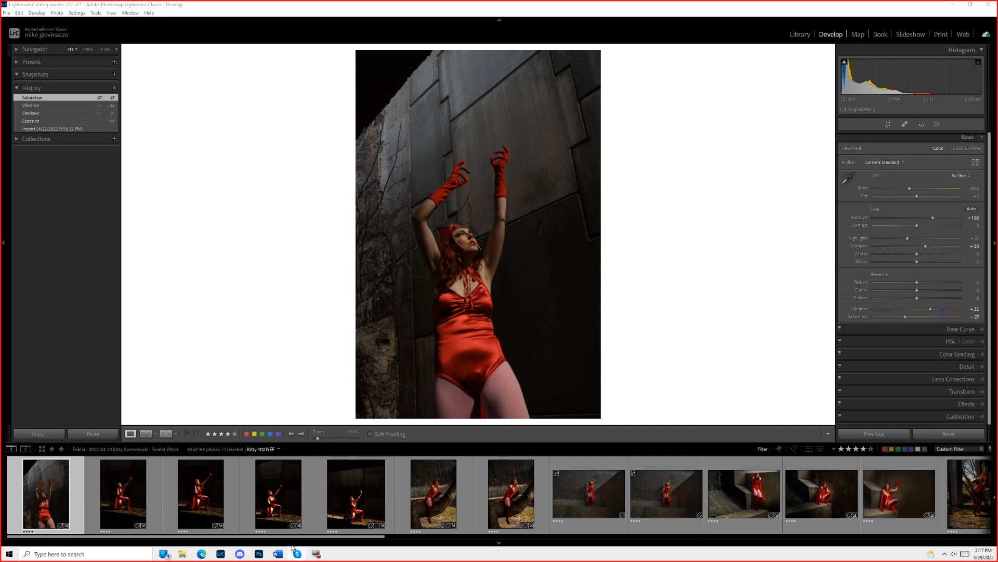
Switch to the web browser and open the fourth photo of the Scarlet Witch Cosplay event's Meetup album.
mouse_move(279, 557)
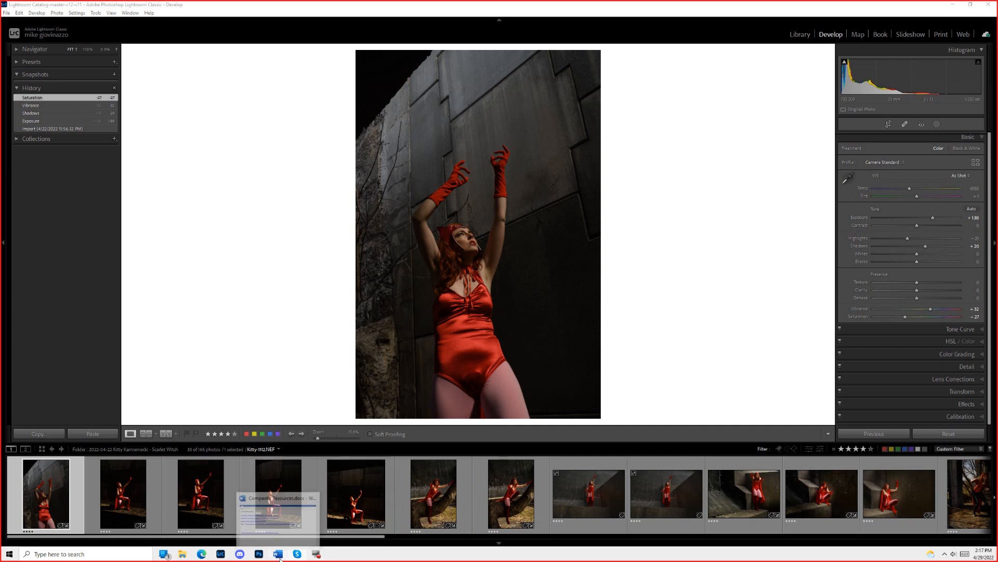
click(202, 554)
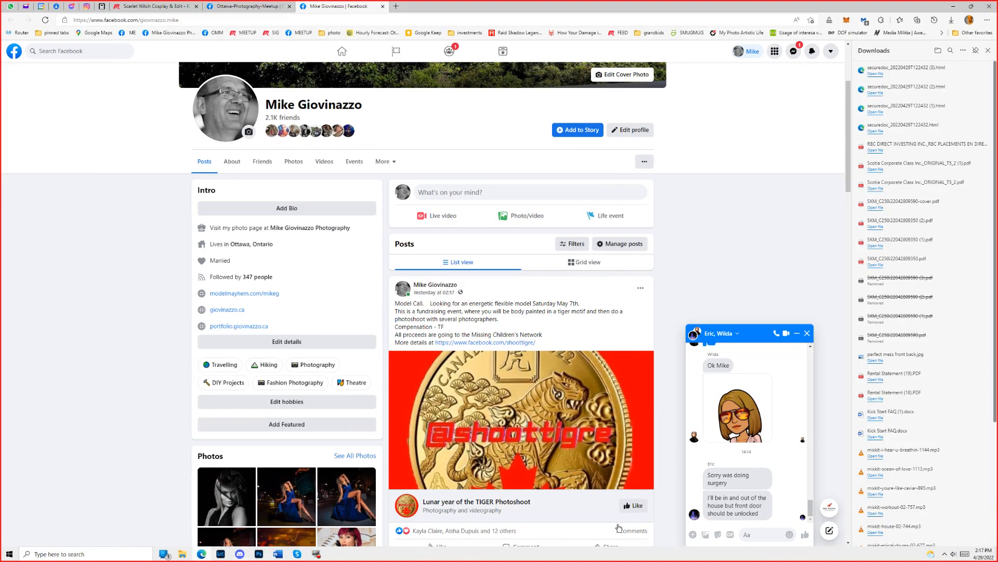
click(796, 333)
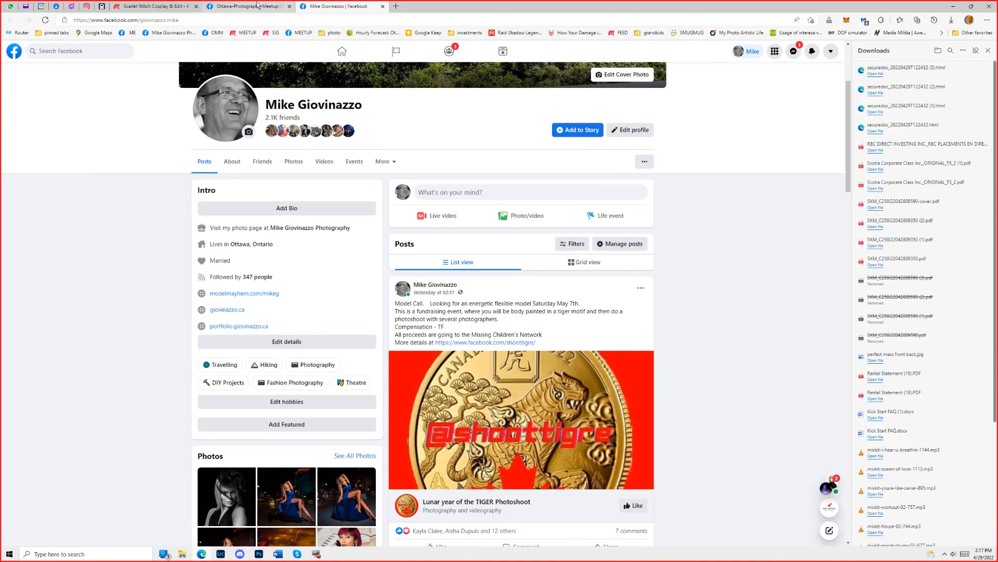
click(165, 5)
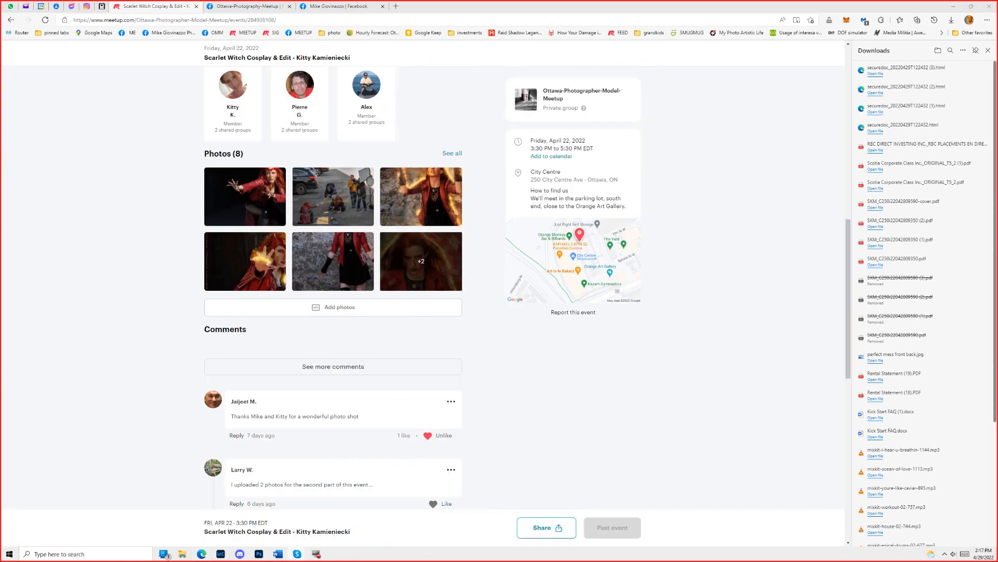
click(252, 193)
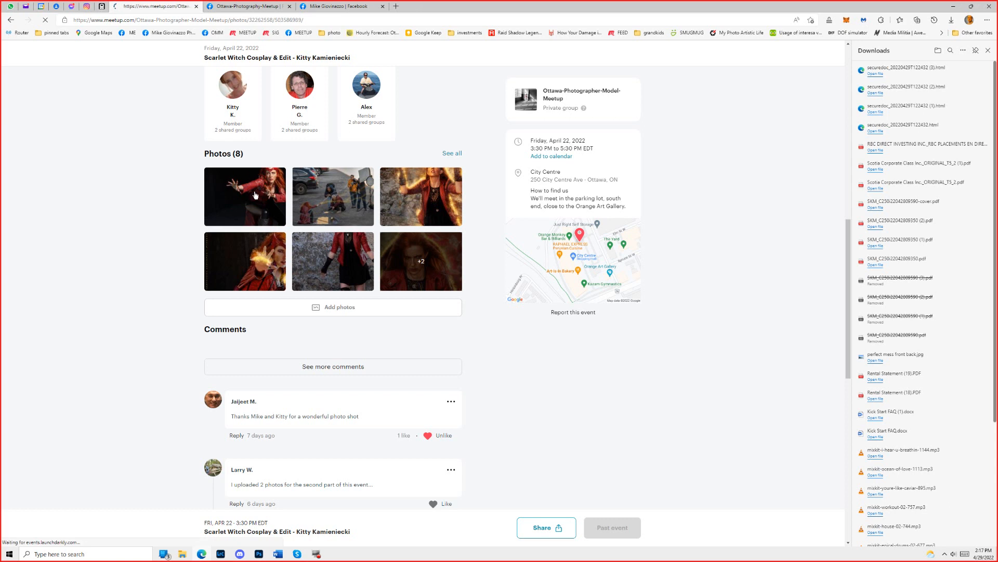
click(580, 343)
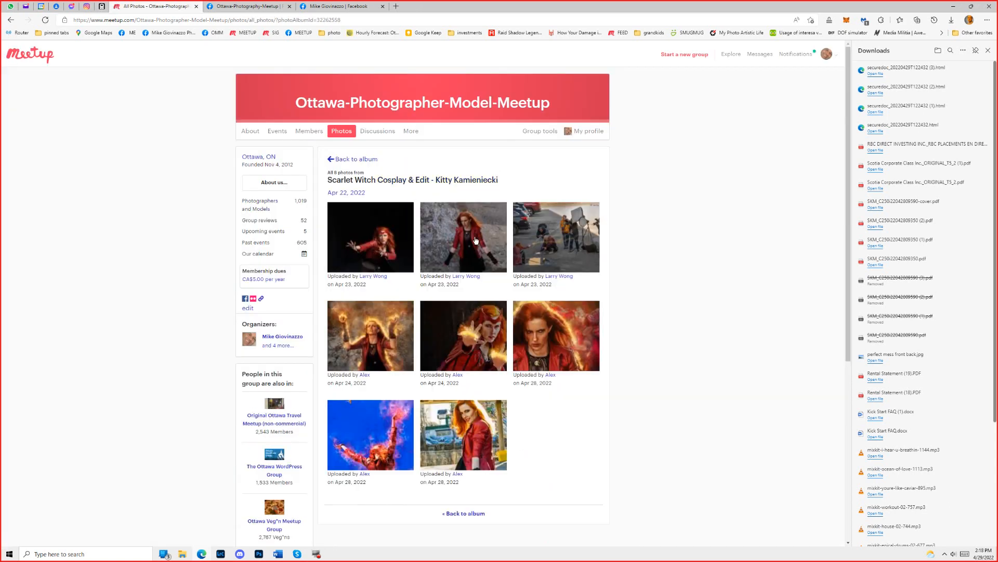
click(376, 343)
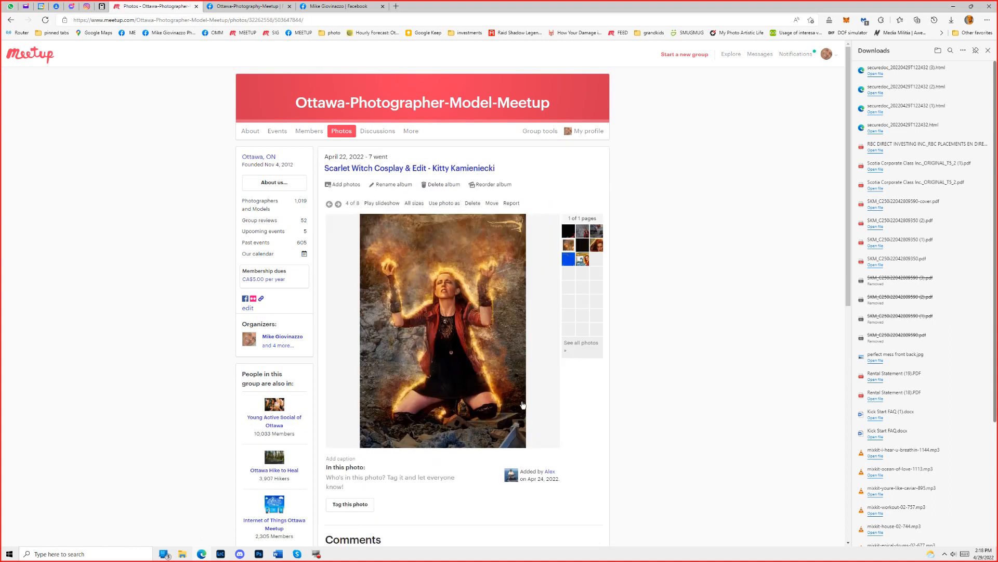
Page through the remaining photos of the Scarlet Witch Meetup album up to the eighth one.
click(446, 468)
key(Right)
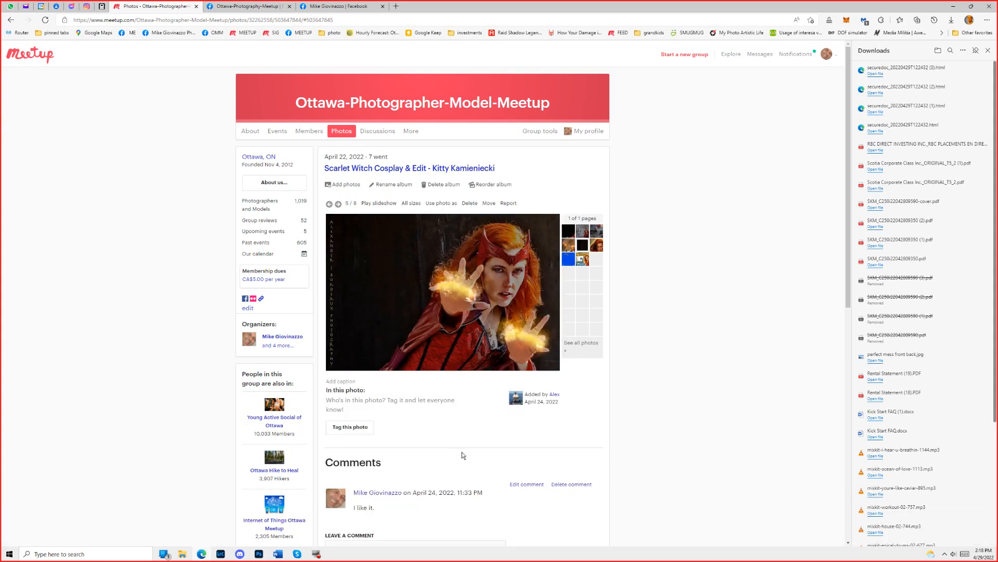
key(Right)
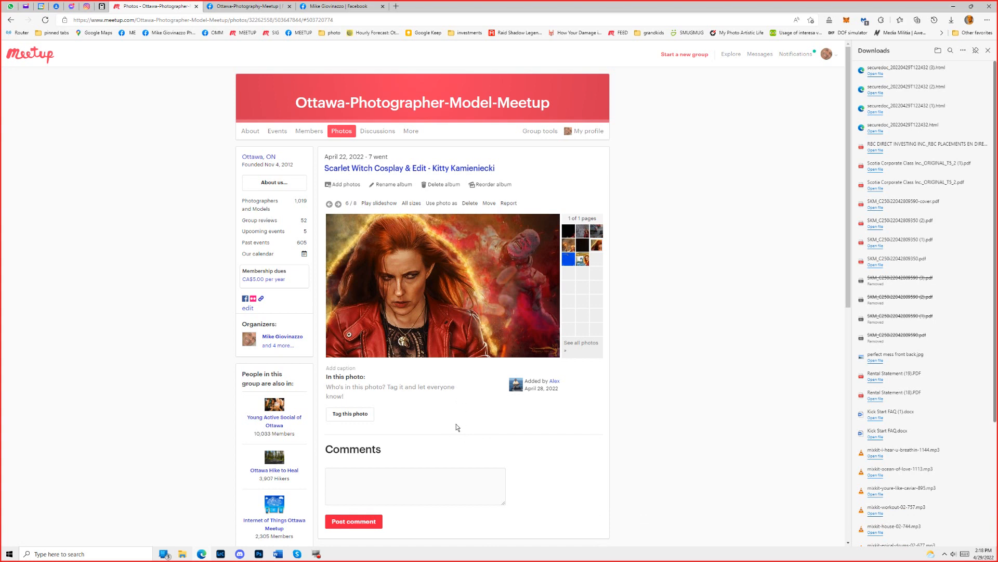
key(Right)
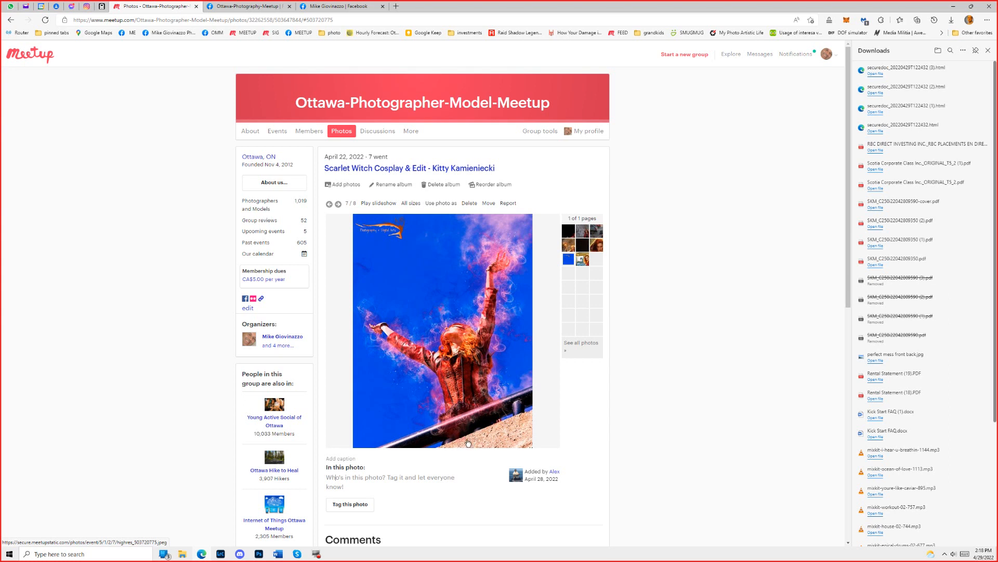
key(Right)
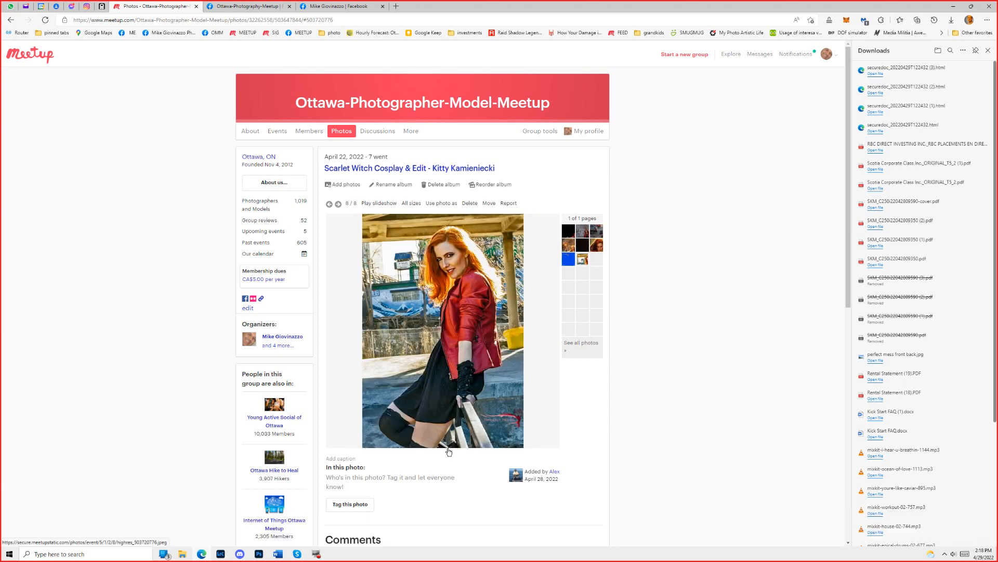
Open the first recent media photo of the Ottawa-Photography-Meetup Facebook group and browse through the Scarlet Witch images that follow.
key(ctrl+Tab)
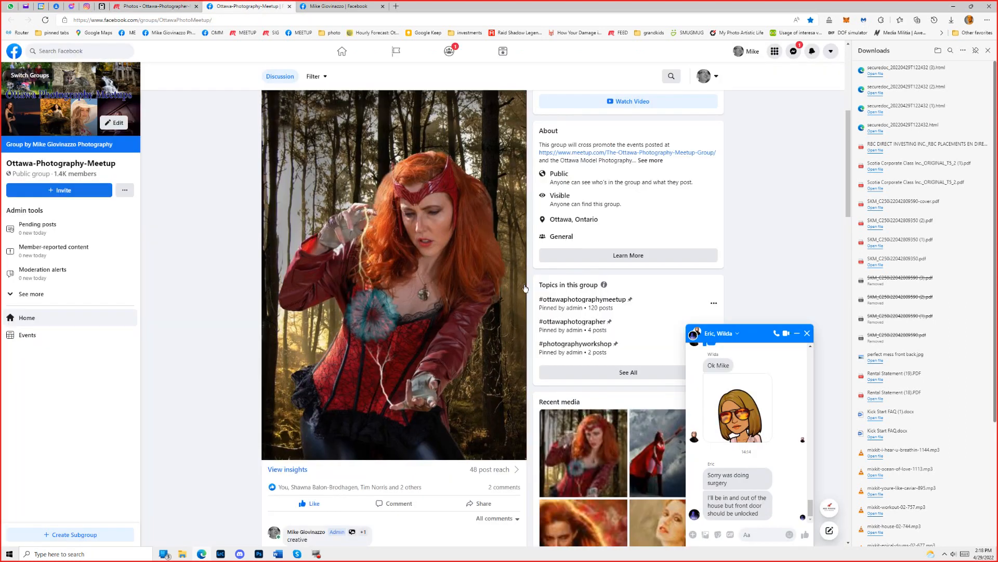
click(796, 333)
click(585, 450)
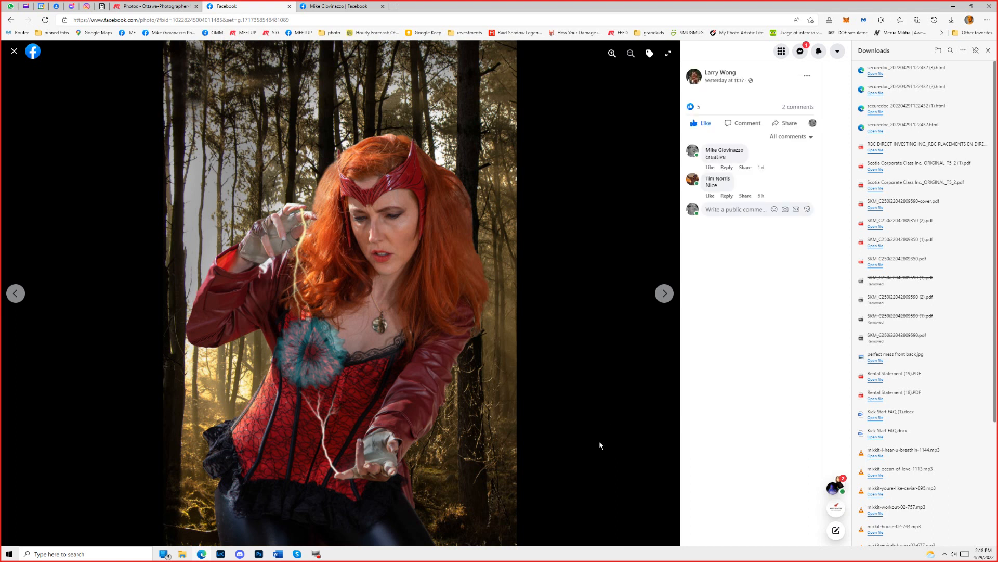
key(Right)
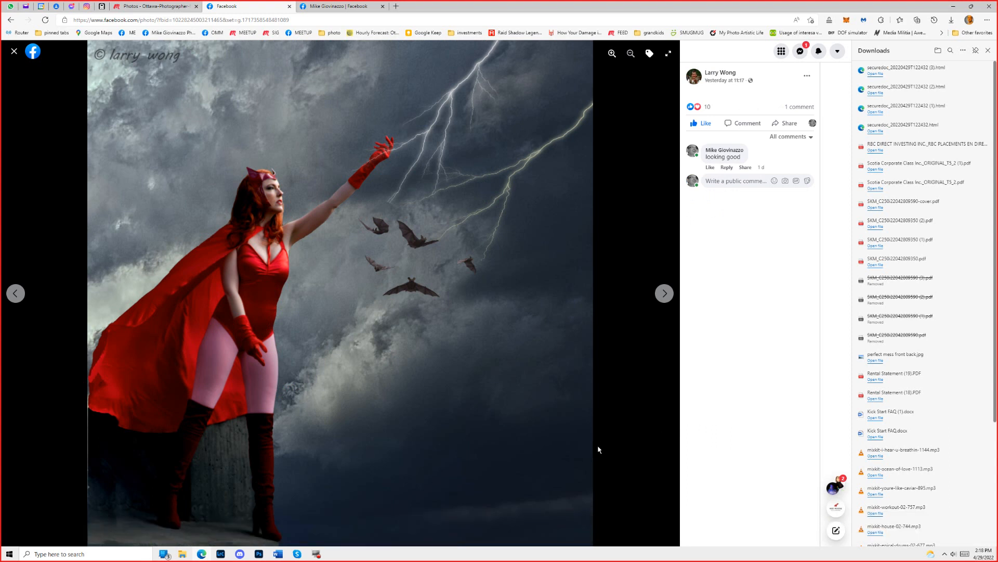
key(Right)
key(Right)
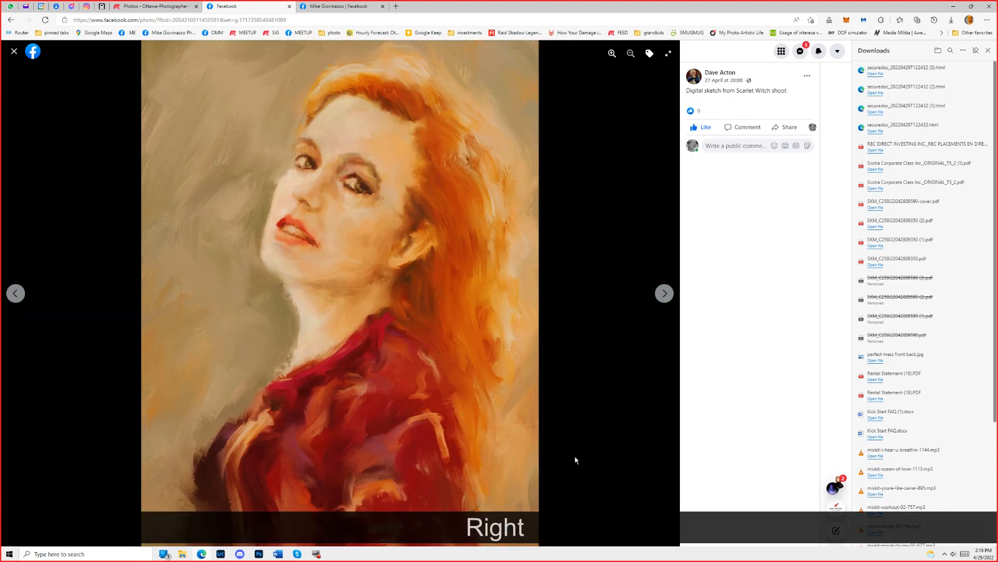
key(Right)
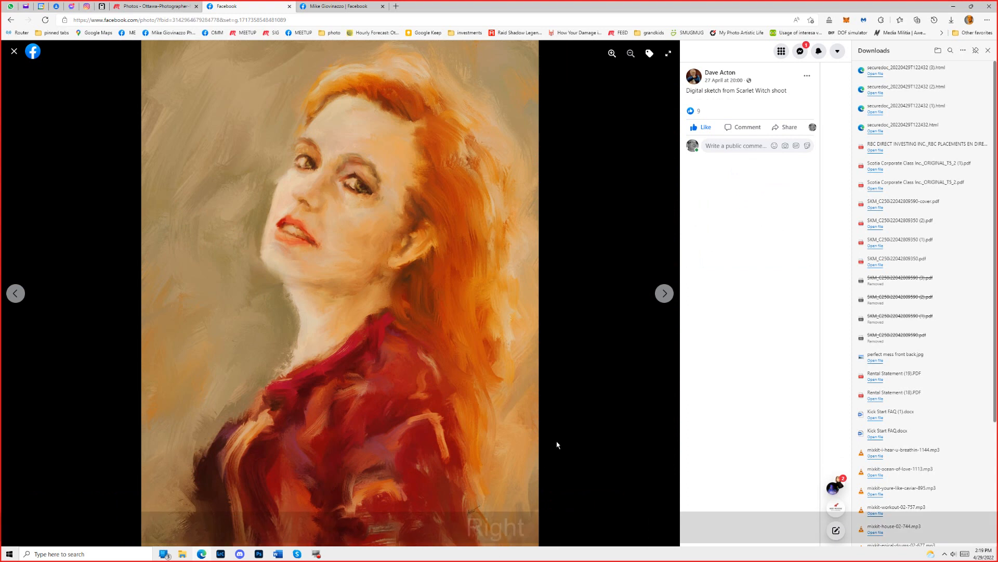
key(Right)
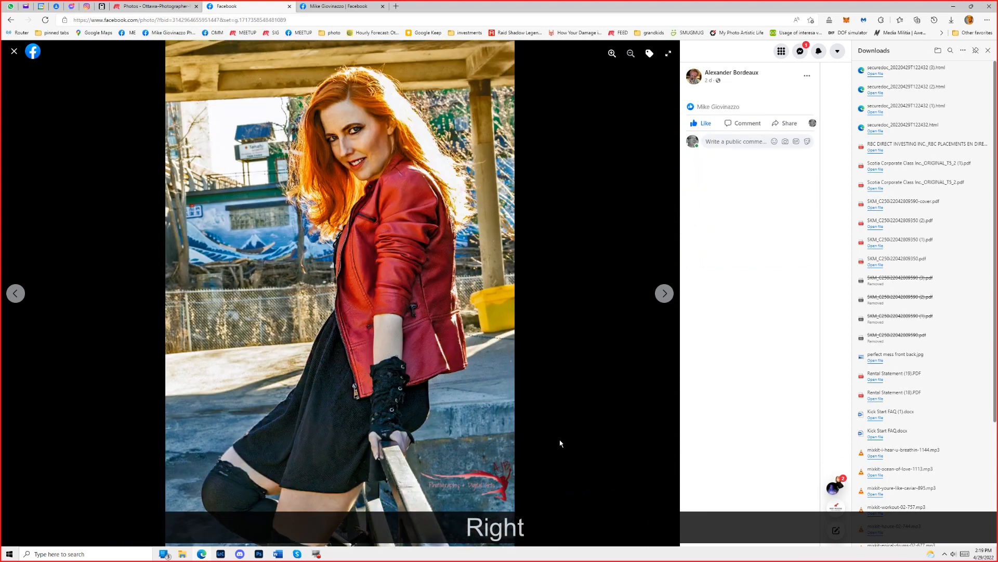
key(Right)
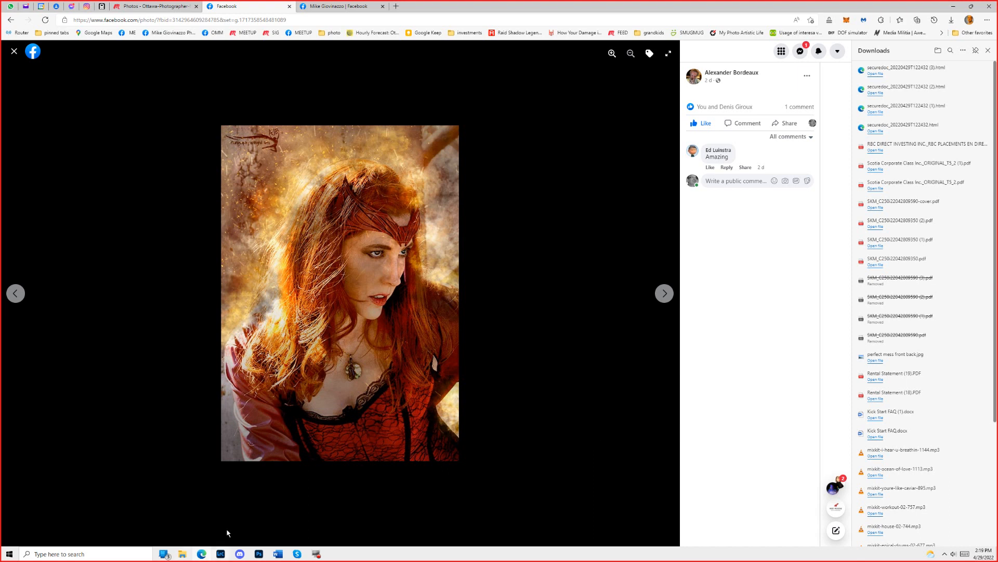
Switch to Lightroom Classic and display the third photo in the filmstrip, a kneeling pose with one arm raised.
click(220, 554)
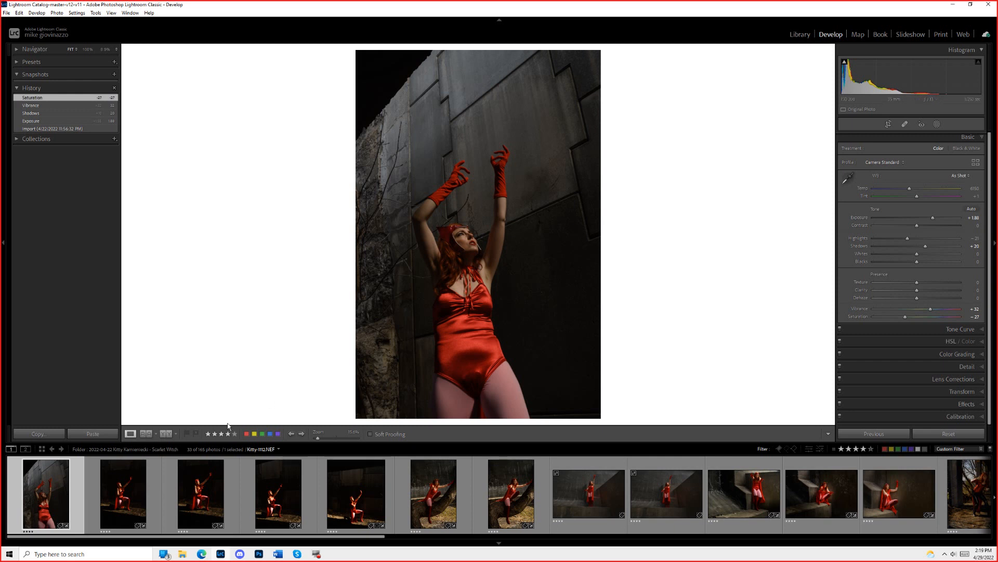
click(200, 491)
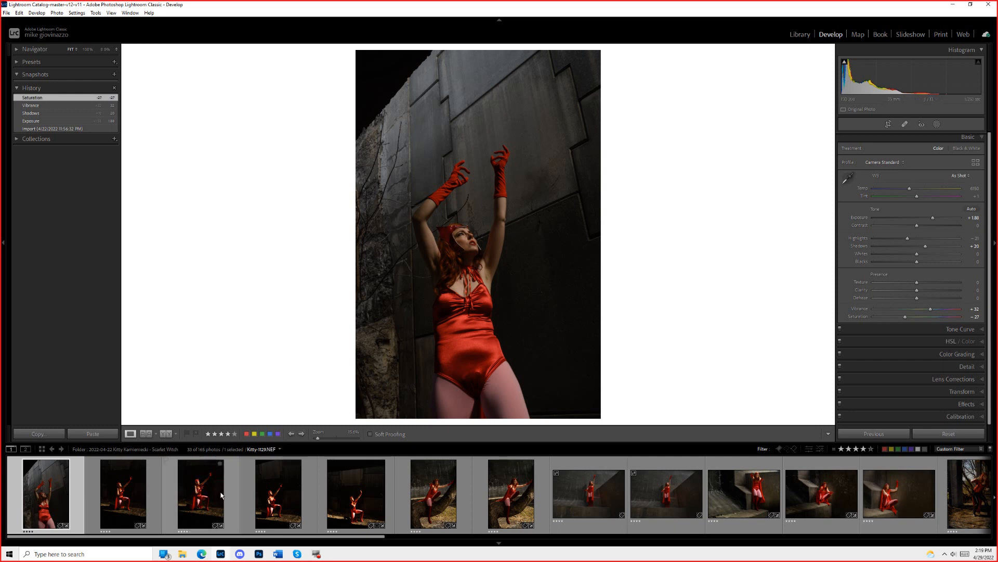
click(221, 495)
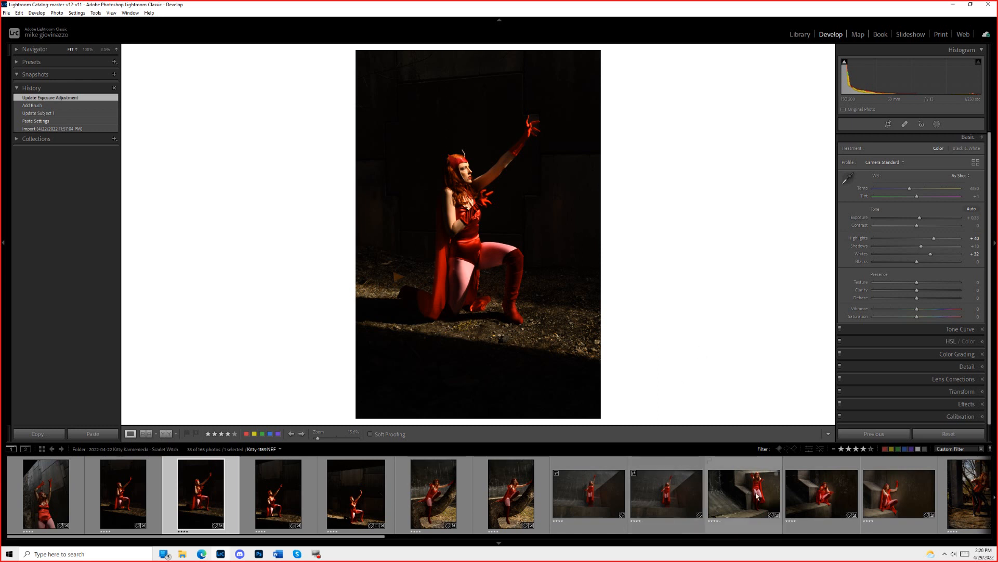
Compare the photo of the model crouching on the concrete ledge with its unedited state by resetting its settings and undoing the reset.
click(820, 494)
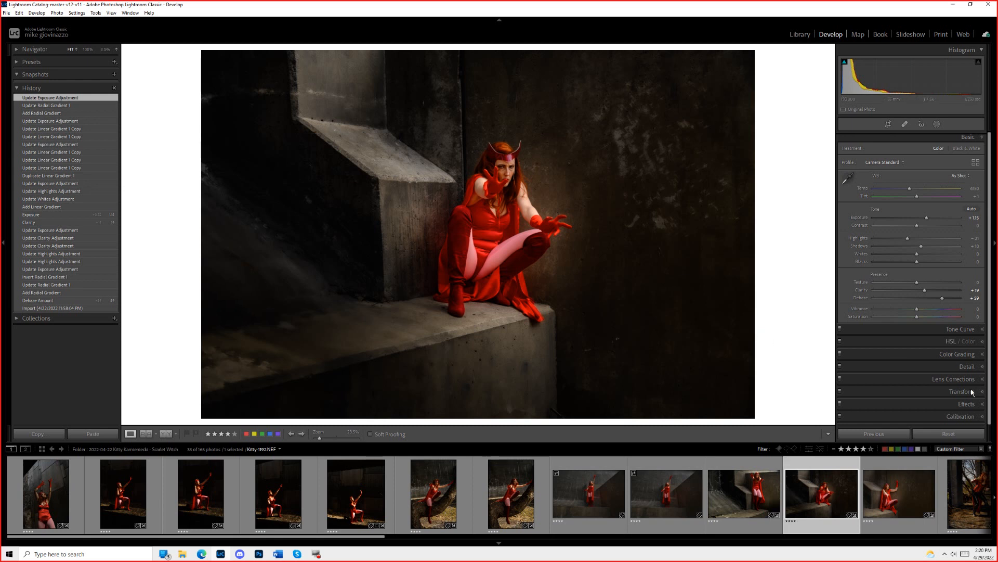
click(952, 436)
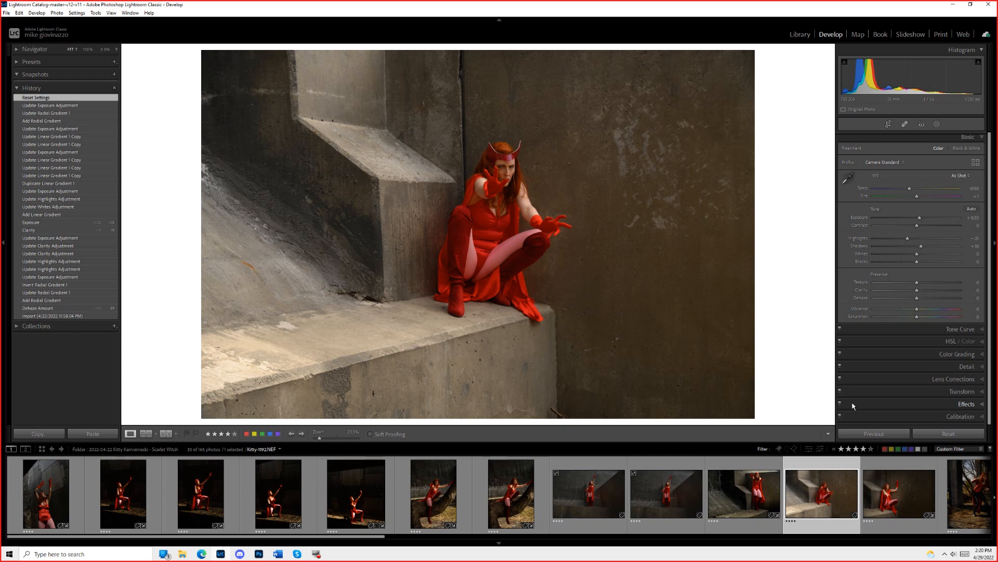
key(ctrl)
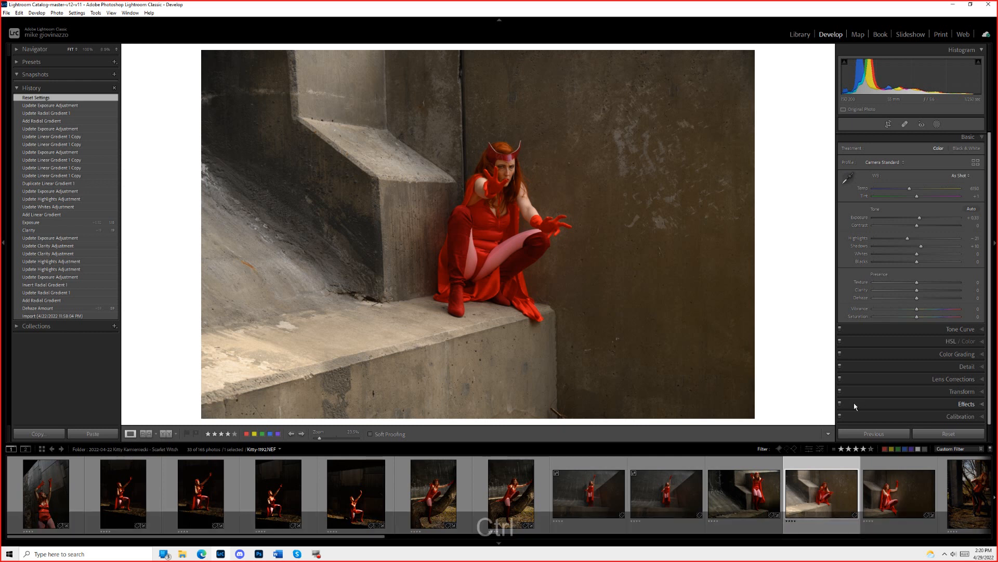
key(ctrl+z)
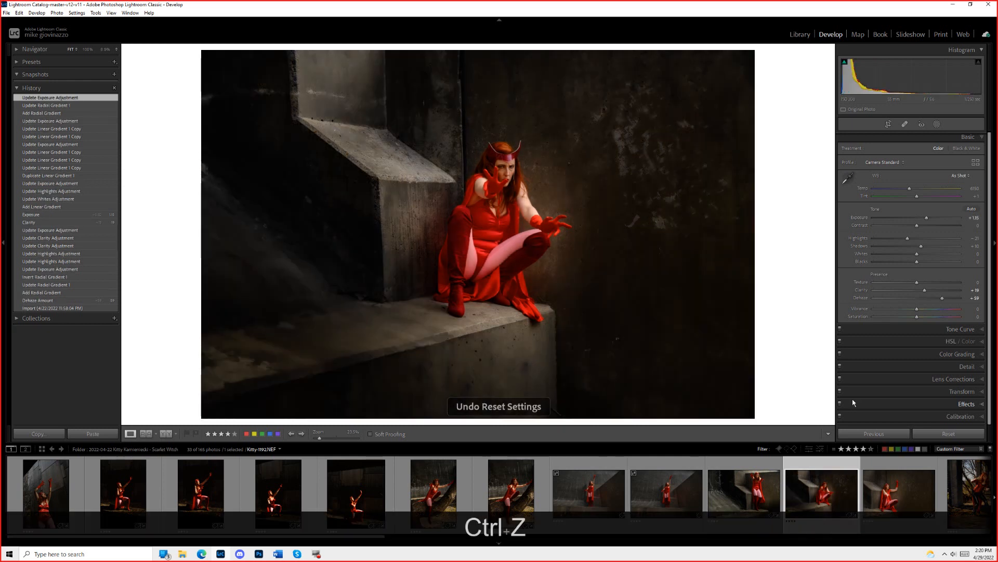
Show the crouching photo's masks, and view the photo under the bridge and the kneeling pose beside the diagonal wall shadow.
click(937, 124)
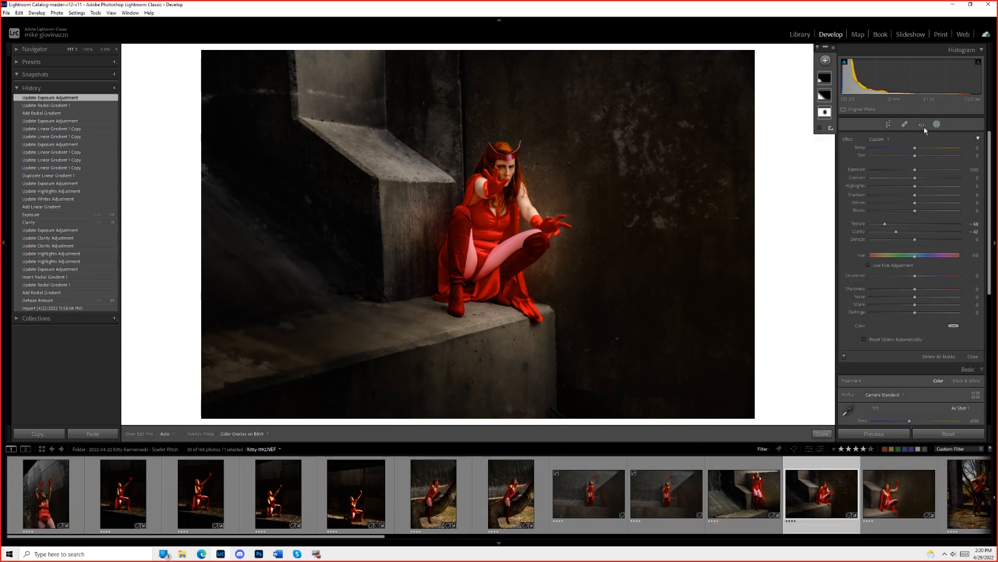
mouse_move(823, 114)
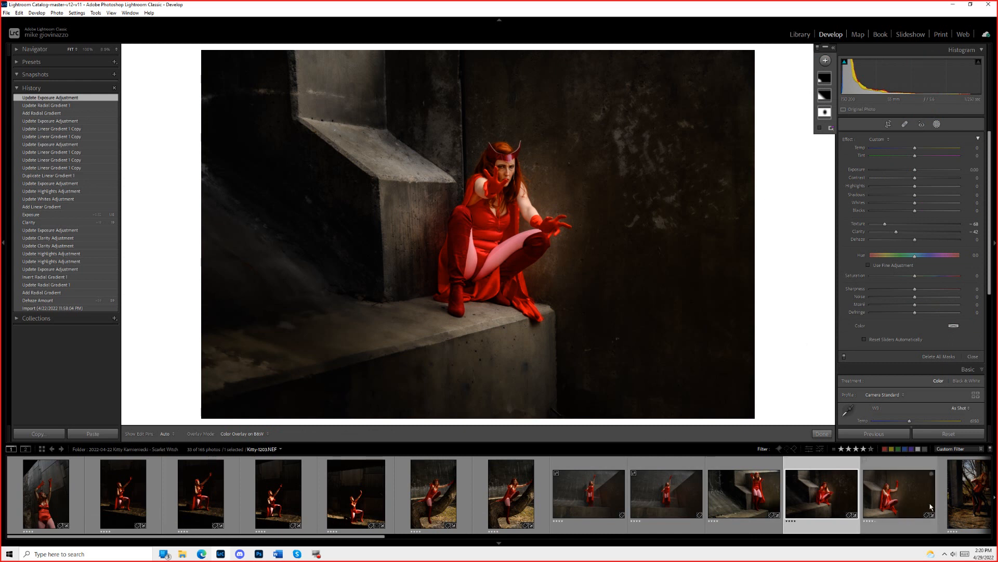
click(973, 500)
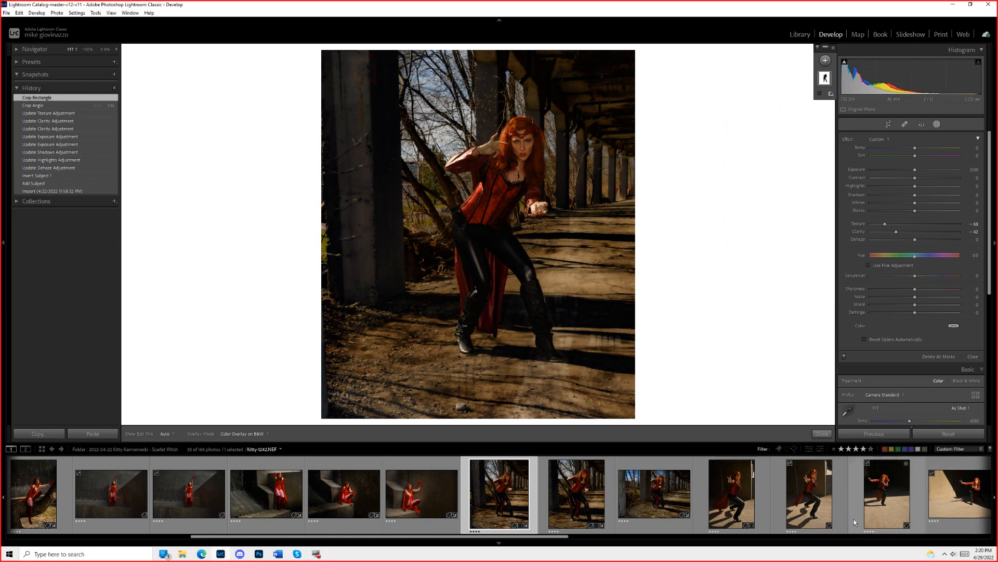
click(957, 497)
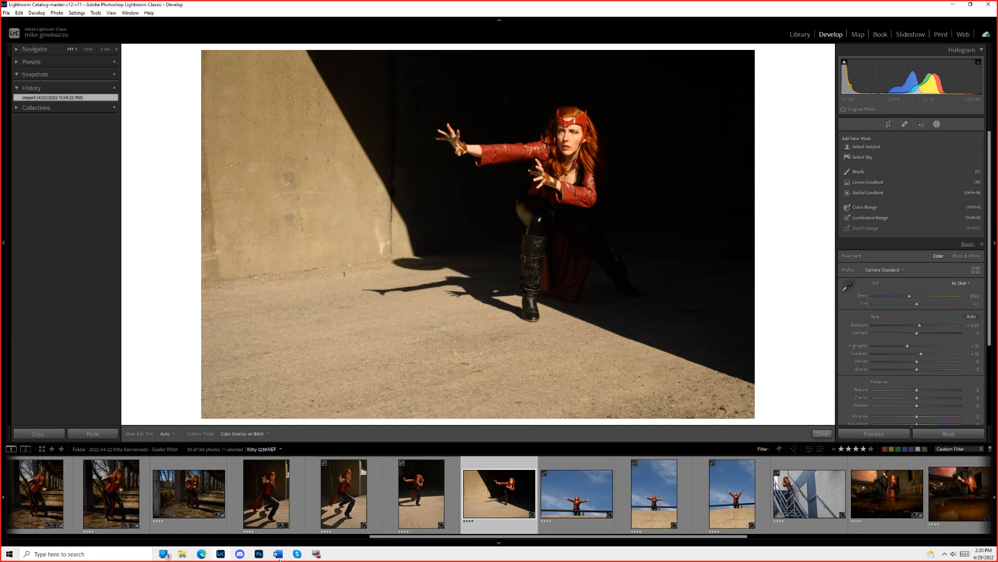
Switch back to the Meetup album in the web browser and display its first photo, the kneeling pose against black.
click(202, 554)
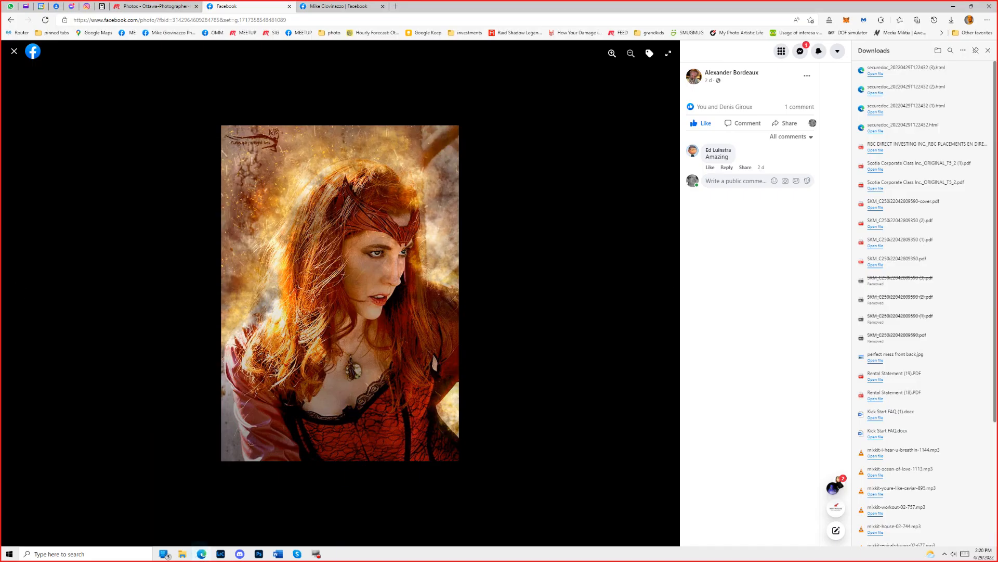
click(141, 10)
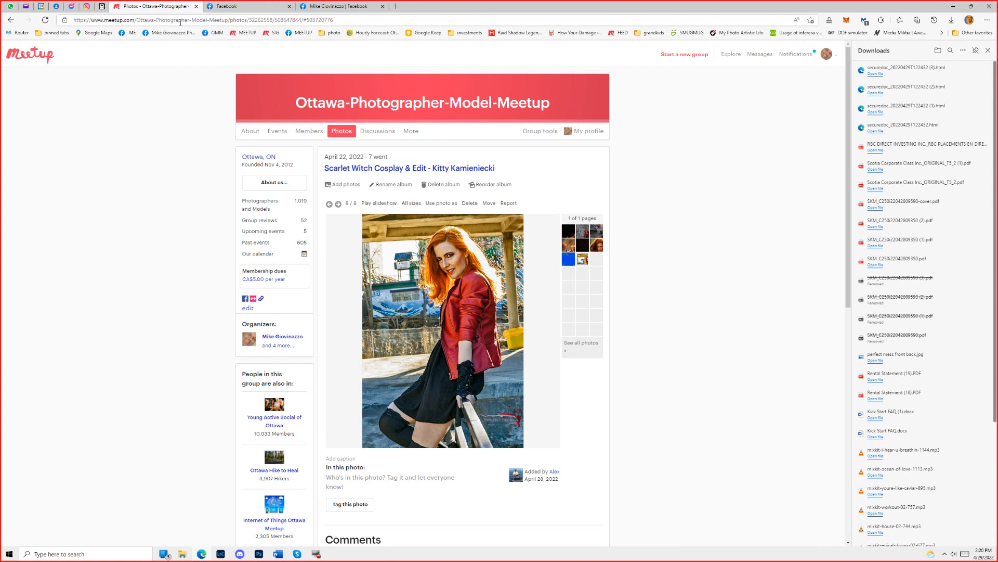
click(582, 231)
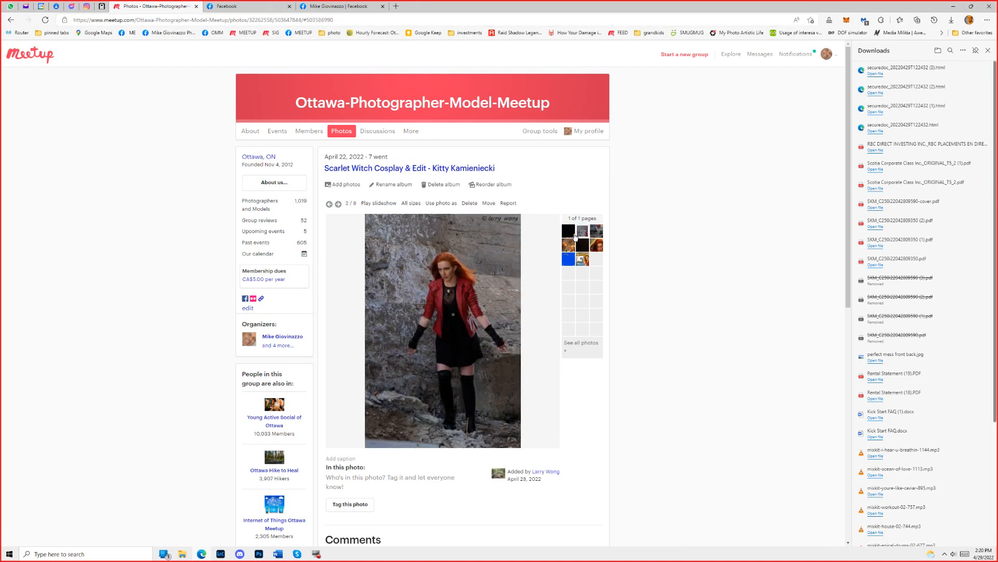
click(568, 231)
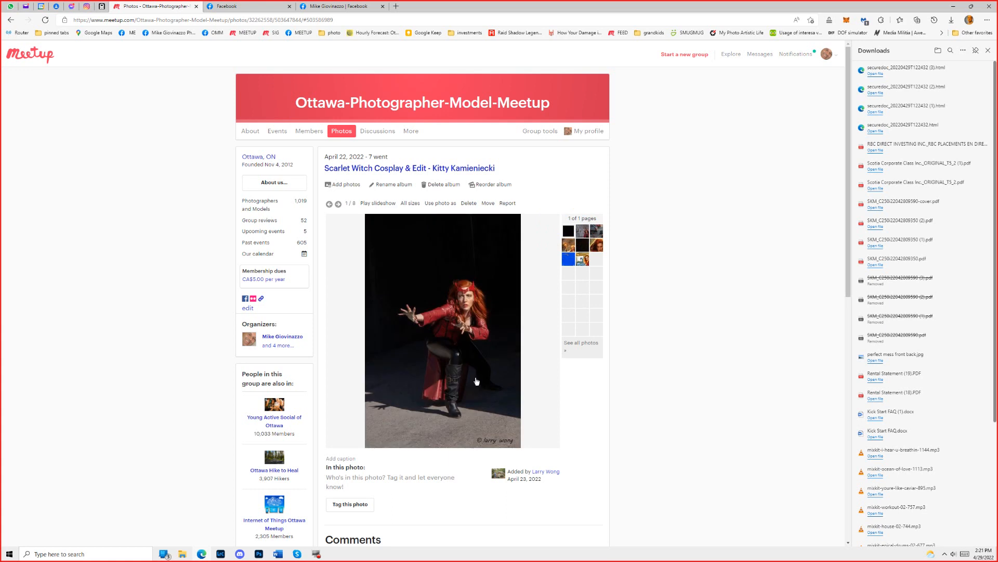
Open the original-size version of the album's first photo from the list of all photo sizes.
right_click(456, 332)
key(Escape)
click(411, 203)
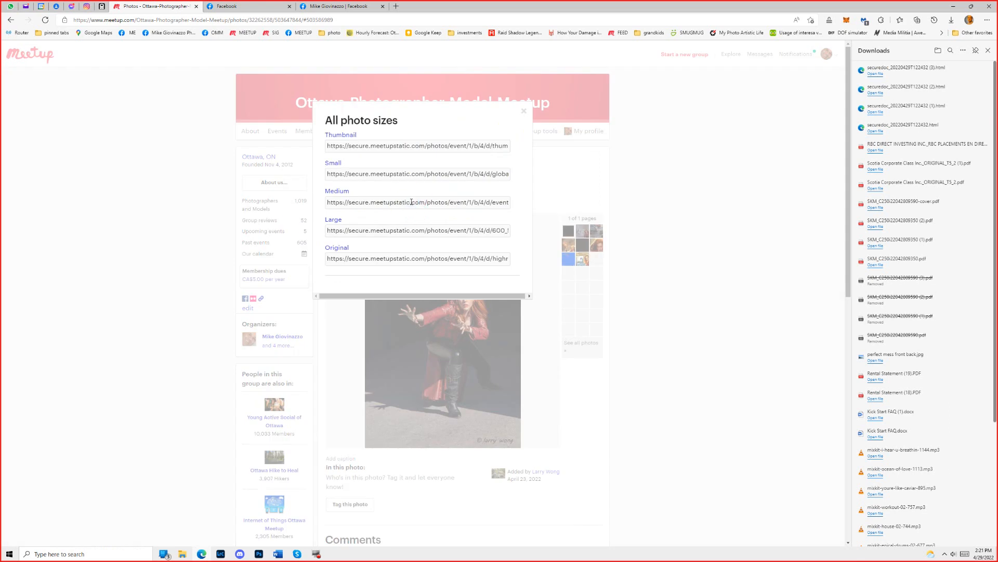
click(337, 247)
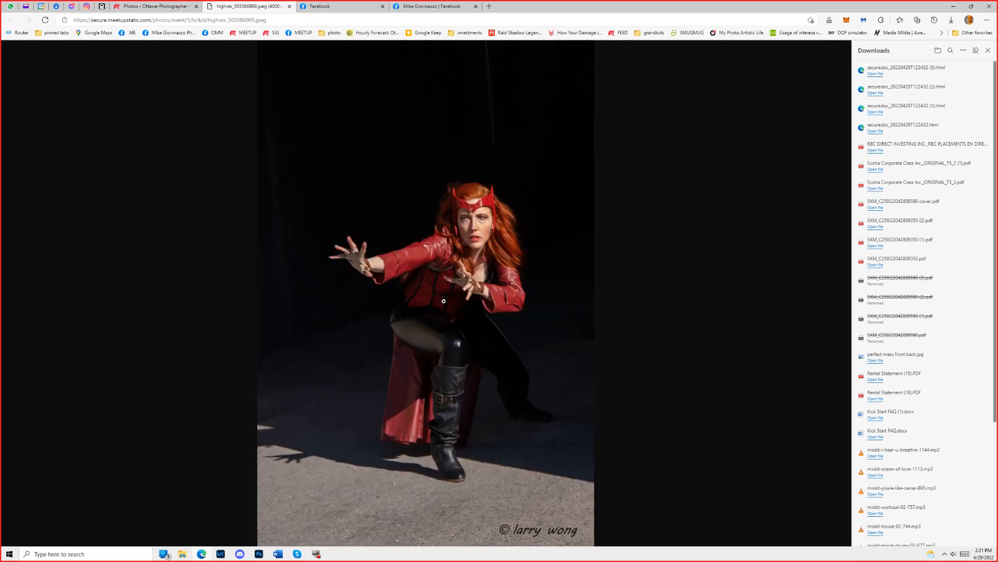
Copy the full-size kneeling photo from the browser and switch to Photoshop.
right_click(461, 272)
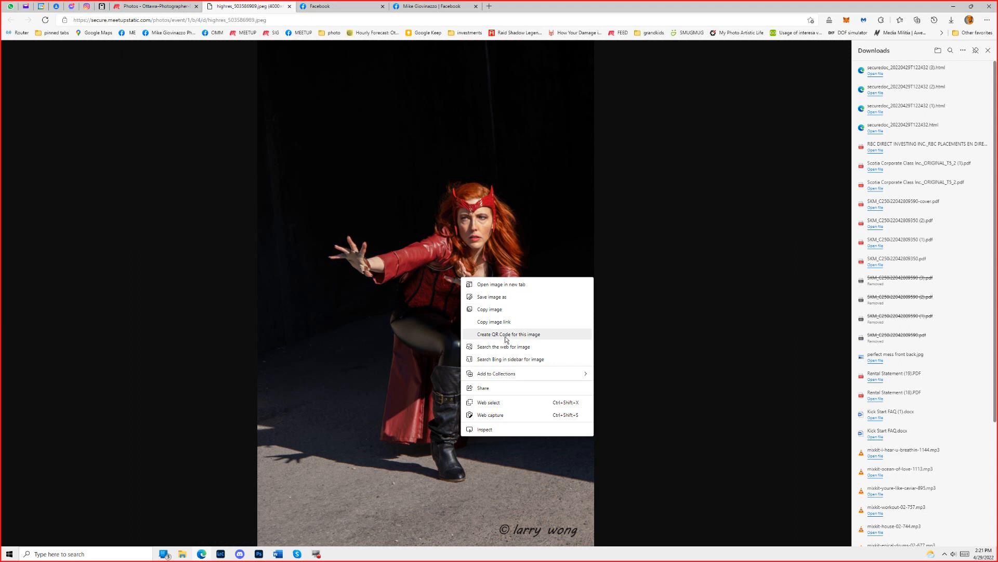
click(502, 310)
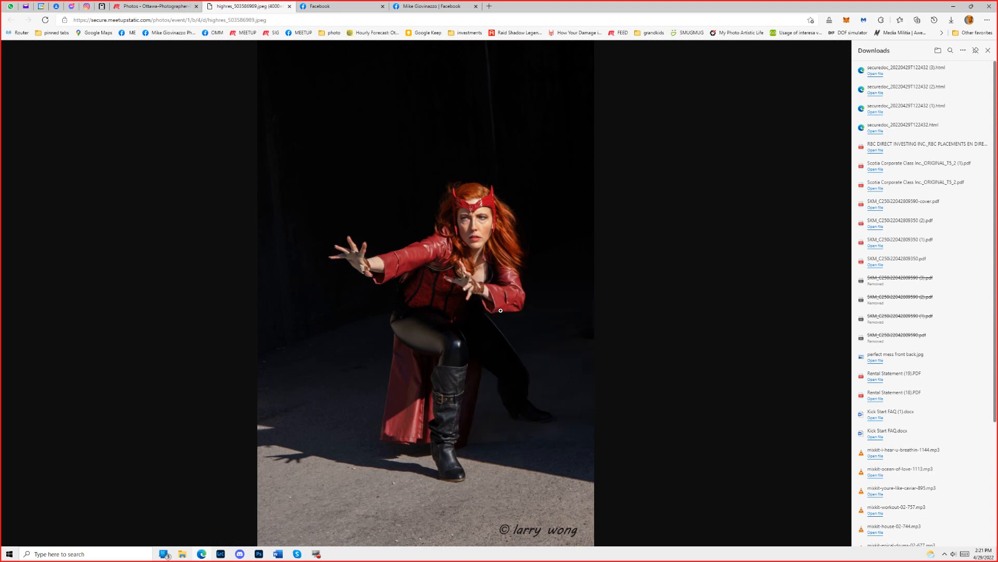
key(super)
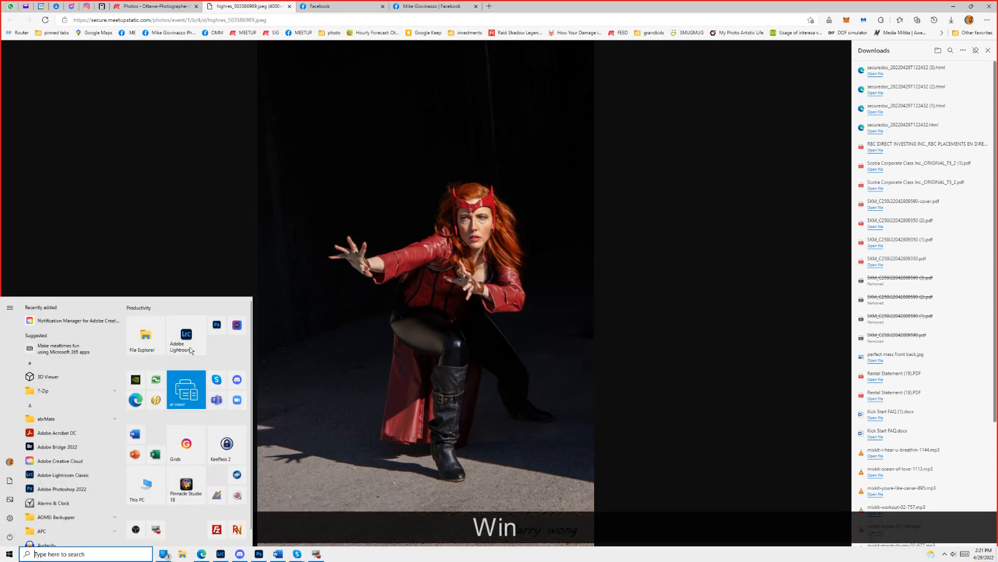
click(217, 325)
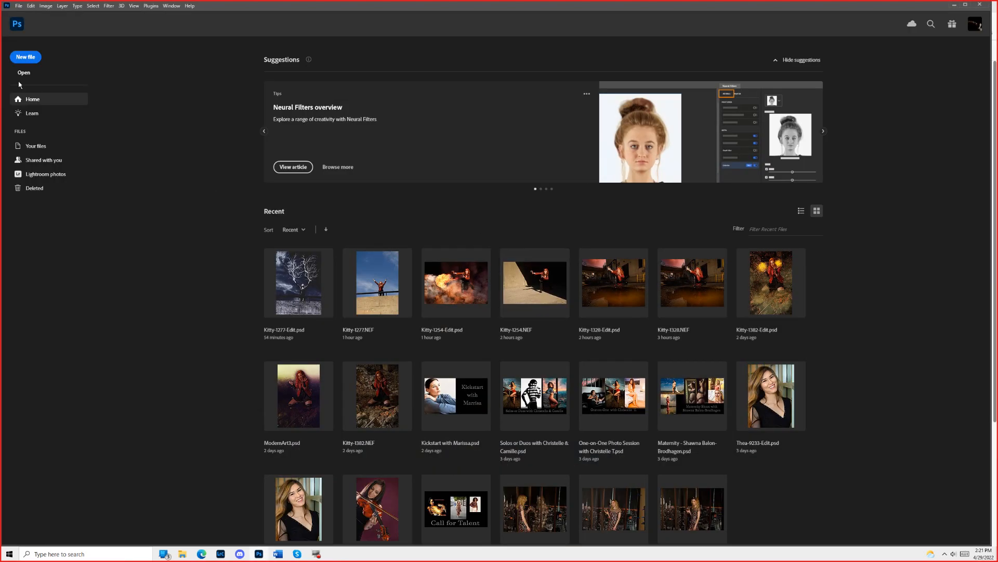
Create a 4000 x 6000 px document at 72 ppi from the Clipboard preset and paste the copied photo into it.
click(27, 58)
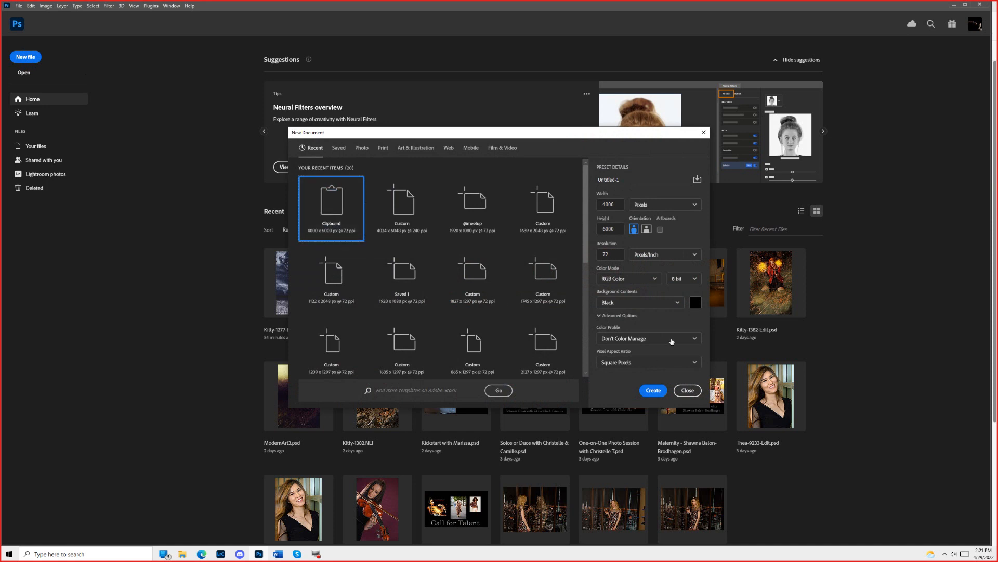
click(654, 391)
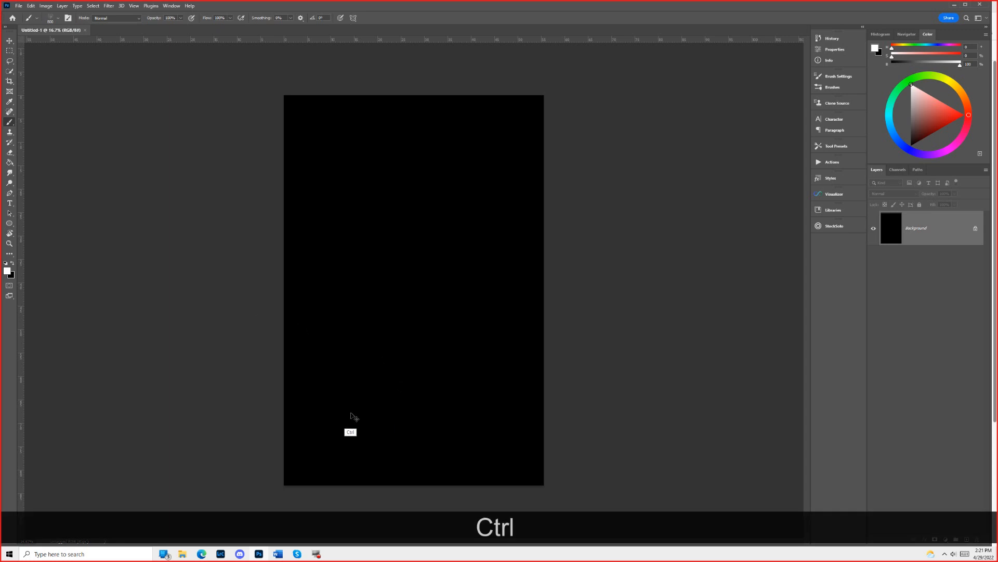
key(ctrl+v)
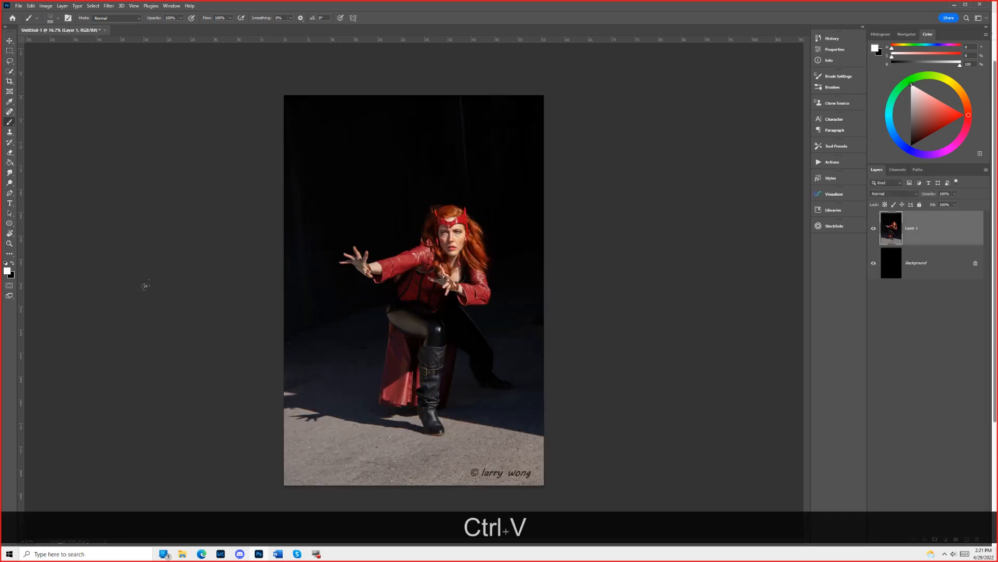
Choose the Soft Round brush from the General Brushes group for the Brush tool.
click(58, 20)
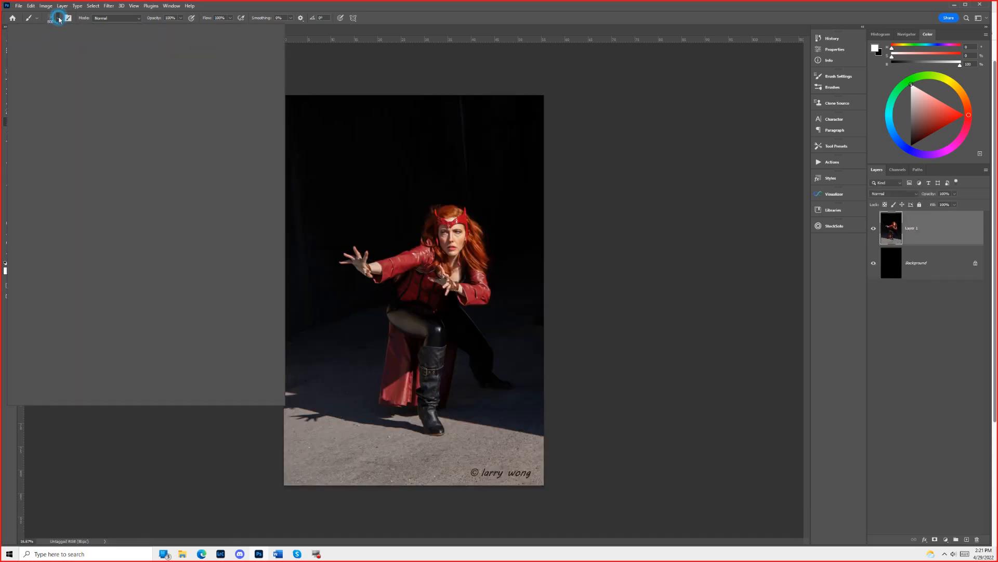
drag(265, 145, 267, 109)
click(16, 106)
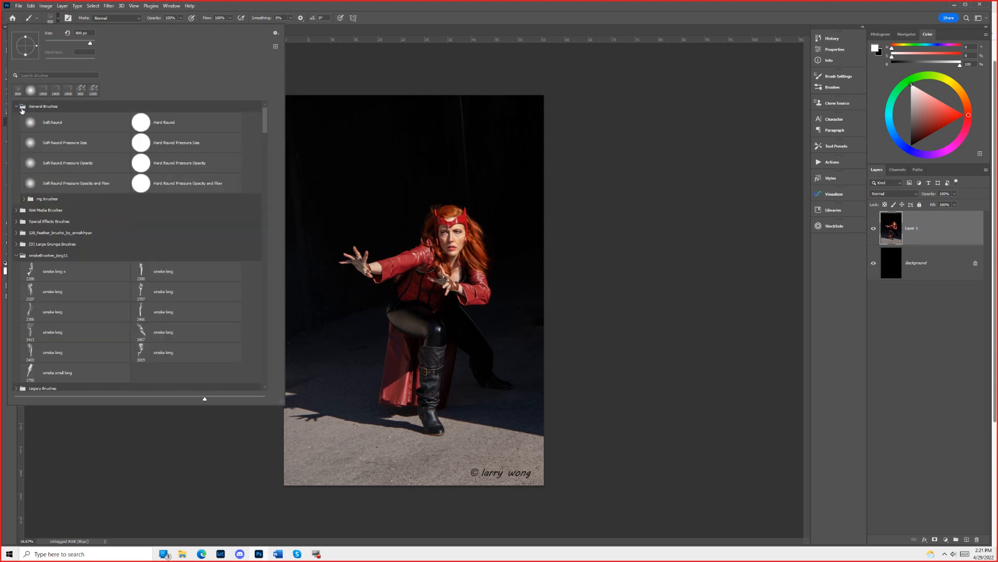
click(43, 123)
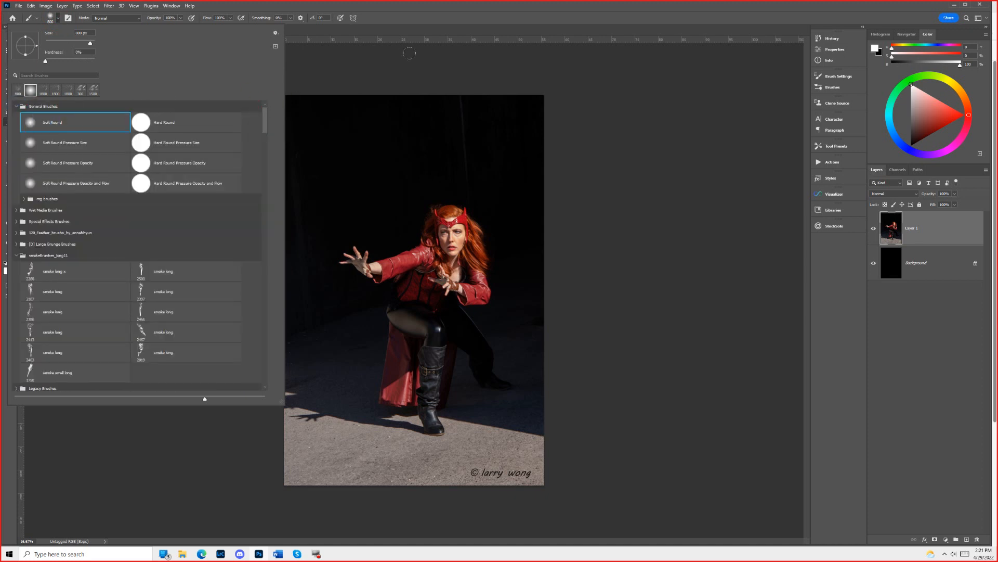
click(404, 52)
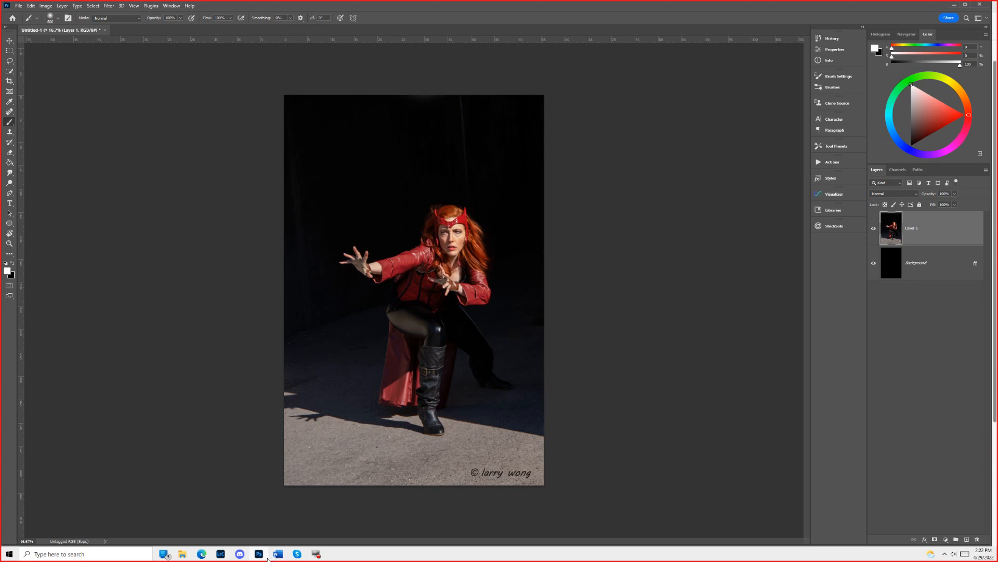
Switch to the Composite Resources document in Word and open its Pixabay link in the web browser.
mouse_move(263, 554)
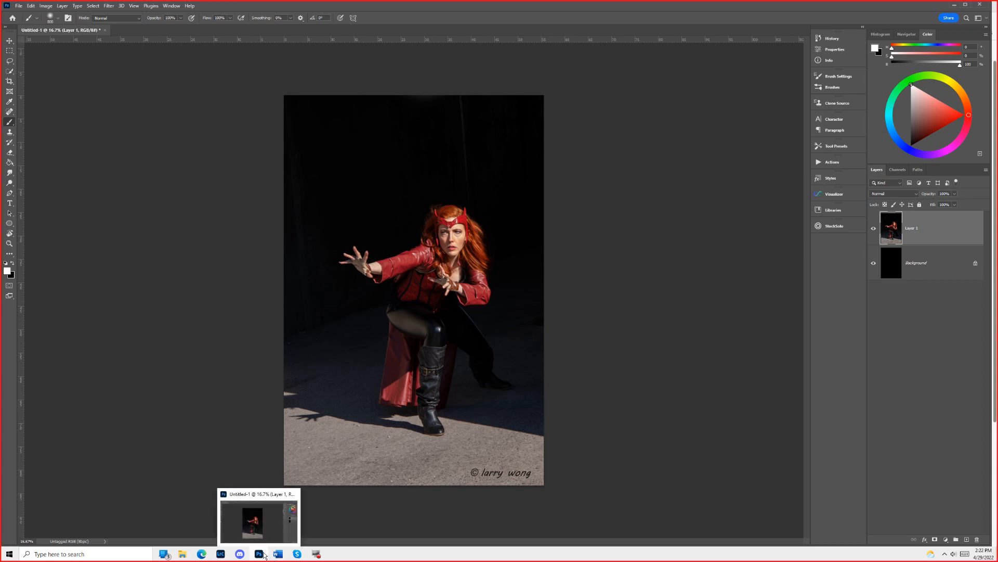
click(276, 554)
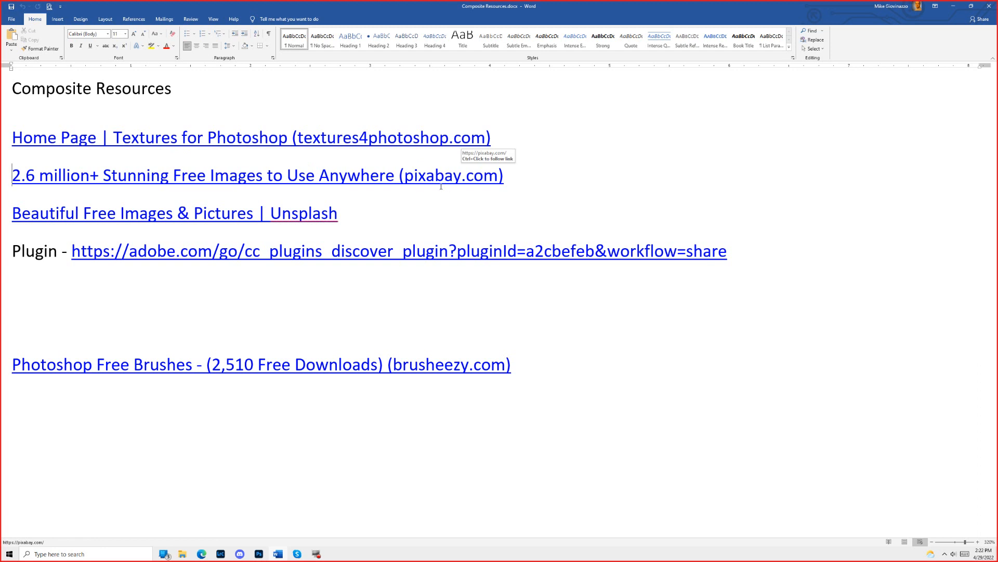
ctrl+click(414, 177)
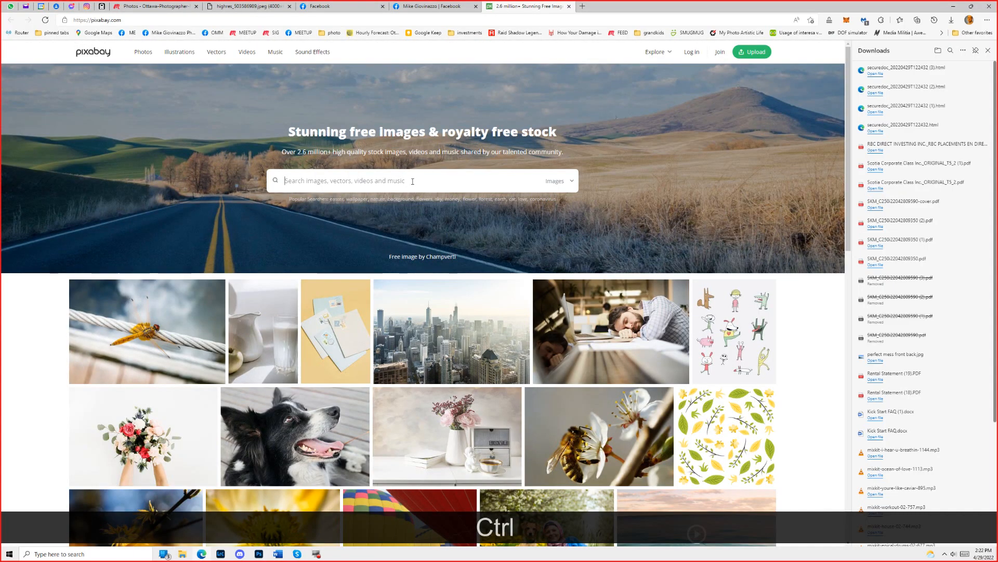
Search Pixabay for "fireball" and look through the resulting images.
click(367, 179)
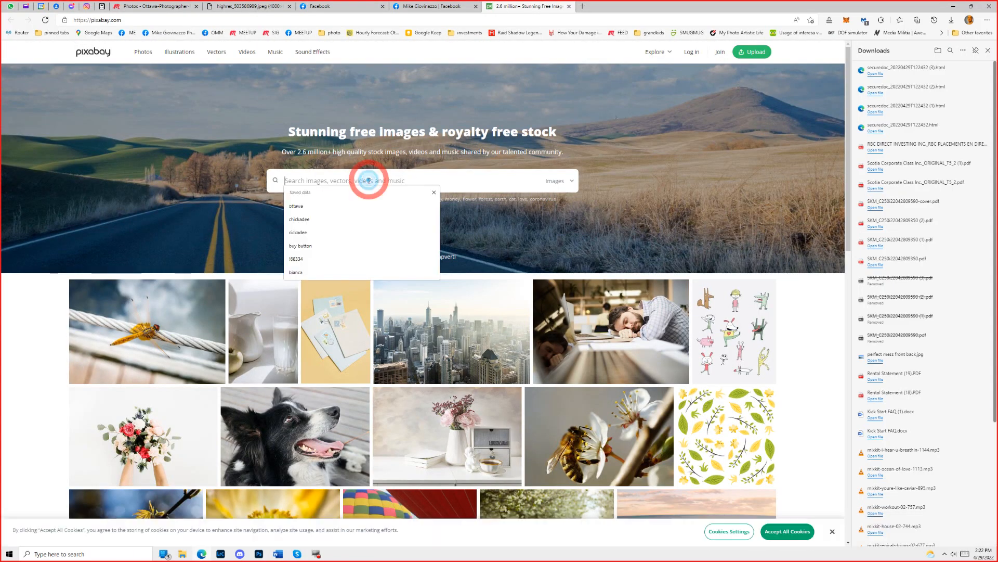
text(fireball)
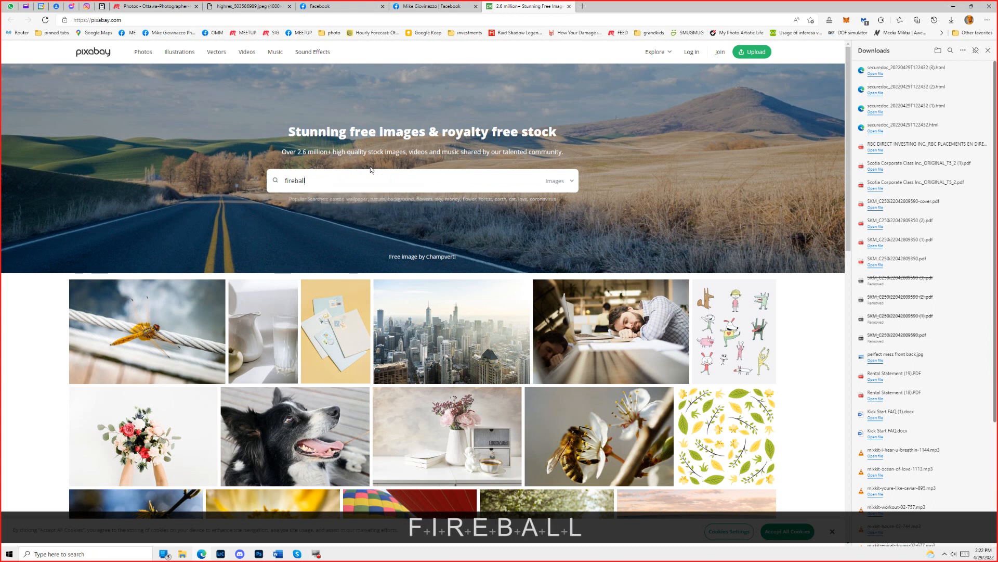
key(Return)
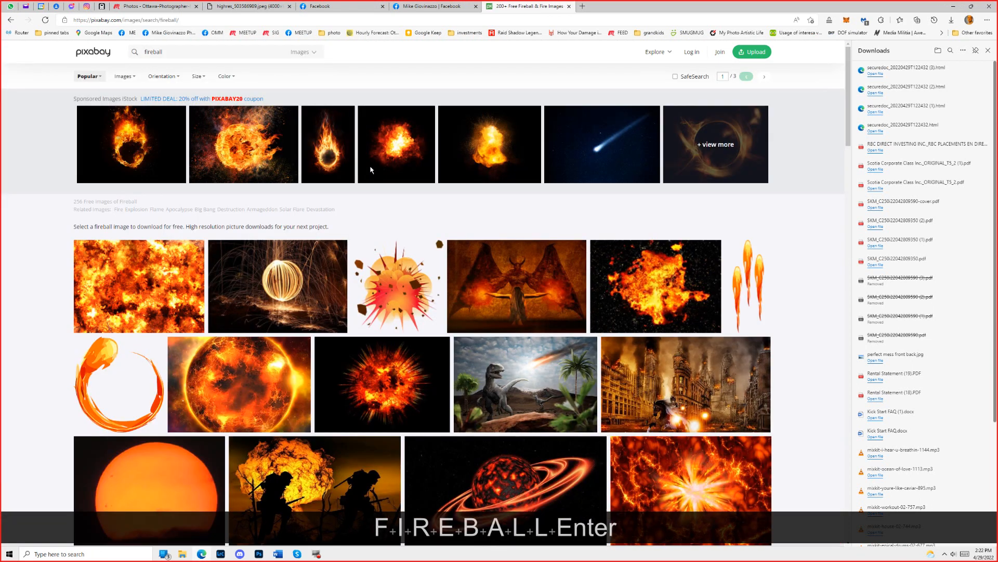
scroll(360, 391, down, 10)
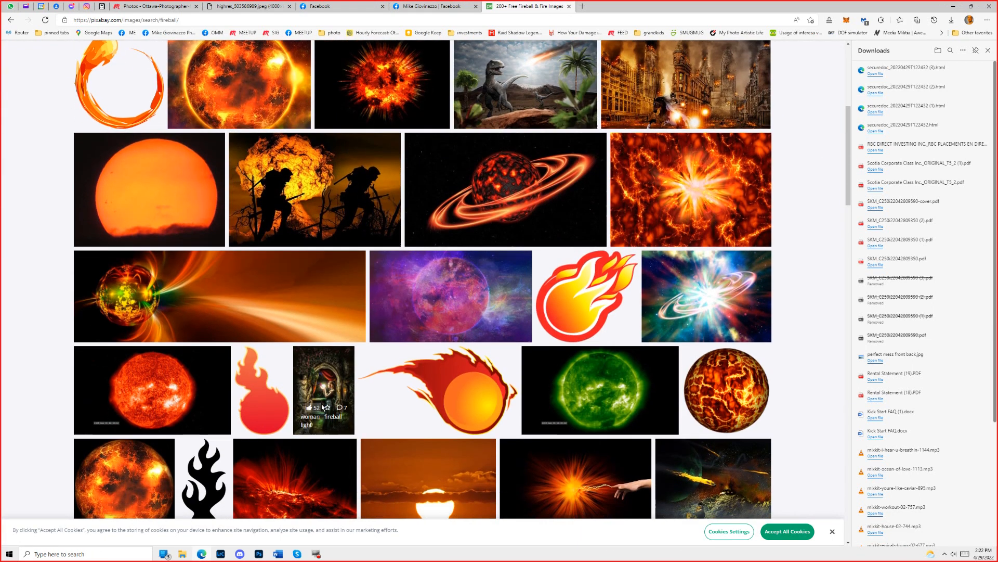
scroll(322, 407, up, 10)
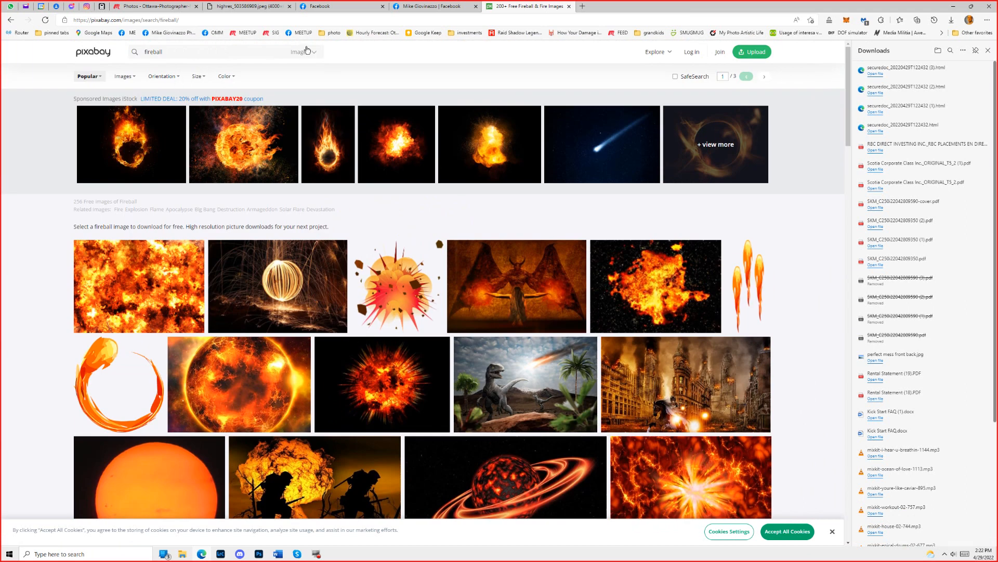
Replace the Pixabay search term with "lightning" and run the search.
double_click(193, 50)
text(ligh)
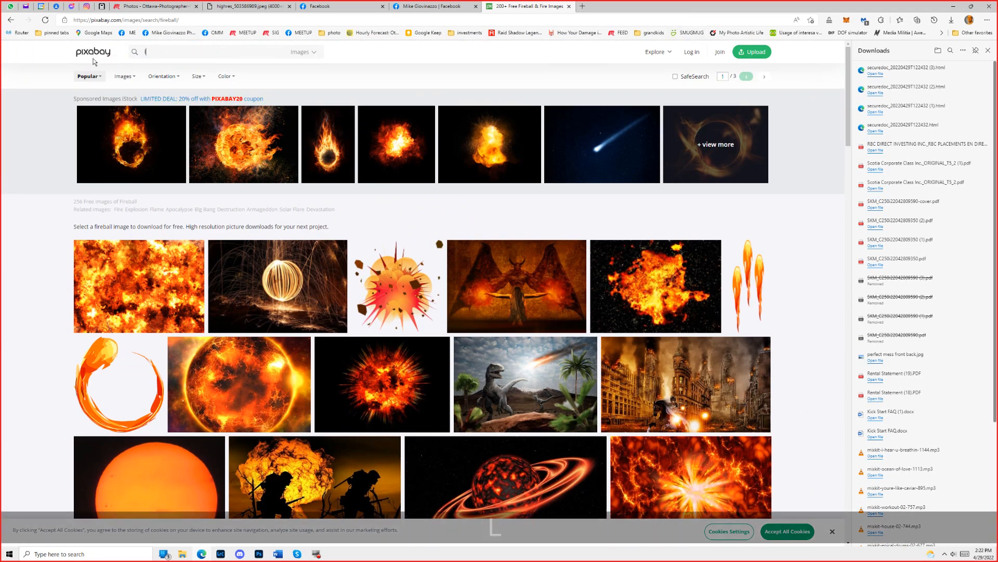
text(tning)
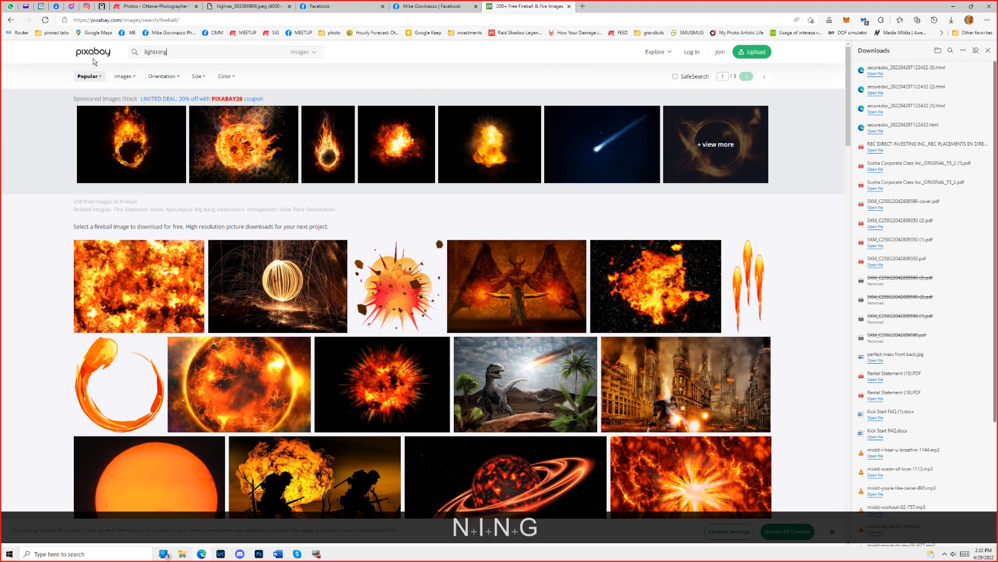
key(Return)
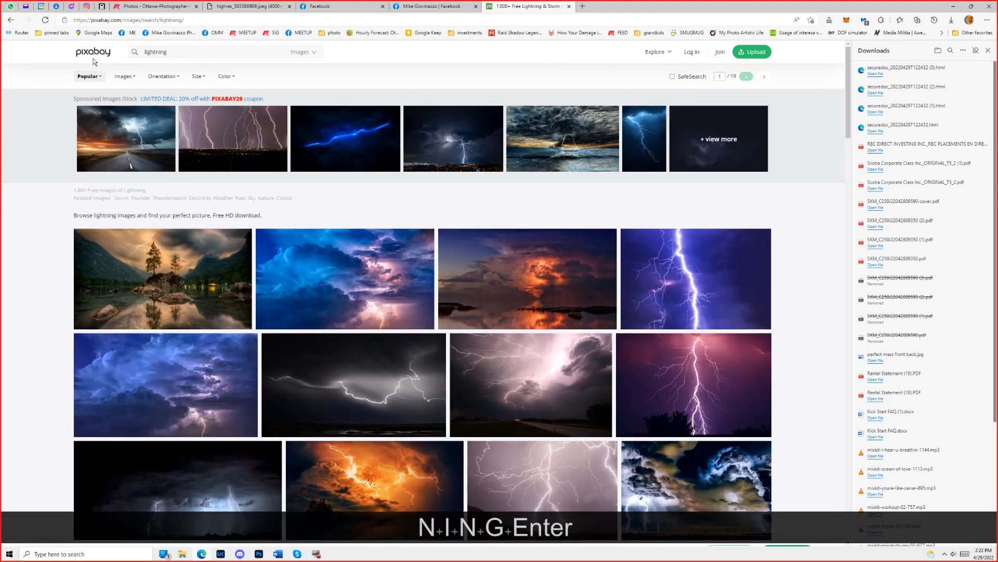
Examine the lightning images on Pixabay for bolts against dark backgrounds that could suit the composite.
scroll(379, 468, down, 7)
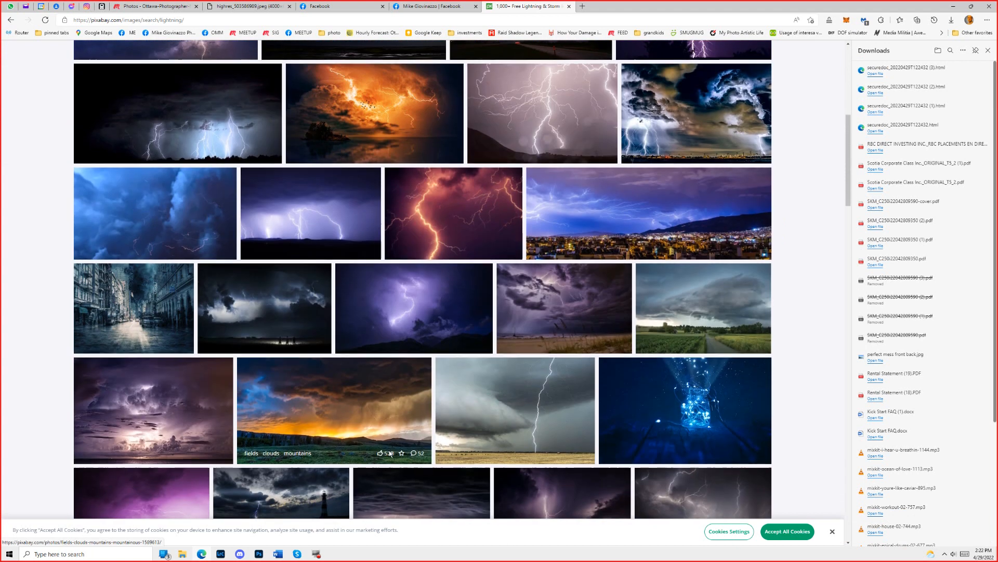
scroll(390, 452, up, 7)
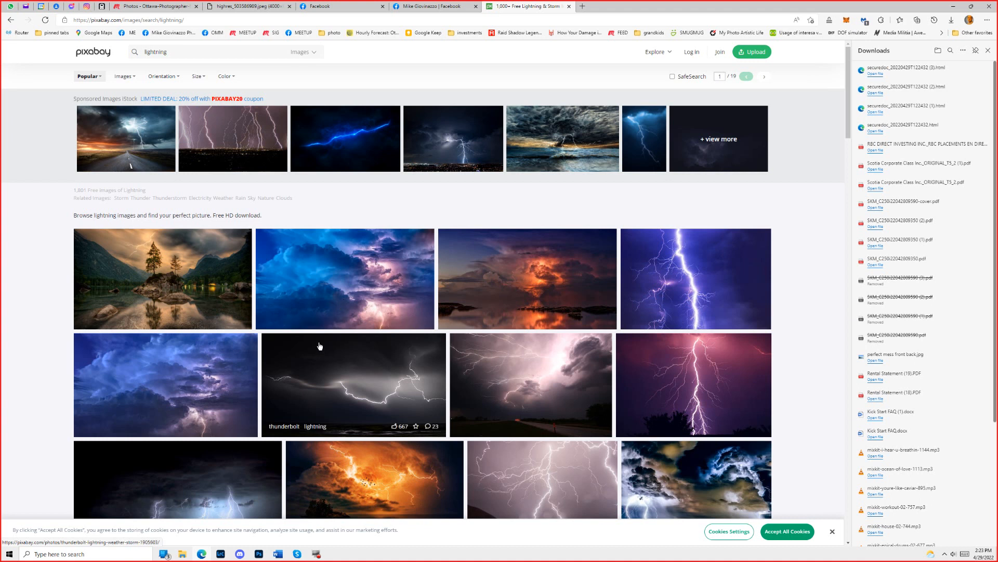
scroll(320, 348, down, 4)
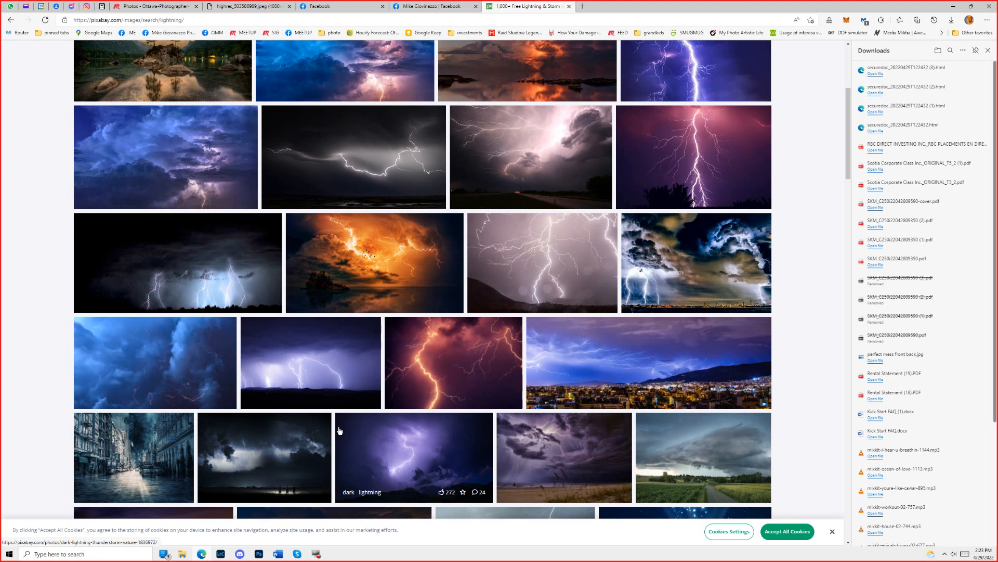
scroll(342, 428, down, 7)
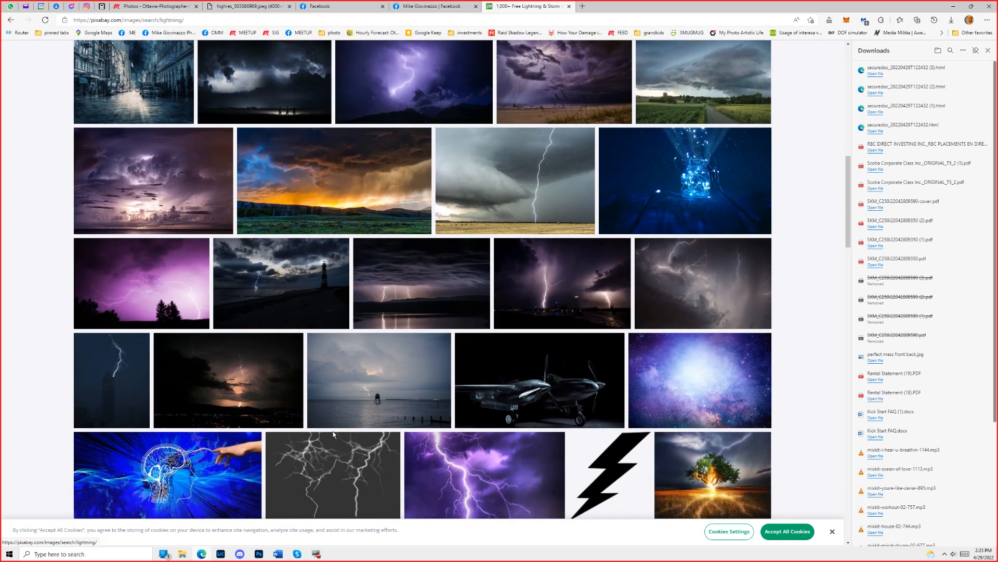
scroll(333, 436, down, 3)
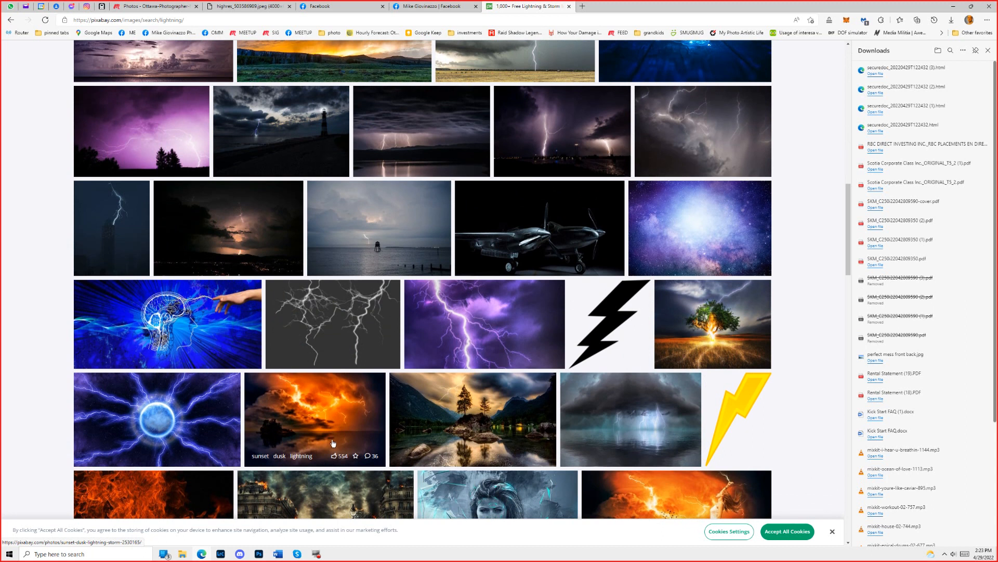
scroll(335, 441, down, 4)
scroll(332, 442, down, 6)
scroll(332, 442, down, 12)
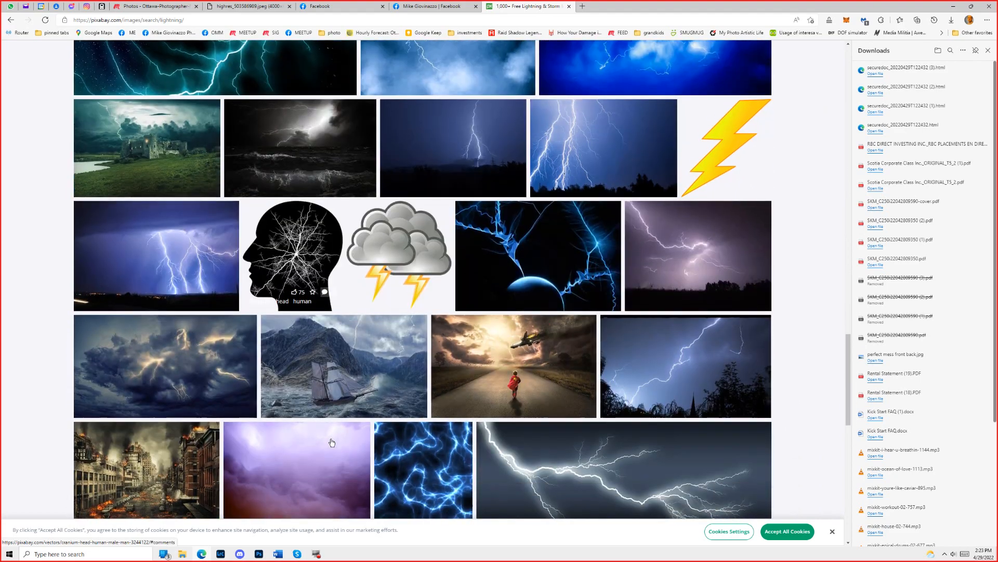
scroll(331, 442, up, 7)
scroll(357, 182, up, 15)
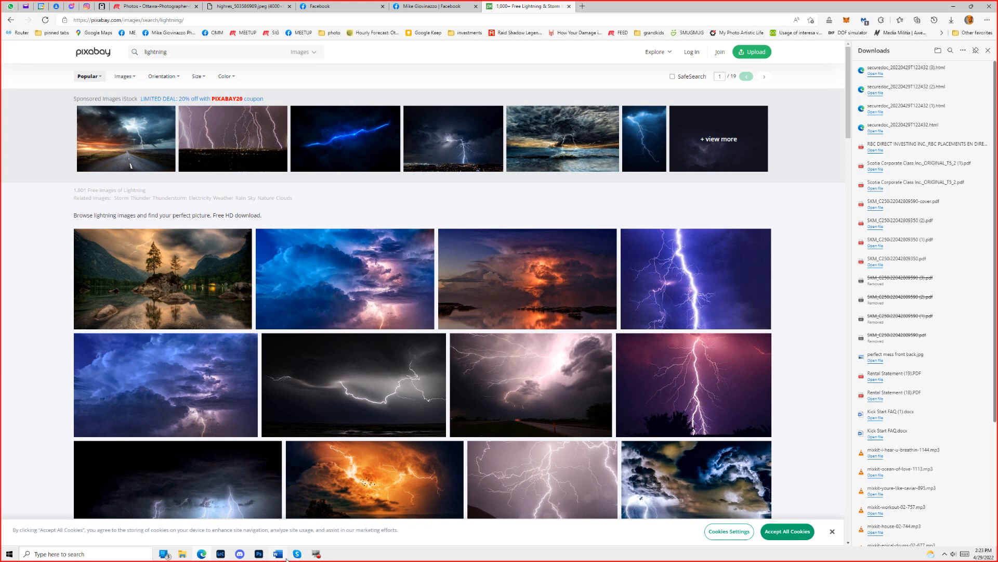
Recheck the full-size kneeling photo, and search the web for "fireball" in a new tab, showing only image results.
click(234, 19)
click(235, 6)
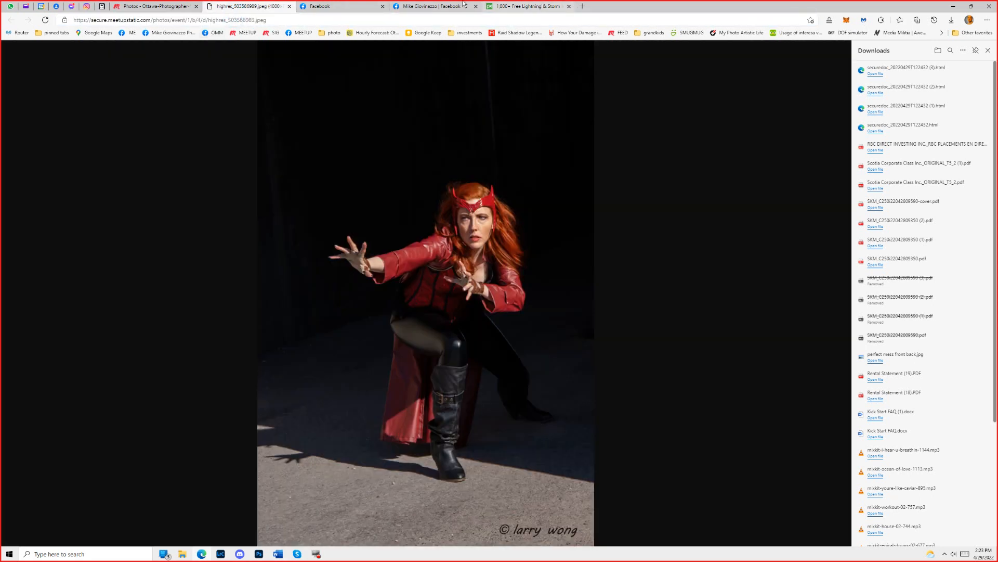
click(582, 7)
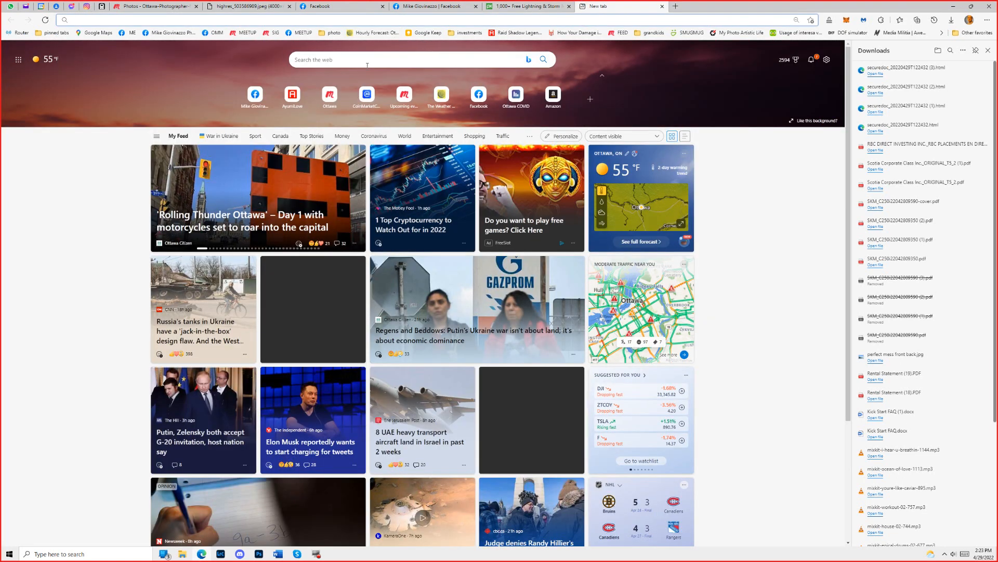
text(fireb)
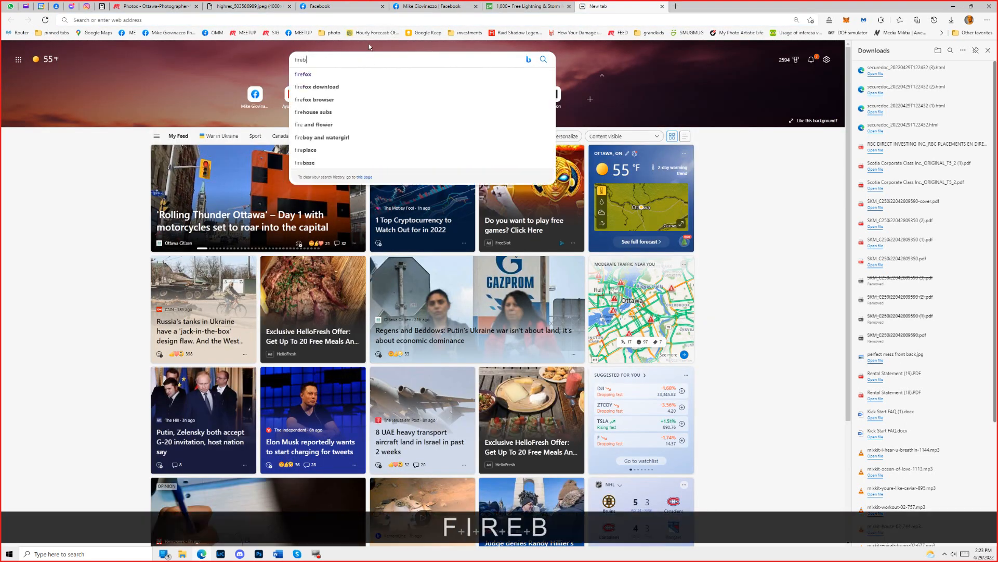
text(all)
key(Return)
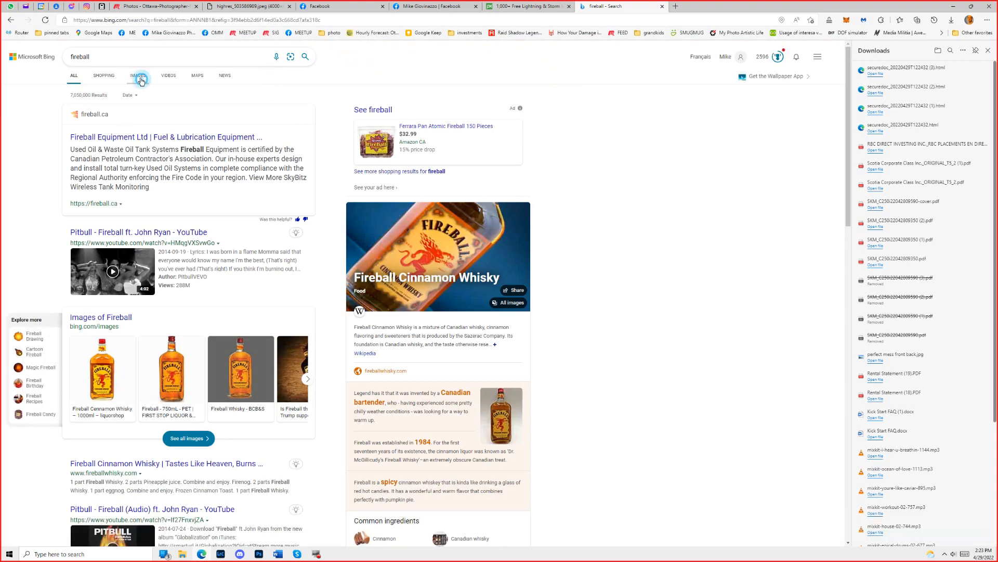
click(138, 76)
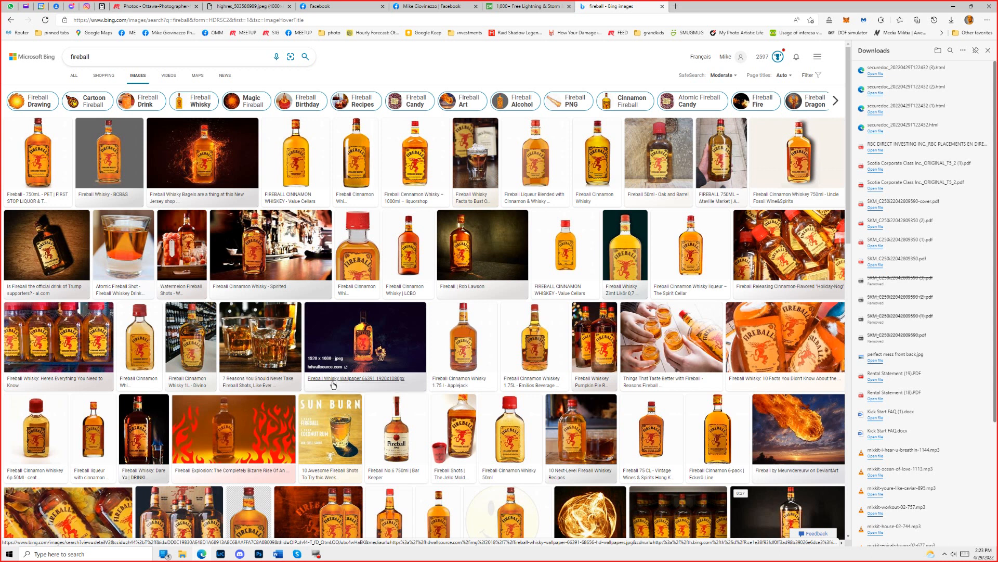
Refine the Bing image search to "fireball on black".
click(153, 56)
text(on black)
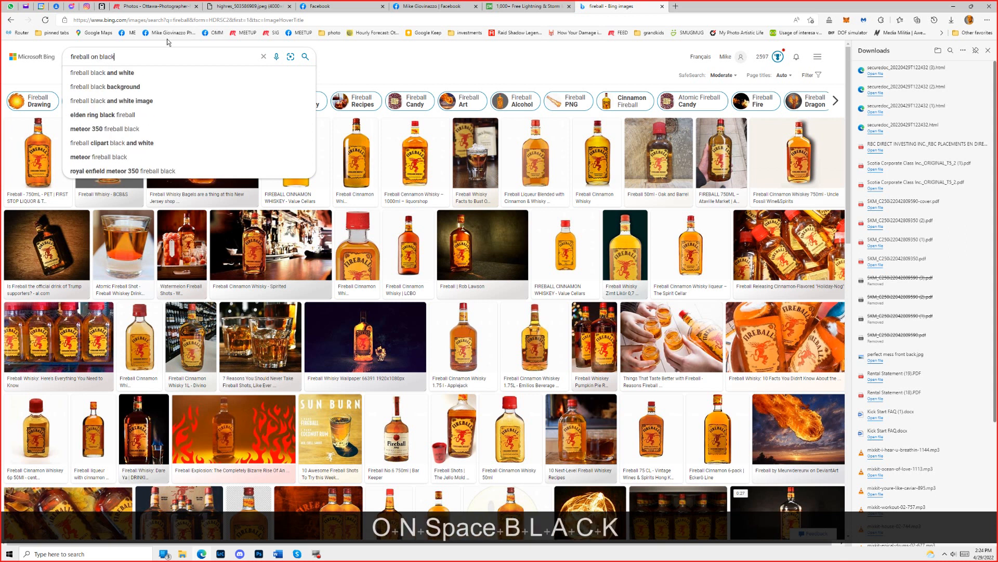
key(Return)
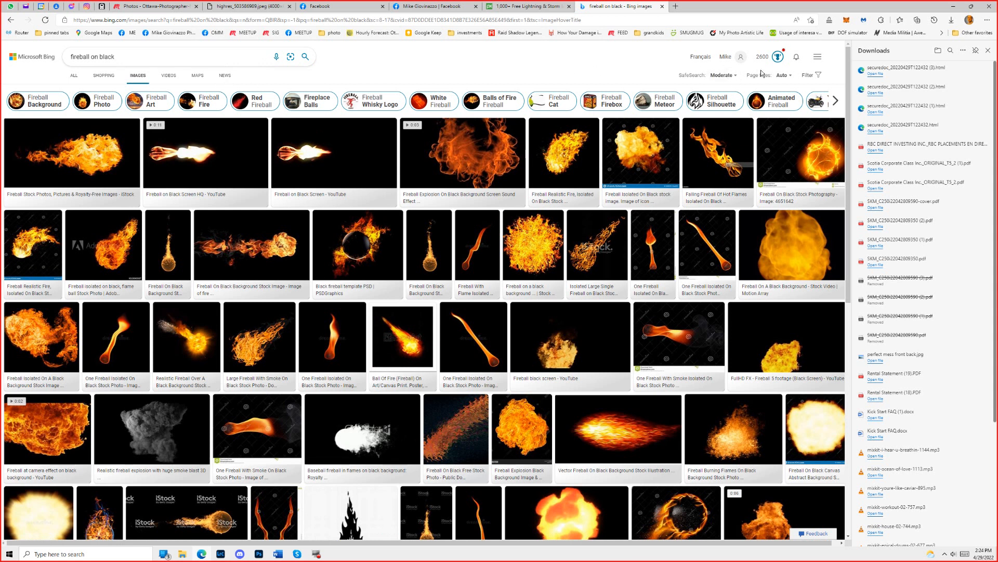
Filter the image results to extra large size and look through the fireballs.
click(813, 77)
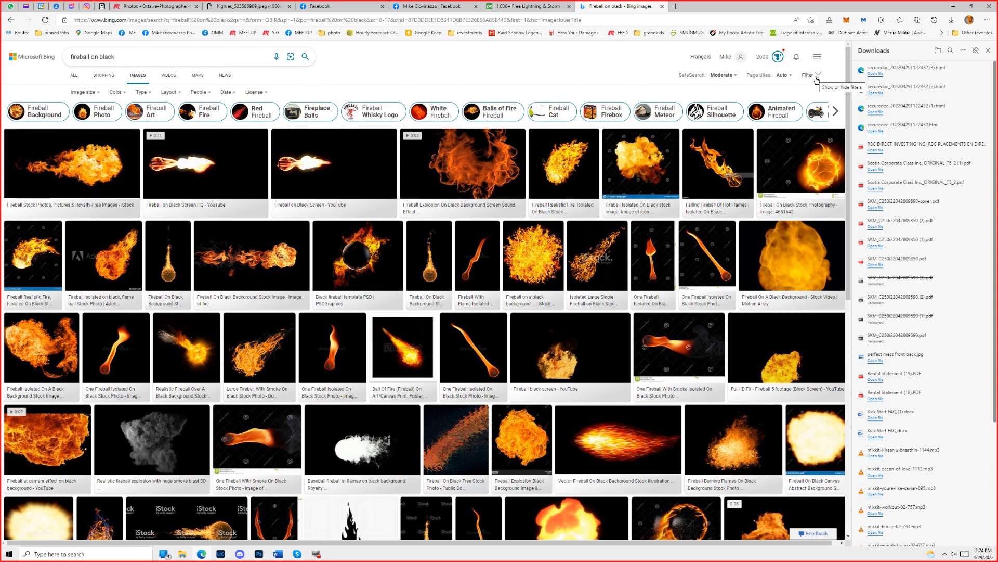
click(96, 92)
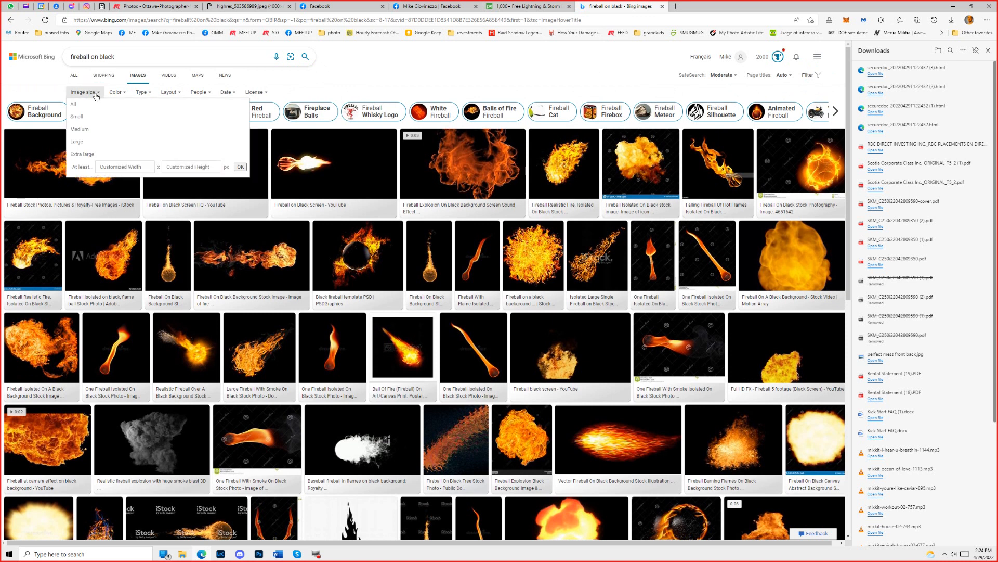
click(93, 155)
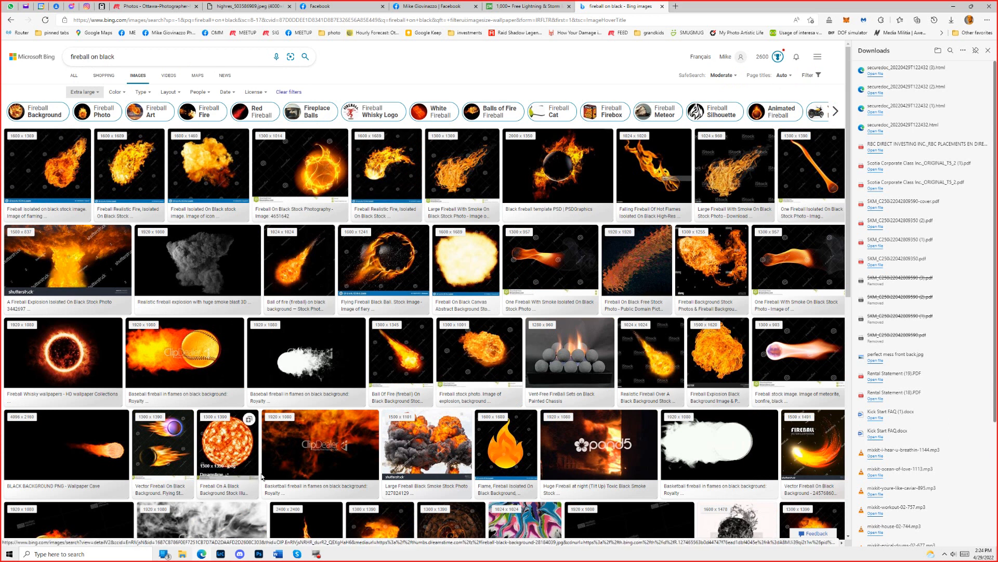
scroll(312, 473, down, 4)
scroll(416, 473, up, 4)
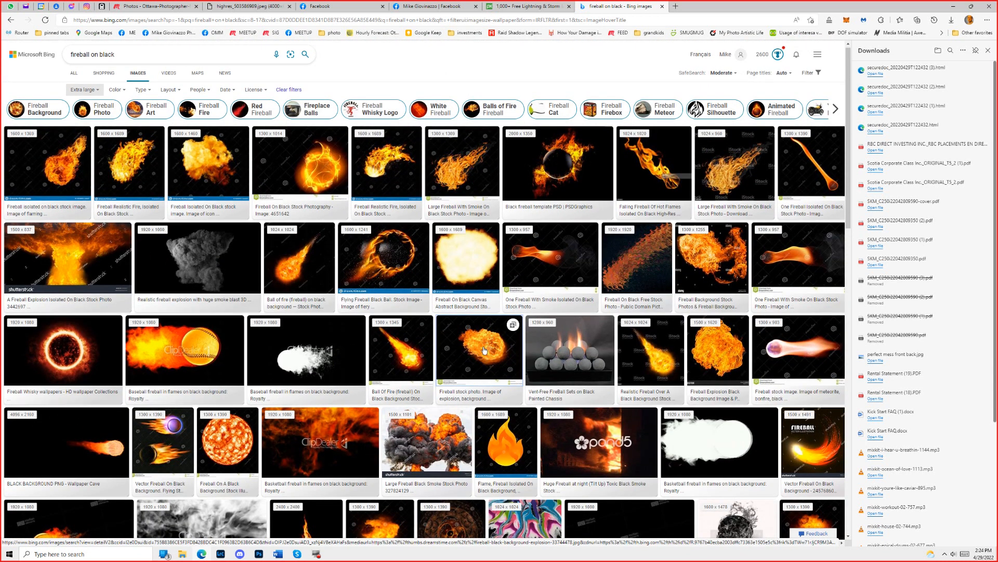
Preview the Dreamstime stock photo of a round fireball explosion from the extra-large results.
key(ctrl)
key(ctrl)
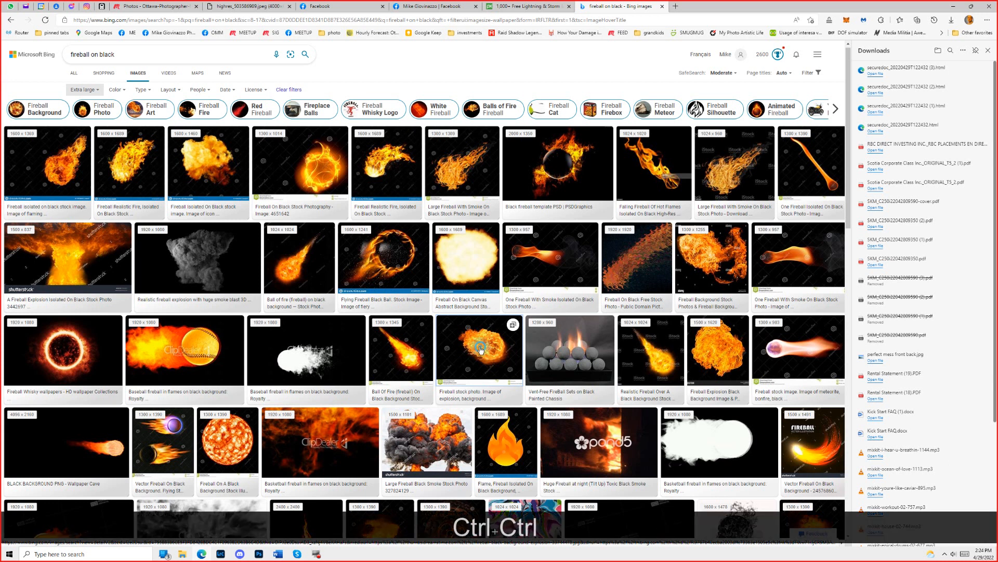
click(481, 349)
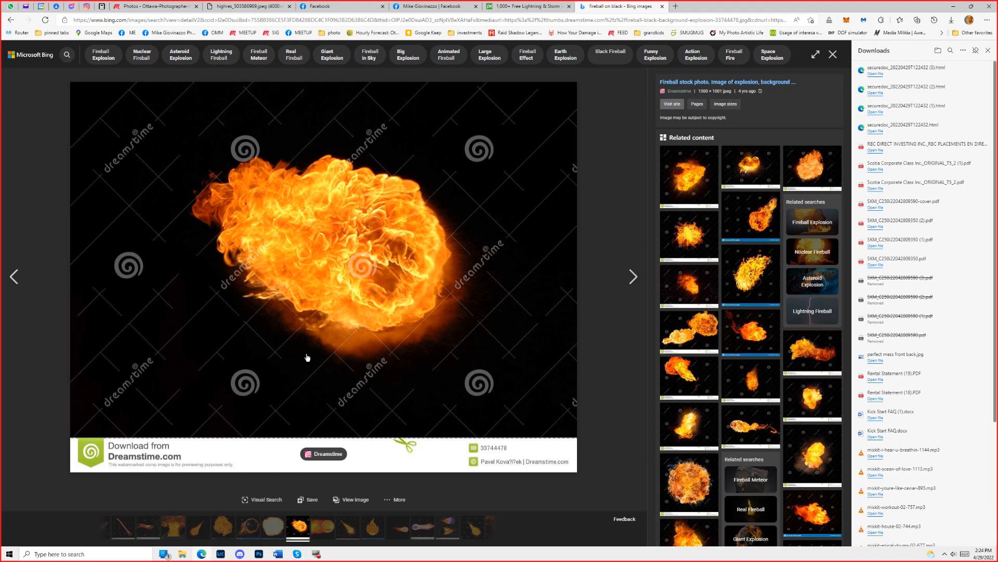
Close and reopen the Bing image tab, and return to the extra-large fireball results.
click(662, 7)
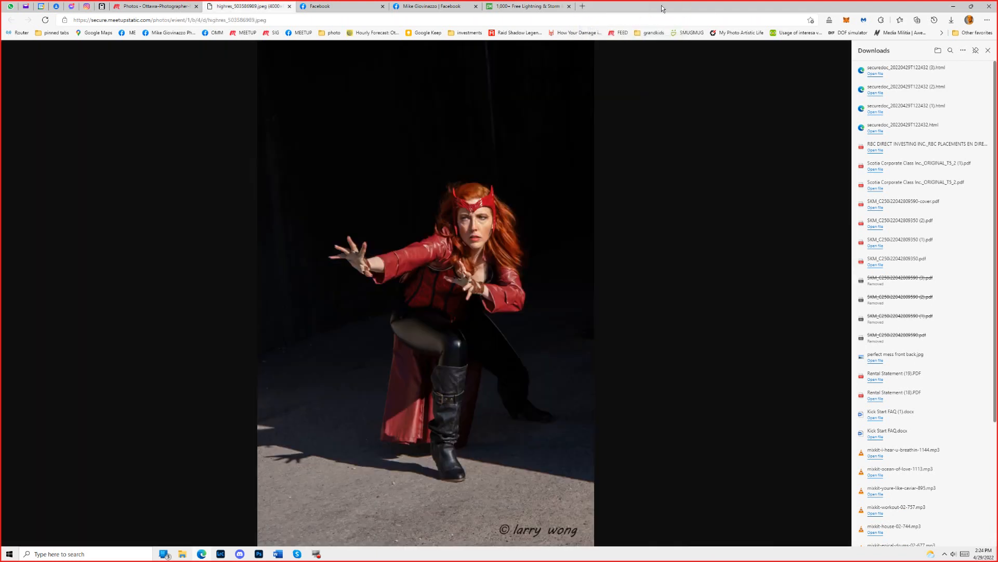
right_click(545, 7)
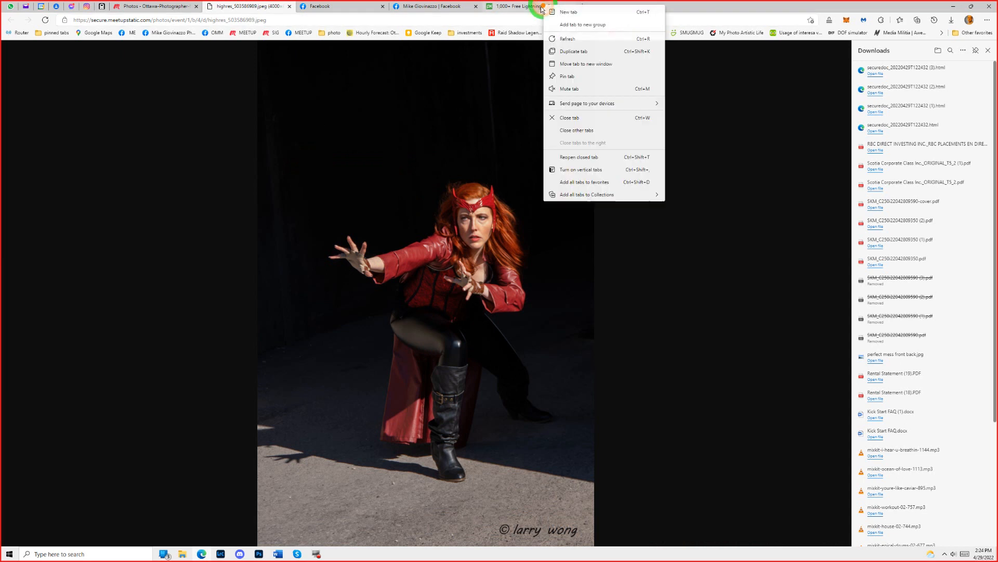
click(591, 157)
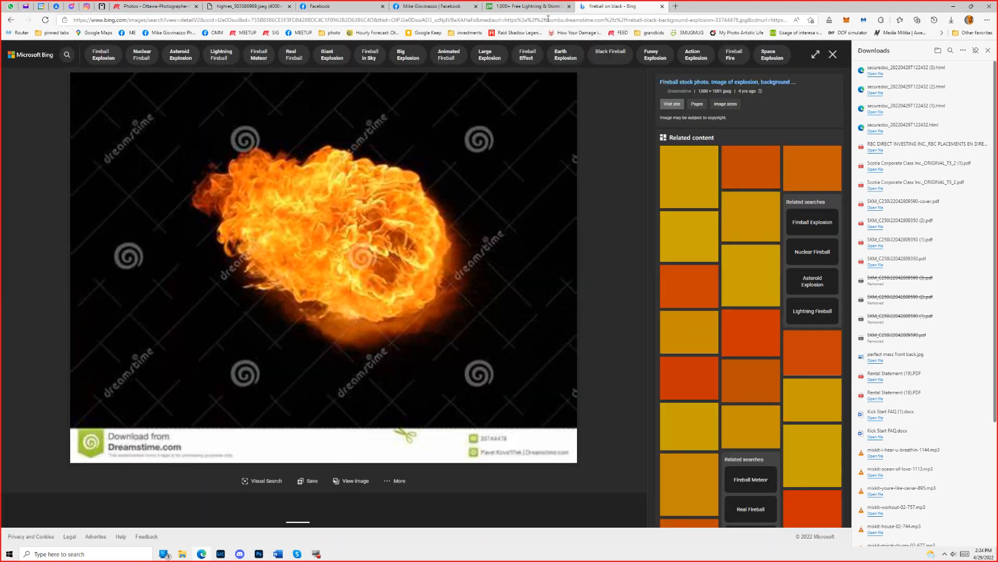
click(10, 19)
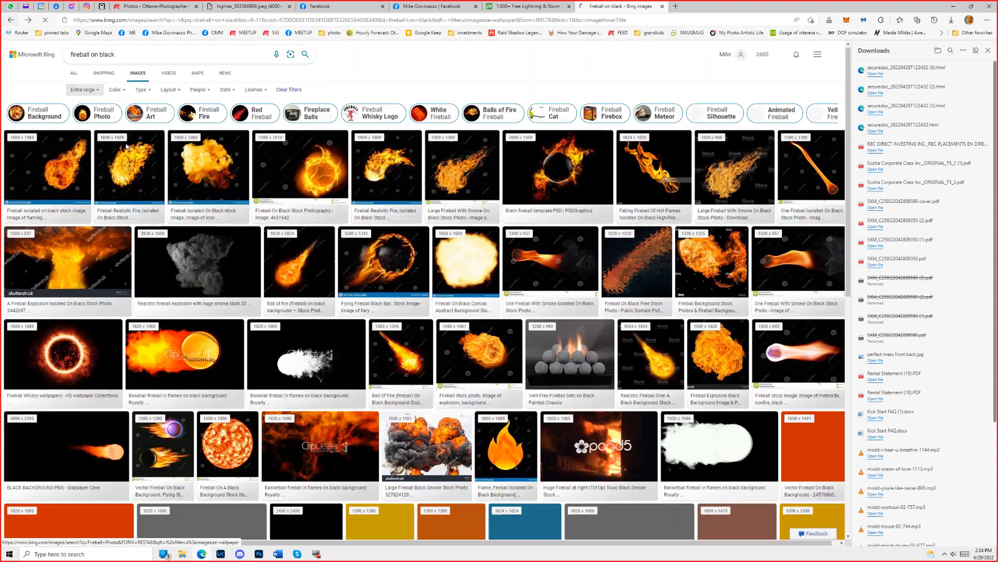
Preview the 2400 x 2400 upright flame image from wallpaperaccess.com and return to the fireball results.
scroll(373, 280, down, 4)
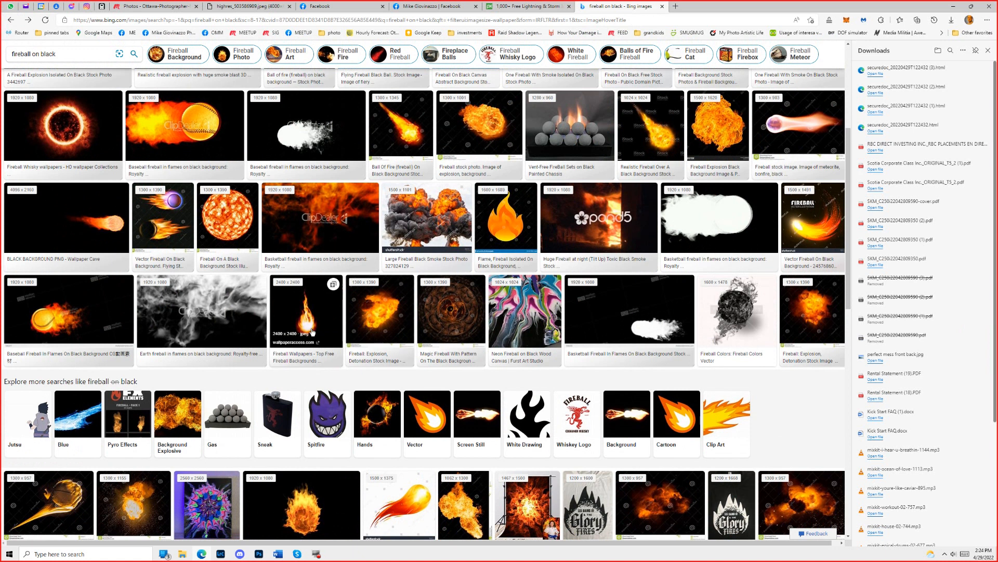
key(ctrl)
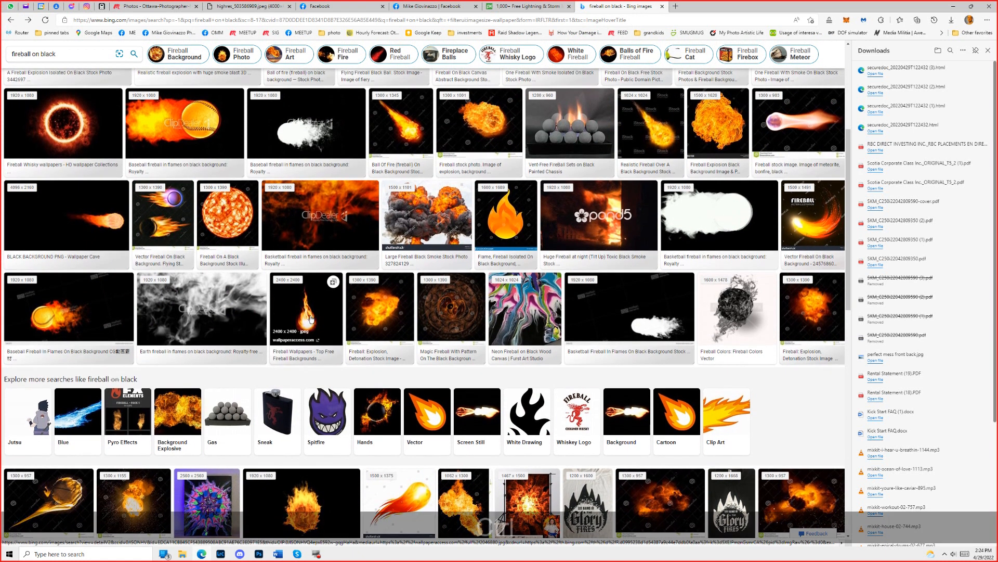
click(313, 313)
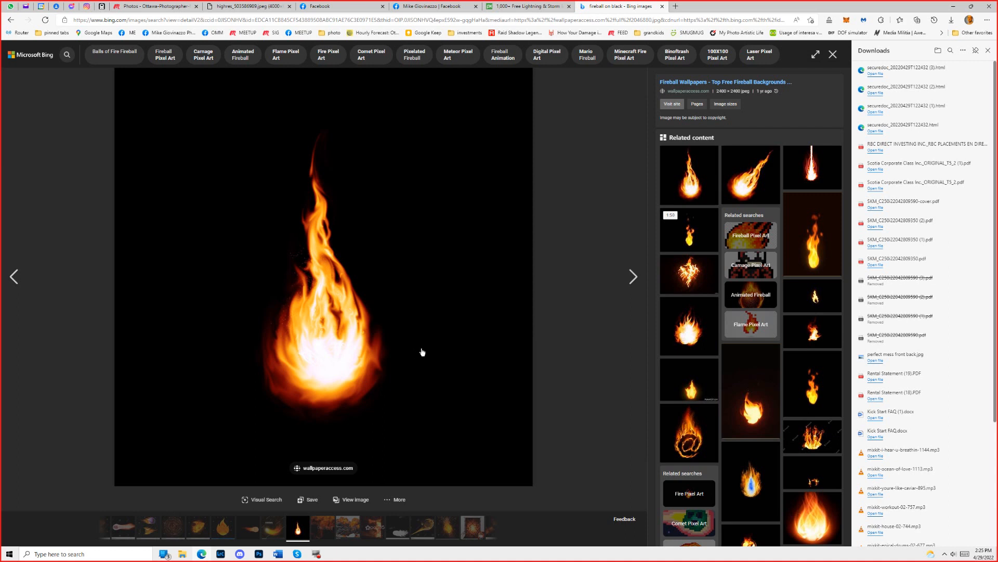
key(ctrl+alt+Tab)
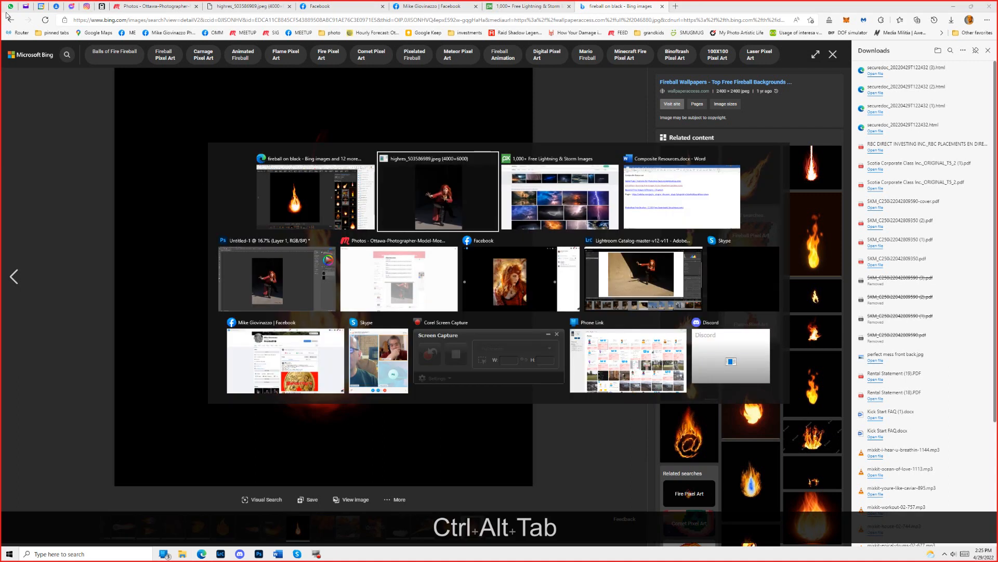
key(Escape)
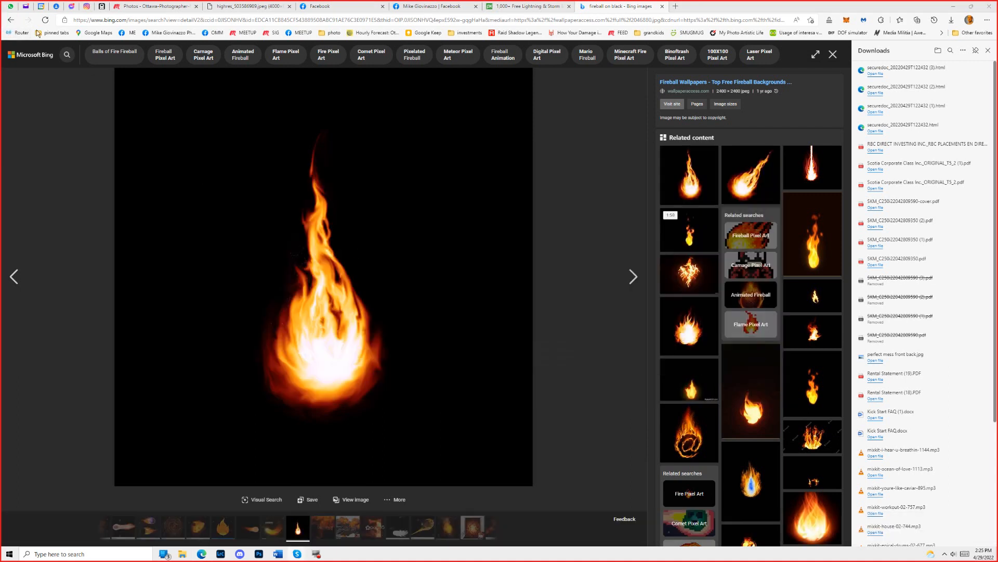
click(9, 20)
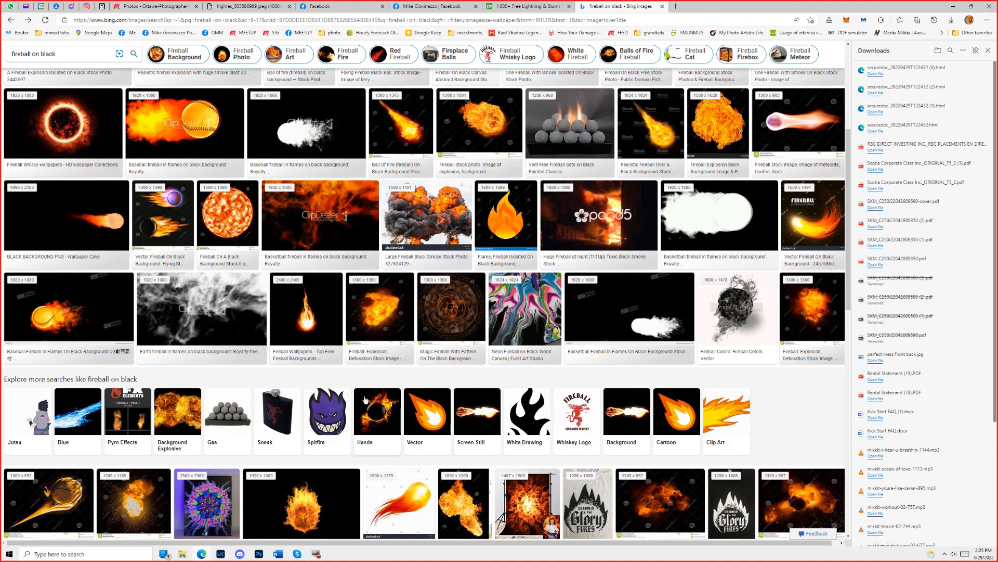
Check the Composite Resources document in Word and the Pixabay lightning page, returning to the Bing fireball results in the browser.
click(278, 554)
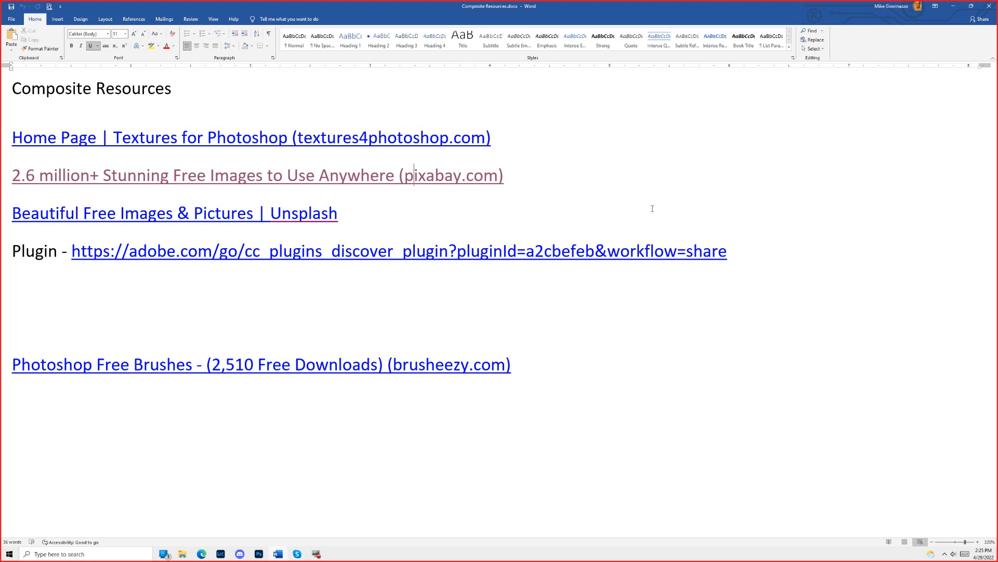
key(alt+Tab)
key(Tab)
key(Tab)
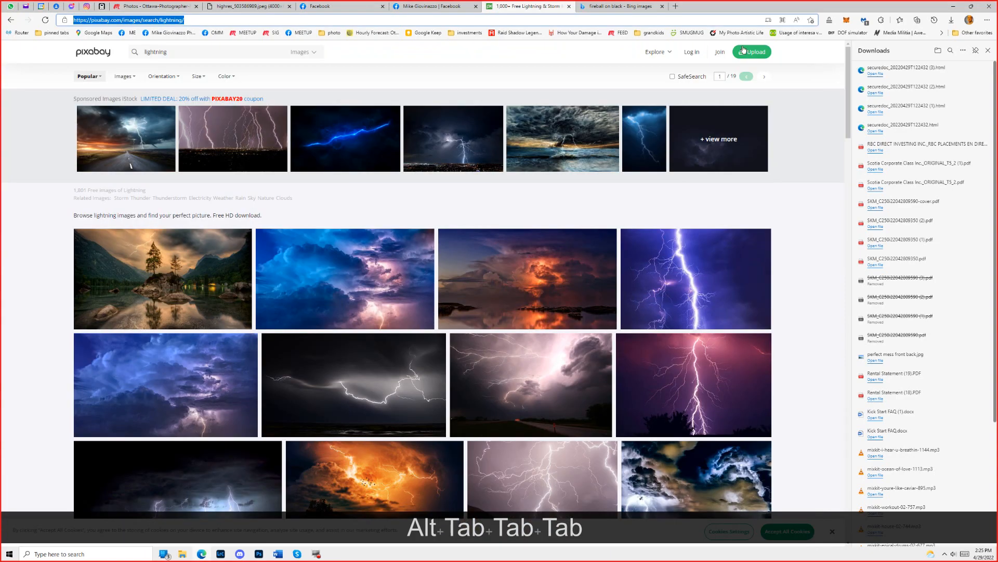
click(604, 10)
Restrict the fireball image results to the "Free to share and use" license and look through them.
scroll(738, 101, up, 5)
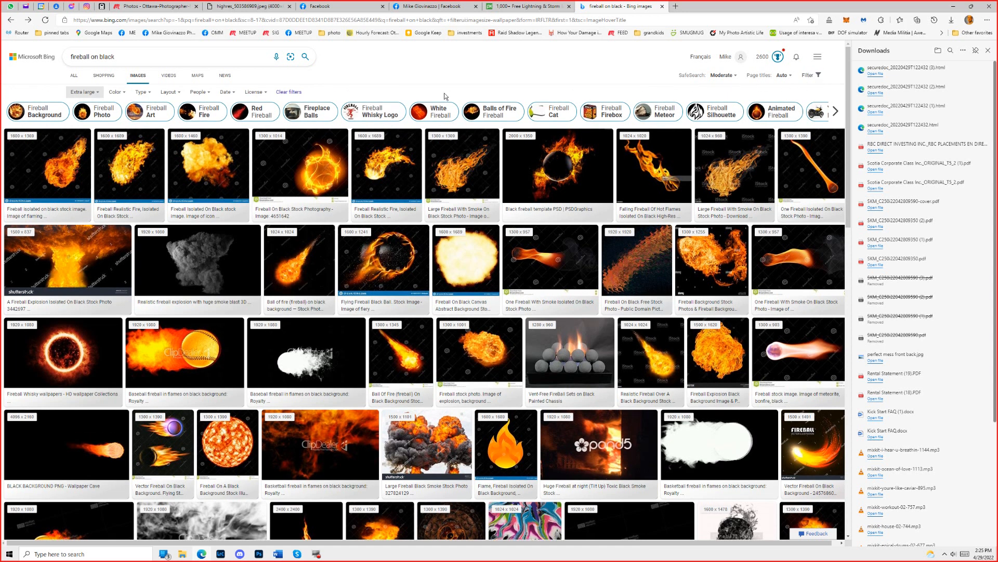
click(258, 96)
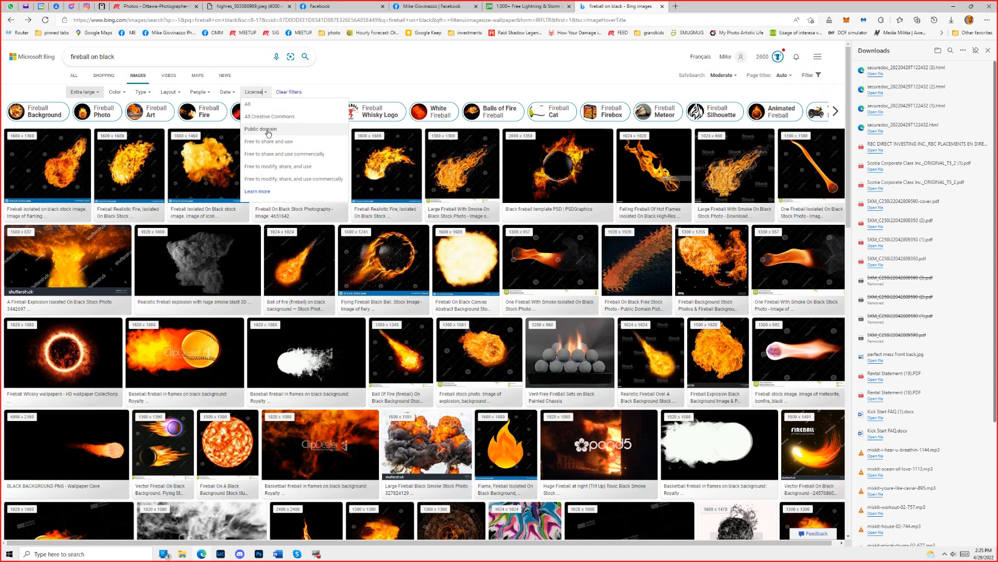
click(278, 143)
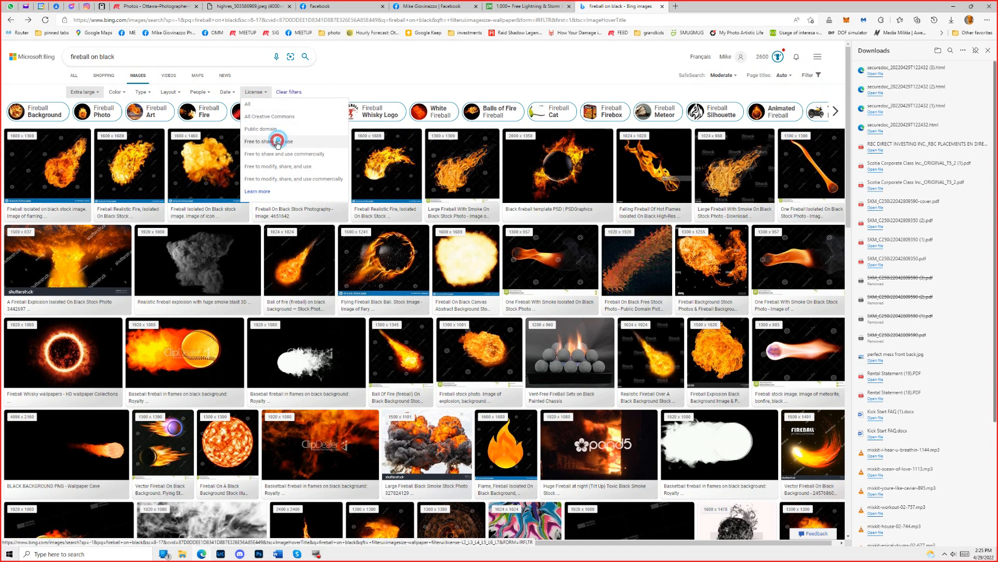
click(277, 143)
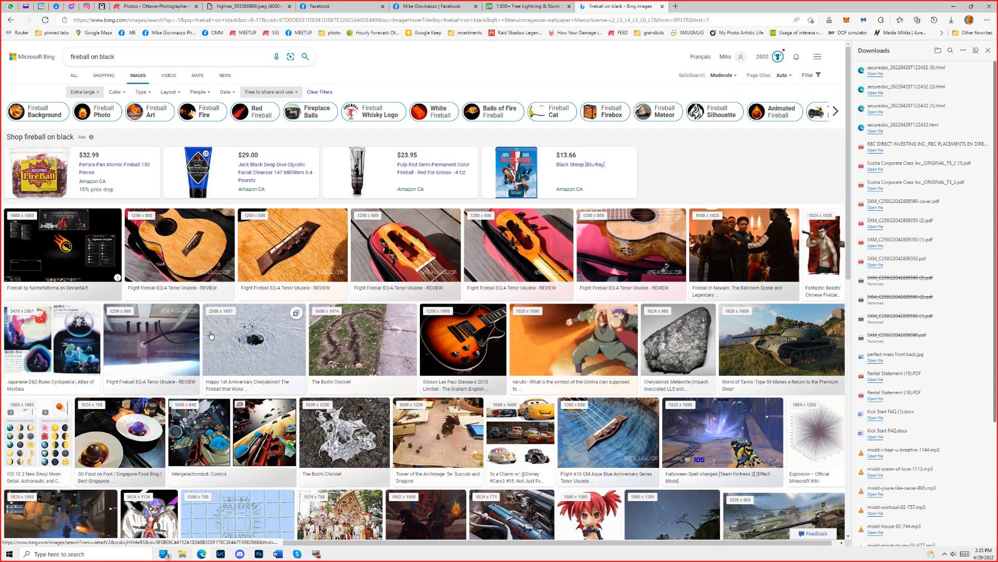
scroll(291, 333, down, 3)
scroll(372, 359, up, 3)
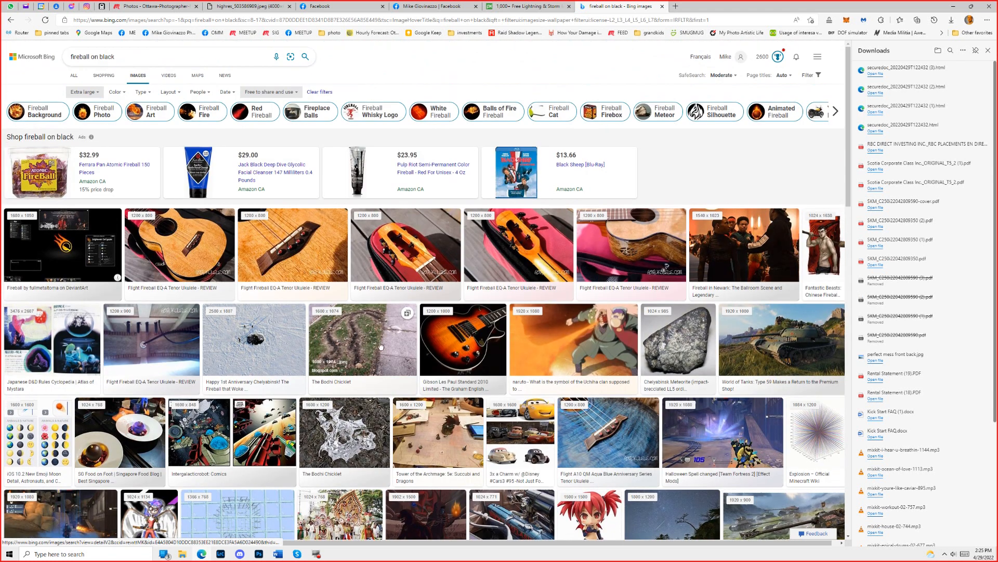
click(151, 55)
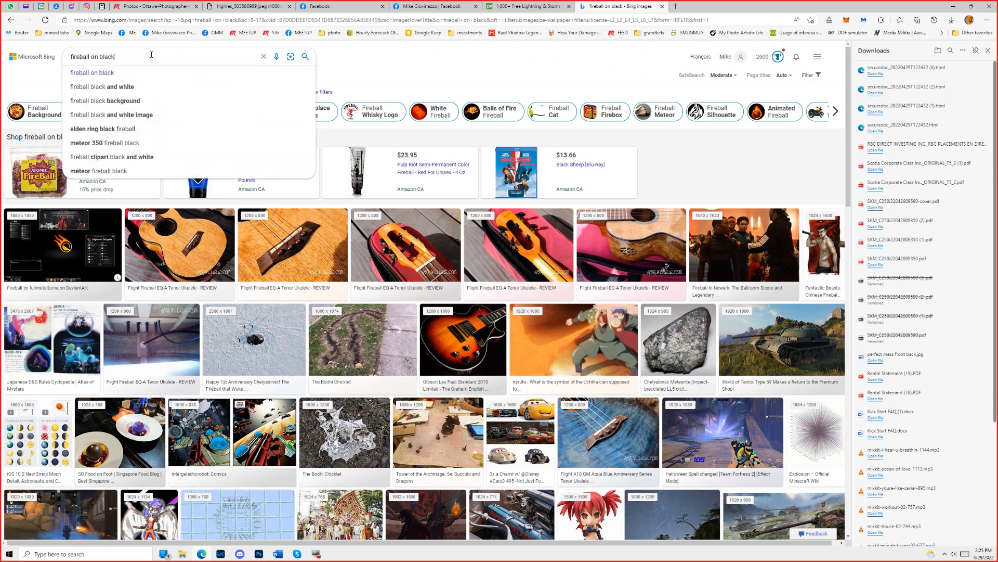
click(382, 53)
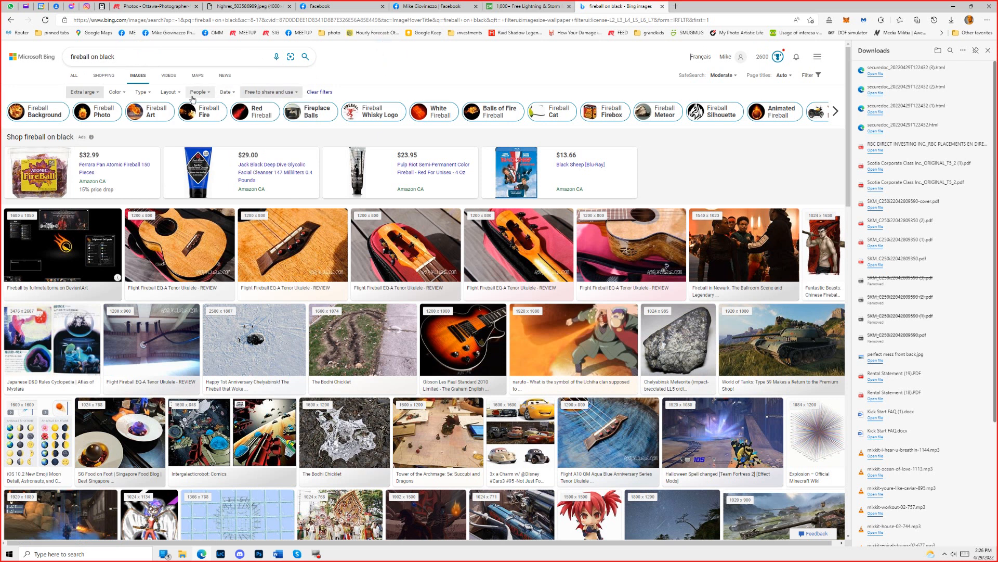
click(93, 94)
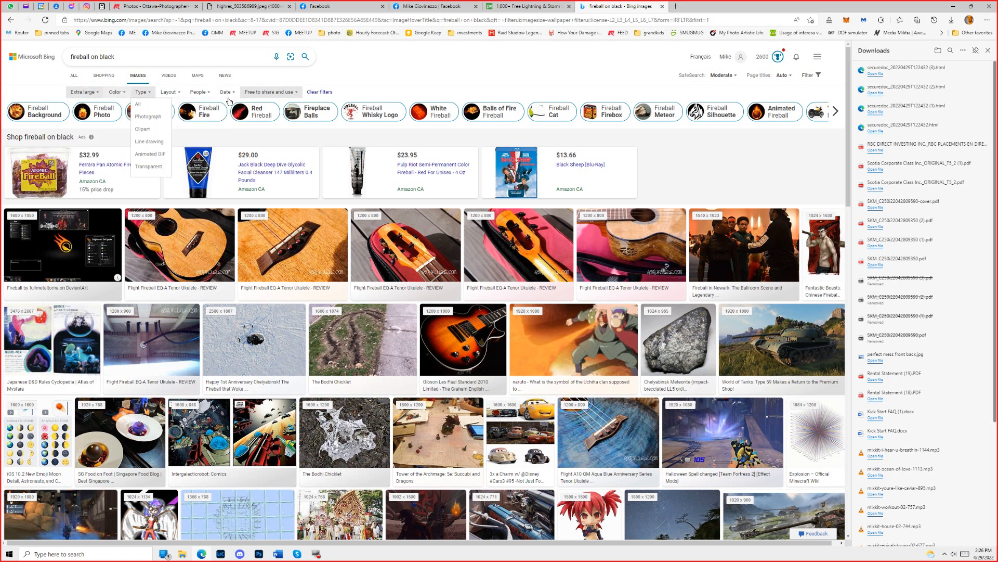
click(418, 68)
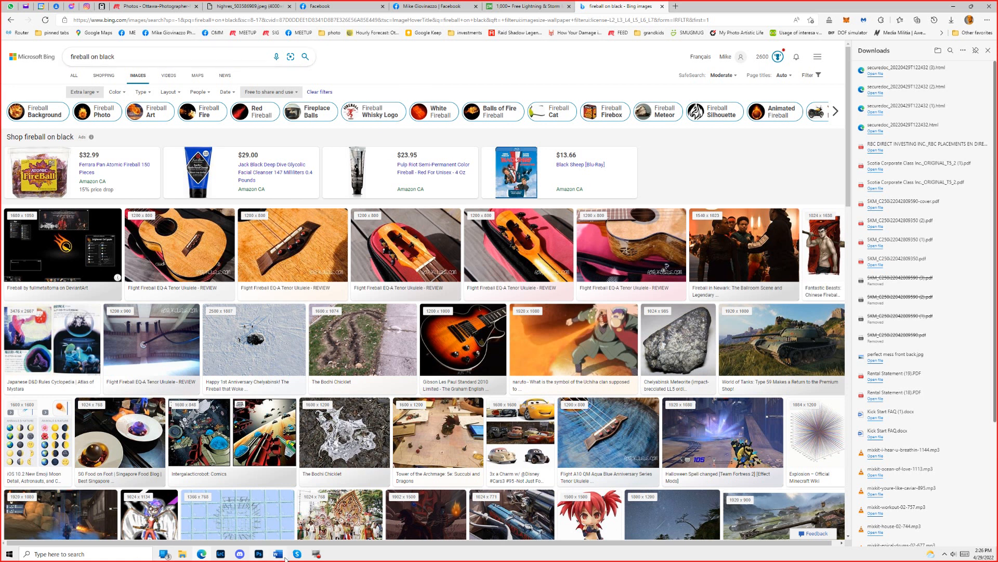
Switch to the Composite Resources document in Word, follow its Unsplash link, and bring up the photo search on the Unsplash page.
click(279, 554)
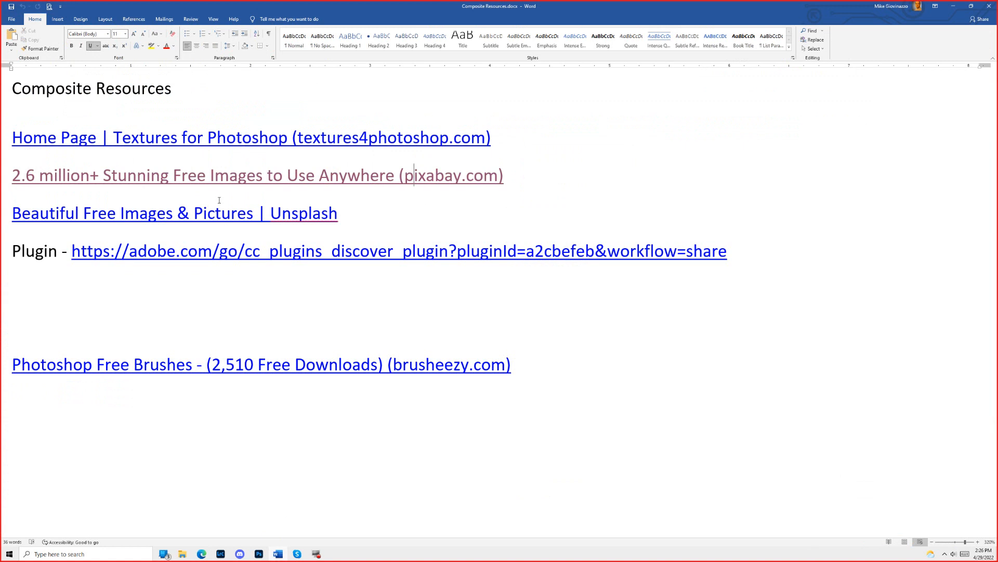
ctrl+click(289, 217)
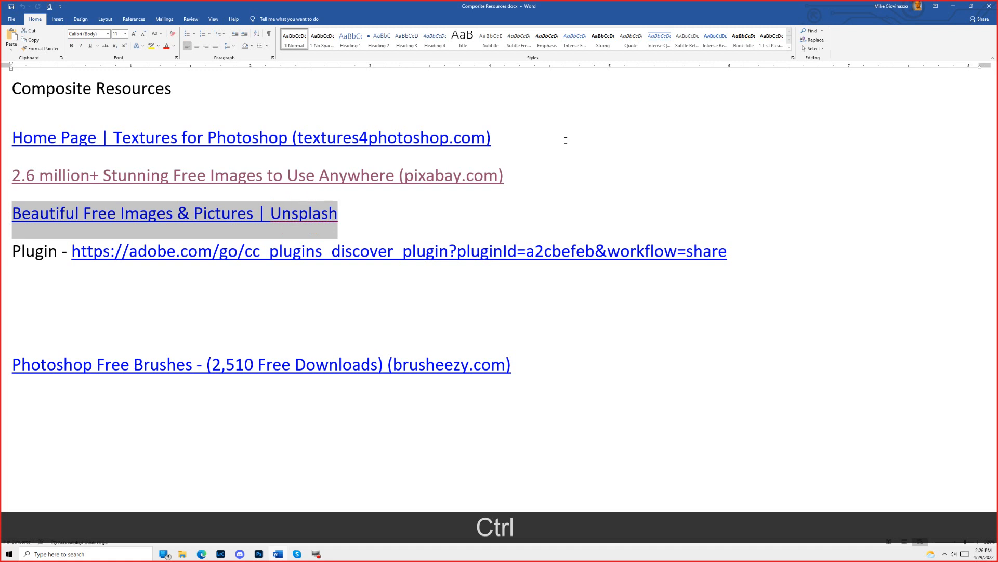
click(952, 7)
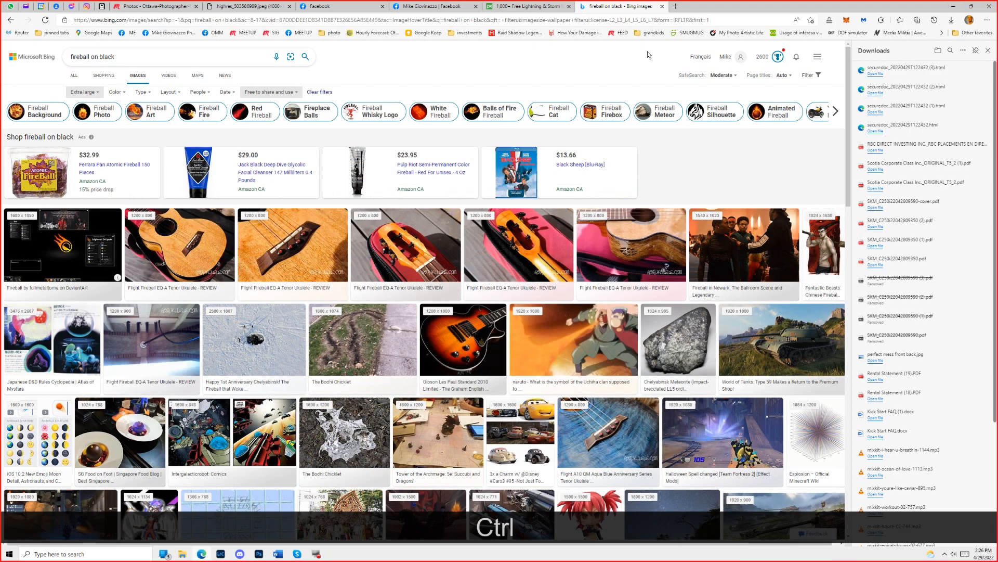
key(alt+Tab)
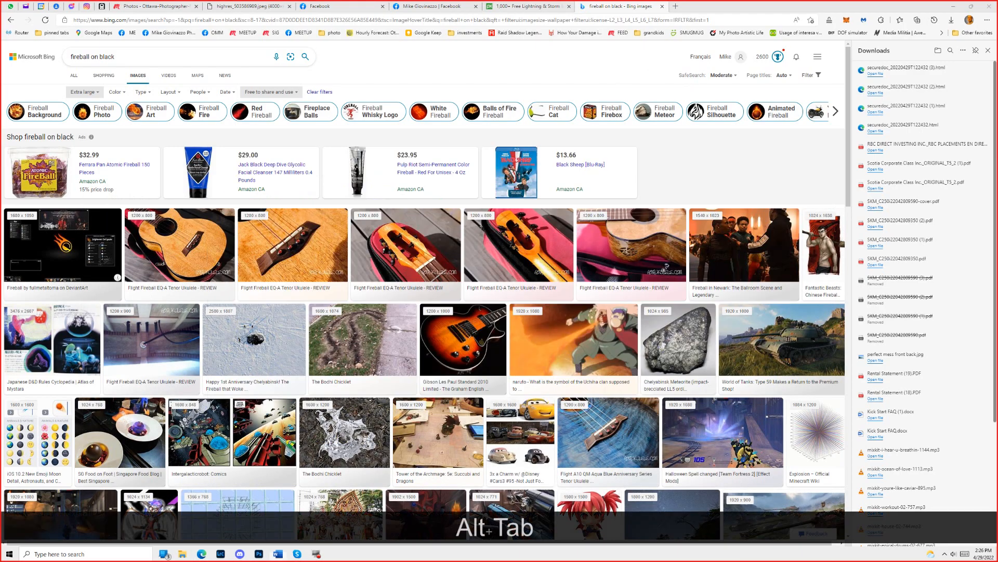
ctrl+click(282, 216)
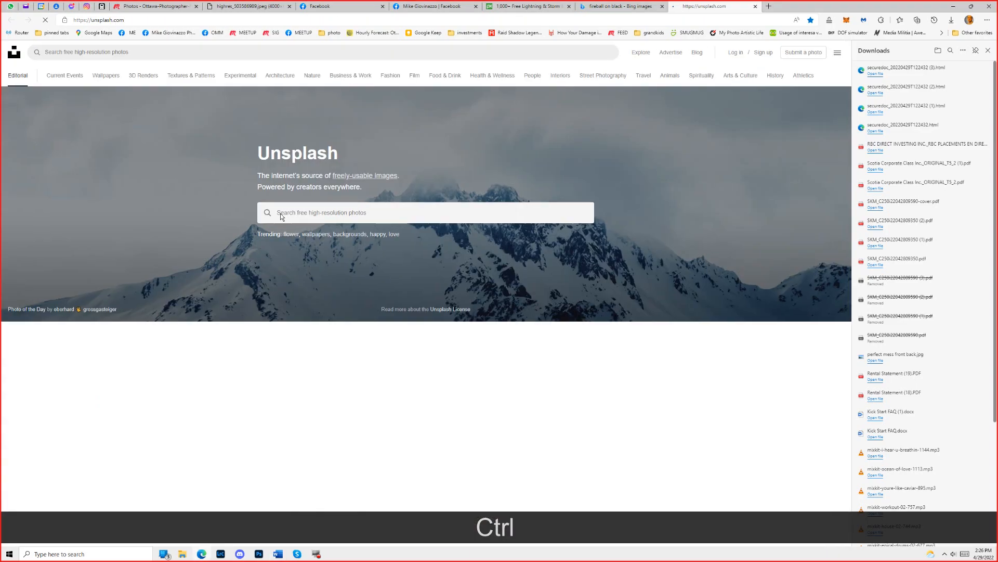
click(335, 210)
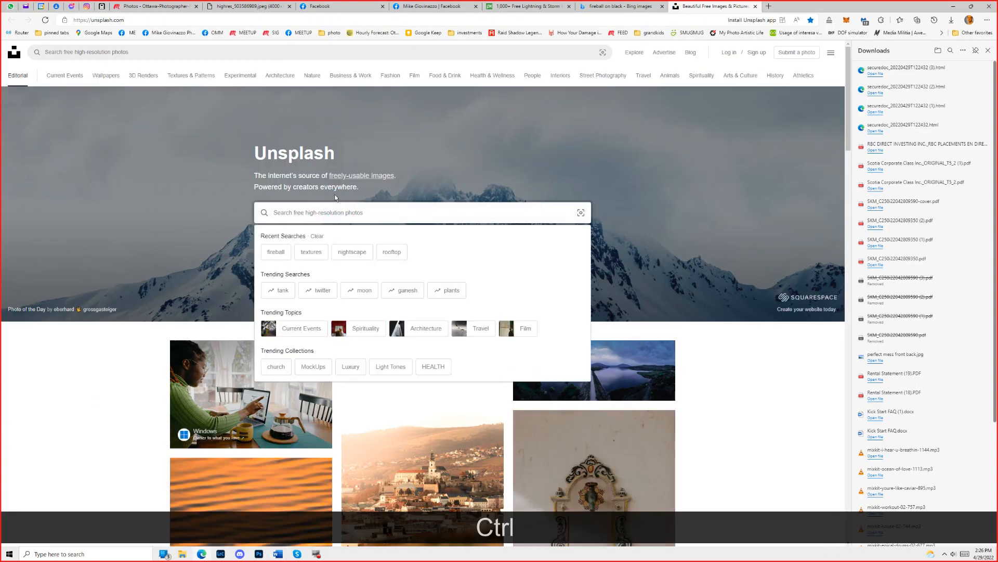
Search Unsplash for "fireball" and look through the photo results down to the end of the page.
text(fireball)
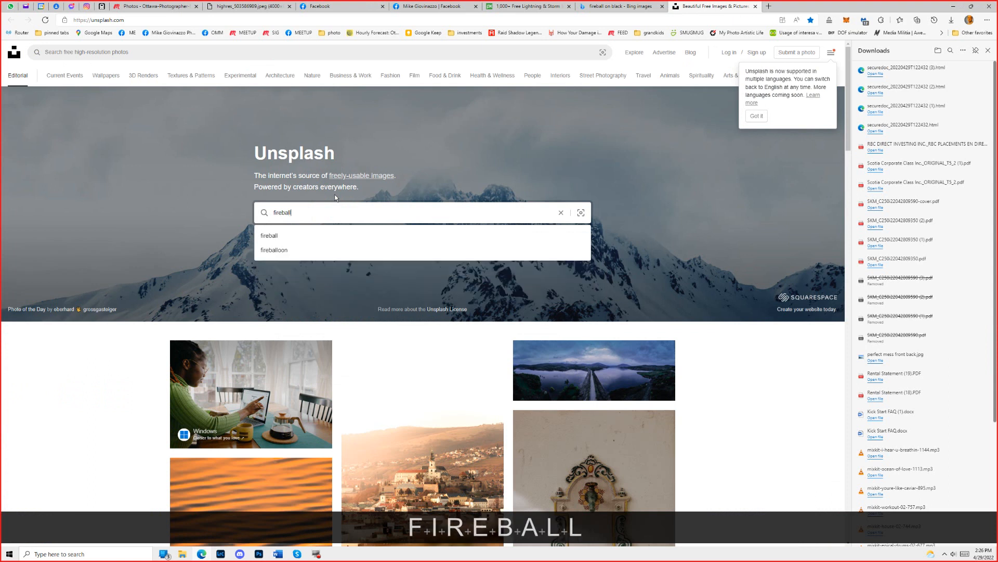
key(Return)
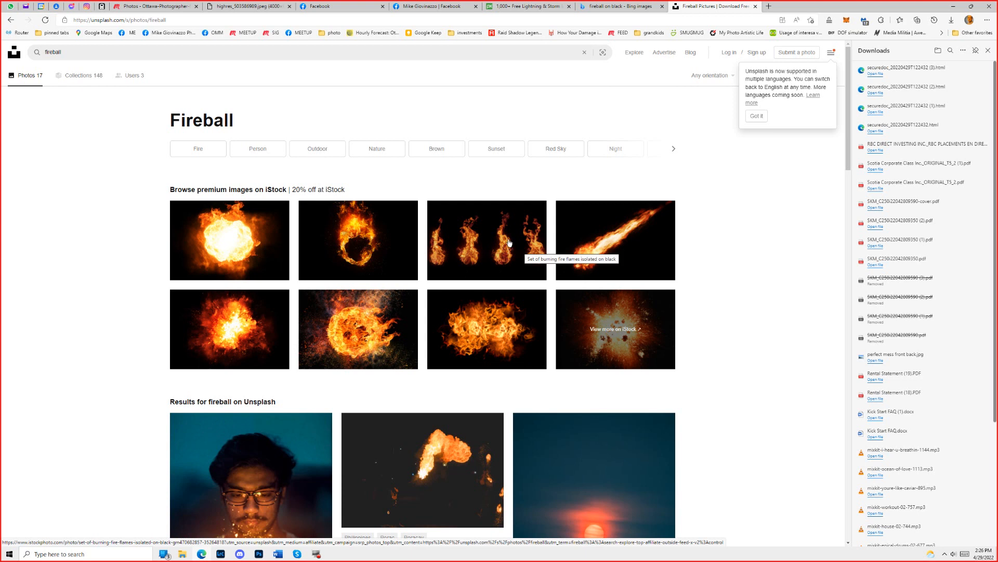
scroll(515, 255, down, 7)
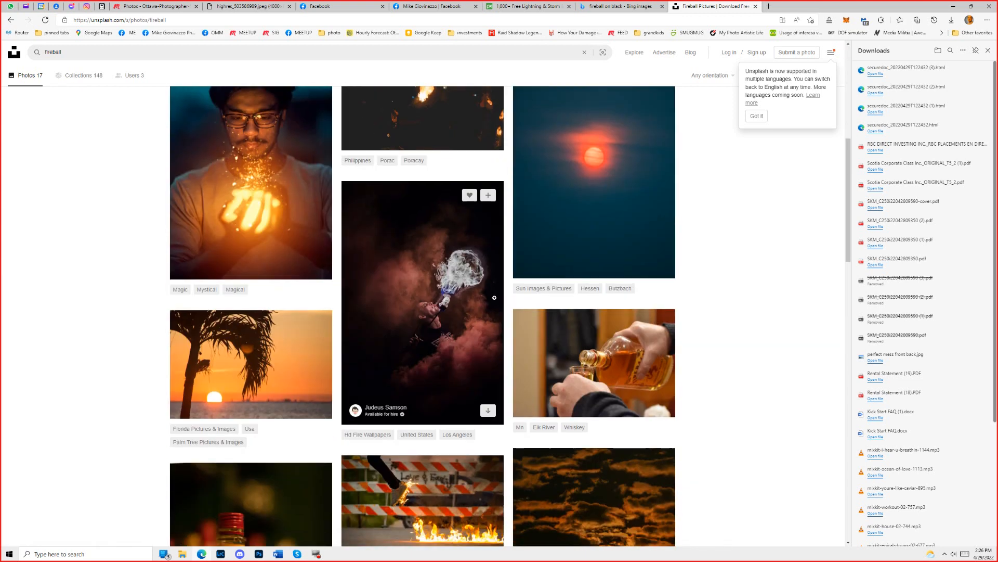
scroll(493, 300, down, 4)
scroll(491, 291, up, 12)
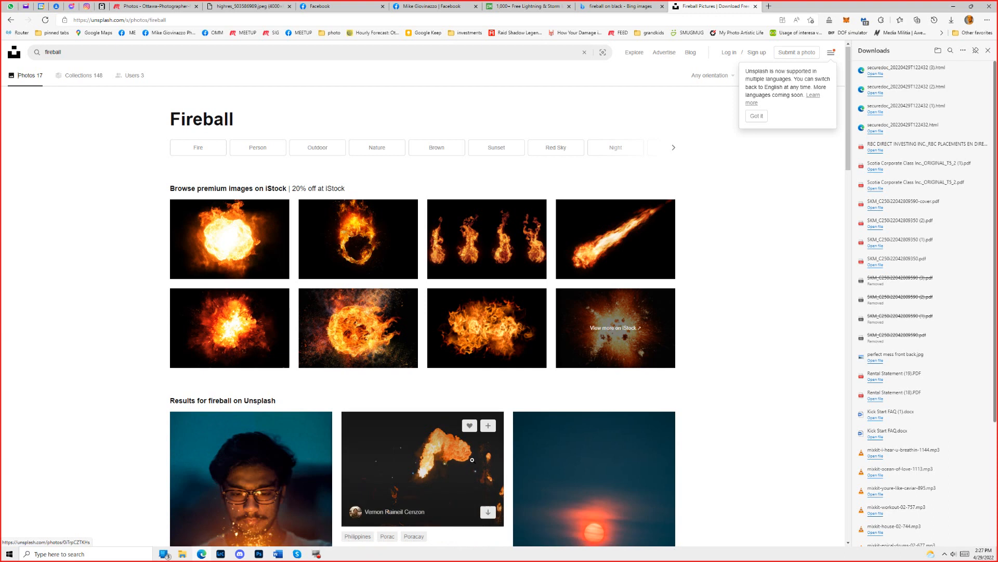
scroll(601, 340, down, 1)
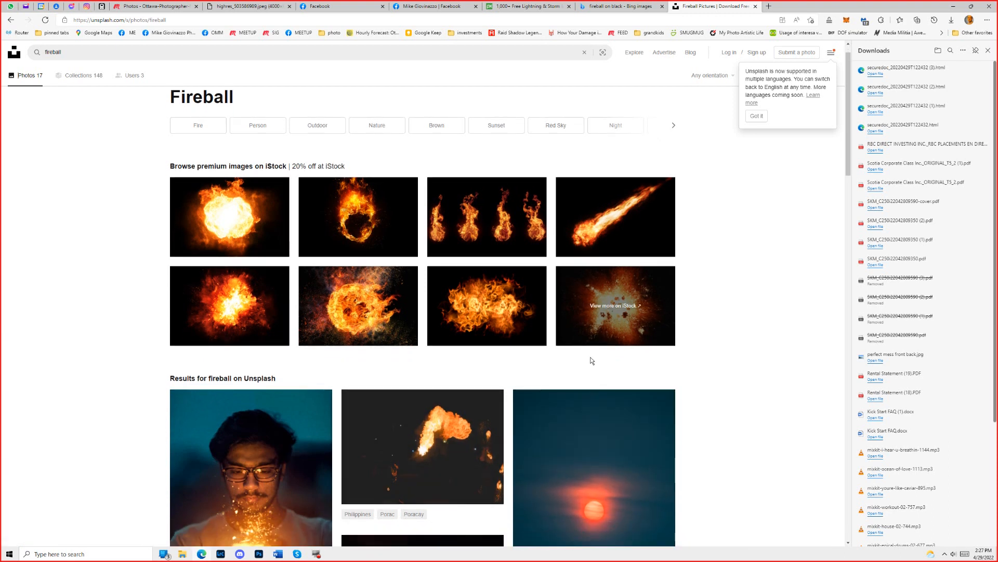
scroll(369, 465, down, 15)
scroll(369, 465, down, 20)
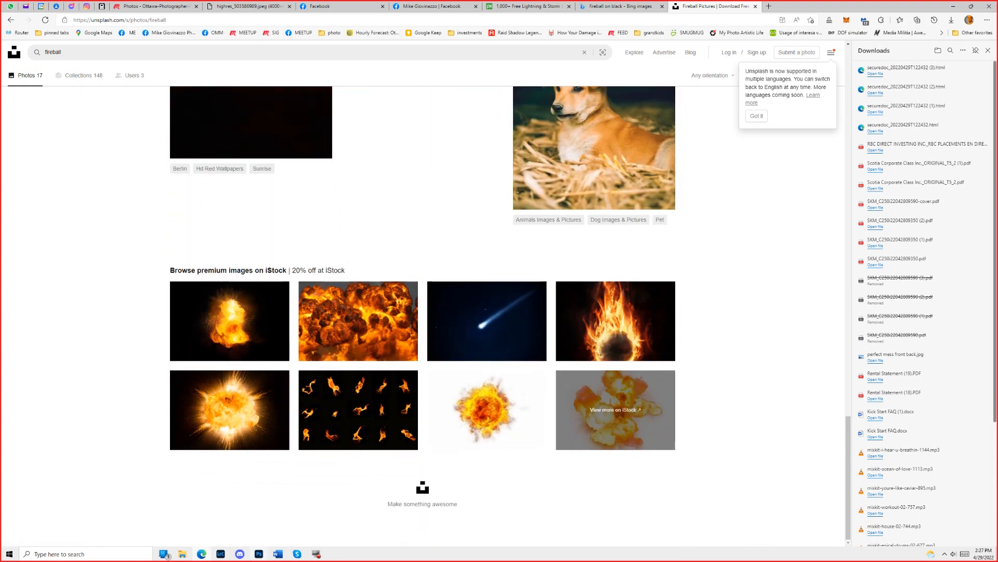
Switch to the Composite Resources document in Word, follow its Adobe plugin link, and review the StockSolo plugin details in a maximized Creative Cloud Desktop.
click(278, 555)
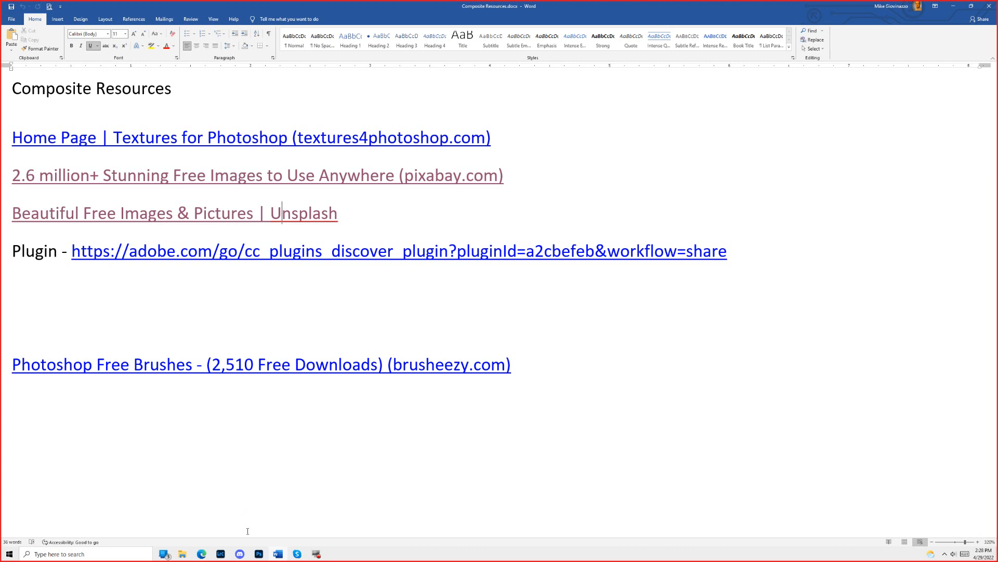
key(ctrl)
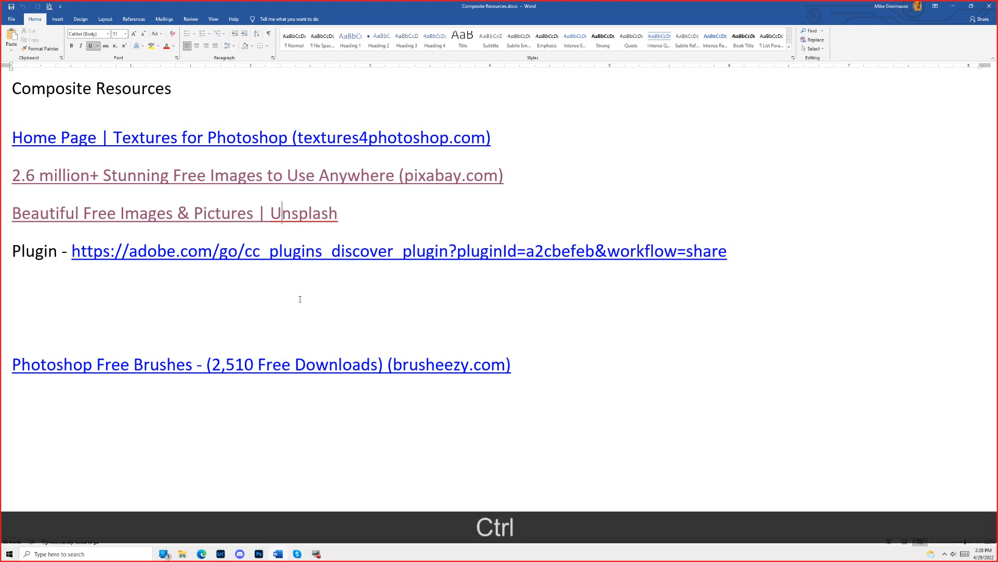
ctrl+click(401, 257)
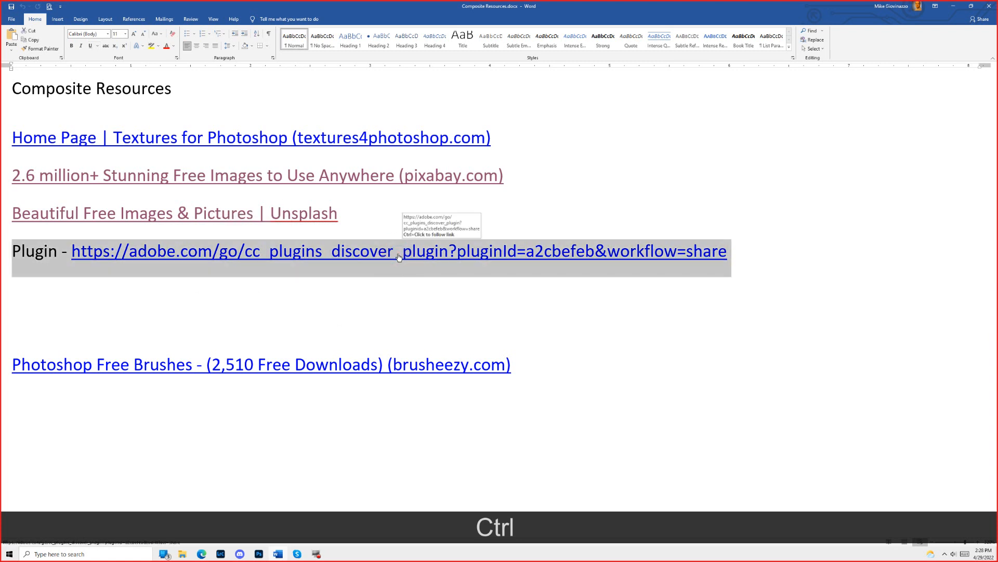
ctrl+click(404, 255)
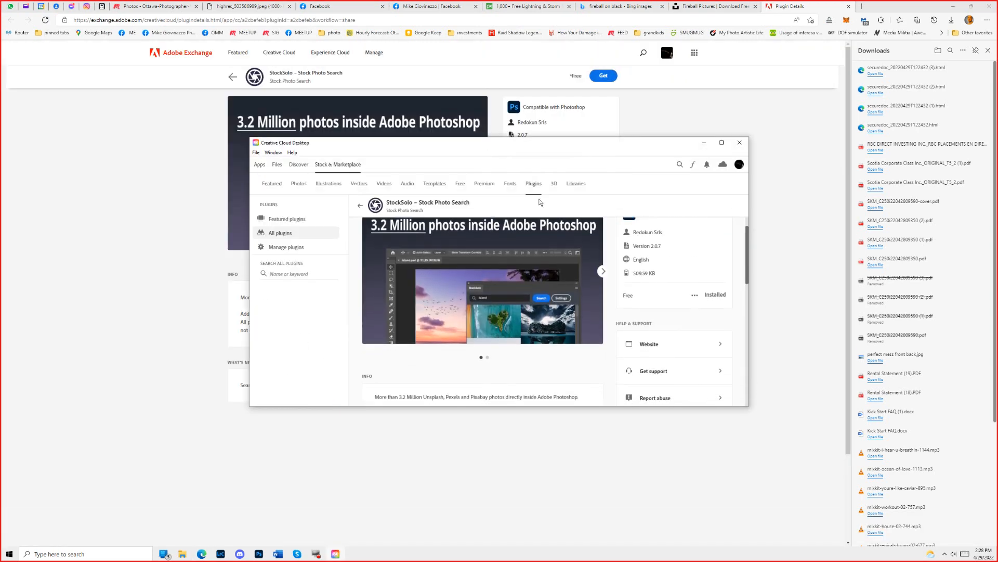
click(722, 143)
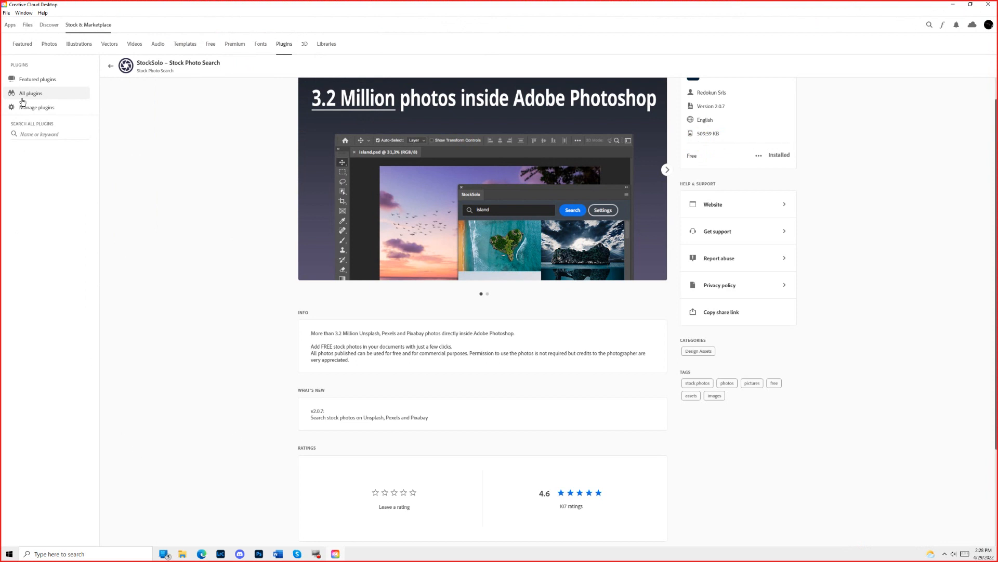
click(44, 93)
scroll(366, 229, down, 2)
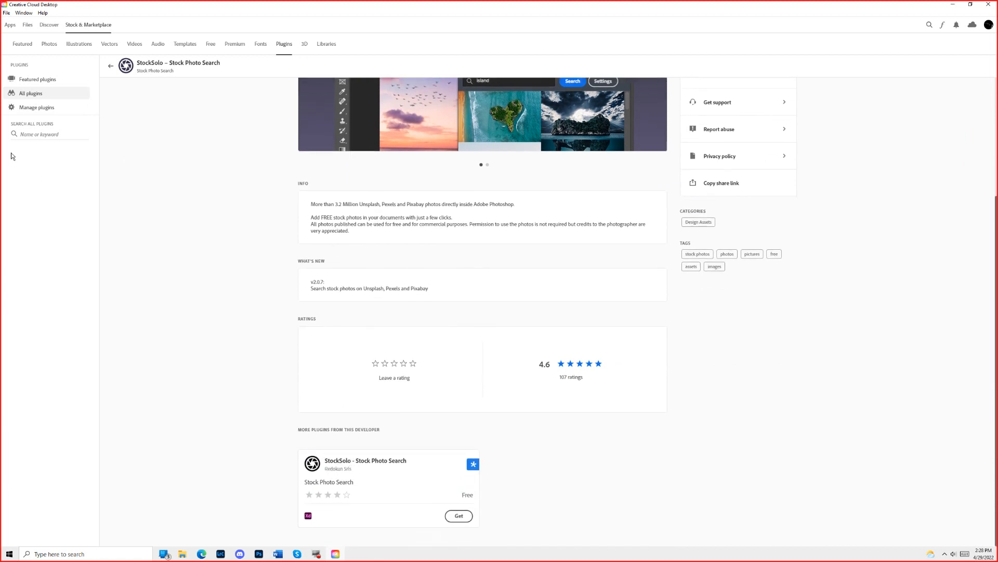
Search the Creative Cloud marketplace plugins for "stock" and look through the listed stock image plugins.
click(21, 45)
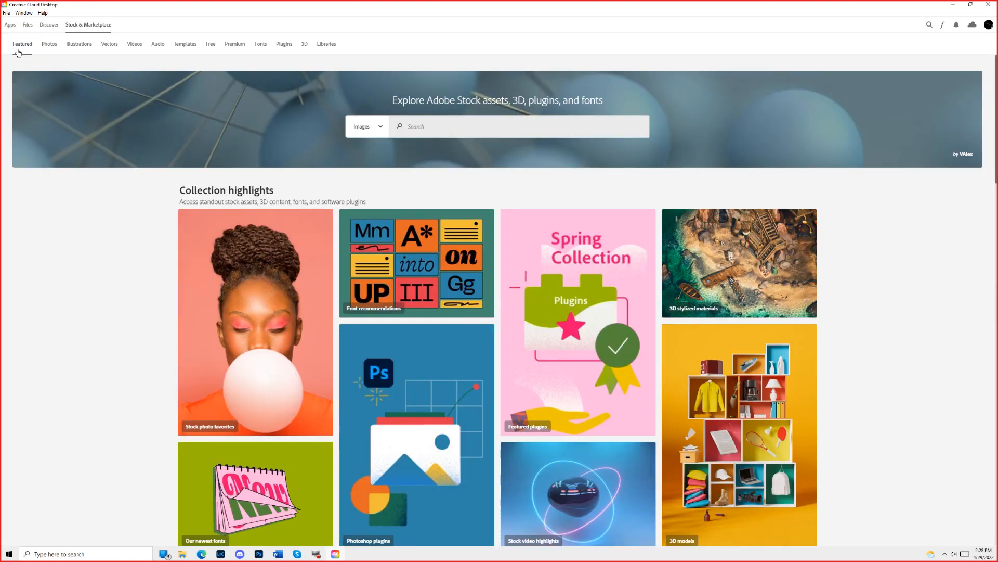
click(438, 126)
click(462, 124)
click(377, 128)
click(366, 191)
click(441, 123)
text(stock)
key(Return)
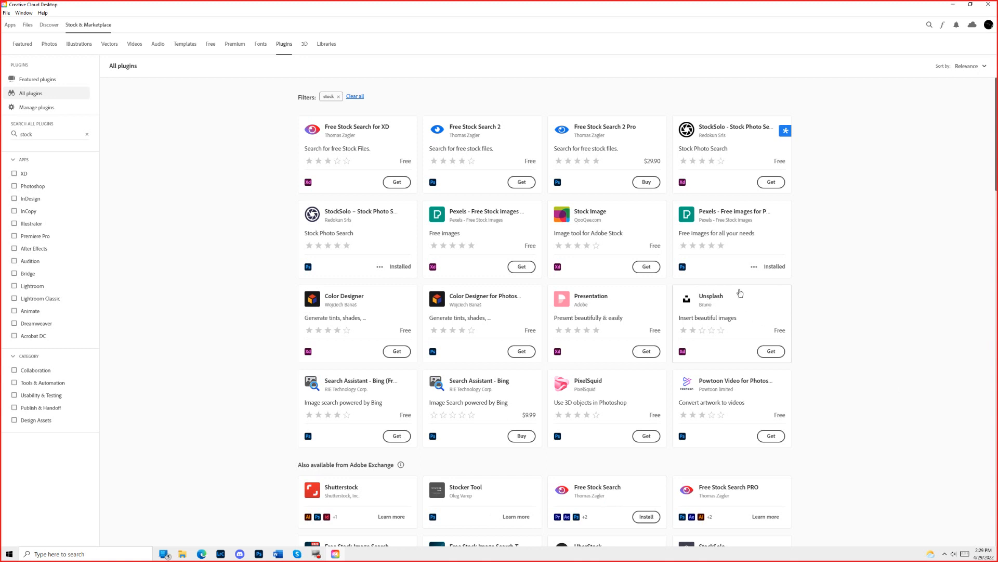
scroll(843, 270, down, 3)
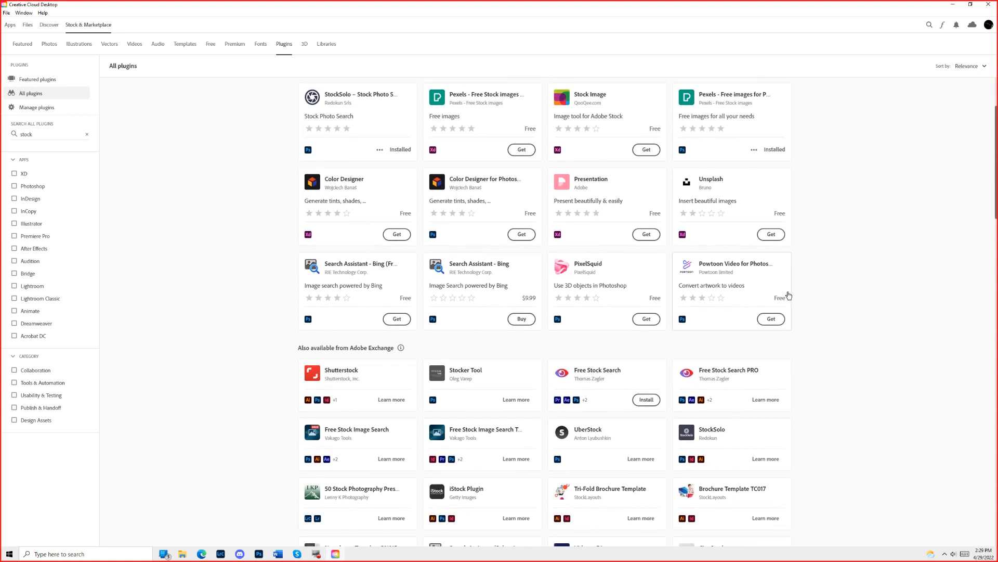
scroll(788, 292, down, 2)
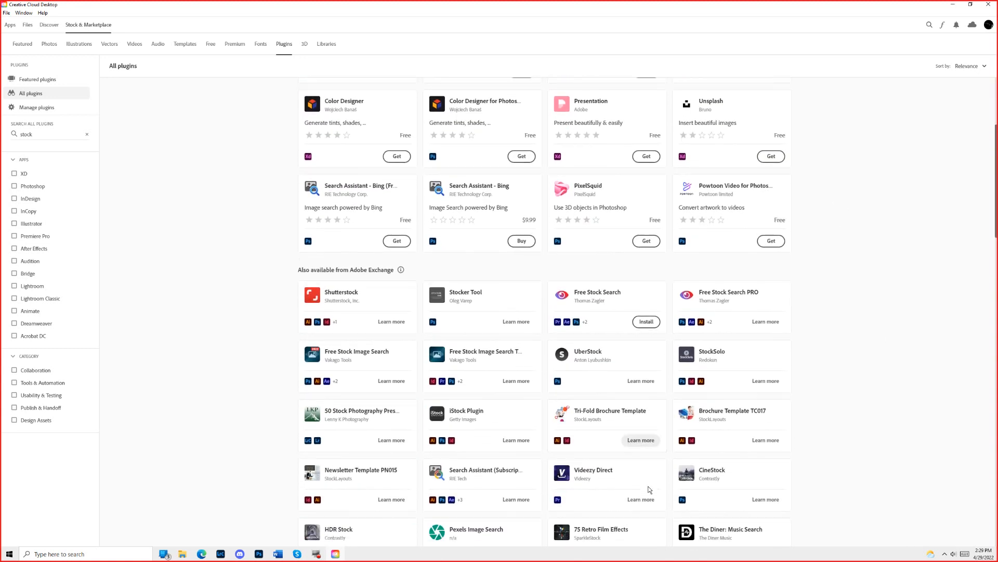
Minimize Creative Cloud Desktop, switch to Photoshop, and open the StockSolo plugin beside the Scarlet Witch image.
click(953, 7)
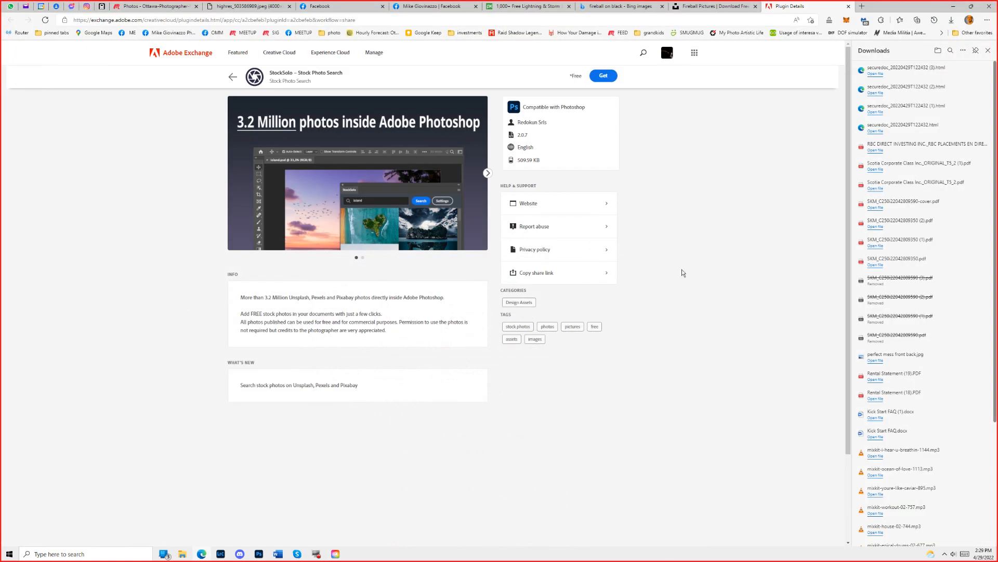
key(super)
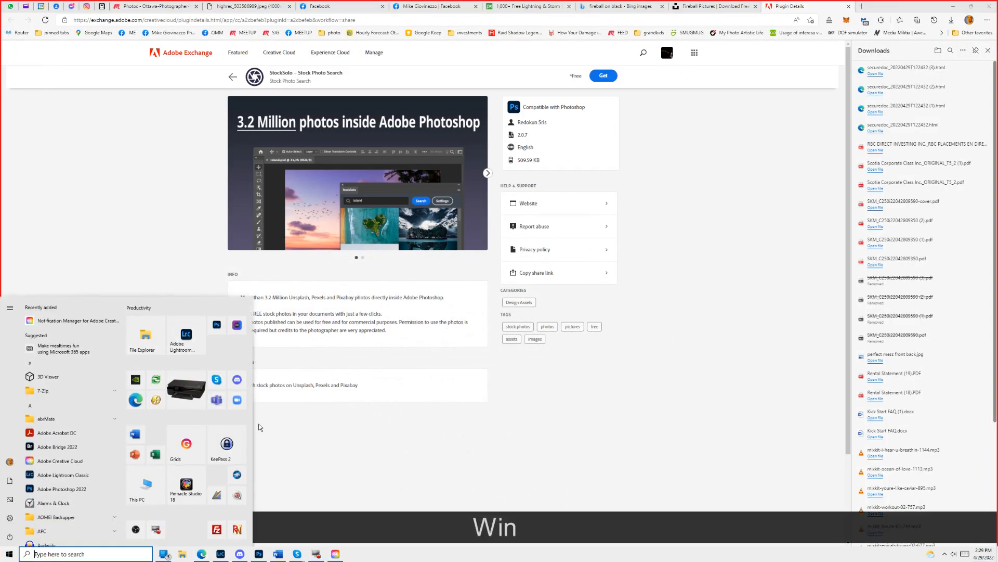
click(217, 324)
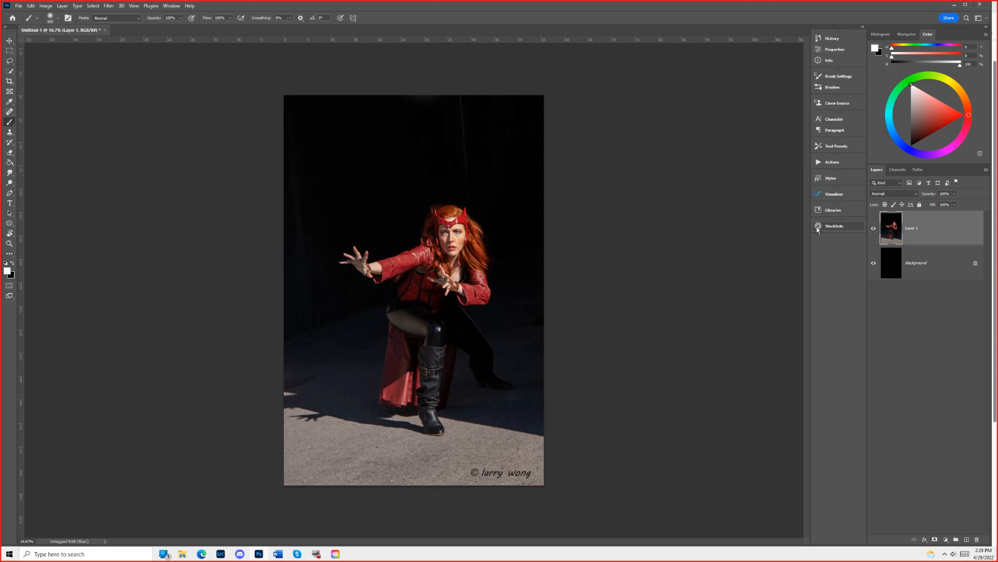
click(818, 227)
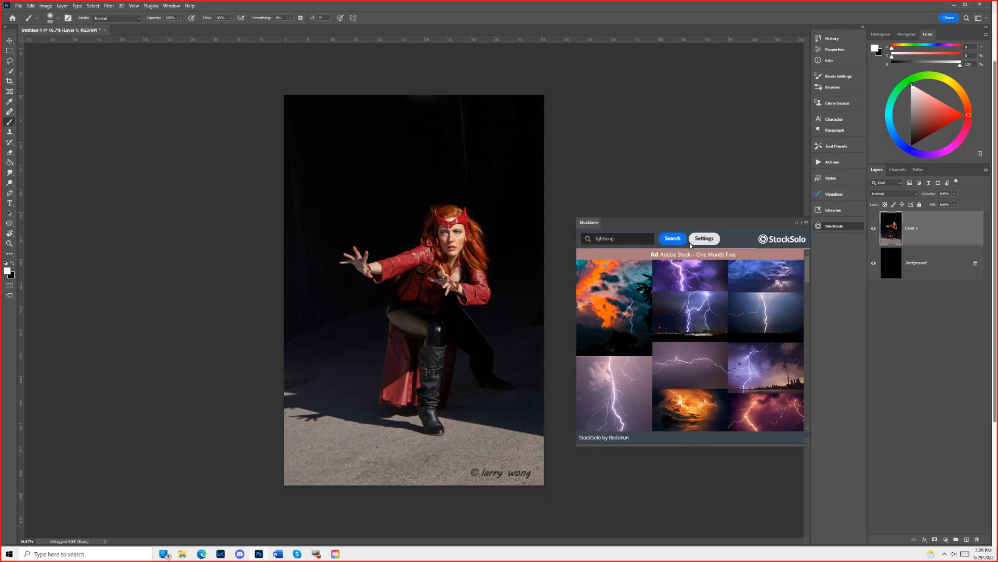
Search StockSolo for "fireball" and check its search source settings before returning to the results.
click(628, 243)
double_click(604, 239)
text(sire)
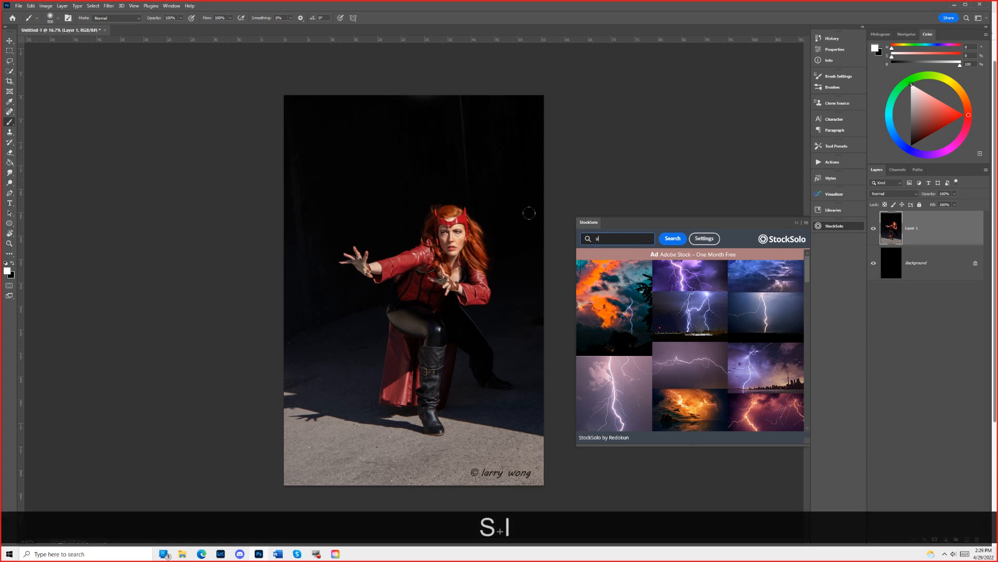
key(BackSpace)
key(BackSpace)
key(BackSpace)
key(BackSpace)
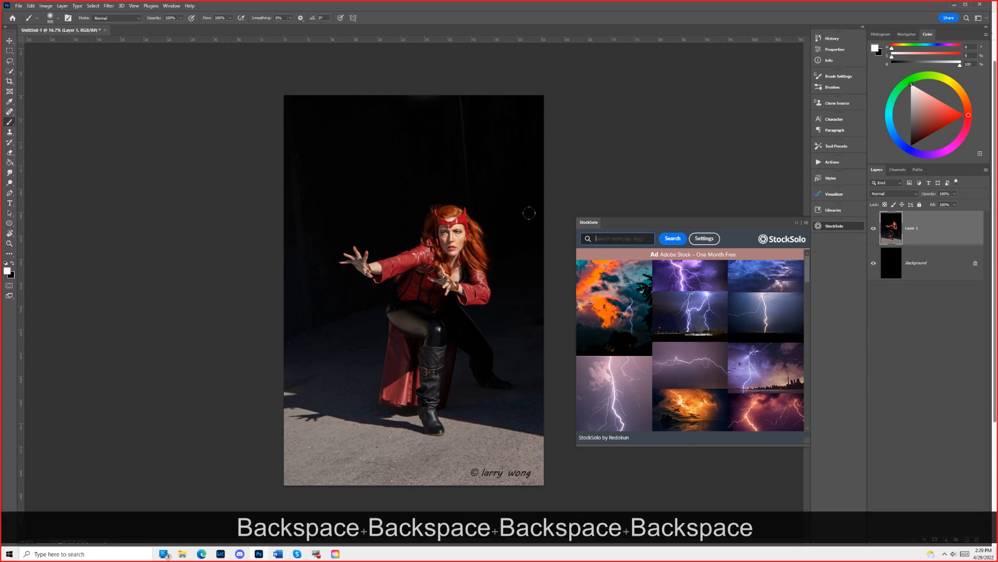
text(fireball)
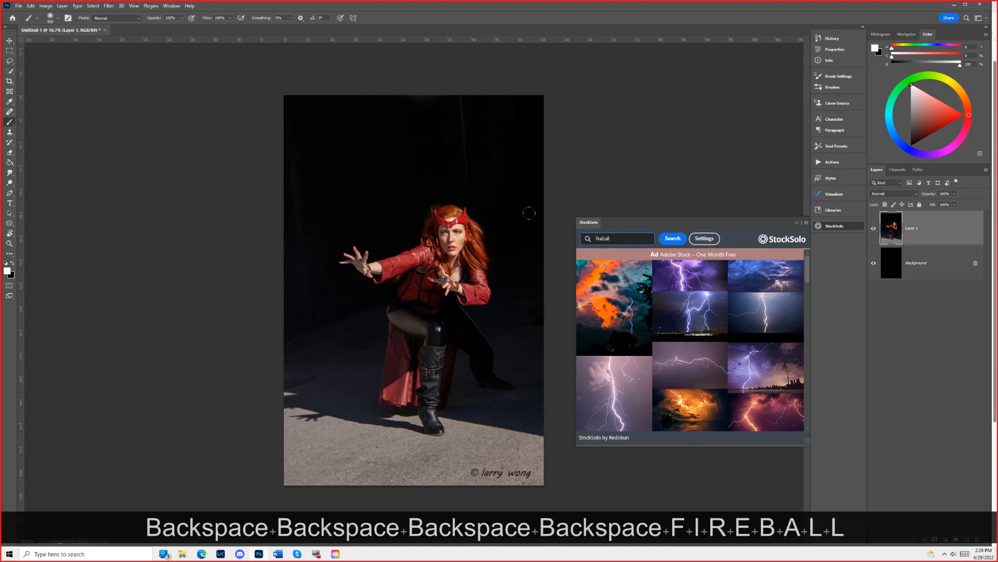
key(Return)
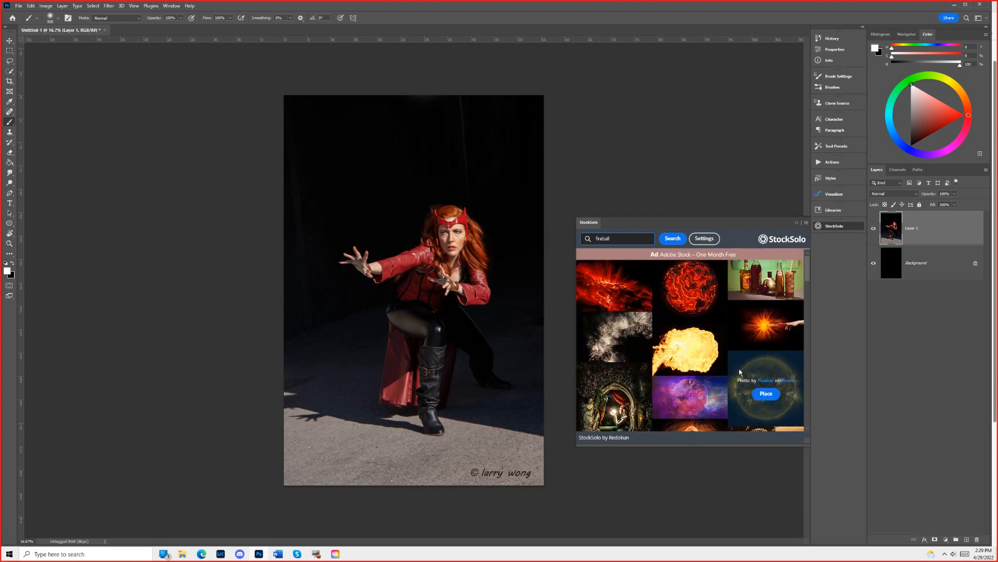
click(718, 239)
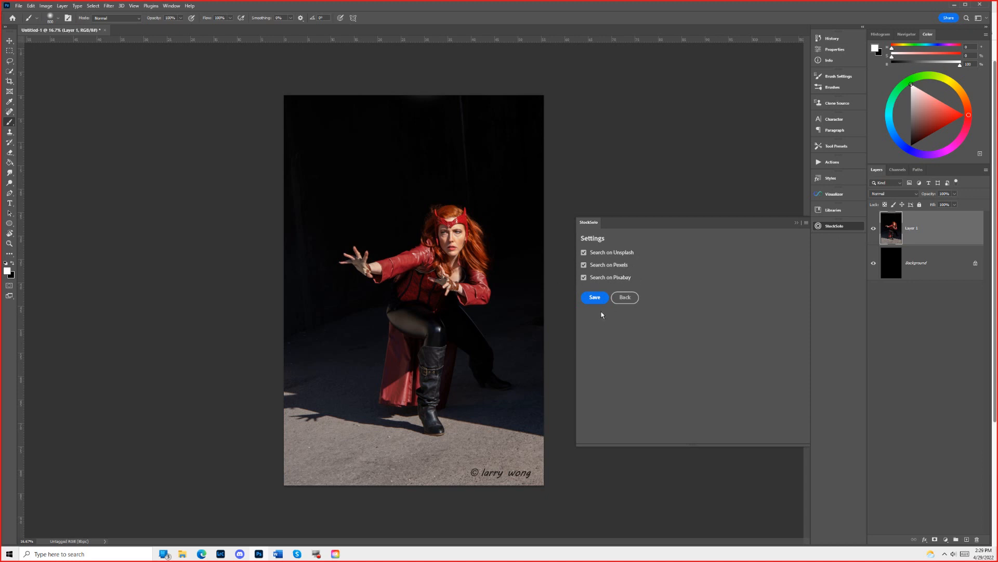
click(624, 297)
Find the yellow fireball on a black background in the StockSolo results and place it in the document.
scroll(699, 359, down, 2)
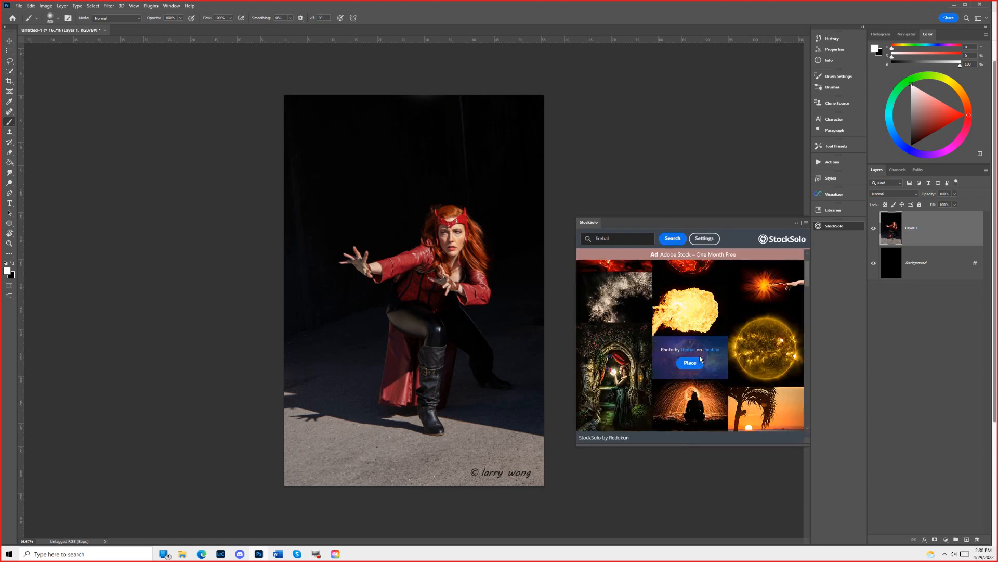
scroll(699, 361, down, 3)
scroll(695, 366, down, 3)
scroll(693, 367, down, 3)
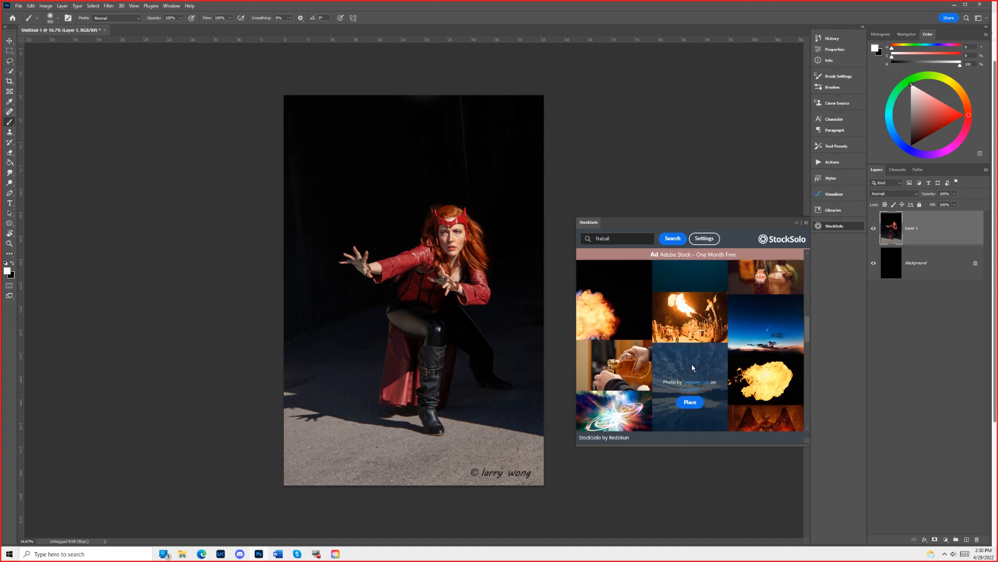
mouse_move(762, 345)
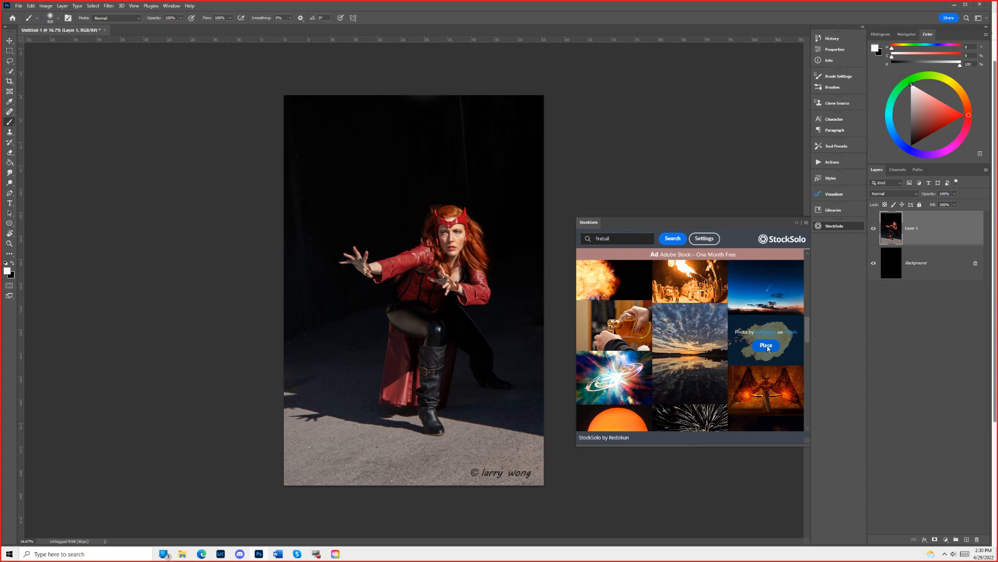
click(768, 345)
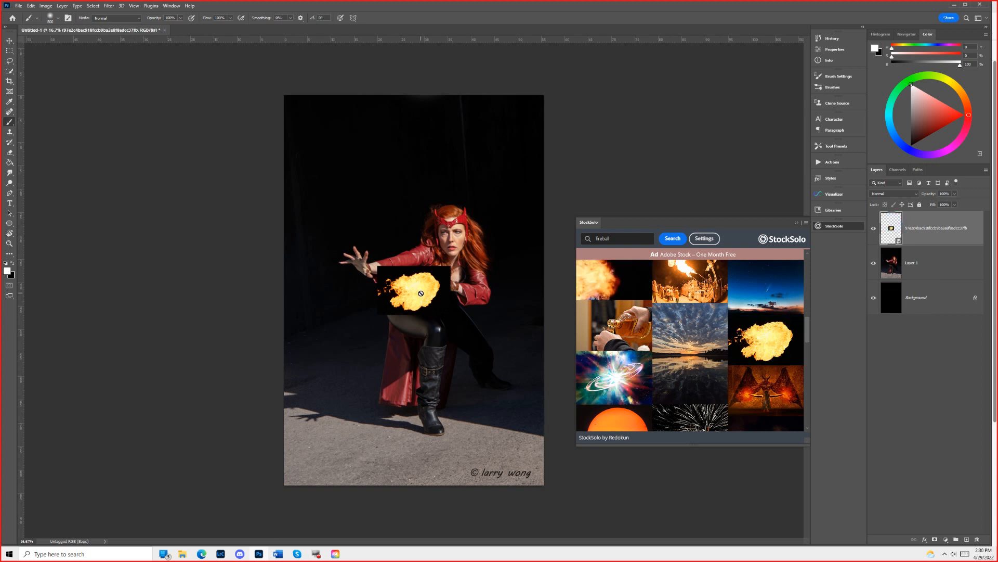
Move the placed fireball down onto the pavement and back up onto the dark background above the woman's outstretched hand.
key(v)
mouse_move(421, 292)
mouse_down()
mouse_move(400, 273)
mouse_move(371, 165)
mouse_move(454, 223)
mouse_move(387, 161)
mouse_move(382, 390)
mouse_move(366, 457)
mouse_move(357, 461)
mouse_up()
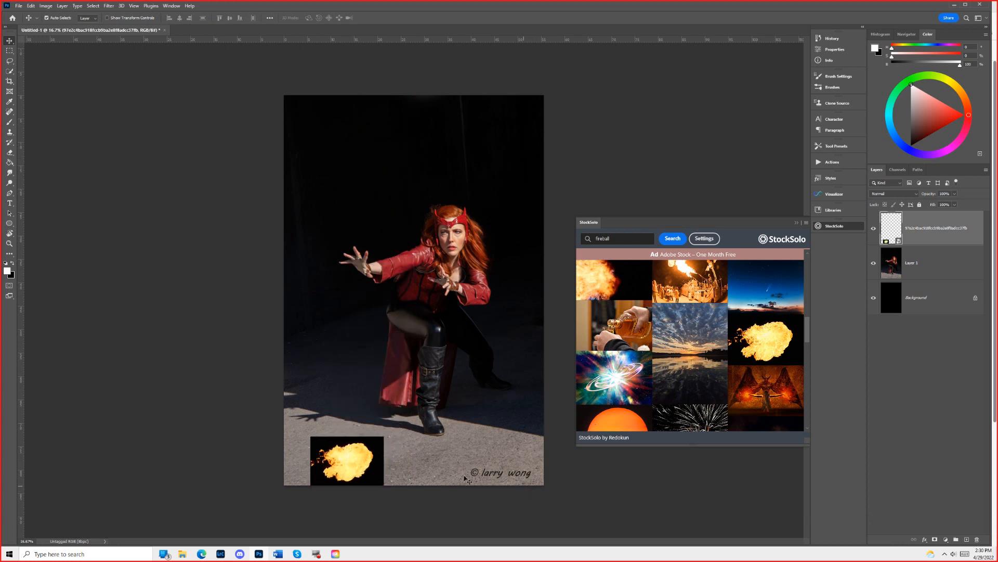
drag(346, 460, 350, 219)
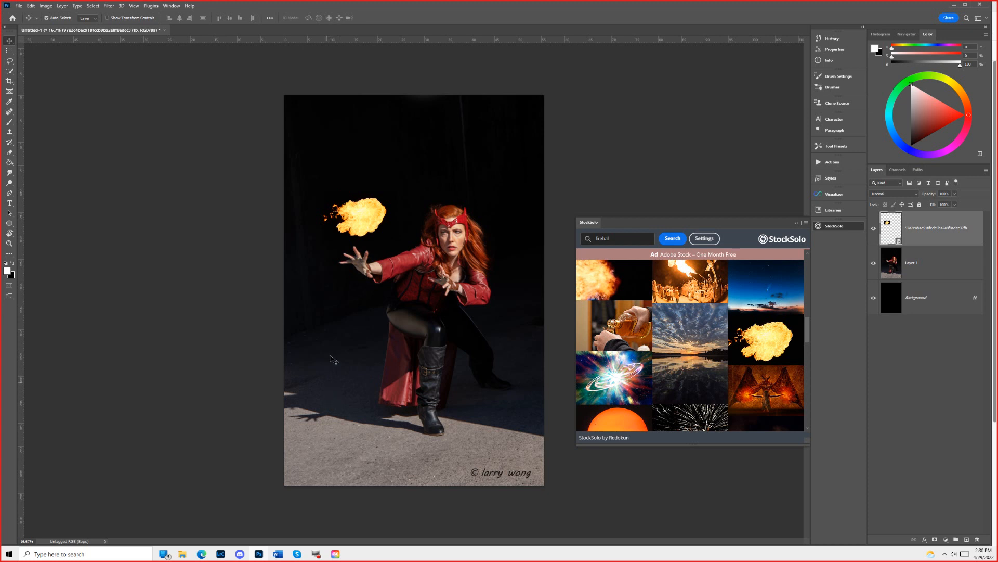
click(362, 215)
drag(372, 216, 380, 220)
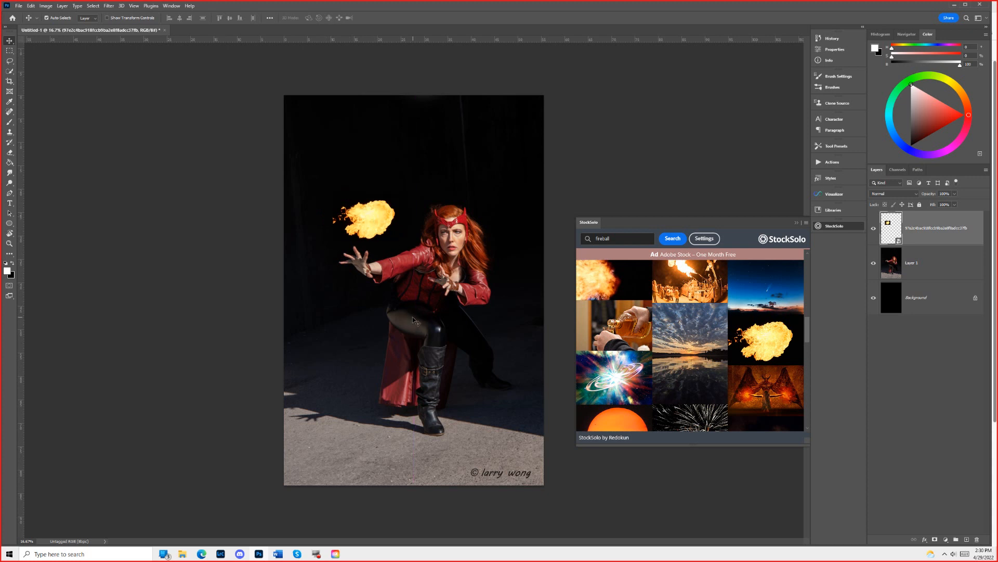
drag(355, 211, 328, 211)
Rotate the fireball about 166° with Free Transform and position it just in front of the woman's outstretched hand.
key(ctrl+t)
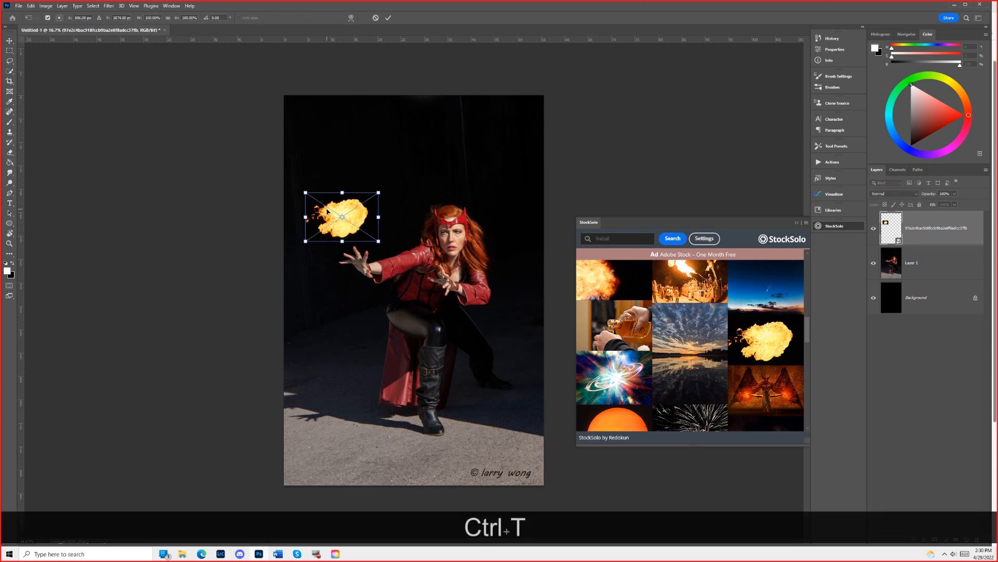
drag(390, 185, 278, 278)
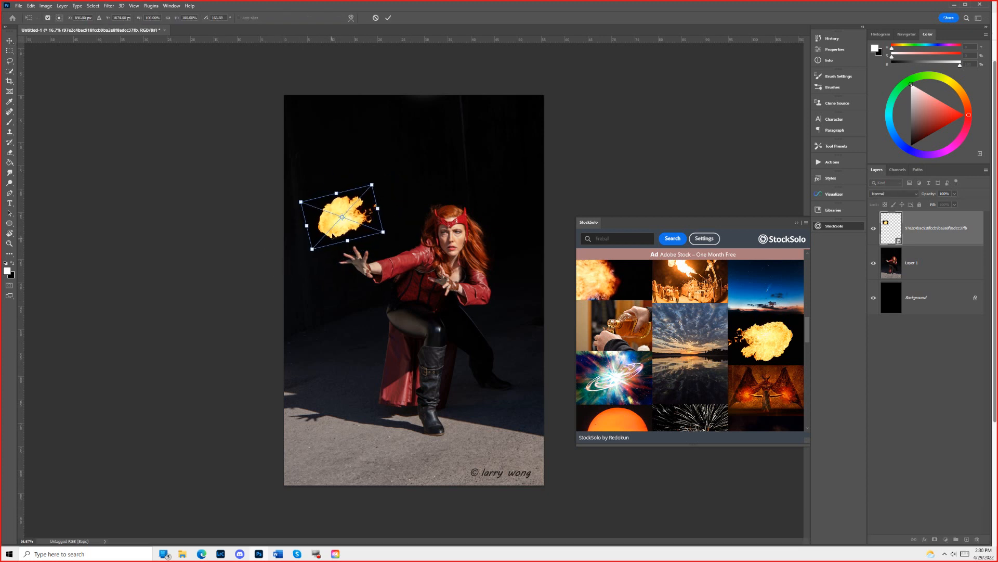
drag(338, 228, 311, 281)
click(388, 18)
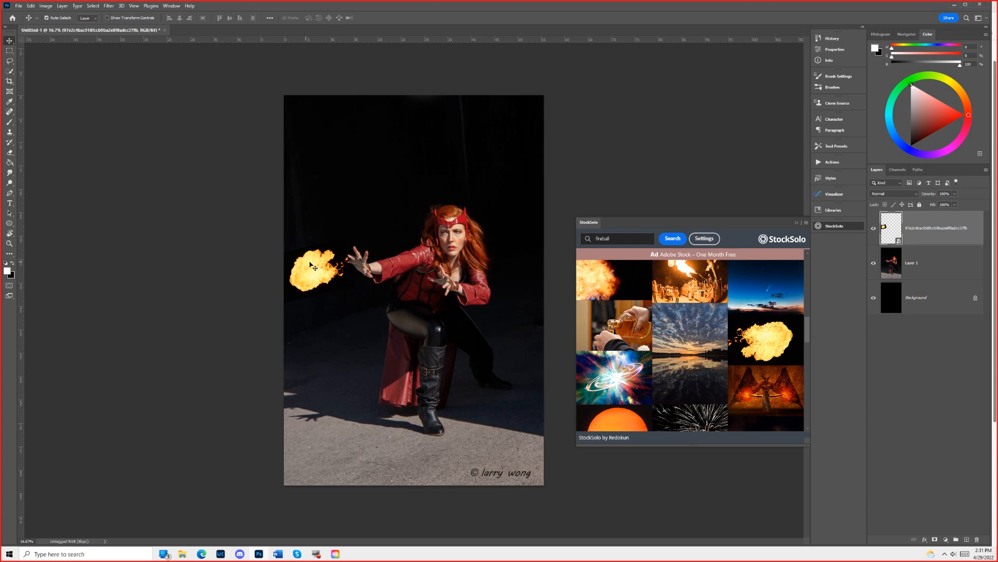
Move the fireball down onto the pavement and try the Darken blend mode on its layer.
drag(315, 265, 322, 446)
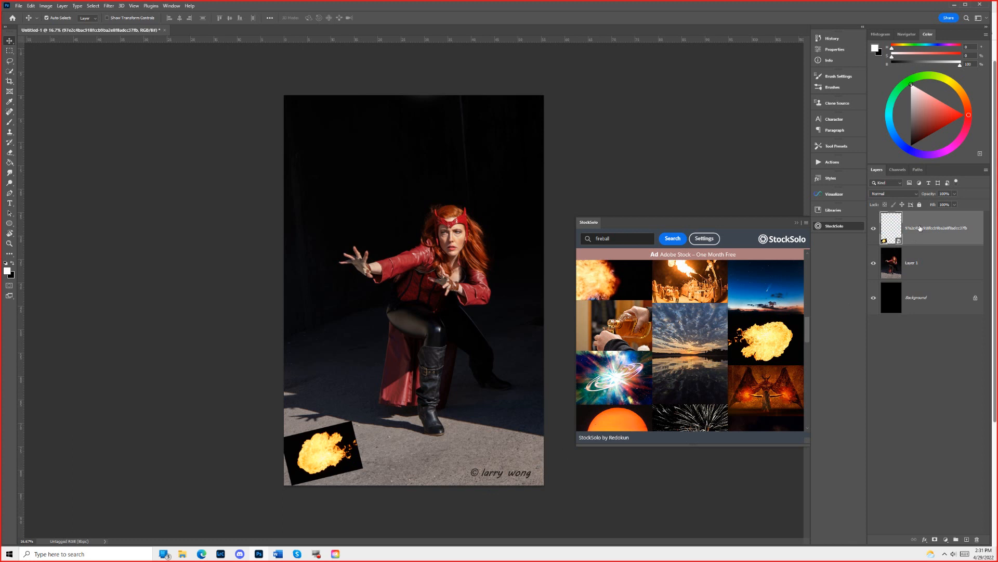
click(889, 194)
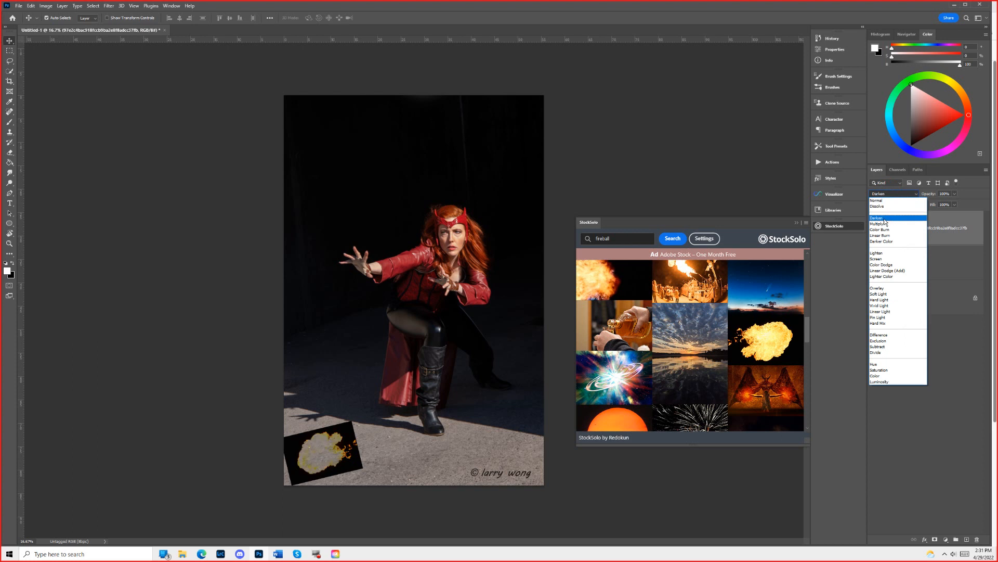
click(886, 219)
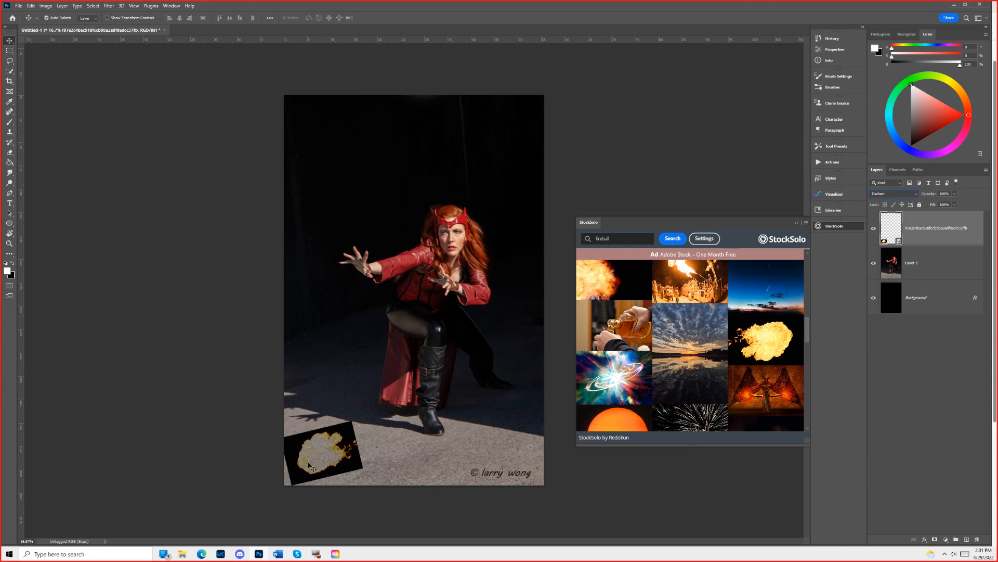
Set the fireball layer's blend mode to Lighten and move the fireball back up to the woman's outstretched hand.
click(888, 194)
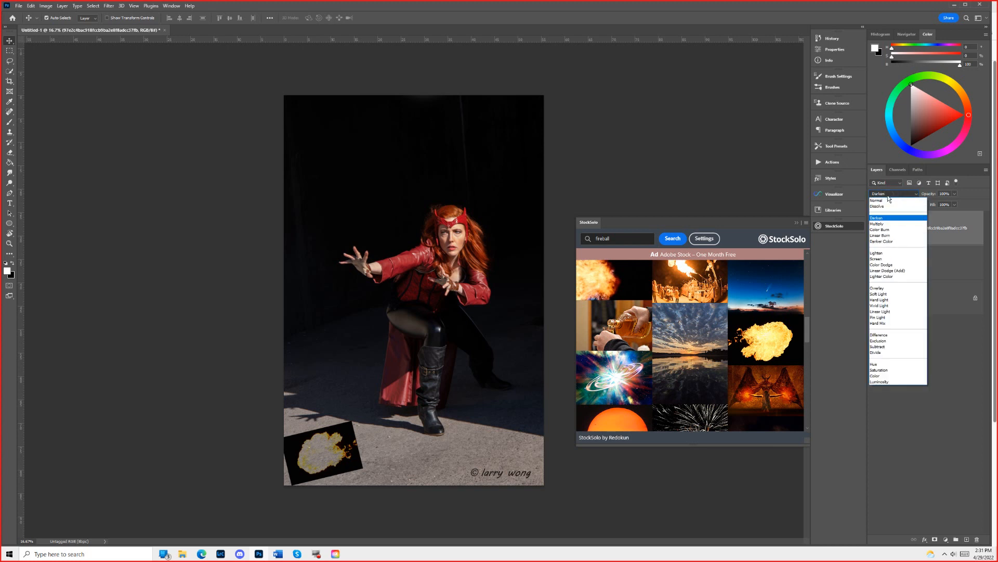
click(885, 254)
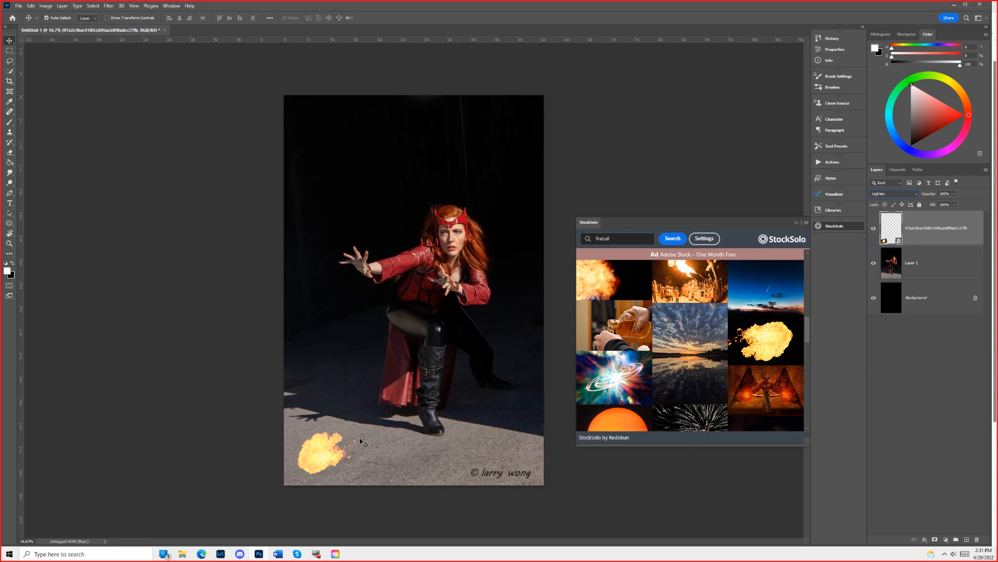
click(321, 461)
drag(321, 461, 335, 283)
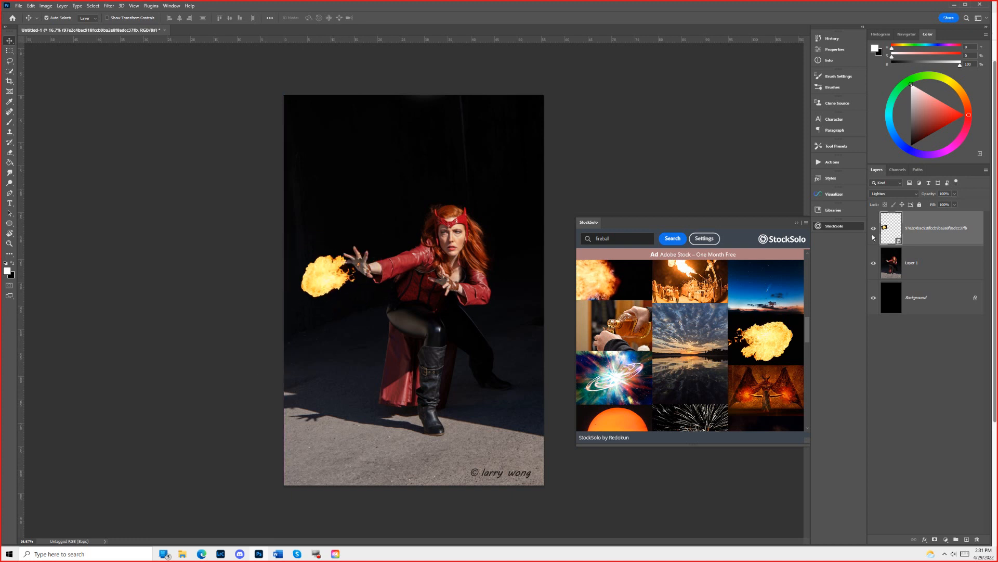
Compare the Lighten and Screen blend modes on the fireball against the dark background.
click(891, 196)
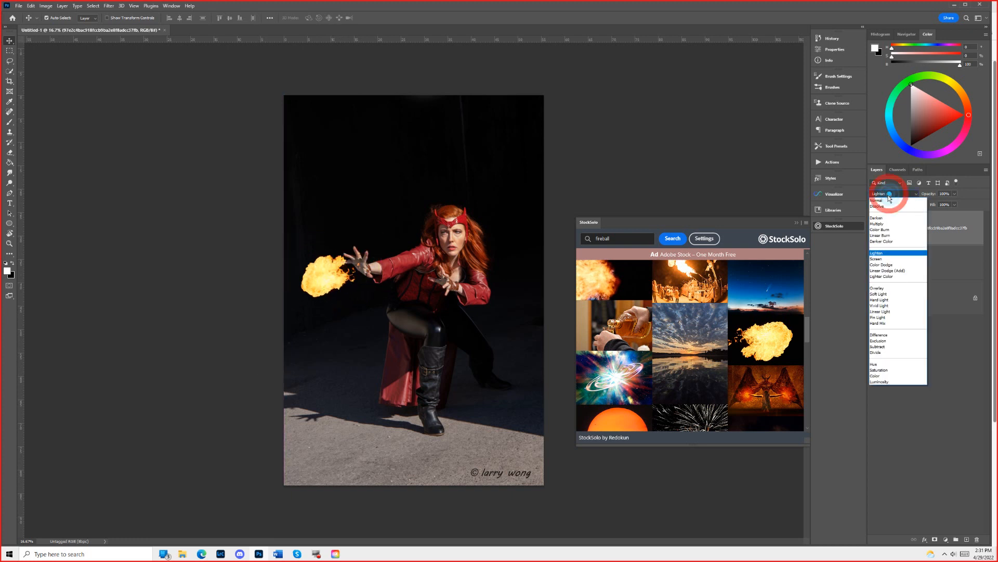
click(882, 254)
key(Down)
key(Up)
key(Down)
key(Up)
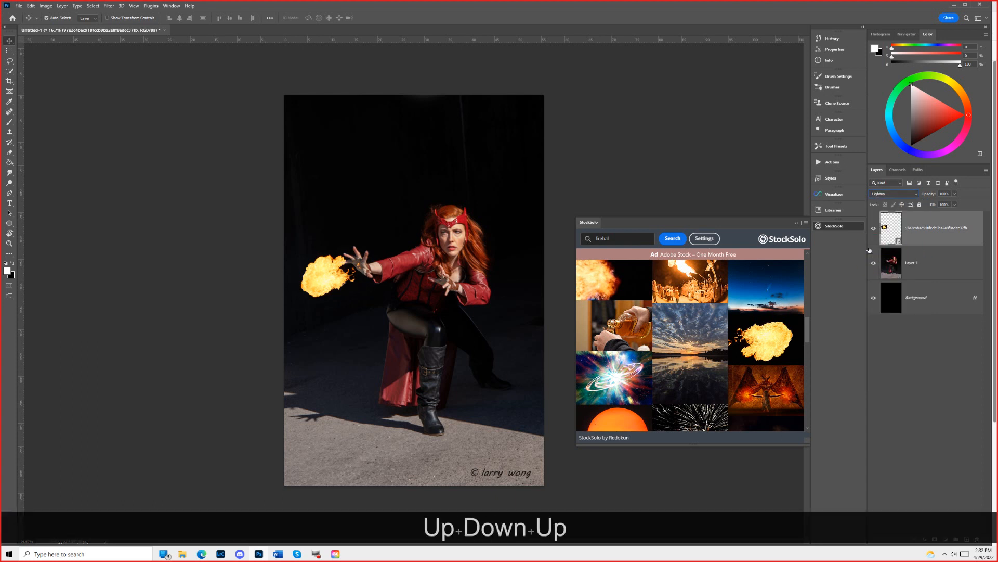
key(Down)
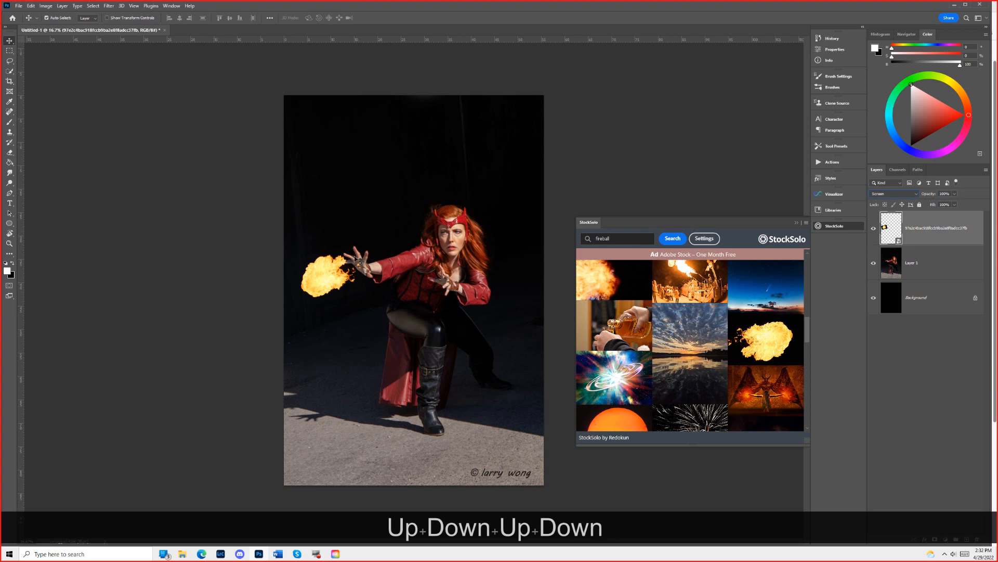
Move the fireball onto the pavement and compare Screen with Lighten there, finishing on Lighten.
drag(357, 257, 363, 429)
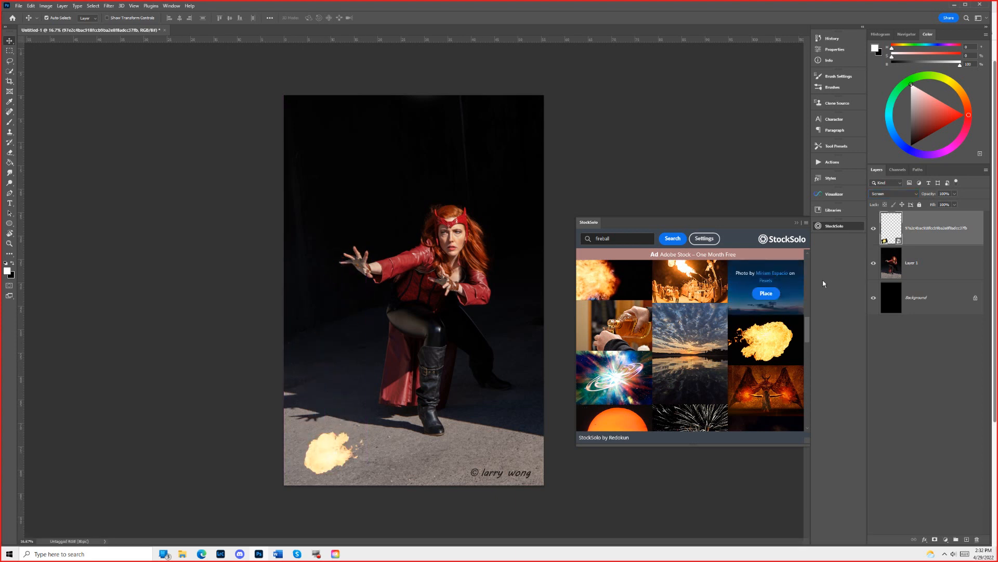
click(891, 195)
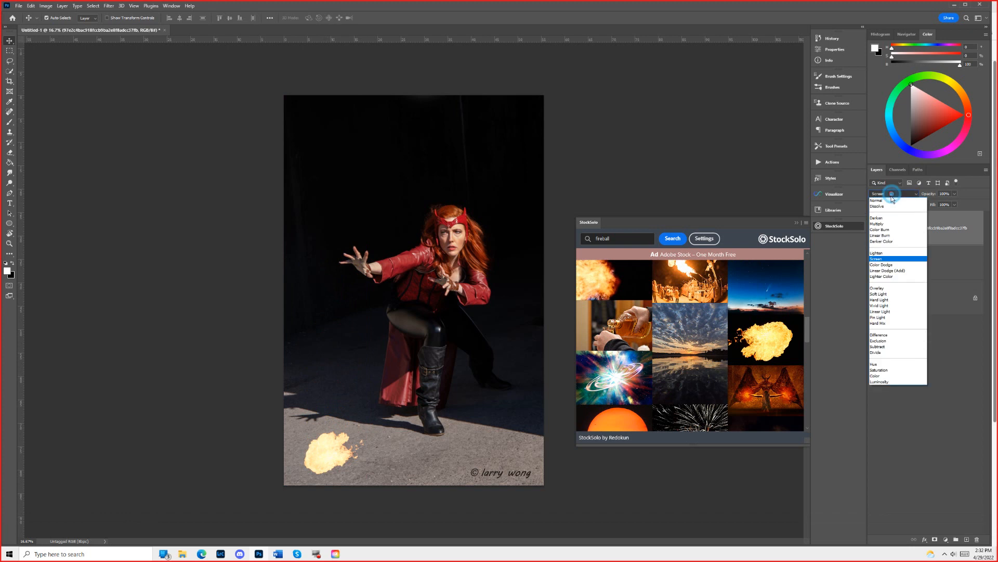
click(884, 254)
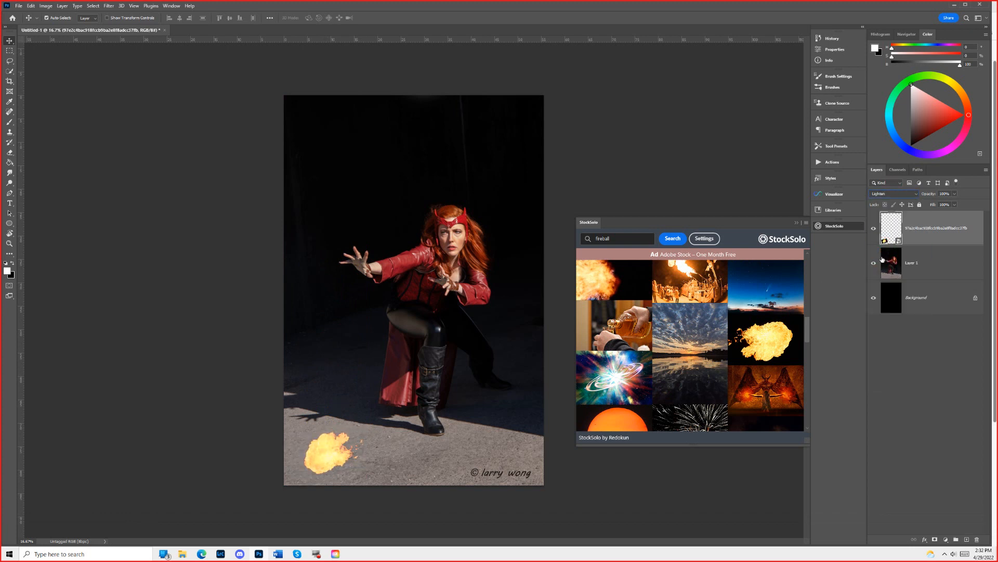
key(Down)
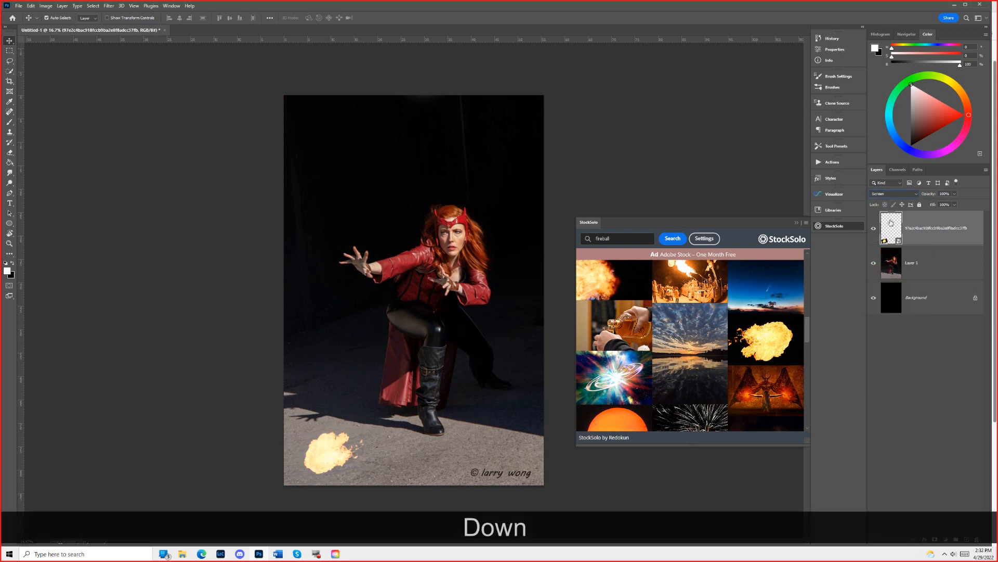
key(Up)
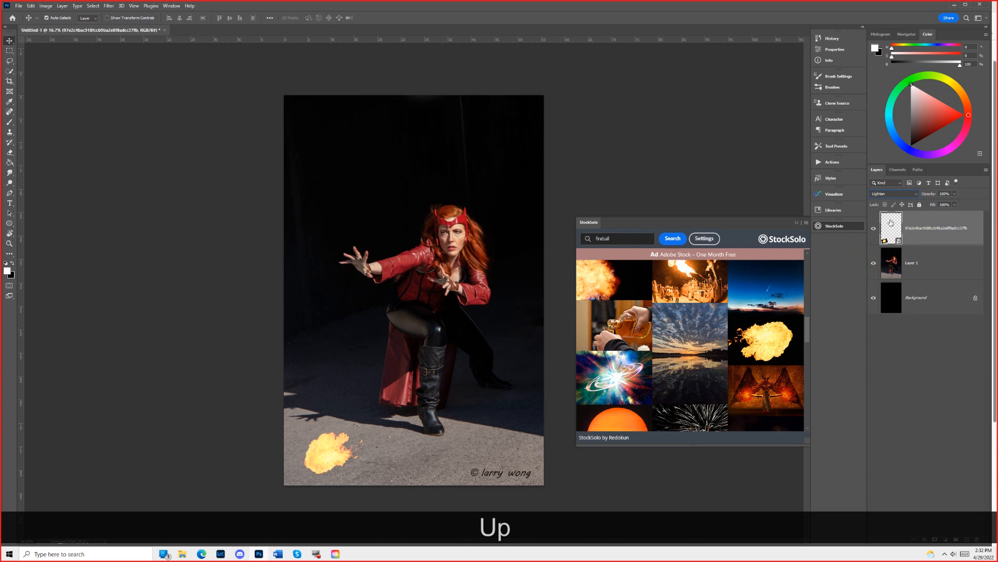
key(Down)
key(Up)
key(Down)
key(Up)
key(Down)
key(Up)
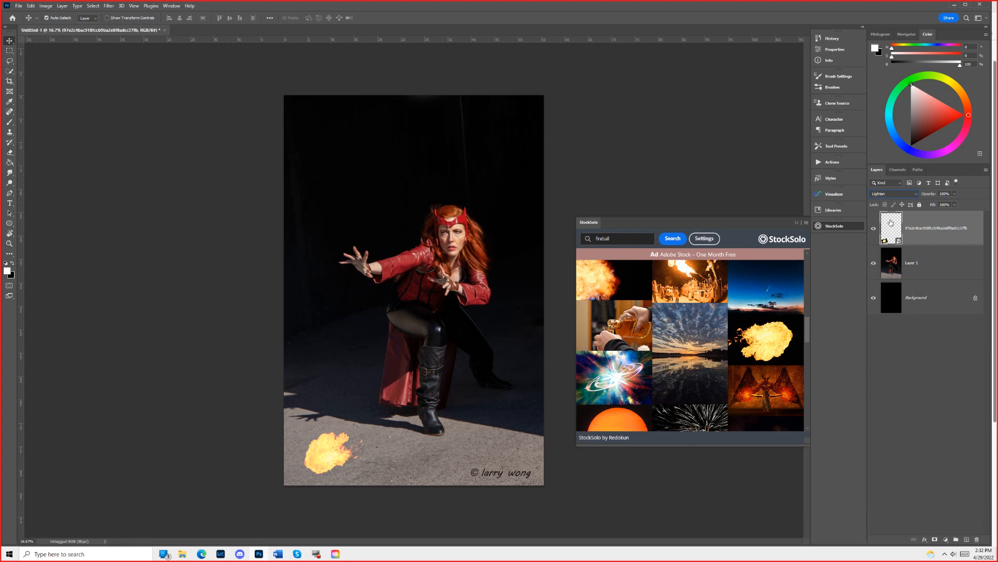
key(Down)
key(Up)
key(Down)
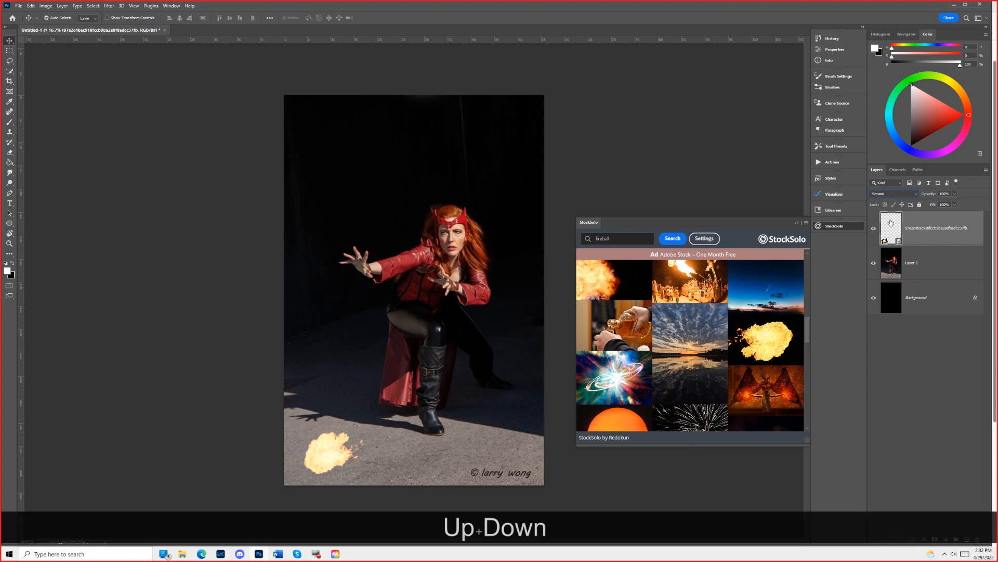
key(Up)
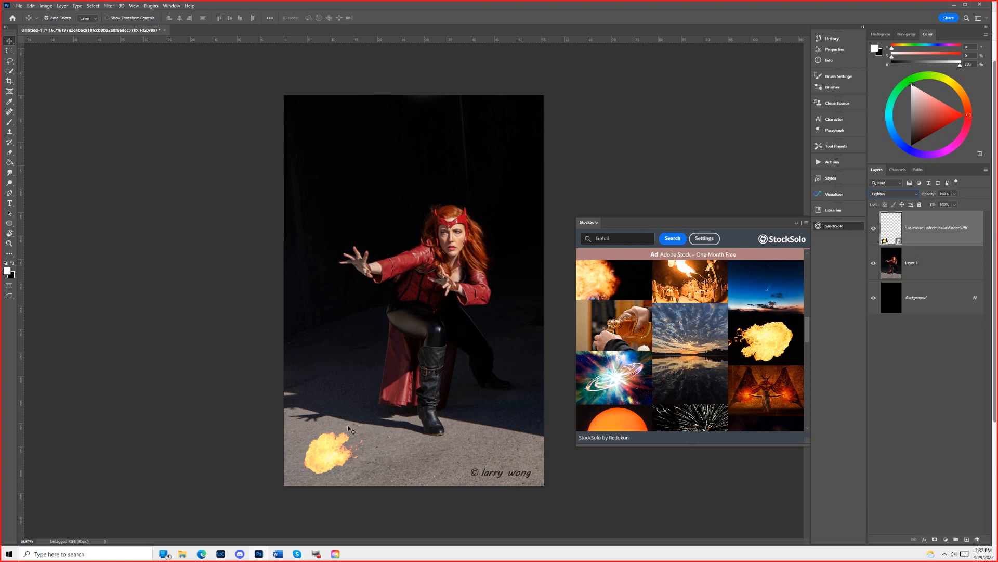
Move the fireball from the pavement back up to just in front of the woman's outstretched hand.
drag(326, 455, 314, 260)
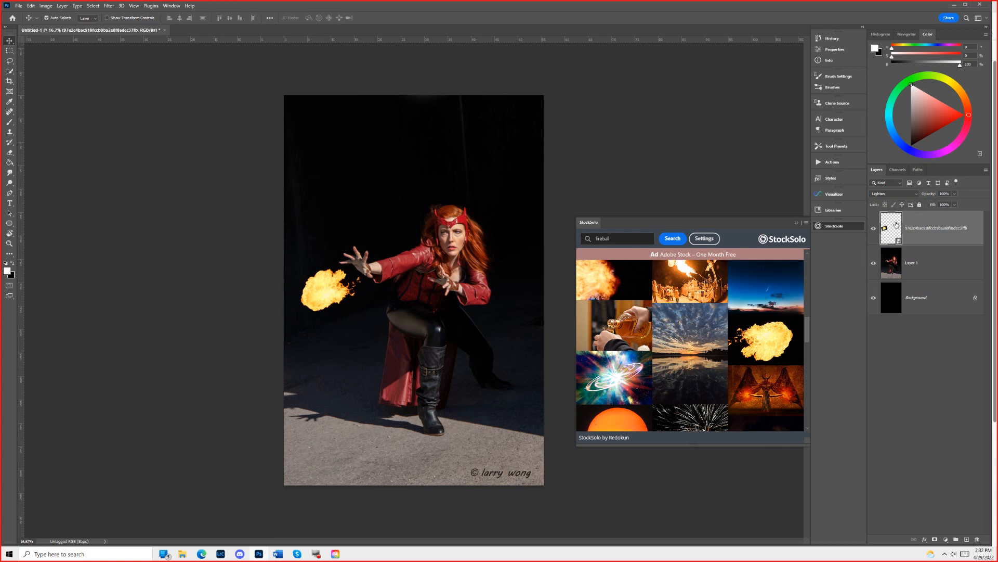
mouse_move(789, 309)
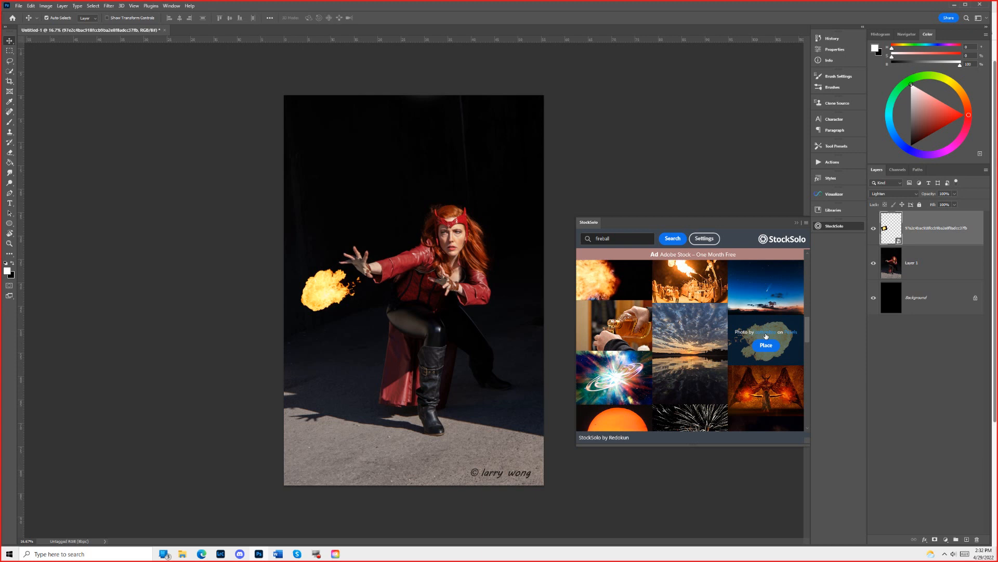
drag(327, 295, 345, 274)
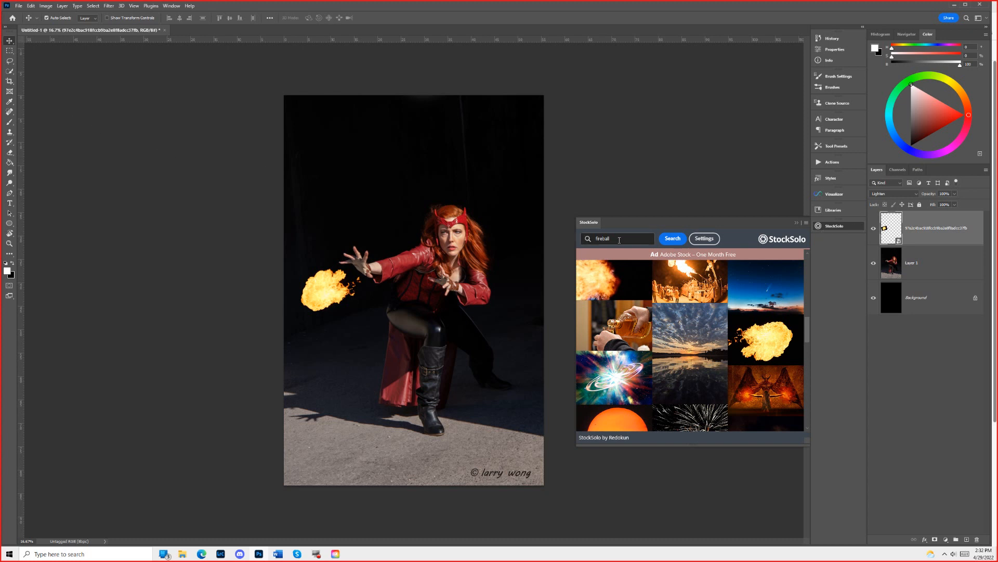
Replace the StockSolo search term with "smoke" and run the search.
key(BackSpace)
key(BackSpace)
key(BackSpace)
key(BackSpace)
key(BackSpace)
key(BackSpace)
key(BackSpace)
key(BackSpace)
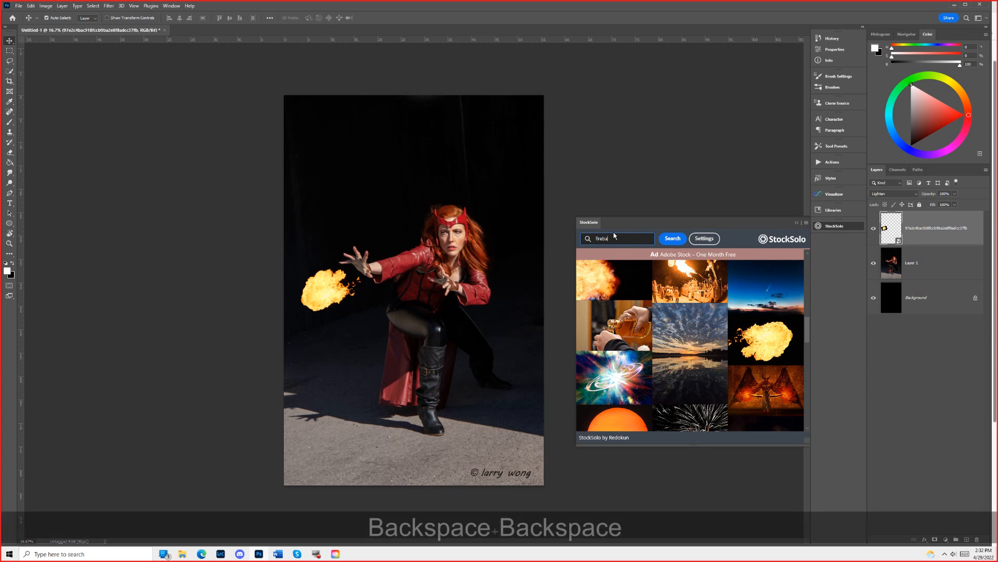
text(smoke)
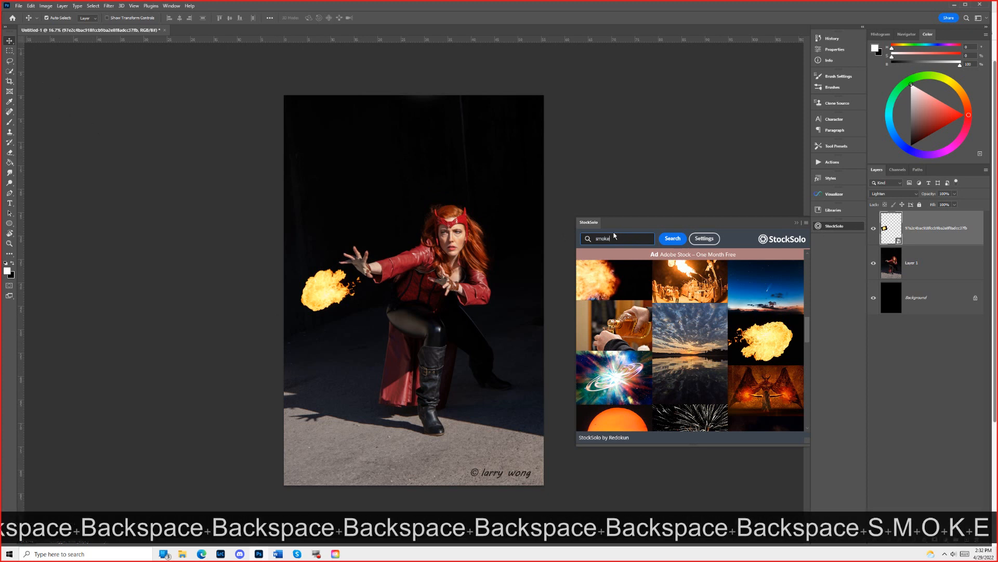
key(Return)
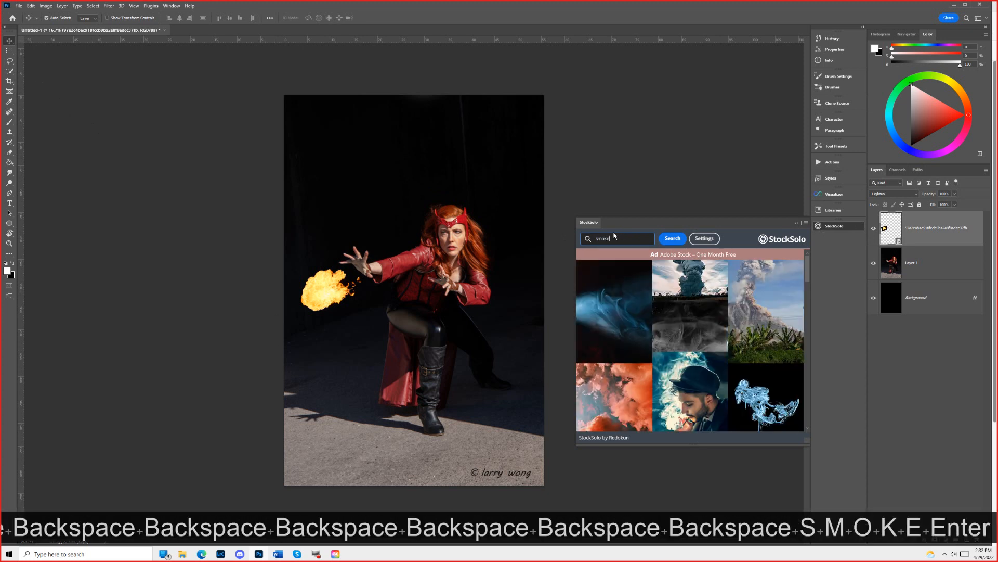
Find the billowing grey smoke on a dark background in the StockSolo results and place it in the document.
mouse_move(715, 388)
scroll(715, 387, down, 5)
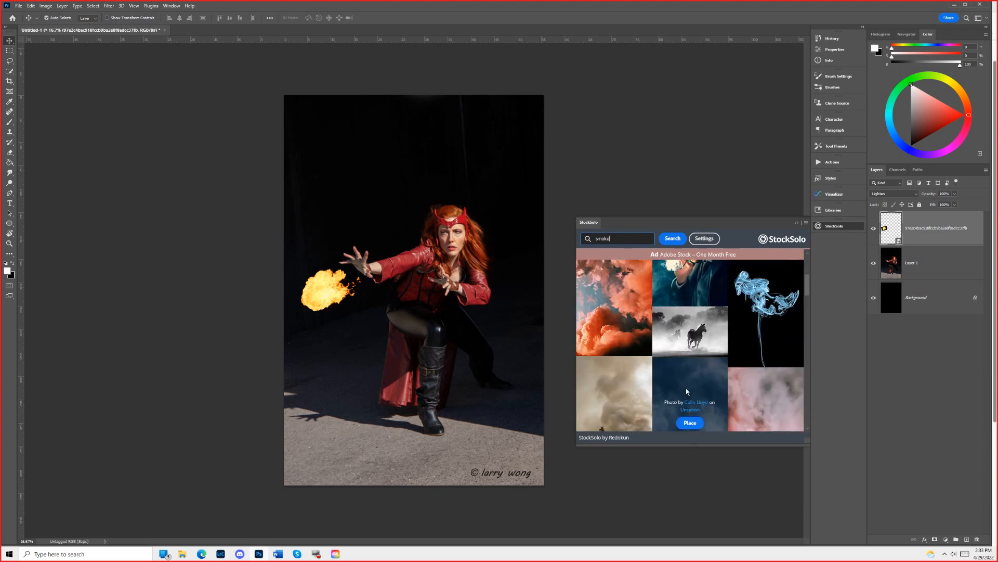
scroll(688, 391, down, 3)
scroll(681, 396, down, 5)
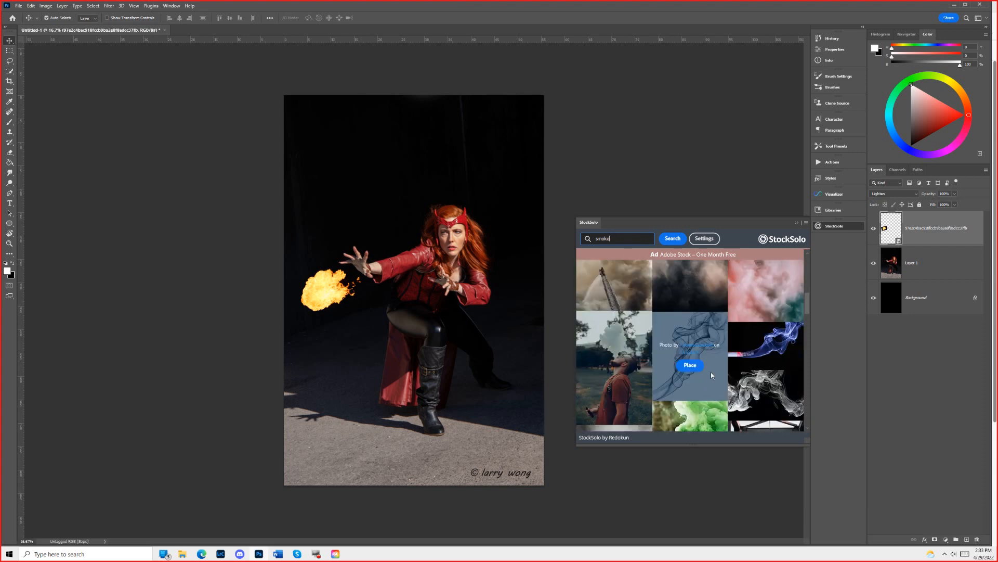
scroll(677, 396, down, 1)
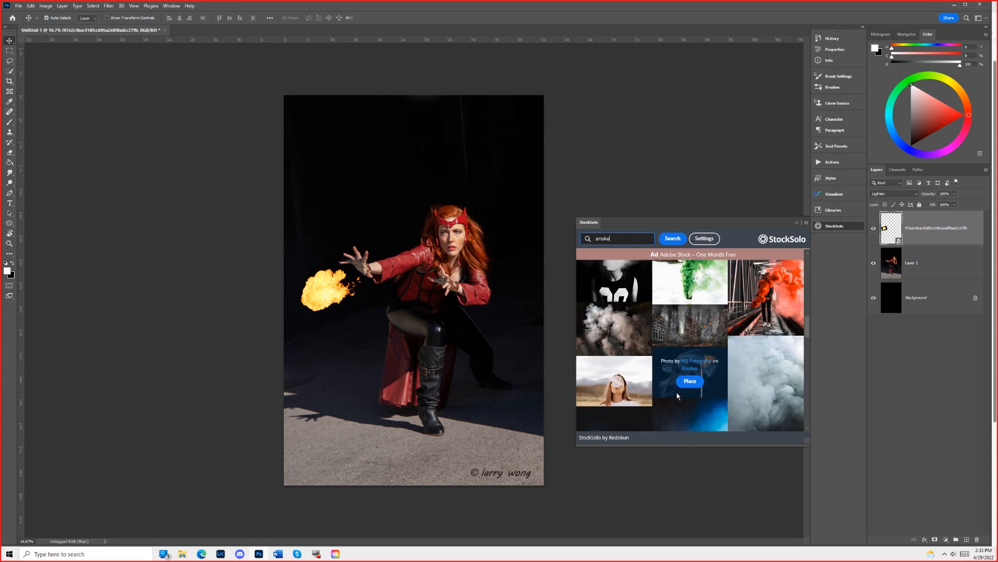
click(614, 338)
Move the smoke image down and enlarge it with Free Transform until it covers the lower half of the canvas.
drag(422, 302, 373, 412)
key(ctrl+t)
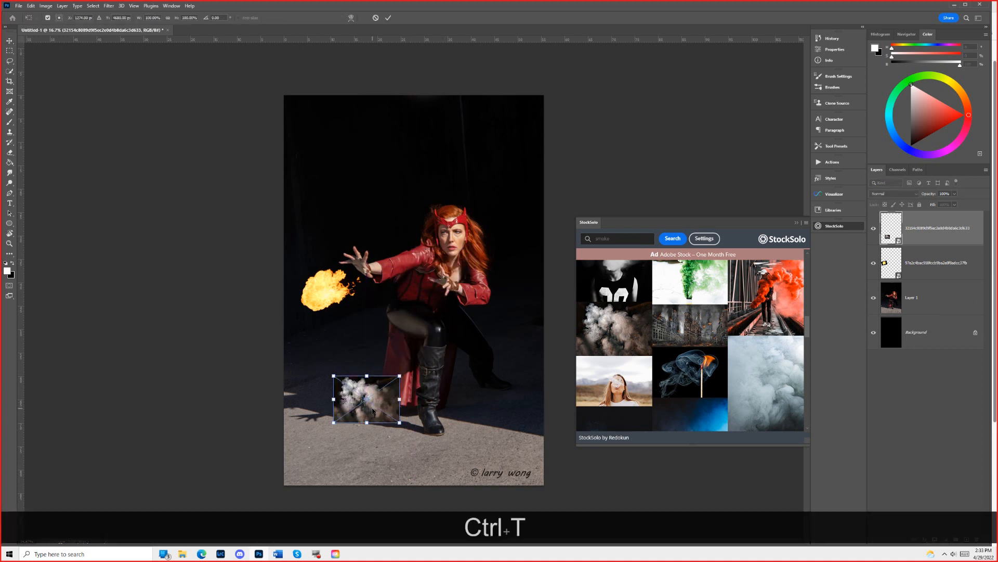
drag(410, 419, 554, 484)
drag(504, 422, 534, 431)
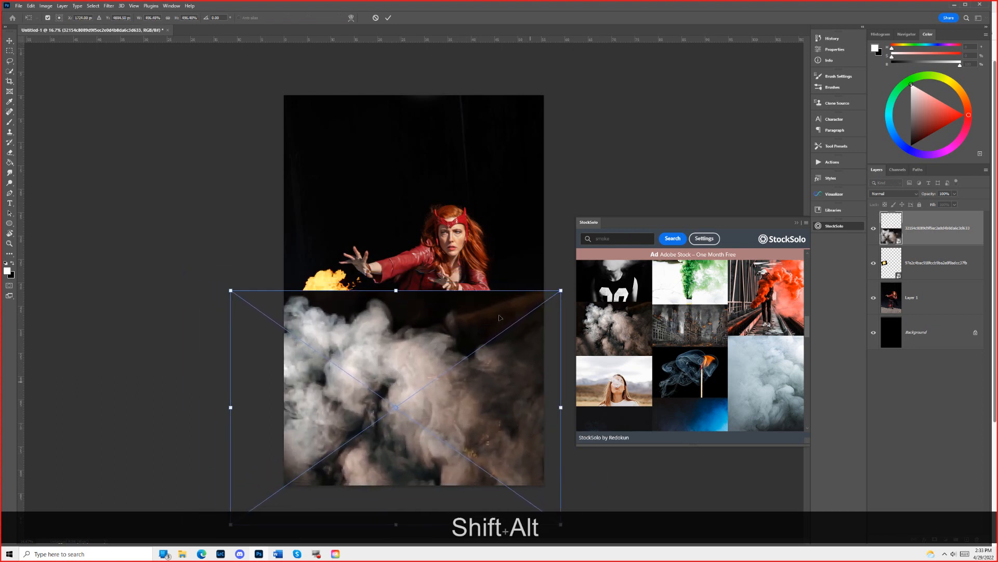
click(388, 19)
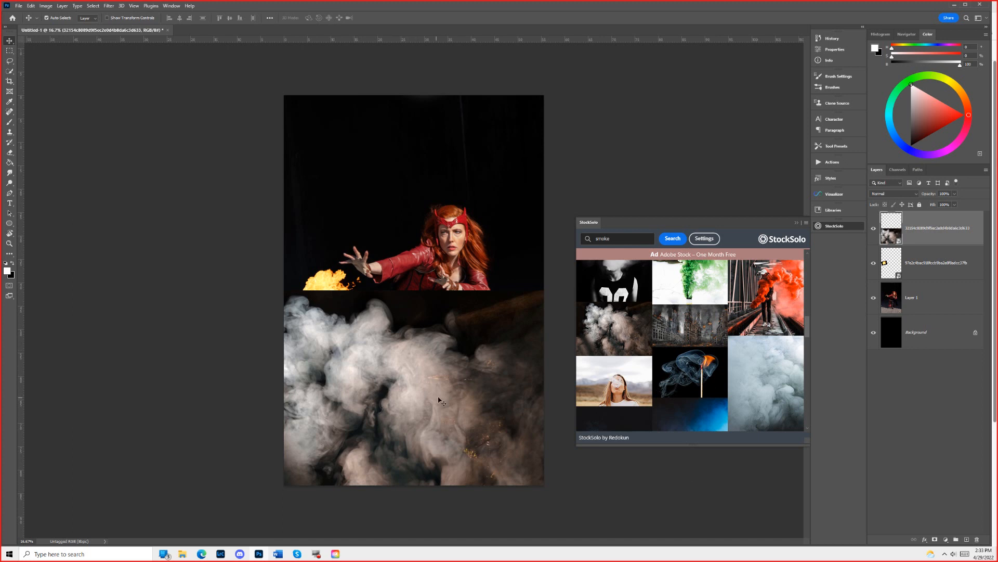
Set the smoke layer's blend mode to Screen and shift the smoke slightly lower with Free Transform.
click(891, 195)
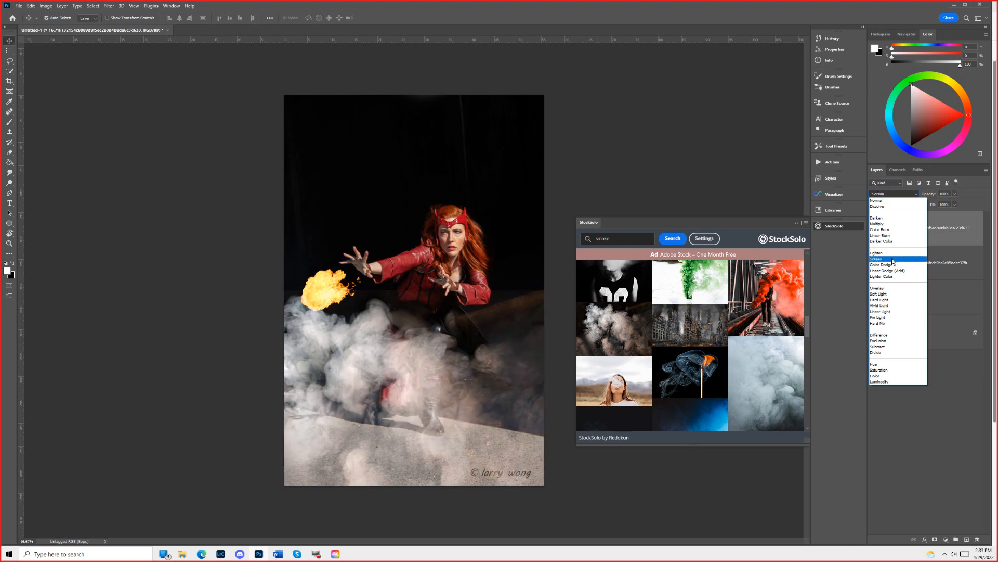
click(891, 258)
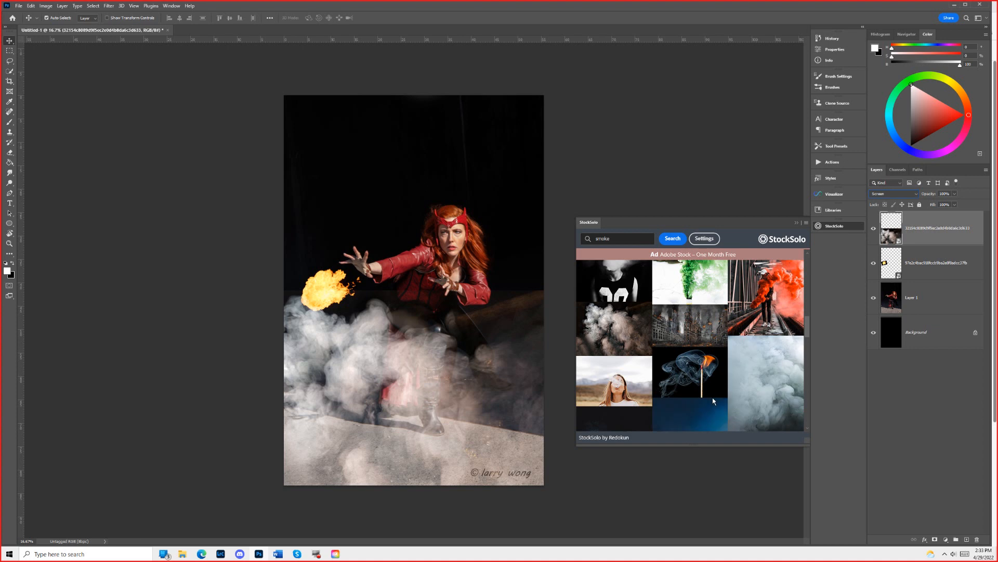
key(ctrl+t)
mouse_move(486, 368)
mouse_down()
mouse_move(507, 391)
mouse_move(503, 368)
mouse_move(476, 392)
mouse_move(512, 372)
mouse_move(498, 390)
mouse_move(501, 375)
mouse_move(485, 388)
mouse_up()
click(388, 18)
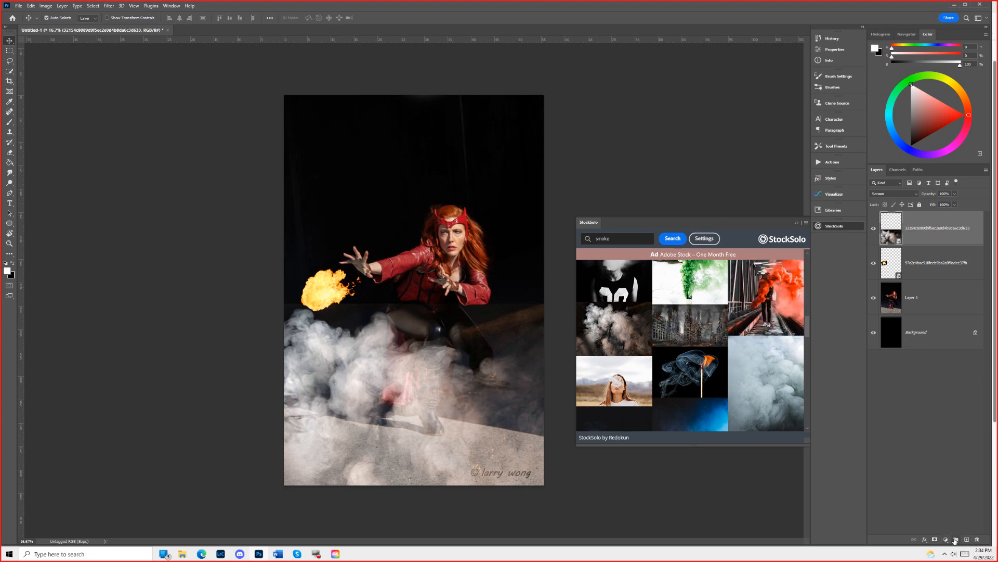
Add a Curves adjustment layer above the smoke and raise the upper midtones of its Red channel.
click(947, 540)
click(960, 438)
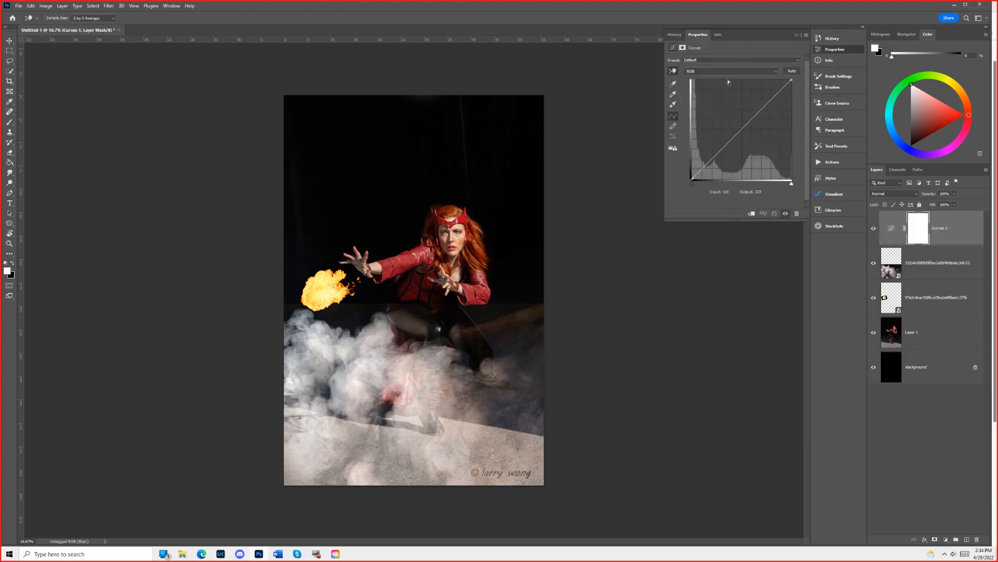
click(712, 71)
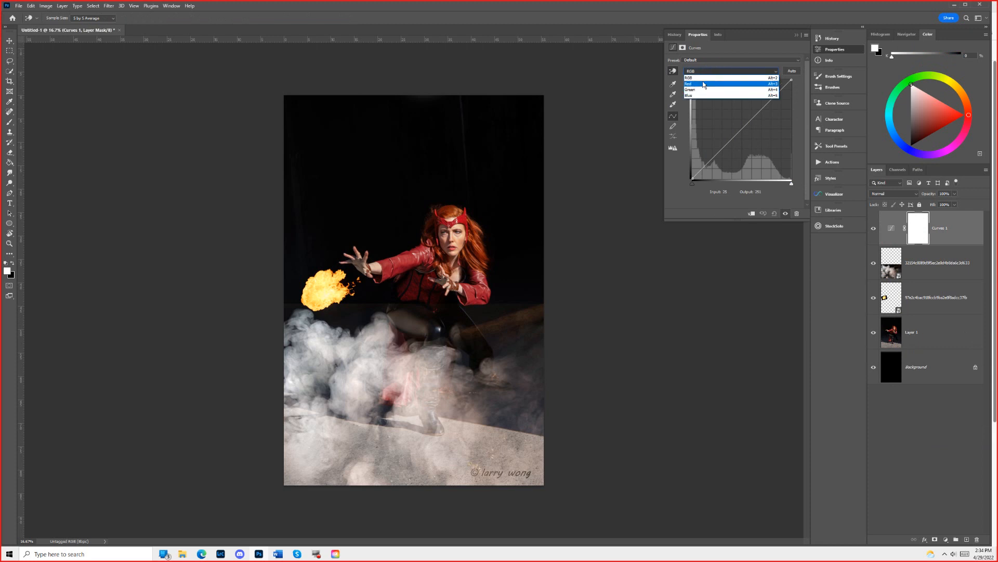
click(704, 84)
drag(761, 113, 751, 111)
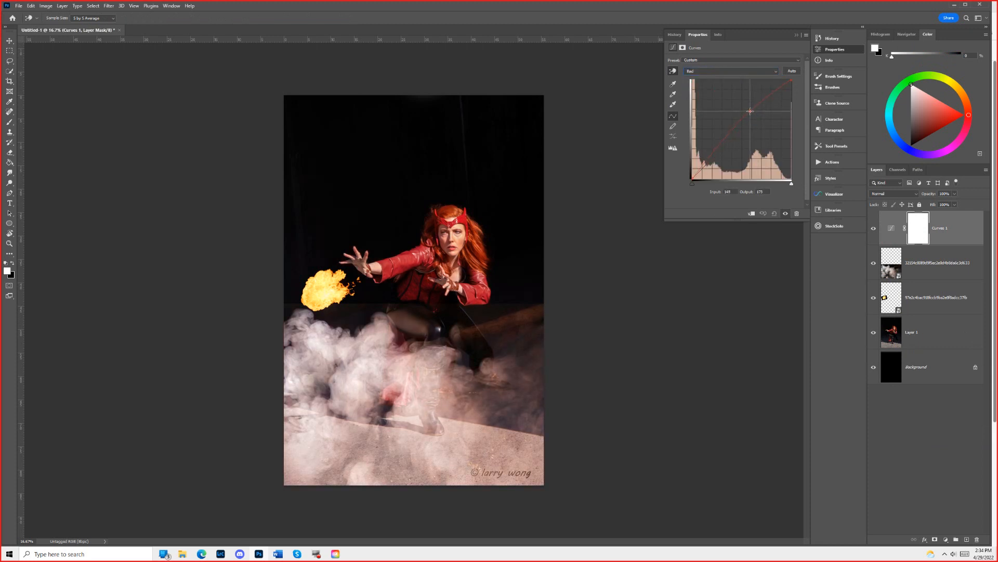
Lower the midtones of the Green channel in the Curves adjustment to shift the smoke away from green.
click(725, 74)
click(719, 92)
click(747, 121)
mouse_move(748, 121)
mouse_down()
mouse_move(763, 134)
mouse_move(754, 129)
mouse_up()
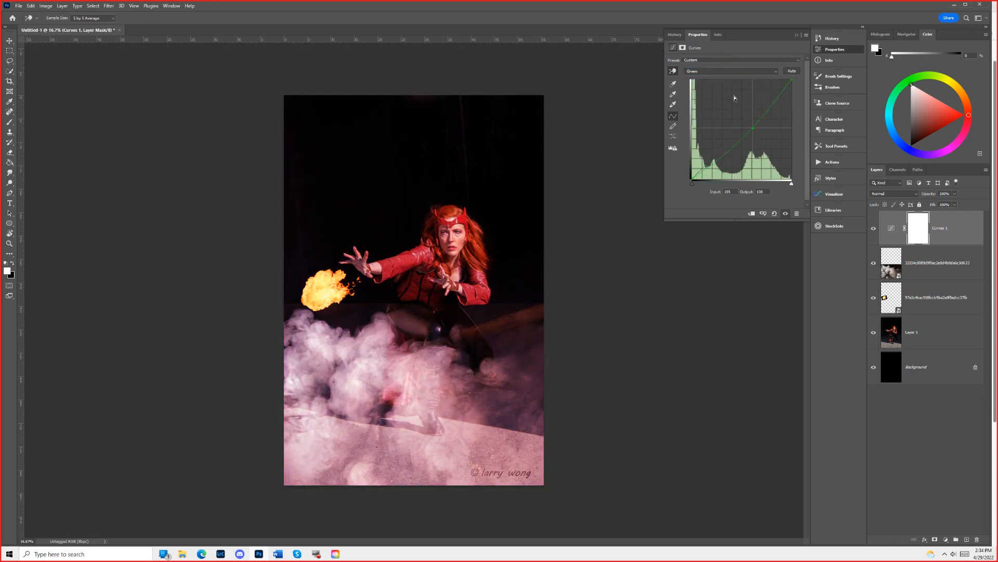
Pull down the Blue channel's midtones in the Curves adjustment and clip the adjustment to the smoke layer.
click(721, 72)
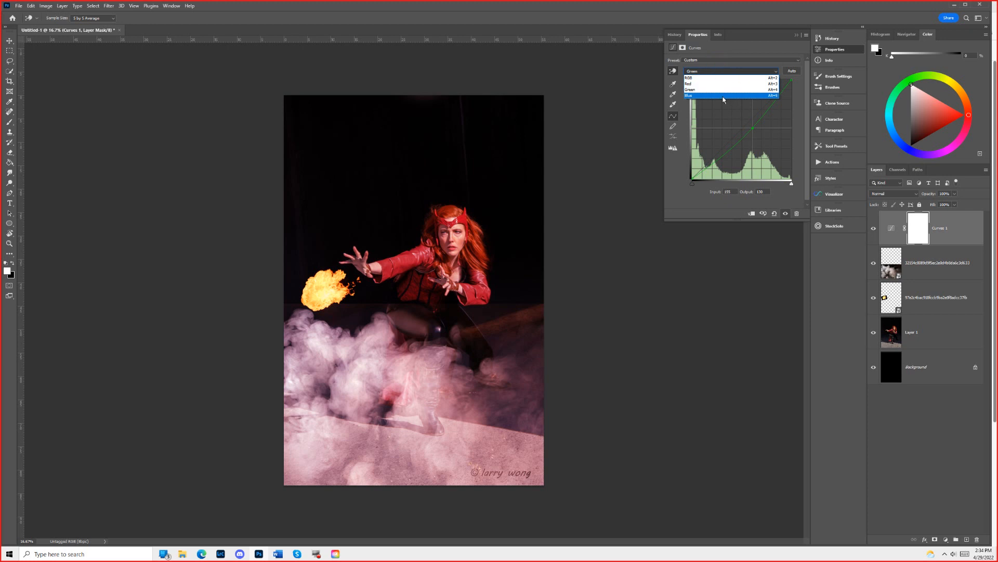
click(724, 95)
drag(753, 121, 741, 115)
drag(745, 118, 758, 134)
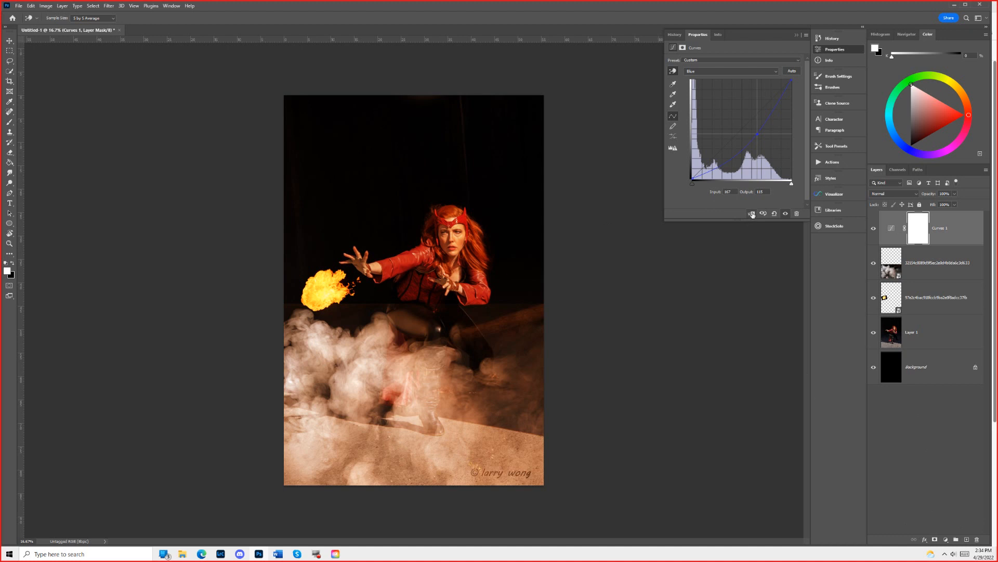
click(751, 214)
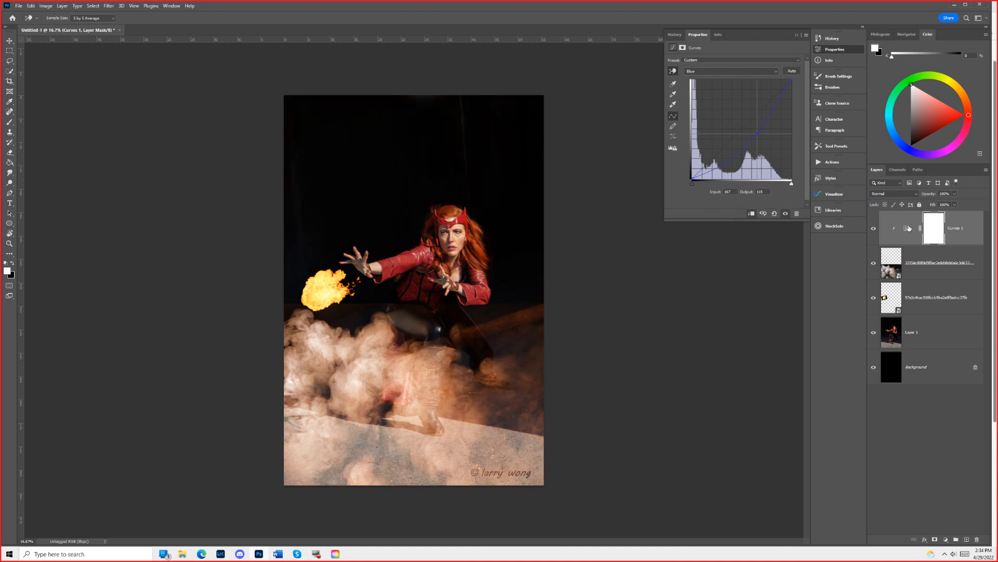
Compare the smoke's colour with and without the clipped Curves adjustment.
click(874, 228)
click(873, 229)
click(873, 229)
click(873, 231)
click(873, 231)
click(873, 230)
click(874, 231)
click(873, 230)
click(873, 230)
click(874, 231)
Reduce the Curves layer's opacity to 52% and hide the Curves, smoke and fireball layers.
mouse_move(929, 196)
mouse_down()
mouse_move(888, 203)
mouse_move(956, 193)
mouse_move(931, 199)
mouse_move(940, 197)
mouse_up()
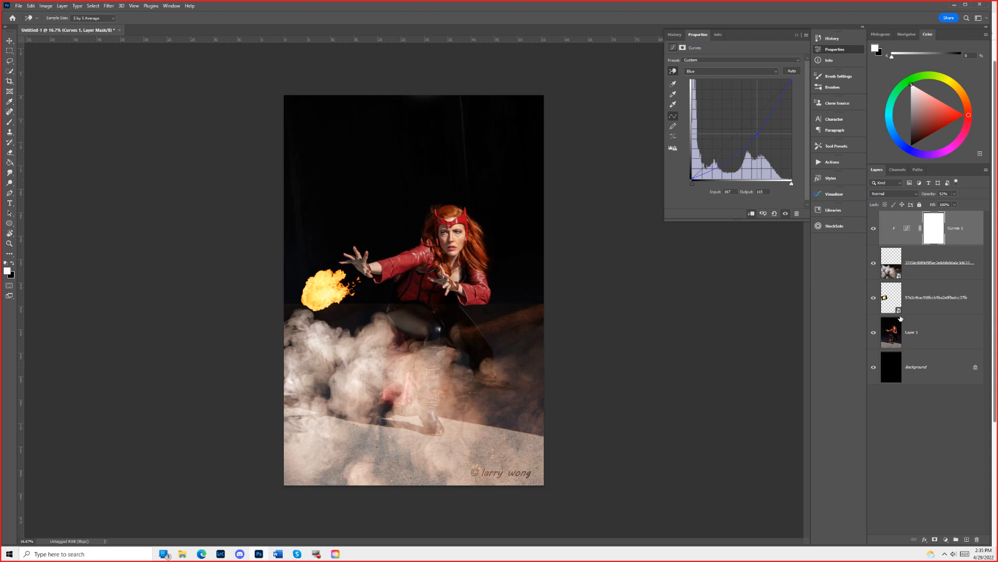
click(875, 228)
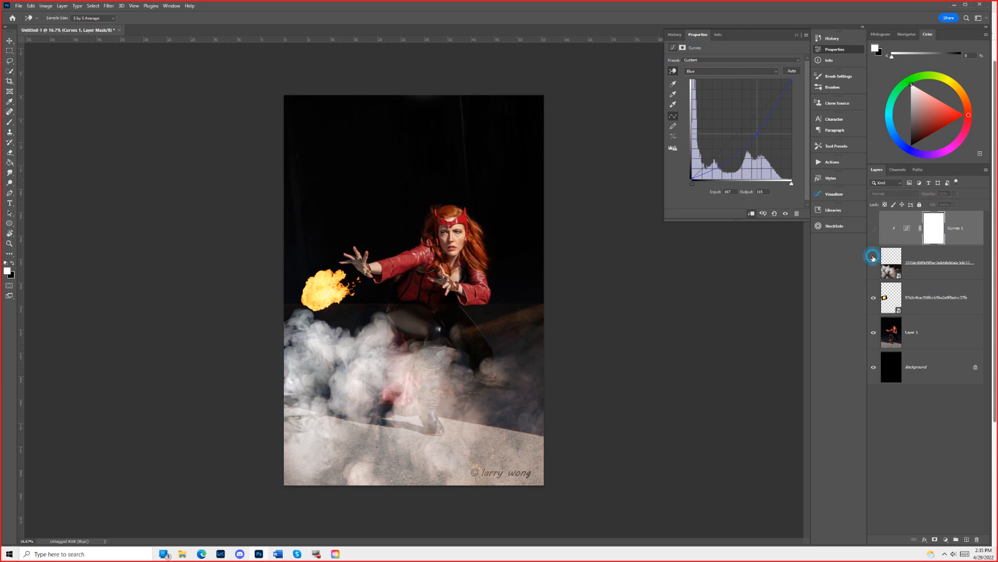
click(873, 262)
click(873, 298)
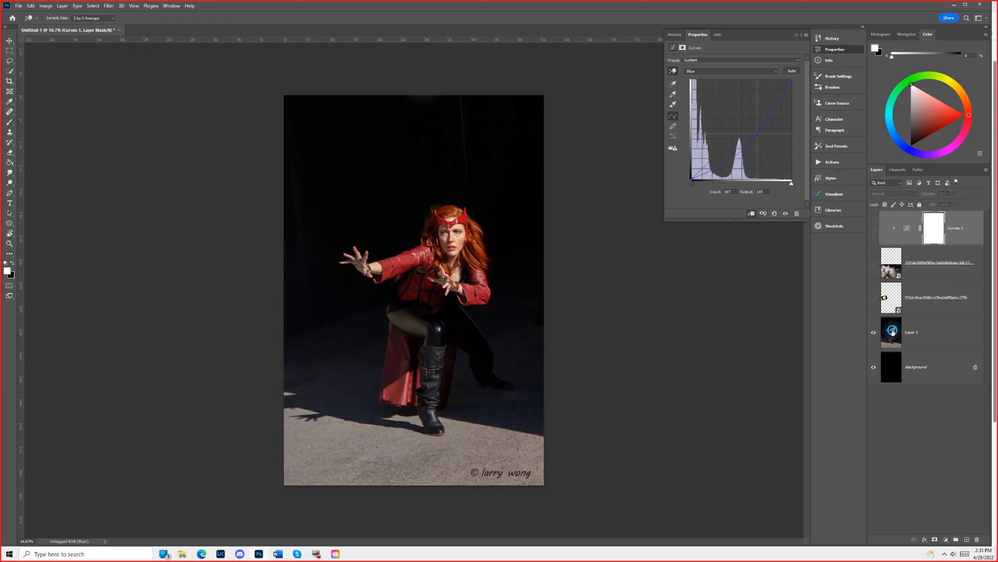
Select the woman on Layer 1 with Select Subject and accept the selection in Select and Mask.
click(893, 332)
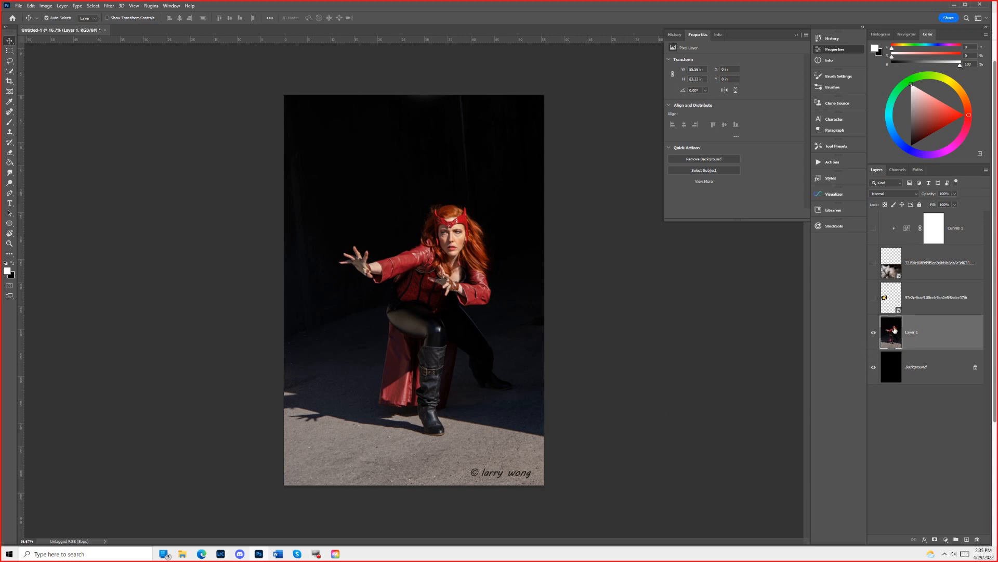
click(10, 72)
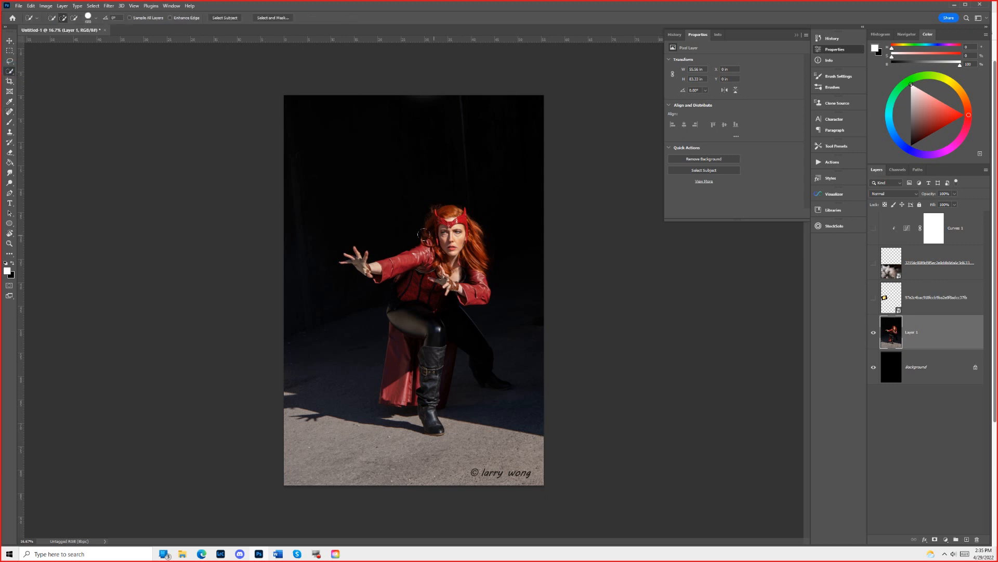
mouse_move(442, 250)
mouse_down()
mouse_move(421, 291)
mouse_move(423, 350)
mouse_move(403, 378)
mouse_up()
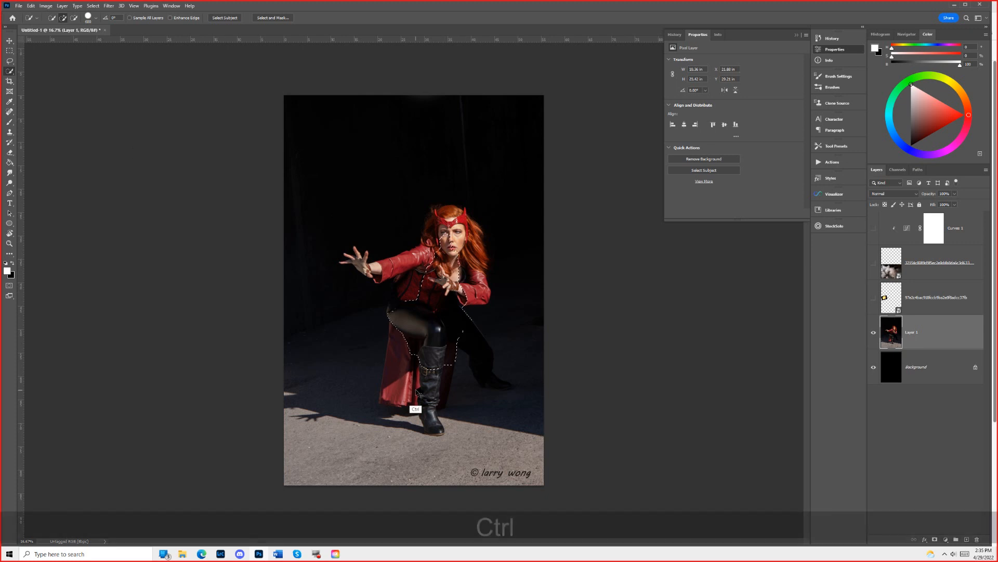
key(ctrl+z)
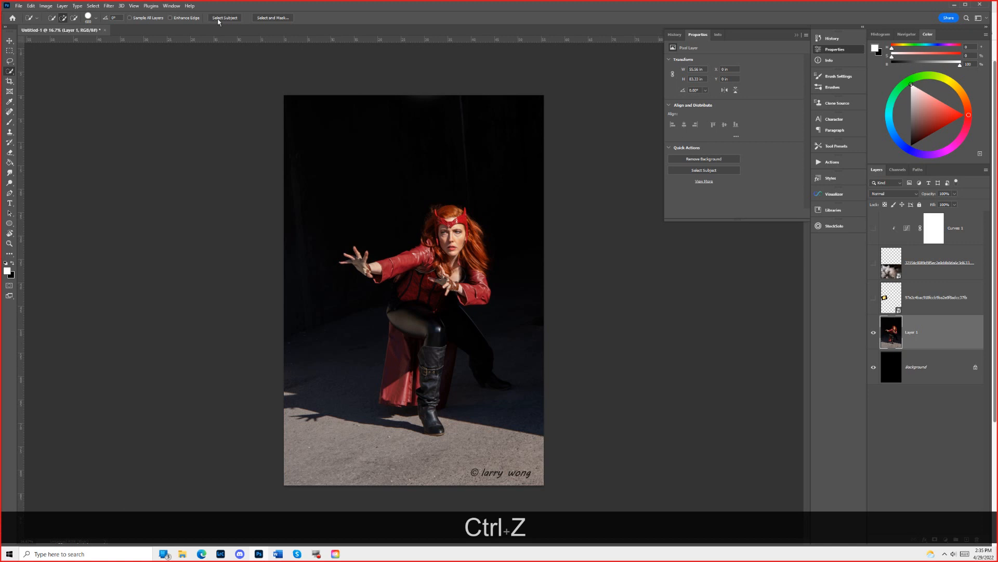
click(224, 18)
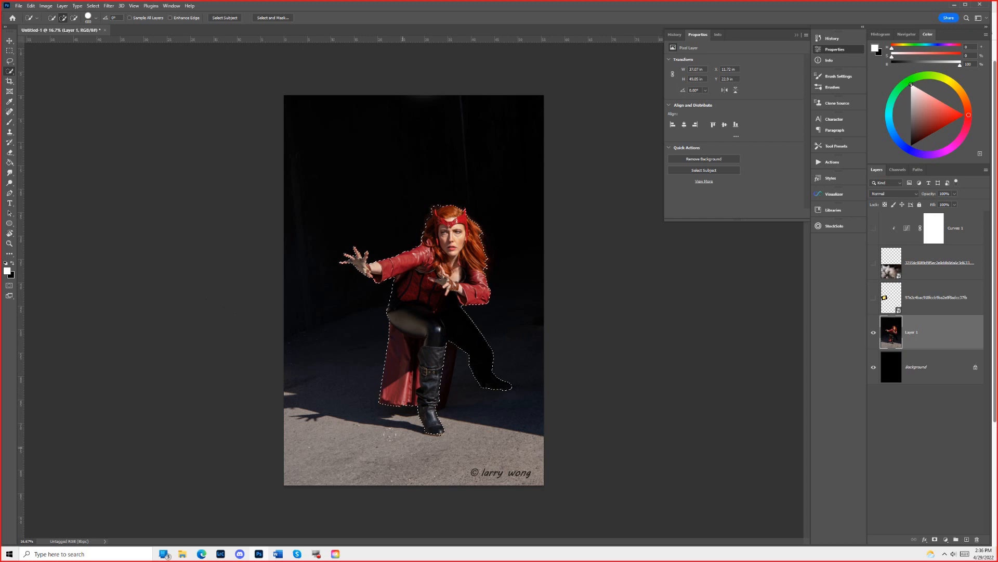
click(272, 18)
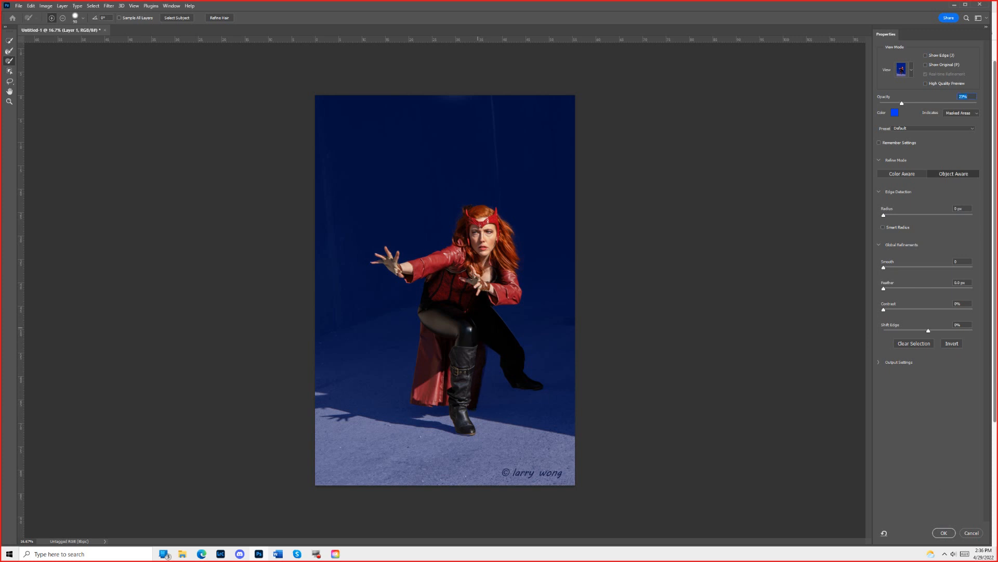
click(945, 534)
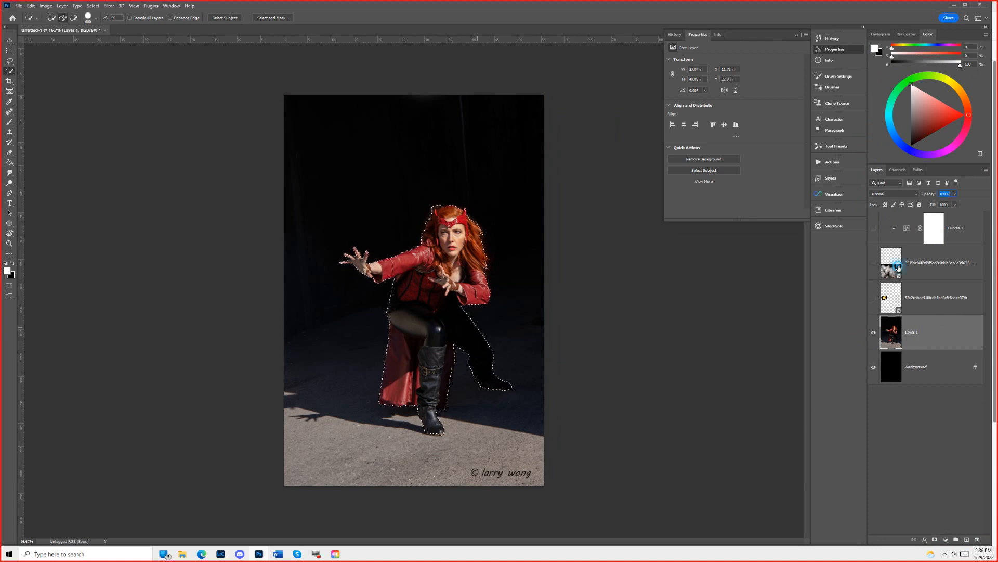
Show the smoke layer and add a layer mask to Layer 1 from the selection of the woman.
click(891, 266)
click(874, 264)
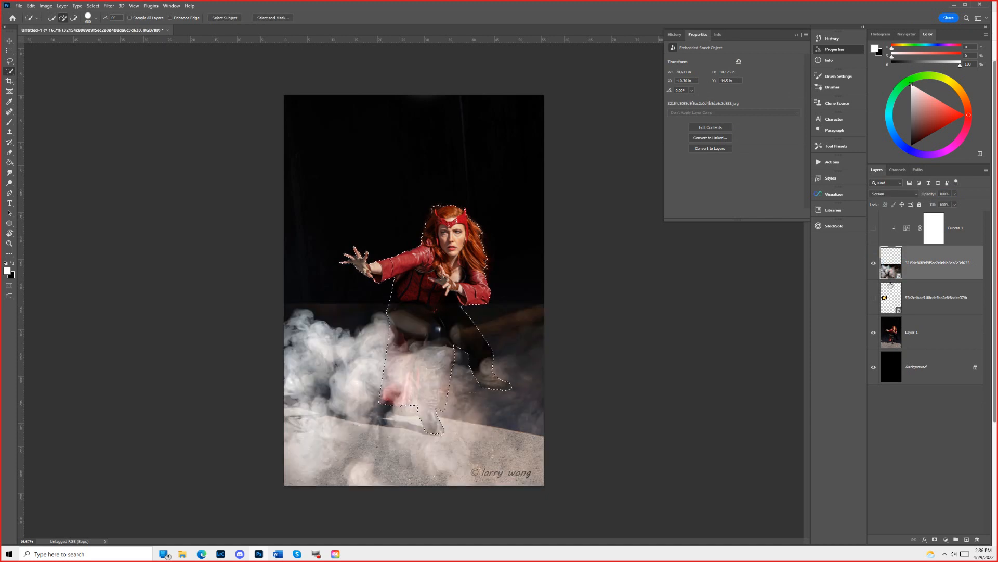
key(ctrl)
click(926, 335)
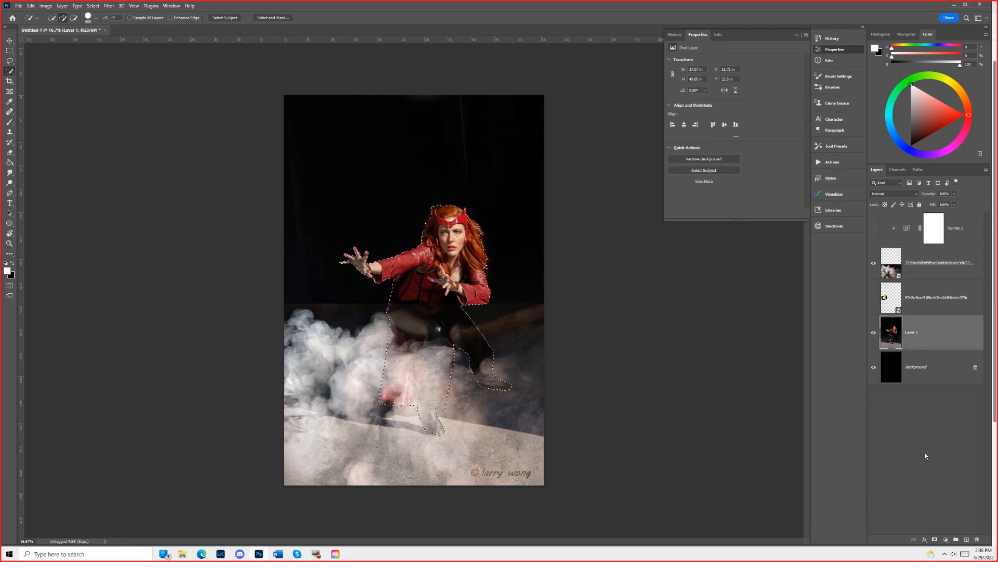
click(934, 540)
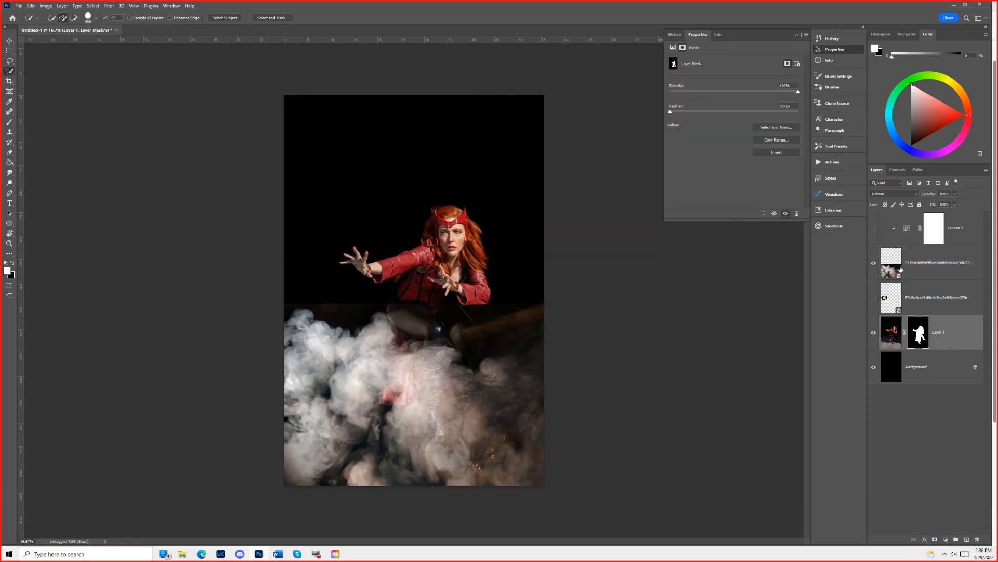
Duplicate the smoke layer and move the copy up to the upper half of the canvas.
click(888, 274)
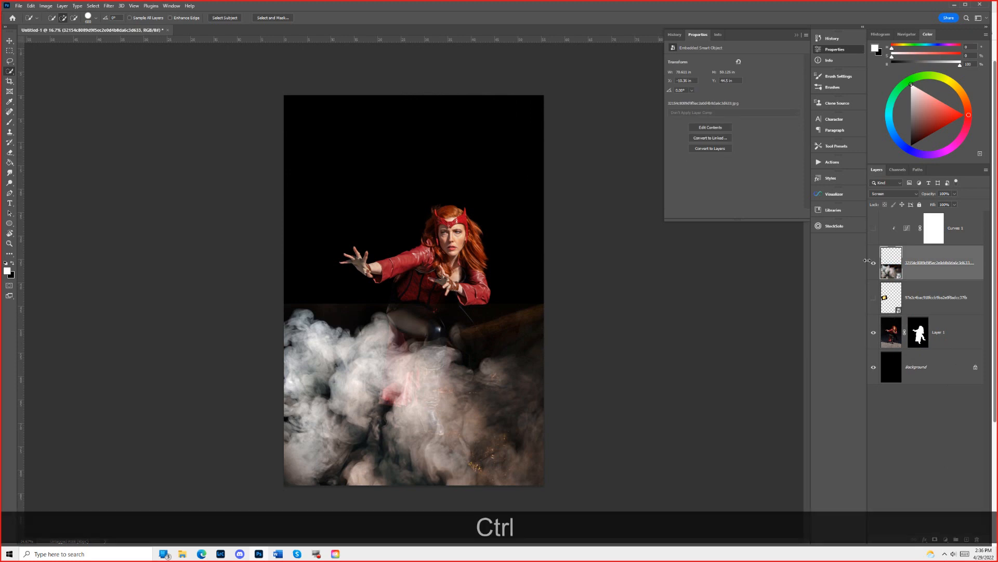
key(ctrl+j)
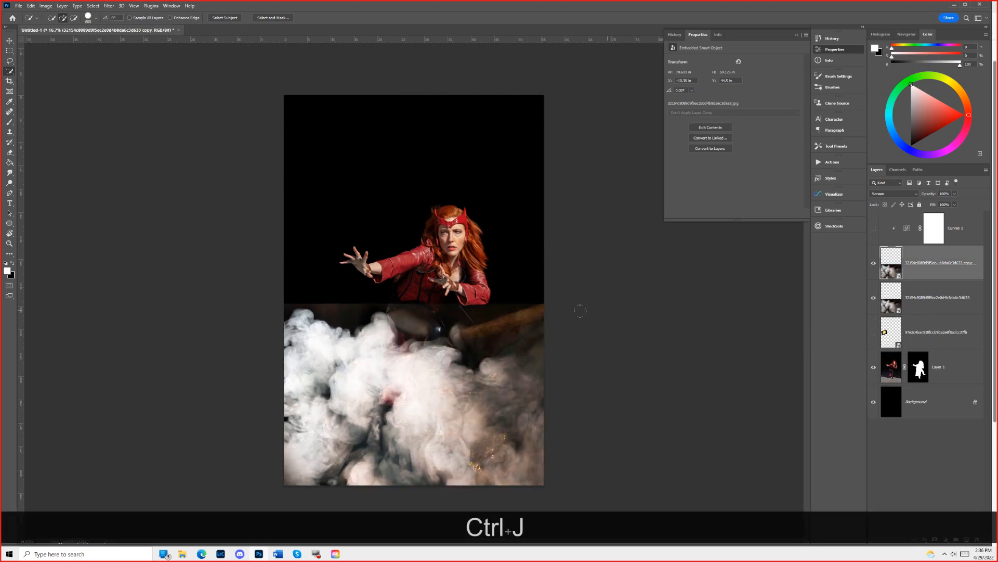
key(v)
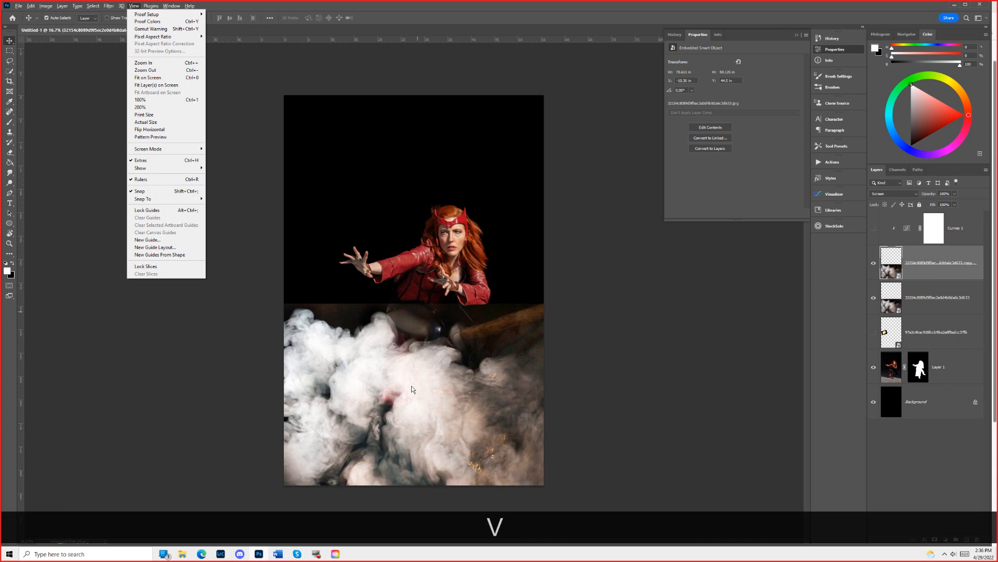
drag(407, 394, 432, 135)
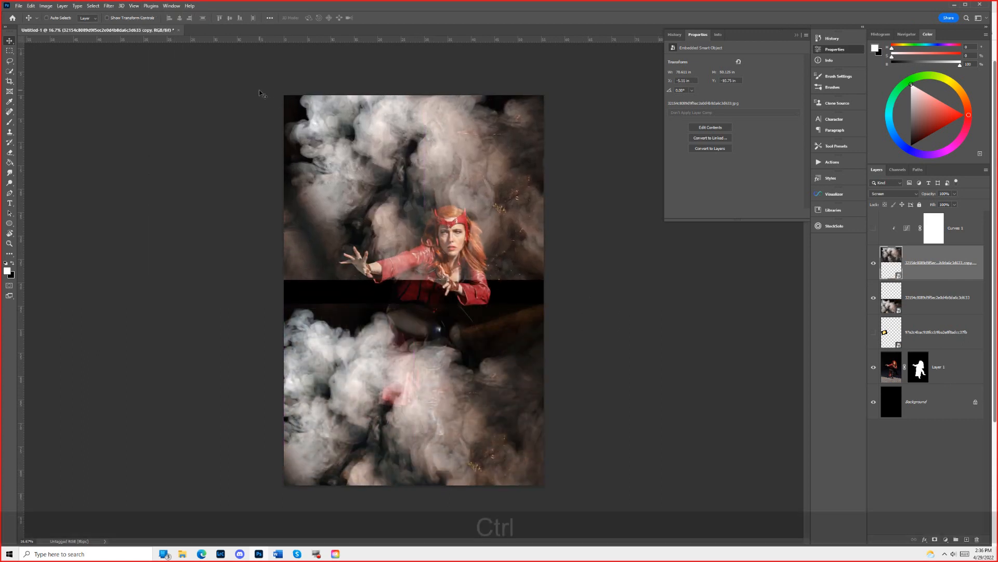
Rotate the smoke copy by about 178° with Free Transform, flip it horizontally and shift it slightly down over the woman's head.
key(ctrl+t)
drag(171, 172, 571, 177)
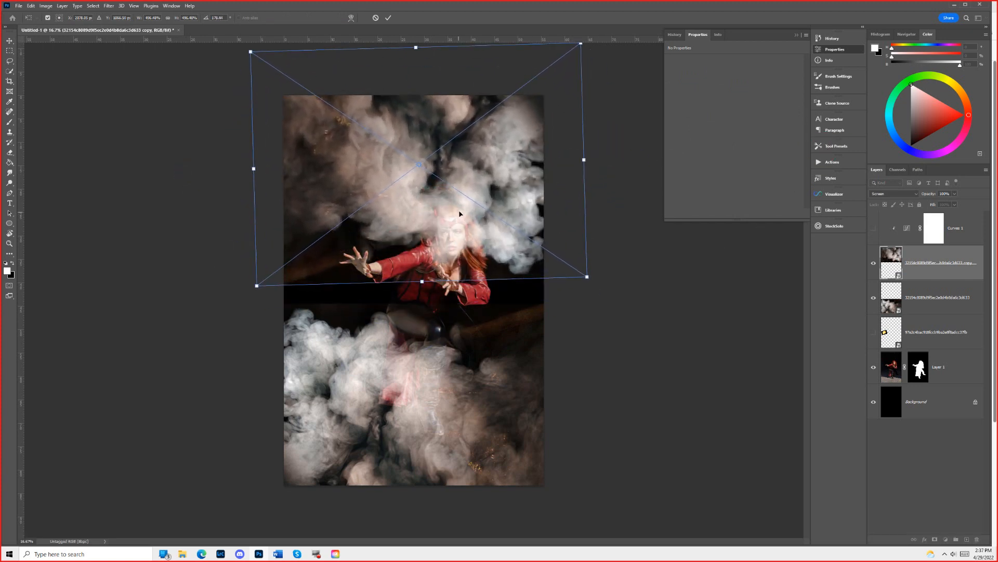
right_click(458, 213)
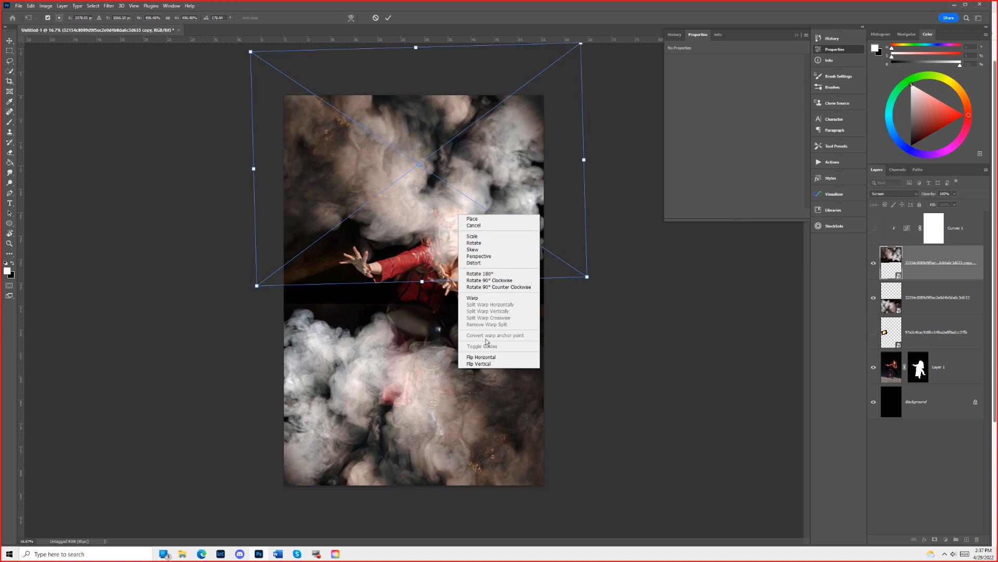
click(487, 357)
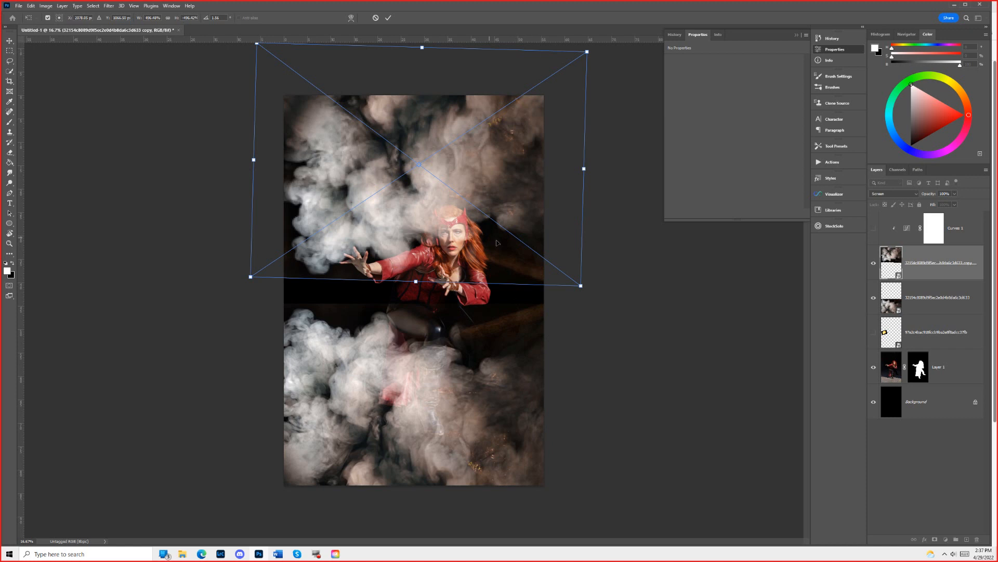
drag(476, 244, 484, 248)
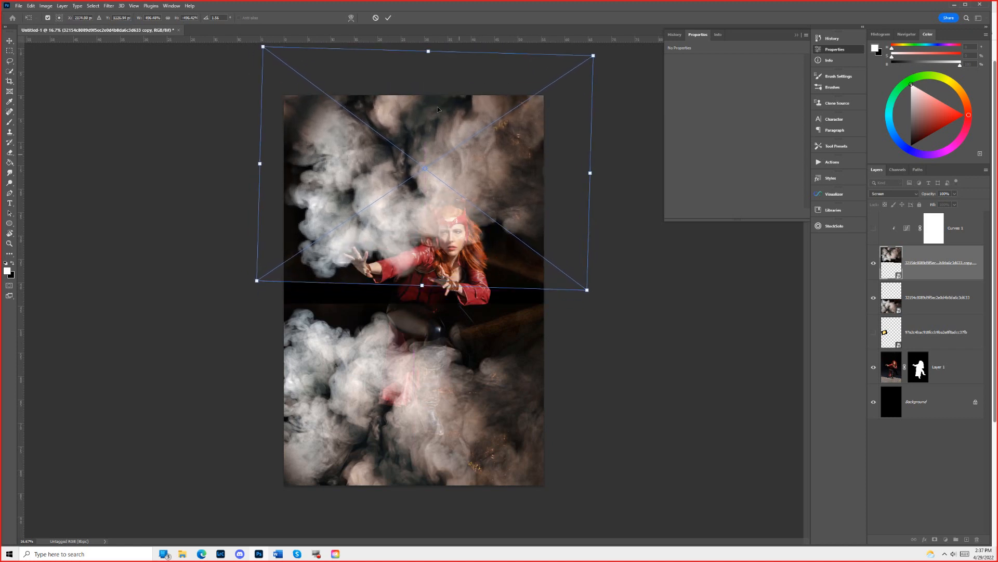
click(388, 18)
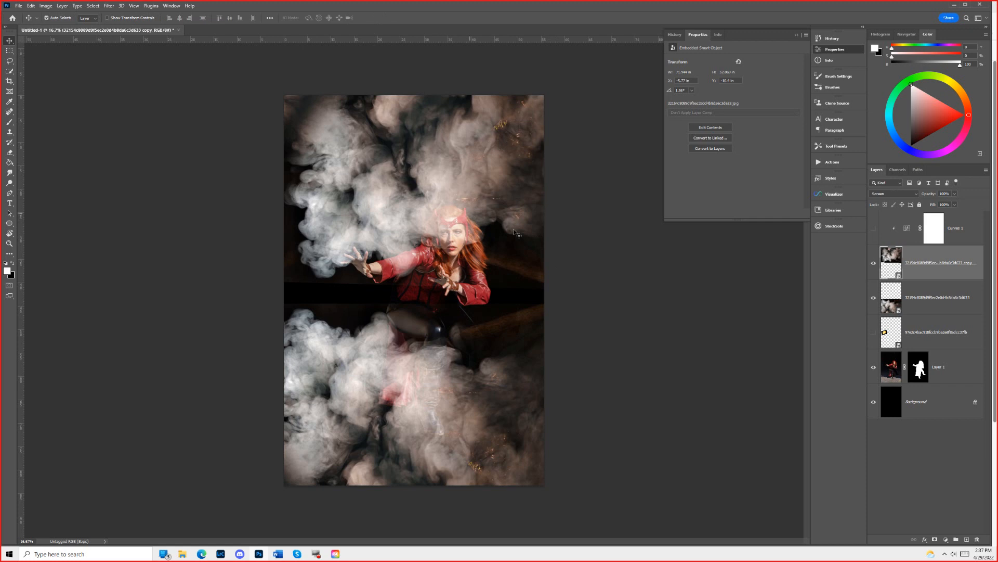
Move the woman's layer mask from Layer 1 to the smoke copy and invert it to keep smoke off her.
drag(918, 365, 921, 265)
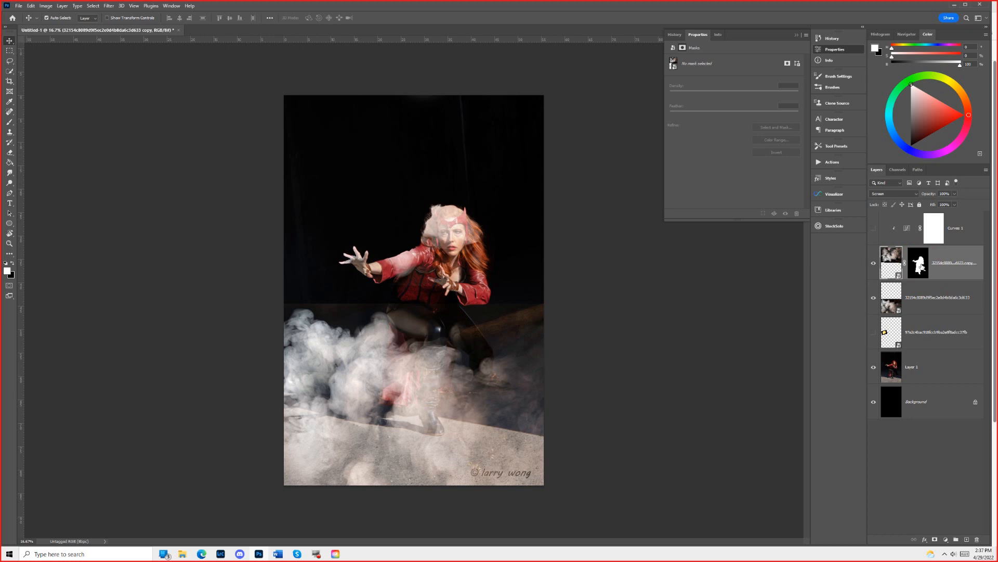
click(921, 269)
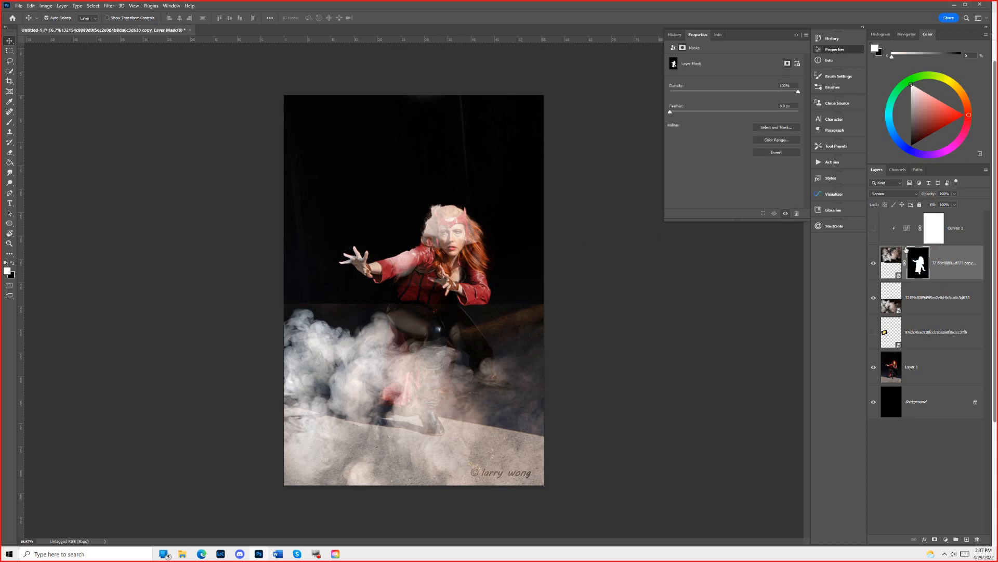
click(925, 265)
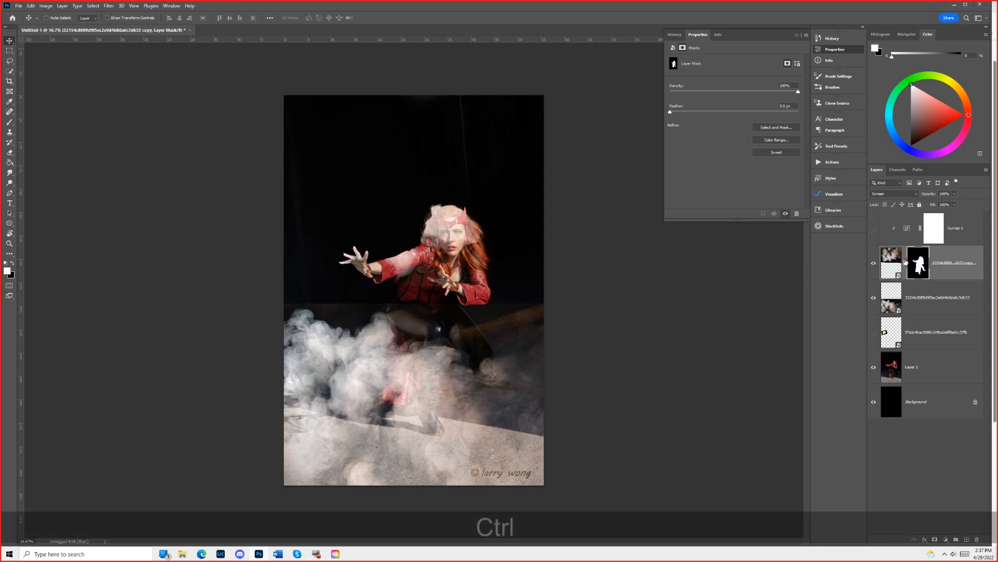
key(ctrl+i)
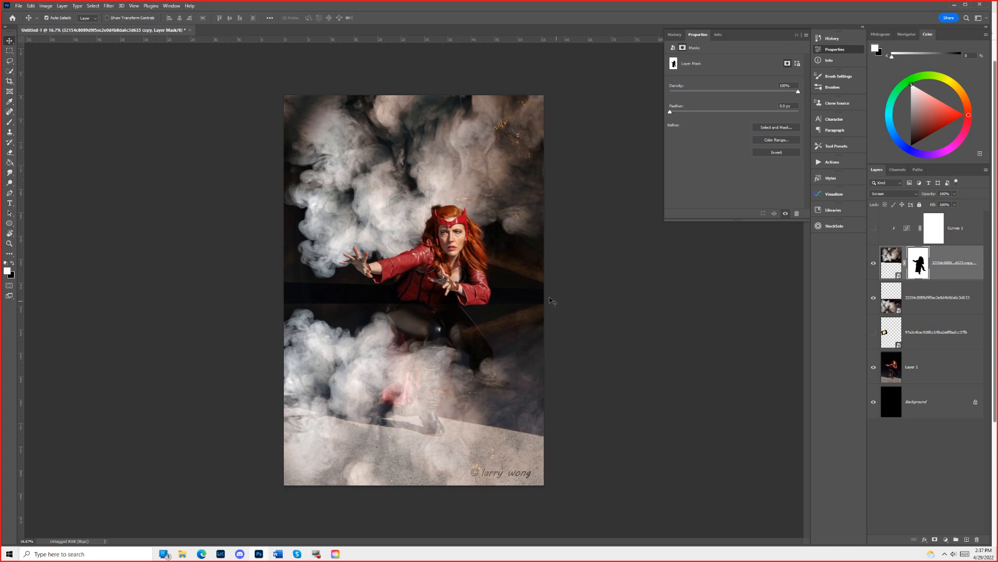
Try Free Transform on the masked smoke copy and toggle the link between the smoke and its mask.
key(ctrl+t)
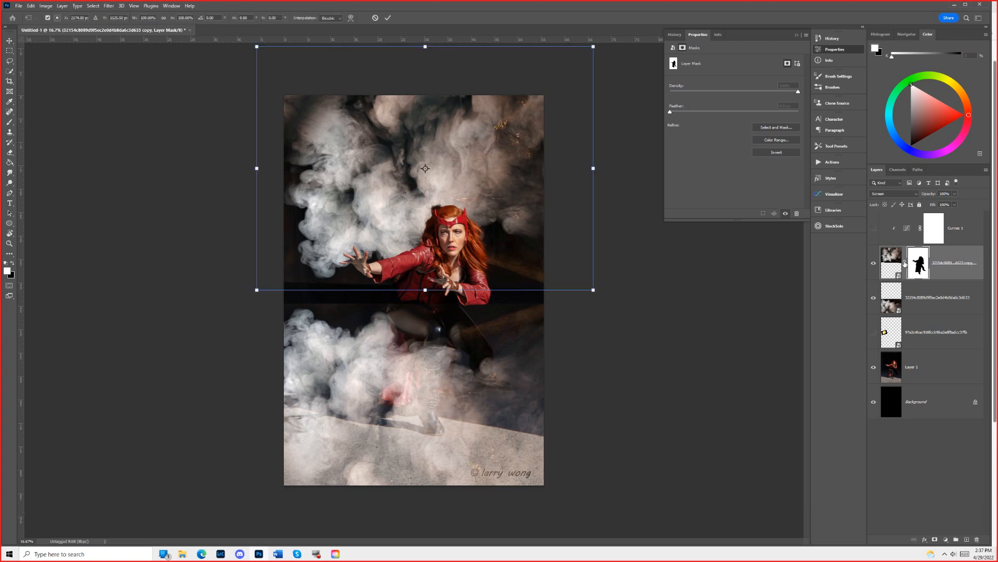
key(Return)
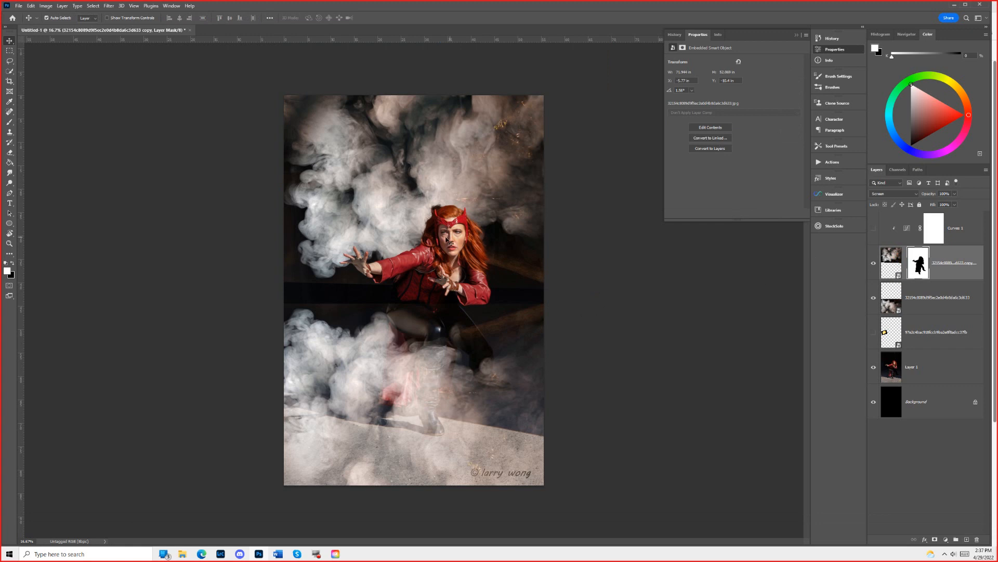
key(ctrl+t)
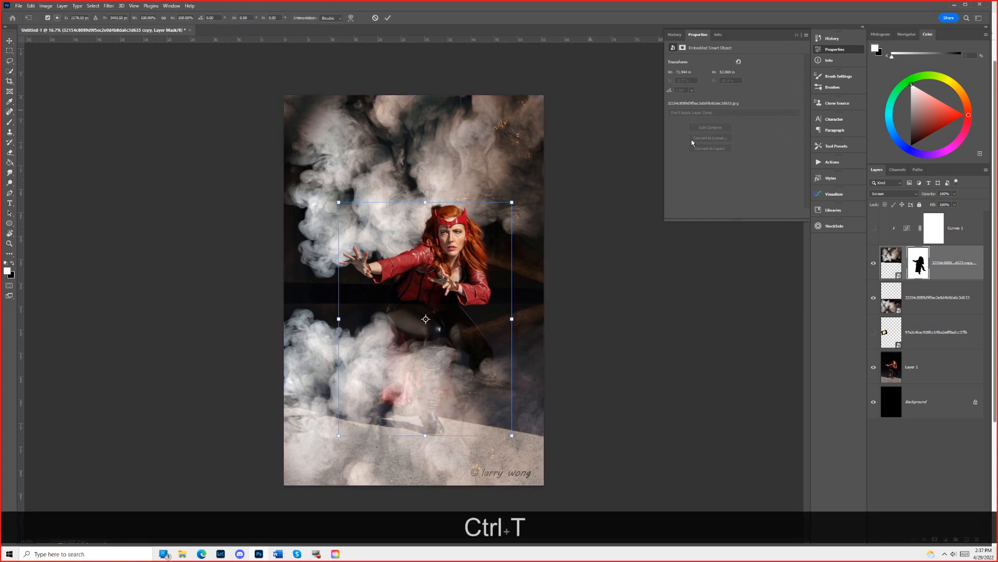
click(893, 259)
click(905, 263)
click(906, 265)
click(905, 265)
click(905, 266)
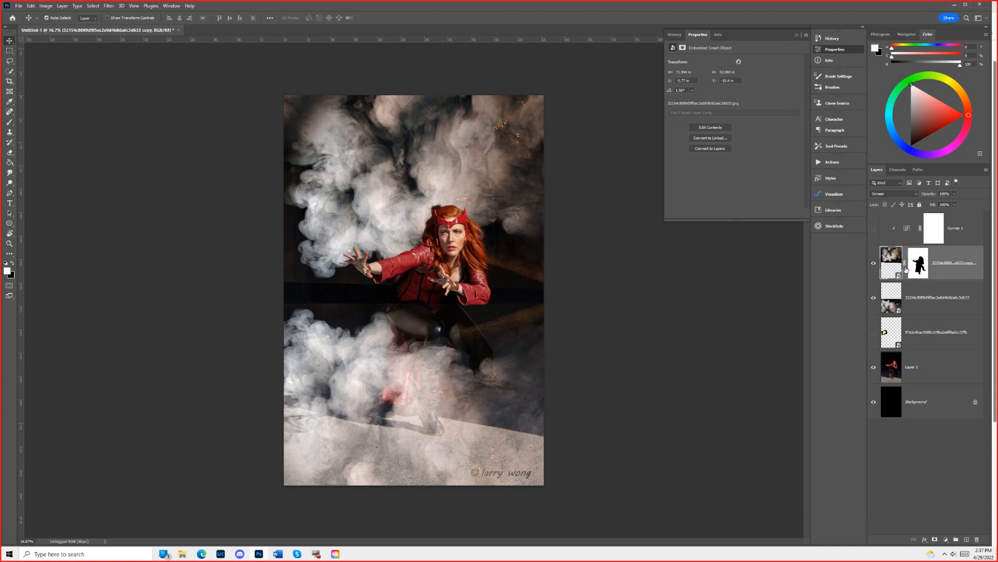
Try enlarging the smoke copy with Free Transform to test its mask link, undo the scaling and toggle the link again.
click(905, 265)
key(ctrl+t)
drag(590, 290, 684, 363)
key(ctrl+z)
key(ctrl+z)
click(905, 265)
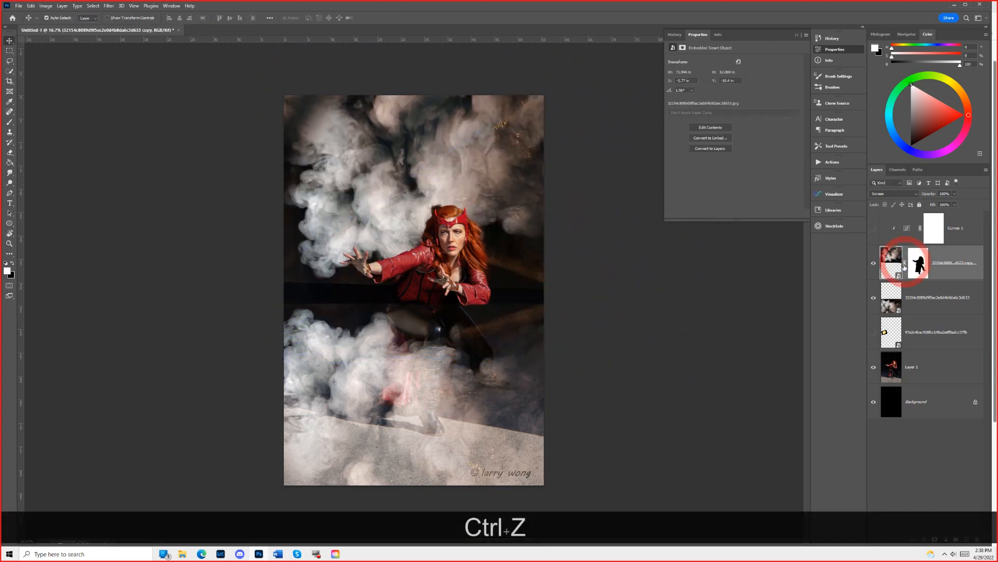
Try scaling the smoke copy together with its linked mask using Free Transform, and undo the scaling.
key(ctrl+t)
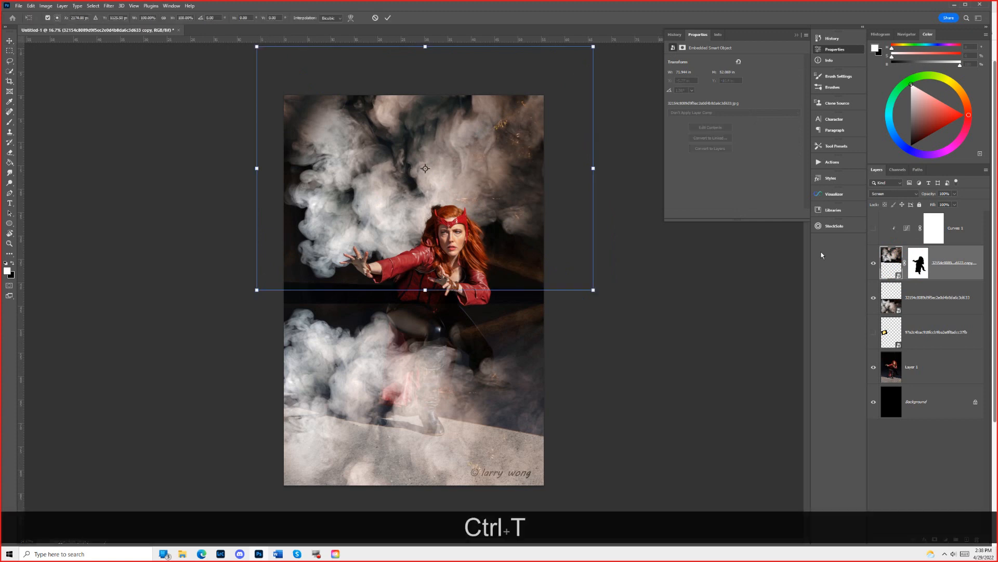
drag(594, 290, 597, 345)
key(ctrl+z)
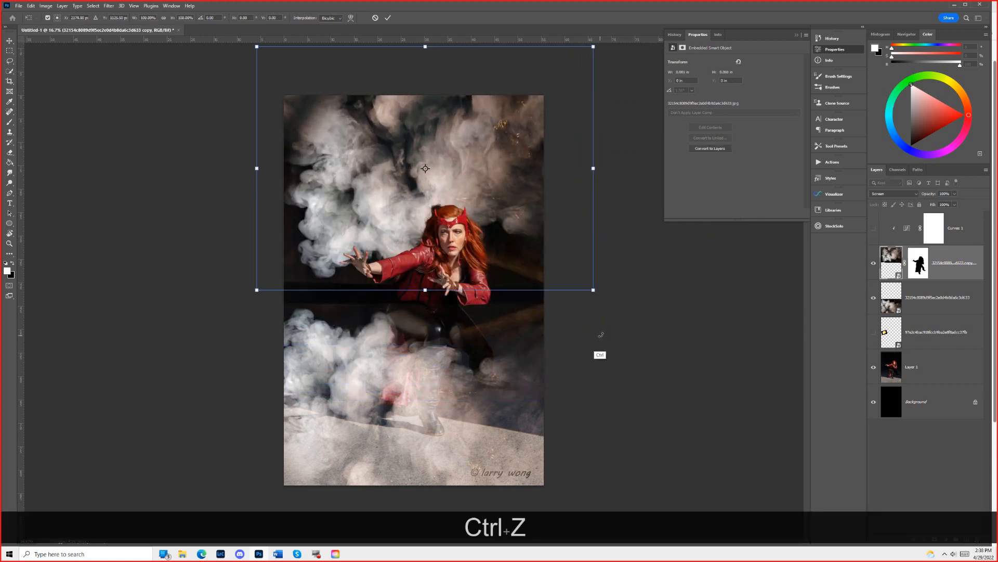
Unlink the smoke copy from its mask, enlarge it and rotate it to about 19° behind the woman with Free Transform.
click(904, 263)
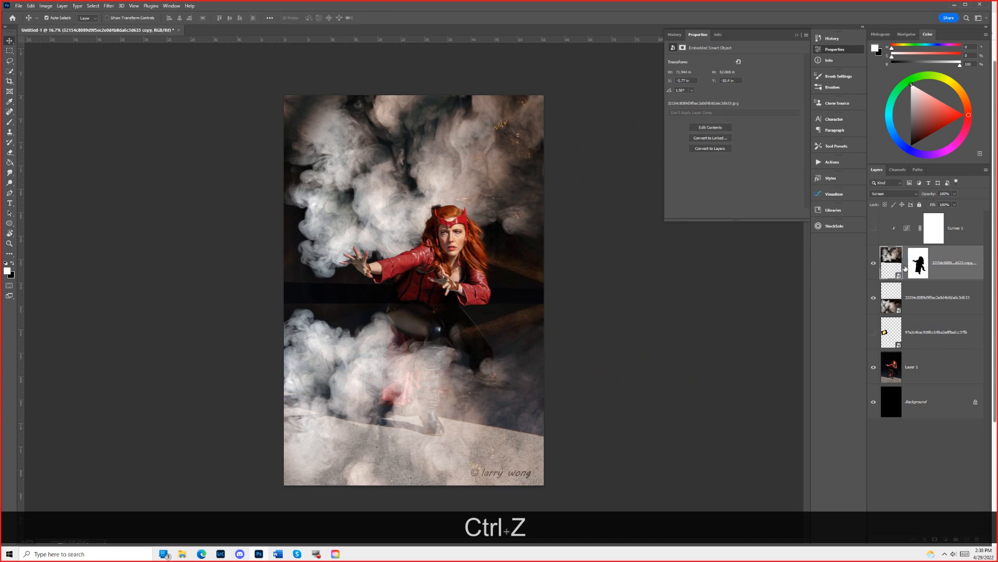
key(ctrl+t)
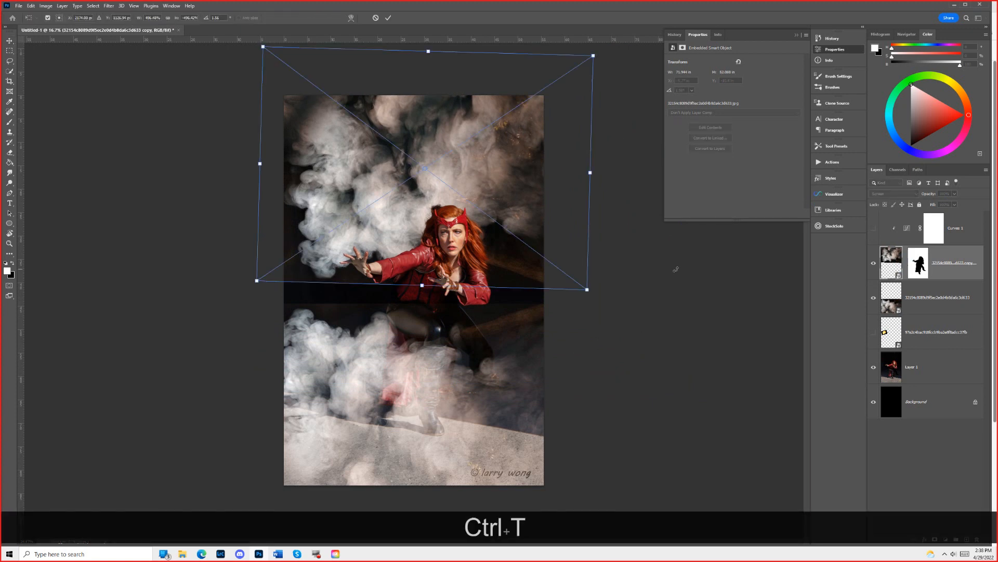
drag(589, 289, 546, 282)
drag(667, 344, 637, 449)
mouse_move(574, 300)
mouse_down()
mouse_move(584, 348)
mouse_move(576, 311)
mouse_move(587, 312)
mouse_up()
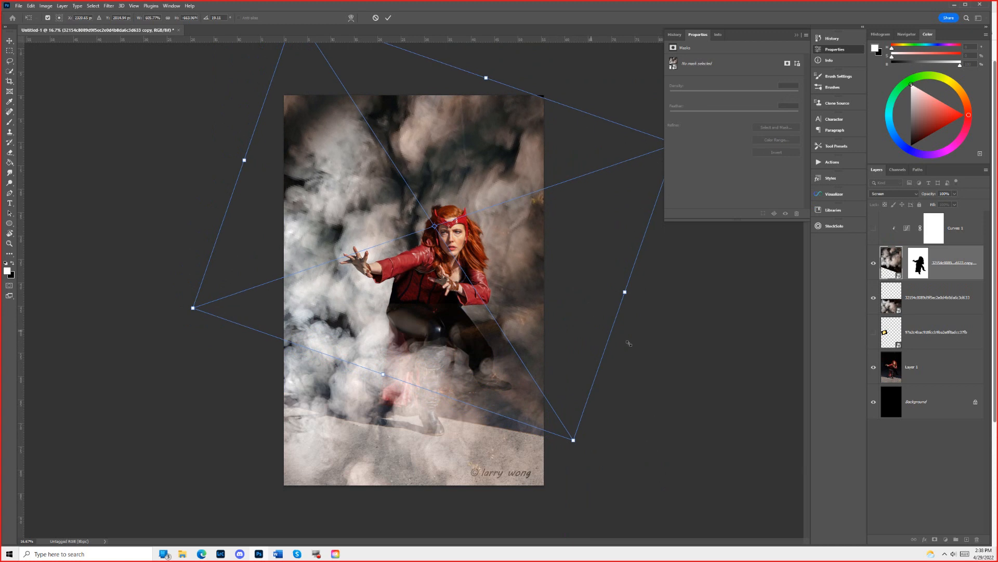
click(389, 18)
Show the Curves 1 and fire layers, and compare the image with and without the smoke copy.
click(874, 232)
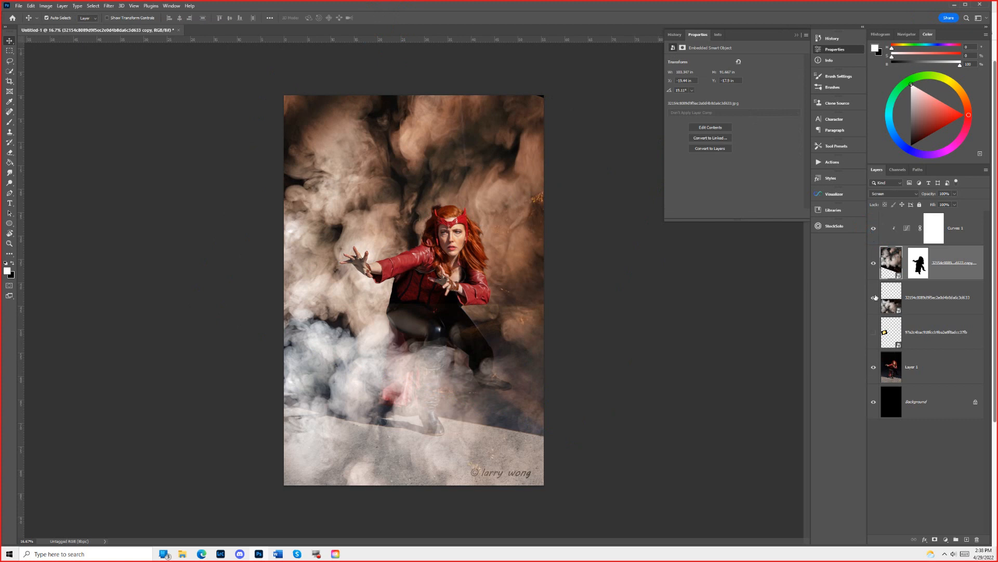
click(874, 333)
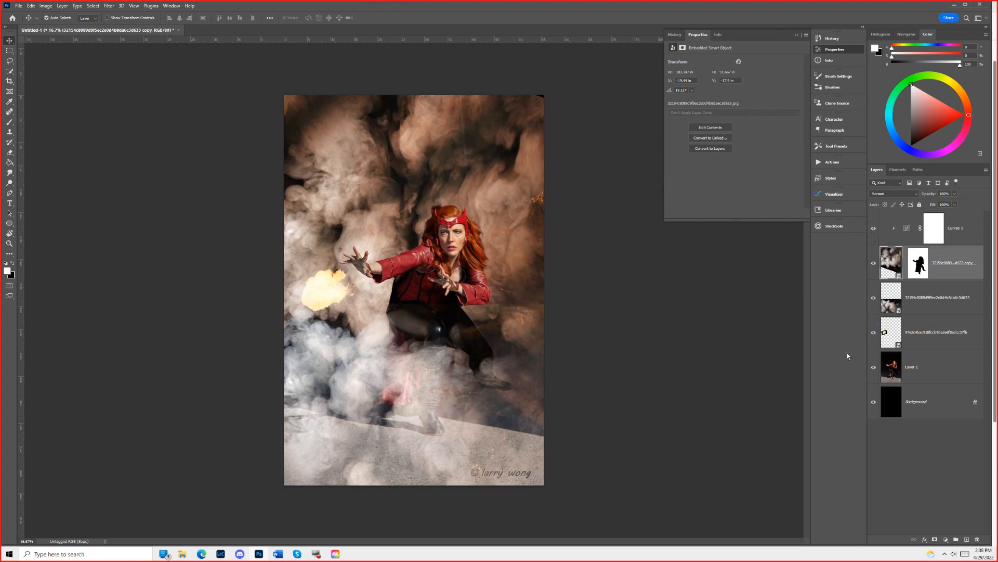
click(874, 264)
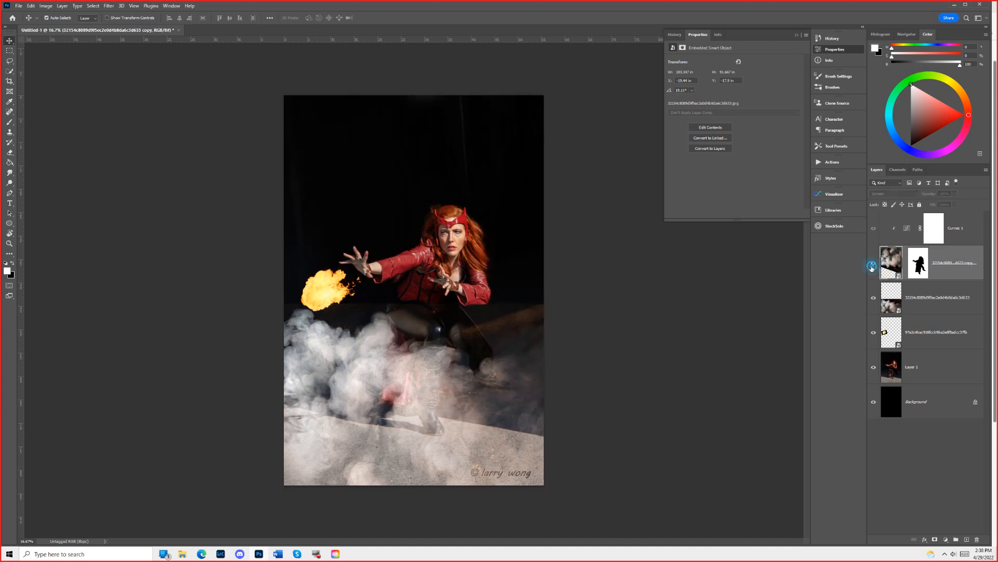
click(874, 264)
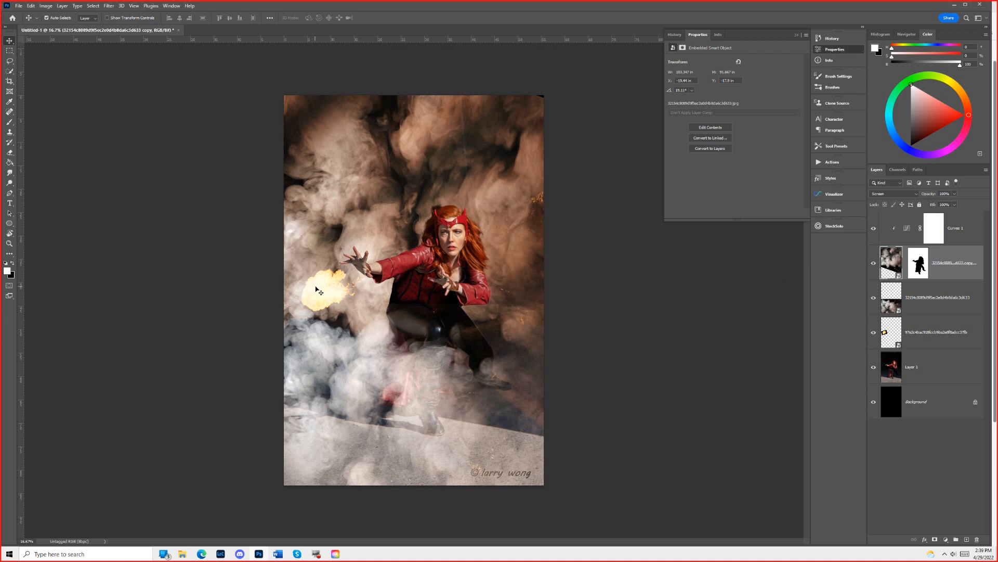
Set the fire layer's blend mode to Normal and move the layer to the very front of the layer stack.
click(892, 335)
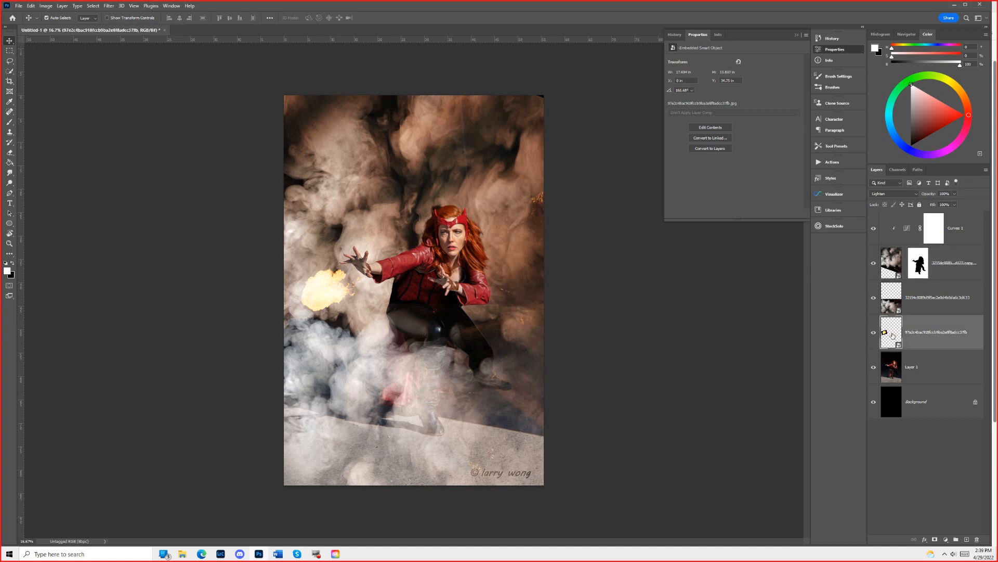
click(890, 196)
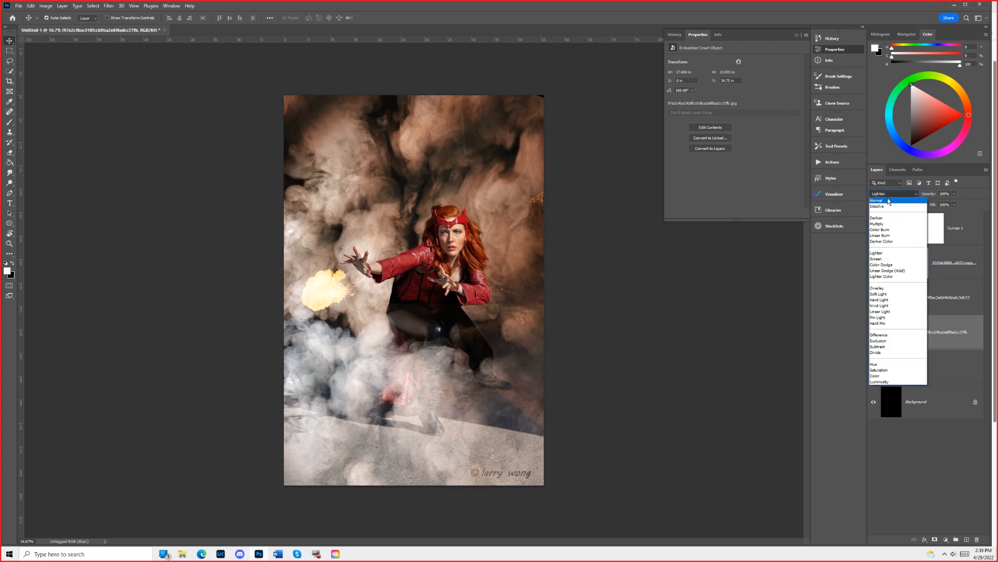
click(886, 200)
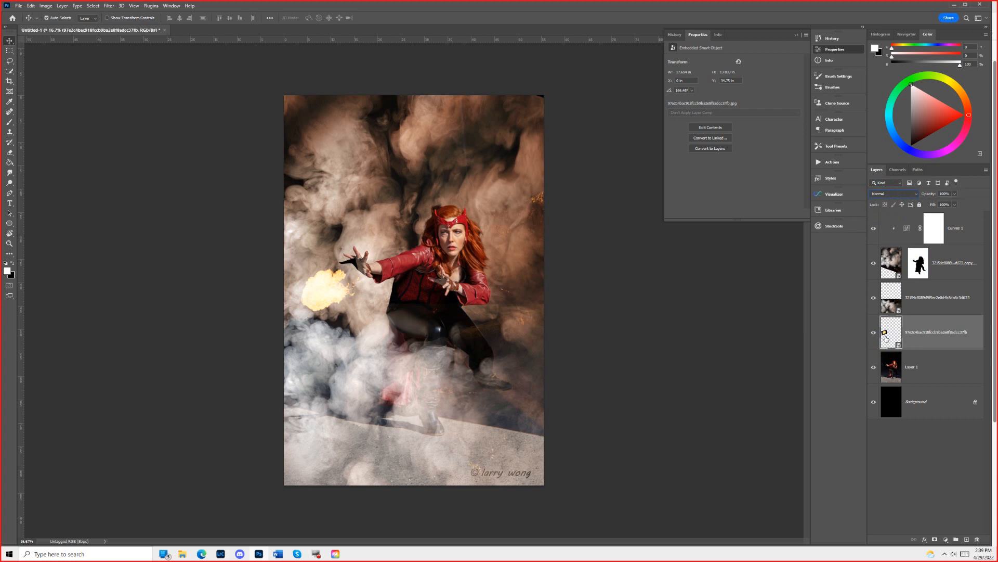
drag(886, 339, 903, 218)
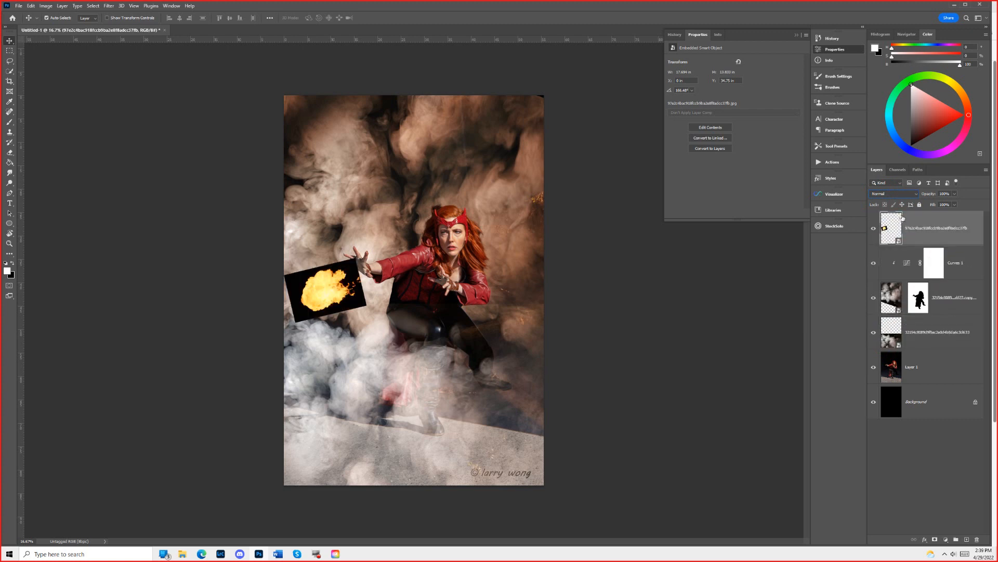
Try the Screen blend mode on the fire layer and return it to Normal.
click(899, 194)
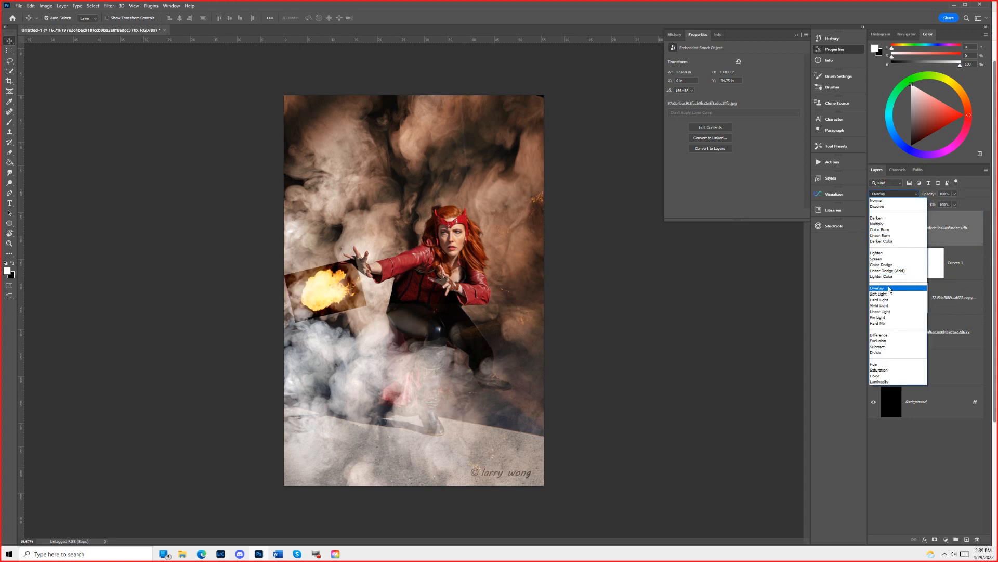
click(888, 258)
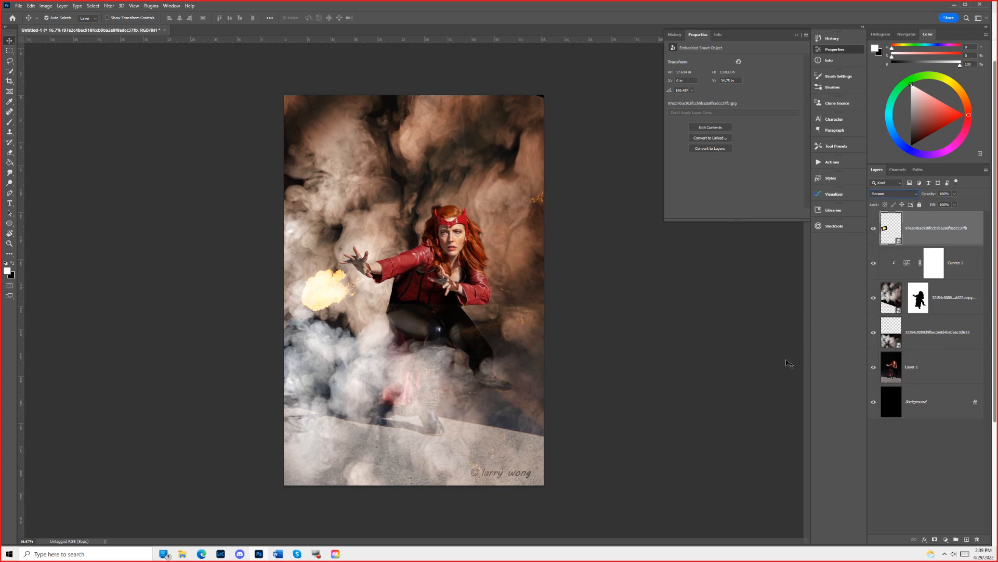
click(893, 193)
click(884, 197)
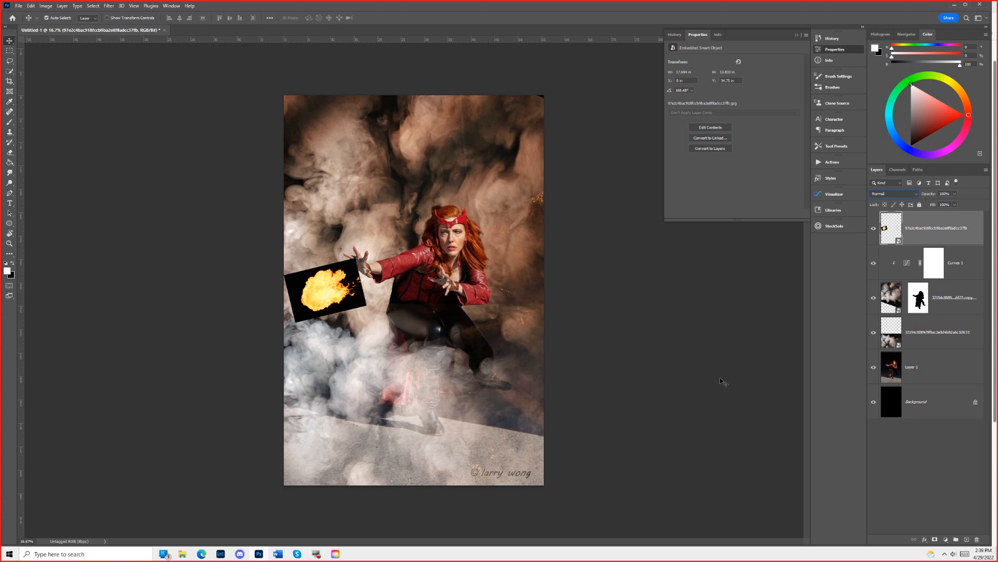
Open the fire layer's Blending Options, try splitting the black This Layer Blend If slider to about 144, and reset it.
double_click(973, 221)
drag(712, 188, 658, 156)
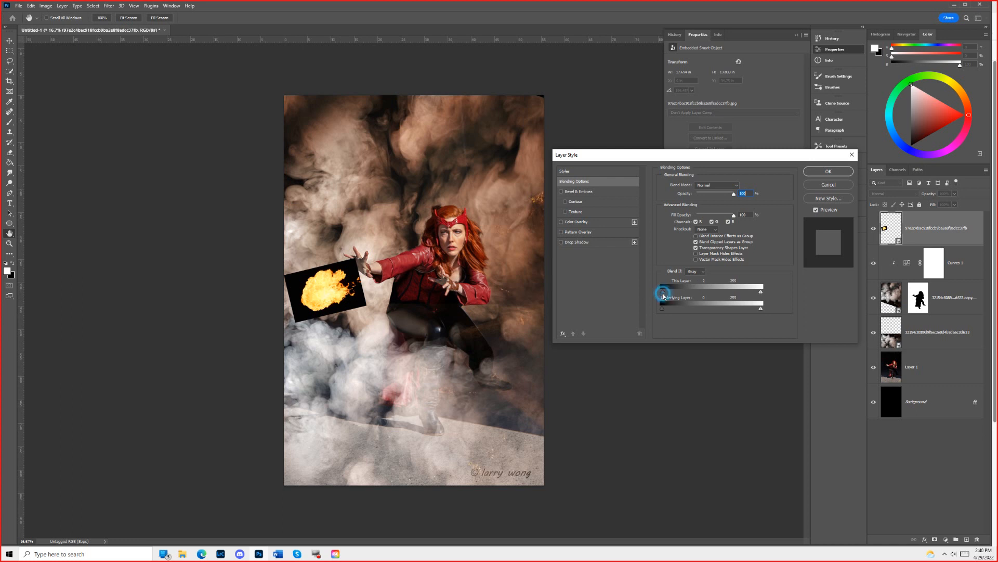
mouse_move(663, 296)
mouse_down()
mouse_move(689, 294)
mouse_move(645, 298)
mouse_up()
key(alt)
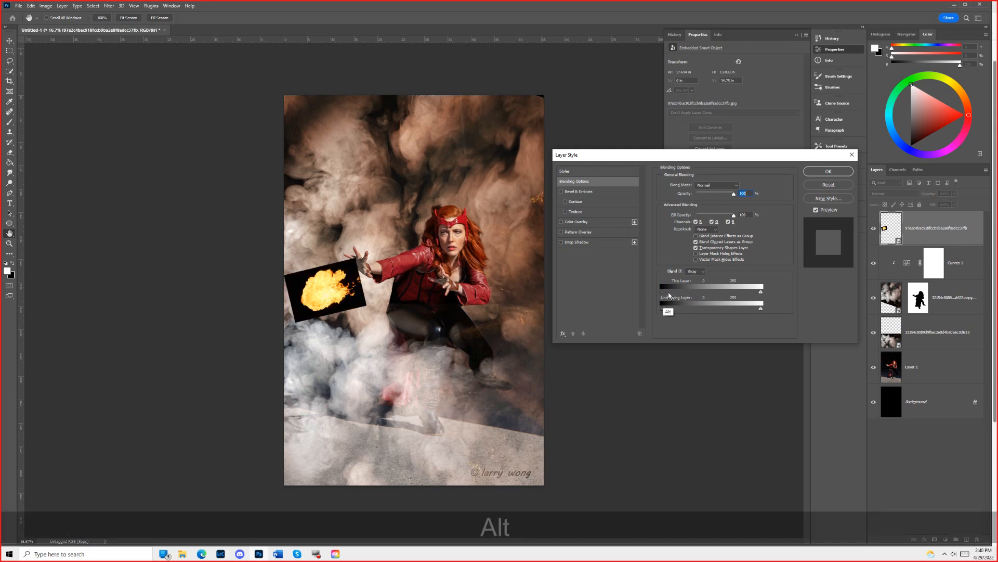
drag(662, 295, 719, 293)
click(661, 292)
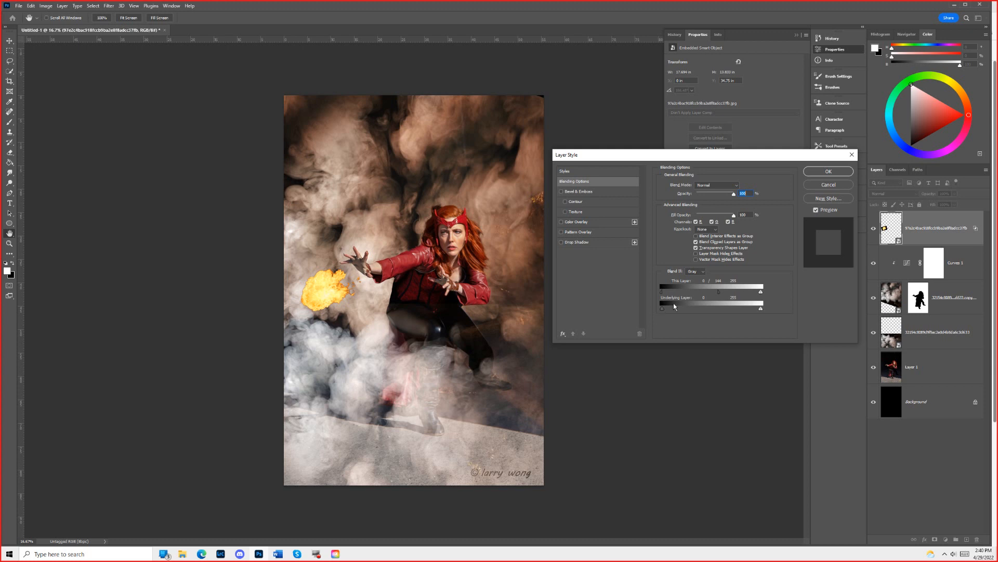
drag(719, 292, 637, 298)
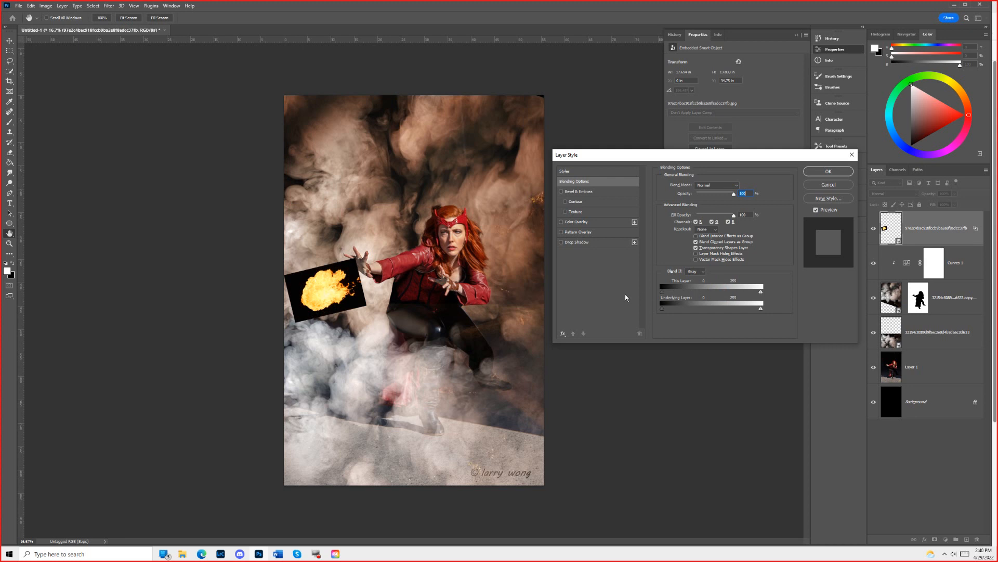
Split the fire layer's black This Layer Blend If slider to about 96 to blend away its black background, and apply it.
drag(762, 312, 810, 311)
click(663, 293)
drag(663, 292, 698, 292)
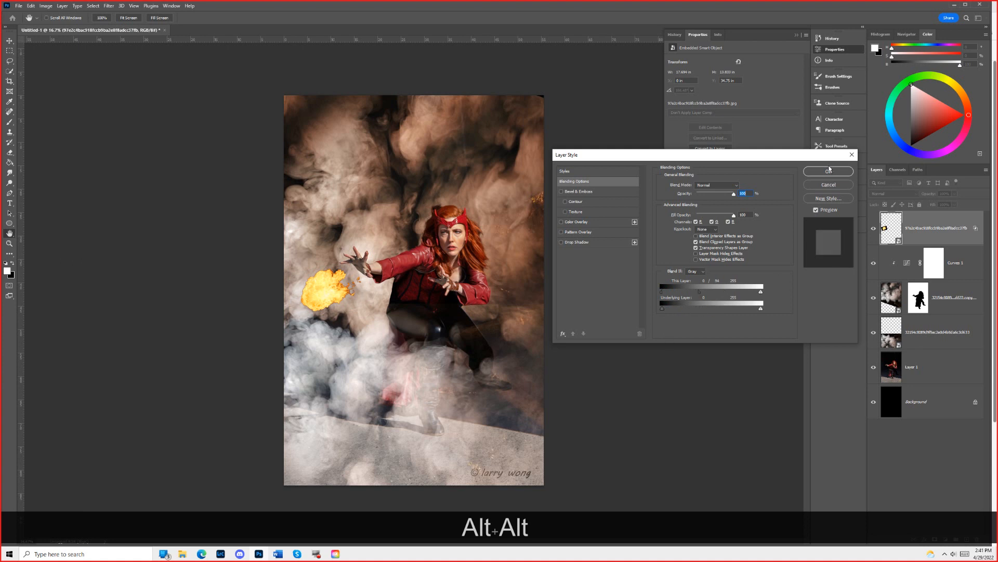
click(829, 170)
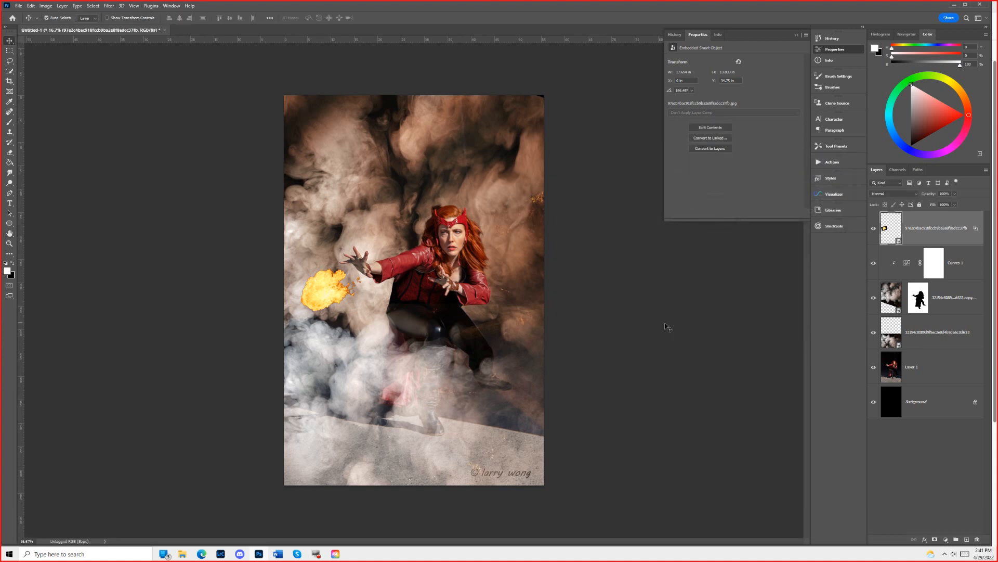
Toggle the visibility of Curves 1 and the original lower smoke layer to check which smoke the color tint affects.
click(902, 262)
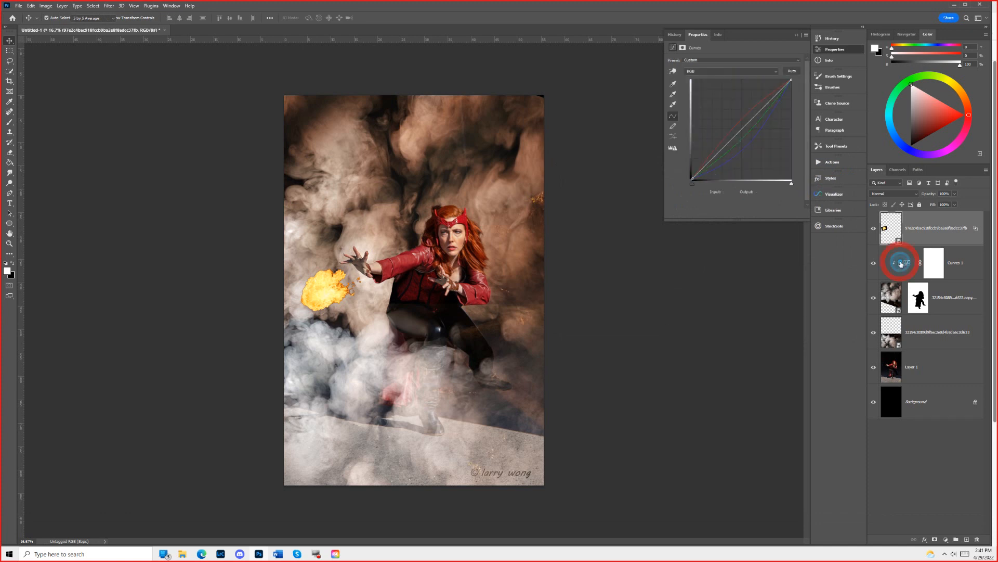
click(873, 264)
click(873, 264)
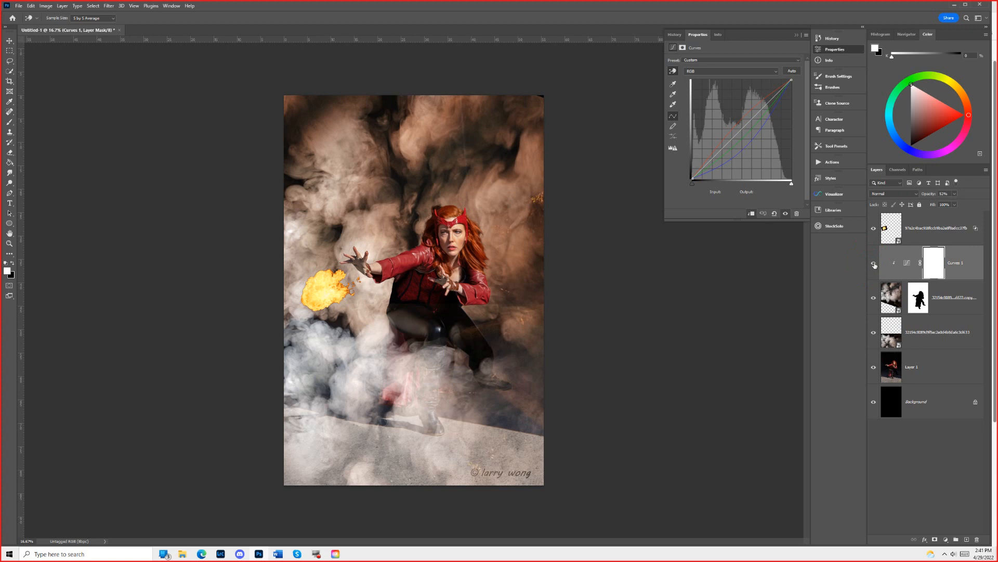
click(874, 264)
click(874, 263)
click(889, 344)
click(873, 333)
click(873, 333)
Move Curves 1 between the masked smoke copy and the original smoke layer, and duplicate it.
click(905, 264)
ctrl+click(904, 264)
drag(905, 264, 913, 318)
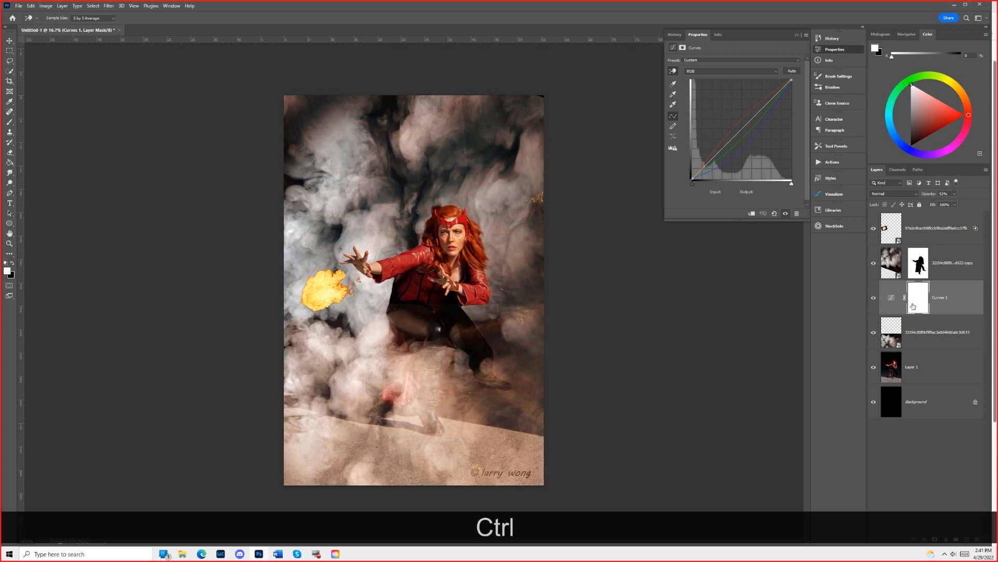
click(892, 304)
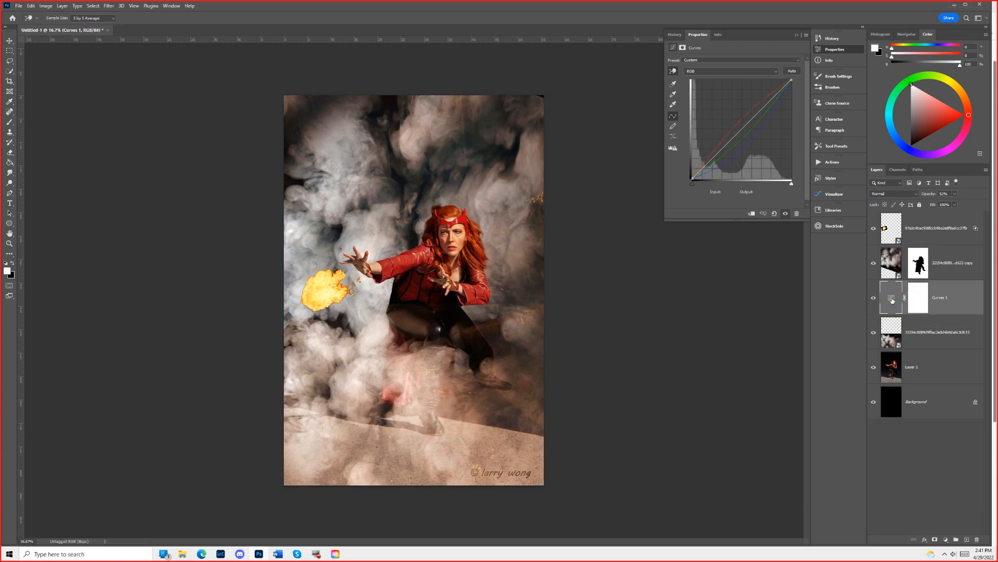
key(ctrl+j)
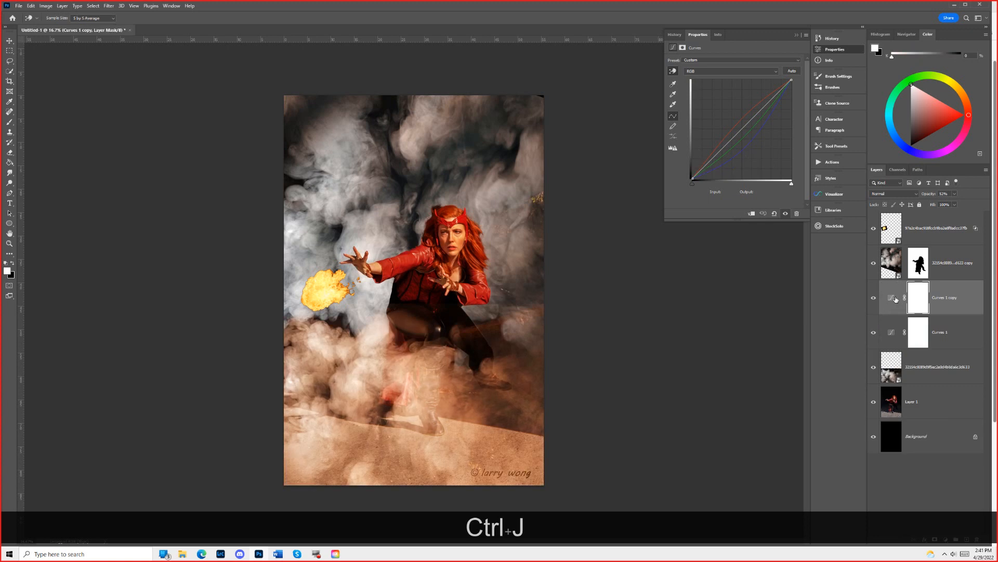
Move the Curves duplicate above the masked smoke copy and clip each Curves layer to the smoke directly beneath it.
drag(888, 298, 907, 260)
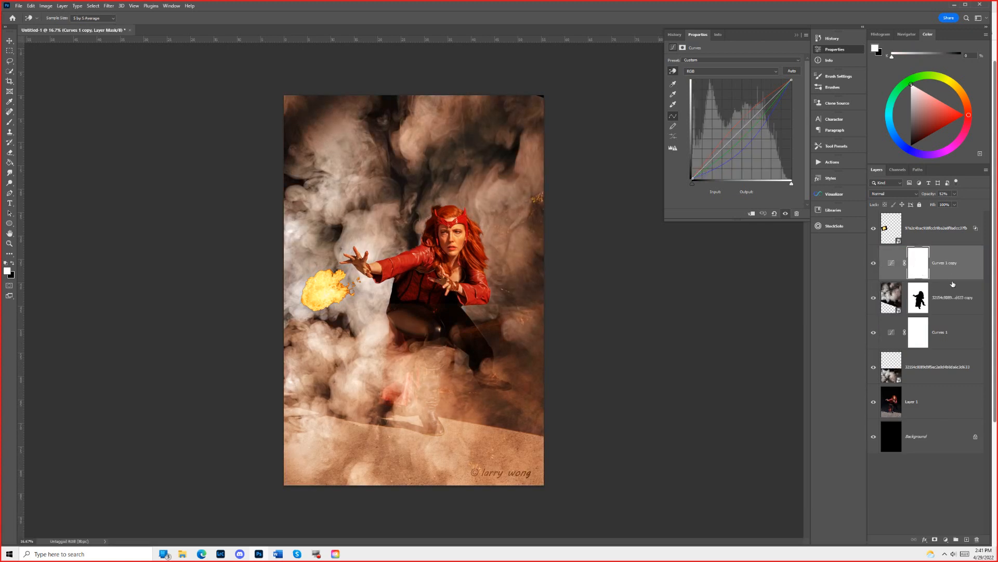
alt+click(954, 280)
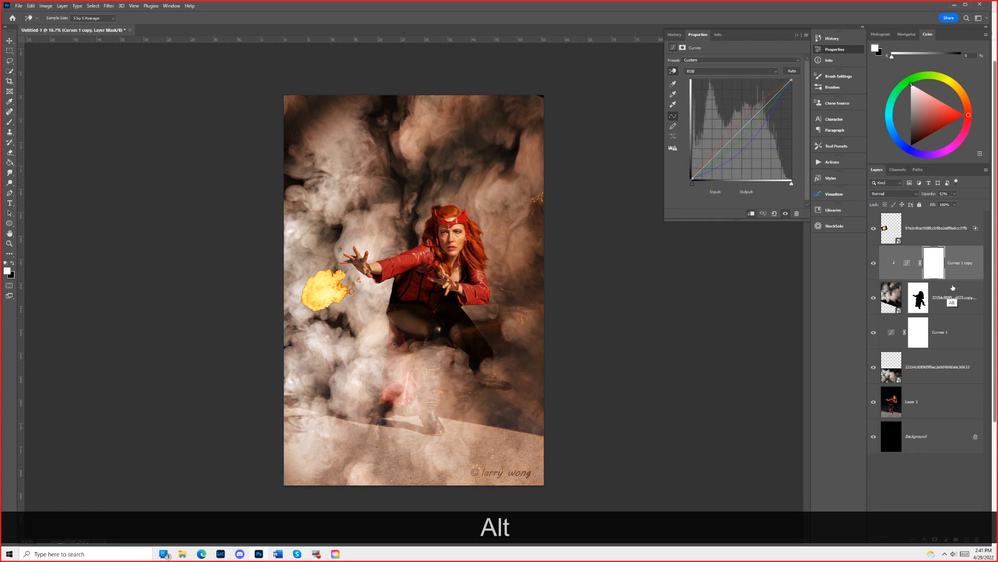
alt+click(954, 349)
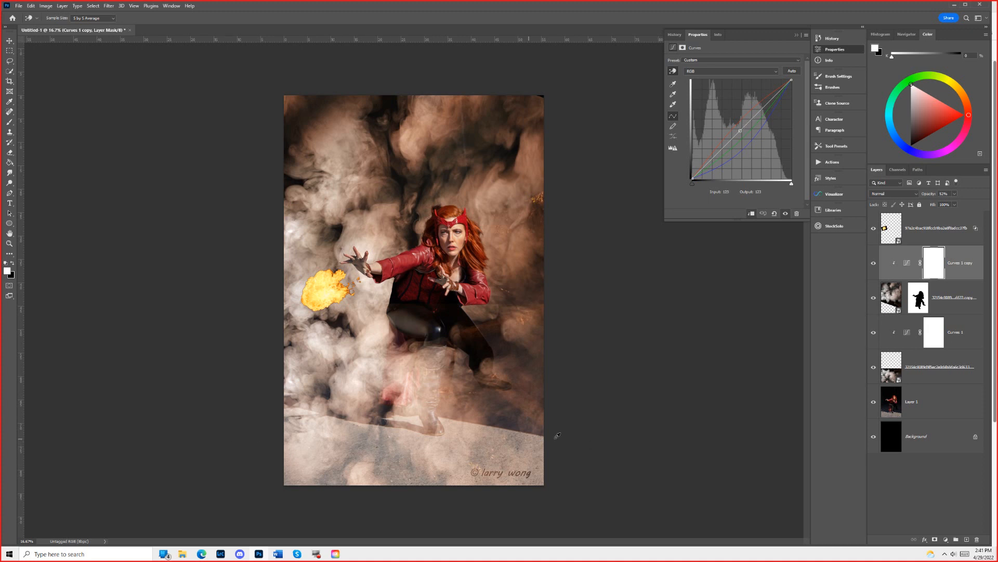
Check Layer 1 in isolation and add a new empty layer directly above it.
alt+click(874, 402)
alt+click(874, 402)
key(v)
click(941, 409)
key(ctrl+shift+n)
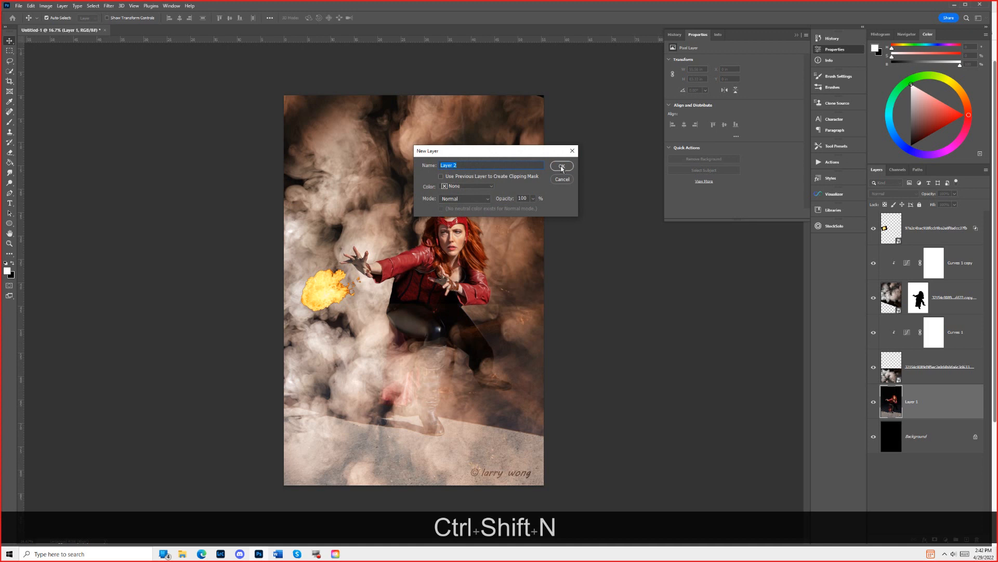
click(562, 166)
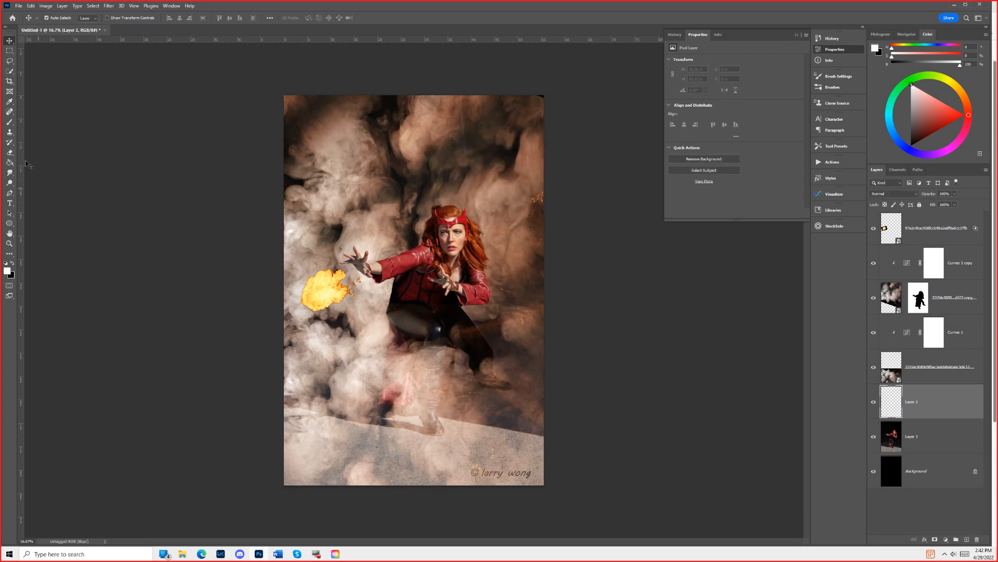
Paint black with the Brush over the pavement and watermark on the new layer, and view that layer alone to check coverage.
click(12, 264)
click(13, 123)
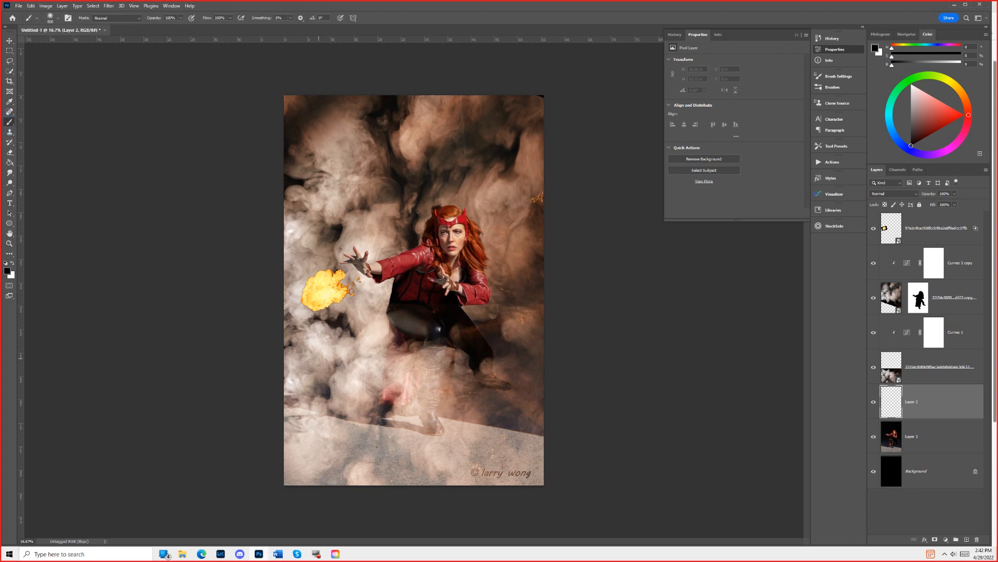
mouse_move(297, 394)
mouse_down()
mouse_move(380, 426)
mouse_move(520, 457)
mouse_move(278, 435)
mouse_move(626, 458)
mouse_up()
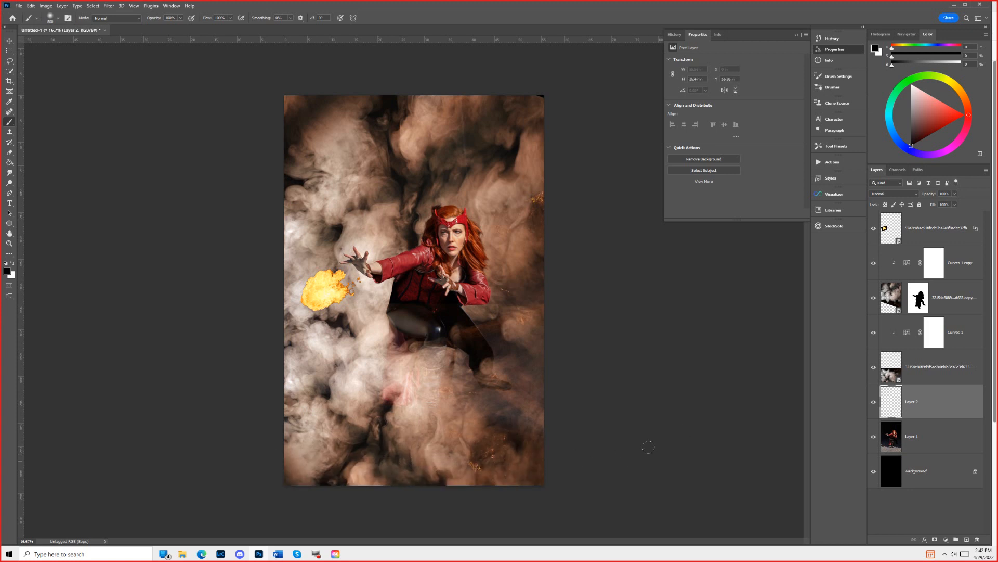
key(alt)
alt+click(874, 402)
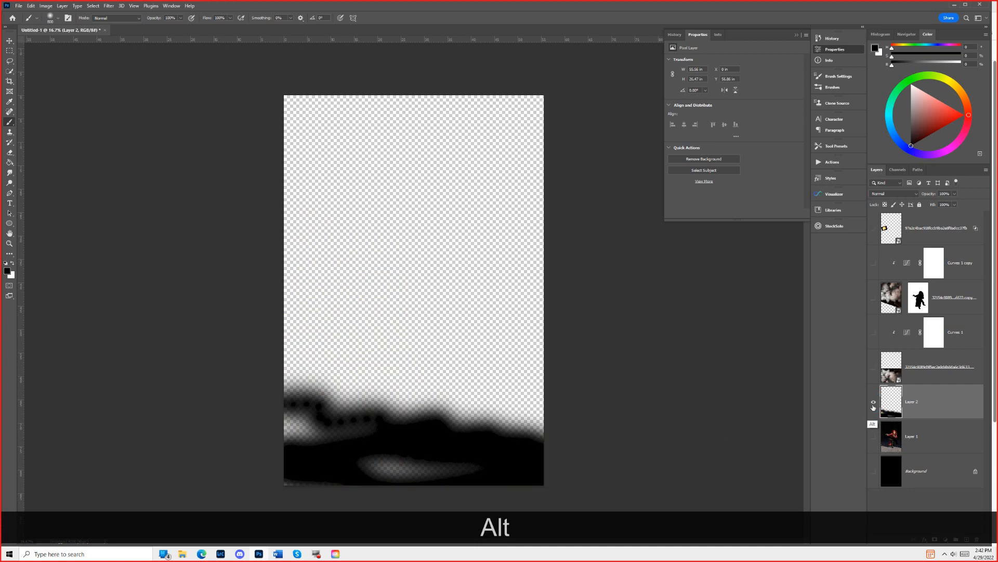
Paint black over the remaining gap at the bottom of Layer 2 and turn Layer 1, the smoke, Curves and fire layers back on.
mouse_move(427, 454)
mouse_down()
mouse_move(447, 462)
mouse_move(389, 466)
mouse_move(331, 453)
mouse_move(259, 414)
mouse_move(370, 446)
mouse_move(271, 420)
mouse_move(437, 480)
mouse_up()
click(873, 437)
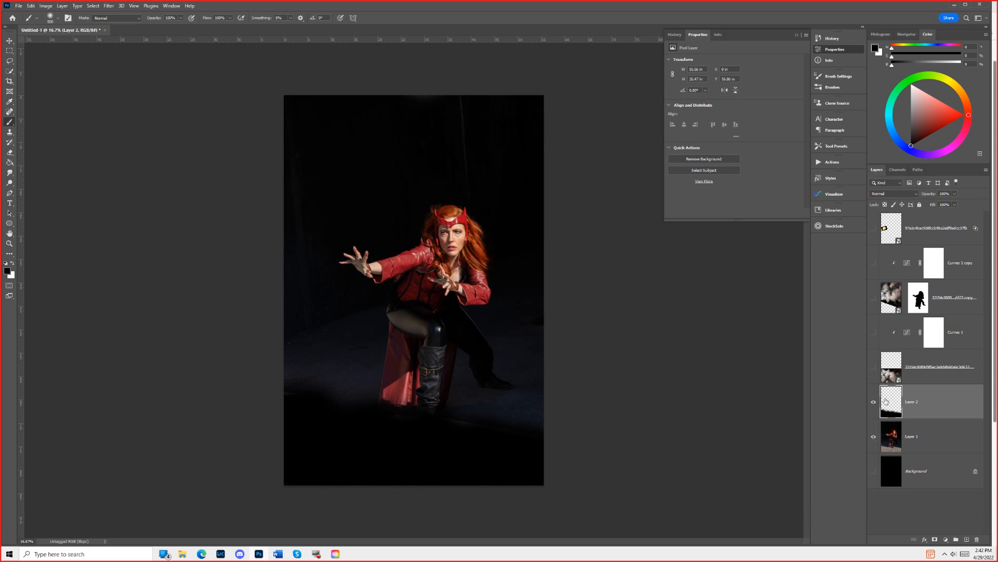
drag(874, 228, 871, 274)
click(874, 366)
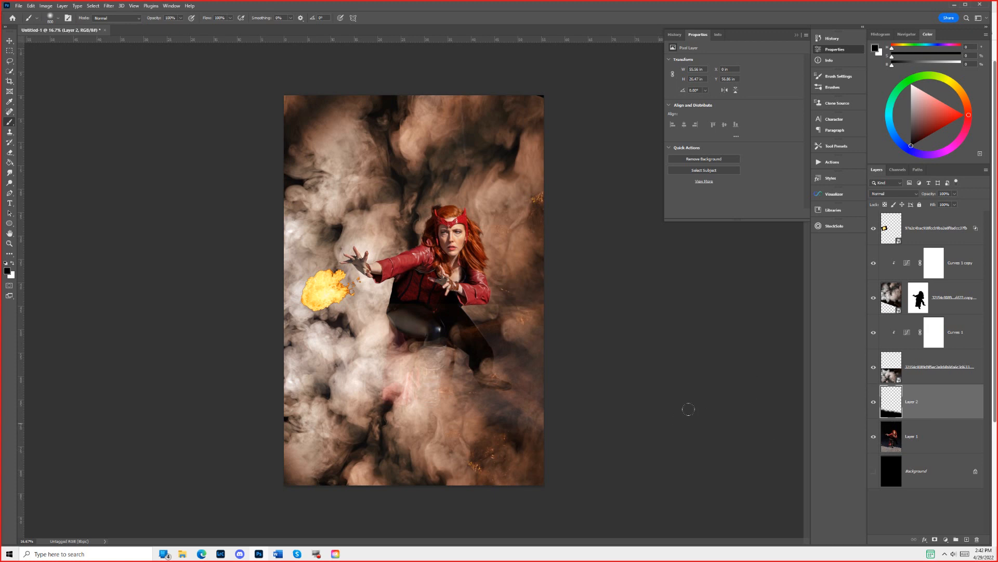
Enlarge and rotate the fire element and place it right beside the figure's outstretched hand.
click(891, 233)
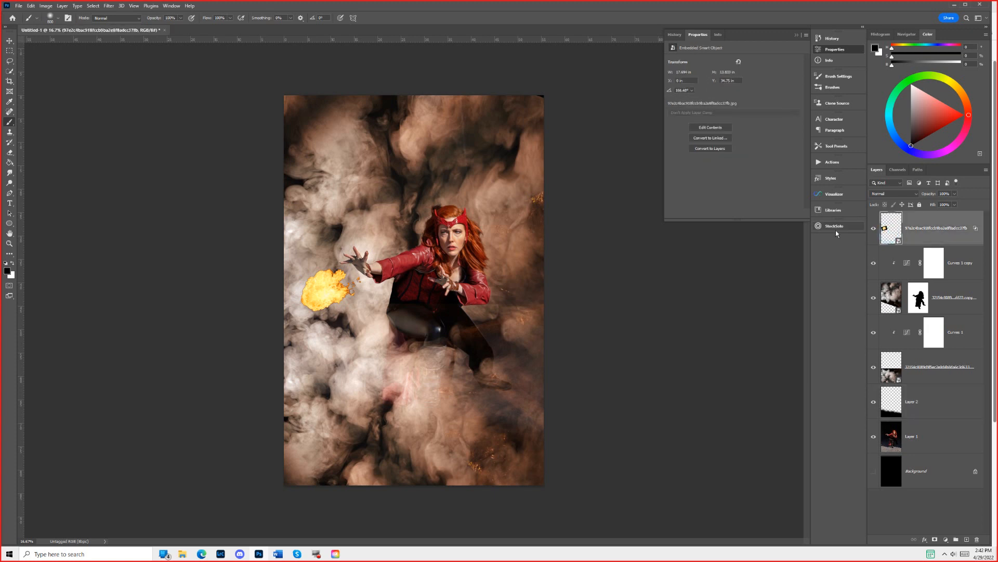
key(ctrl+t)
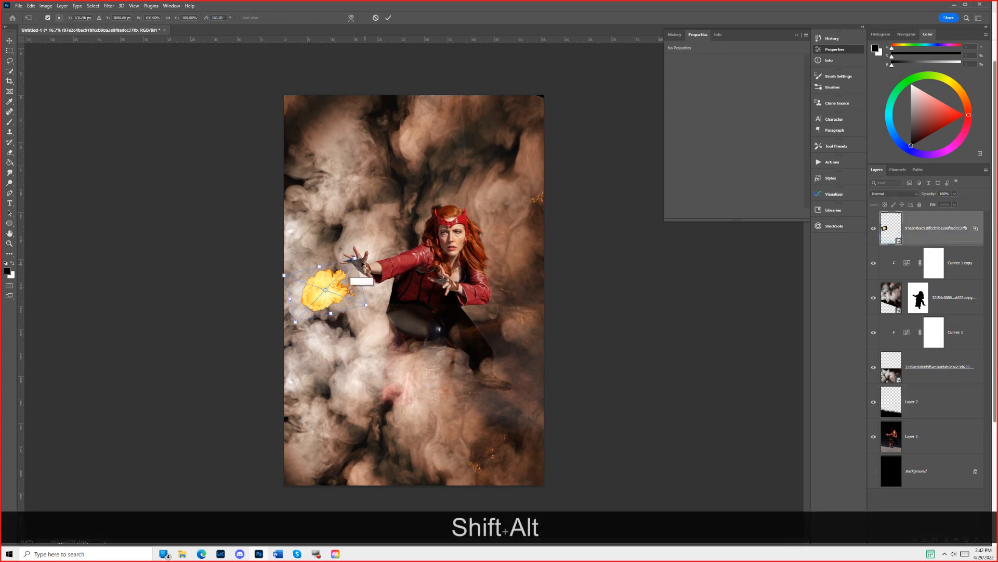
drag(356, 259, 417, 227)
mouse_move(365, 277)
mouse_down()
mouse_move(318, 290)
mouse_move(356, 282)
mouse_up()
drag(213, 257, 250, 270)
drag(367, 311, 347, 303)
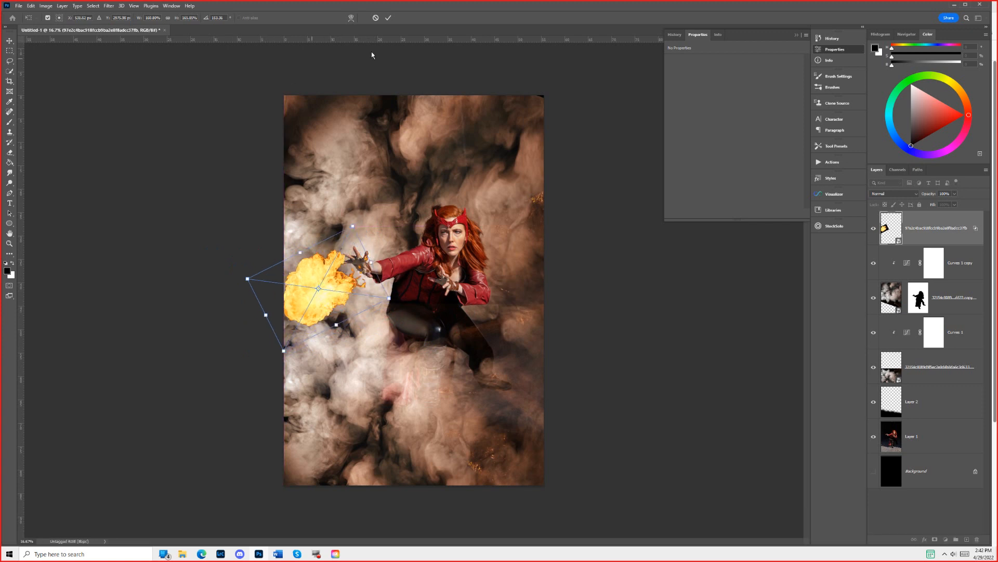
click(388, 18)
Add a new empty layer directly above Layer 1.
key(b)
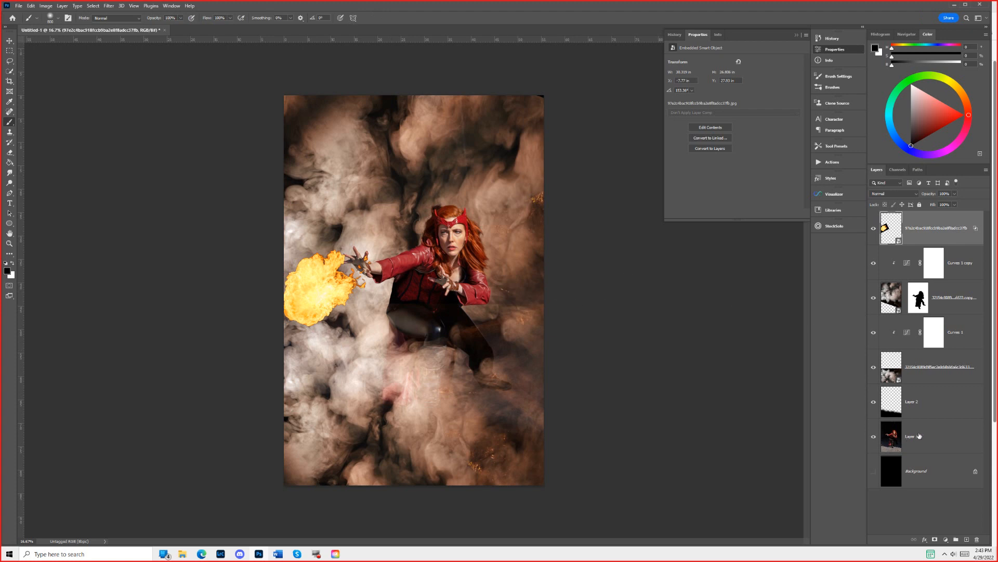
click(944, 435)
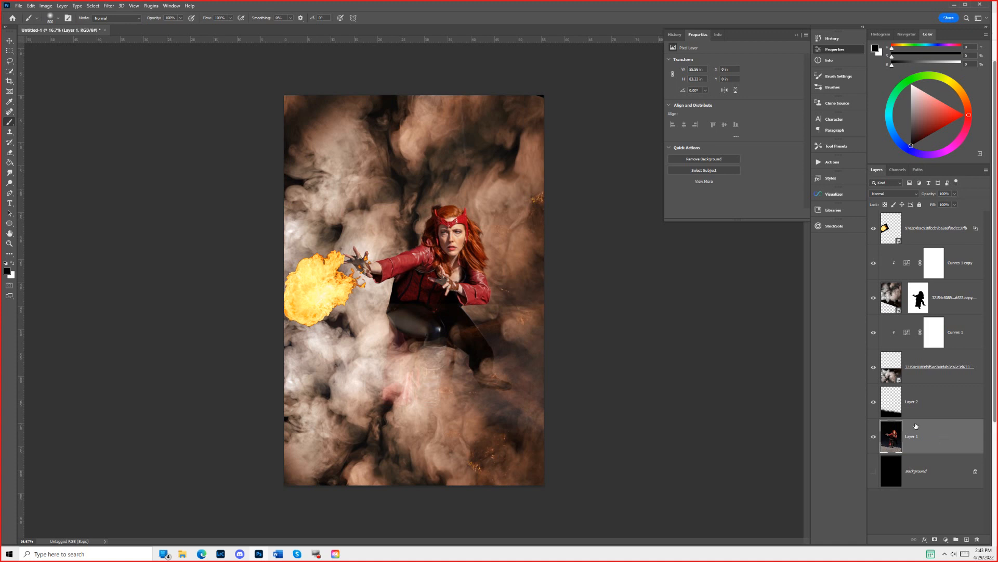
key(ctrl+shift+n)
key(Return)
Switch to the Brush and sample an orange-yellow from the fire as the foreground colour.
key(w)
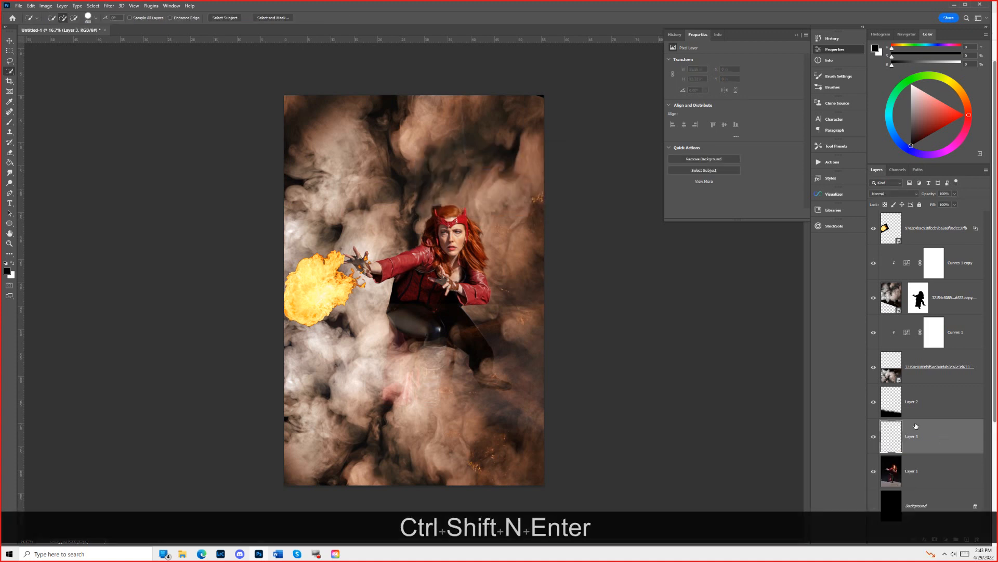
key(alt)
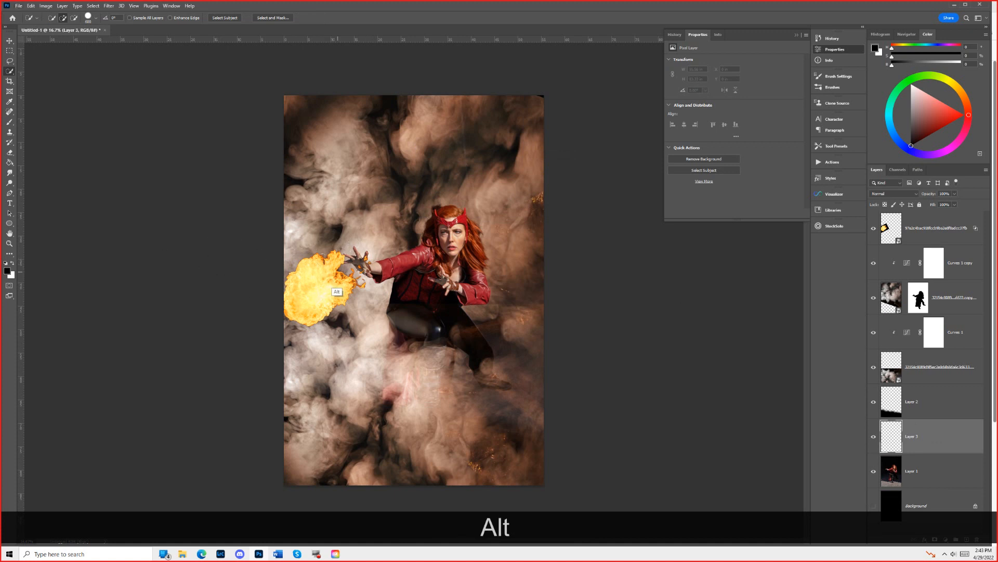
click(11, 123)
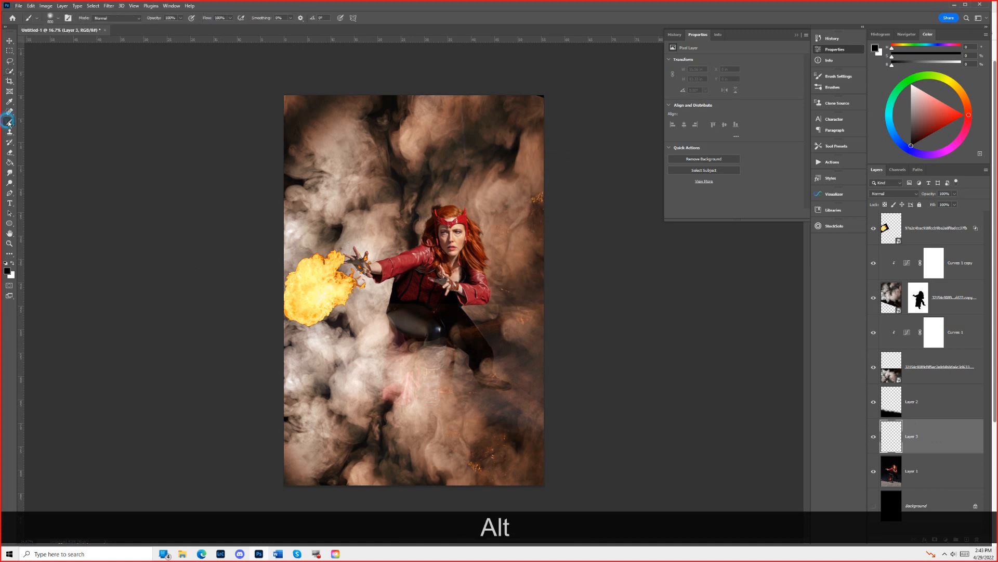
key(alt)
key(alt)
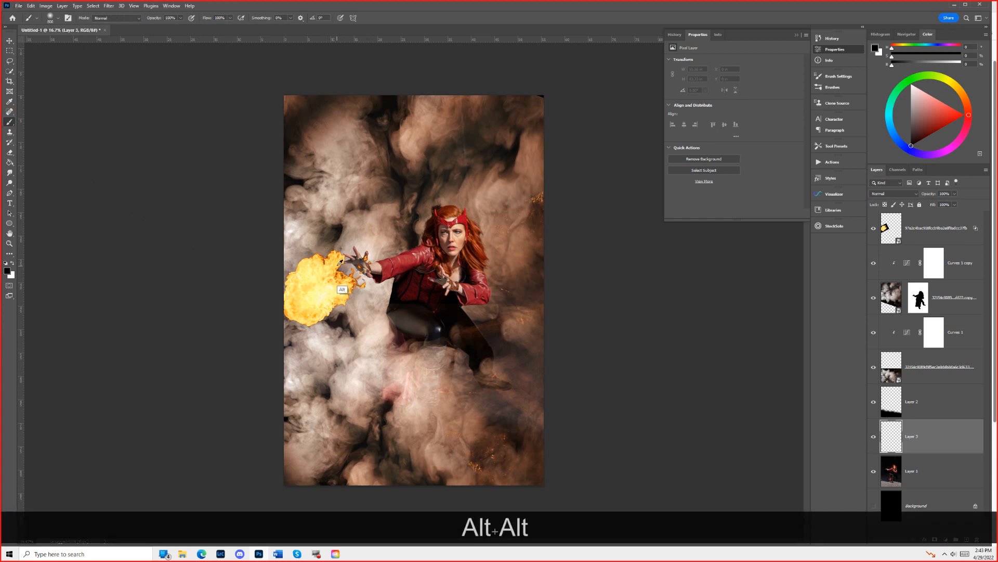
alt+click(309, 285)
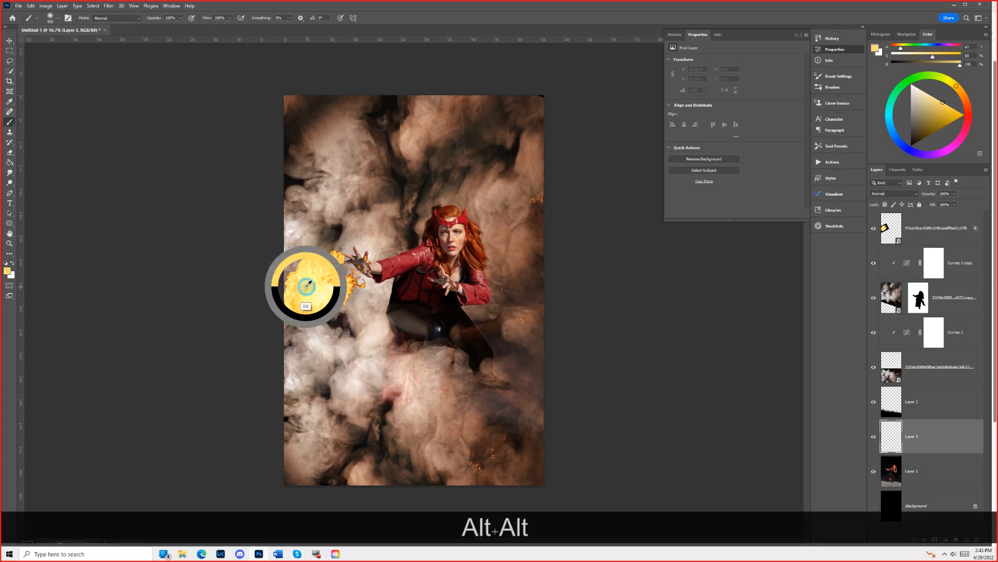
alt+click(312, 287)
alt+click(295, 304)
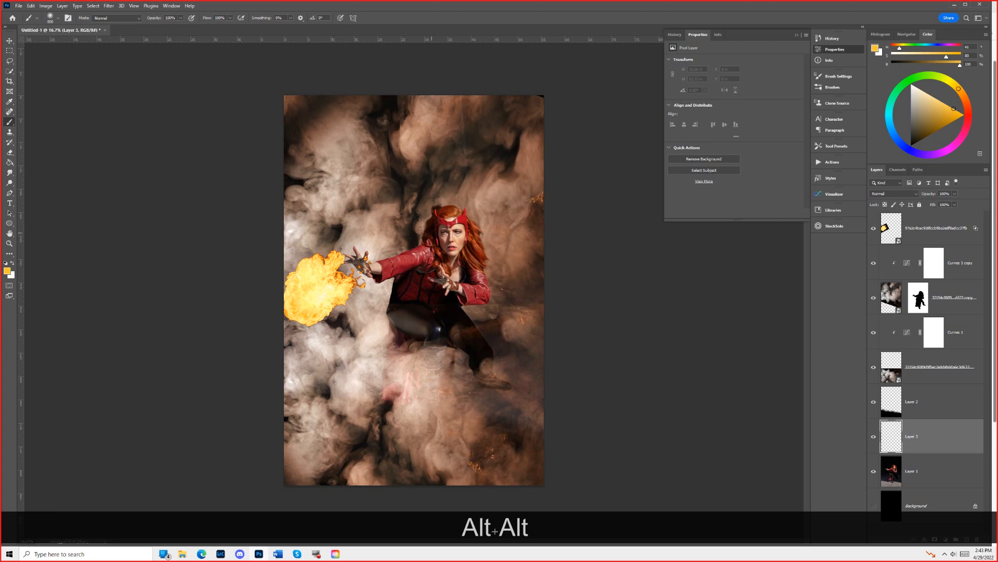
Paint the sampled colour over the figure's face, arms and upper body on Layer 3 and set its blend mode to Color.
mouse_move(423, 223)
mouse_down()
mouse_move(445, 243)
mouse_move(442, 227)
mouse_move(437, 252)
mouse_up()
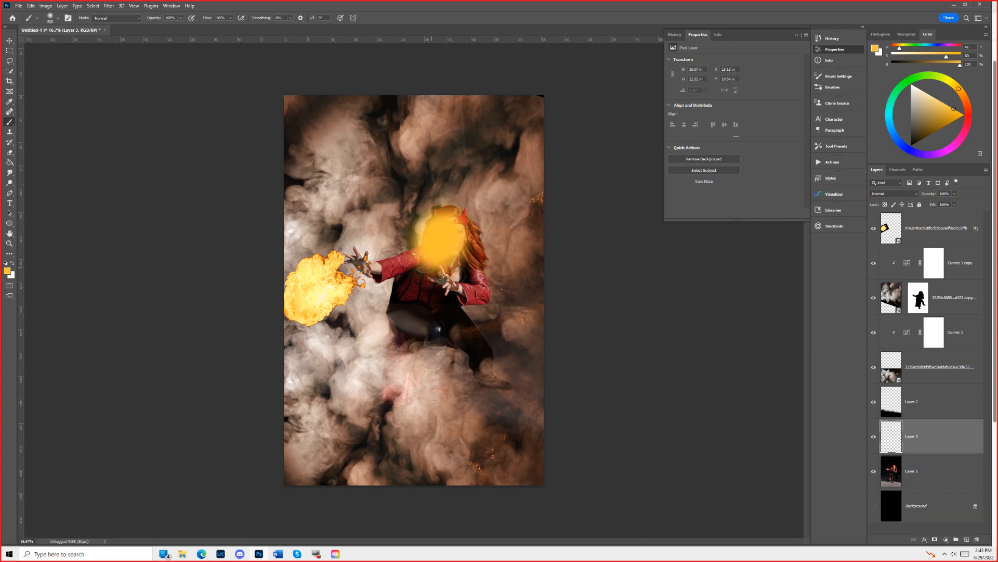
mouse_move(364, 263)
mouse_down()
mouse_move(382, 267)
mouse_move(349, 256)
mouse_move(411, 254)
mouse_move(429, 241)
mouse_move(451, 276)
mouse_up()
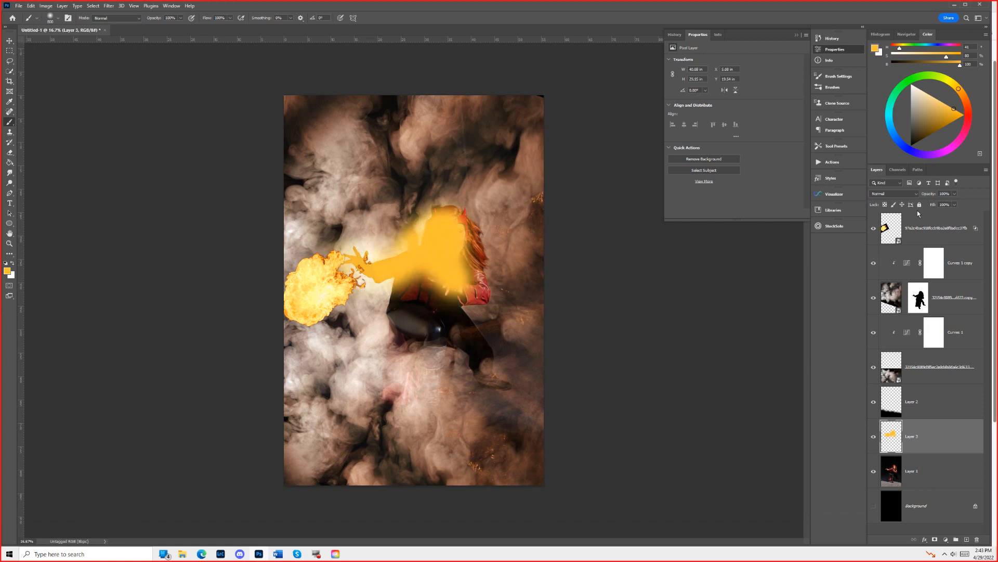
click(890, 200)
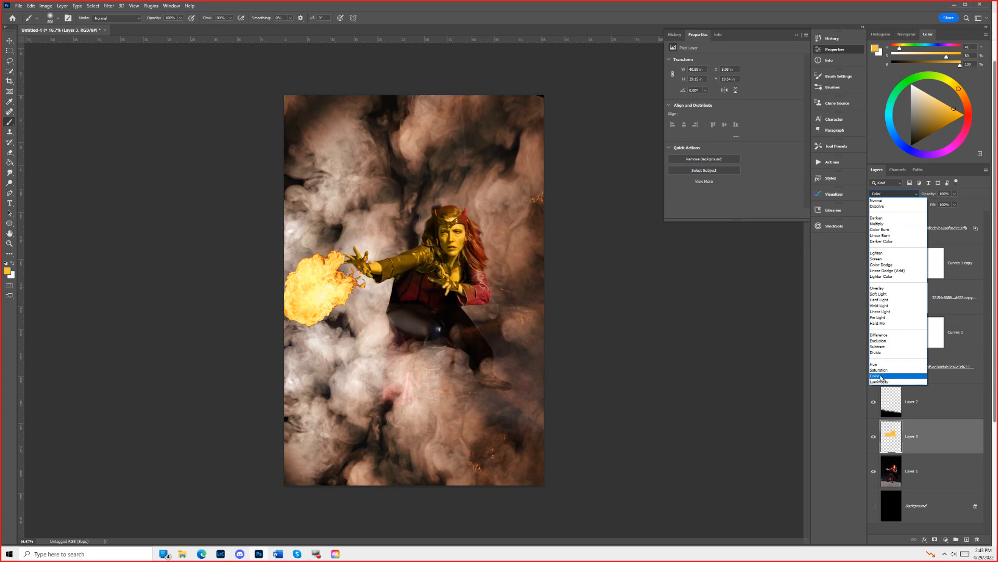
click(885, 377)
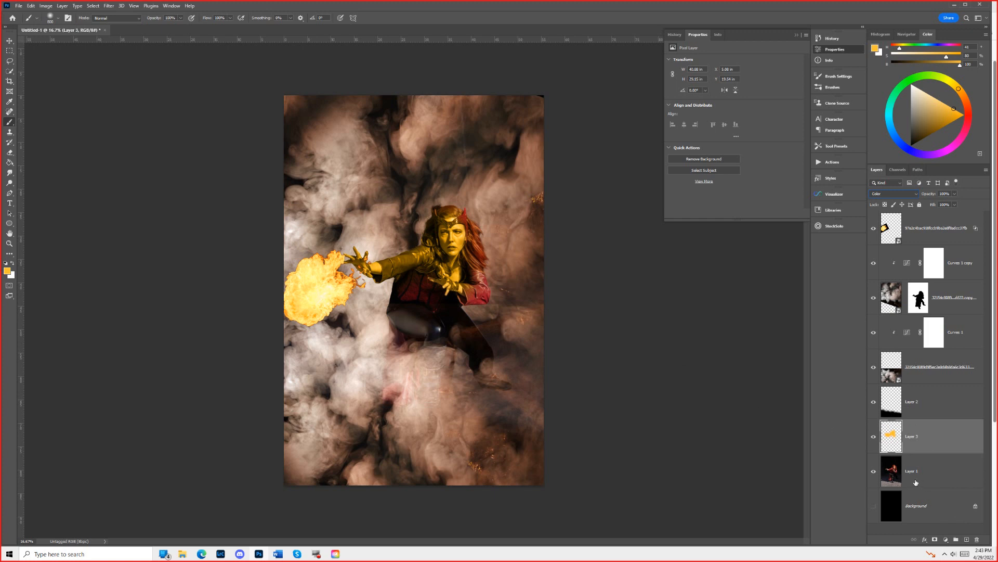
Add a Curves adjustment clipped to Layer 3 and raise the midtones of its Red curve.
click(945, 540)
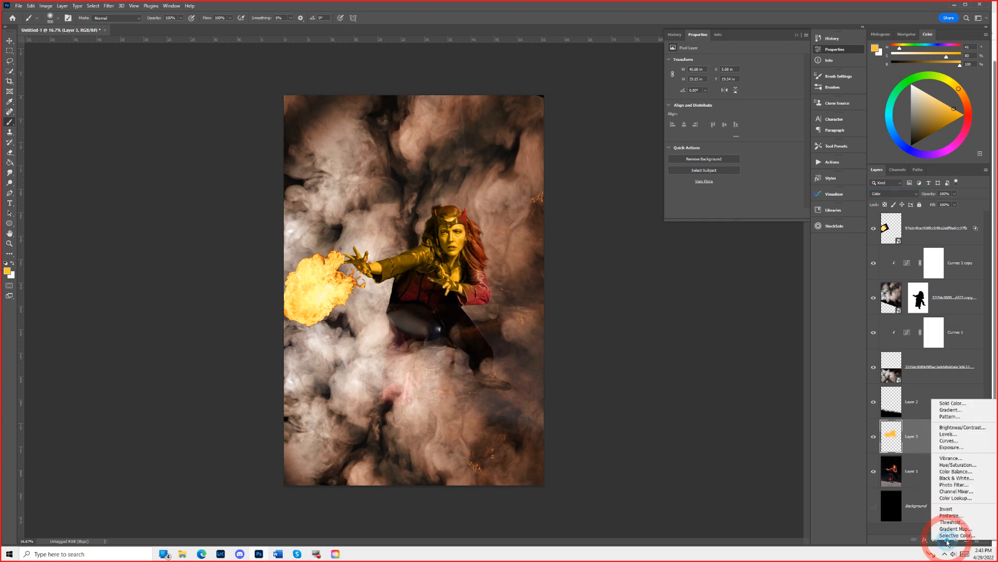
click(961, 441)
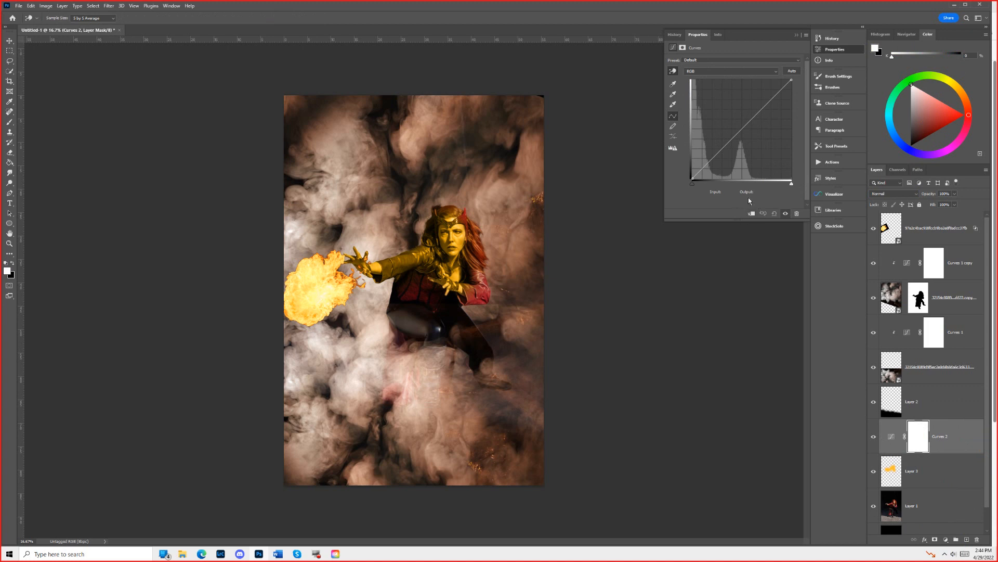
click(751, 214)
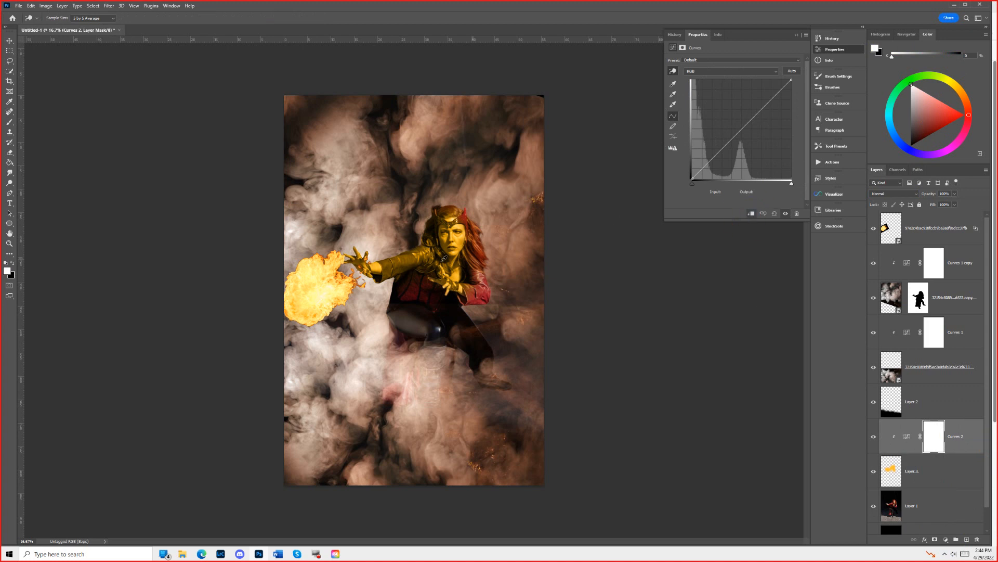
click(717, 72)
click(710, 82)
drag(757, 119, 730, 109)
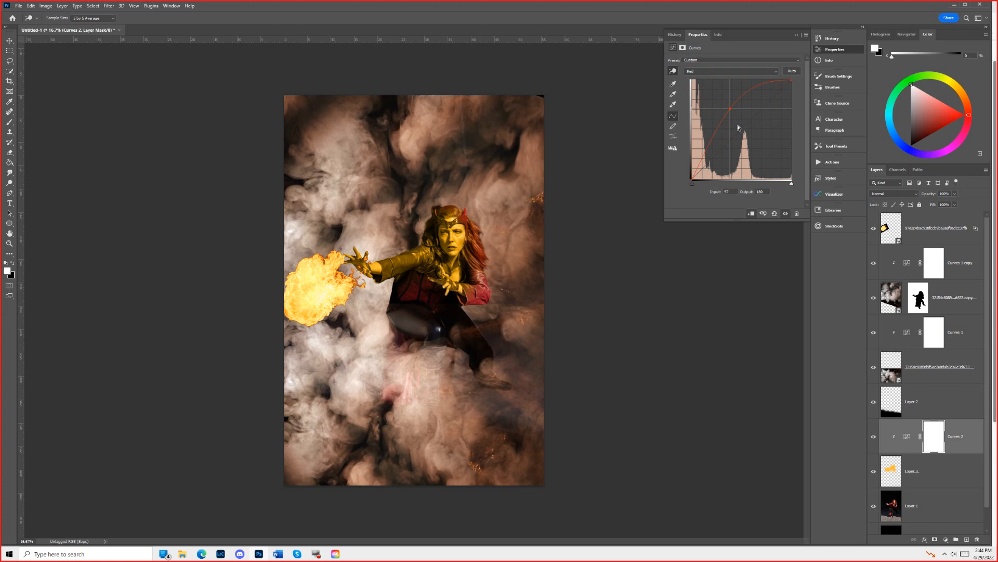
Lower the midtones of the RGB curve in Curves 2 to darken the tint.
click(705, 73)
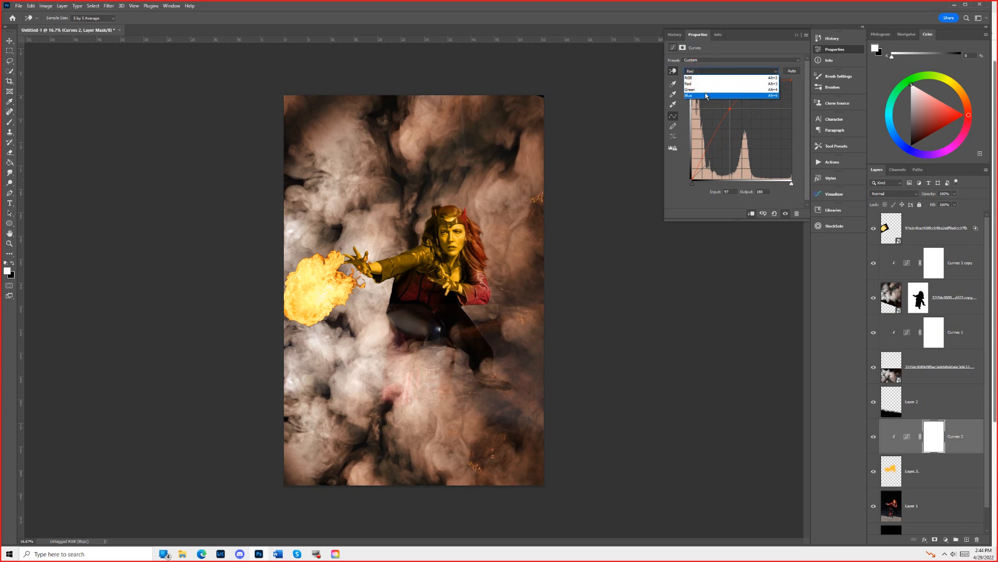
click(705, 77)
click(723, 107)
mouse_move(747, 128)
mouse_down()
mouse_move(730, 116)
mouse_move(756, 135)
mouse_up()
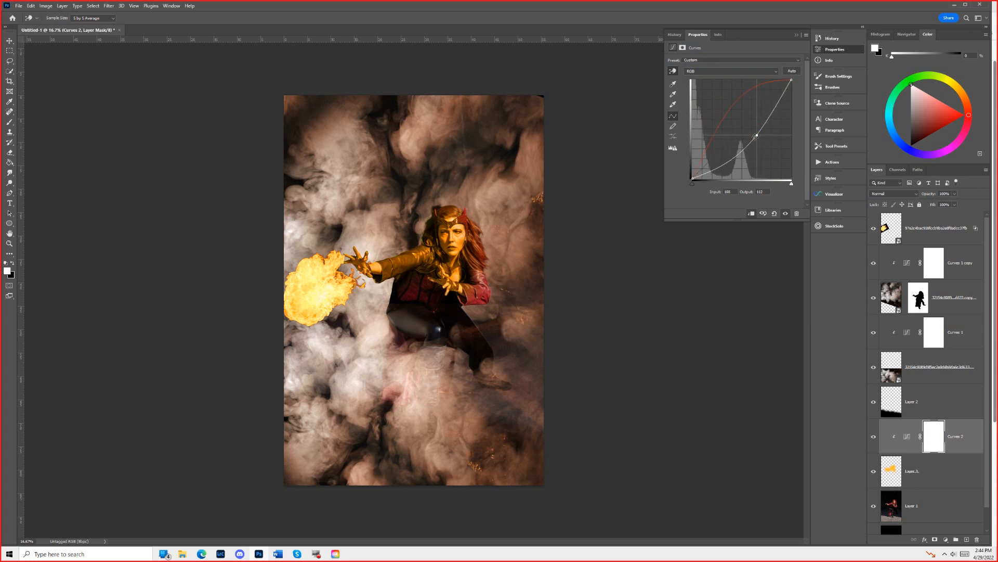
Lower the Green curve slightly in Curves 2 to shift the tint from yellow towards orange.
click(706, 73)
click(704, 96)
mouse_move(749, 123)
mouse_down()
mouse_move(727, 111)
mouse_move(753, 114)
mouse_move(736, 102)
mouse_move(757, 122)
mouse_up()
click(714, 71)
click(713, 88)
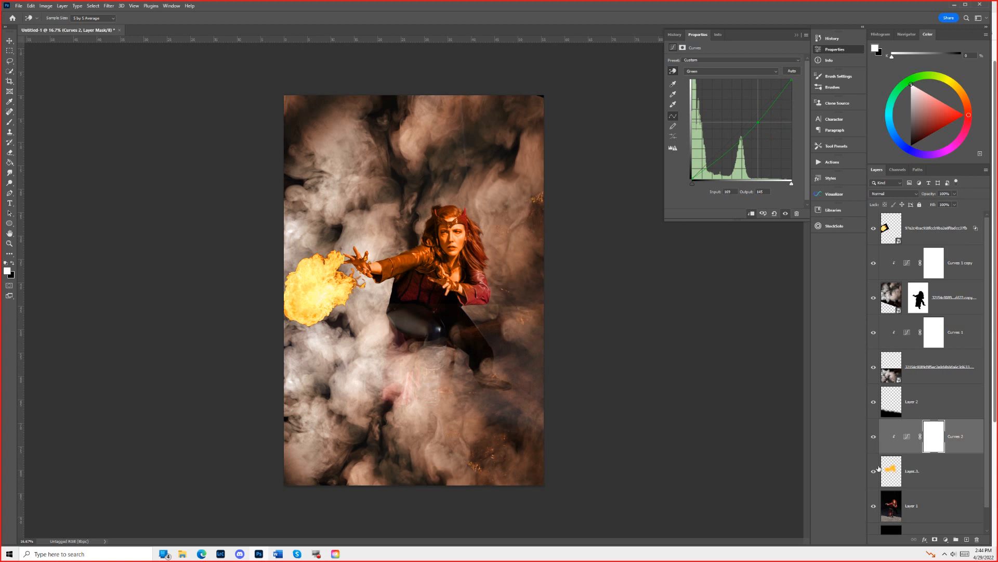
Compare the figure with the Layer 3 tint hidden and shown.
click(873, 471)
click(873, 471)
click(873, 476)
click(873, 474)
click(935, 539)
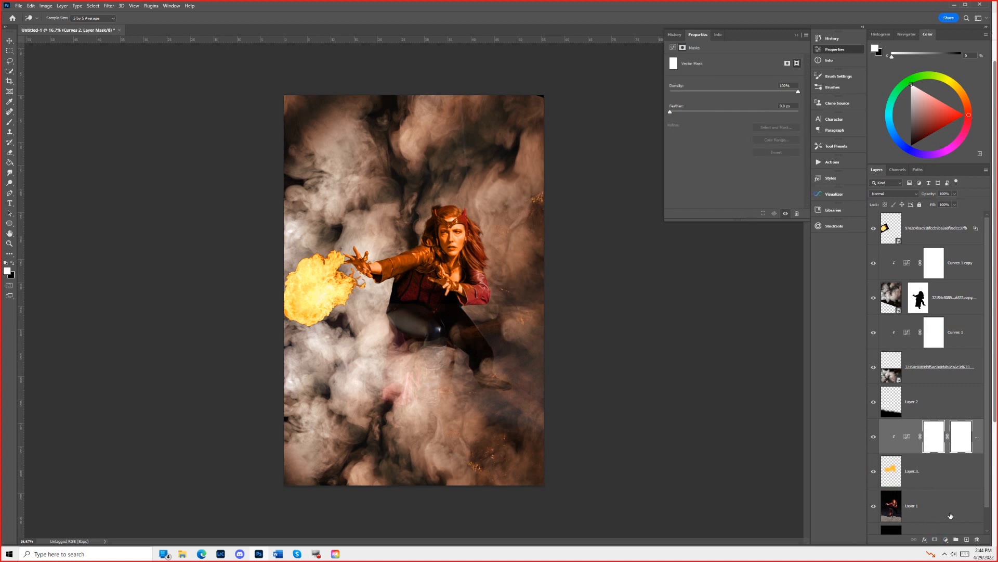
key(ctrl)
key(ctrl+z)
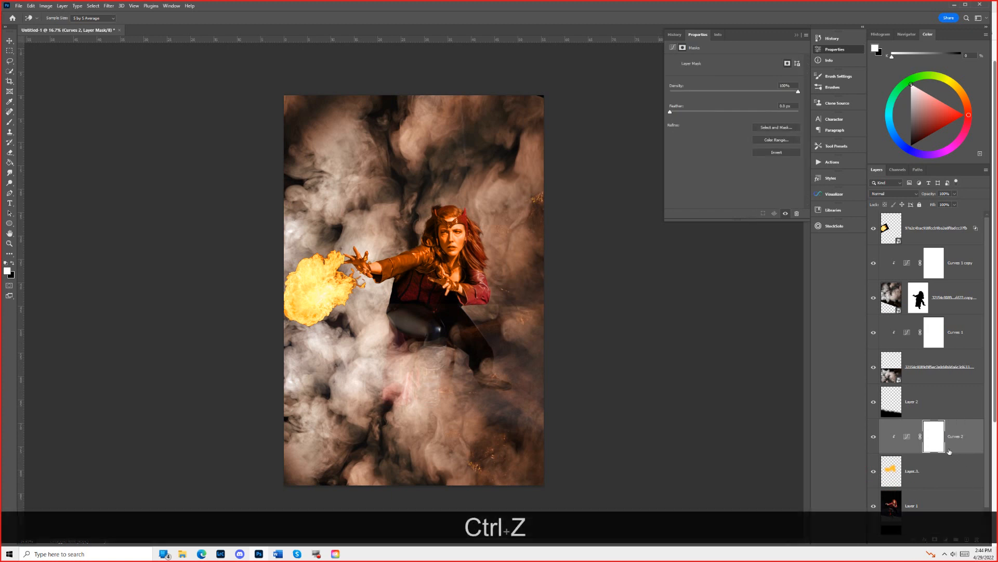
Add a layer mask to Layer 3 and set up the Brush with black at 6% opacity.
click(932, 472)
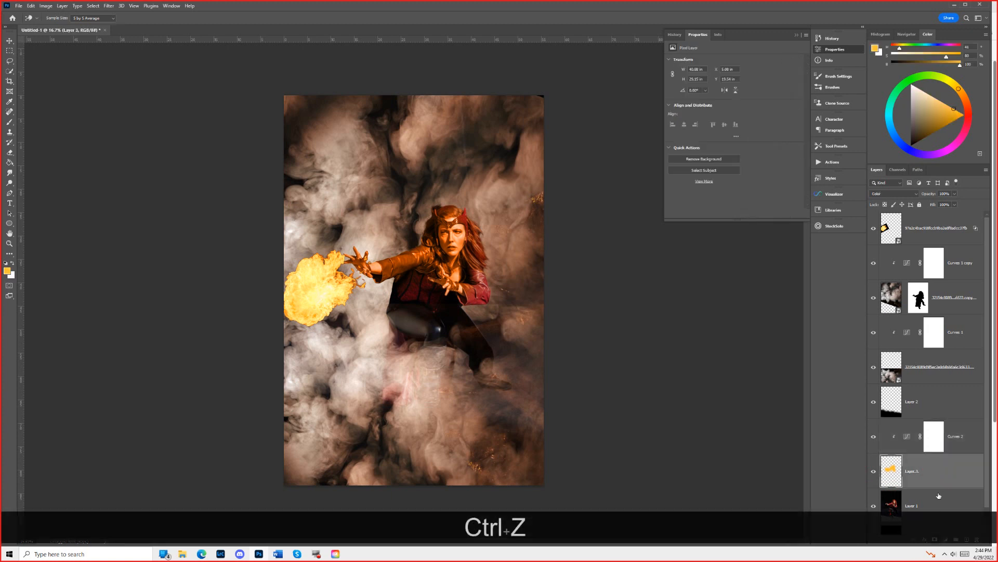
click(935, 539)
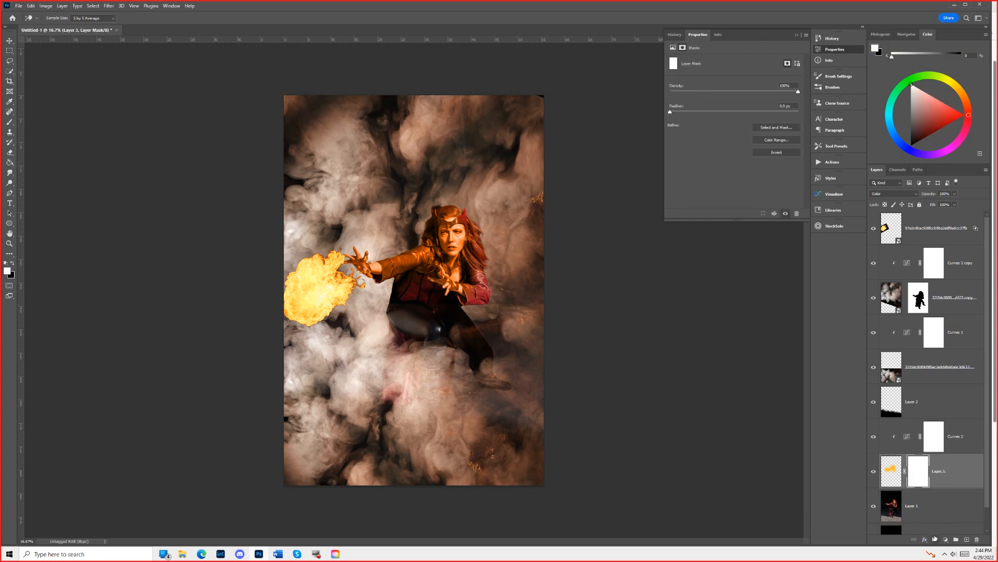
click(13, 265)
click(10, 122)
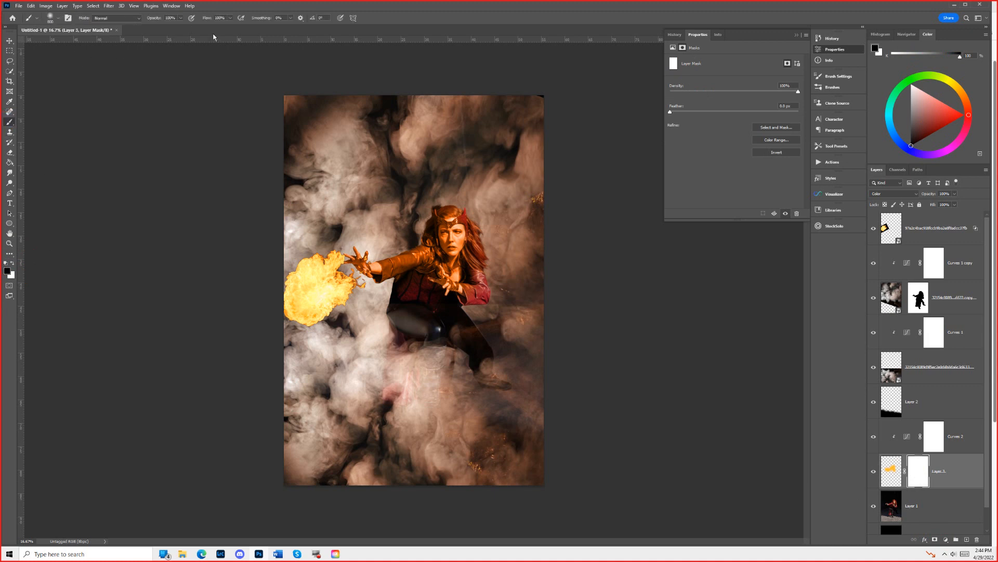
drag(167, 17, 118, 58)
Paint soft grey over the face and hair area on Layer 3's mask while viewing the mask alone, and return to the composite.
alt+click(917, 474)
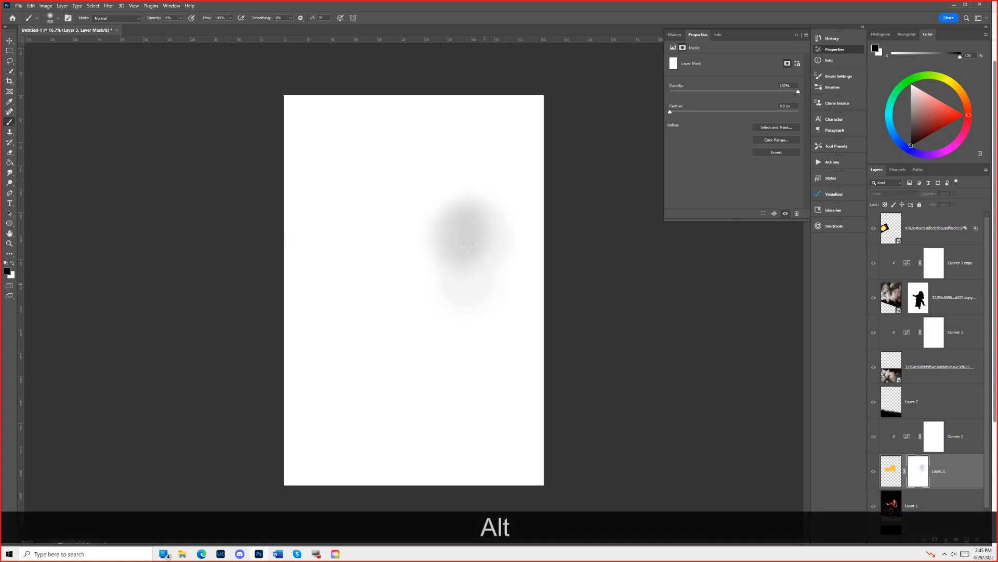
drag(445, 213, 443, 247)
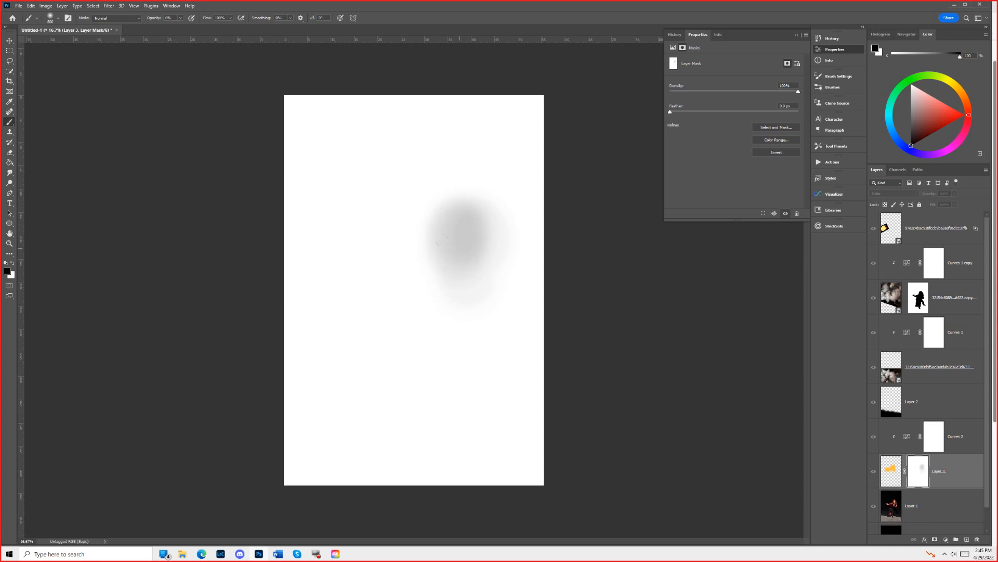
alt+click(917, 472)
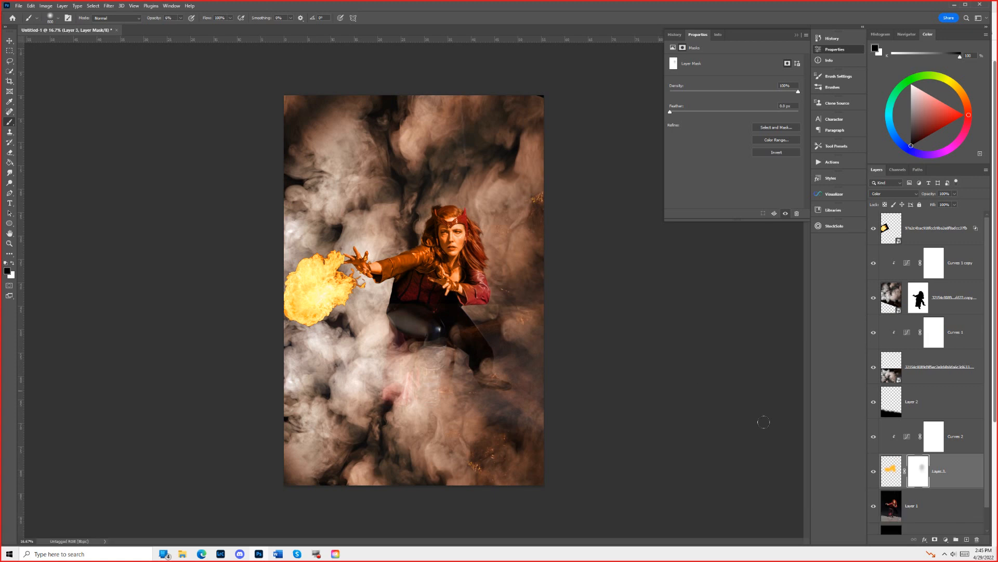
Compare the tint on the figure with Layer 3's mask disabled and enabled.
shift+click(917, 475)
shift+click(917, 475)
shift+click(916, 476)
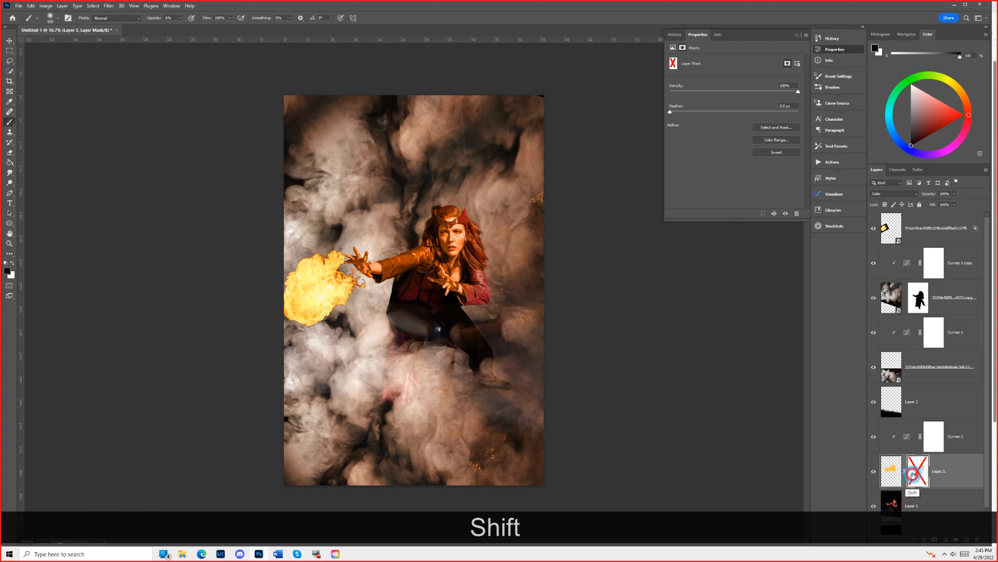
shift+click(913, 477)
shift+click(913, 476)
shift+click(916, 478)
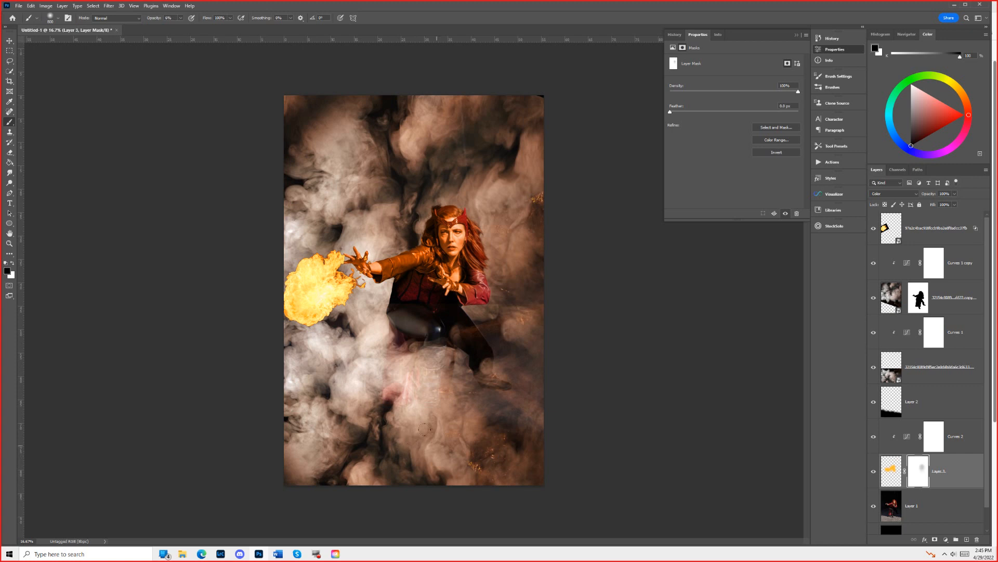
Duplicate the fire layer, shrink the copy to about 100% scale, and place it below the figure's bent-arm hand.
click(892, 225)
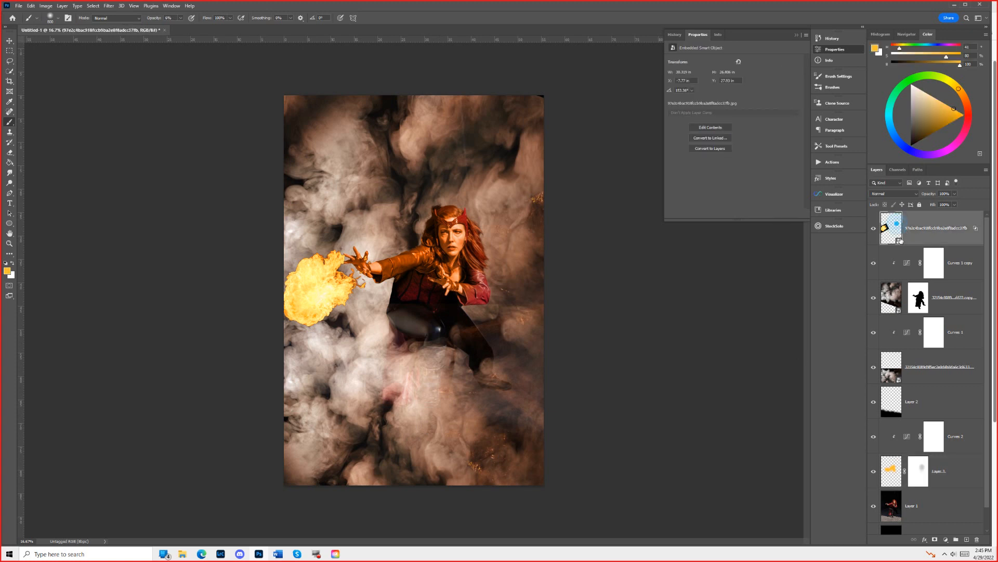
key(ctrl+y)
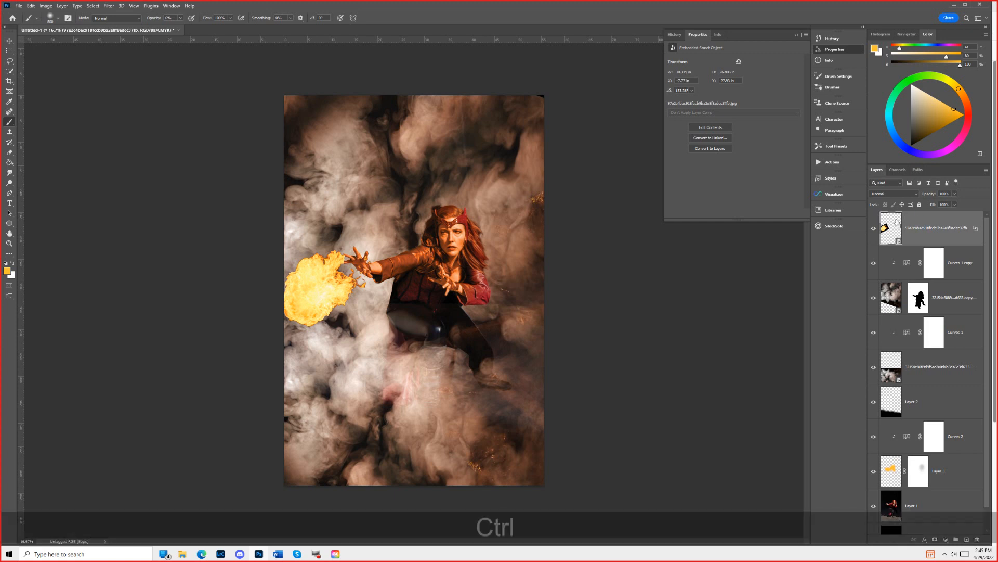
key(ctrl+j)
key(ctrl+t)
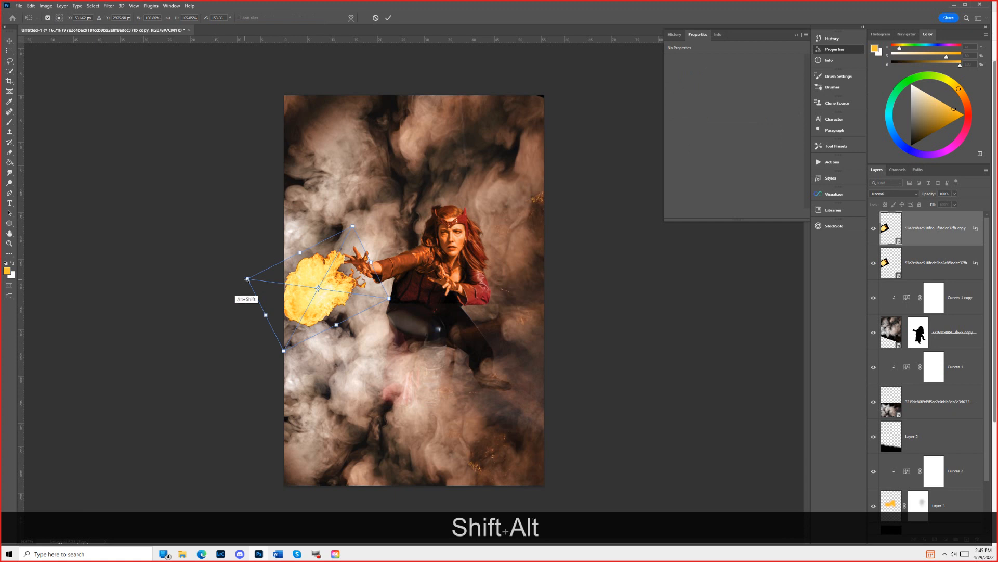
drag(317, 288, 421, 313)
drag(342, 298, 417, 318)
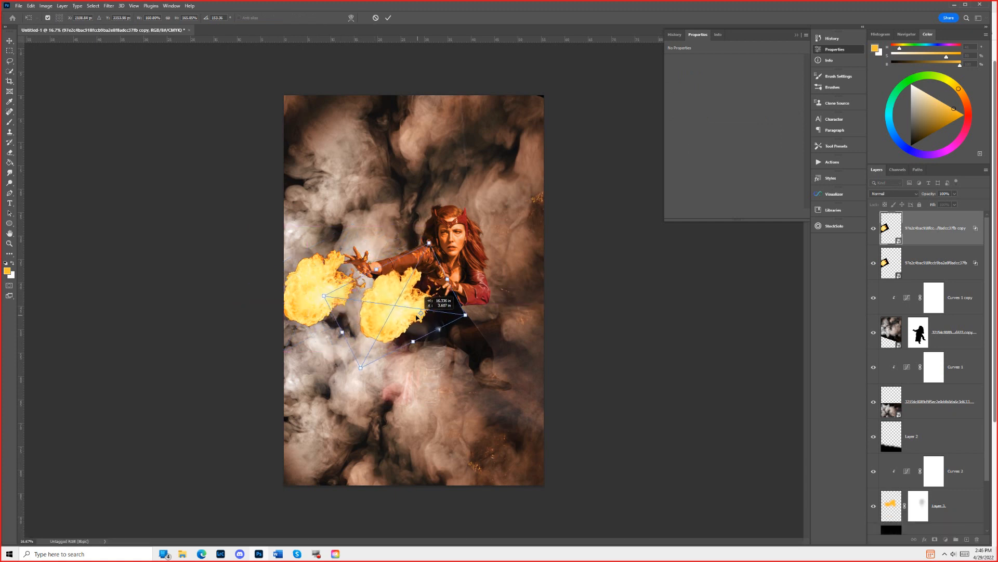
drag(322, 298, 360, 302)
drag(419, 308, 427, 304)
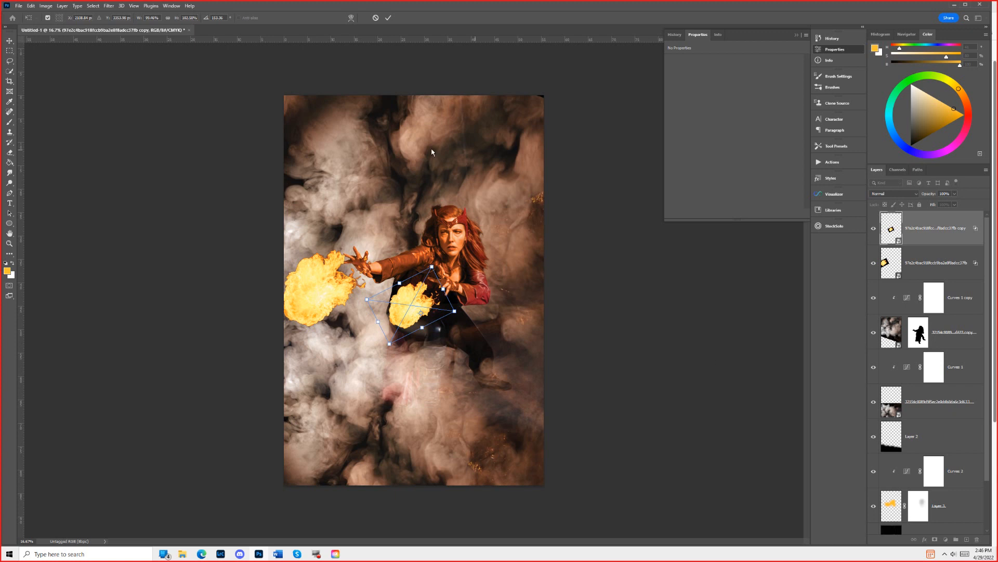
click(389, 18)
key(b)
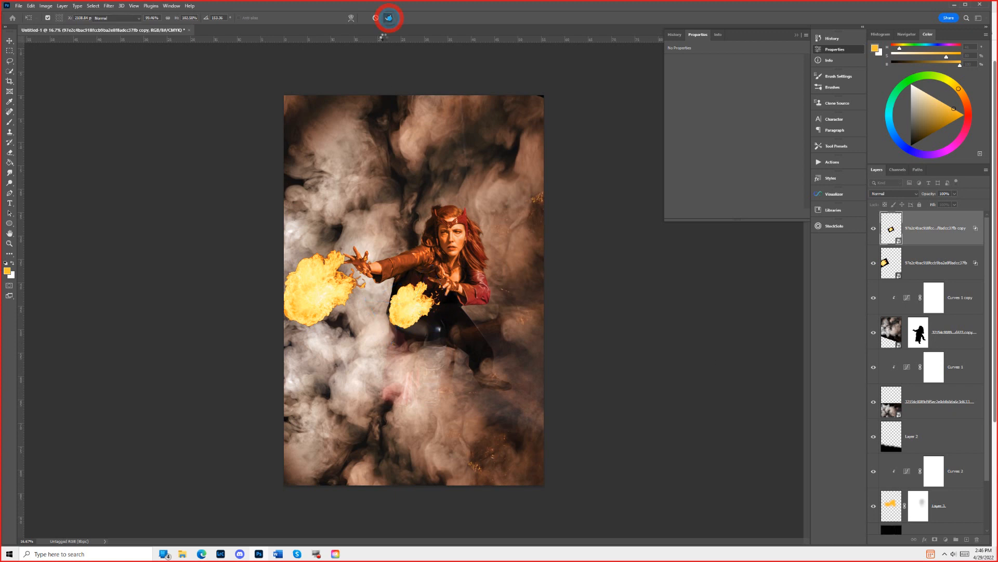
right_click(414, 304)
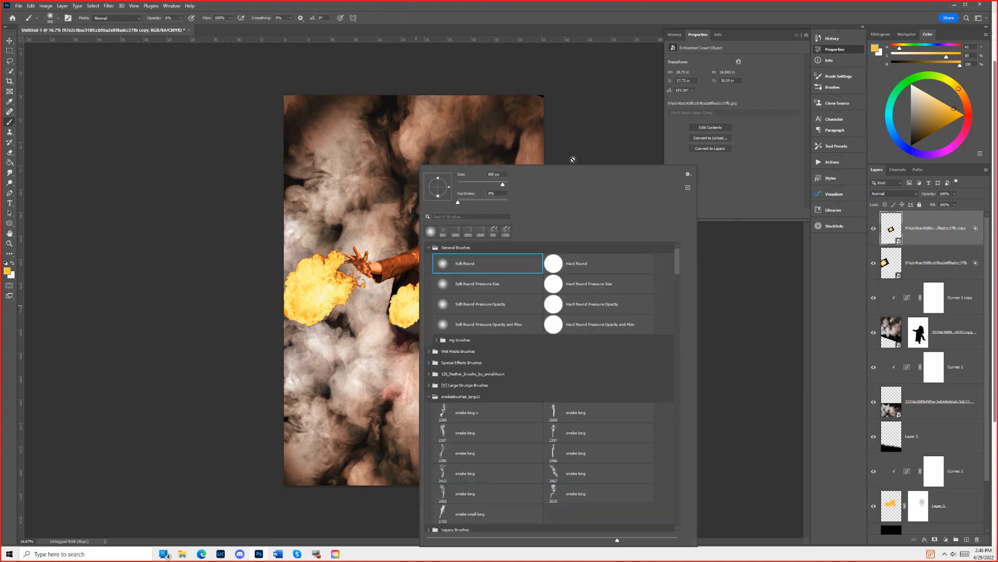
click(589, 127)
click(498, 193)
click(492, 207)
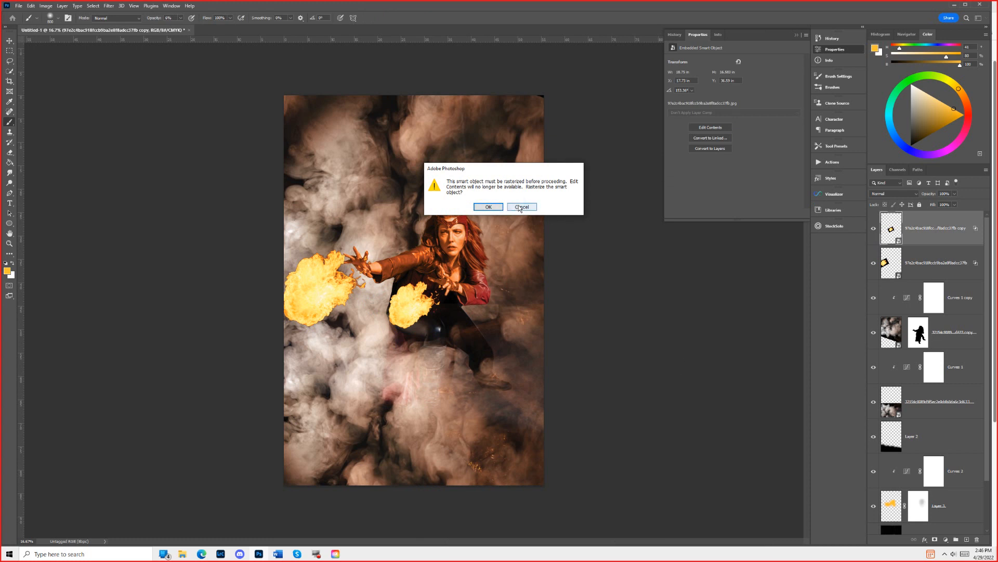
Warp the smaller fire copy, stretching its rounded end diagonally down and away from the near hand.
key(ctrl+t)
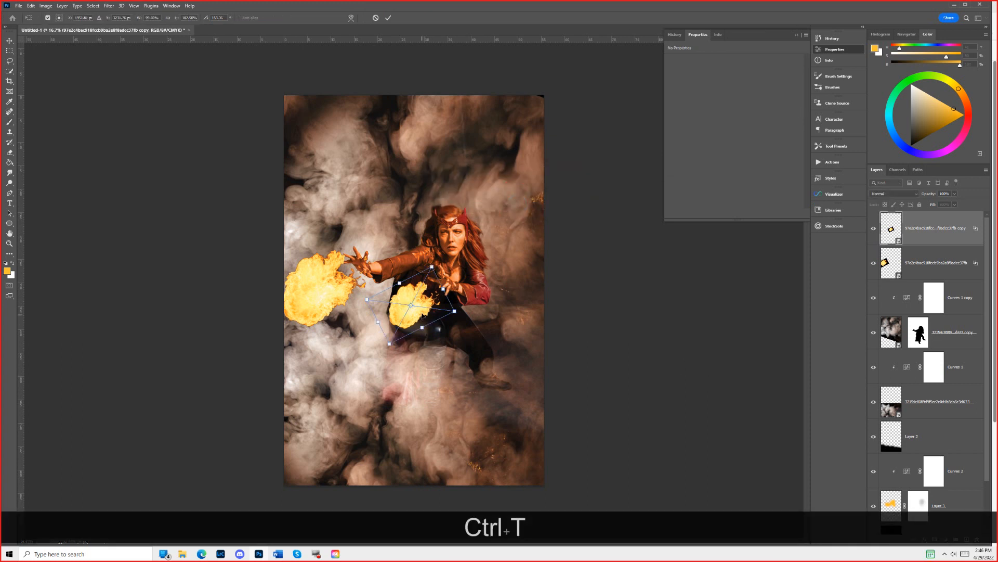
right_click(422, 315)
click(448, 397)
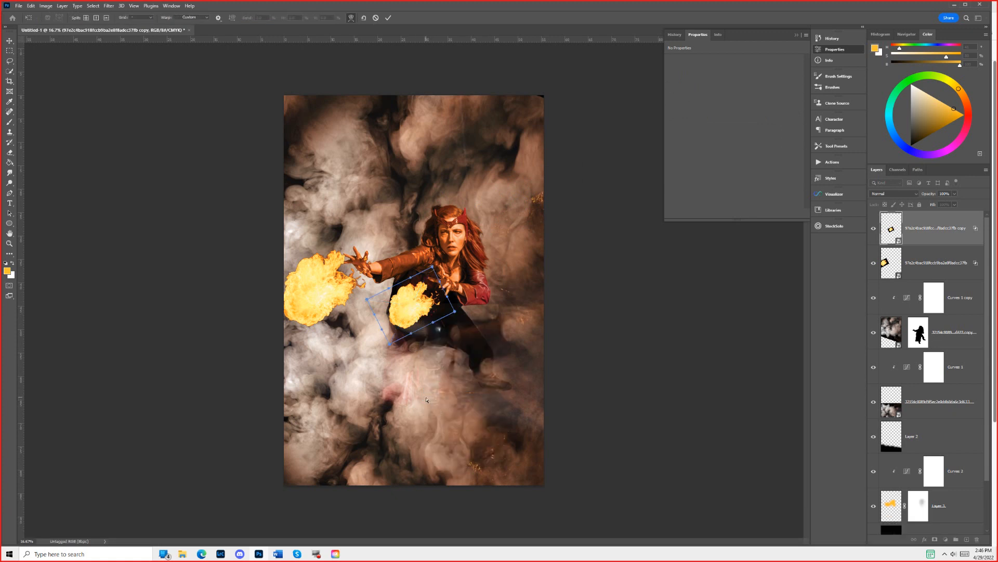
key(ctrl+equal)
key(ctrl+equal)
key(ctrl+equal)
key(ctrl+equal)
key(ctrl+equal)
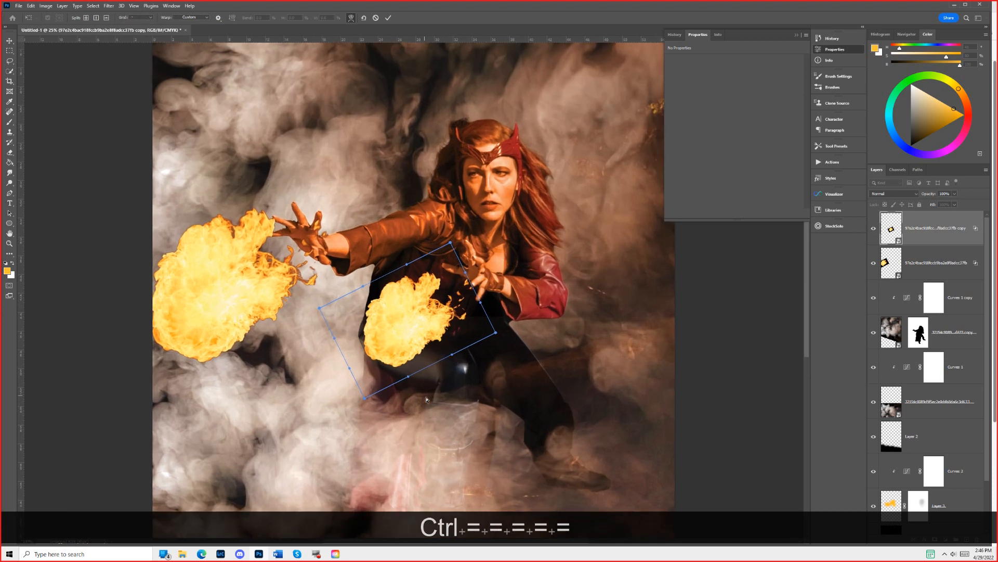
key(ctrl+equal)
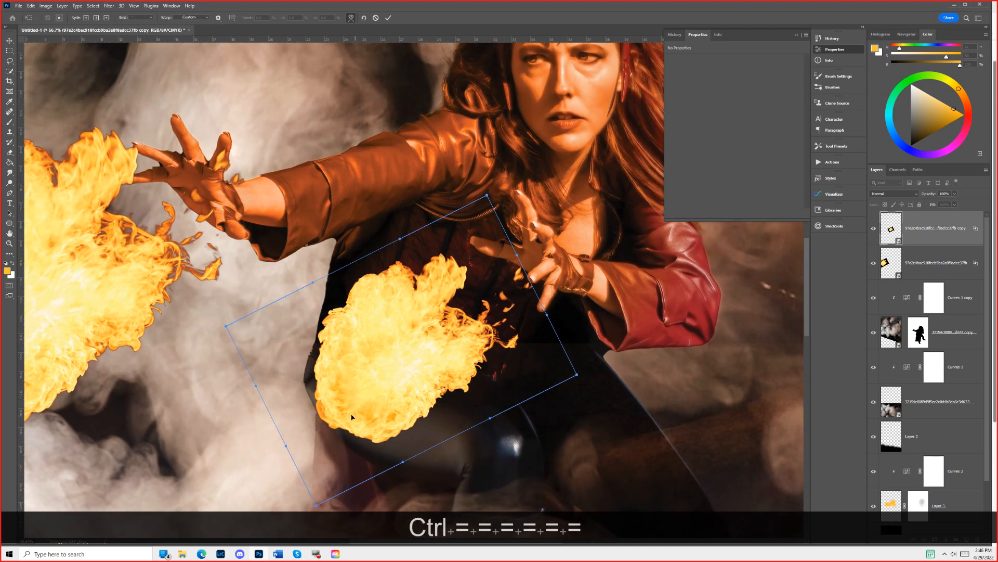
drag(356, 417, 353, 419)
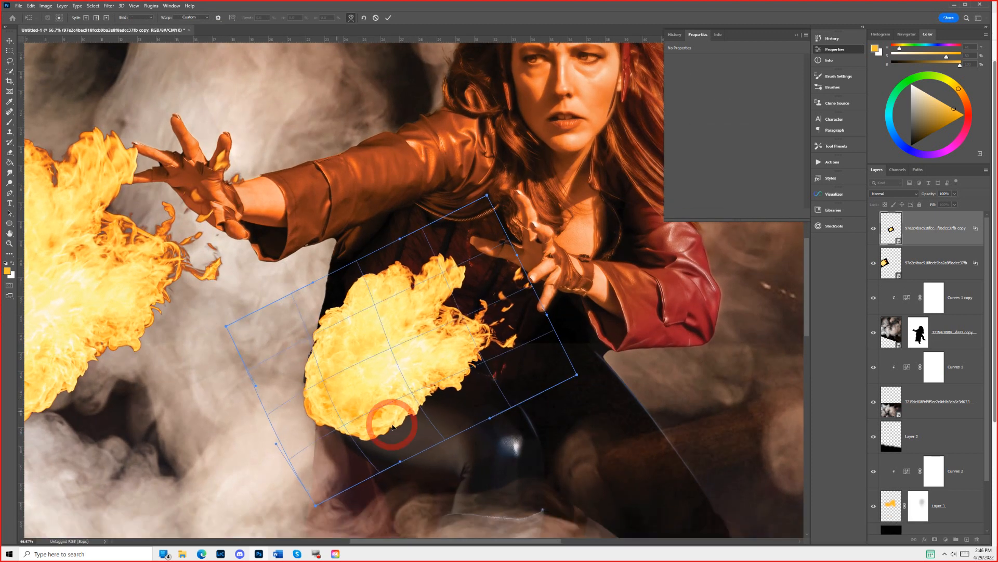
drag(382, 418, 293, 464)
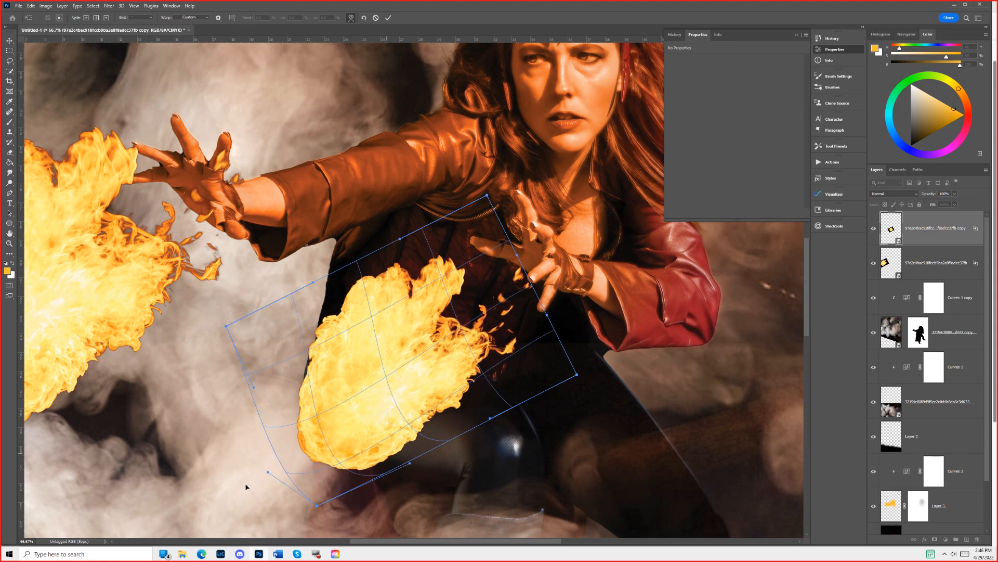
drag(246, 490, 245, 486)
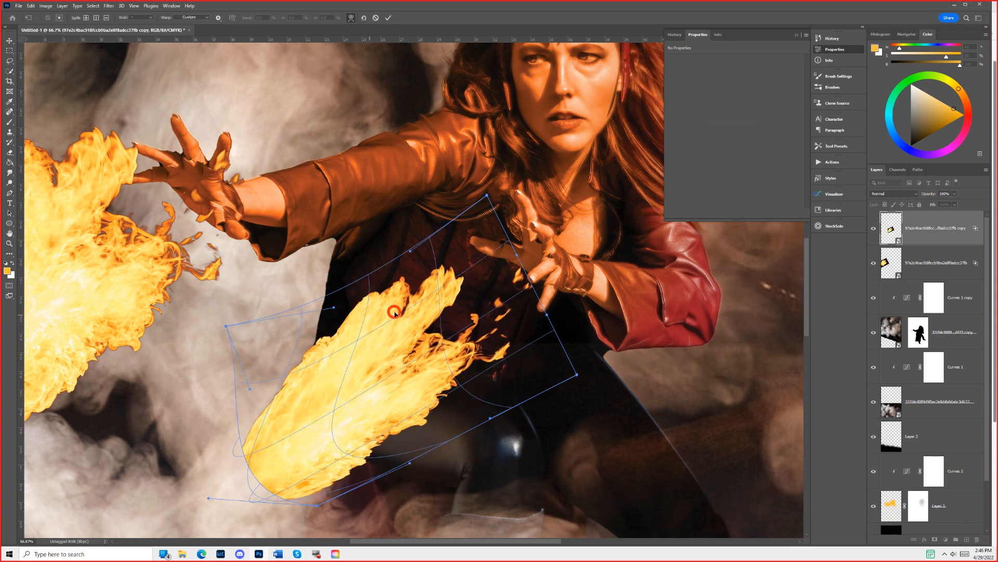
drag(396, 314, 430, 349)
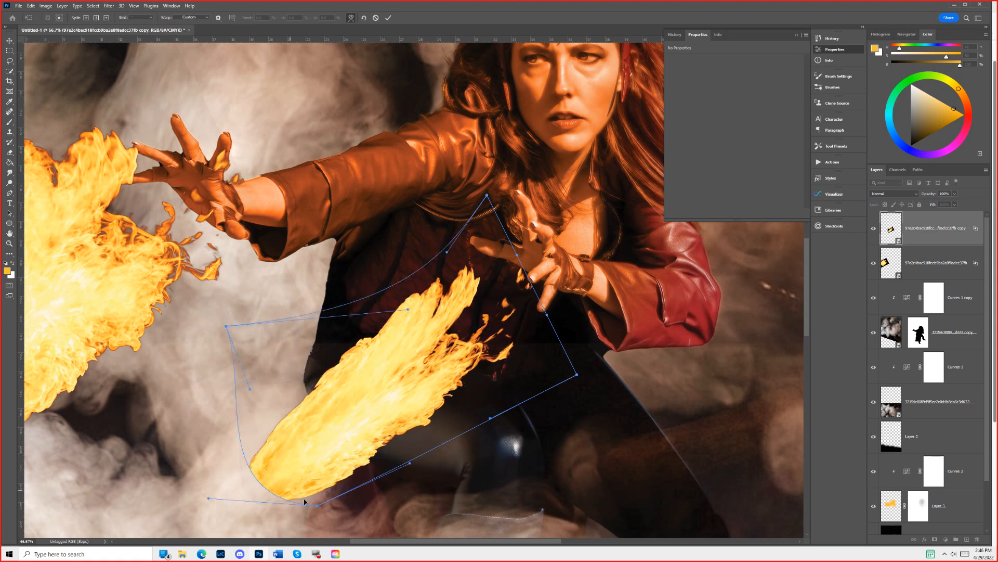
Shorten and widen the warped fire copy into a fuller flame angled toward the hand, and apply the warp.
drag(288, 464, 341, 428)
drag(438, 409, 464, 410)
drag(365, 344, 357, 333)
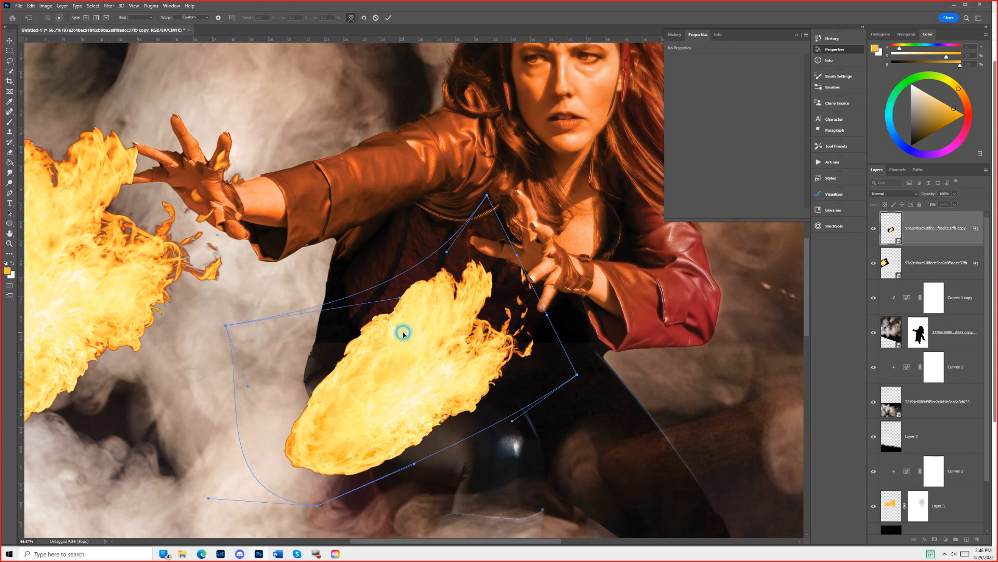
mouse_move(406, 306)
mouse_down()
mouse_move(390, 263)
mouse_move(336, 241)
mouse_move(402, 289)
mouse_up()
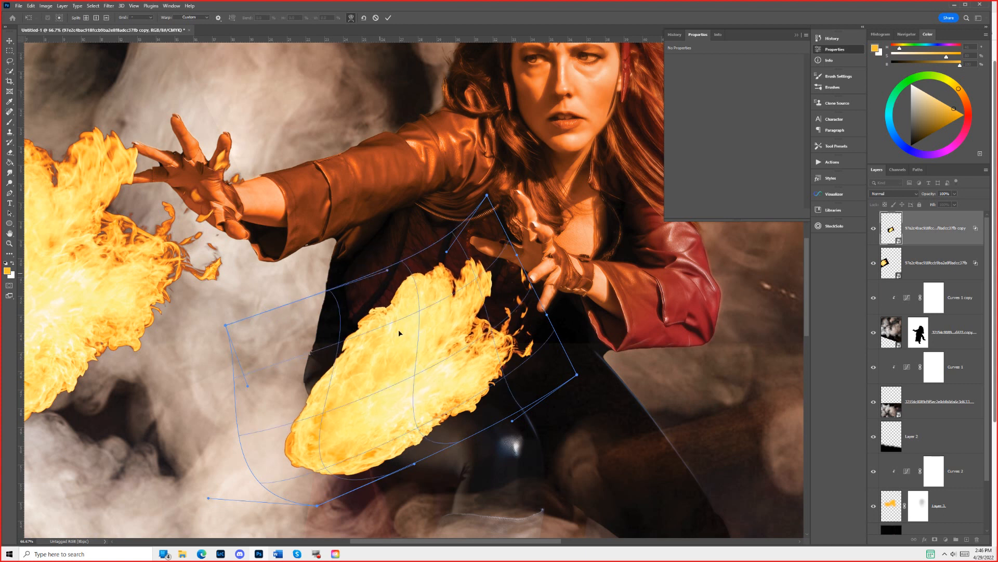
drag(364, 348, 359, 342)
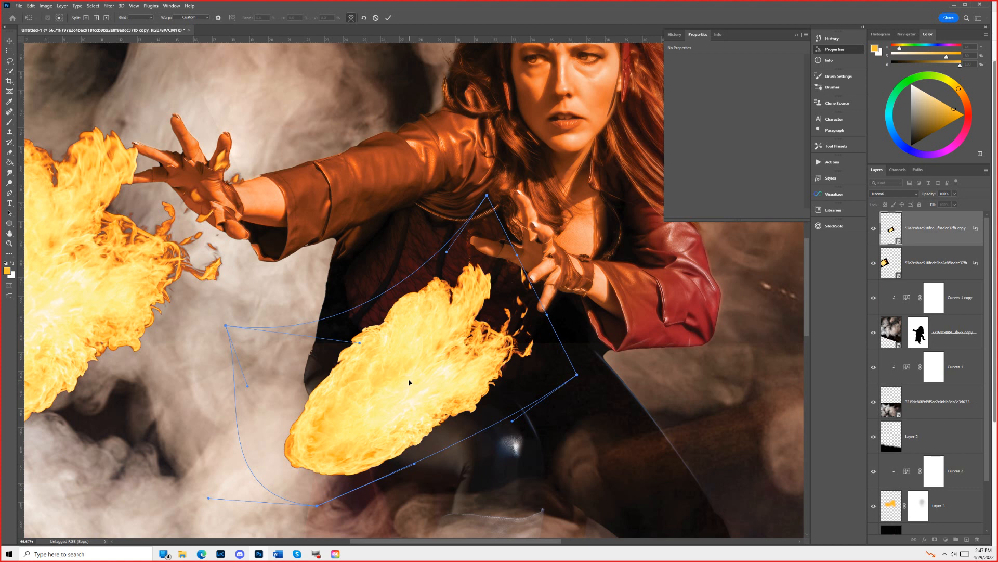
drag(407, 376, 385, 394)
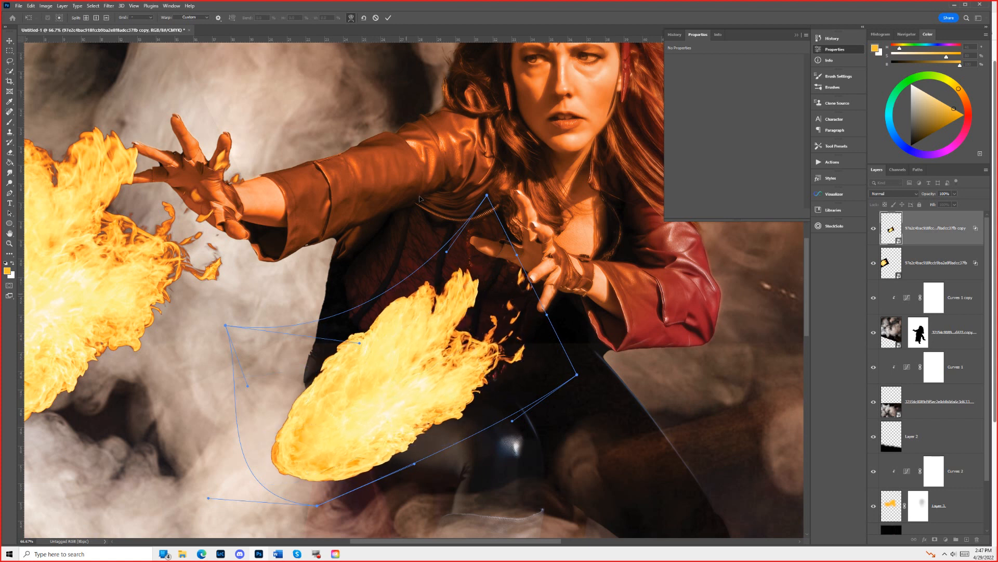
click(389, 17)
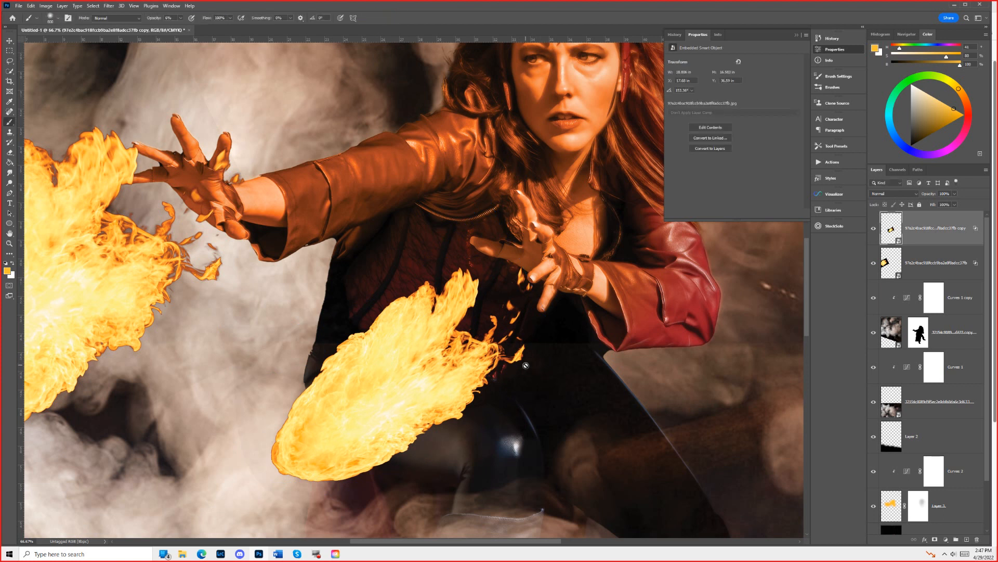
Shift the masked upper smoke layer slightly and warp it into diagonal streaks from the outstretched hand up behind the head.
key(ctrl)
key(ctrl+0)
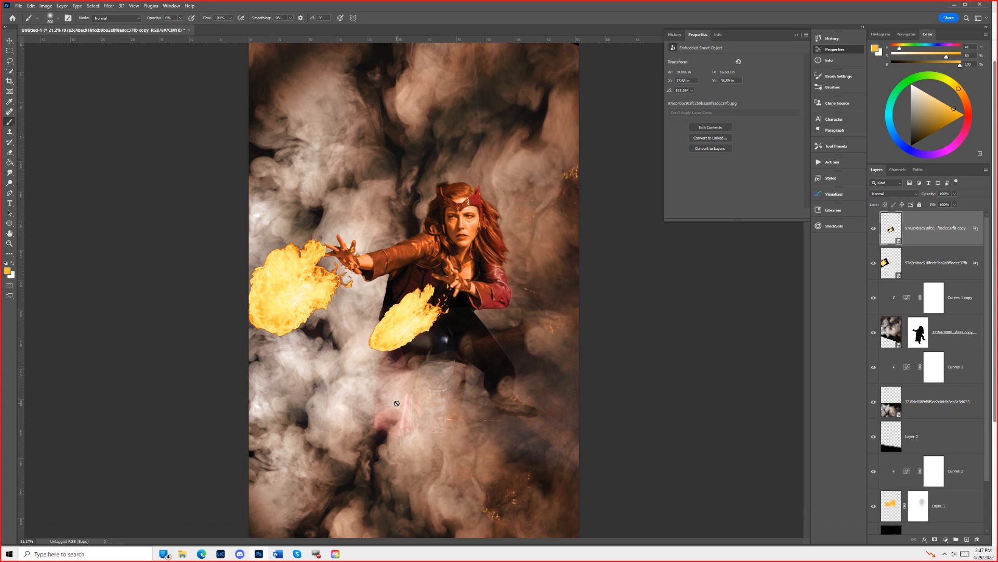
click(893, 331)
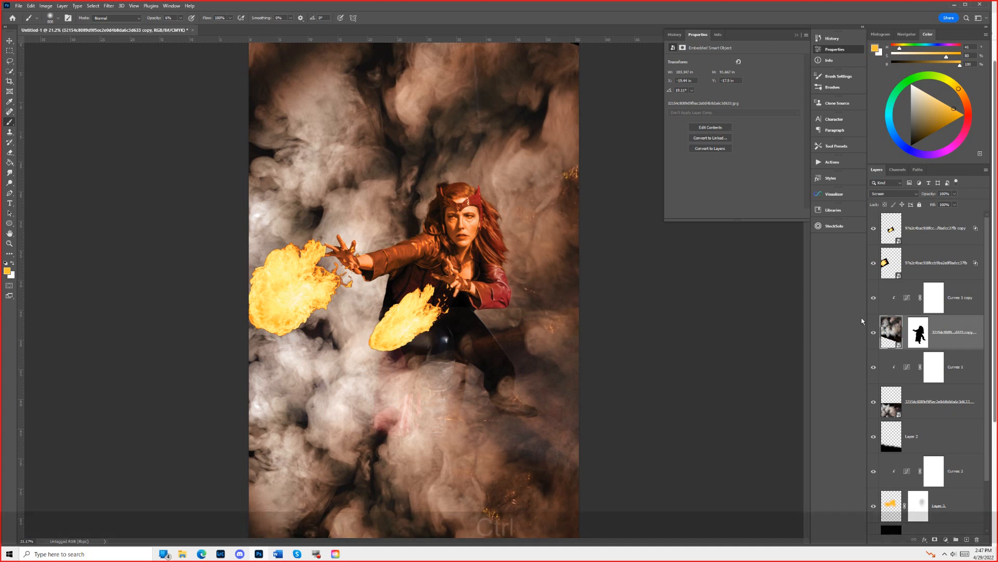
key(ctrl+t)
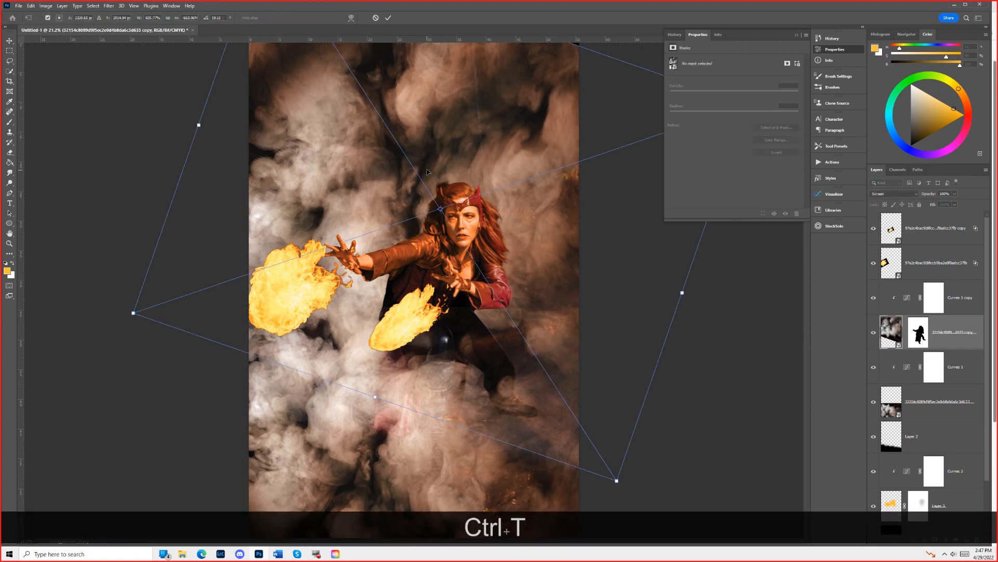
drag(419, 164, 394, 157)
right_click(437, 150)
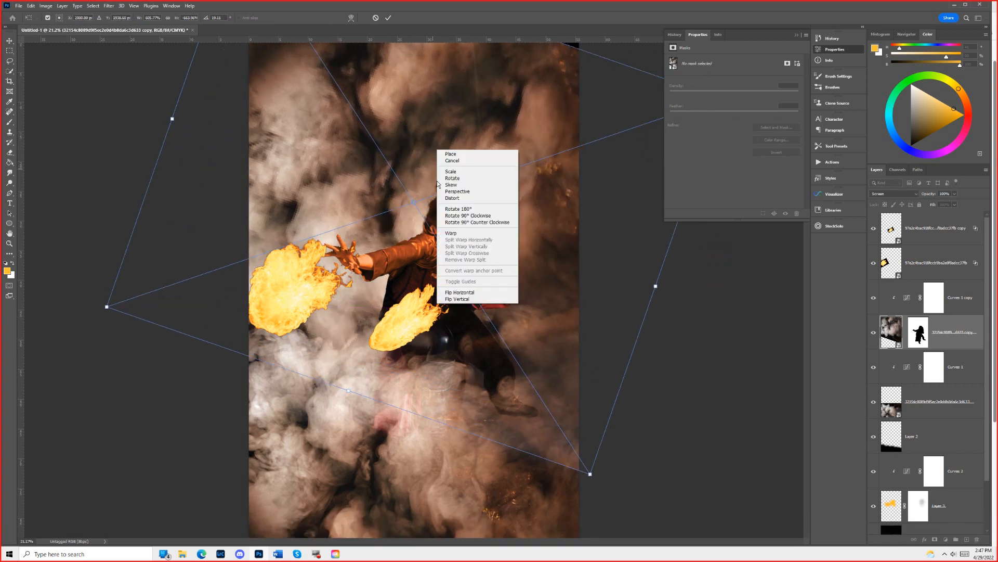
click(460, 235)
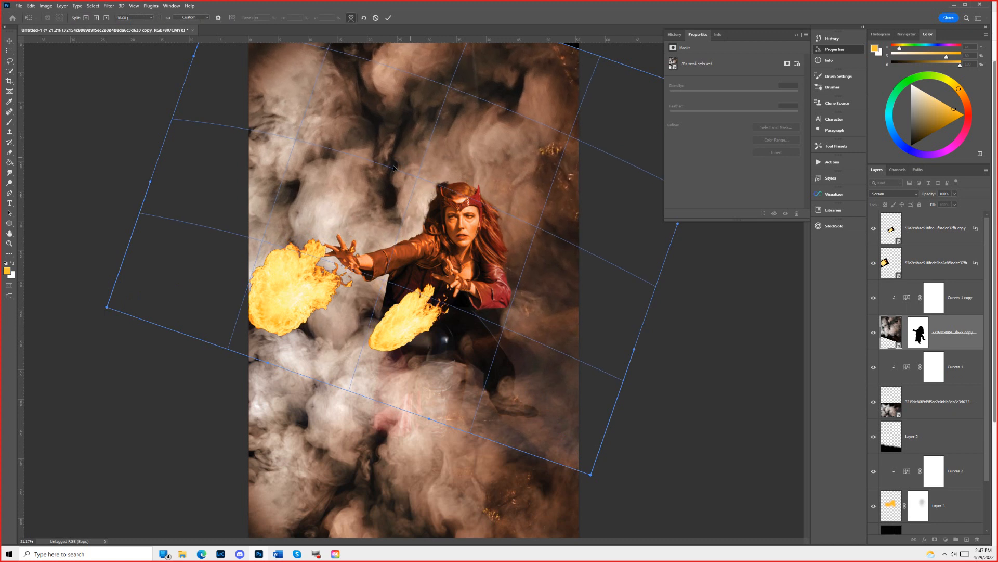
drag(448, 210, 522, 134)
drag(508, 133, 513, 121)
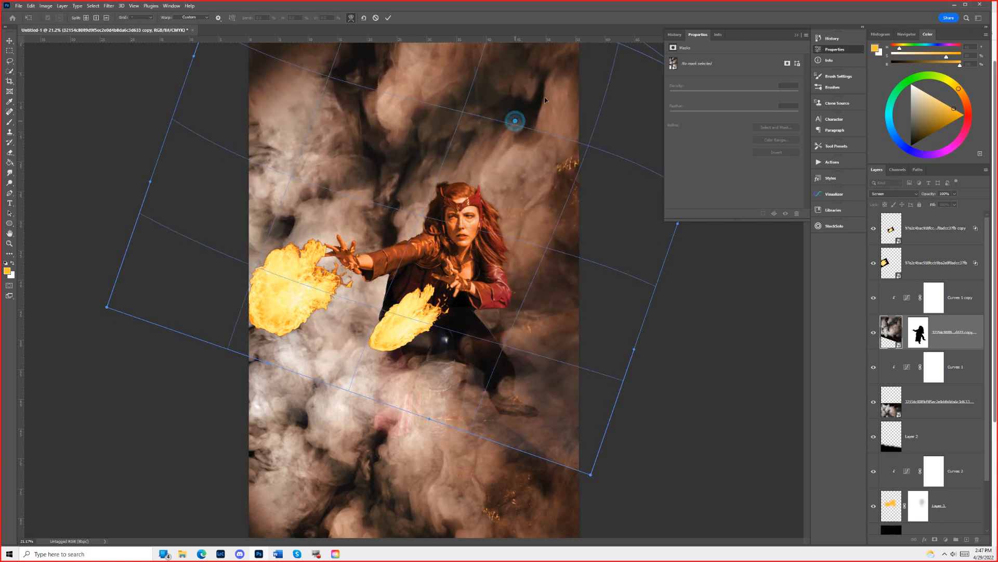
drag(384, 216, 321, 264)
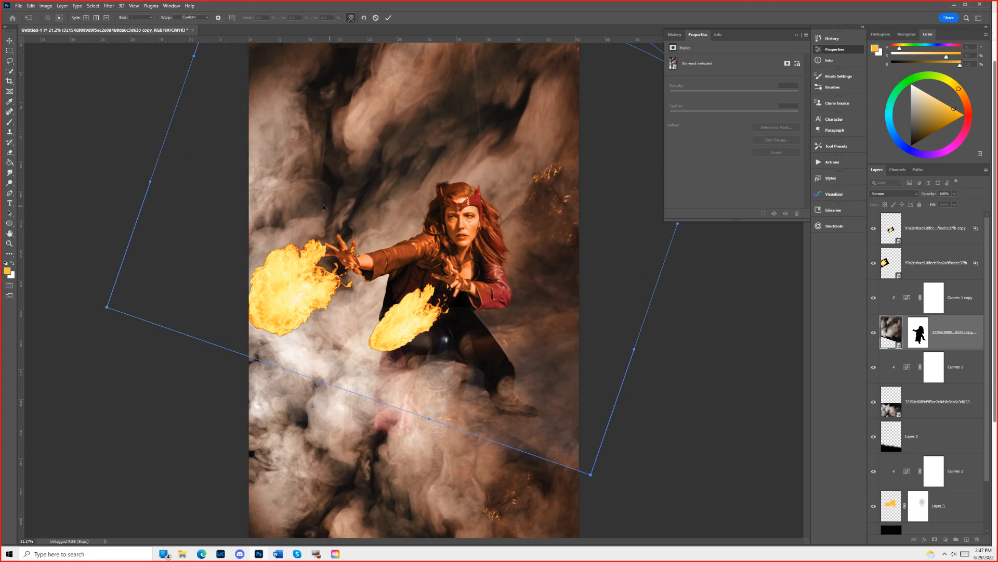
Refine the smoke warp above and around the outstretched arm, and apply the transformation.
mouse_move(353, 183)
mouse_down()
mouse_move(374, 195)
mouse_move(359, 202)
mouse_up()
drag(279, 86, 282, 108)
drag(344, 311, 334, 313)
drag(384, 195, 382, 196)
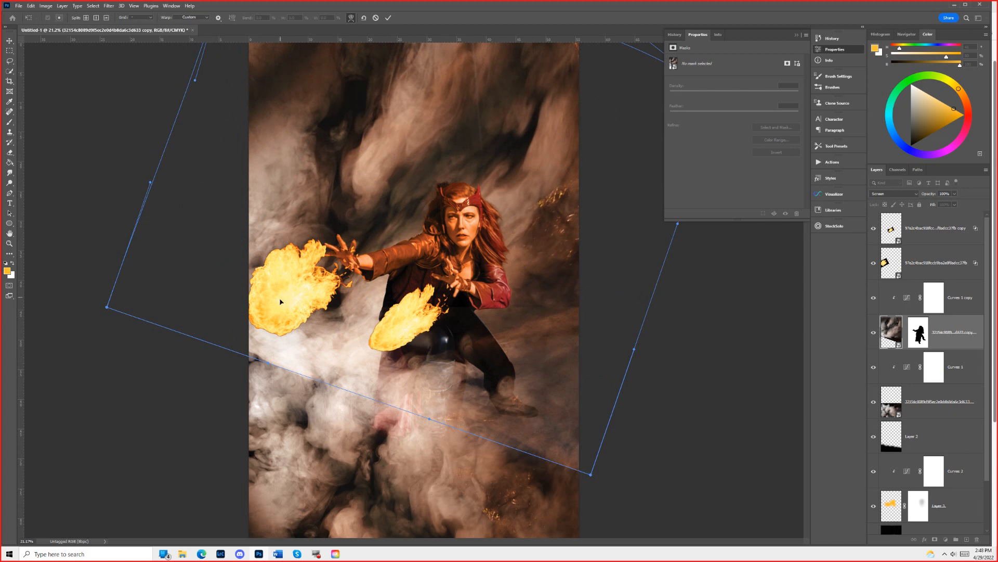
click(388, 18)
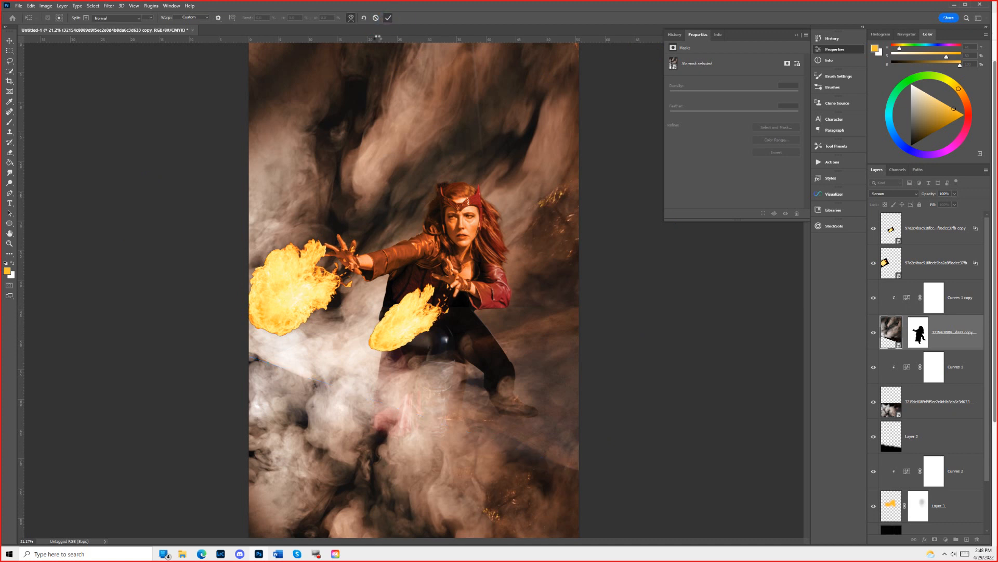
Add a new blank layer above the fire copy for work on the figure's face.
key(ctrl+equal)
key(ctrl+equal)
key(ctrl+equal)
key(ctrl+equal)
key(ctrl+equal)
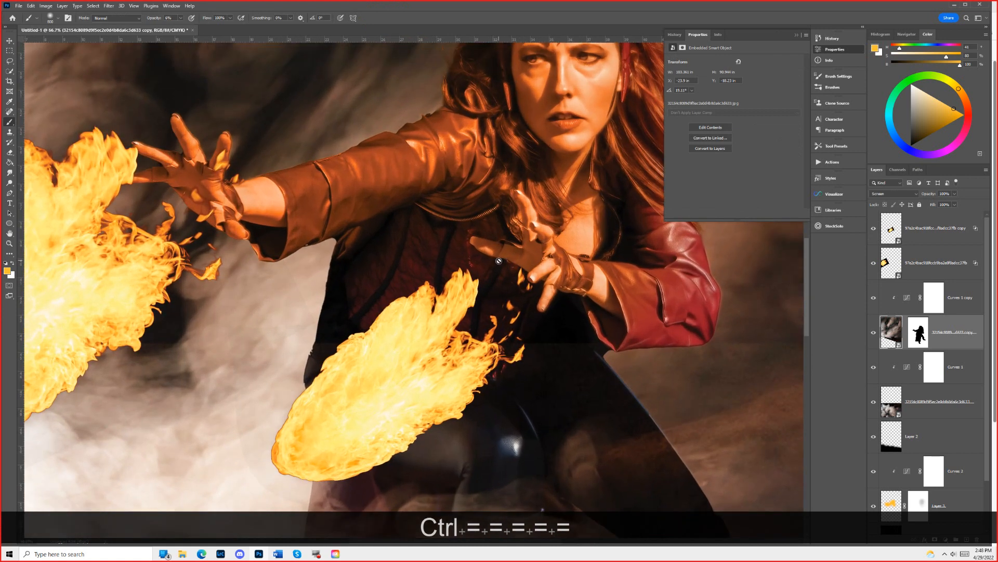
key(space)
drag(562, 82, 439, 253)
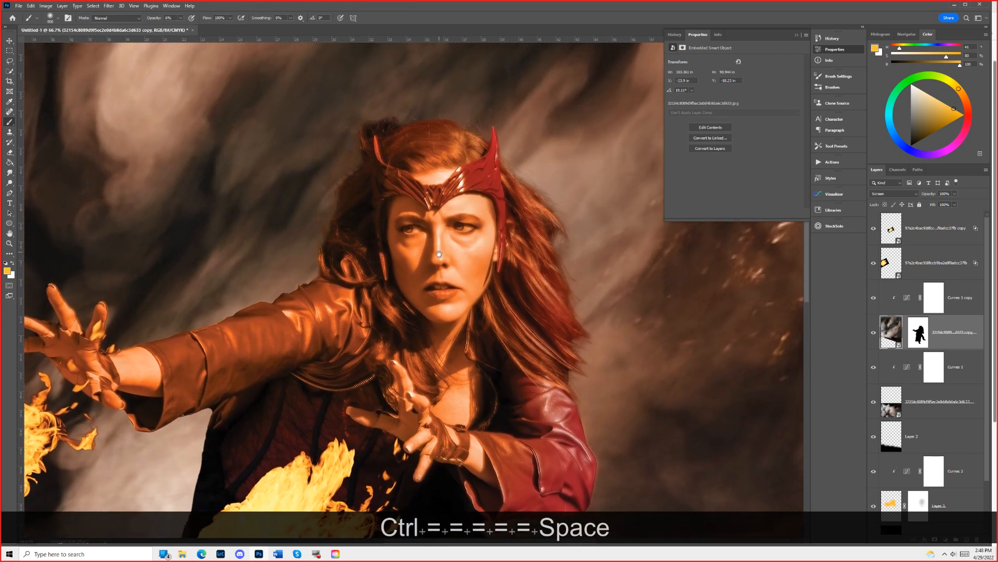
click(930, 235)
key(ctrl+shift+n)
key(Return)
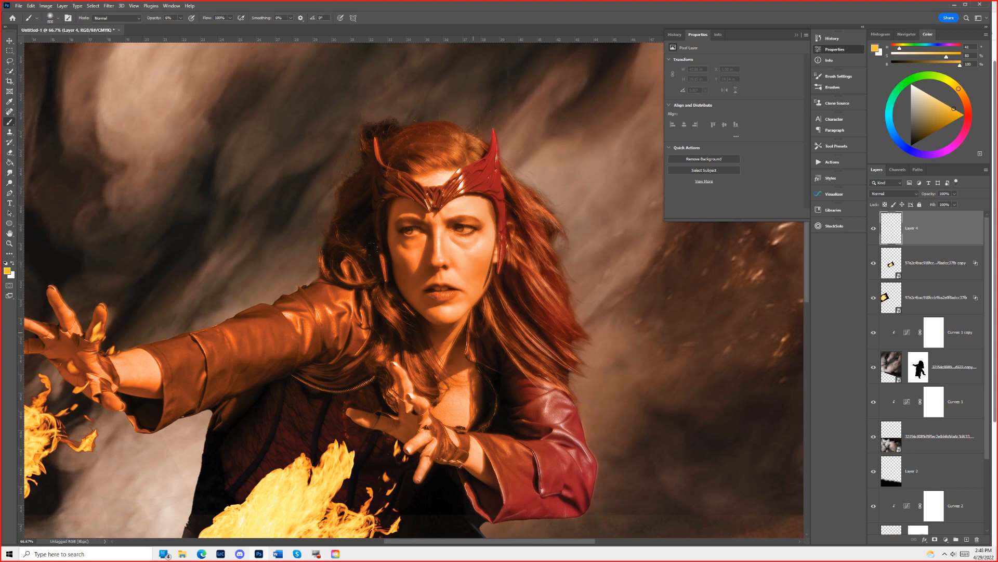
Set the foreground colour to a bright saturated red with a hue of 0.
click(7, 271)
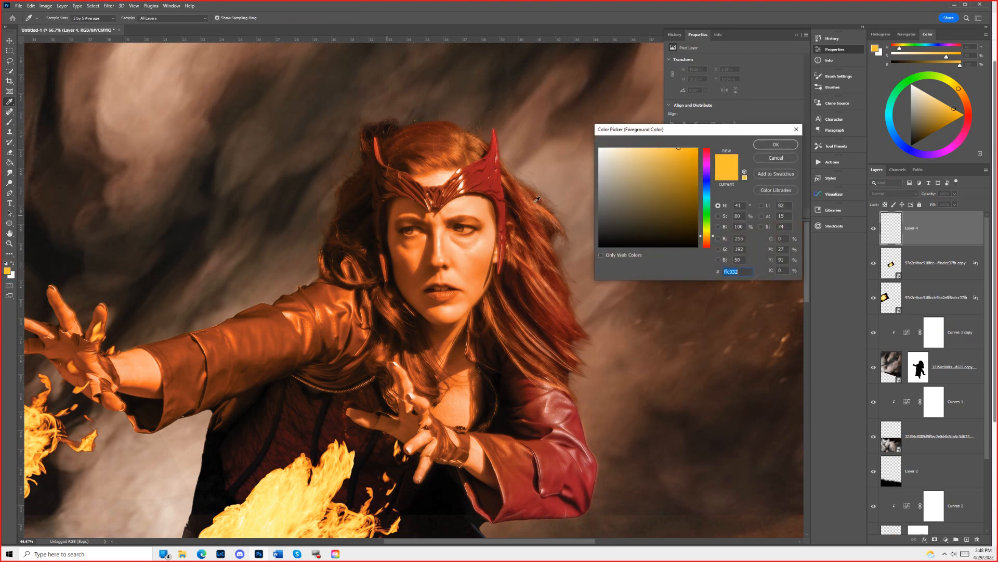
click(713, 160)
drag(712, 160, 712, 151)
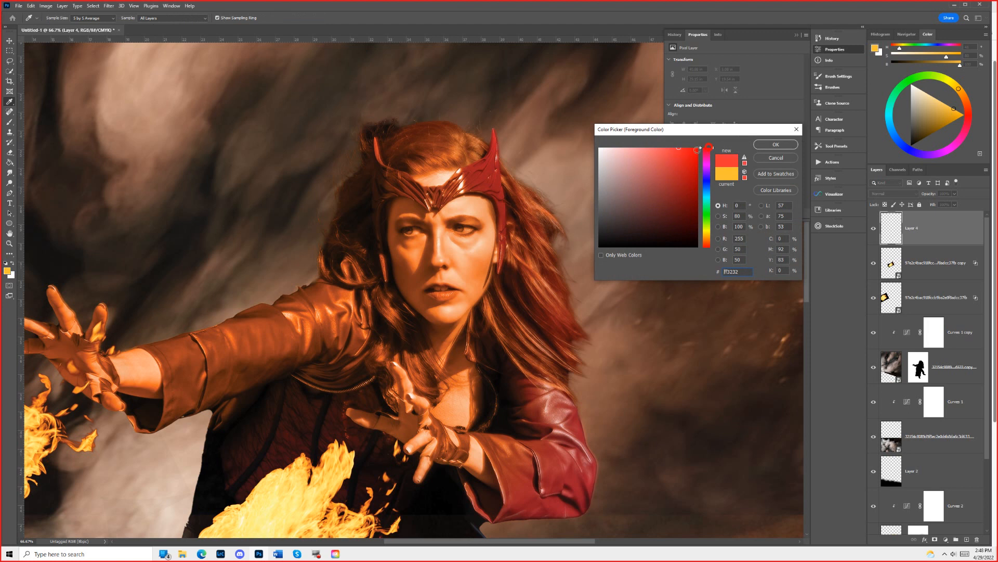
click(688, 151)
click(776, 144)
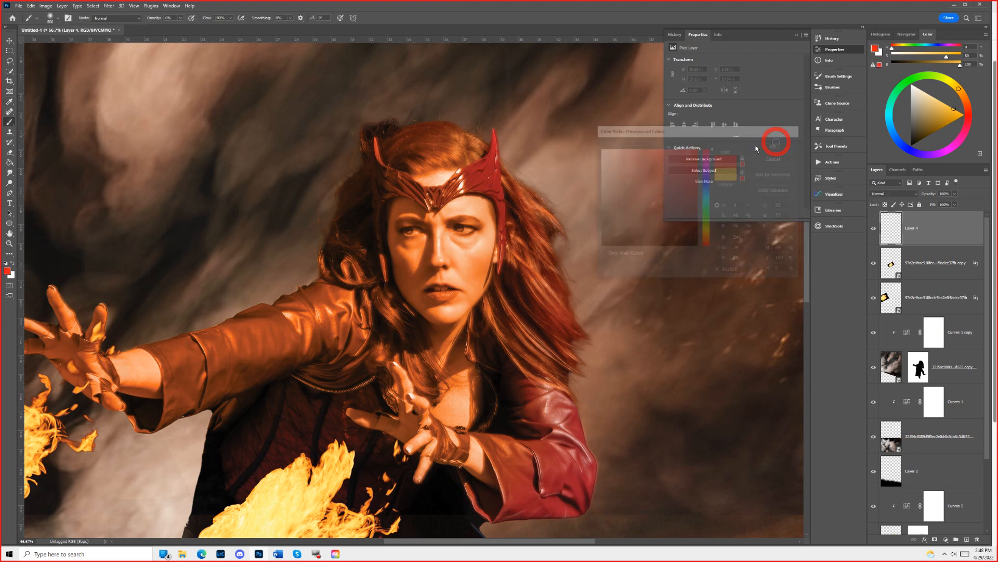
Paint red over both of the figure's eyes on the new layer with a much smaller brush at nearly full opacity.
key(bracketleft)
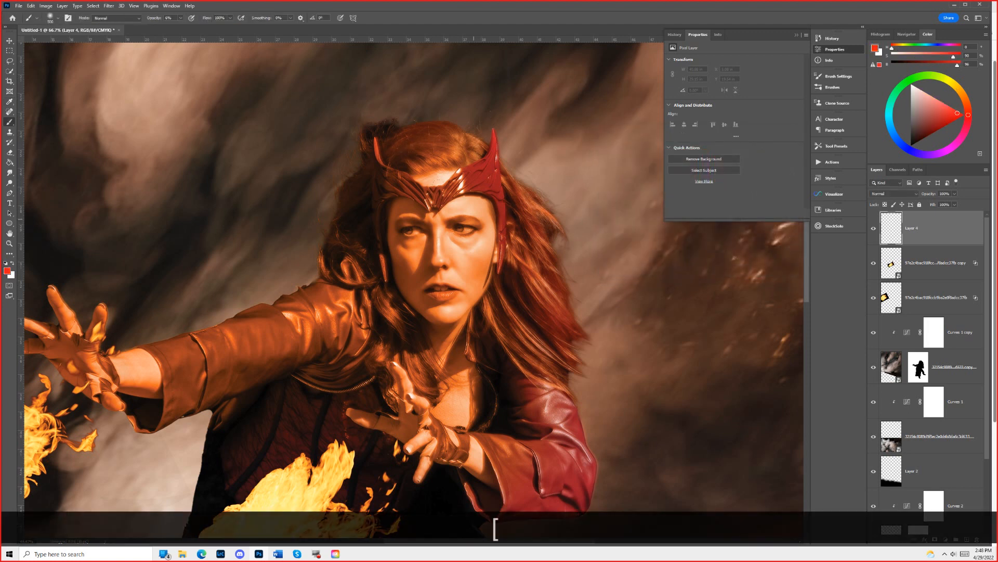
key(bracketleft)
key(bracketleft)
key(bracketleft)
key(bracketleft)
key(bracketleft)
key(bracketleft)
key(bracketleft)
key(bracketleft)
key(bracketleft)
key(bracketleft)
key(bracketleft)
key(bracketleft)
key(bracketleft)
key(bracketleft)
key(bracketleft)
key(bracketleft)
key(bracketleft)
click(467, 233)
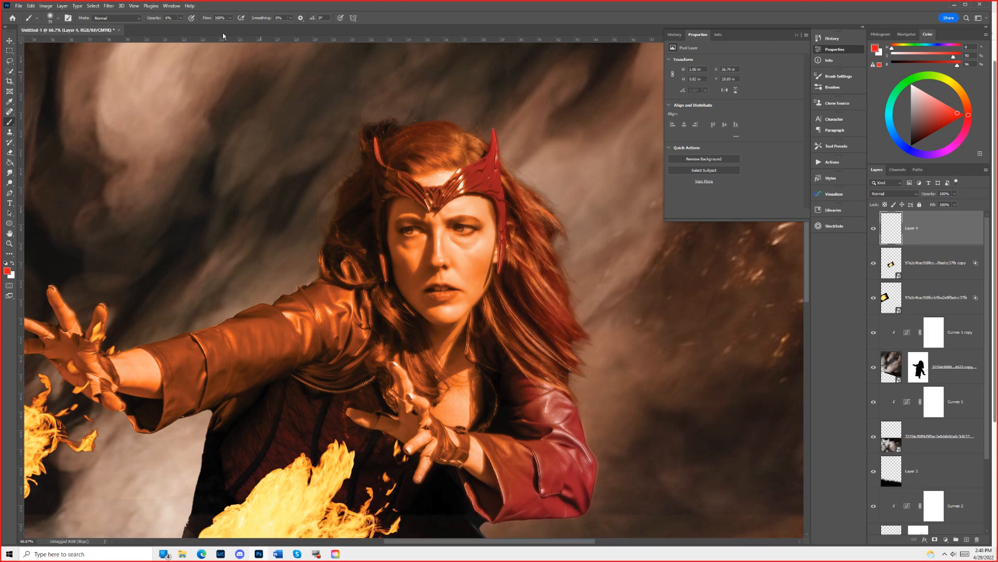
drag(155, 19, 243, 17)
click(468, 231)
click(410, 233)
Set the painted eye layer's blend mode to Color and duplicate the layer.
click(891, 197)
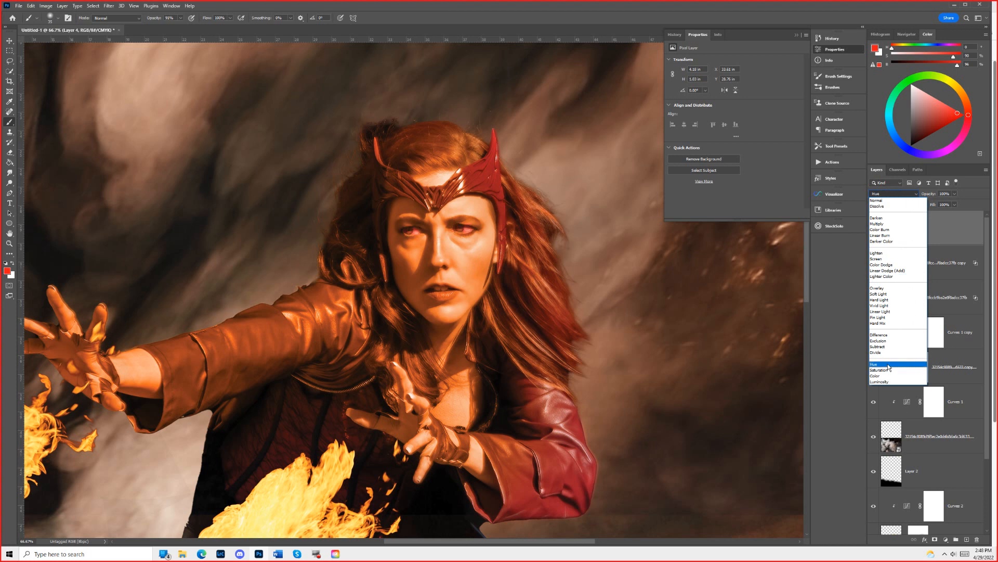
click(883, 376)
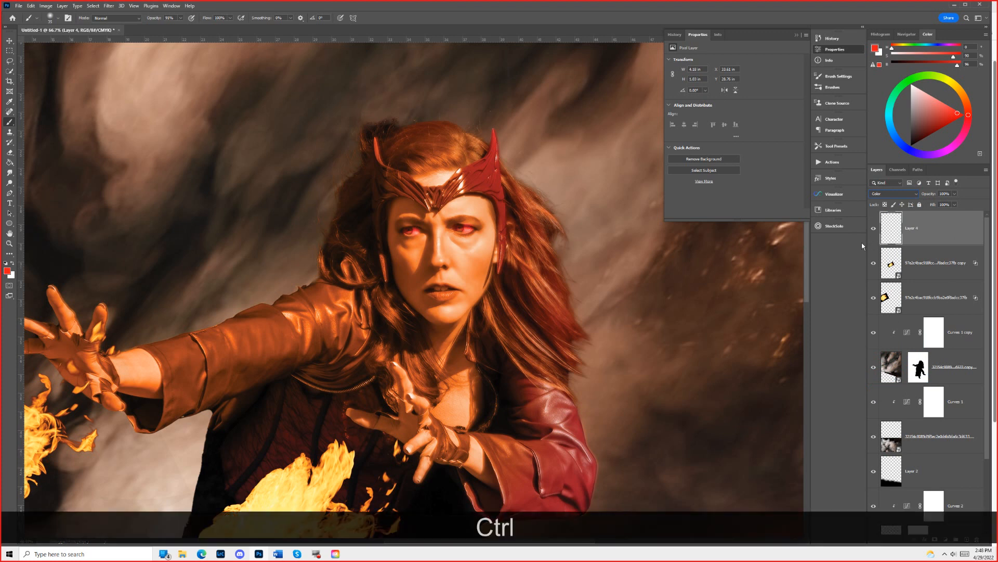
key(ctrl+j)
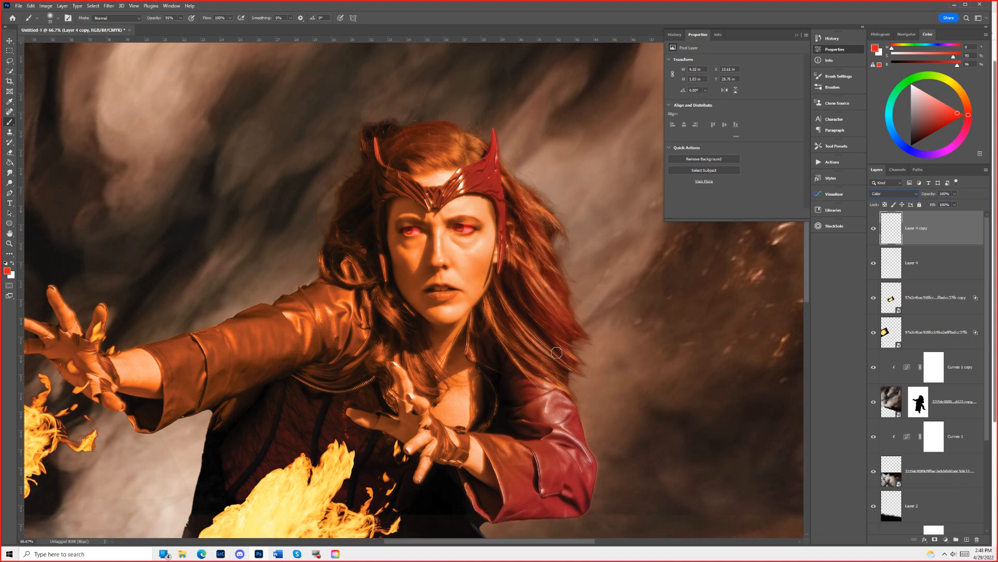
Add a new layer and paint a straight red beam from one eye to just above the outstretched forearm.
key(ctrl+shift+n)
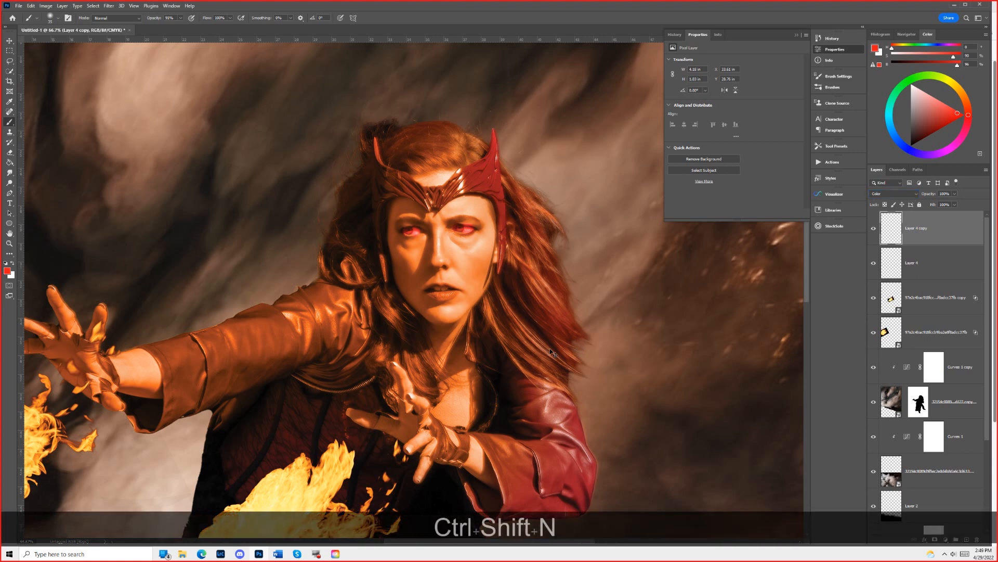
key(Return)
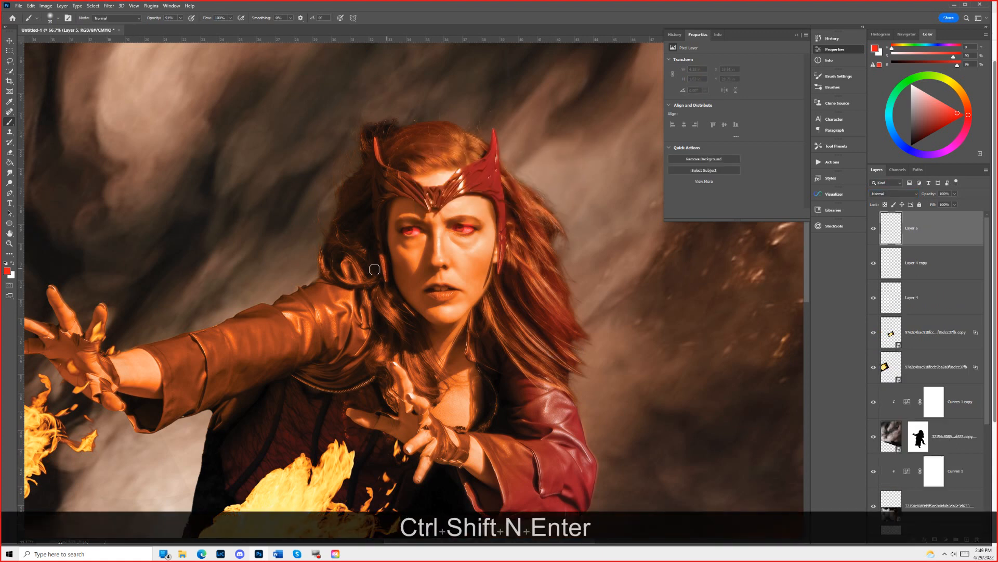
drag(414, 234, 410, 234)
key(shift)
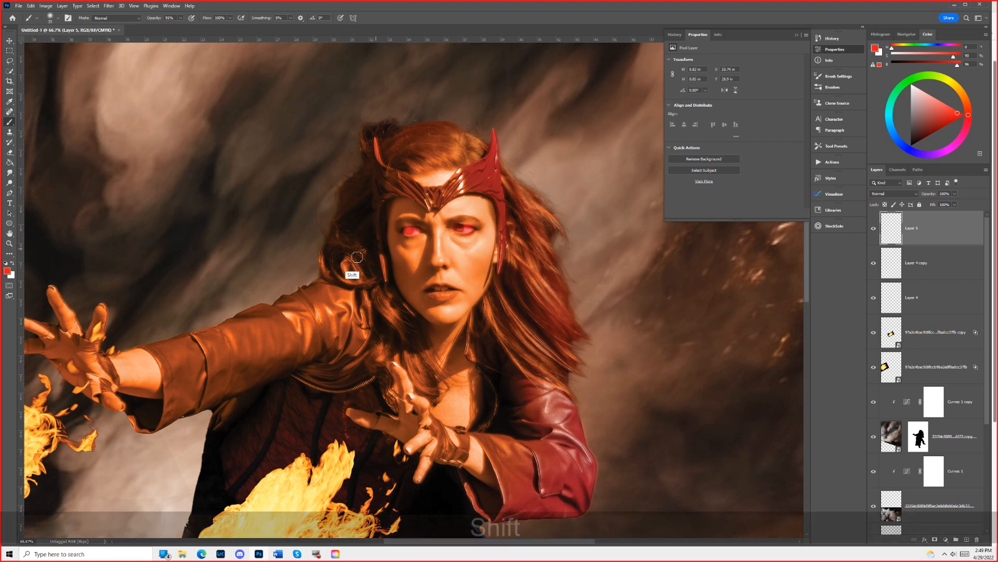
shift+click(164, 297)
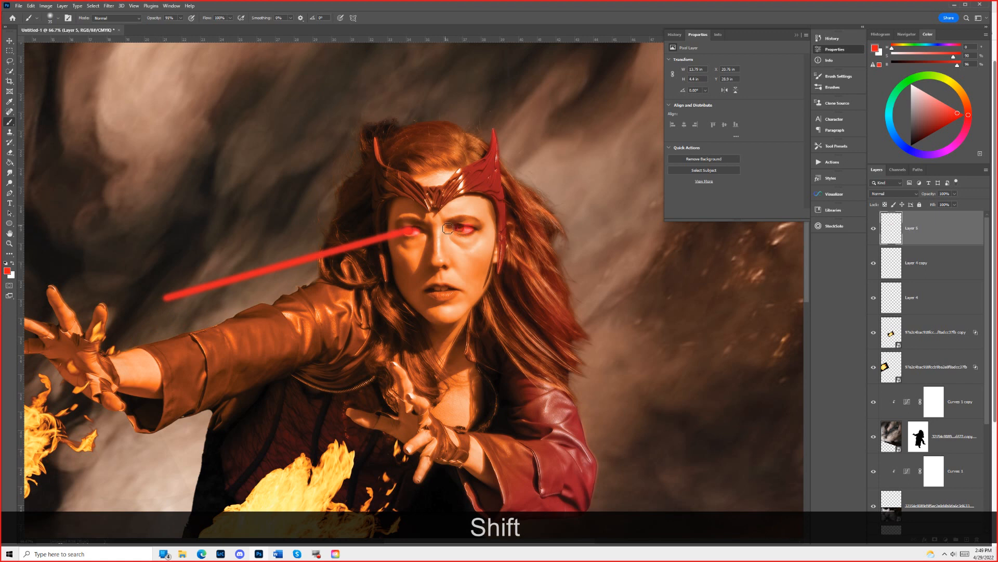
Duplicate the beam layer, align the copy with the other eye, and stretch it outward beneath the first beam.
key(ctrl+j)
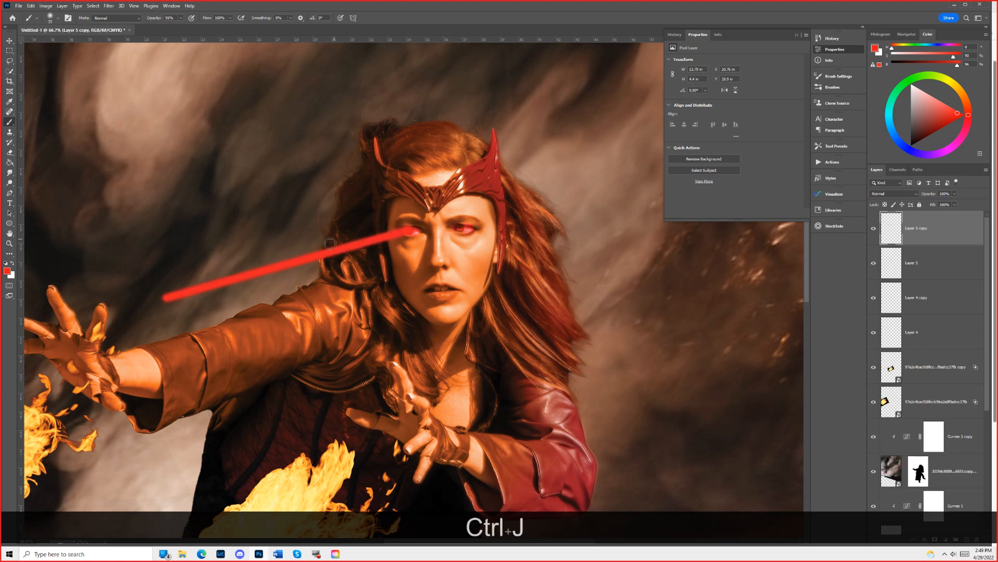
key(ctrl)
key(ctrl+t)
drag(308, 257, 367, 260)
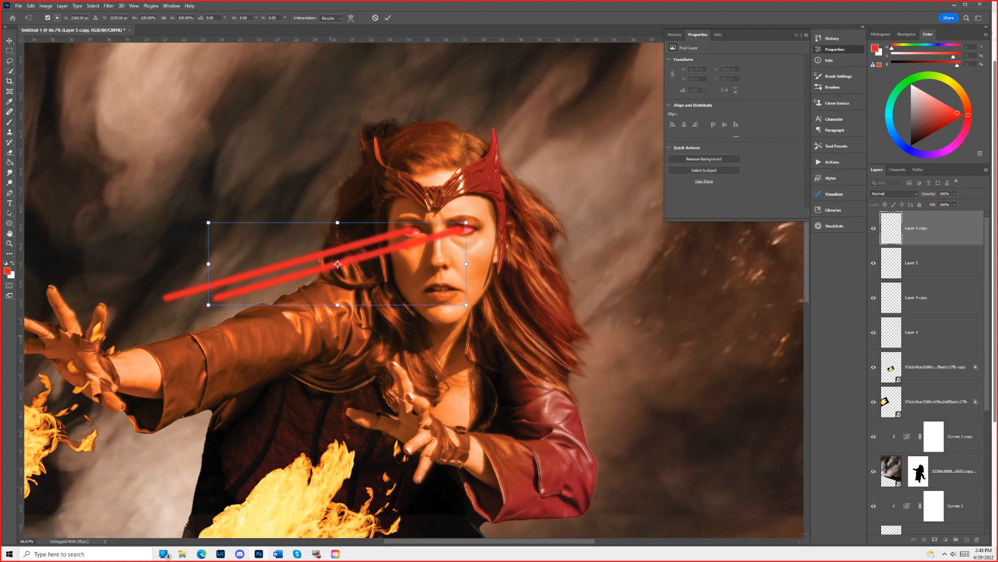
drag(209, 306, 165, 319)
click(388, 17)
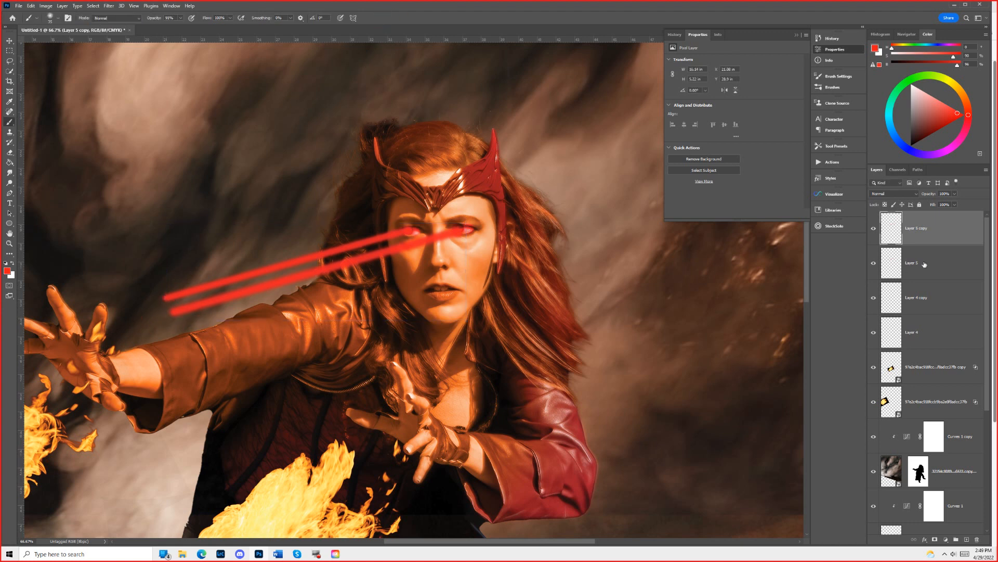
Group the two beam layers and name the group laser.
shift+click(868, 235)
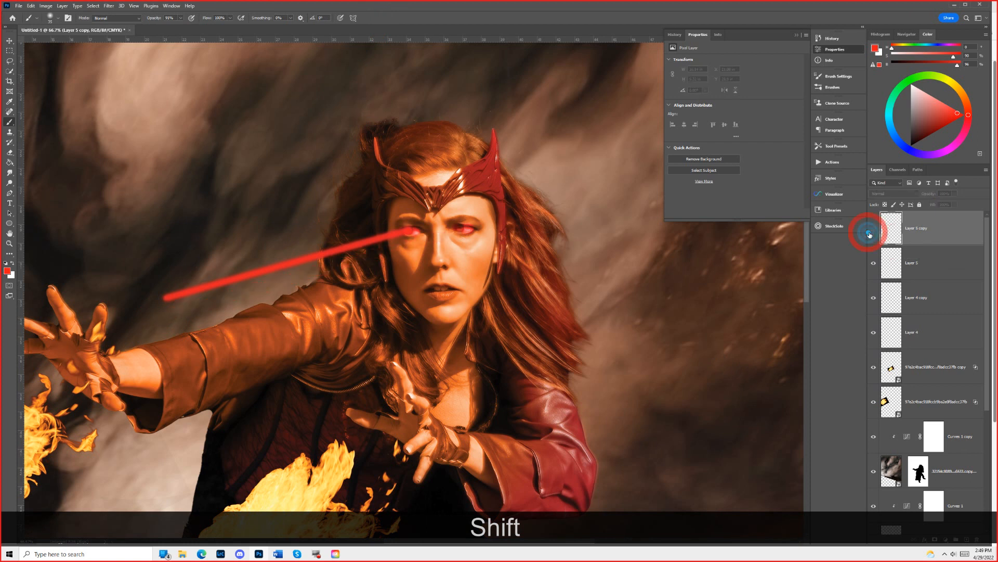
click(874, 228)
shift+click(895, 263)
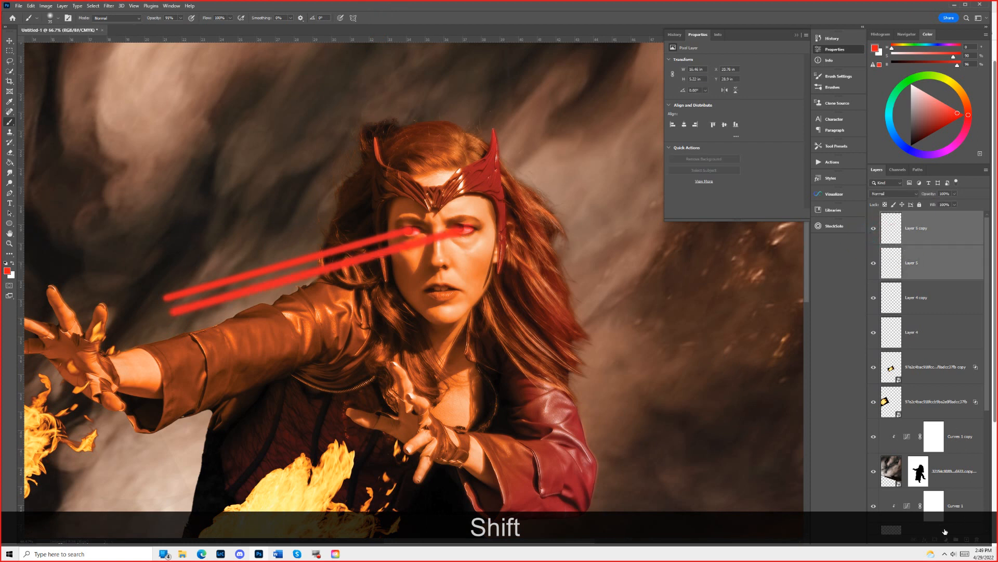
click(957, 542)
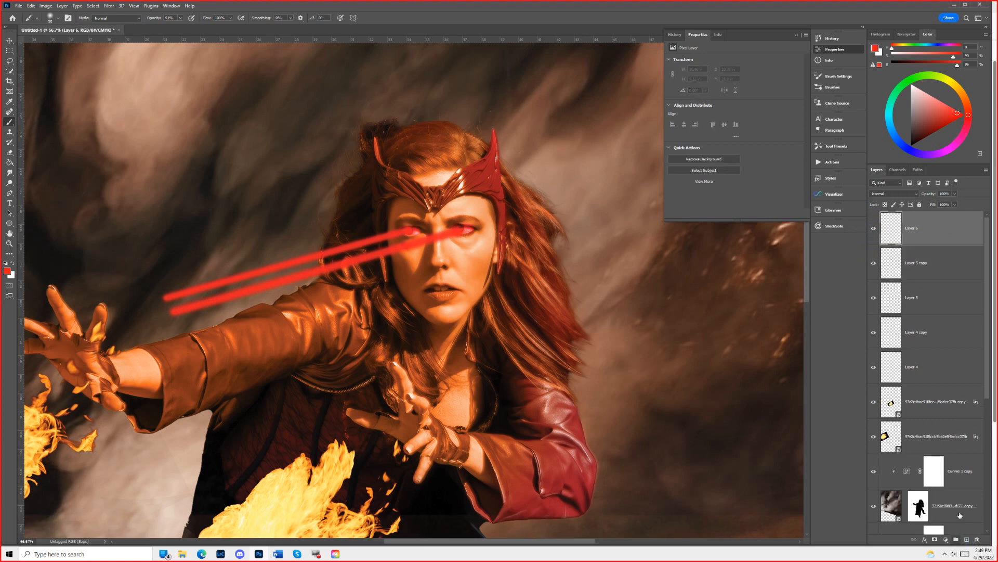
scroll(980, 320, up, 1)
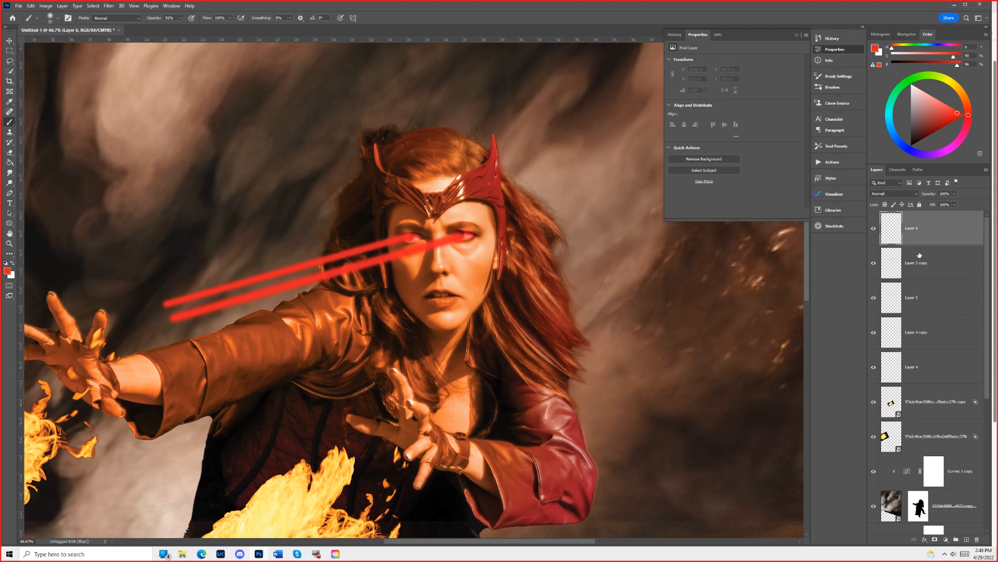
key(ctrl+z)
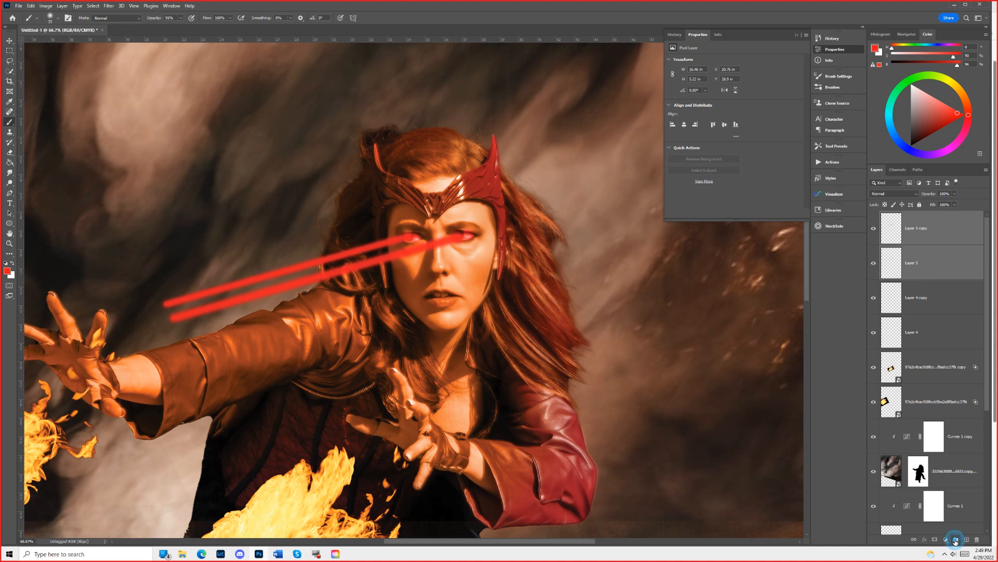
click(956, 540)
double_click(905, 215)
text(laser)
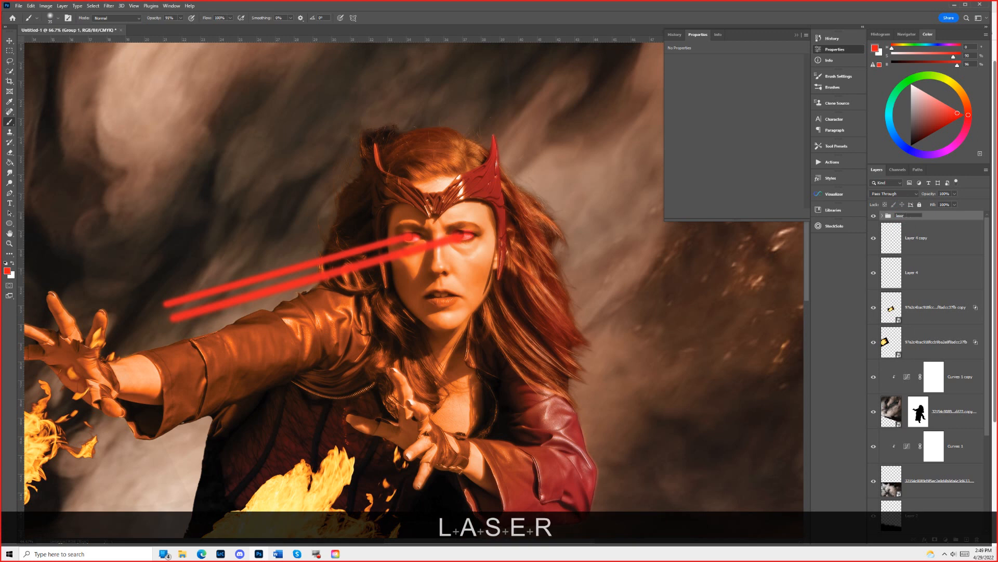
key(Return)
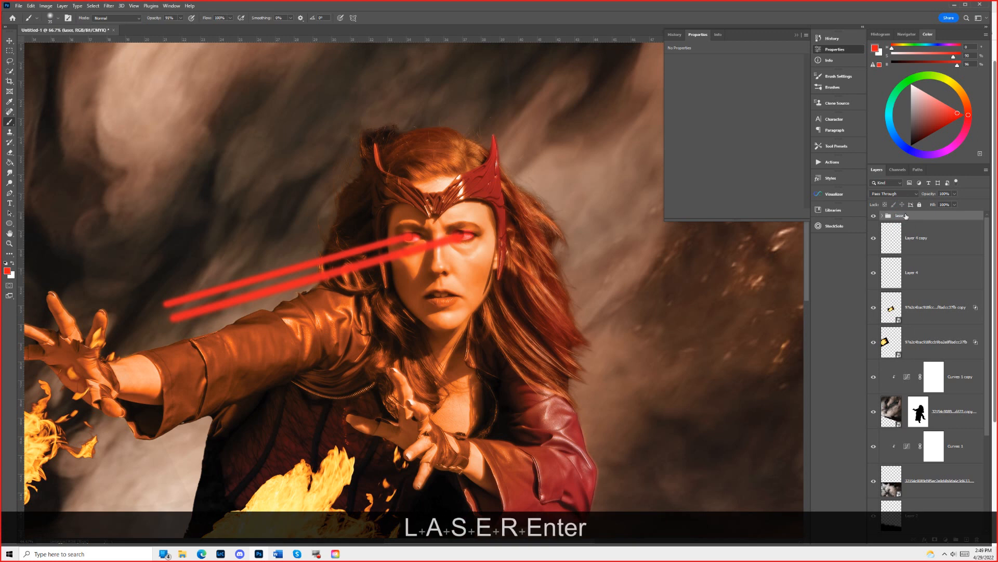
Shorten the laser group horizontally toward the eyes and set its blend mode to Color Dodge.
click(875, 216)
click(874, 216)
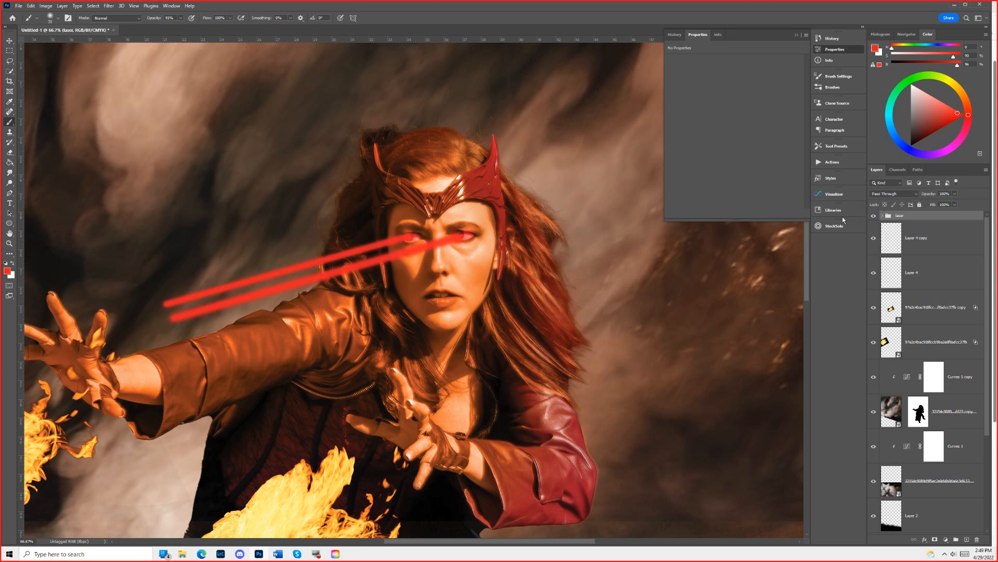
key(ctrl+0)
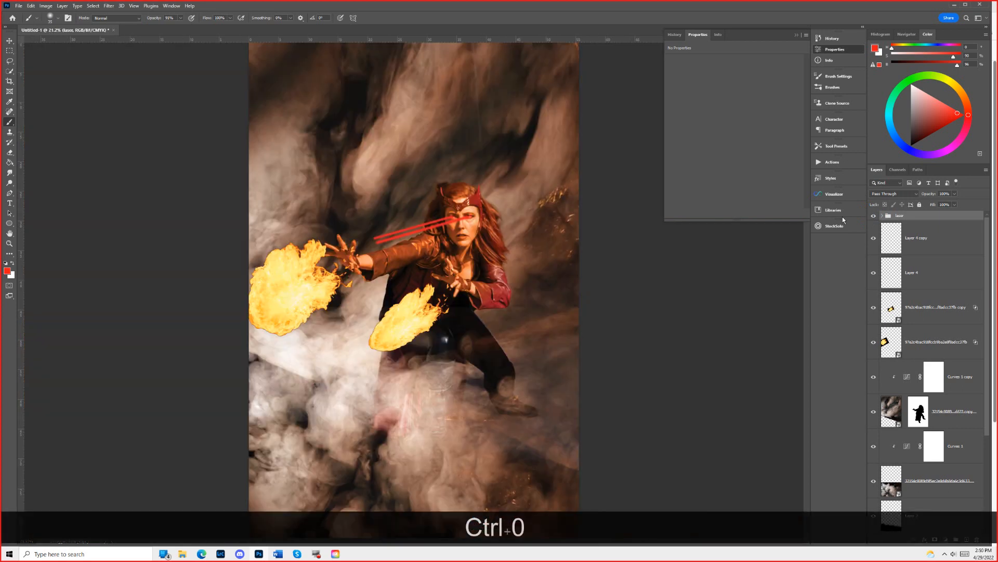
key(ctrl+t)
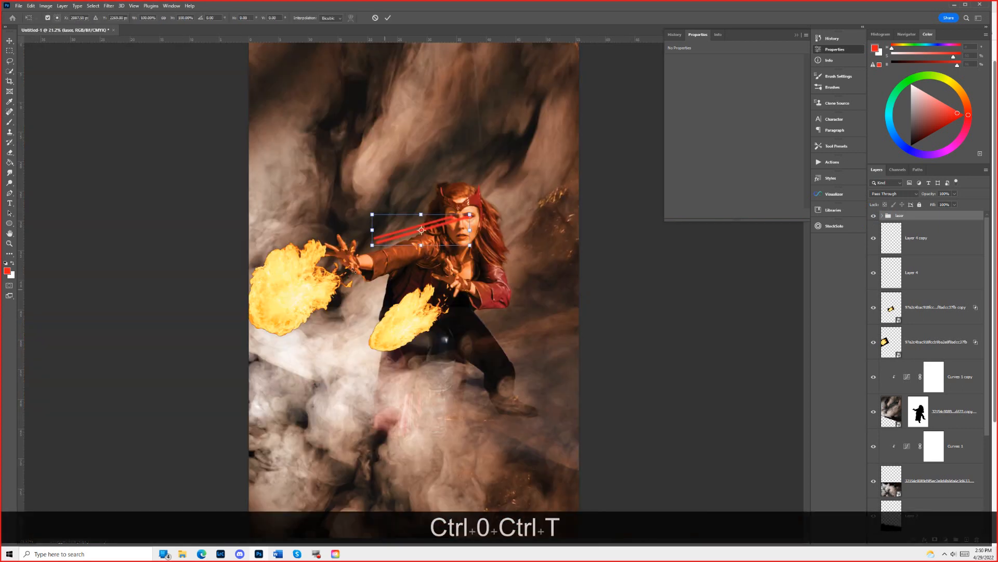
mouse_move(372, 245)
mouse_down()
mouse_move(336, 250)
mouse_move(292, 274)
mouse_move(386, 244)
mouse_up()
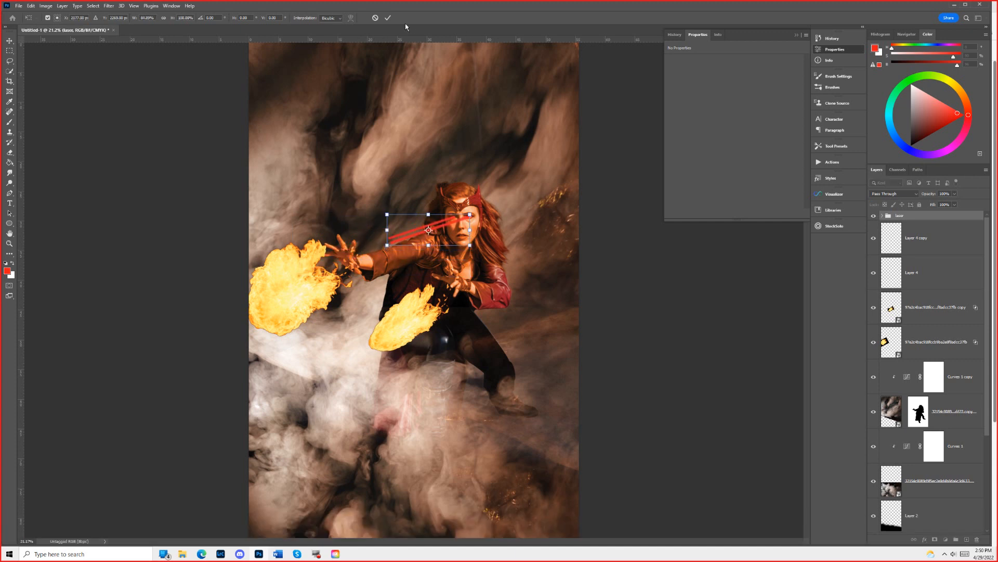
click(387, 19)
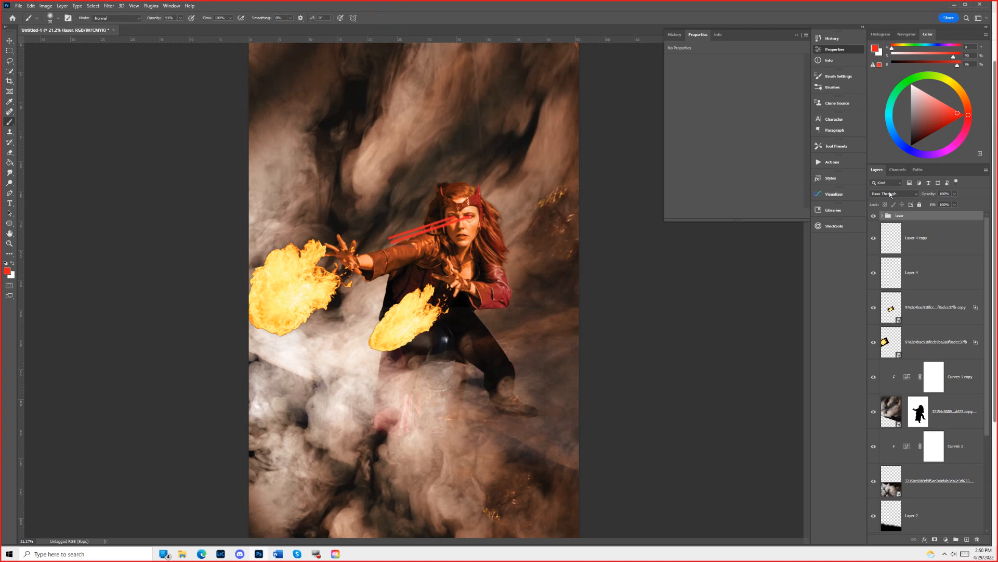
click(890, 194)
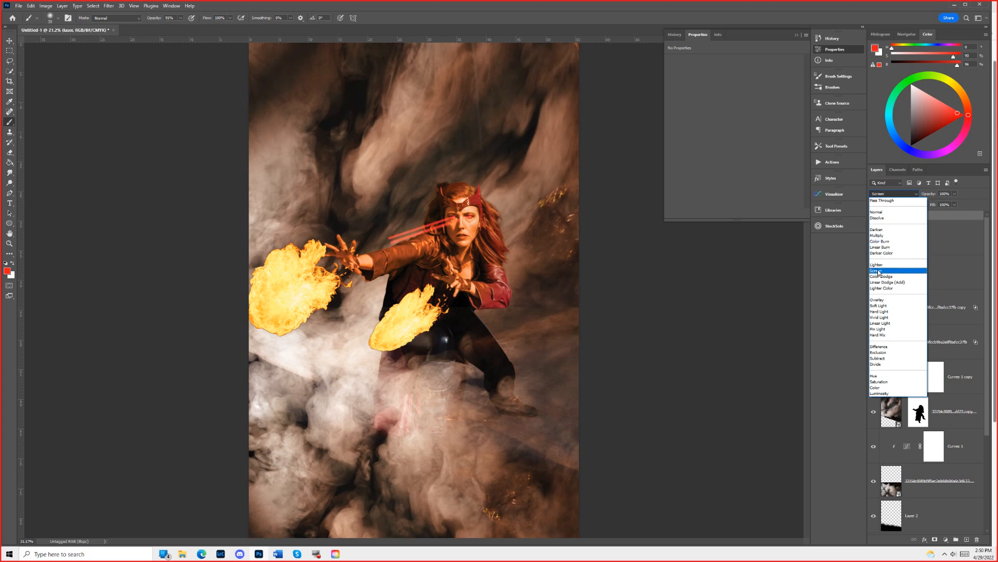
click(882, 276)
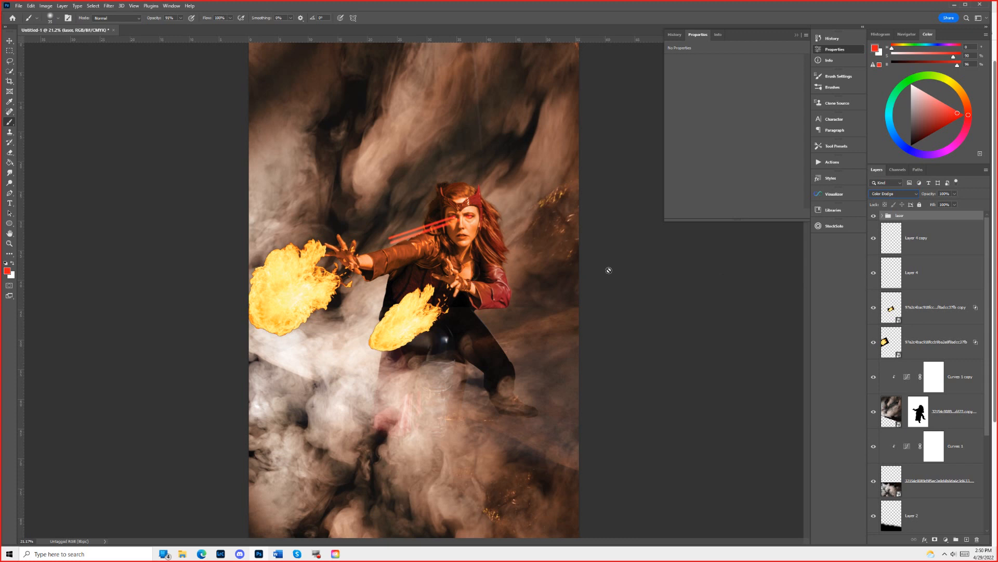
Delete the laser group from the composite.
click(874, 216)
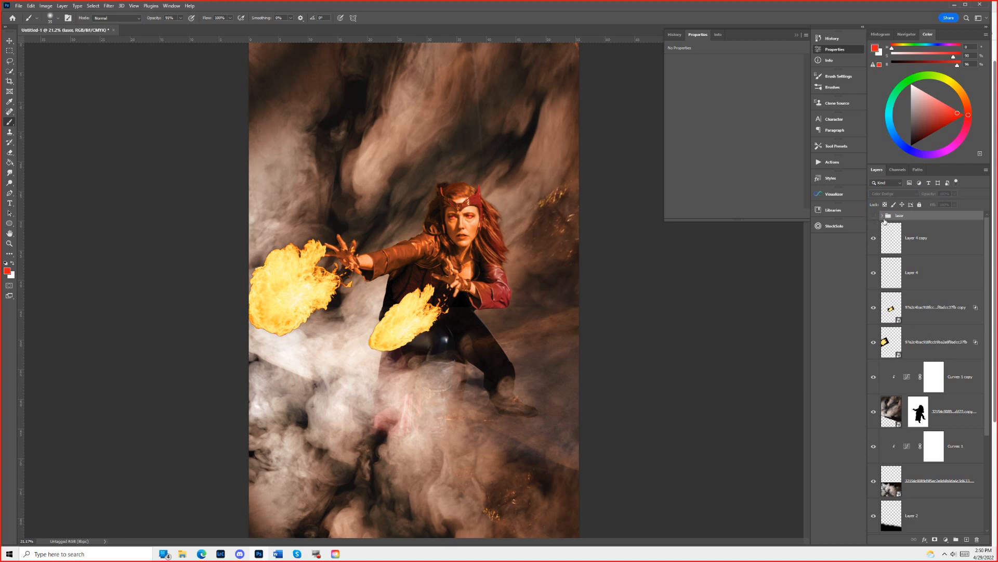
double_click(889, 217)
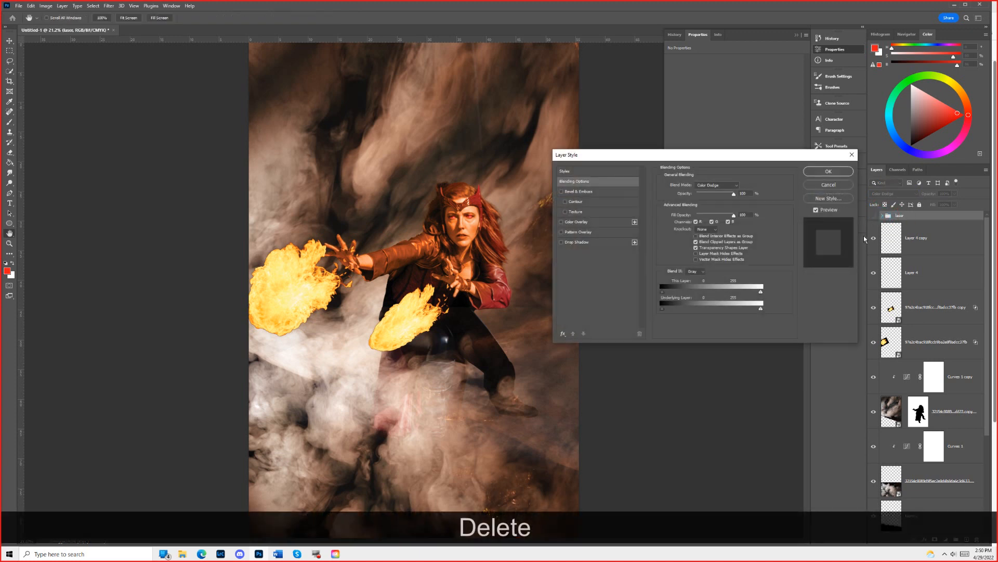
click(830, 185)
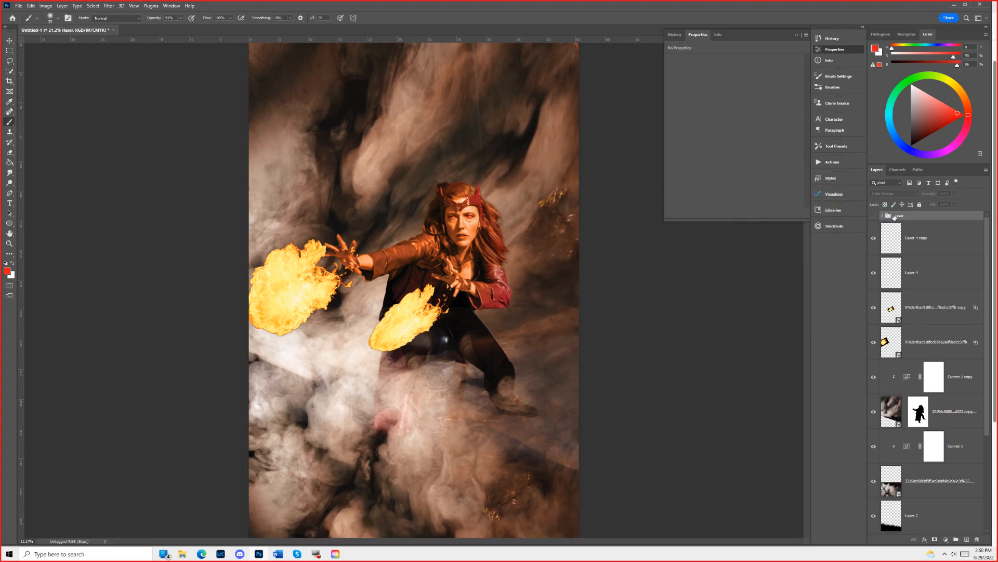
key(Delete)
Compare the full image with each of the two red eye layers hidden and shown.
click(872, 228)
click(873, 229)
click(874, 229)
click(874, 230)
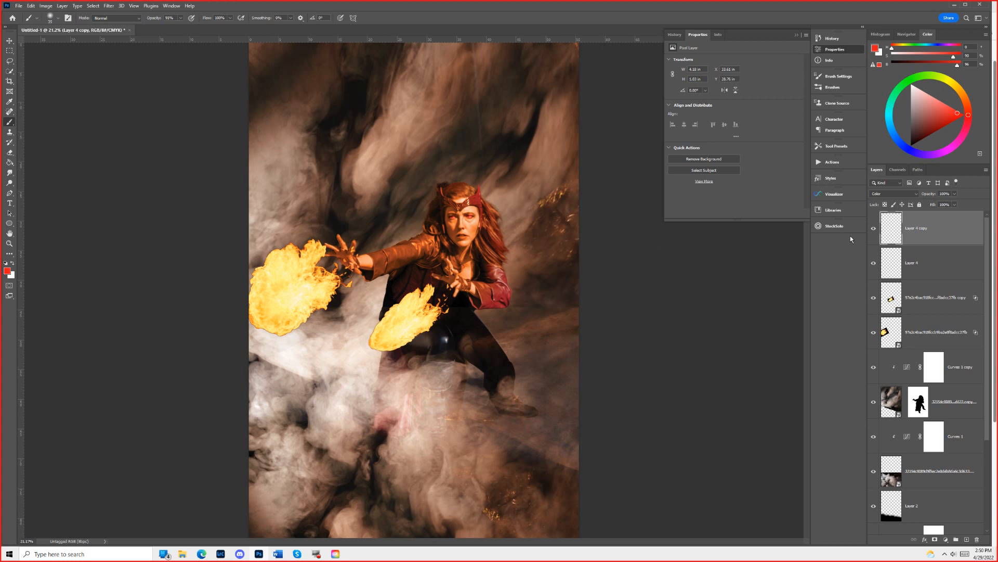
click(871, 268)
click(871, 267)
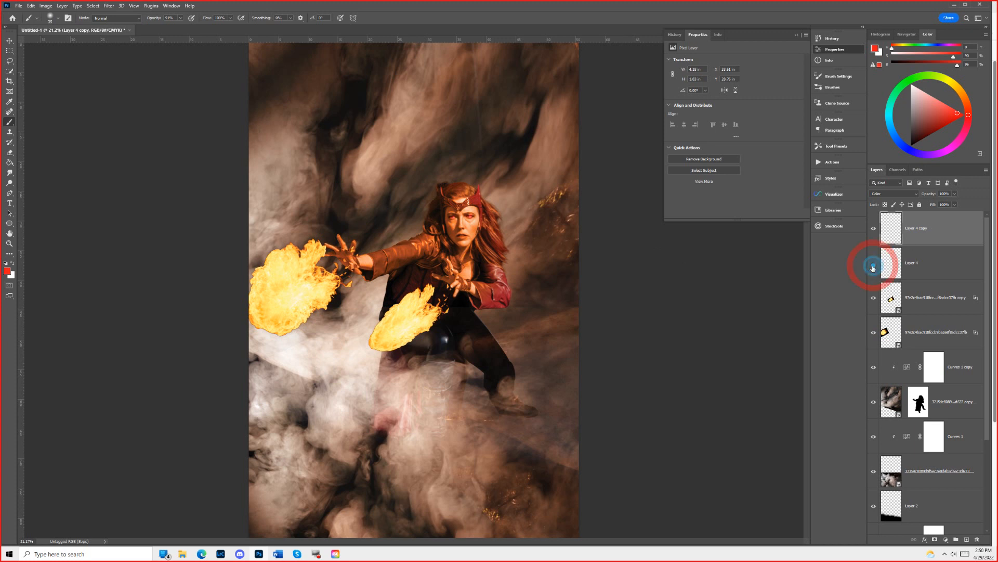
click(874, 266)
click(873, 229)
click(872, 230)
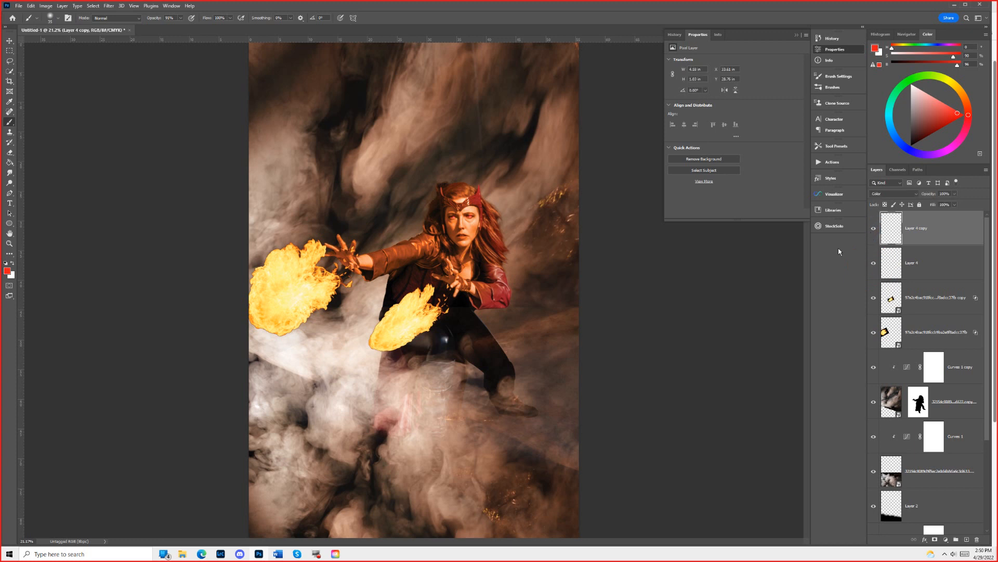
Inspect the face up close, comparing it with each of the two red eye layers hidden and shown.
key(z)
drag(466, 217, 531, 209)
click(874, 228)
click(874, 230)
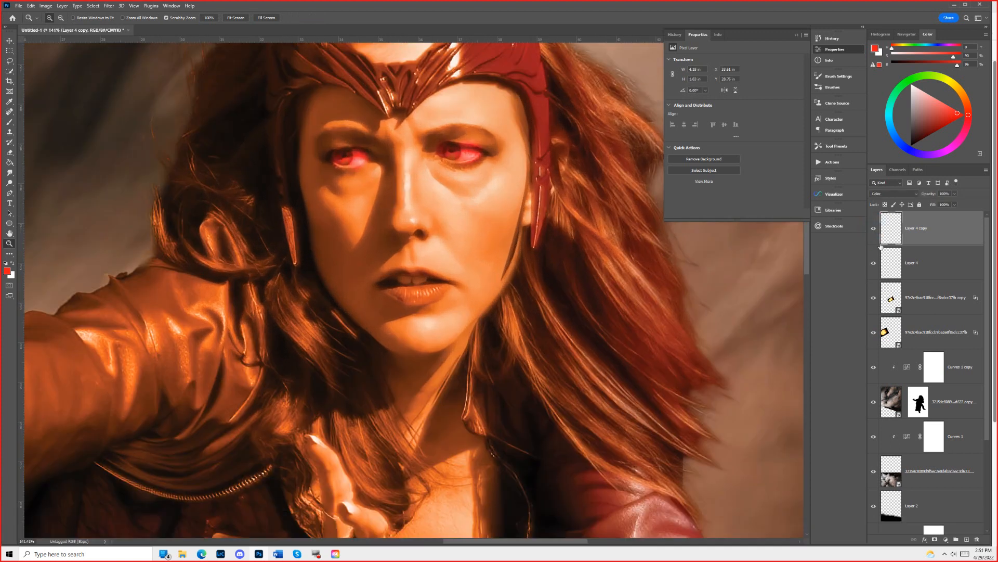
click(873, 265)
Group the two red eye layers, name the group eyes, and check the face with the group hidden and shown.
shift+click(902, 263)
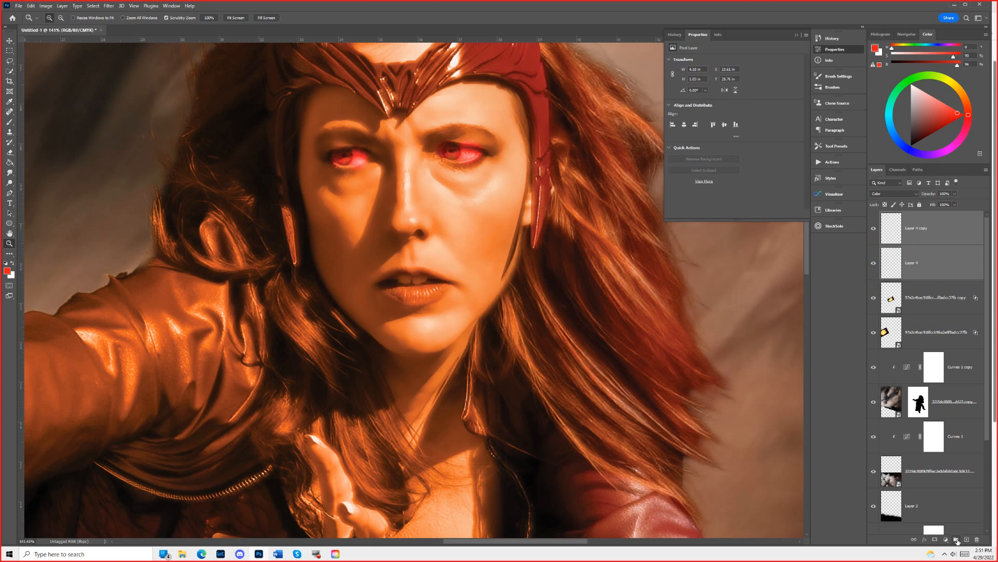
click(957, 541)
double_click(909, 215)
text(eyes)
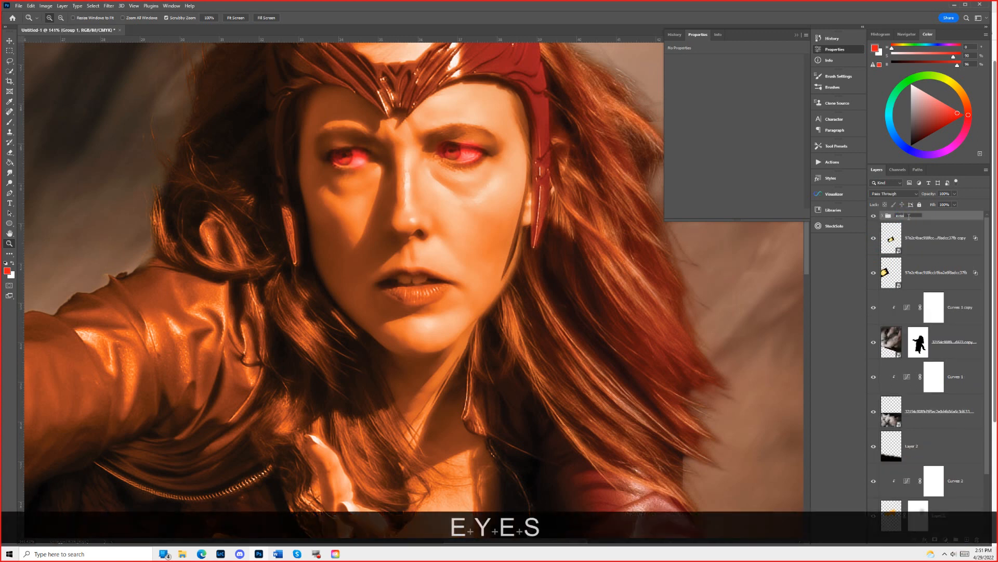
key(Return)
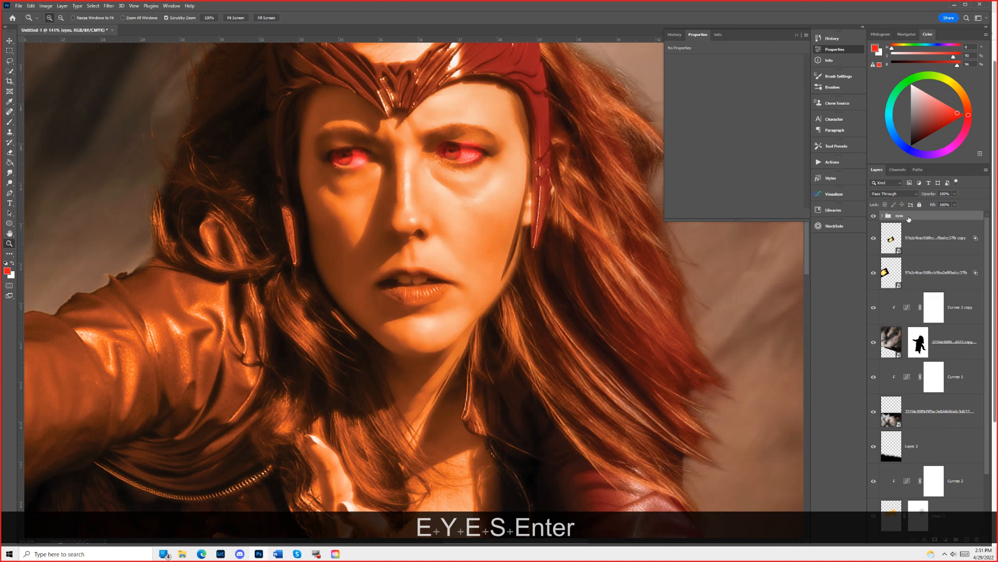
click(874, 216)
click(873, 215)
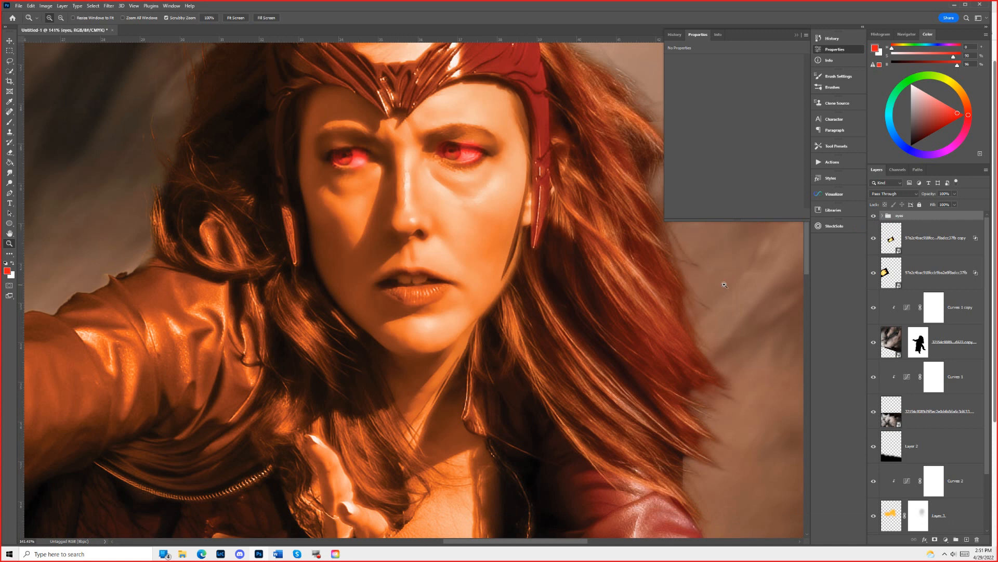
Duplicate the eyes group, stretch the copy to about 112% width and 178% height, and place it over both eyes.
key(ctrl+j)
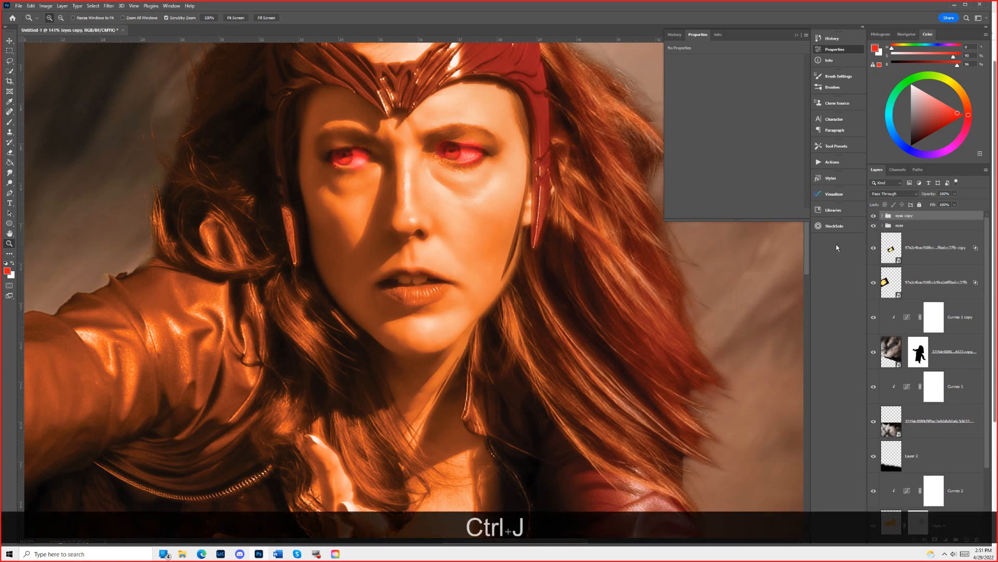
key(ctrl+t)
drag(488, 190, 508, 206)
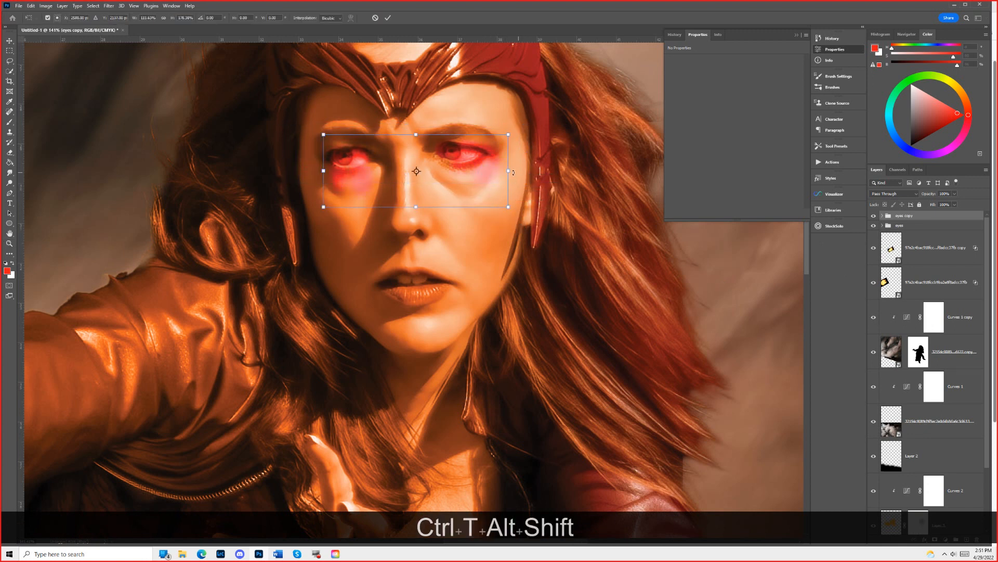
drag(452, 174, 445, 157)
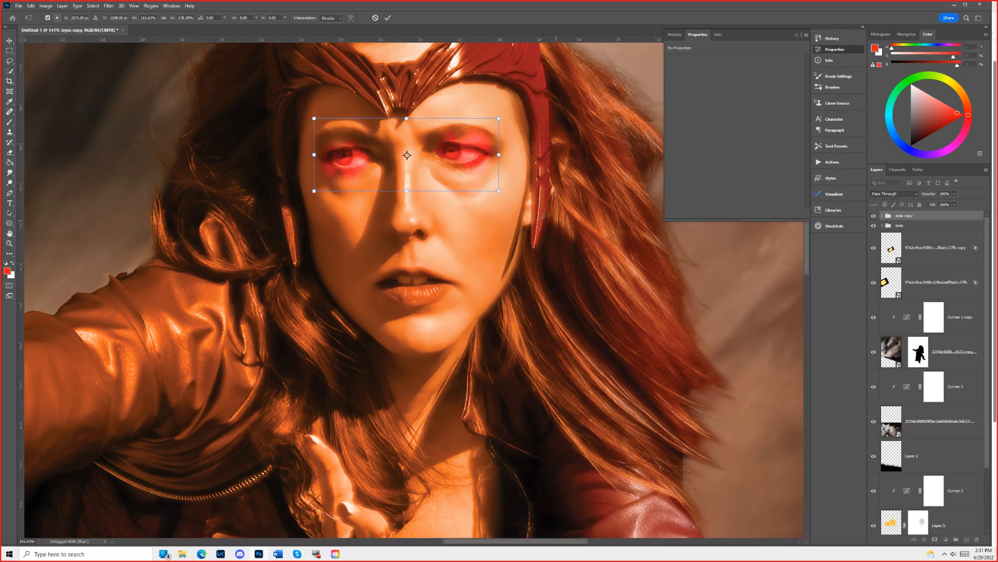
Shift the eyes copy group slightly to the left over the face and apply the transform.
drag(500, 120, 490, 120)
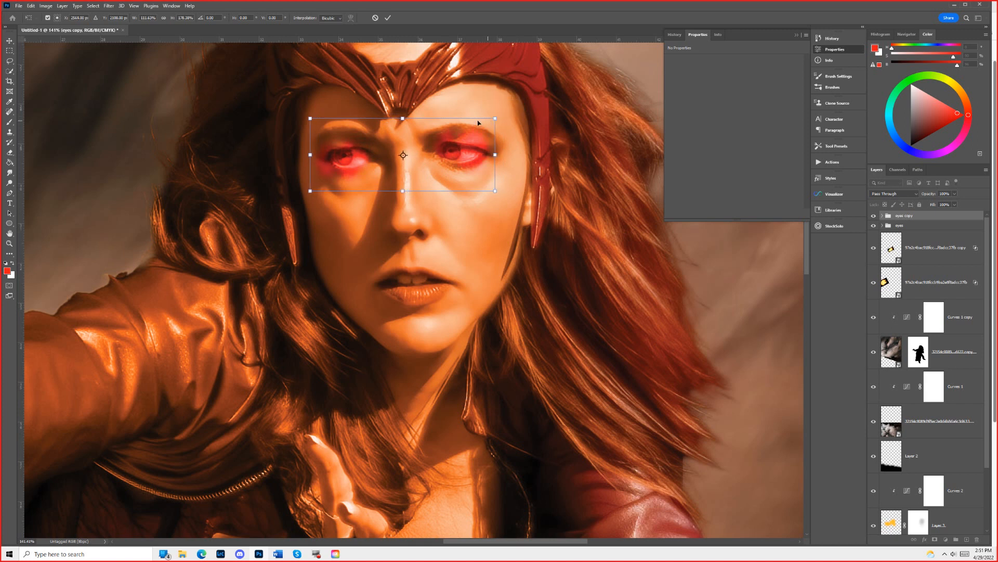
click(388, 18)
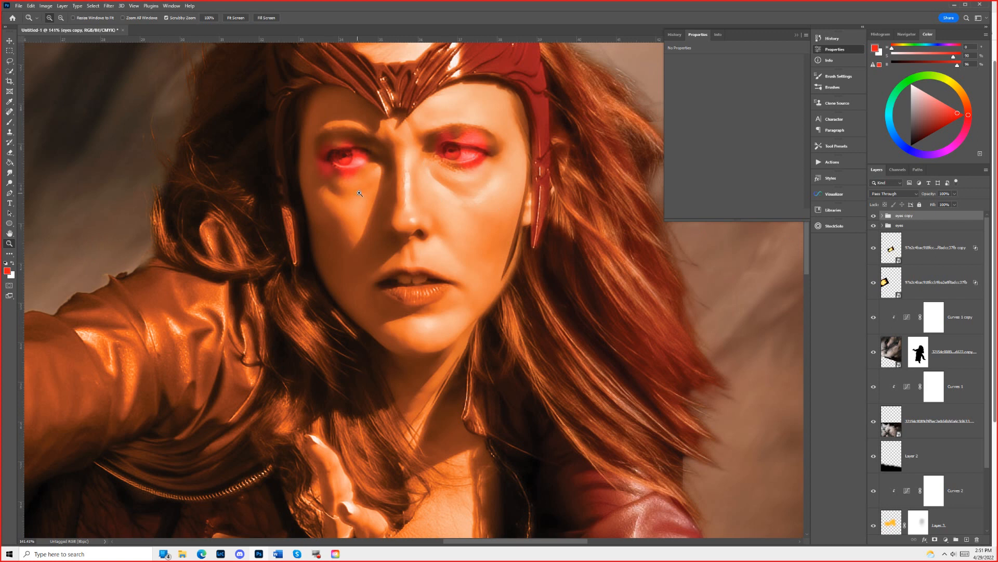
Brush more red glow around the eye on the Layer 4 copy layer inside the eyes copy group.
key(b)
click(874, 215)
click(882, 215)
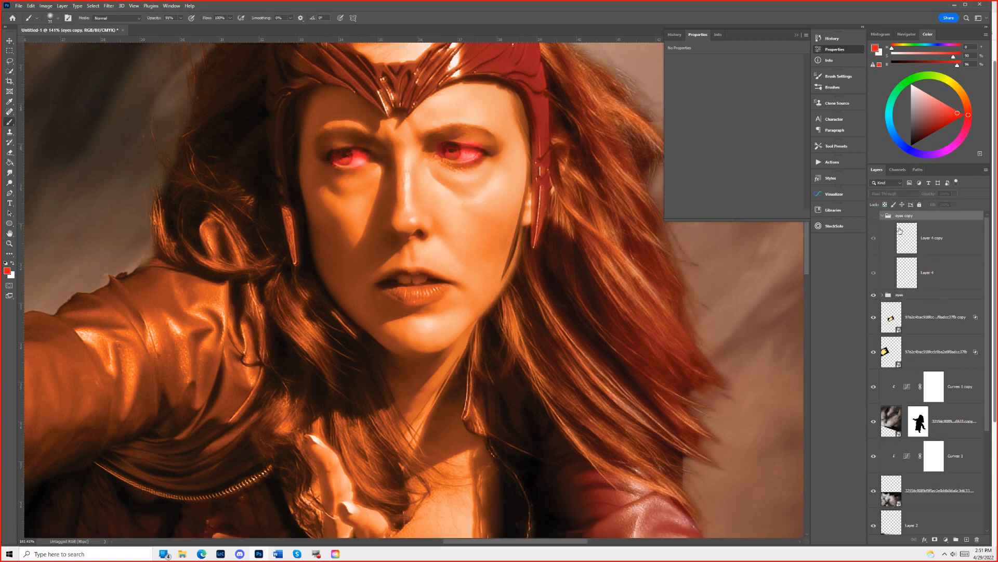
click(895, 225)
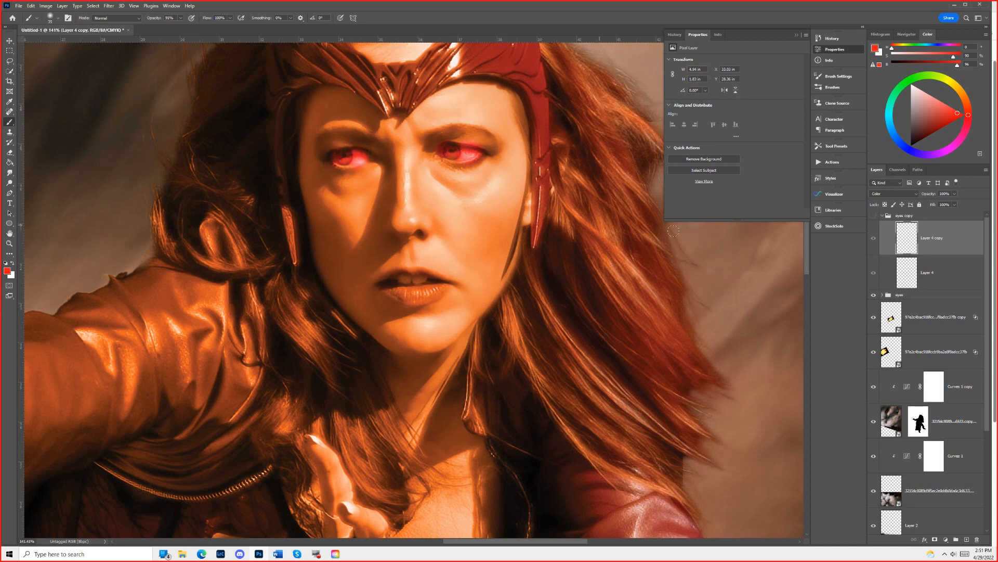
click(873, 216)
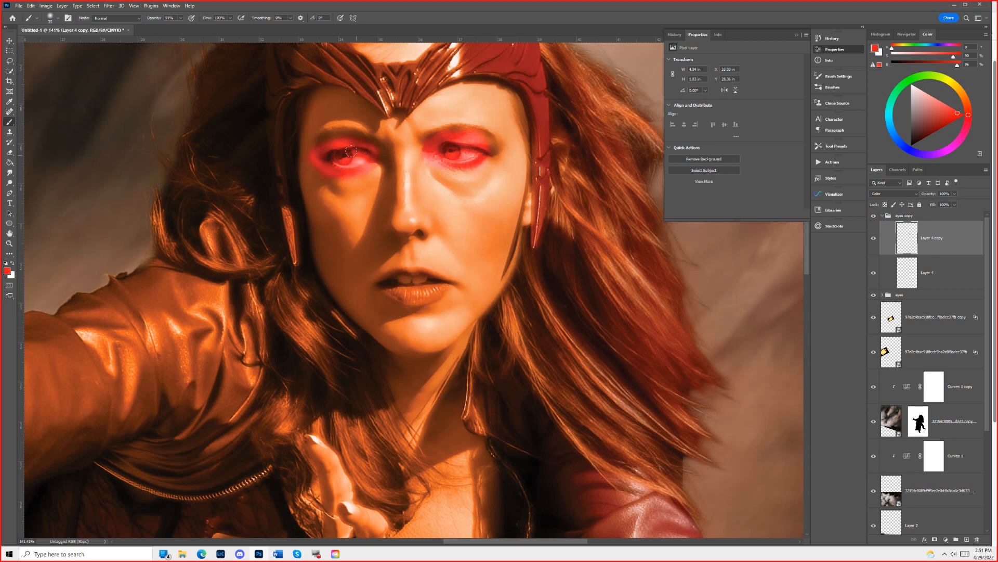
drag(351, 144, 358, 162)
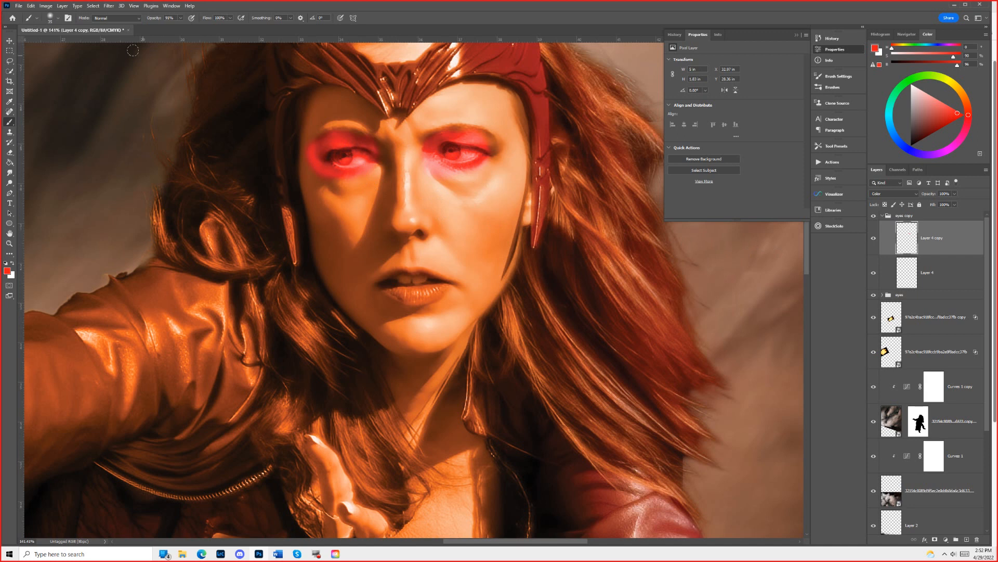
Soften the Layer 4 copy glow with a Gaussian Blur at an increased radius.
click(110, 8)
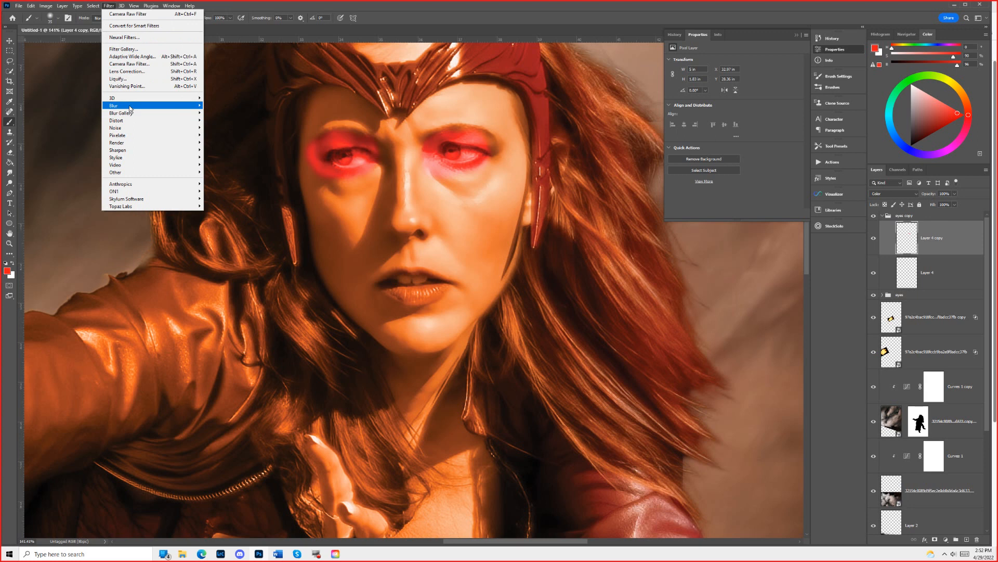
mouse_move(133, 105)
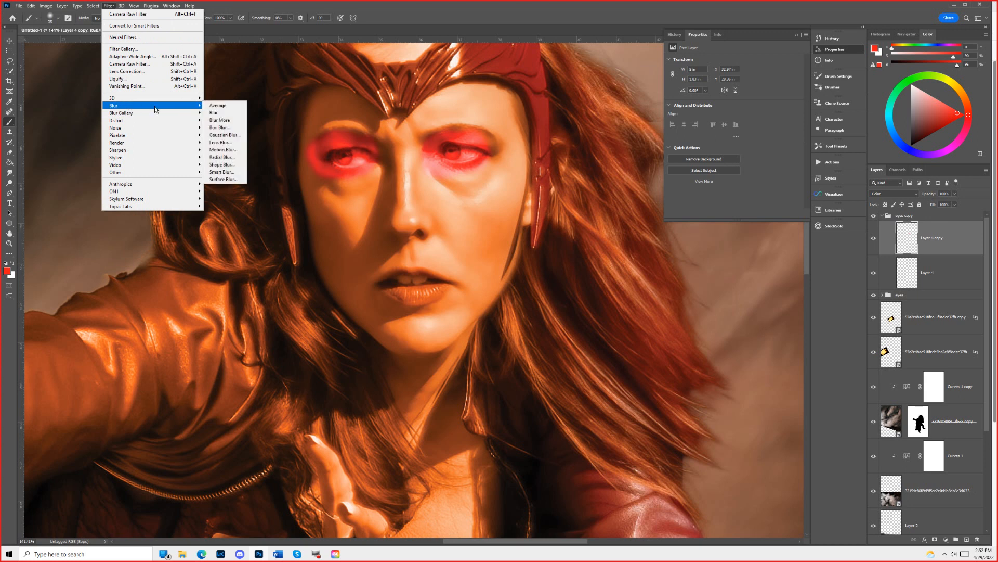
click(237, 135)
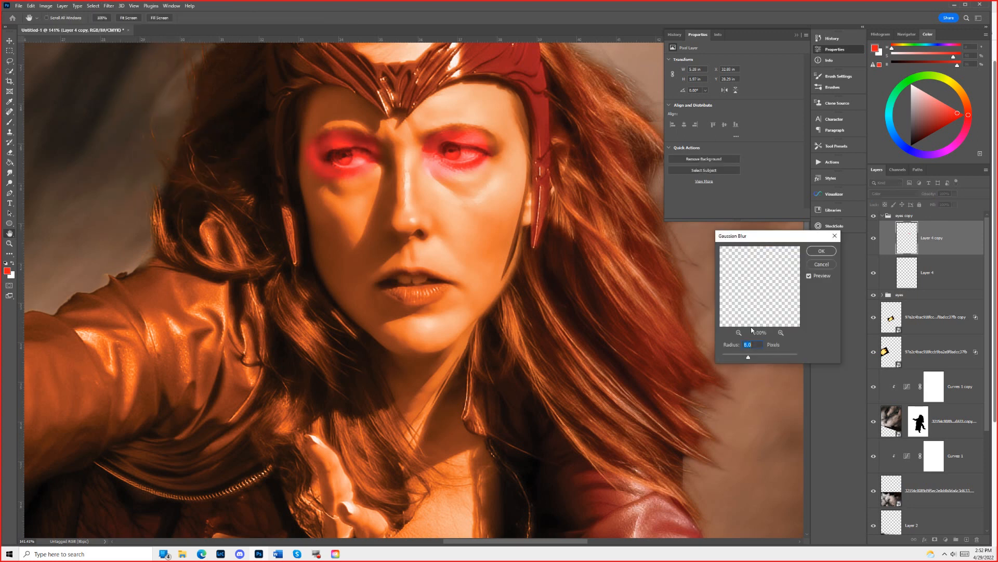
mouse_move(751, 356)
mouse_down()
mouse_move(776, 353)
mouse_move(760, 358)
mouse_up()
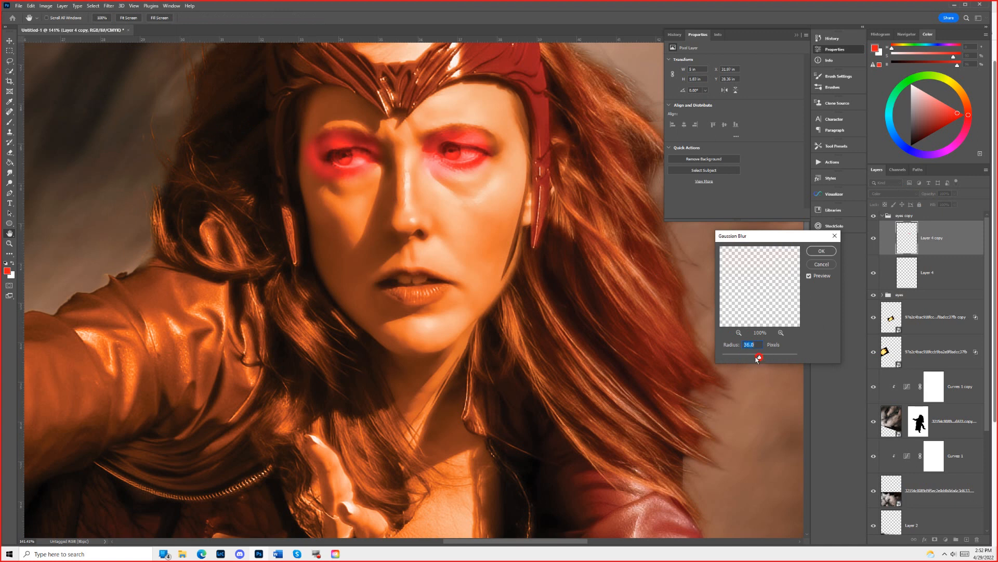
click(820, 252)
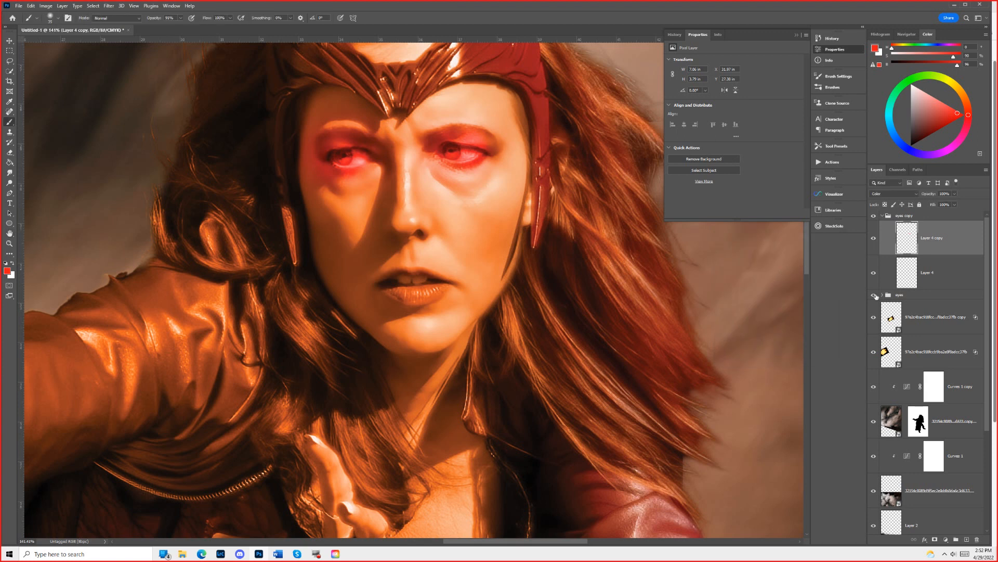
Hide the eyes copy group and its layers, compare the original eyes group on and off, and leave it shown.
key(ctrl+0)
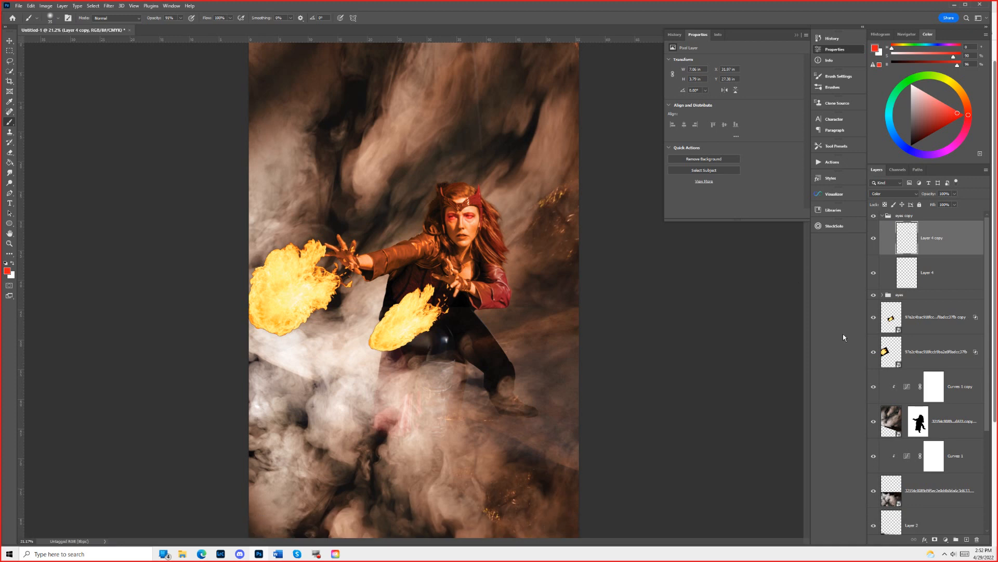
click(874, 240)
click(874, 240)
click(874, 241)
click(873, 273)
click(874, 218)
click(874, 296)
click(873, 296)
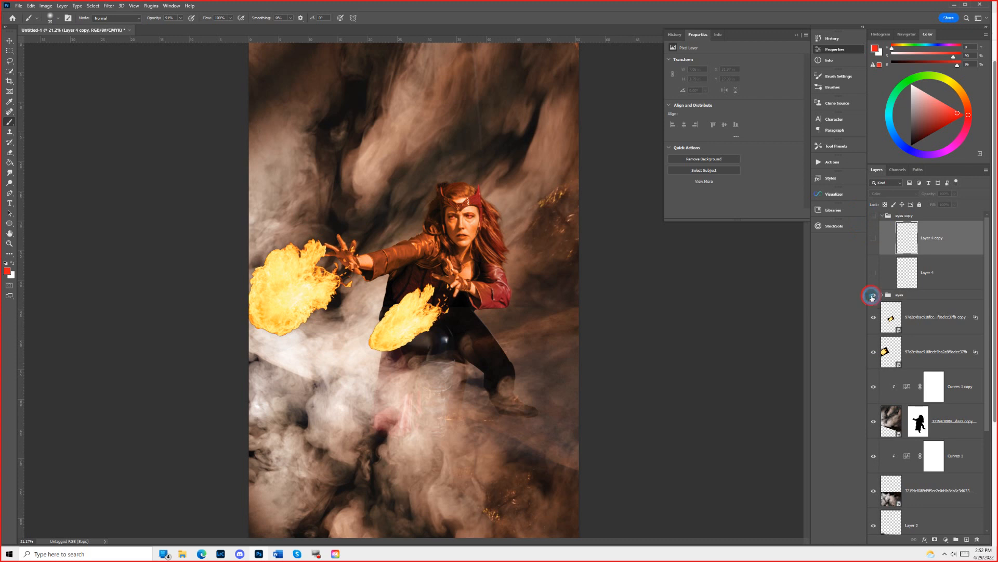
click(874, 296)
click(874, 296)
click(875, 297)
Add a layer mask to the eyes group and paint black on it to tone down the red glow around the eyes.
click(925, 295)
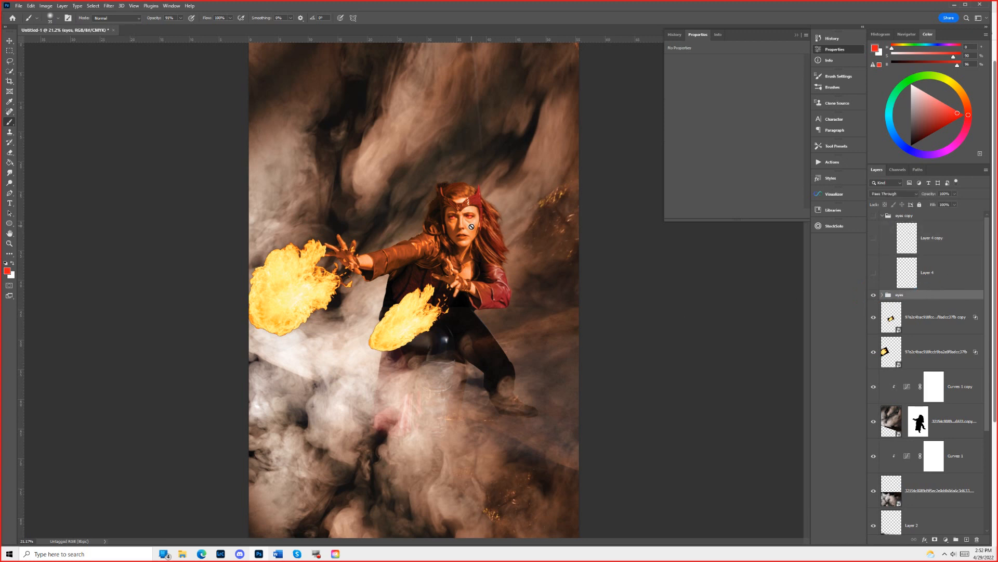
key(z)
drag(472, 226, 535, 208)
key(b)
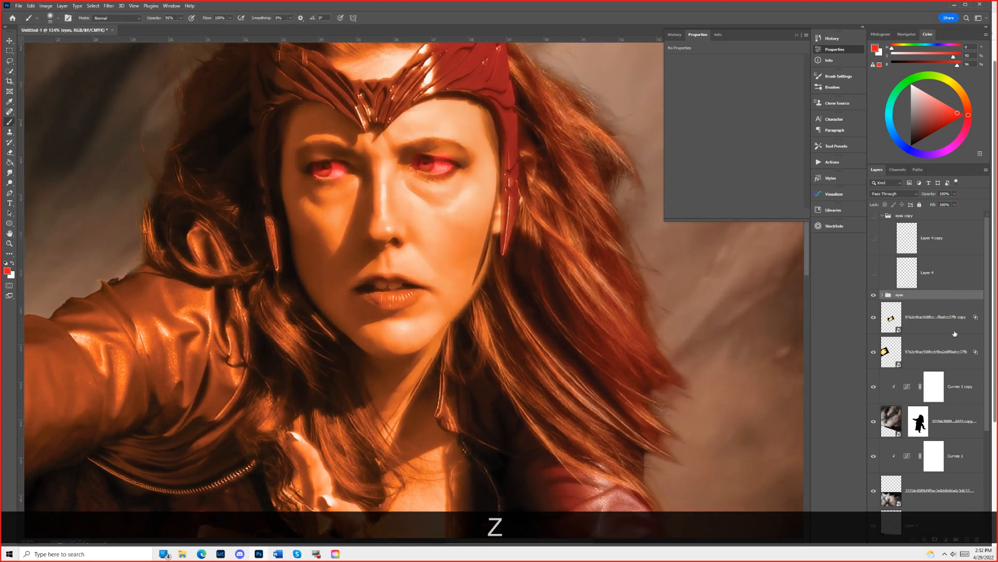
click(935, 539)
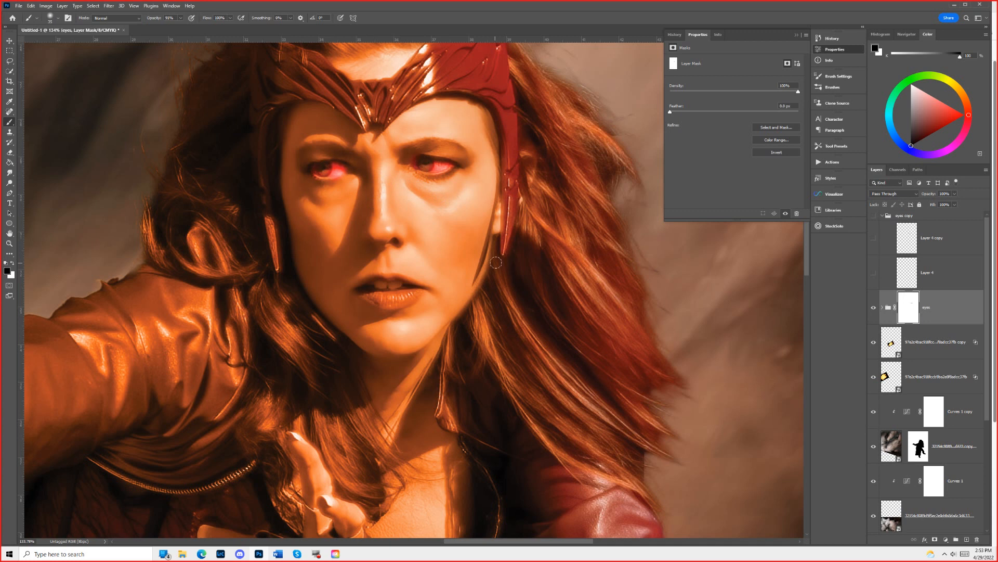
key(ctrl+0)
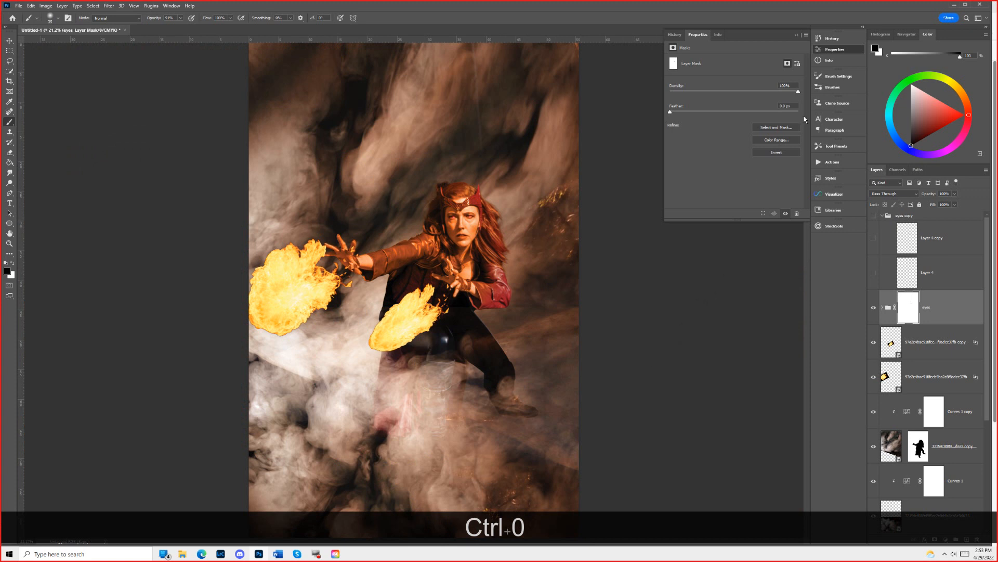
Search StockSolo for "sparks" stock photos.
click(822, 49)
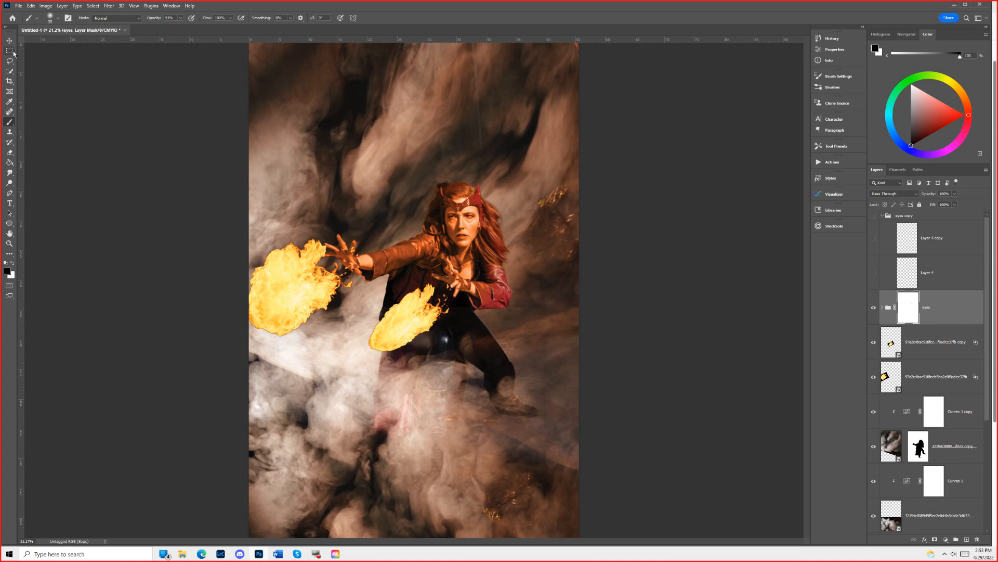
click(821, 228)
double_click(620, 238)
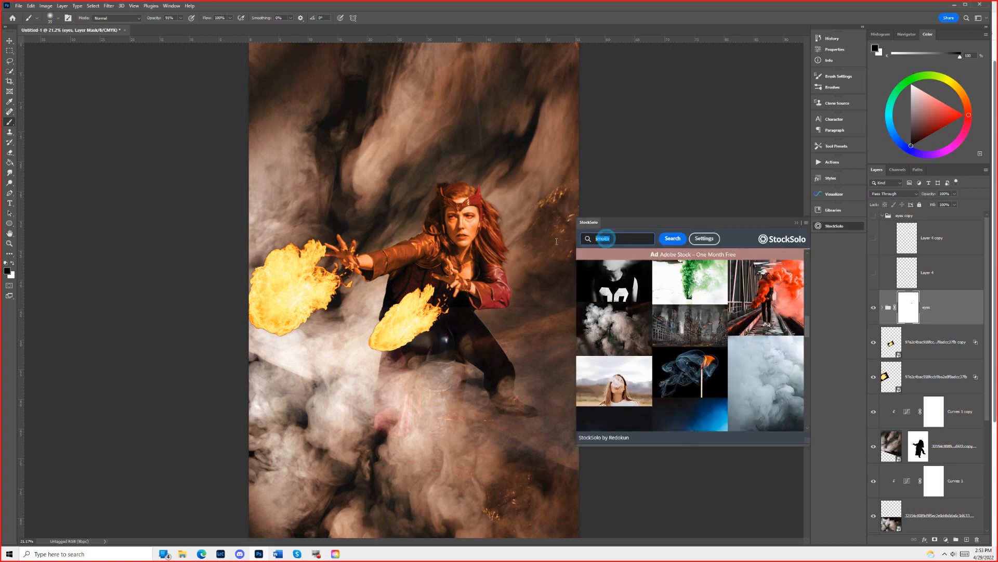
text(sparks)
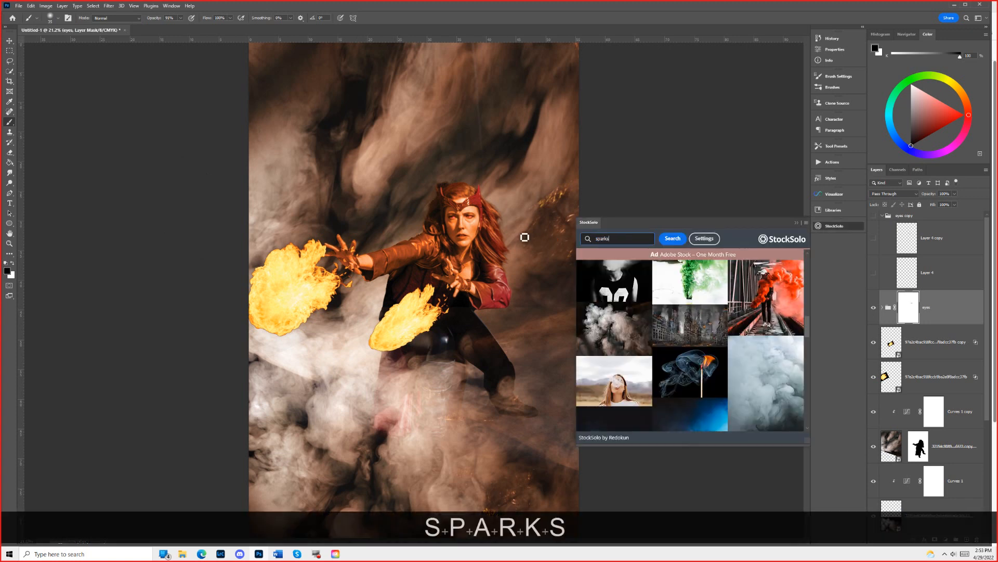
key(Return)
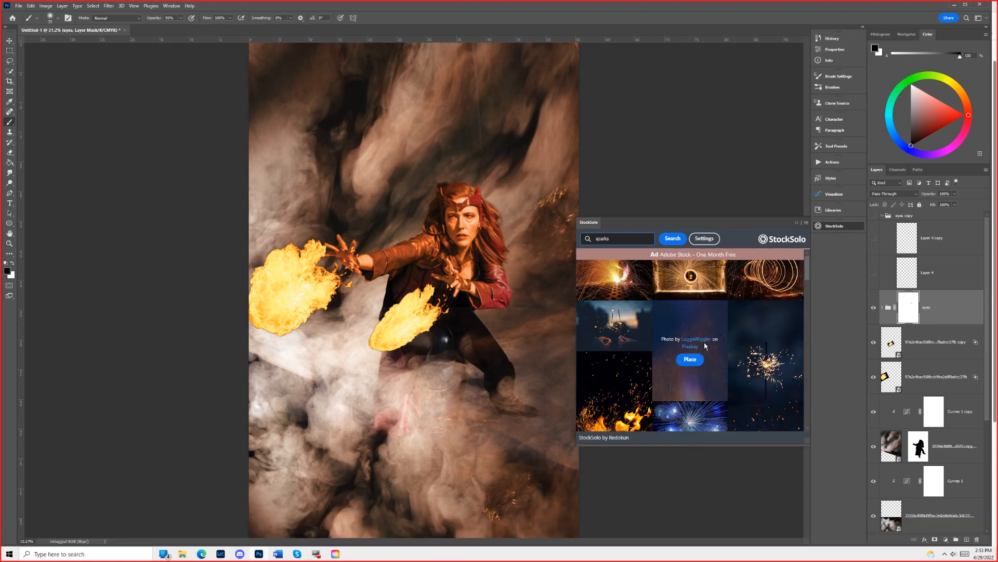
Place the StockSolo photo of a campfire with rising sparks on a dark blue background into the composition.
scroll(704, 345, down, 3)
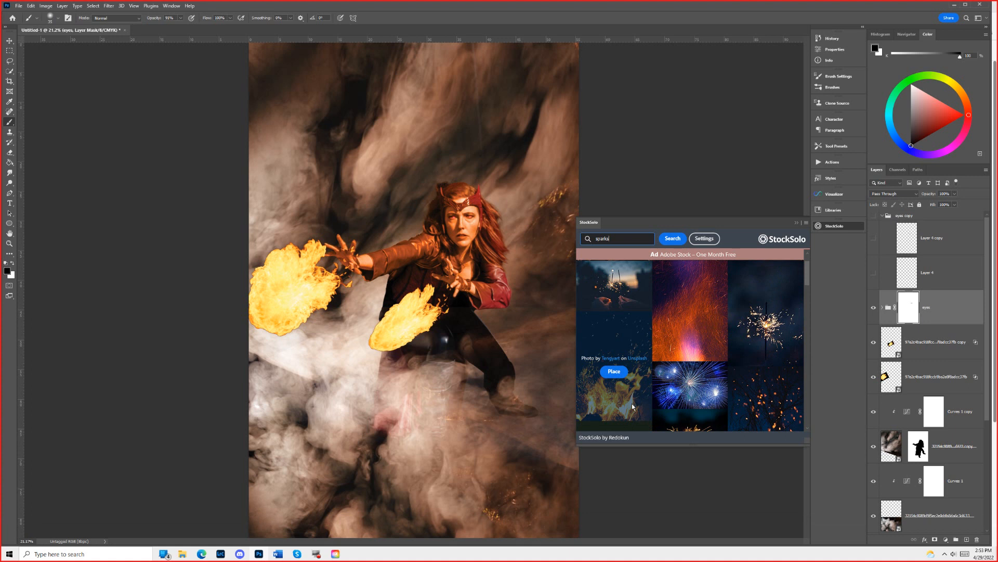
scroll(633, 406, down, 1)
scroll(619, 351, down, 1)
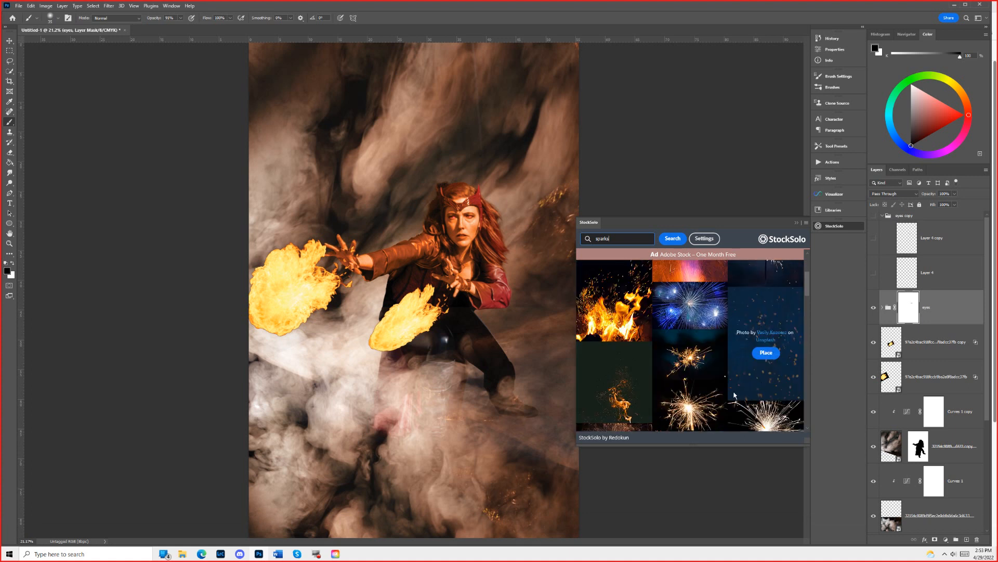
scroll(739, 395, down, 6)
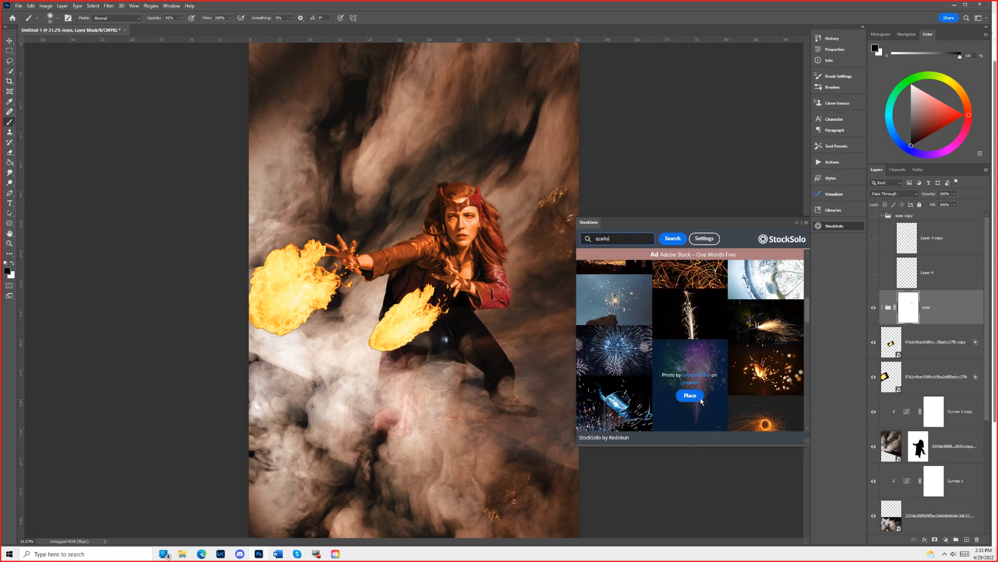
scroll(700, 397, down, 4)
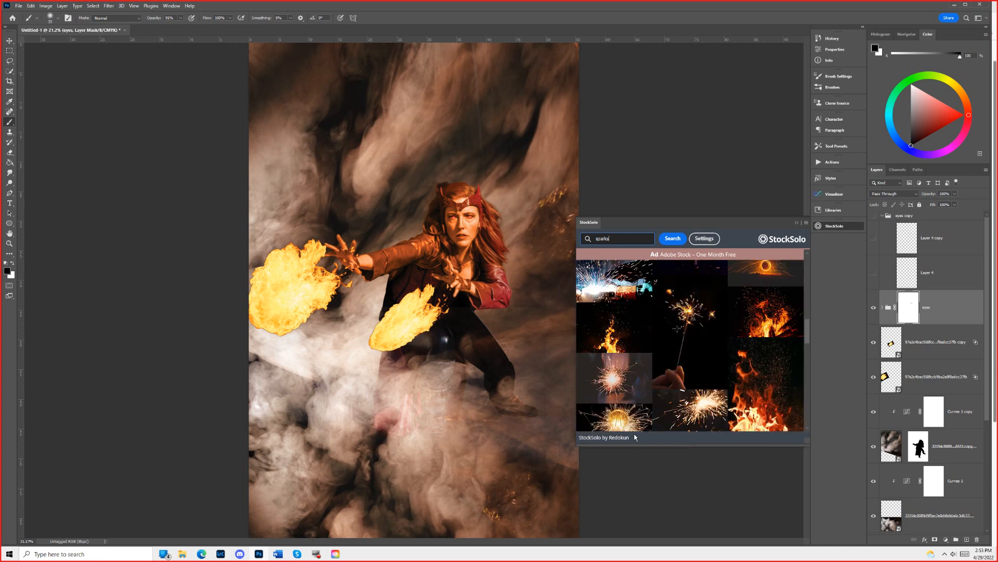
scroll(691, 386, down, 1)
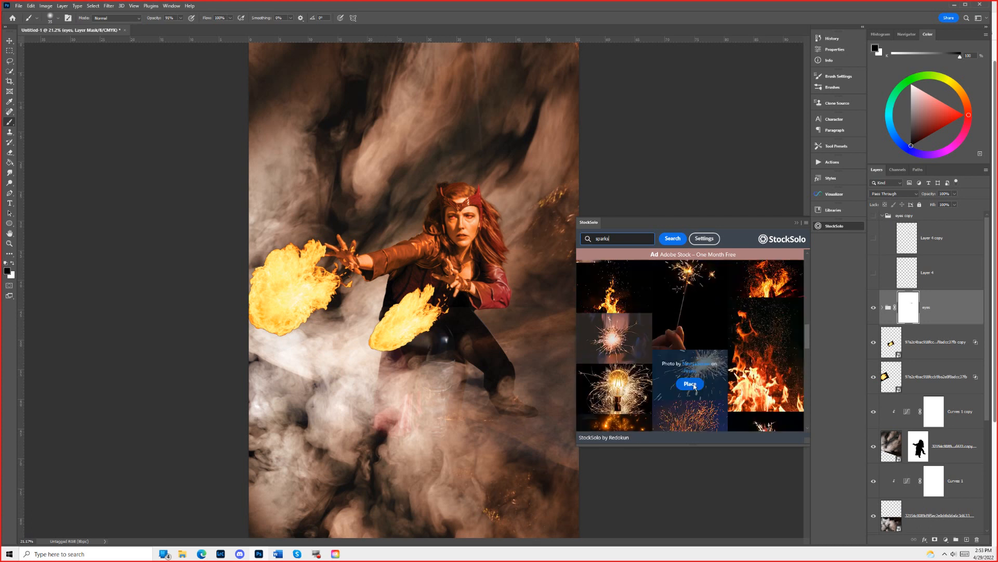
scroll(689, 391, down, 4)
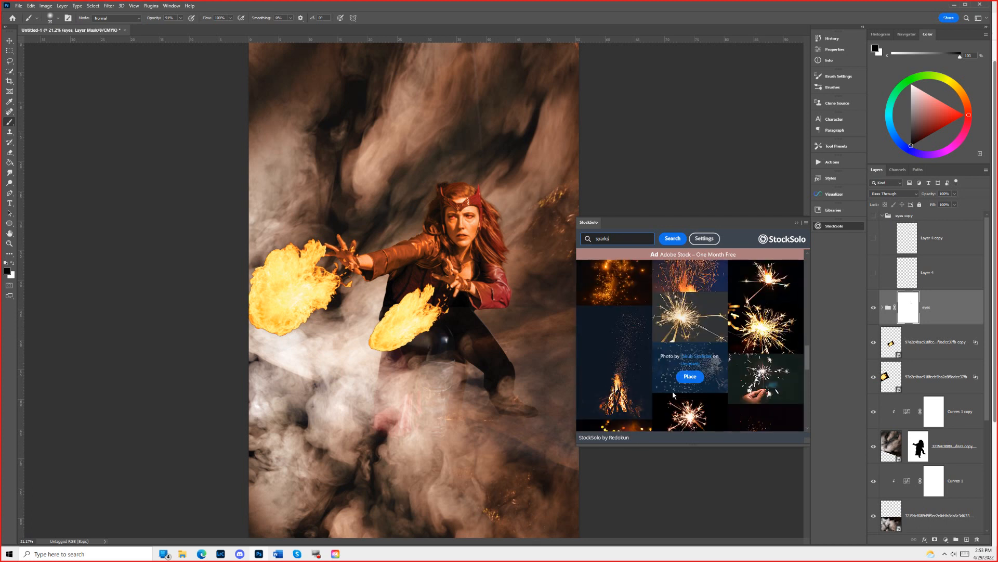
click(615, 379)
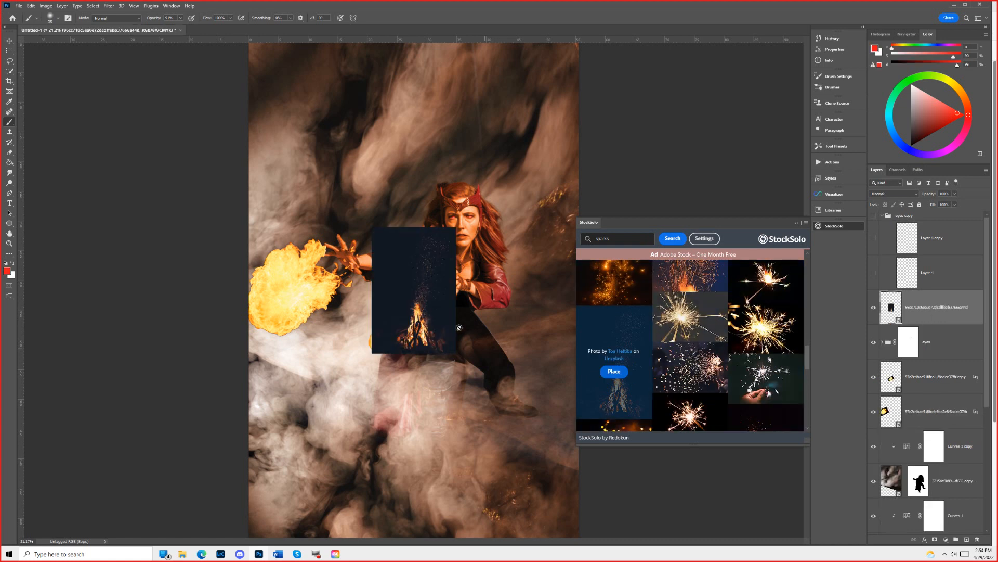
click(823, 228)
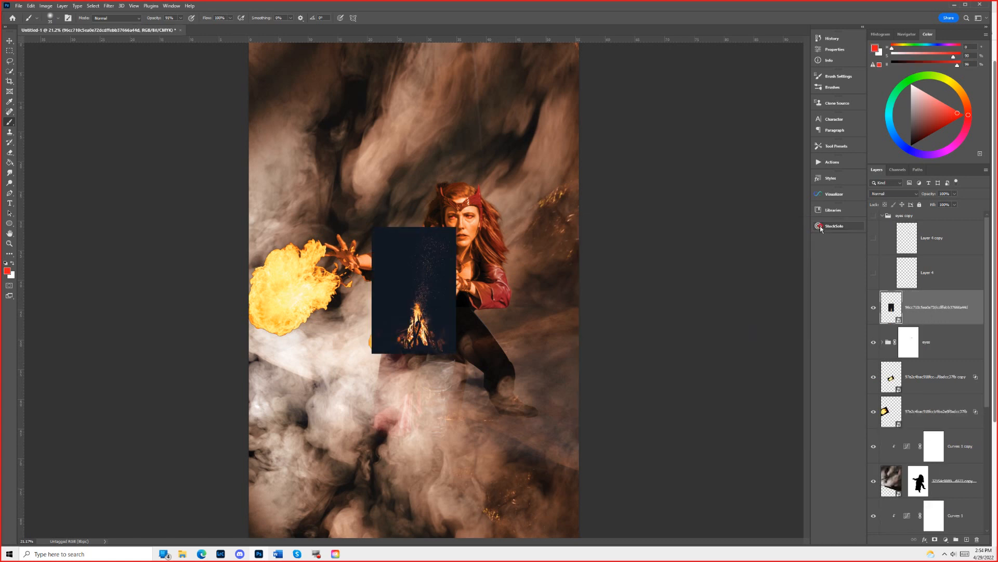
Enlarge the placed campfire photo, rotate it about 45° and position it so the sparks stream diagonally across the canvas.
key(ctrl+t)
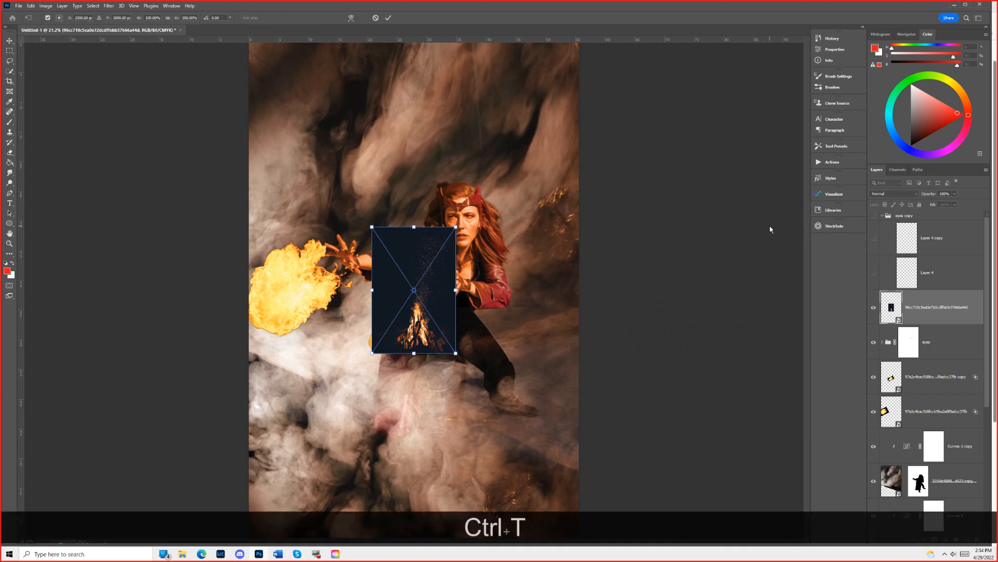
key(ctrl+0)
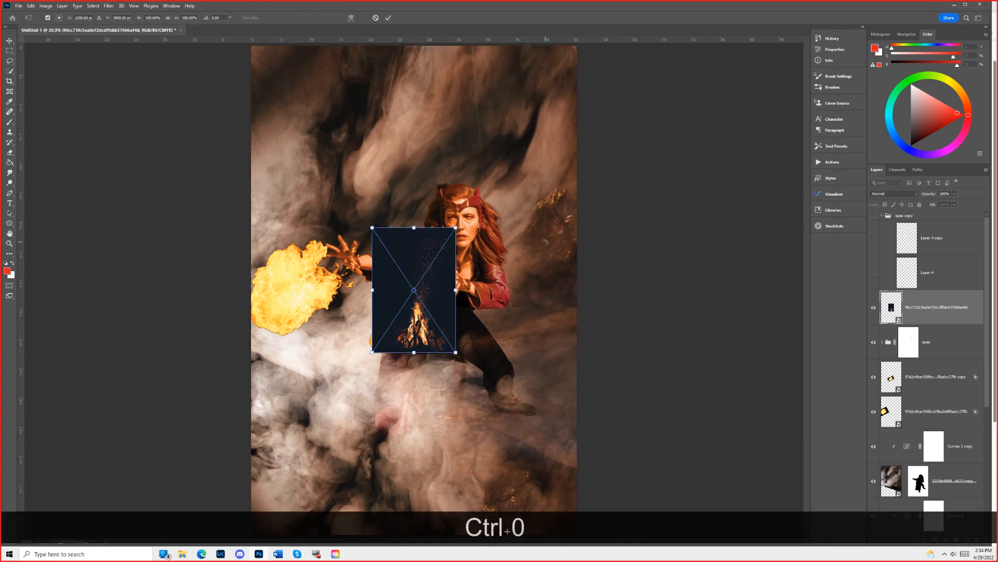
key(ctrl+minus)
key(ctrl+minus)
key(ctrl+minus)
key(ctrl+minus)
key(ctrl+minus)
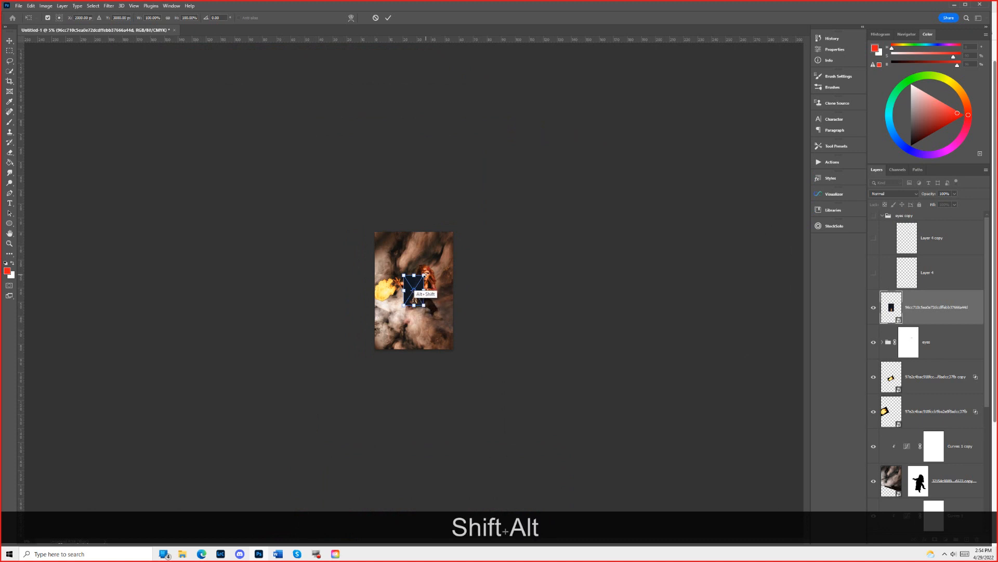
drag(424, 275, 528, 234)
drag(446, 295, 391, 335)
drag(484, 224, 574, 335)
mouse_move(371, 317)
mouse_down()
mouse_move(372, 293)
mouse_move(372, 301)
mouse_up()
drag(518, 270, 553, 295)
drag(399, 297, 407, 290)
click(388, 17)
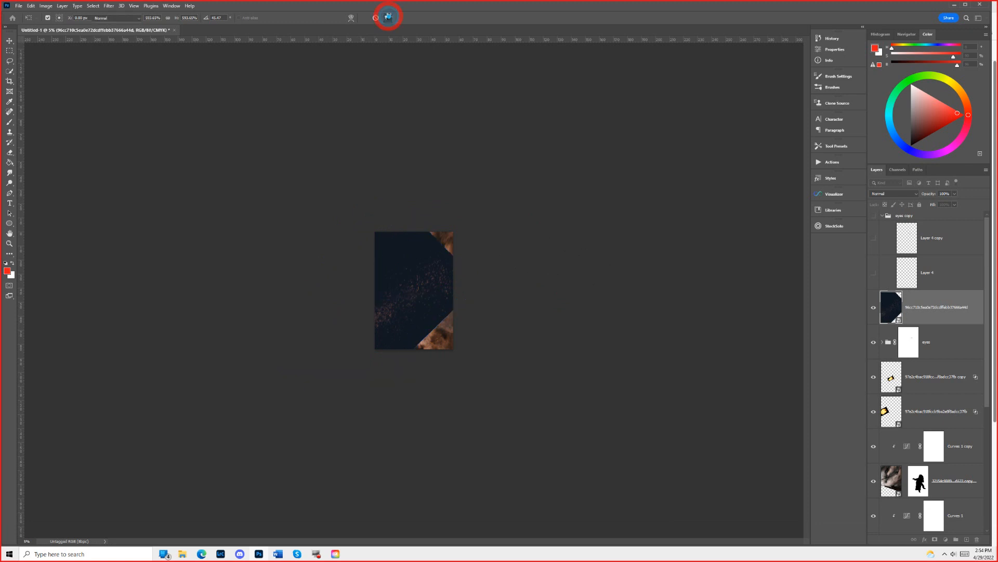
key(b)
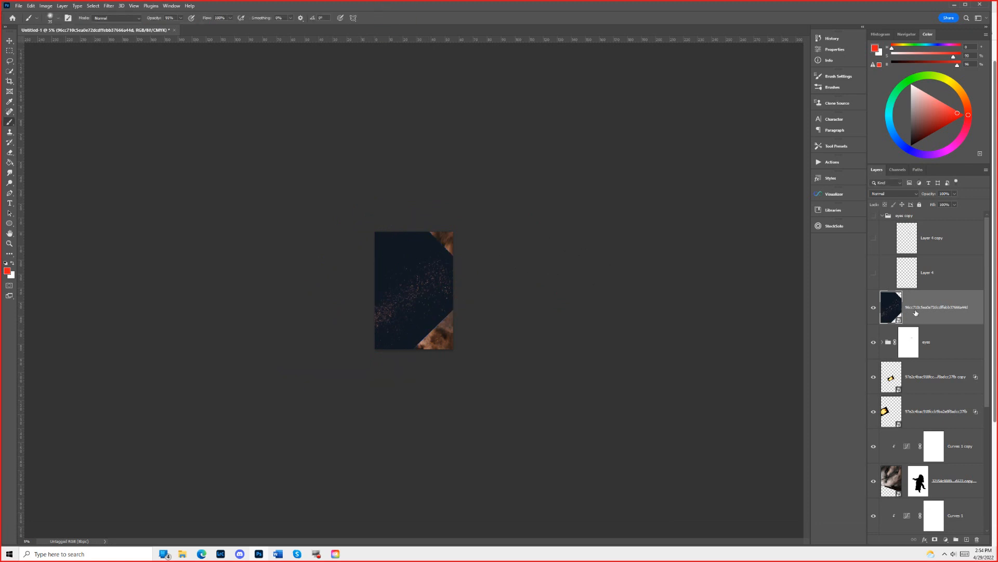
Set the campfire sparks layer's blend mode to Screen and compare the composition with the layer hidden and shown.
click(890, 194)
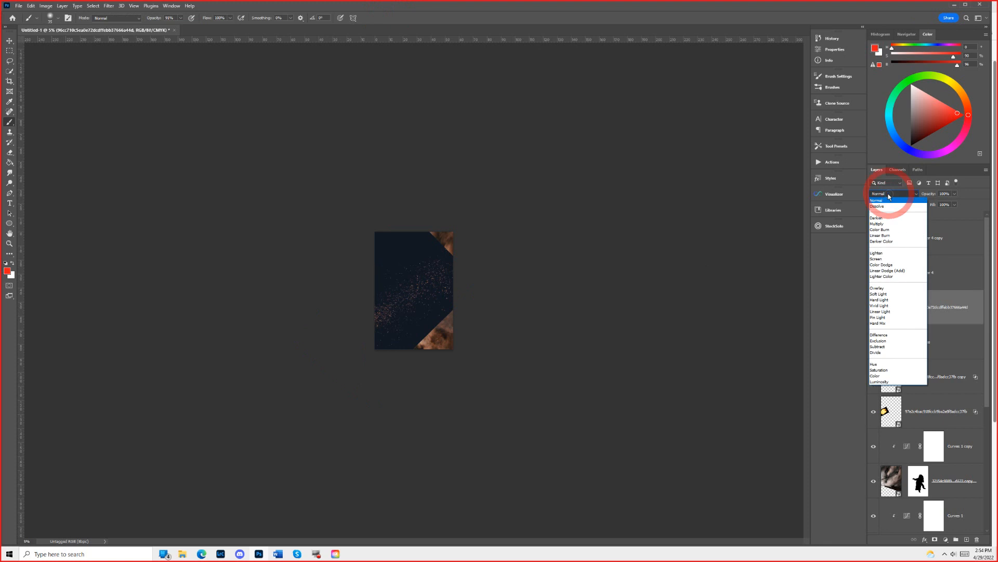
click(889, 259)
key(ctrl+0)
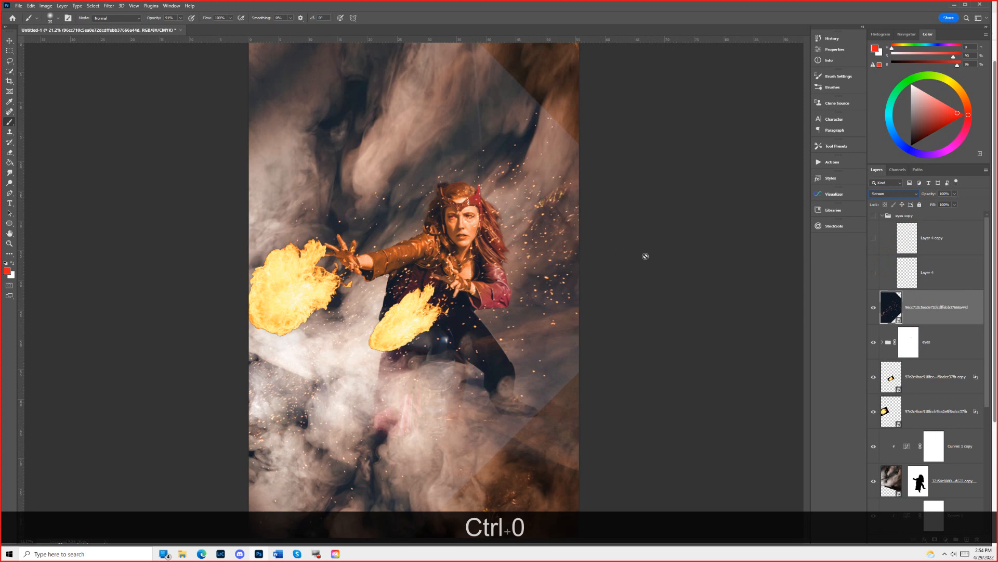
click(874, 308)
click(874, 309)
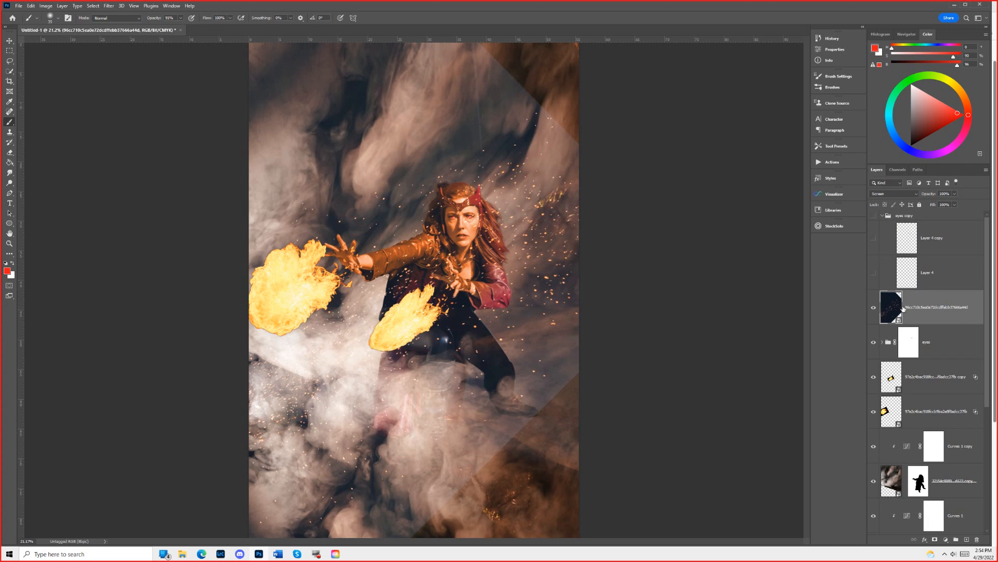
click(886, 303)
key(ctrl+u)
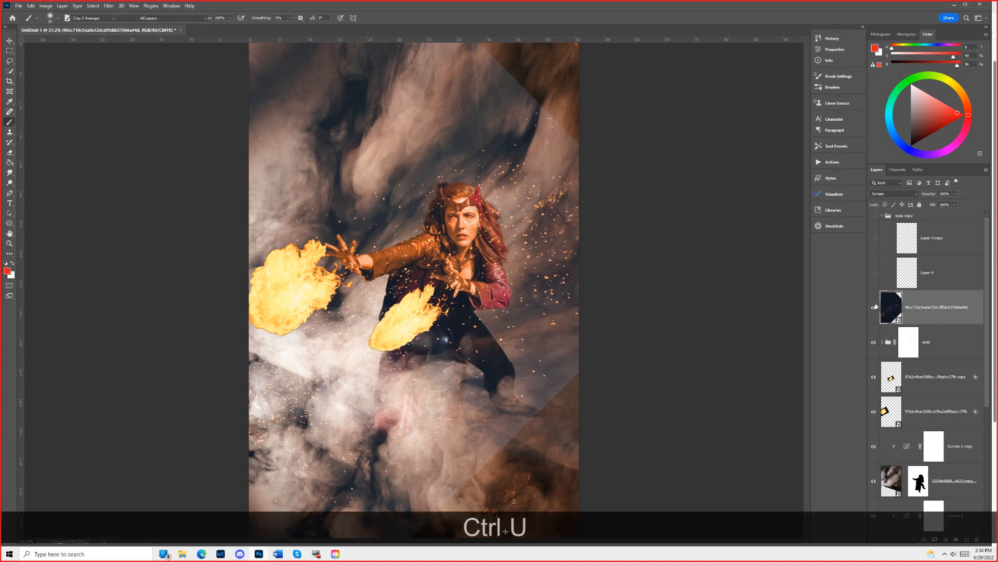
click(565, 157)
key(ctrl+m)
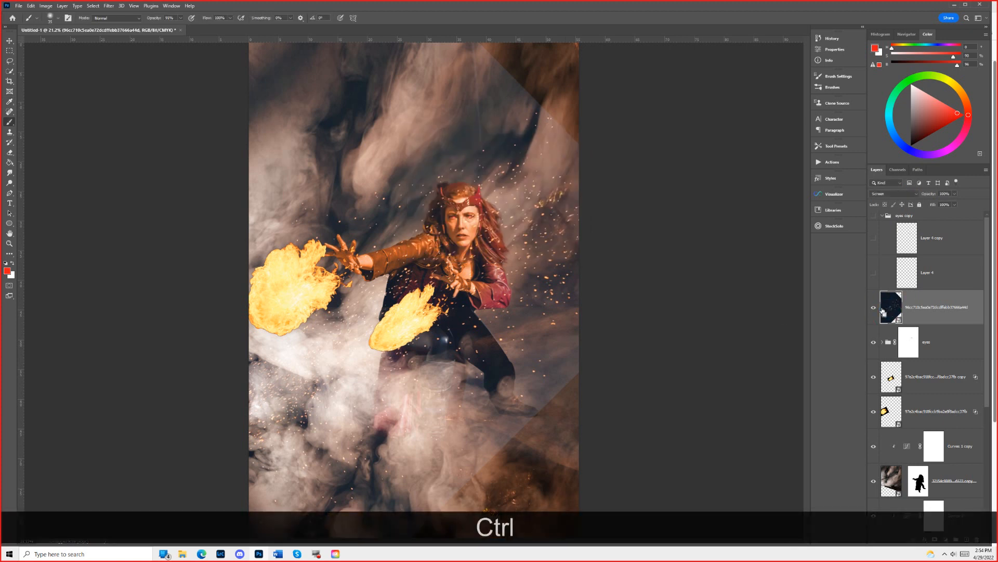
key(ctrl+m)
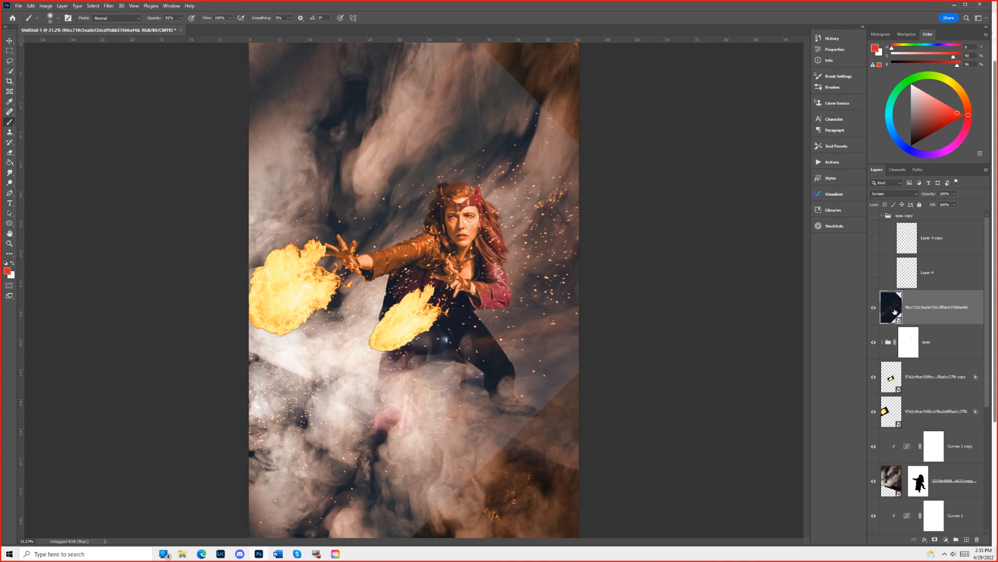
drag(896, 312, 957, 540)
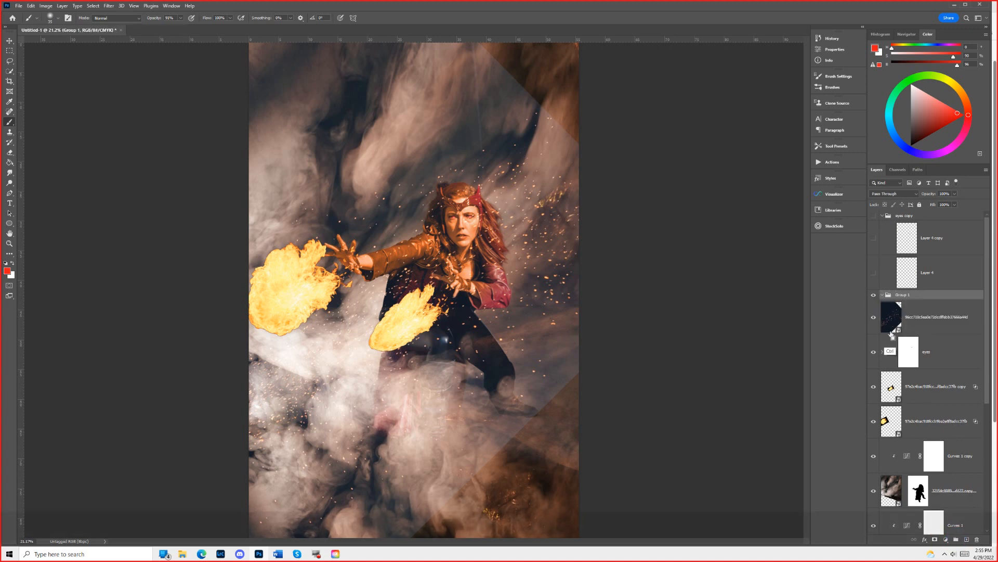
key(ctrl+z)
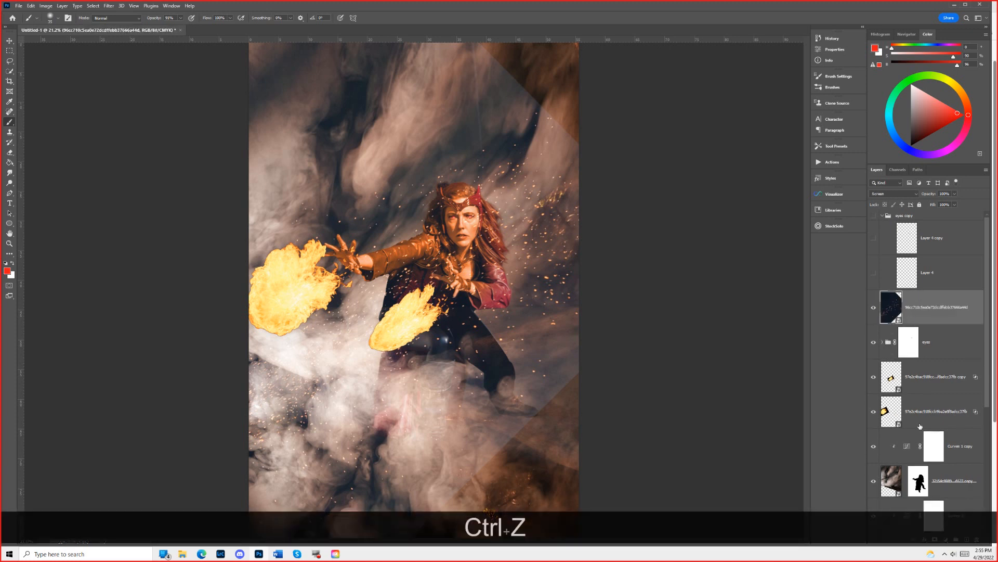
Add a Curves adjustment clipped to the campfire sparks layer and shift its black point inward to darken the photo's background haze.
click(945, 540)
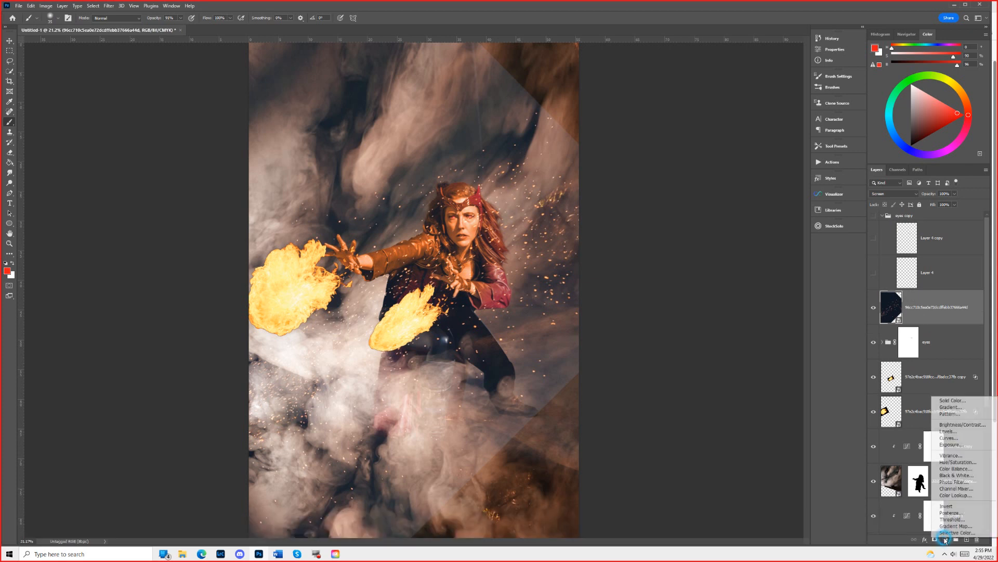
click(966, 440)
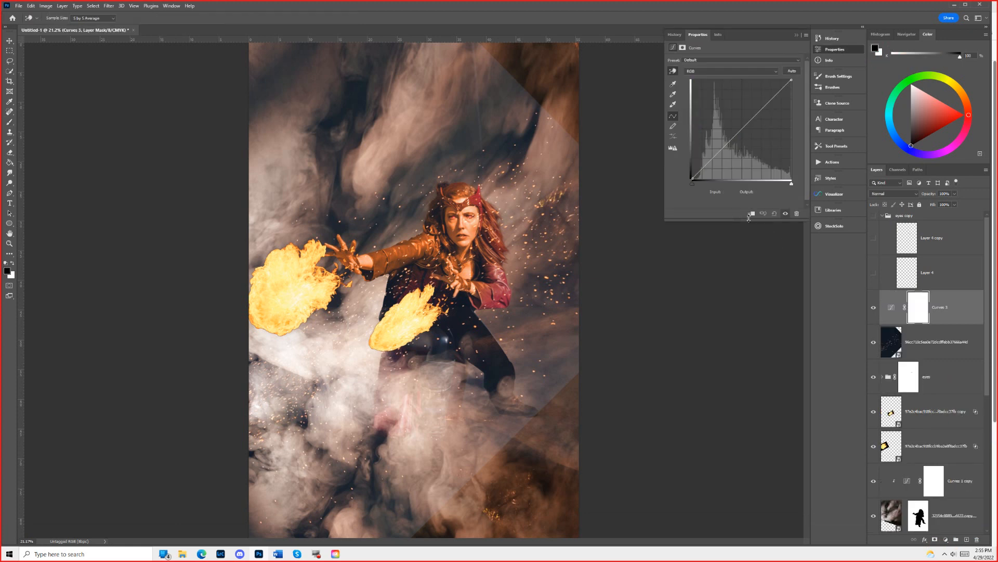
click(751, 215)
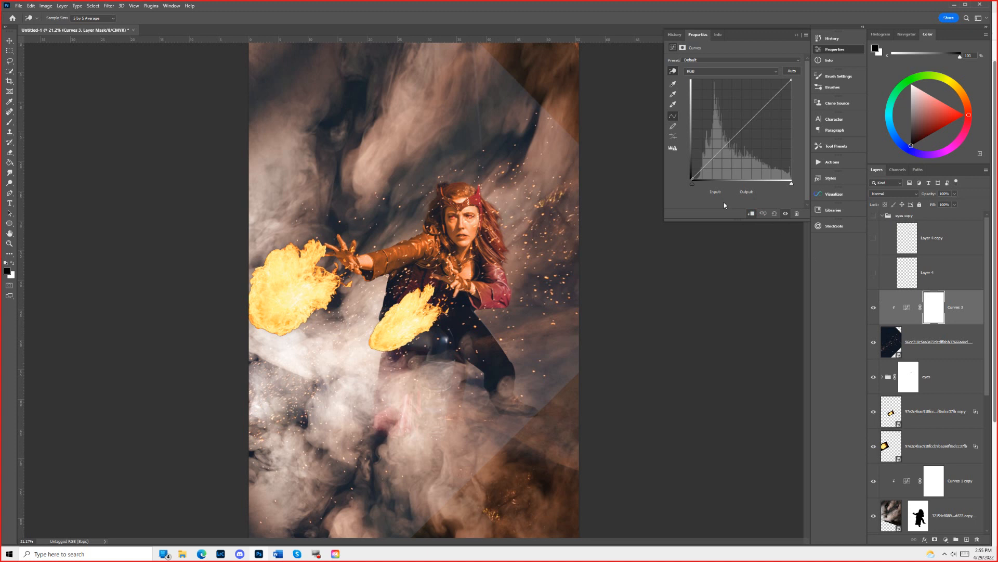
drag(694, 187, 711, 184)
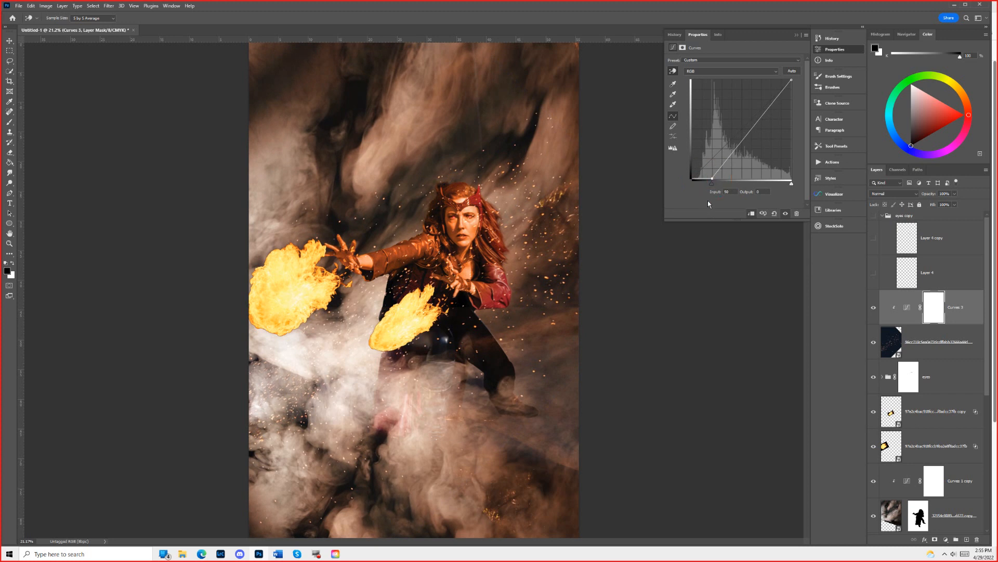
Add a layer mask to the campfire sparks layer and paint black on it to remove sparks from the woman's face.
click(909, 353)
key(b)
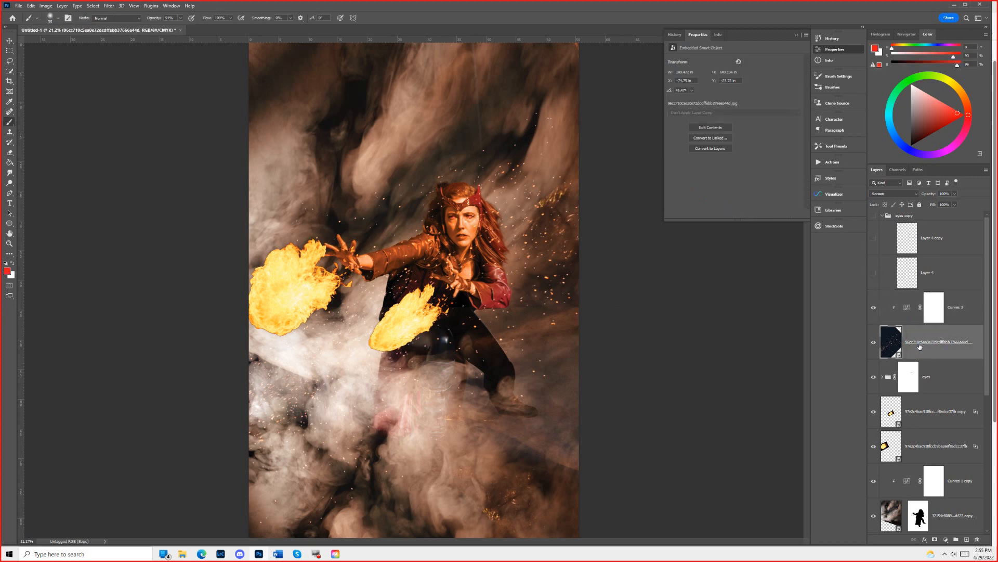
click(936, 540)
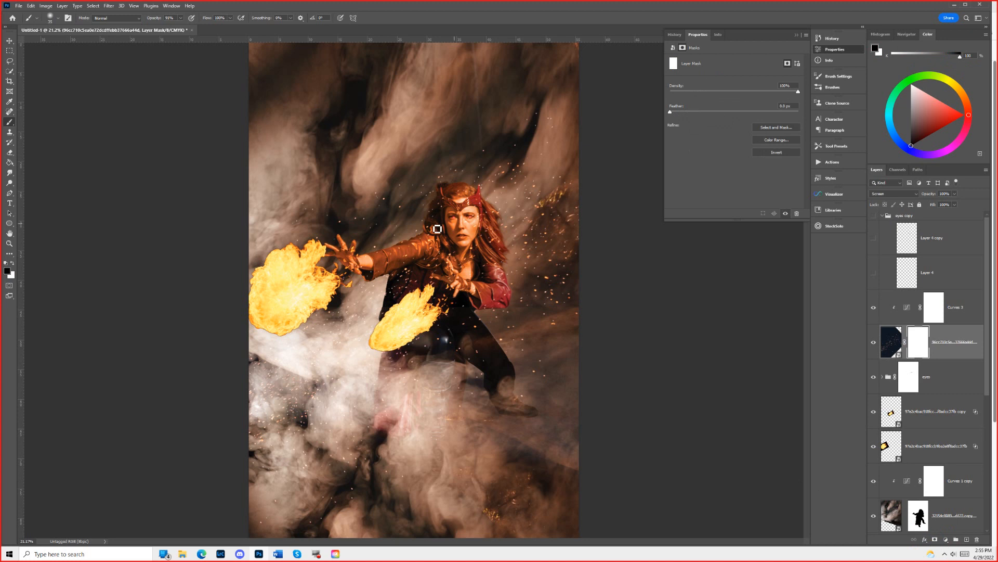
key(b)
mouse_move(461, 225)
mouse_down()
mouse_move(454, 219)
mouse_move(460, 223)
mouse_up()
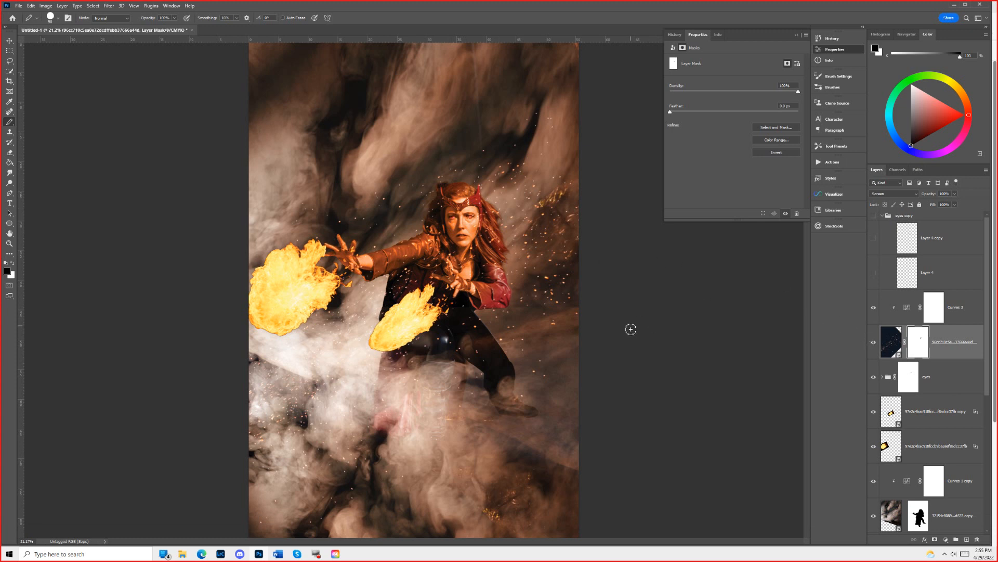
Enlarge the brush and paint black on the sparks layer's mask to hide the photo near the canvas's upper-right area.
key(bracketright)
key(bracketright)
key(bracketright)
key(bracketright)
key(bracketright)
key(bracketright)
key(bracketright)
drag(644, 194, 554, 135)
Search StockSolo for "dust" photos, load more pictures and browse them for a suitable texture.
click(818, 226)
double_click(603, 238)
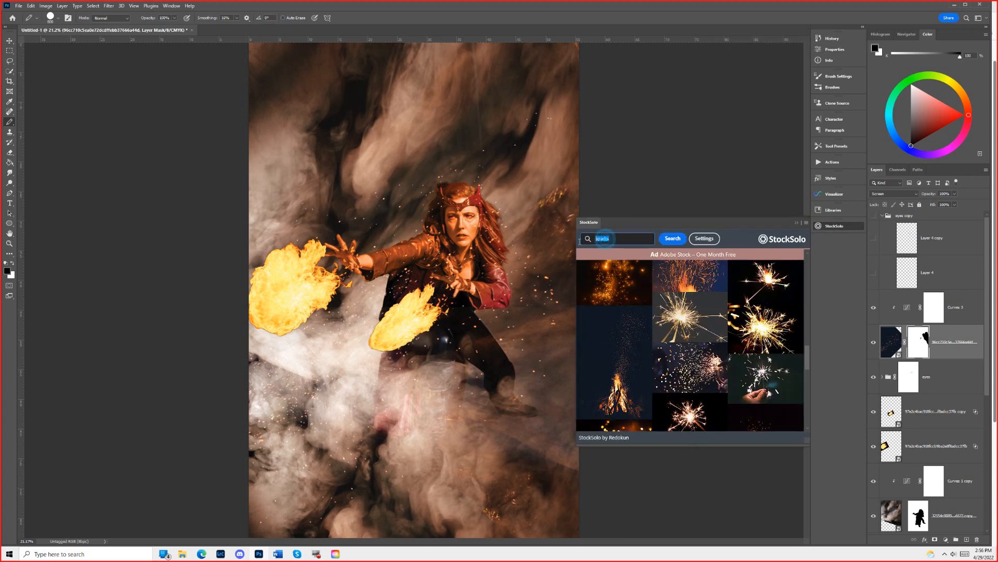
text(dust)
key(Return)
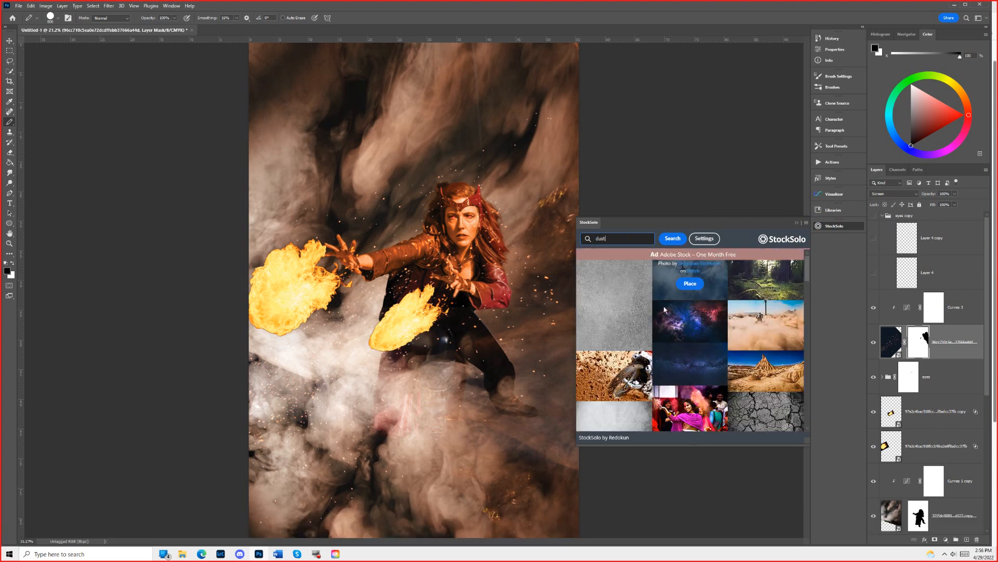
scroll(657, 312, down, 3)
scroll(656, 328, down, 6)
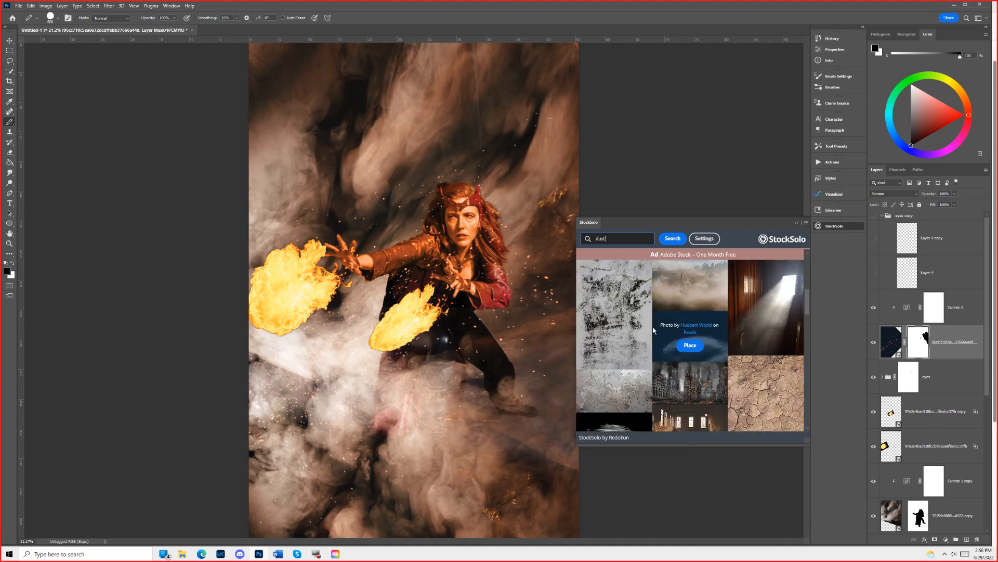
scroll(656, 335, down, 8)
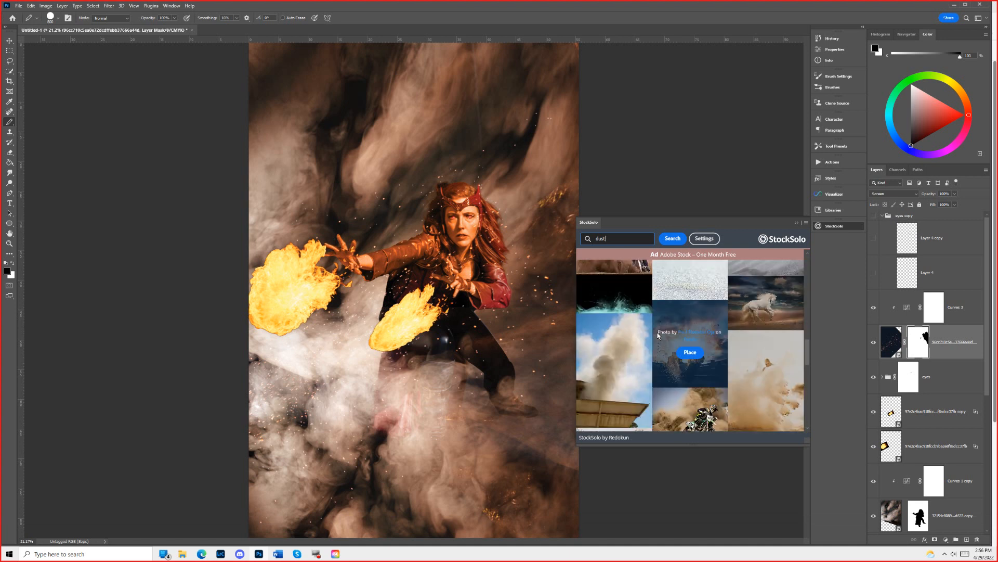
scroll(657, 338, down, 3)
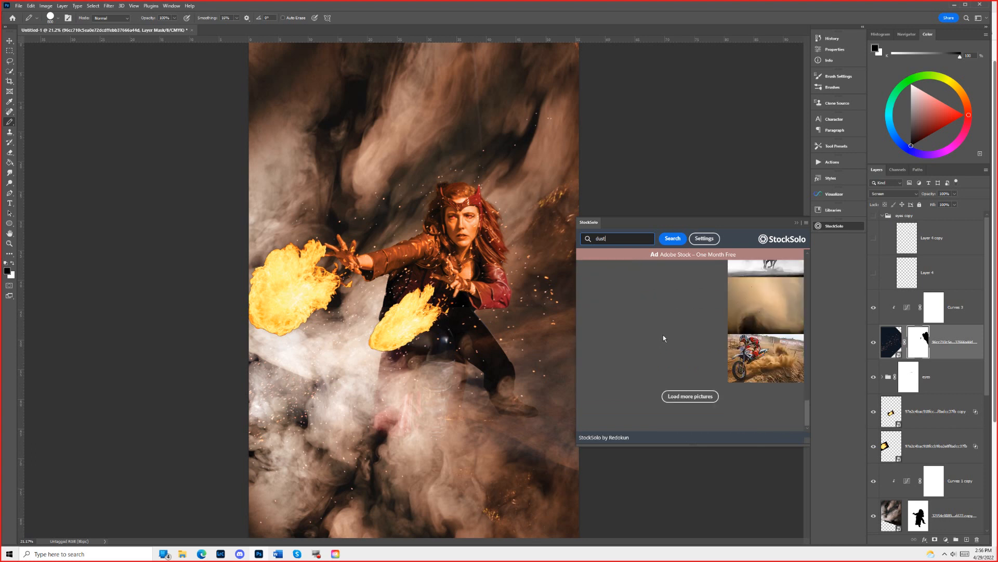
click(695, 398)
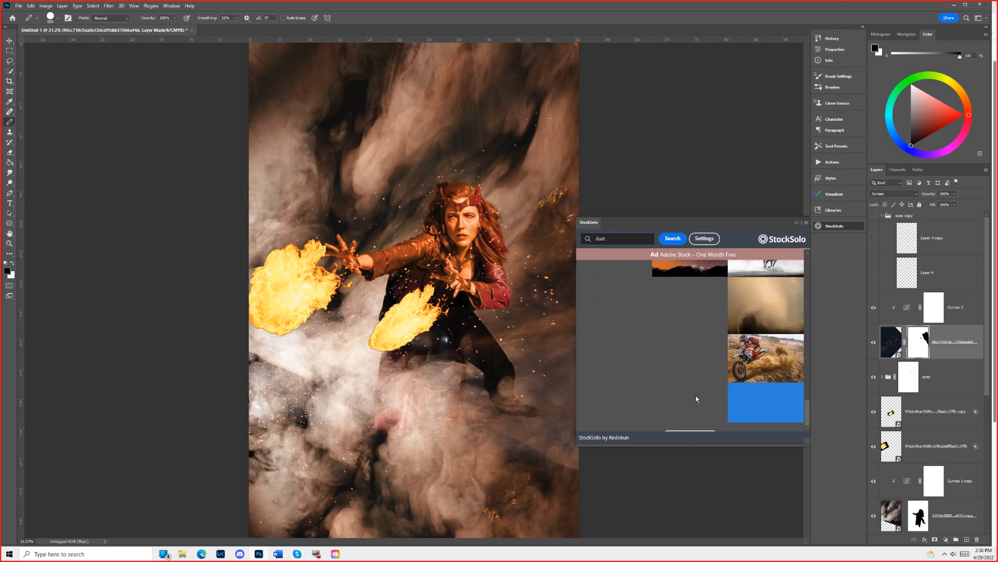
scroll(691, 397, down, 6)
scroll(690, 397, down, 8)
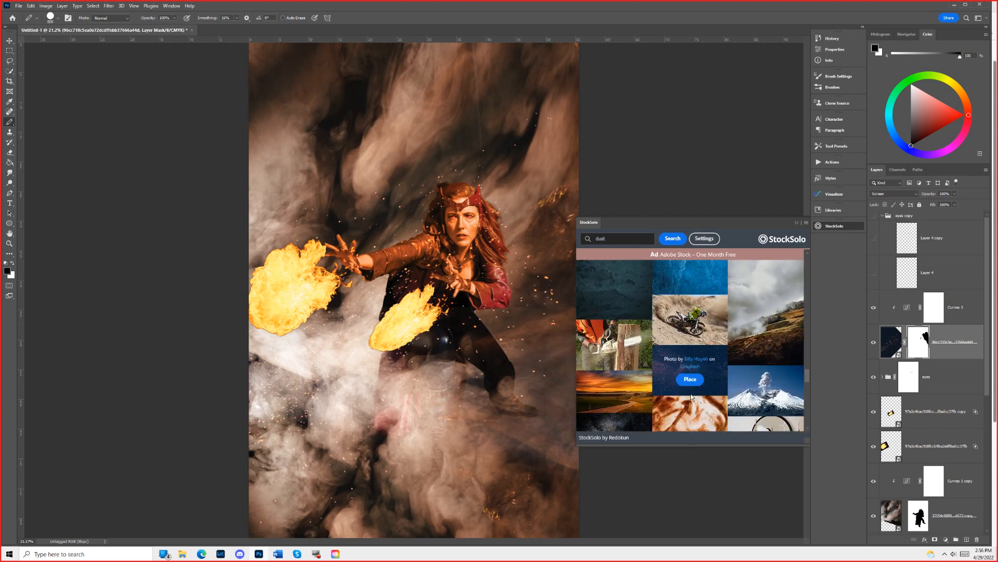
scroll(690, 397, up, 5)
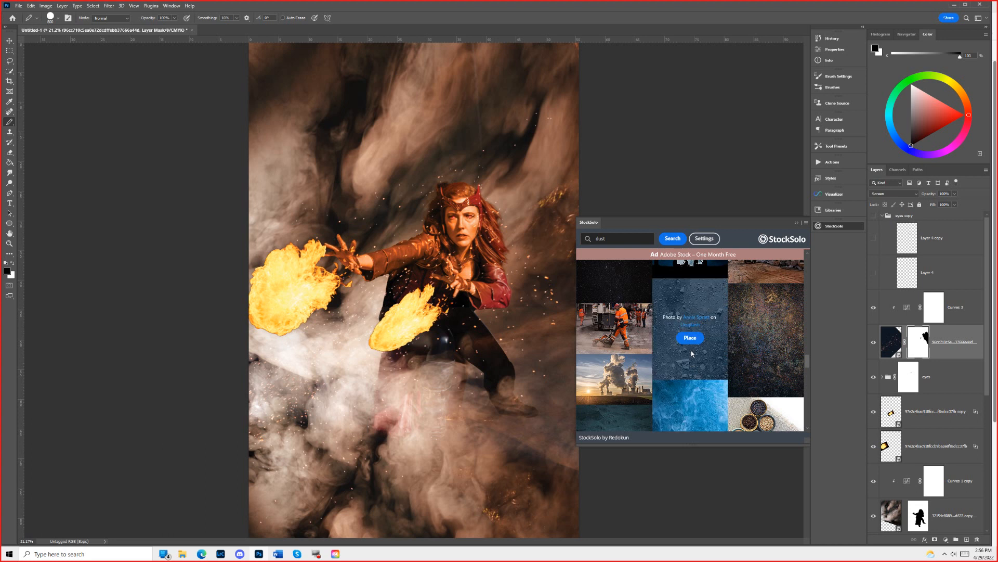
Place the StockSolo photo of dark ground scattered with stones and enlarge it to cover the whole canvas.
click(691, 338)
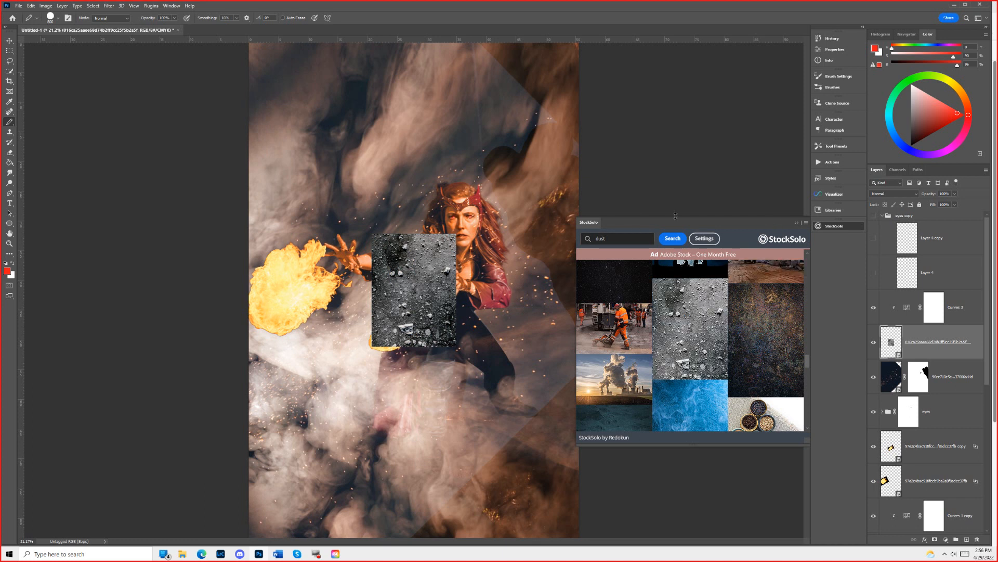
click(819, 229)
key(ctrl+t)
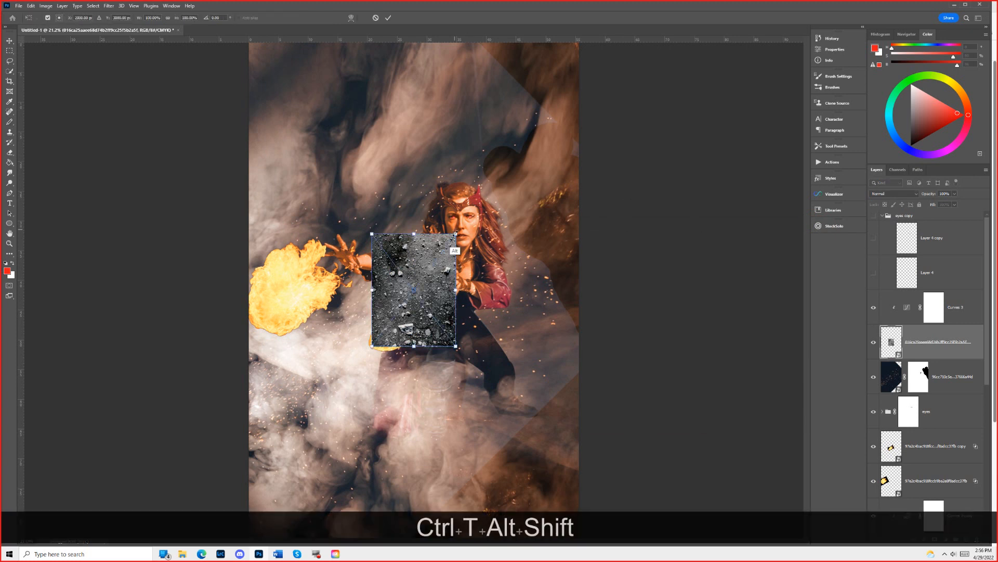
drag(456, 234, 882, 81)
drag(526, 236, 467, 263)
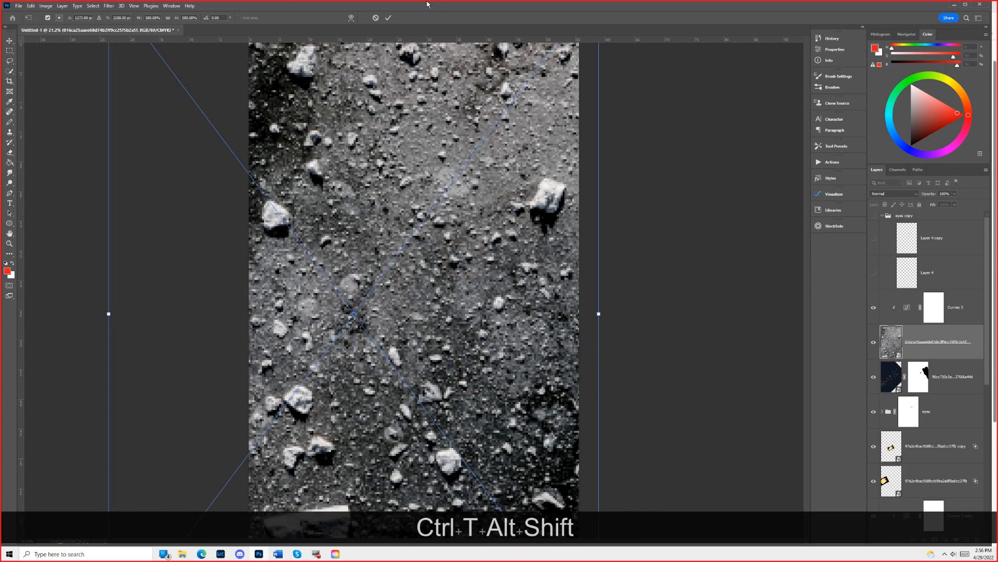
click(389, 18)
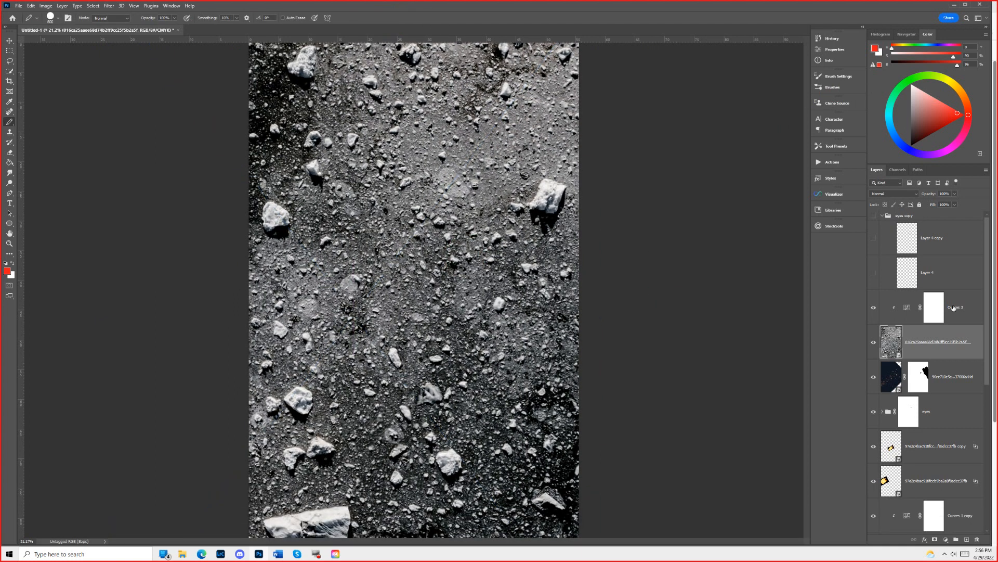
Set the stony ground layer's blend mode to Overlay and reduce its opacity to 68%.
click(888, 195)
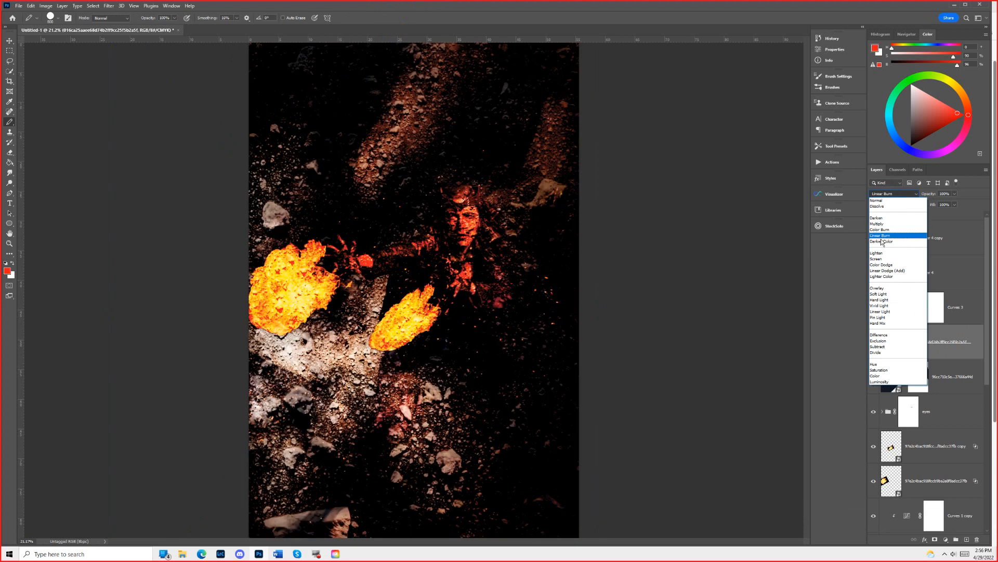
click(877, 289)
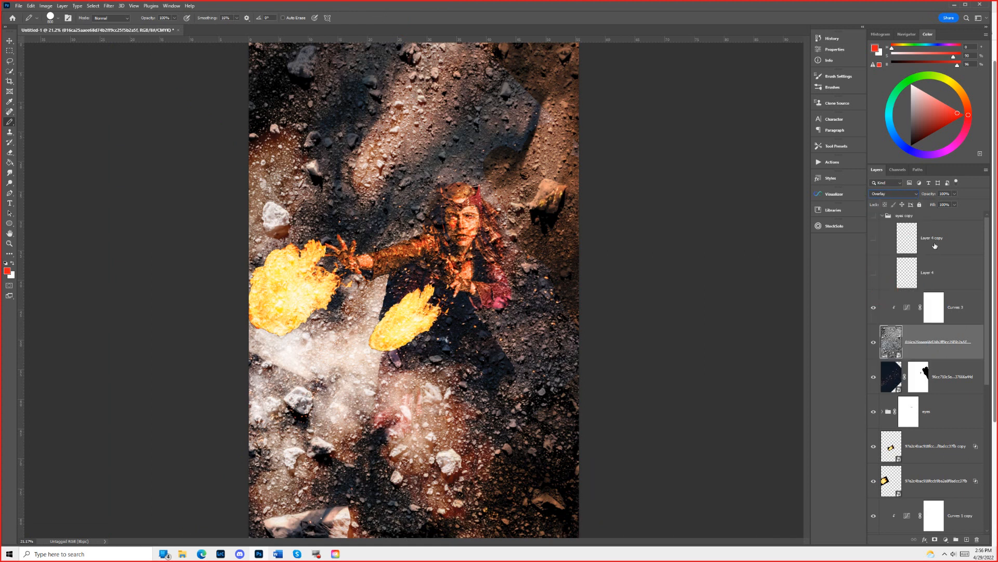
mouse_move(930, 194)
mouse_down()
mouse_move(899, 202)
mouse_move(918, 202)
mouse_up()
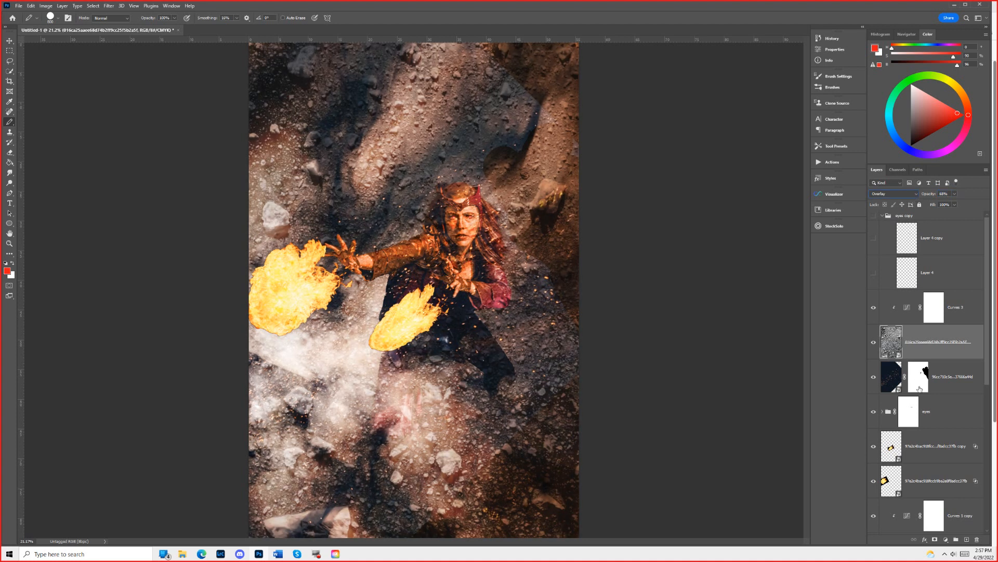
Delete the stony ground photo layer from the composition.
click(893, 350)
key(Delete)
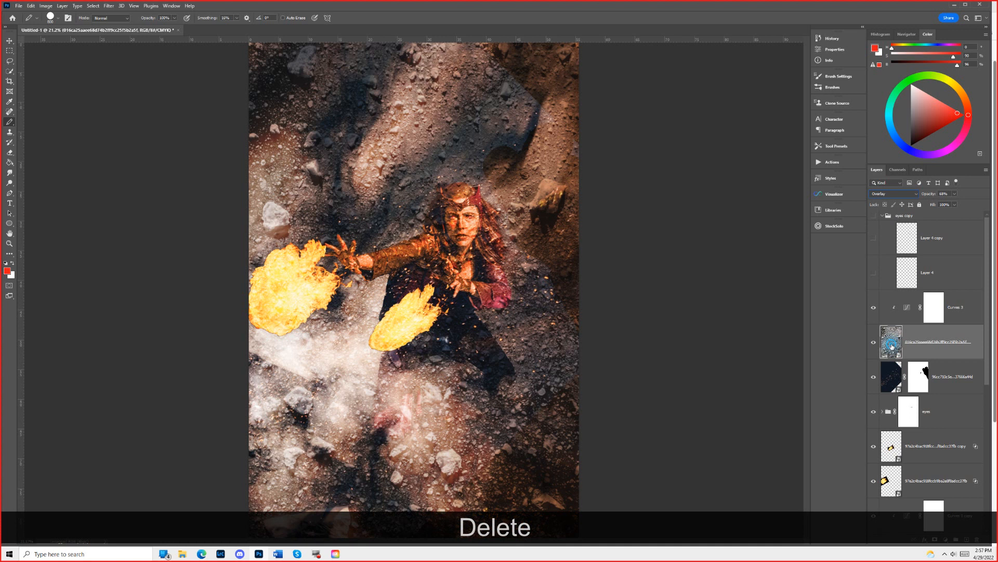
click(890, 344)
key(Delete)
drag(888, 345, 977, 539)
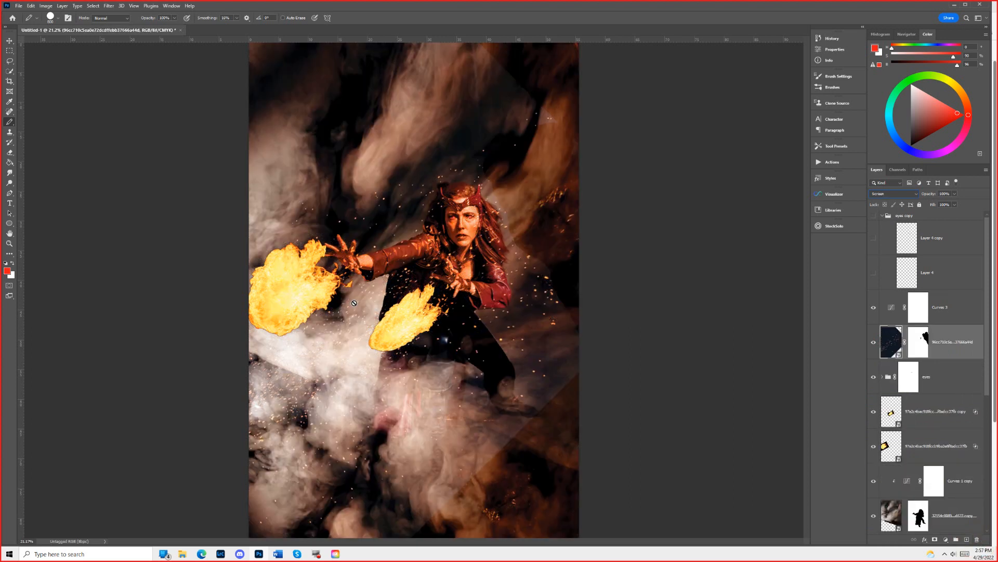
click(18, 5)
mouse_move(31, 130)
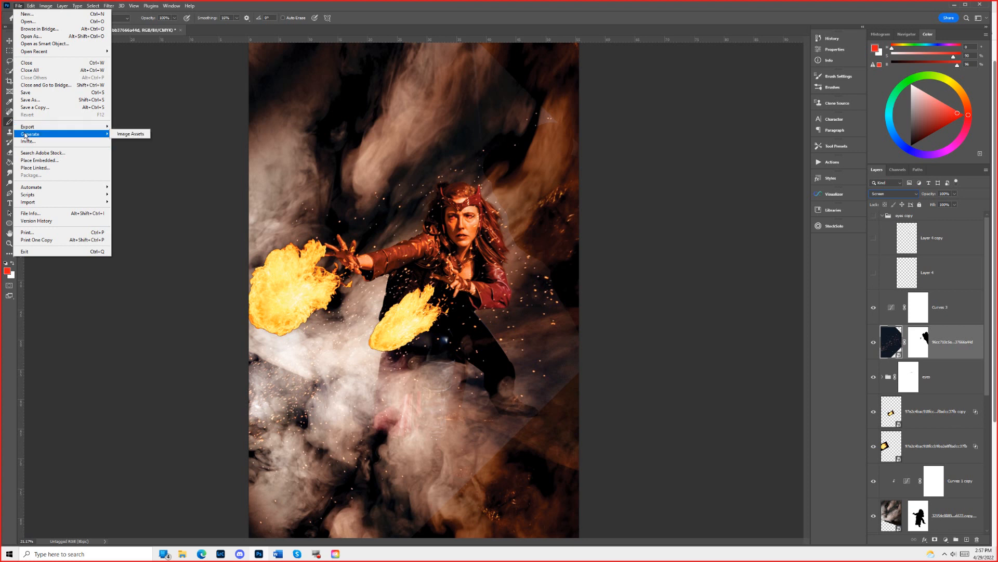
click(64, 162)
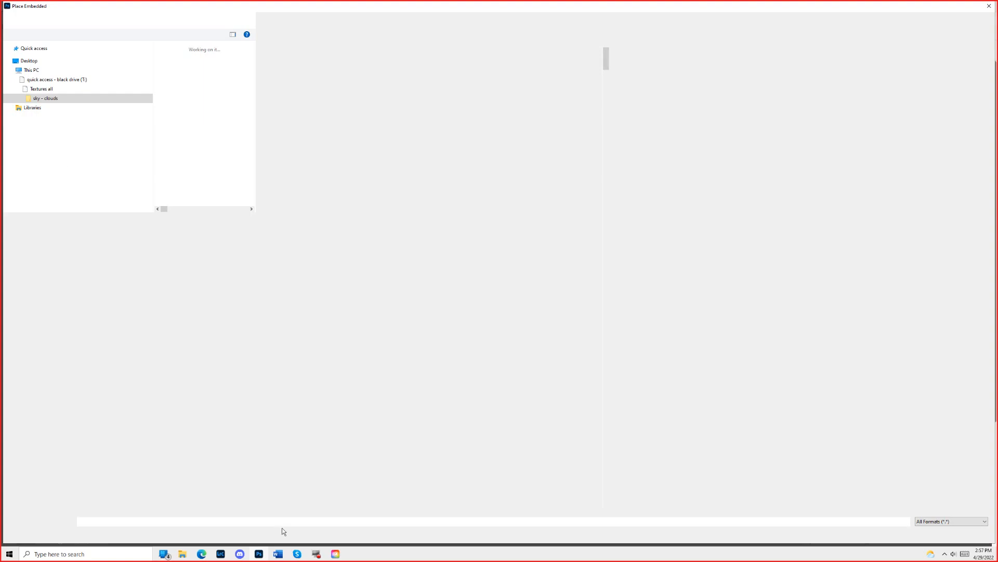
Switch to the Composite Resources document in Word and add "deviantart" on a new line below the Unsplash link.
click(278, 555)
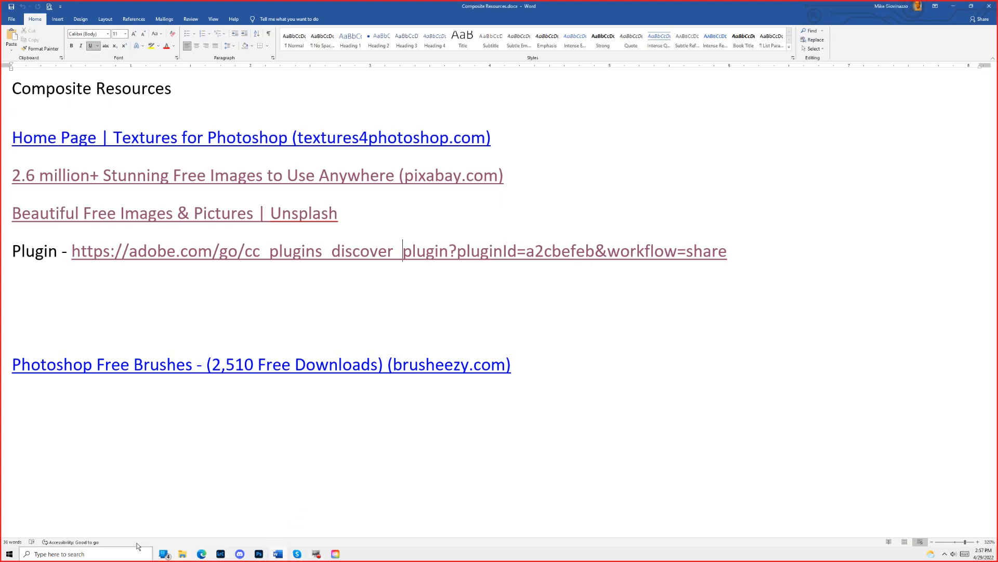
click(391, 206)
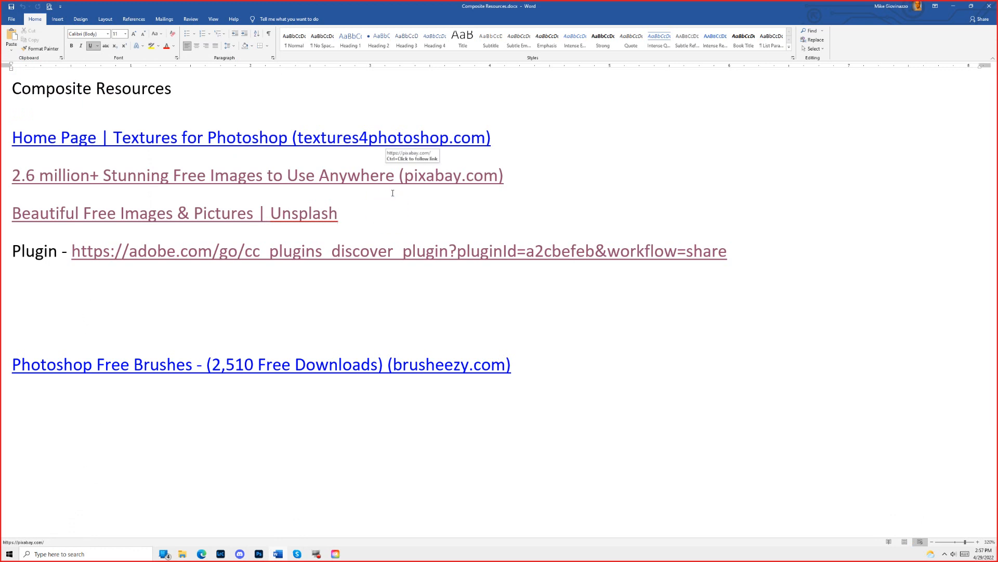
key(Return)
text(devi)
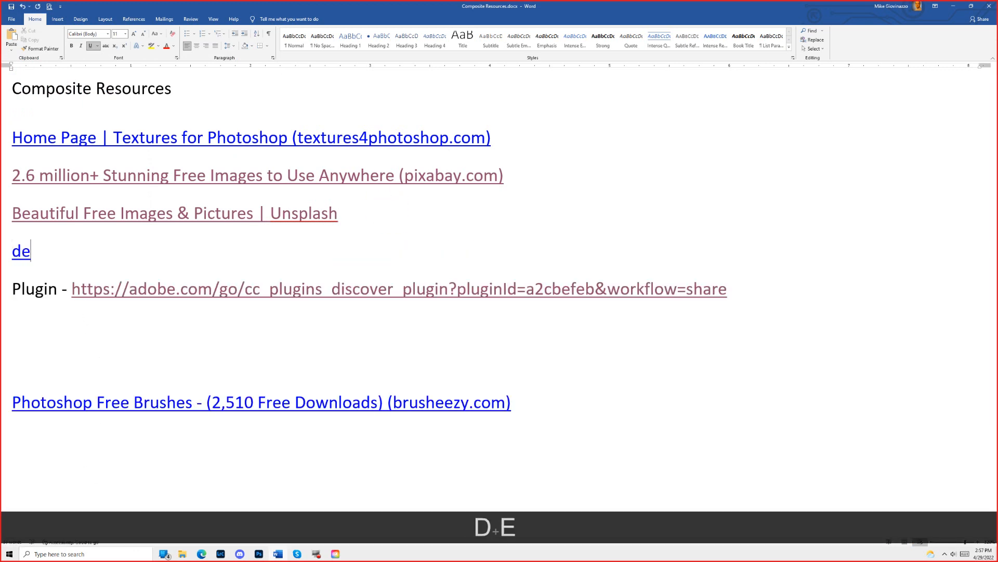
text(t)
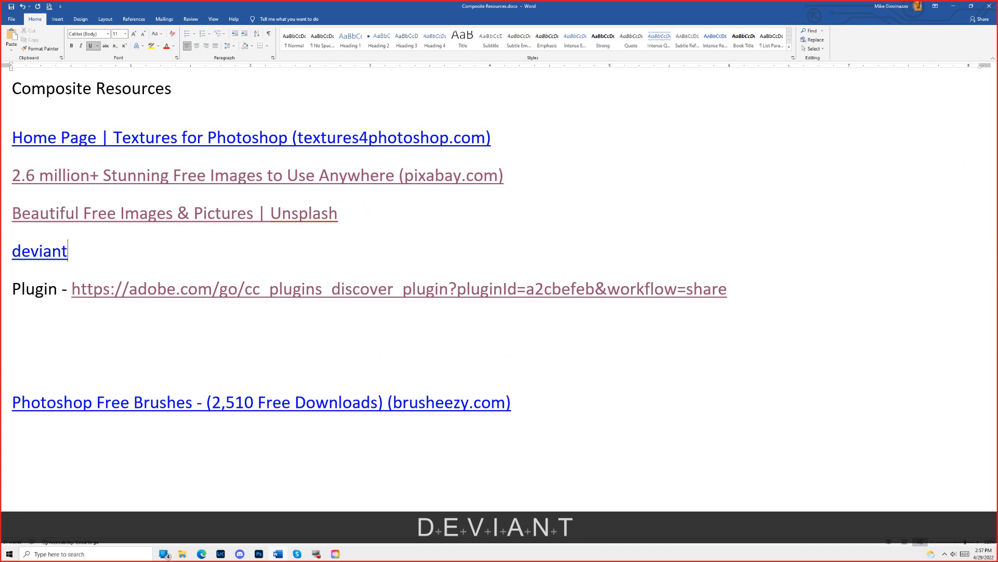
key(alt+Tab)
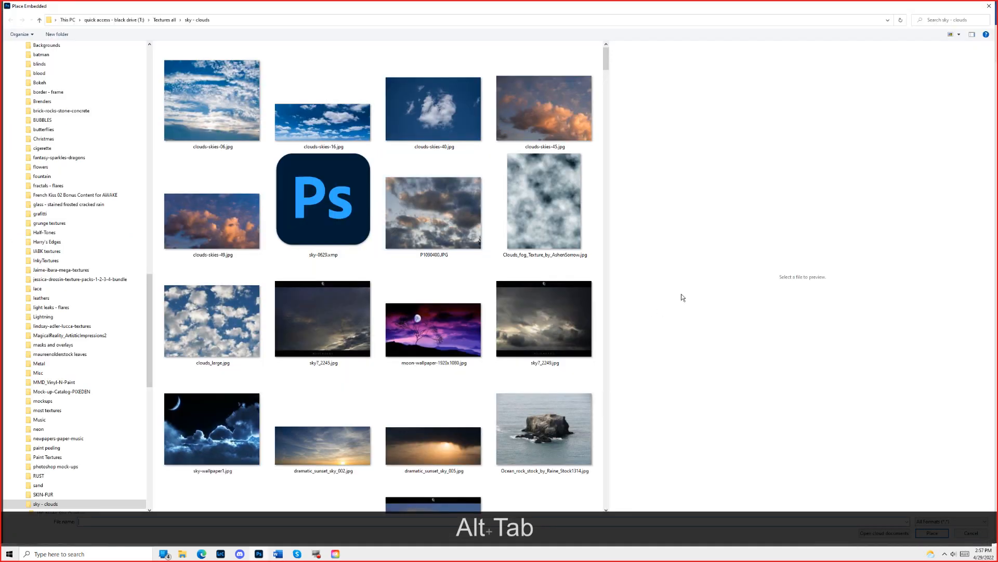
key(alt+Tab)
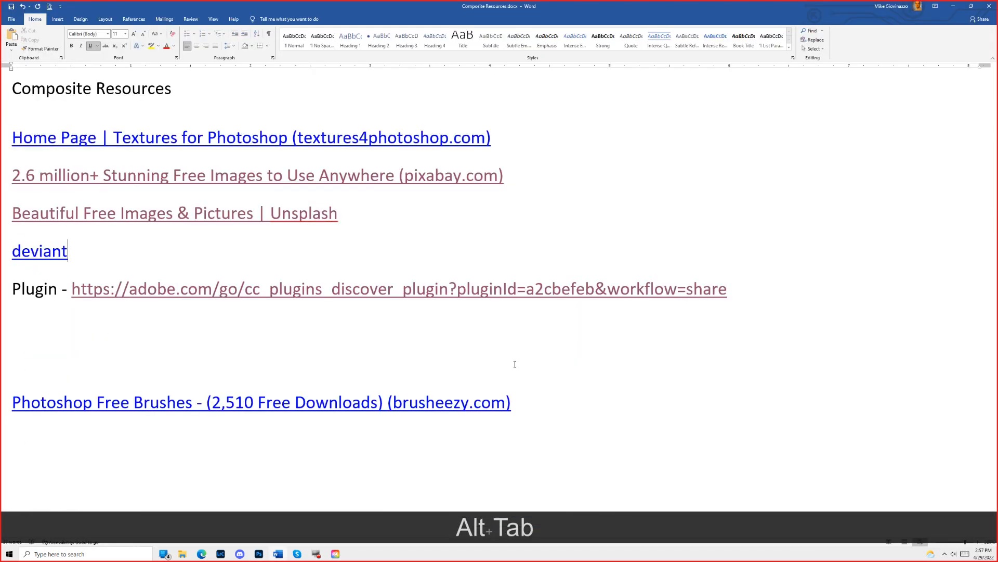
text(art)
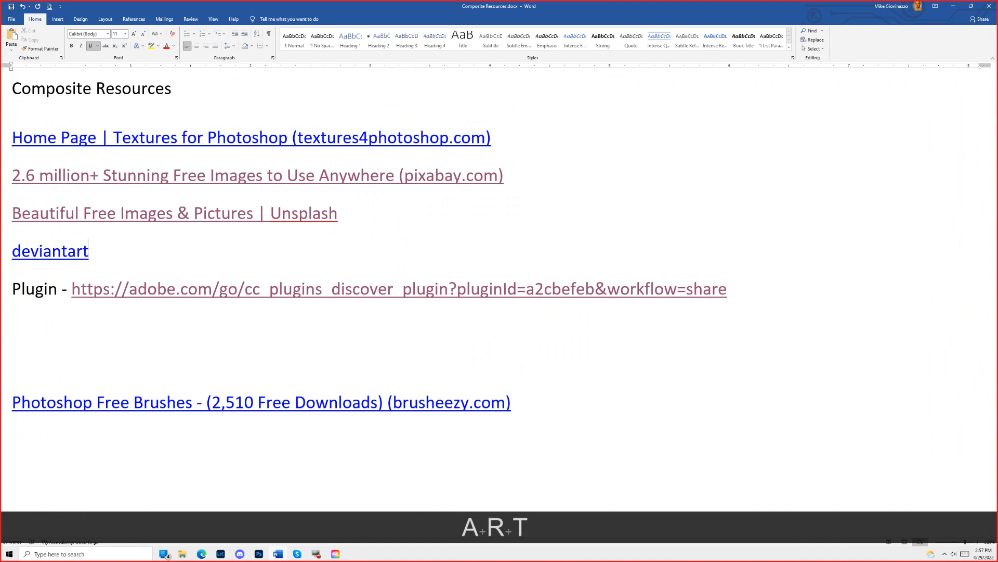
Return to Photoshop and cancel the embedded file placement without choosing an image.
key(alt+Tab)
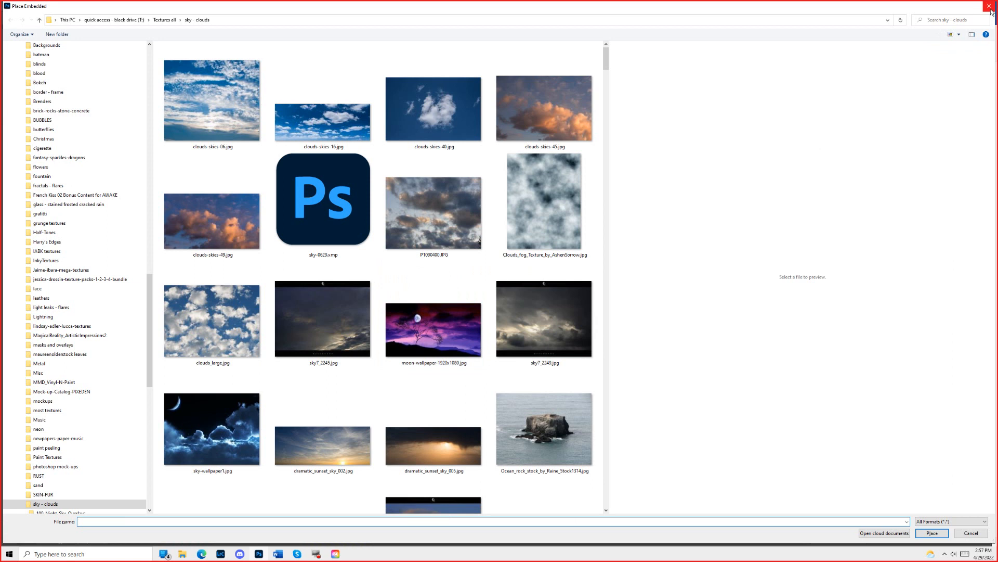
drag(148, 298, 149, 173)
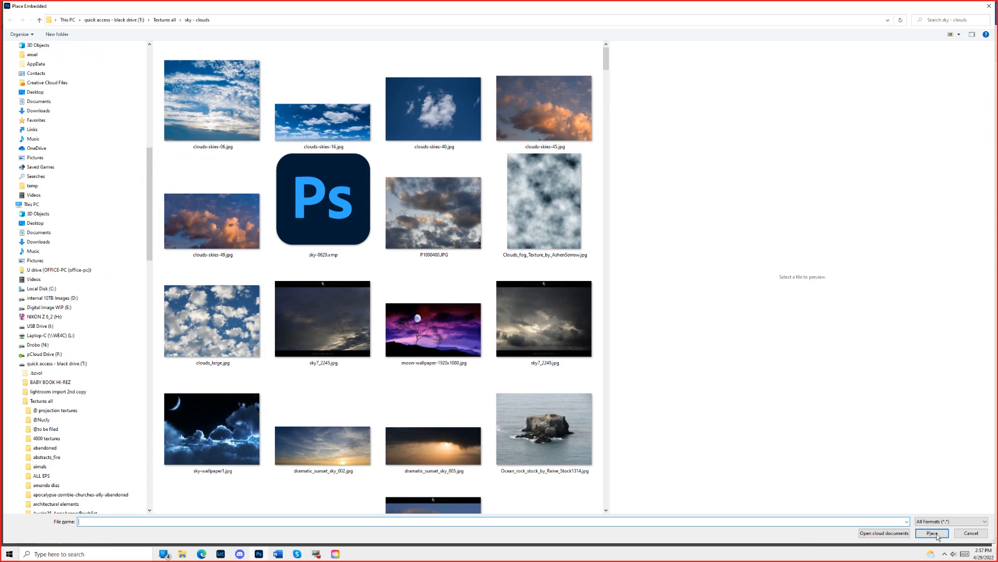
click(970, 533)
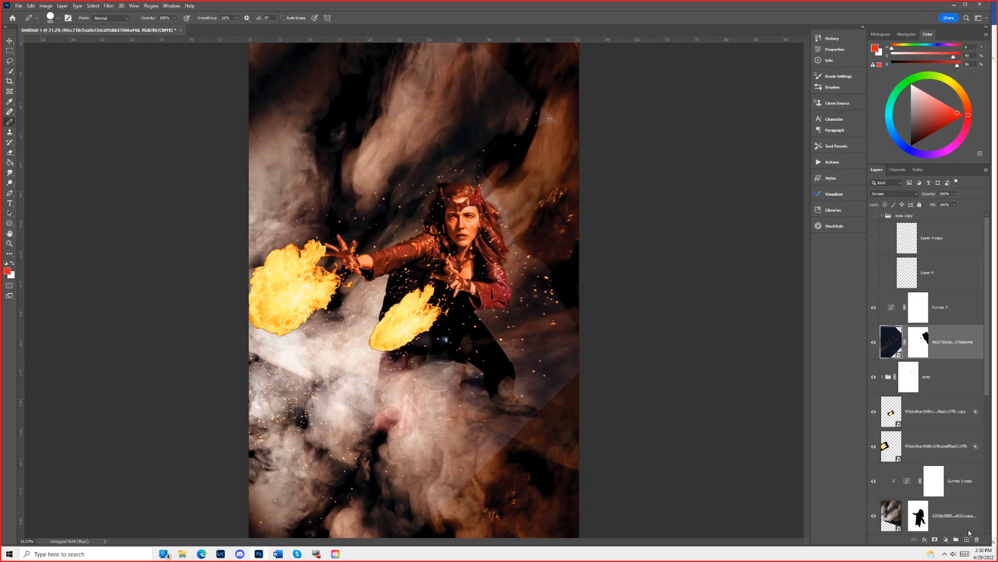
Start placing an embedded image and look through the blinds, blood and butterflies texture folders, showing the butterflies as medium icons.
click(19, 6)
click(55, 160)
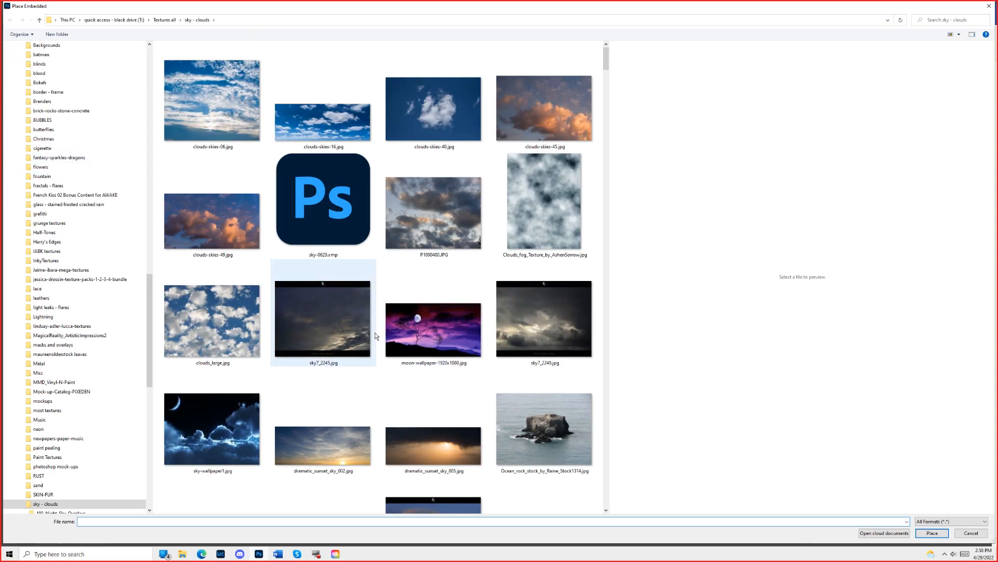
drag(147, 320, 148, 236)
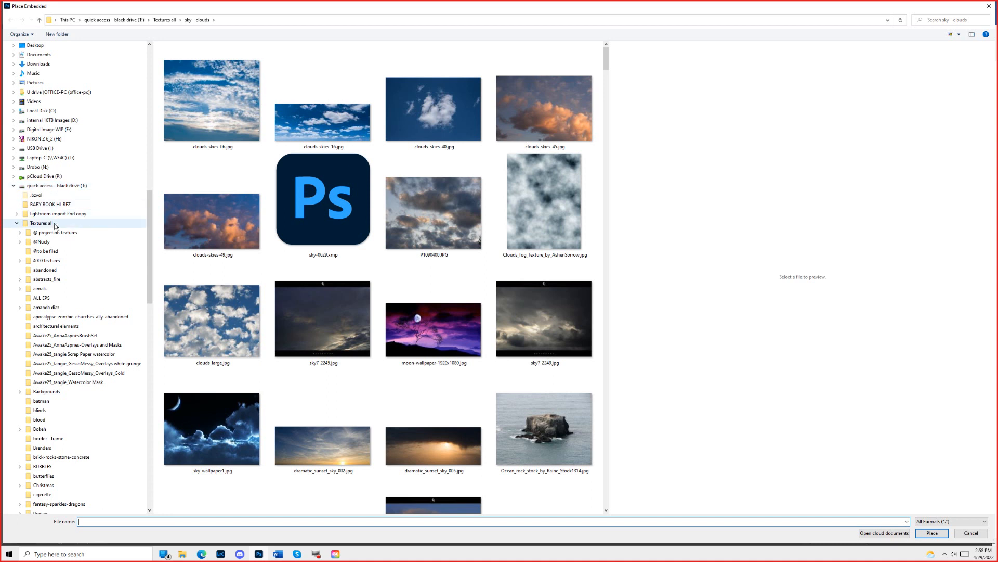
scroll(59, 264, down, 1)
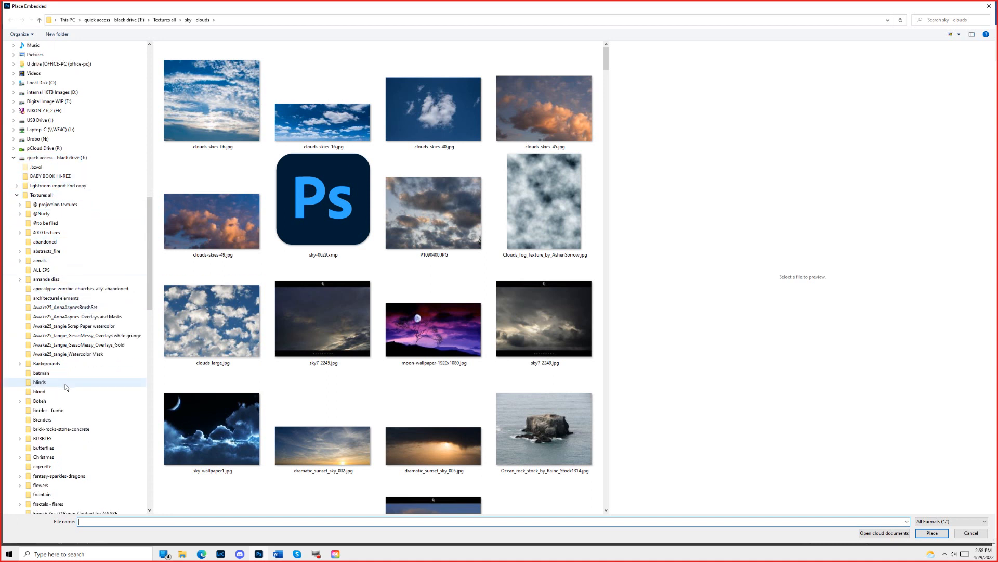
click(66, 385)
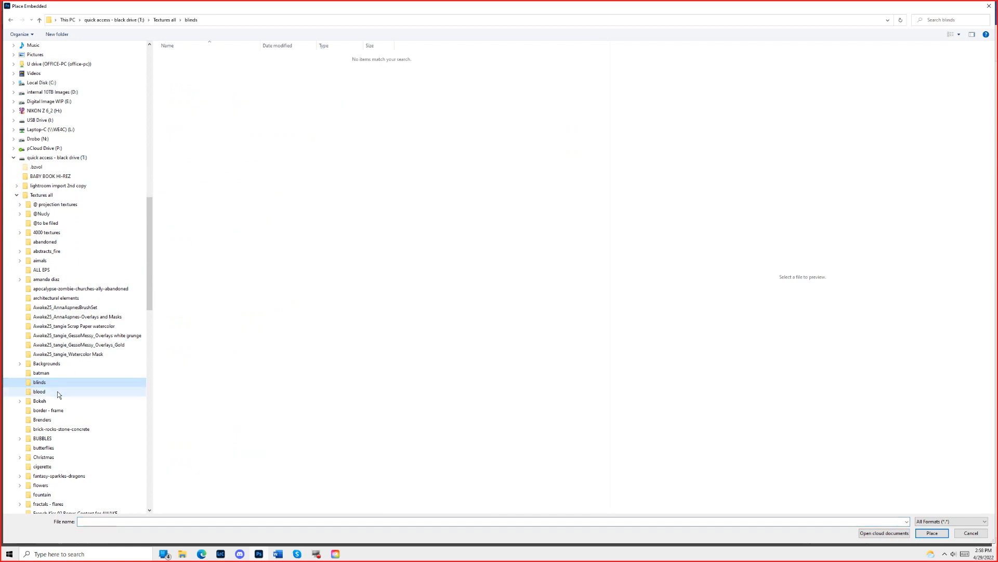
click(60, 394)
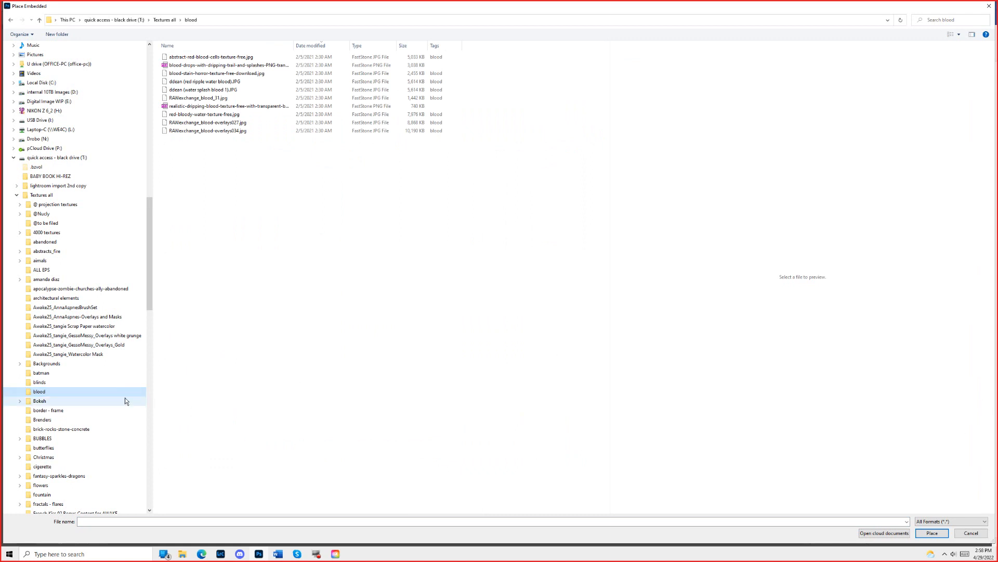
scroll(66, 437, down, 3)
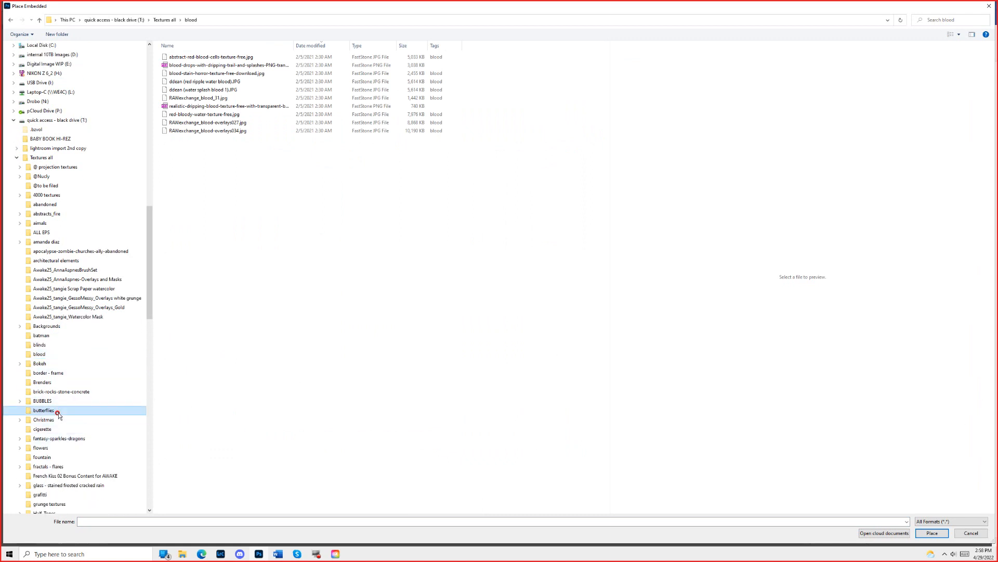
click(55, 411)
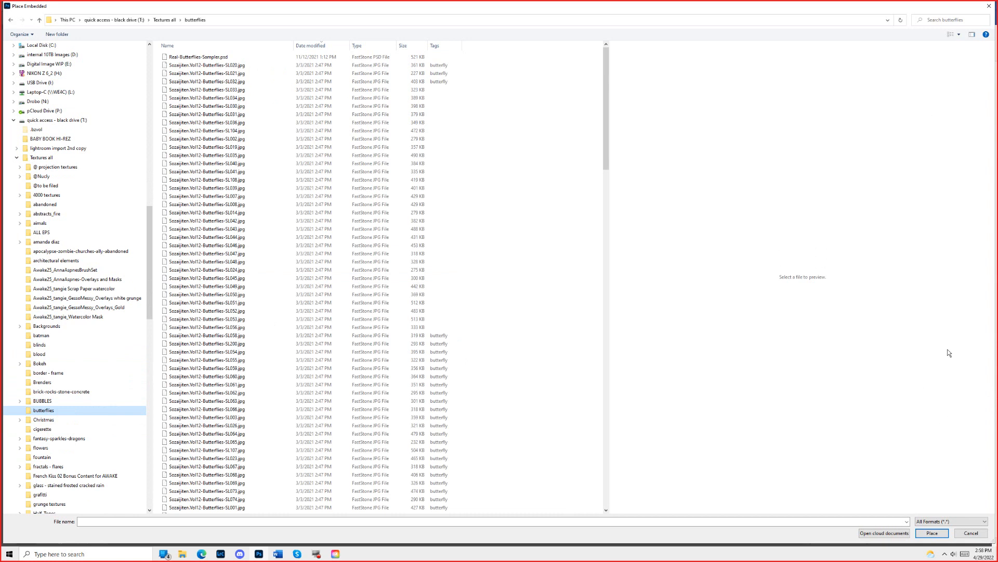
click(959, 34)
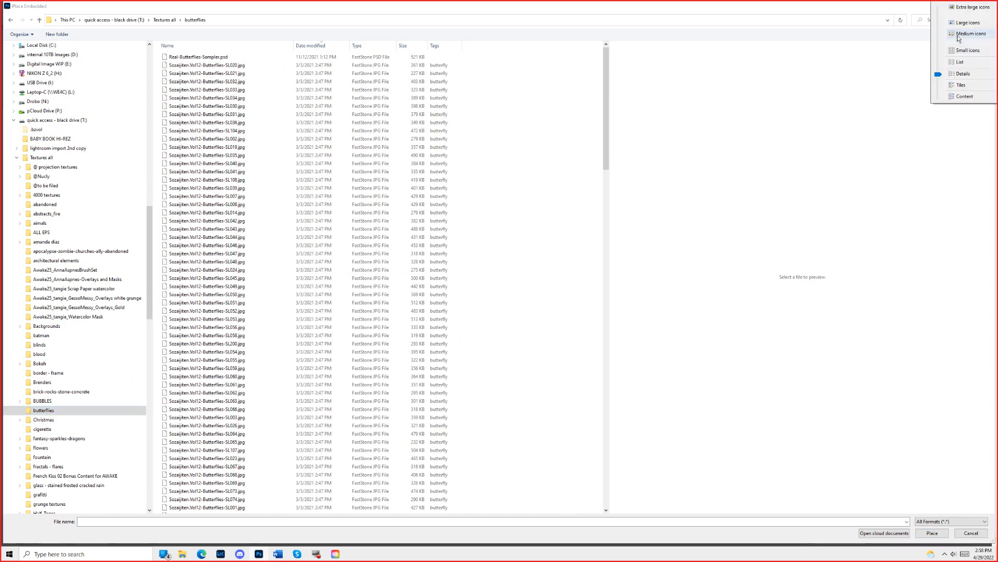
click(964, 33)
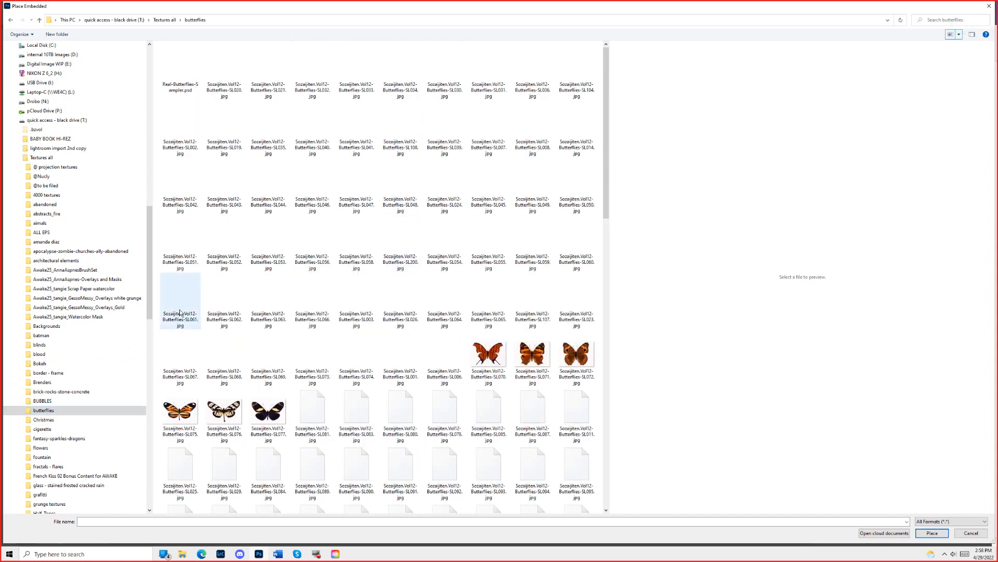
Look through the Lightning, Metal, most textures and Music folders, showing the Music files as extra large icons.
scroll(67, 395, down, 3)
scroll(67, 394, down, 3)
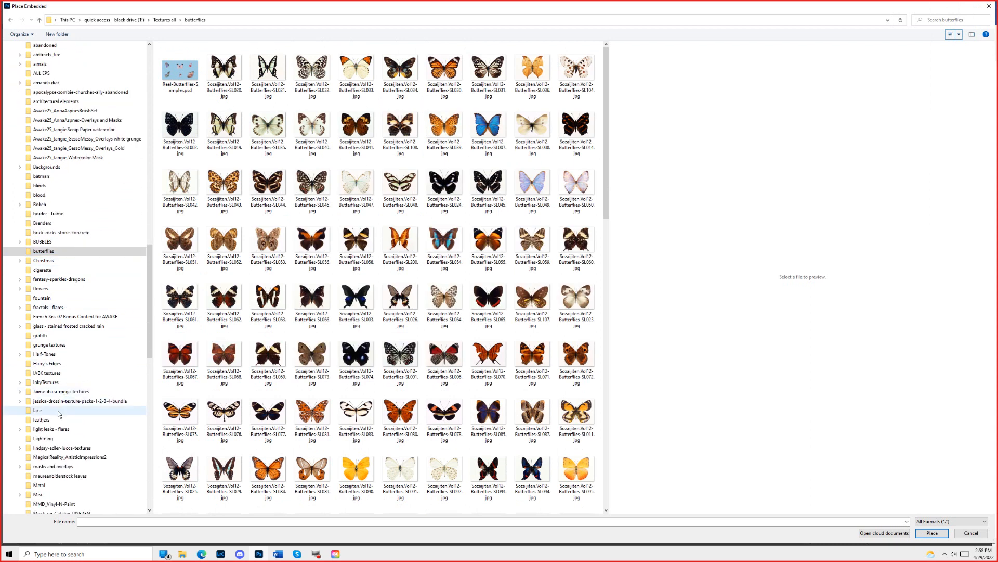
scroll(62, 416, down, 1)
click(65, 420)
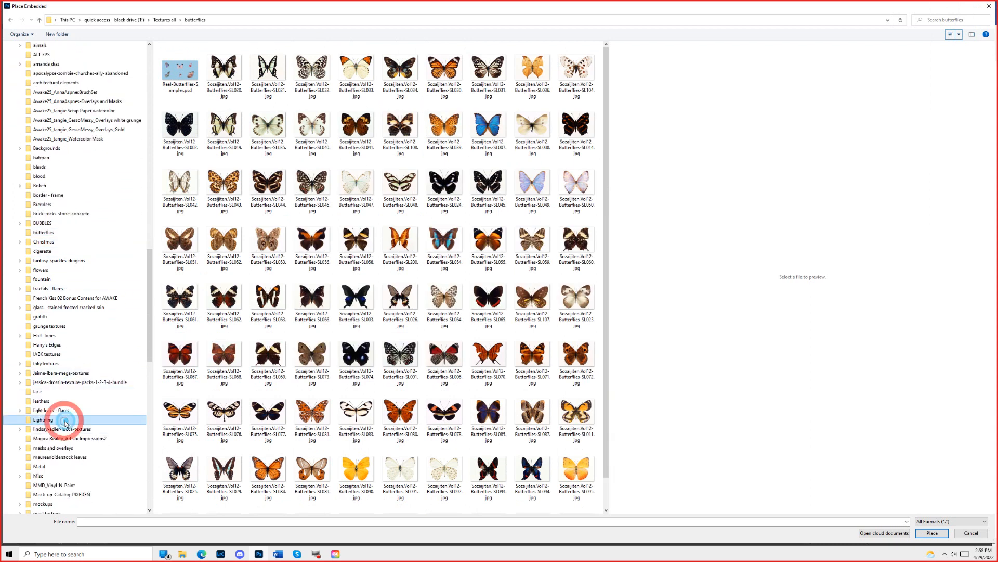
scroll(70, 426, down, 2)
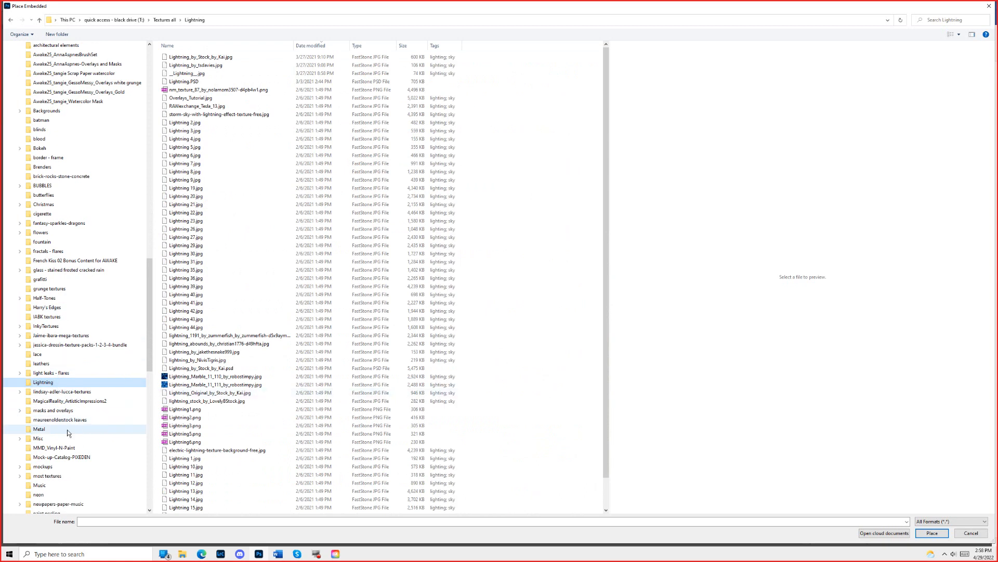
click(72, 432)
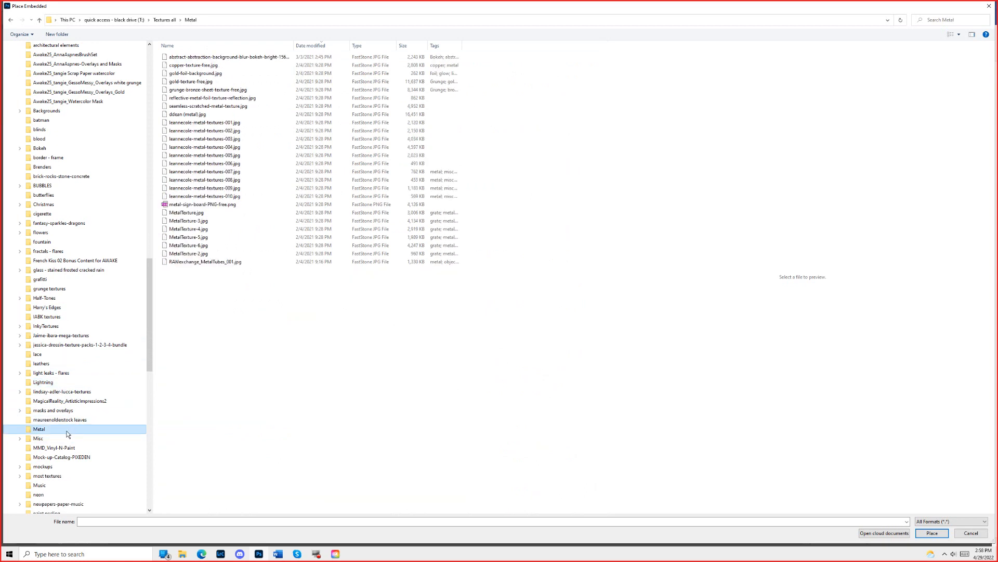
scroll(67, 437, down, 3)
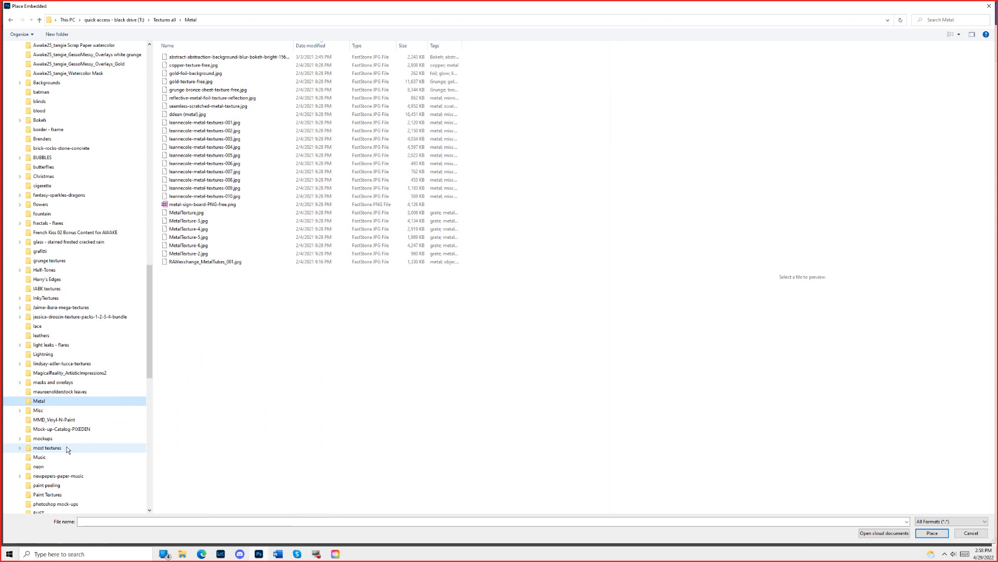
click(66, 447)
scroll(68, 448, down, 4)
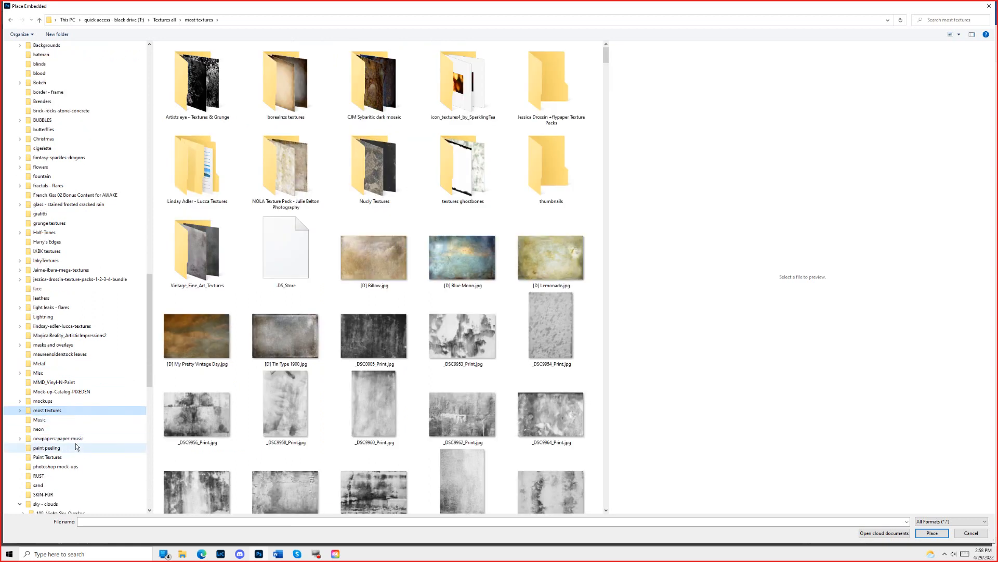
click(77, 420)
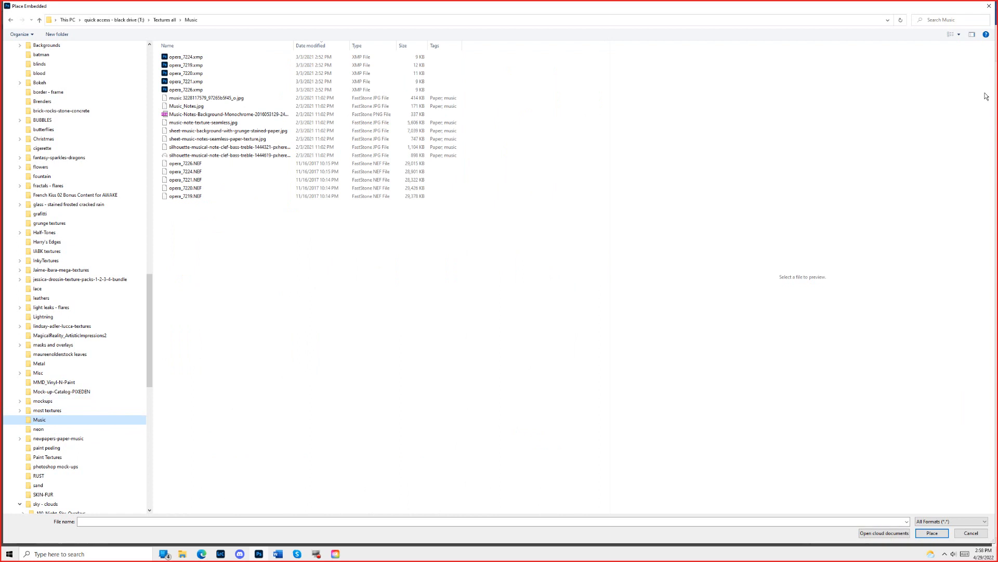
click(960, 35)
click(959, 10)
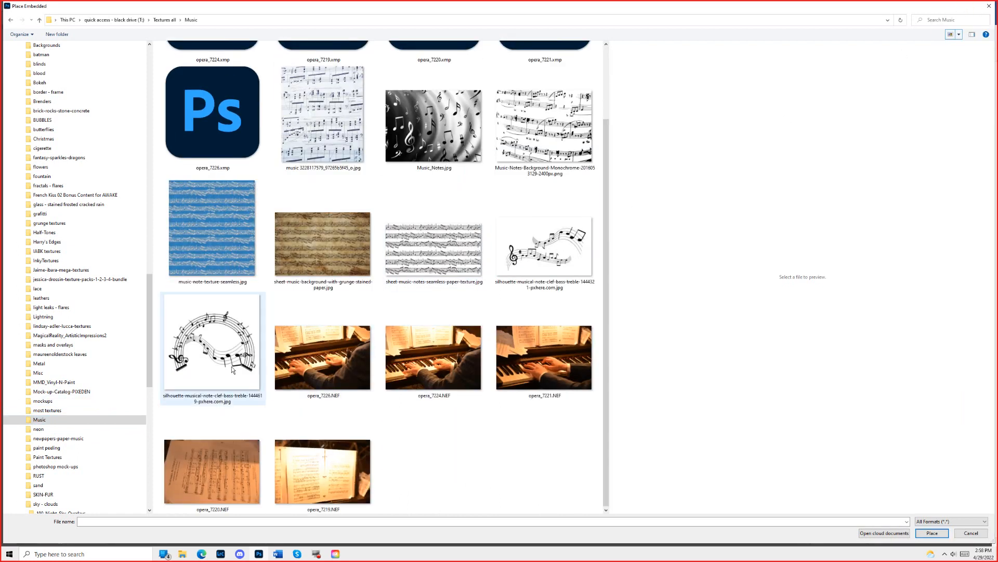
drag(148, 290, 123, 160)
scroll(122, 159, down, 3)
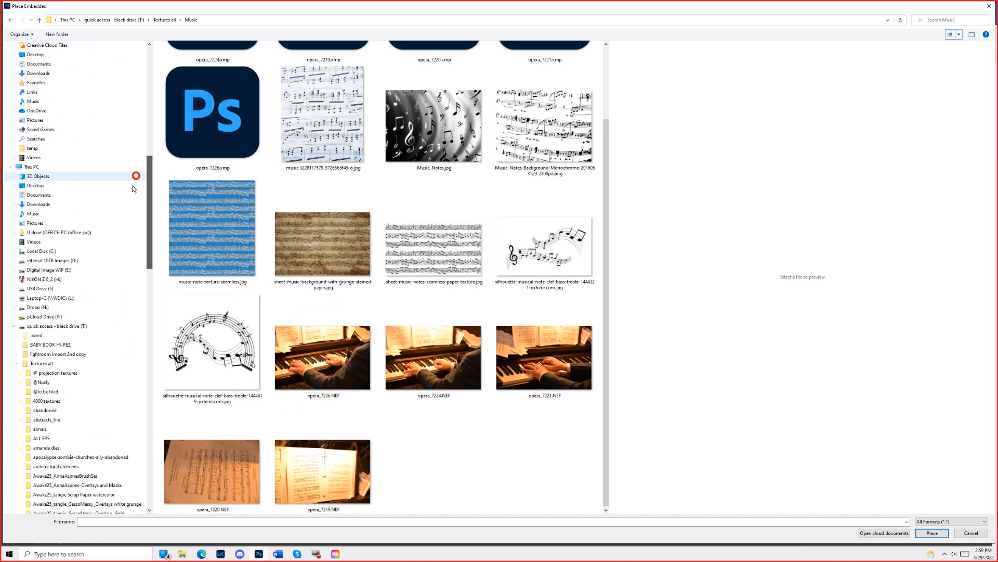
click(53, 382)
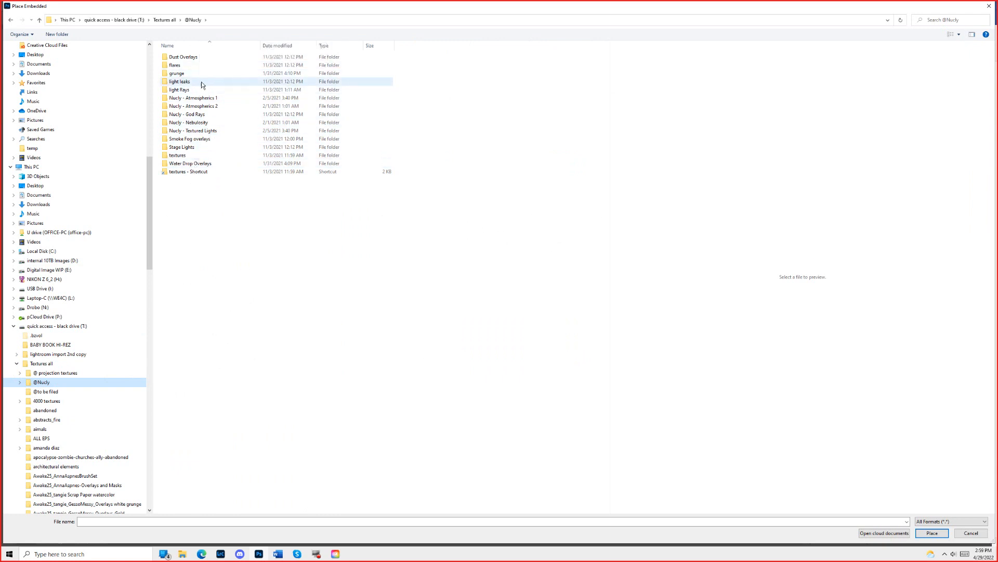
double_click(205, 58)
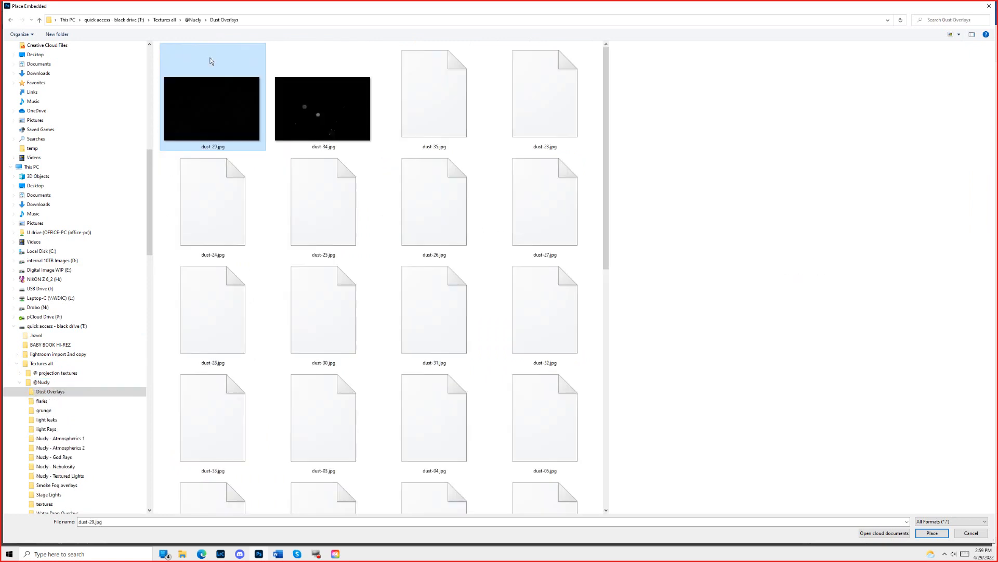
scroll(343, 208, down, 10)
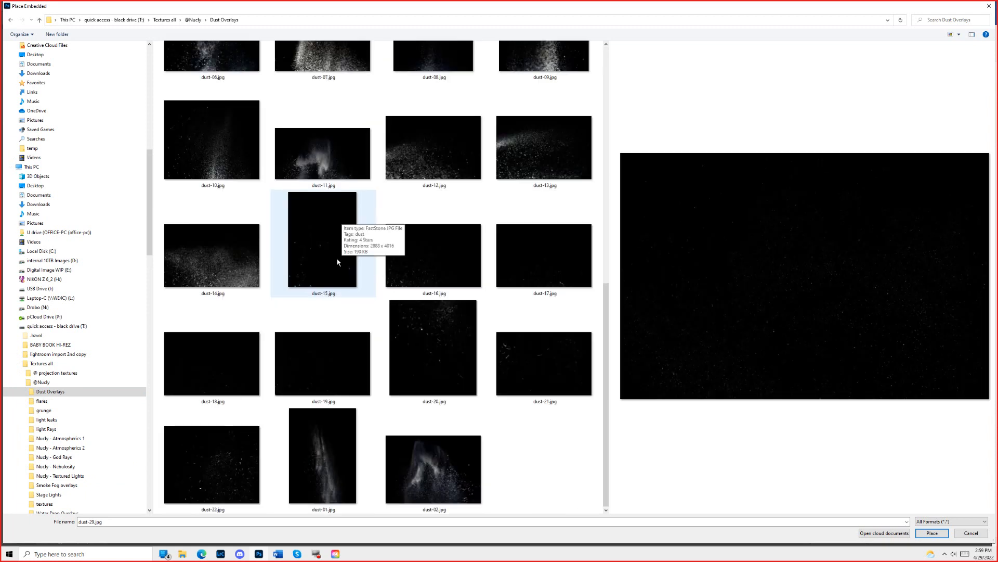
click(217, 262)
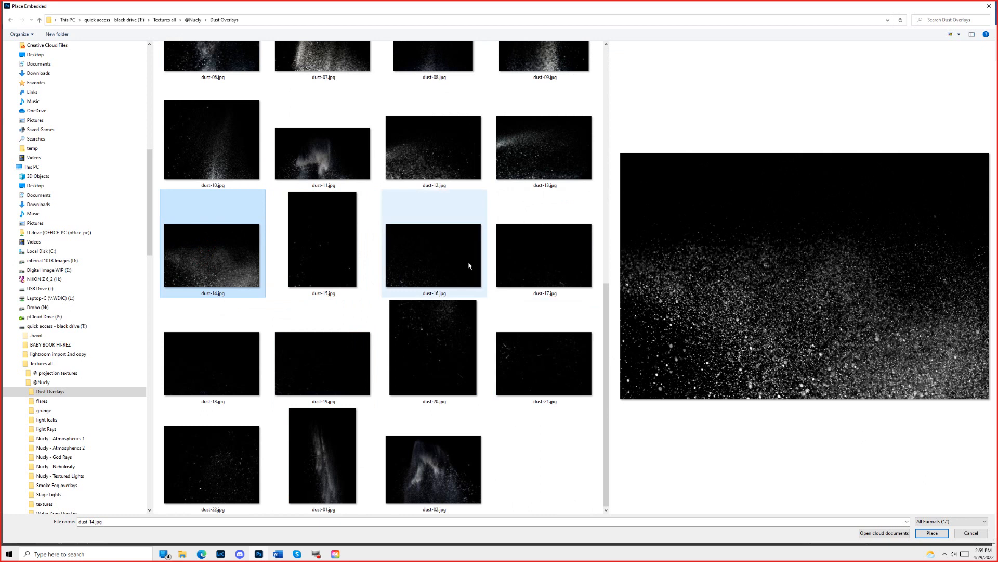
click(437, 167)
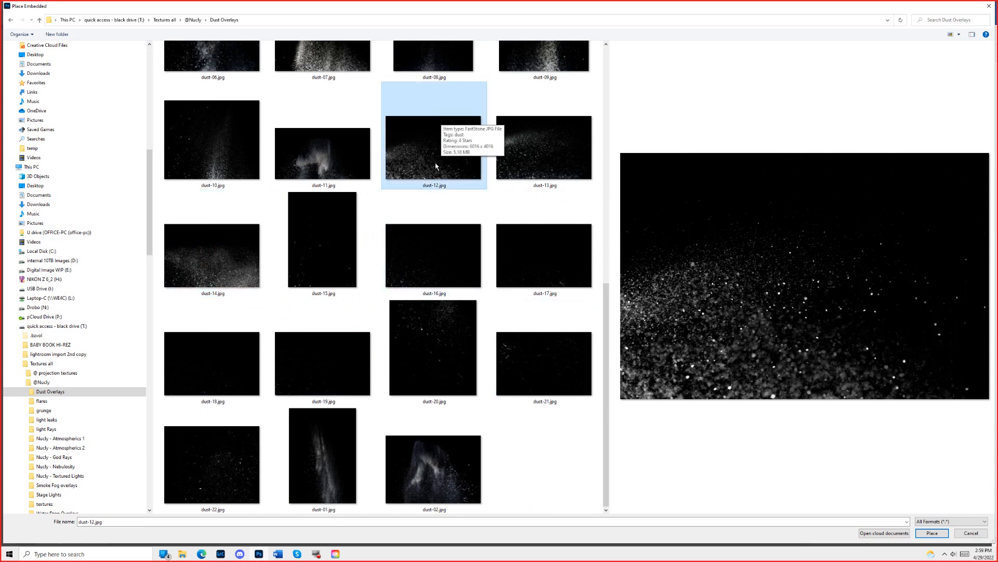
click(226, 466)
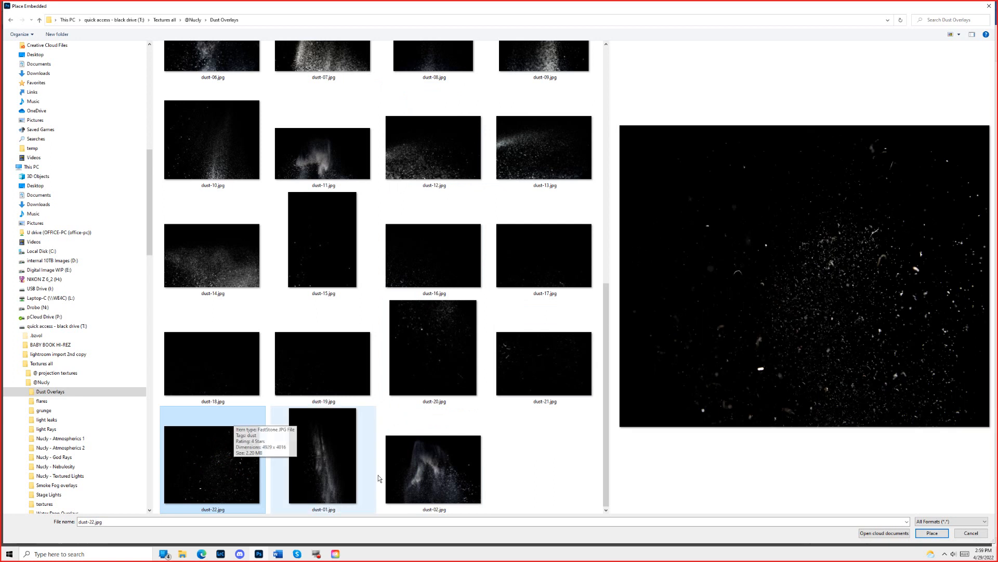
click(931, 532)
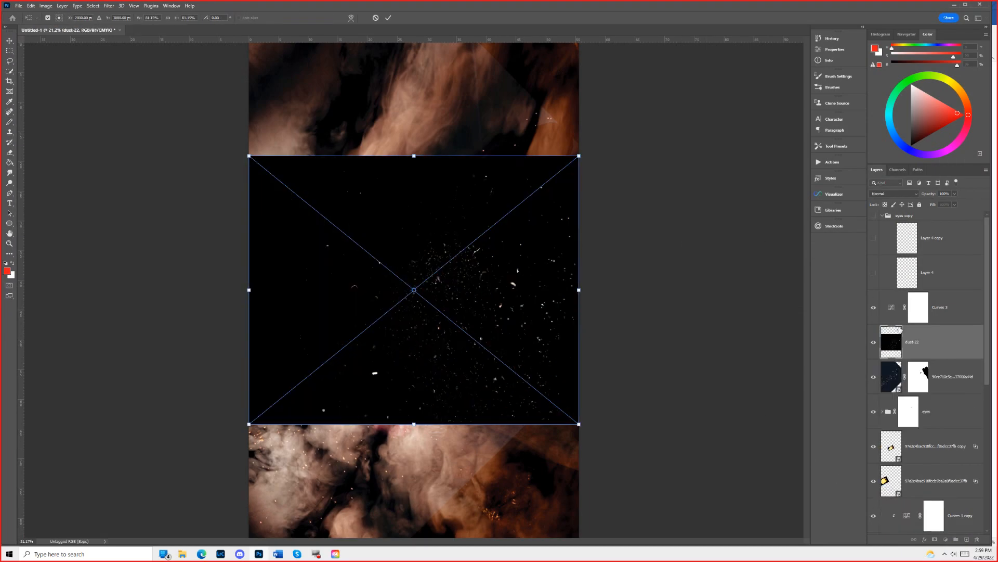
Set the placed dust image to Screen blending and enlarge it to about 142% over the poster.
click(892, 196)
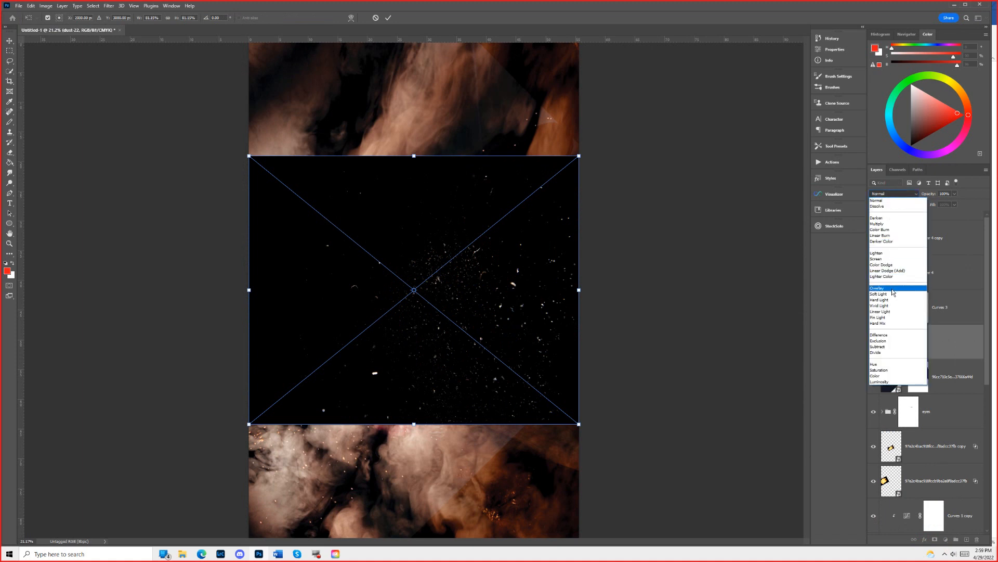
click(891, 259)
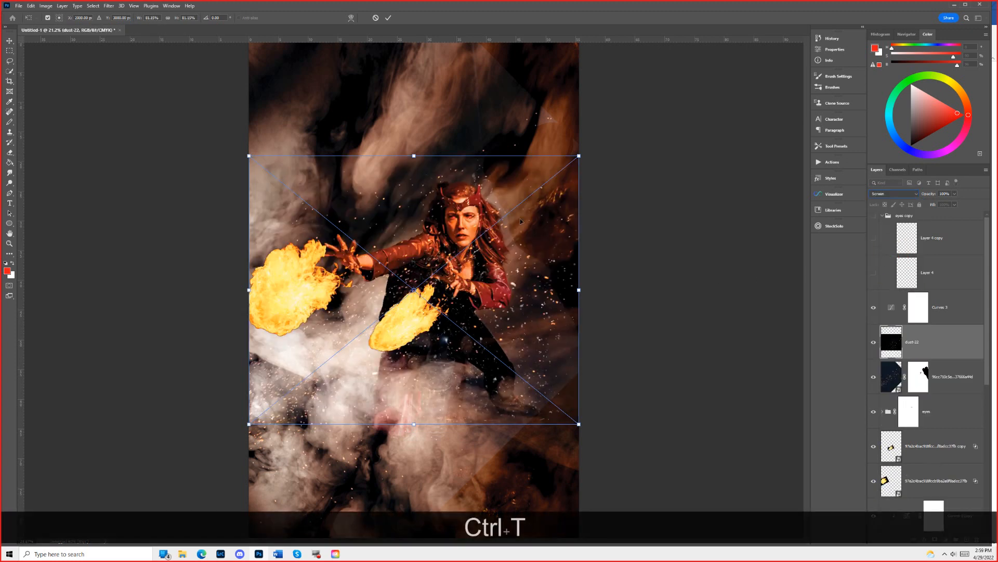
drag(470, 244, 339, 244)
drag(448, 156, 587, 83)
drag(467, 187, 434, 197)
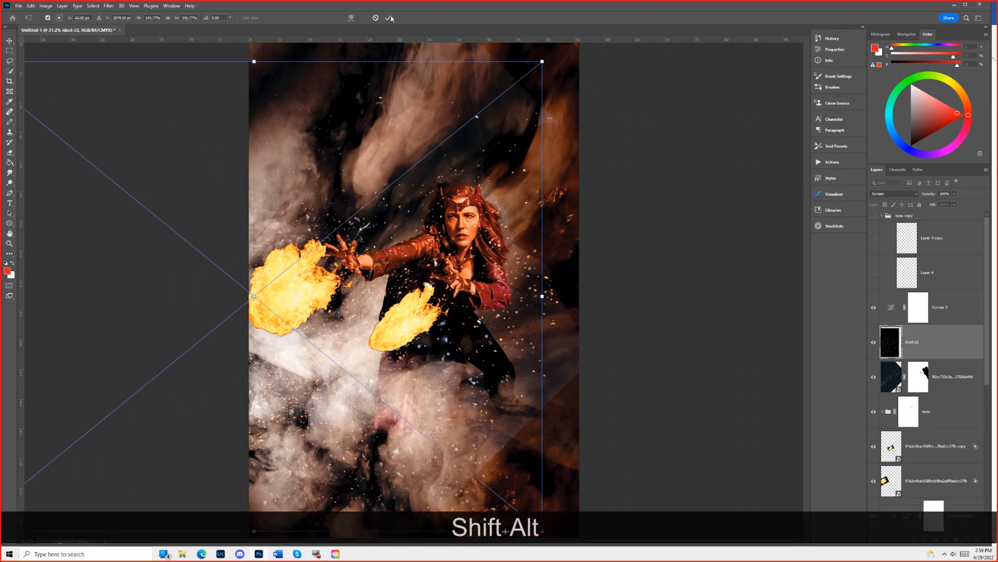
click(388, 17)
key(b)
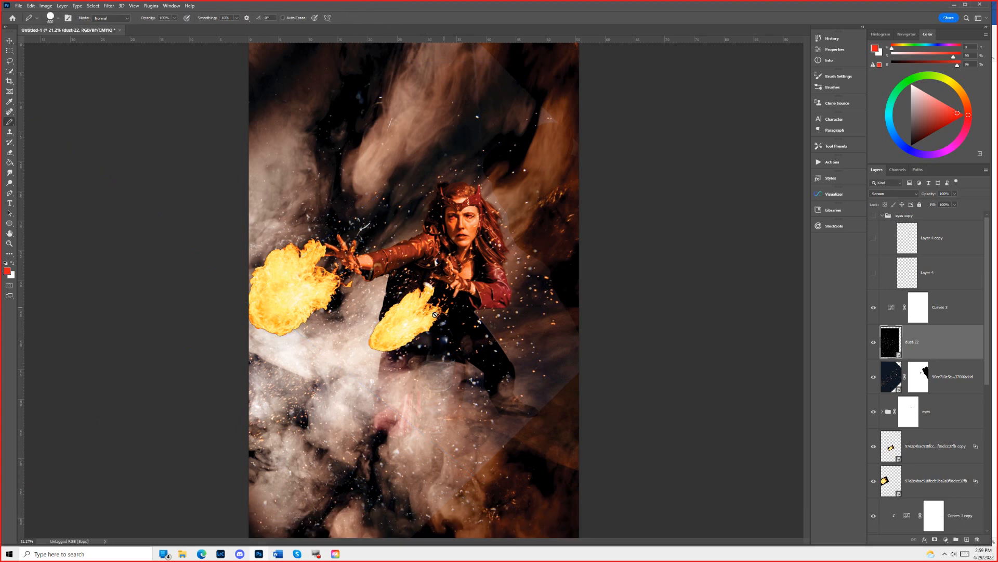
Transform the dust overlay again, shifting it down and to the right across the figure and lower smoke.
key(ctrl+t)
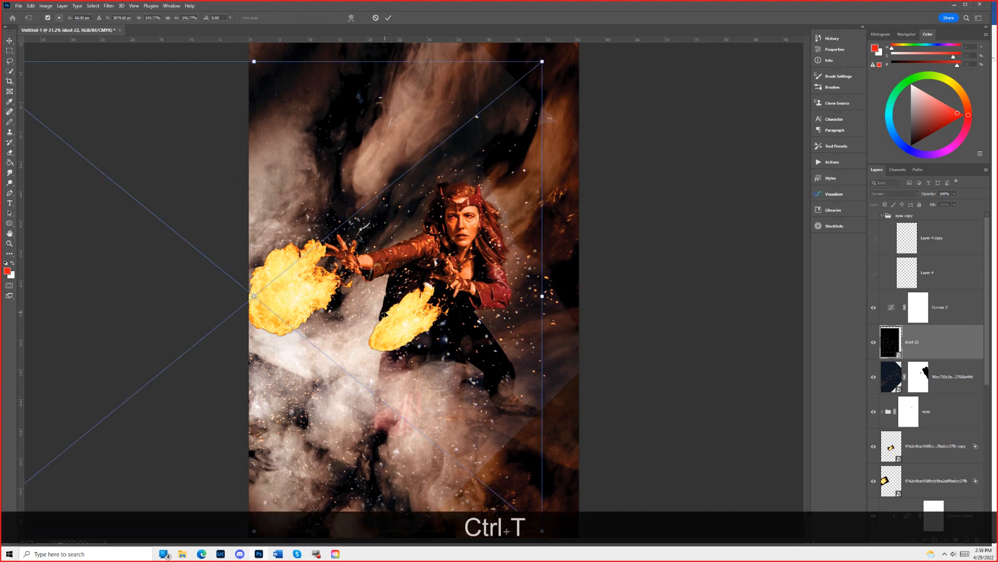
drag(409, 297, 474, 354)
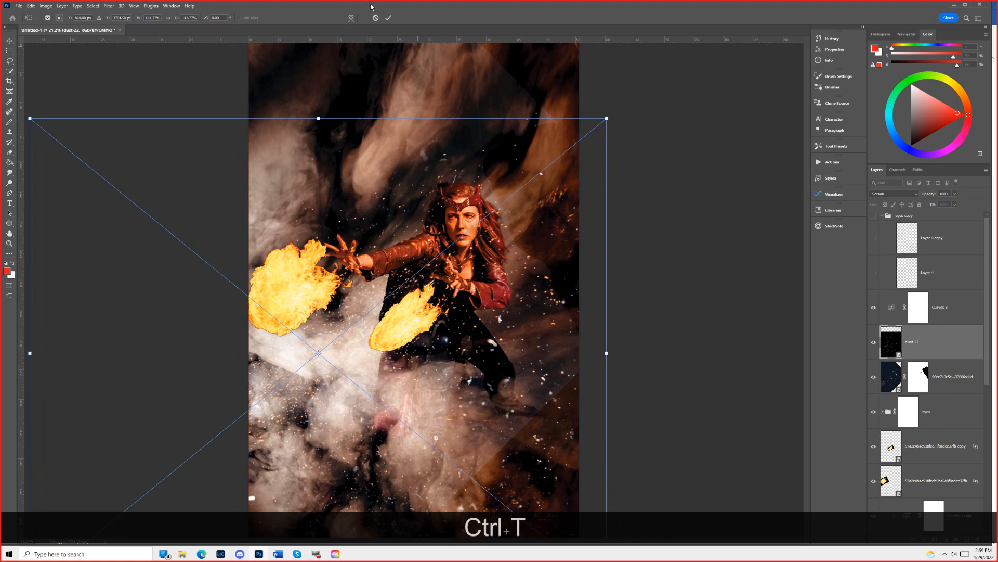
click(387, 17)
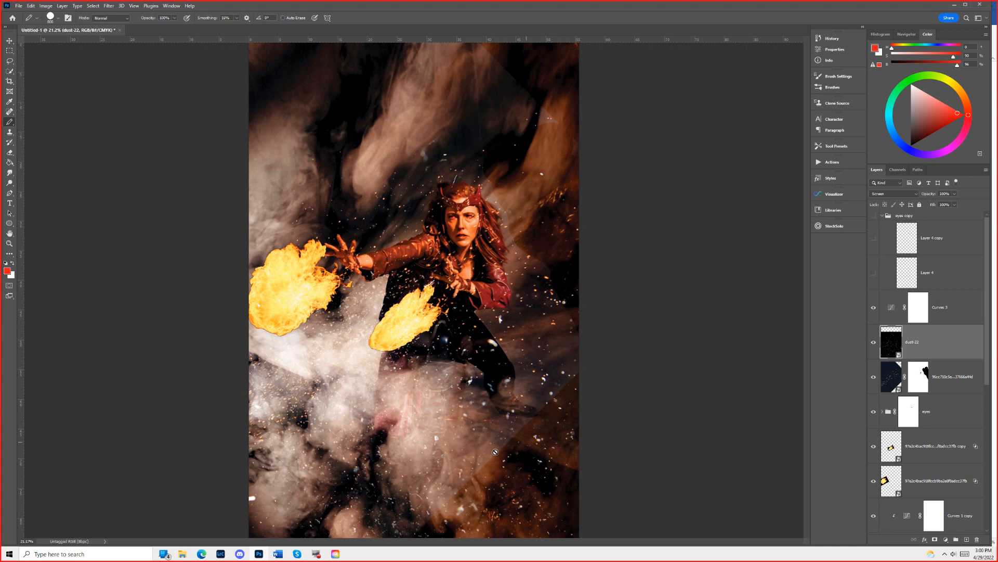
Move the dust-22 layer above Curves 3 and clip Curves 3 to the dark texture layer below it.
double_click(891, 333)
drag(891, 334, 884, 293)
click(955, 346)
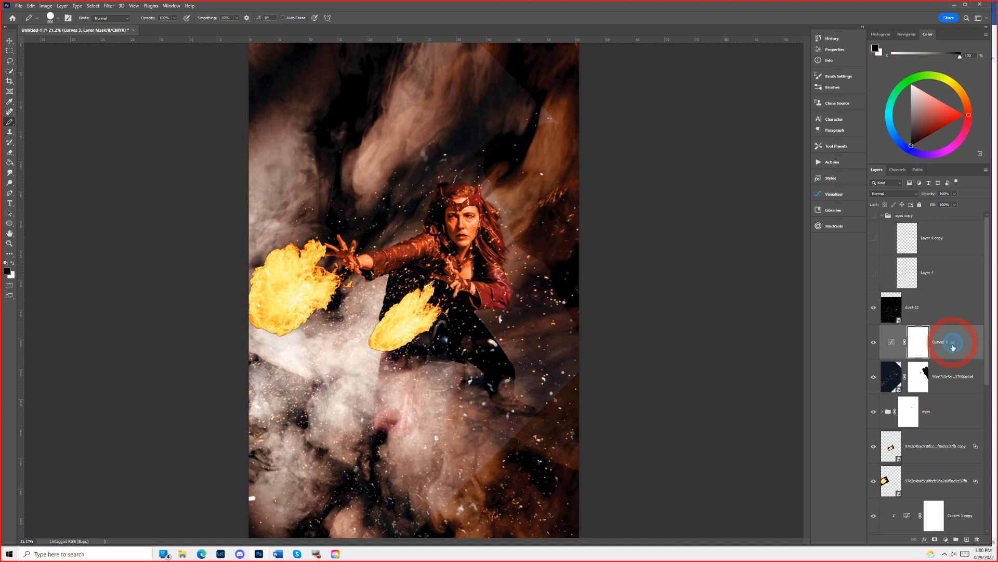
alt+click(958, 359)
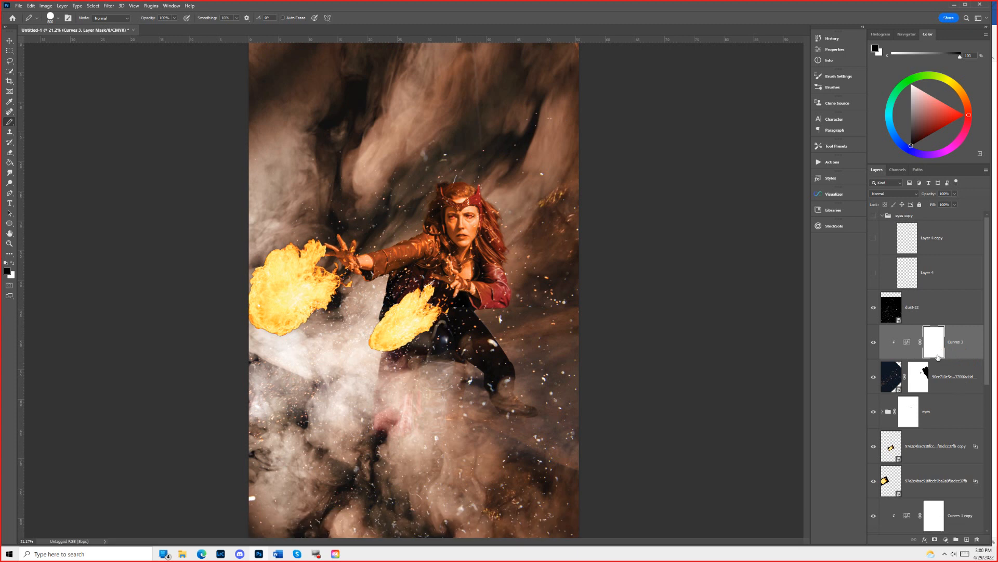
Compare the image with and without the dust, set Curves 3 opacity to 93% and lower the dust-22 layer's opacity.
click(874, 308)
click(874, 309)
mouse_move(931, 194)
mouse_down()
mouse_move(894, 204)
mouse_move(926, 197)
mouse_up()
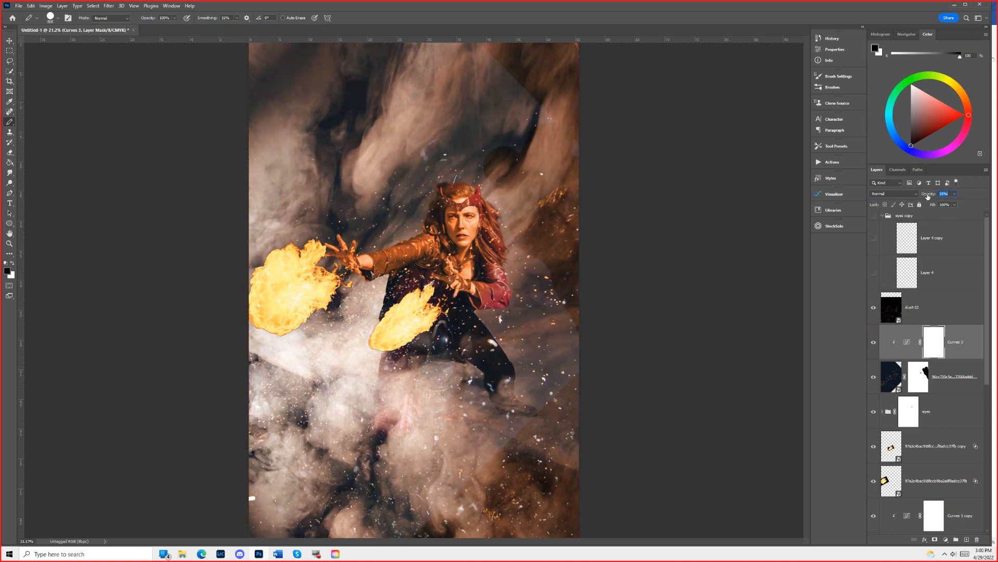
text(93)
key(Return)
click(930, 314)
drag(934, 198, 906, 200)
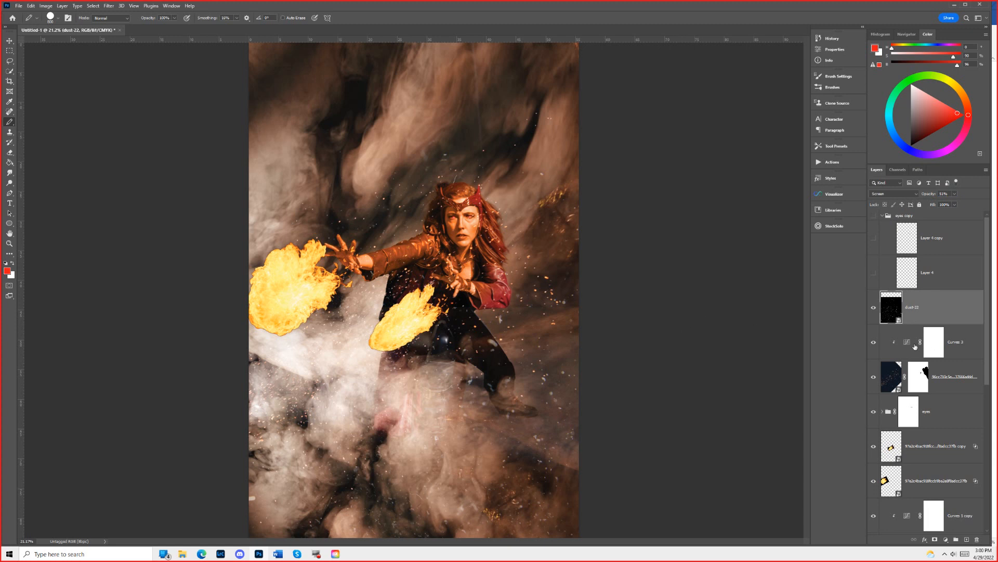
Open the Curves 3 properties, toggle its clipping on and off, and leave the adjustment unclipped.
click(906, 344)
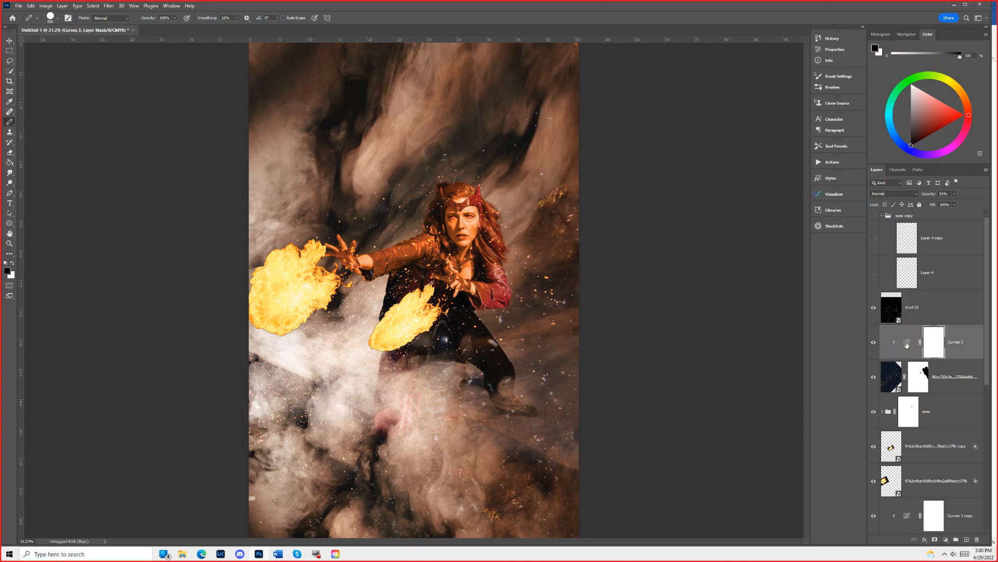
click(908, 345)
double_click(908, 344)
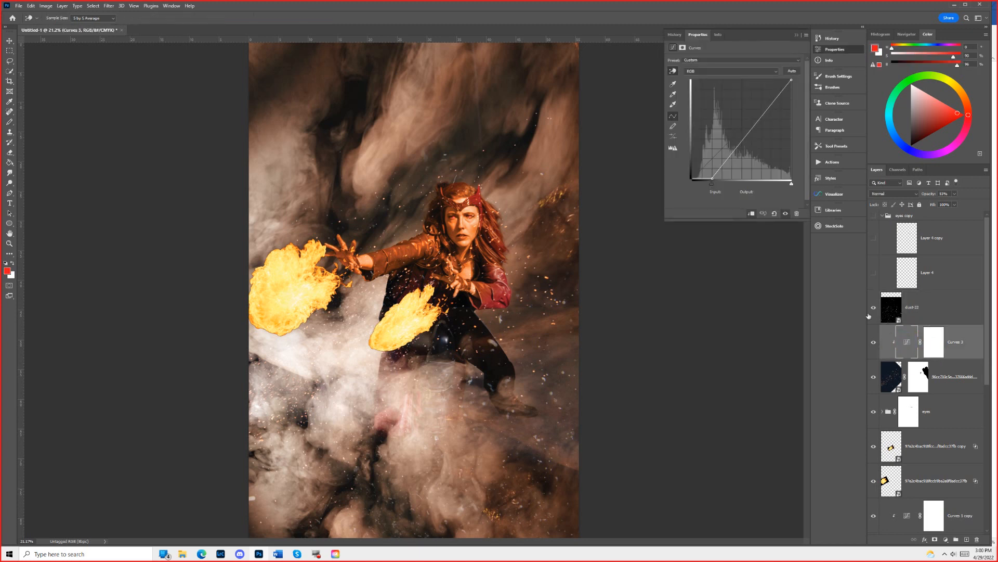
click(751, 216)
click(751, 216)
click(751, 216)
click(752, 217)
click(752, 217)
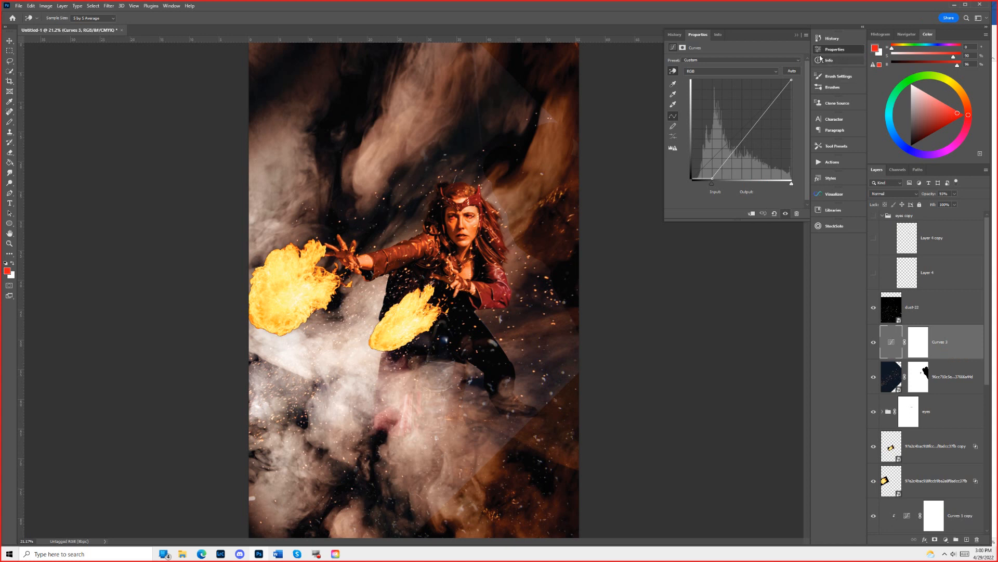
click(890, 345)
click(832, 49)
click(957, 238)
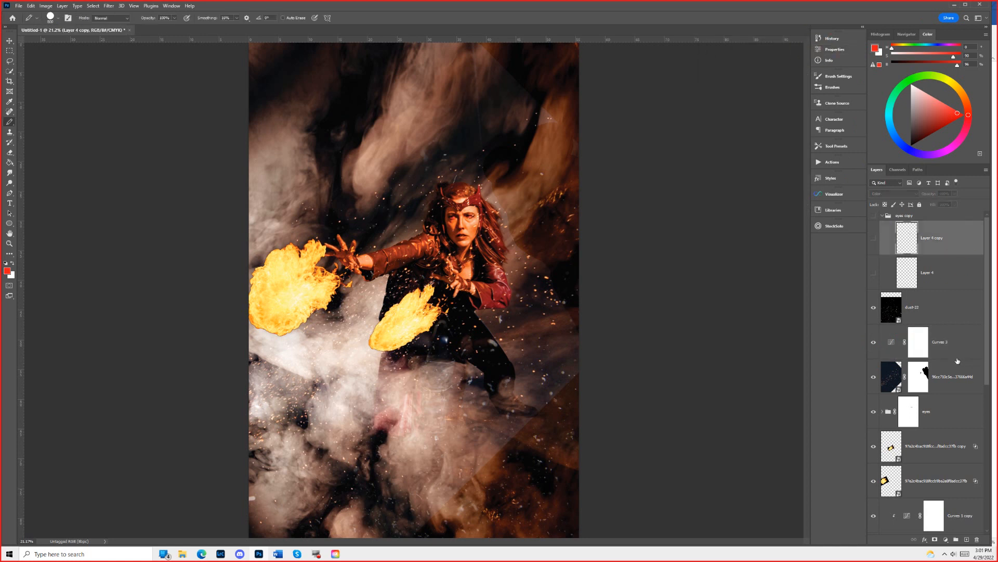
Toggle the clipping of Curves 3 directly in the layer stack, ending with it clipped to the texture layer below.
key(super)
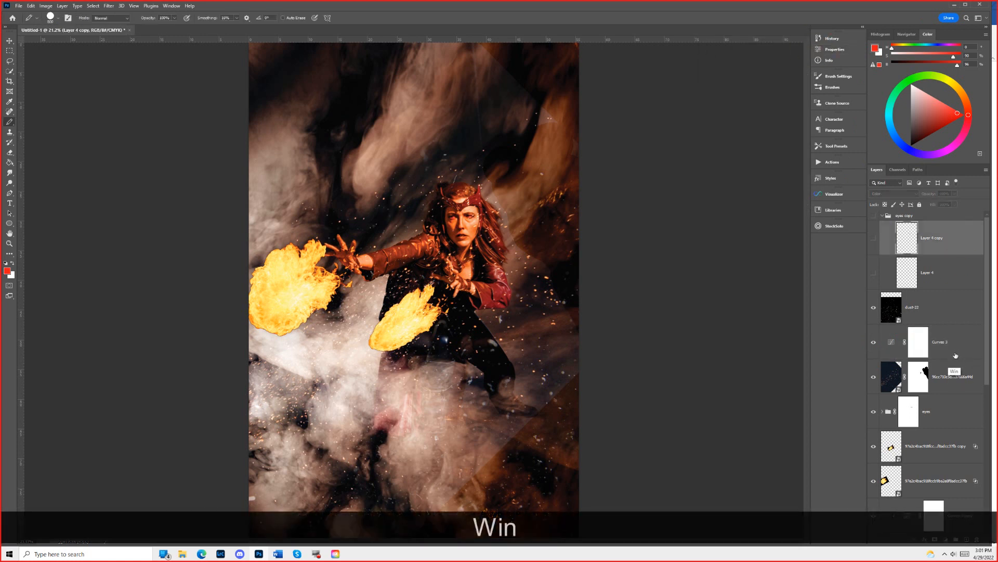
key(Escape)
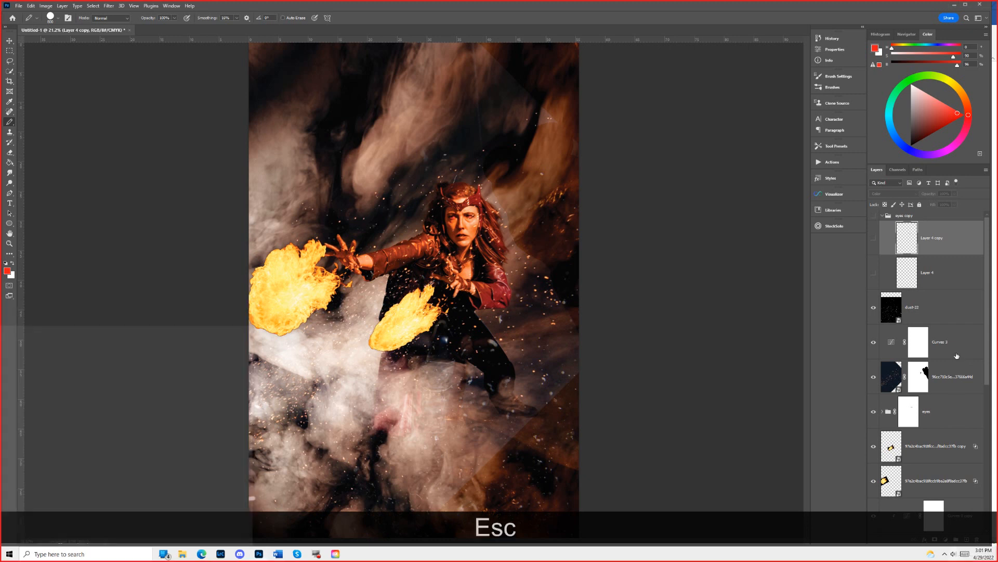
key(ctrl)
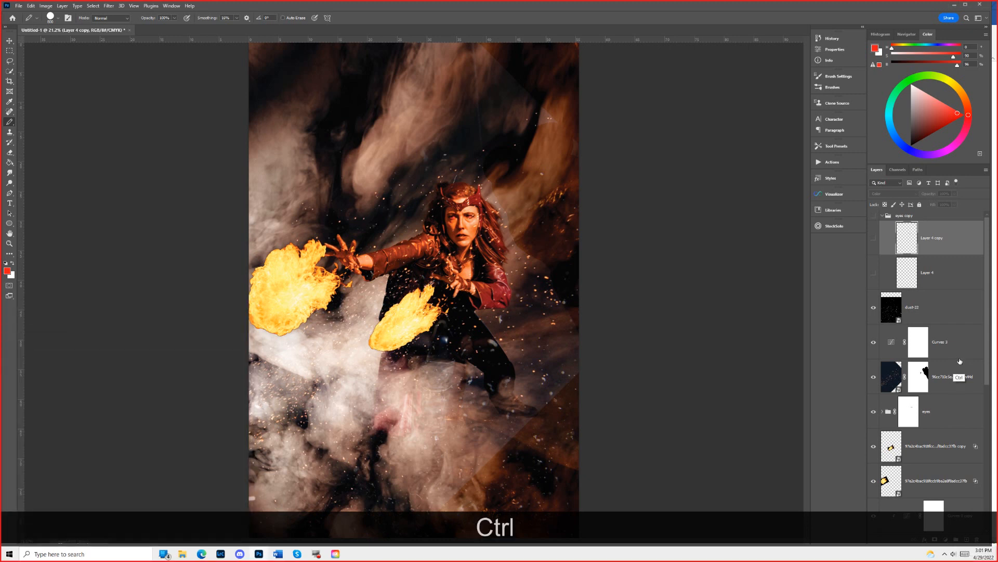
key(alt)
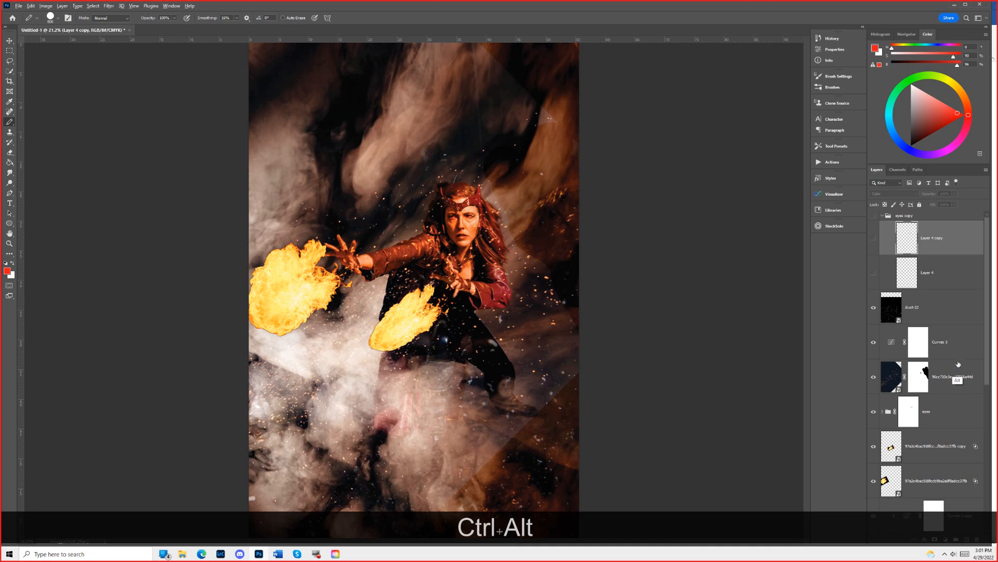
ctrl+alt+click(958, 358)
ctrl+alt+click(958, 358)
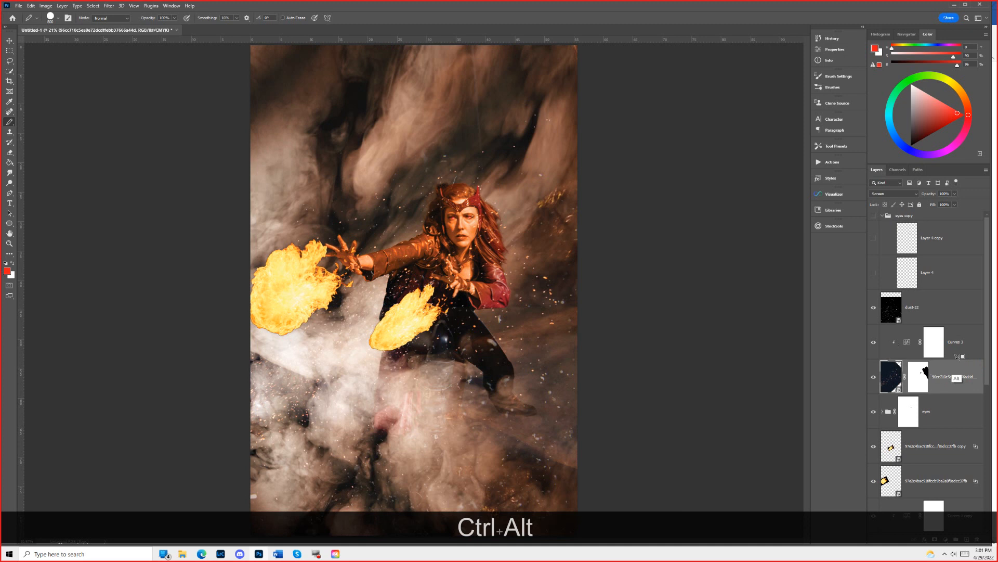
ctrl+alt+click(958, 359)
ctrl+alt+click(958, 358)
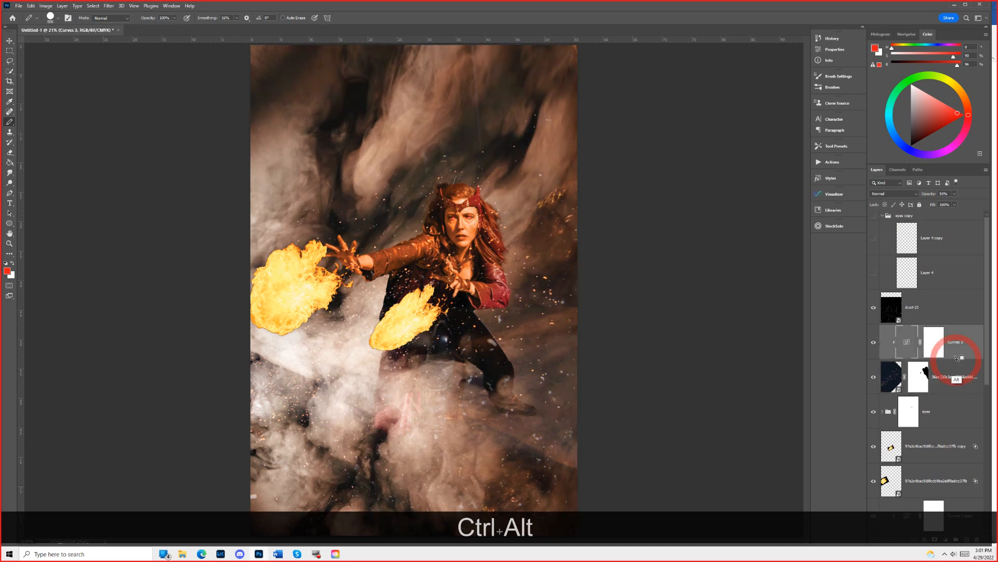
ctrl+alt+click(957, 359)
ctrl+alt+click(957, 358)
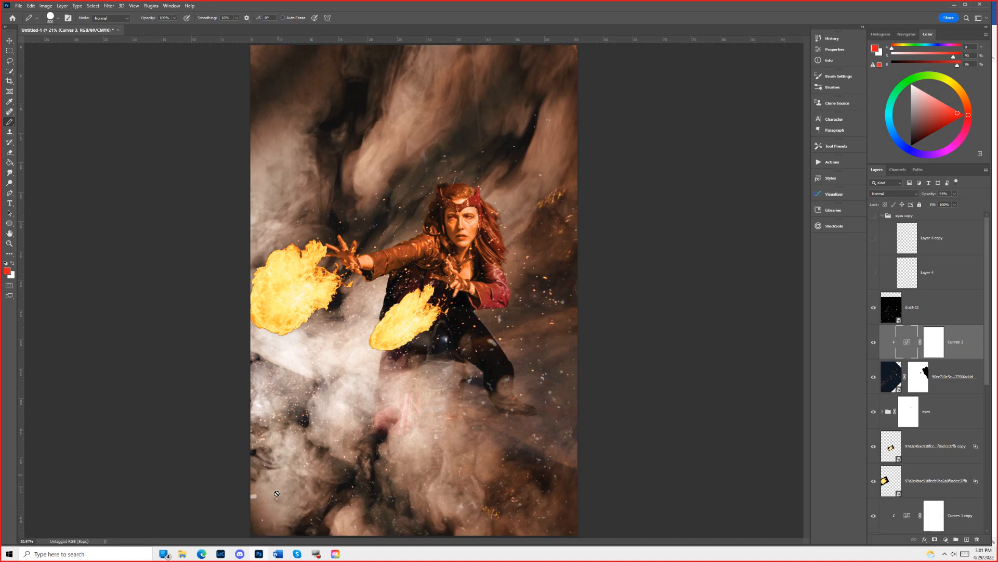
Switch to Lightroom Classic, select the arms-raised vertical sky photo and set the star filter to "Rating is greater than or equal to".
click(221, 553)
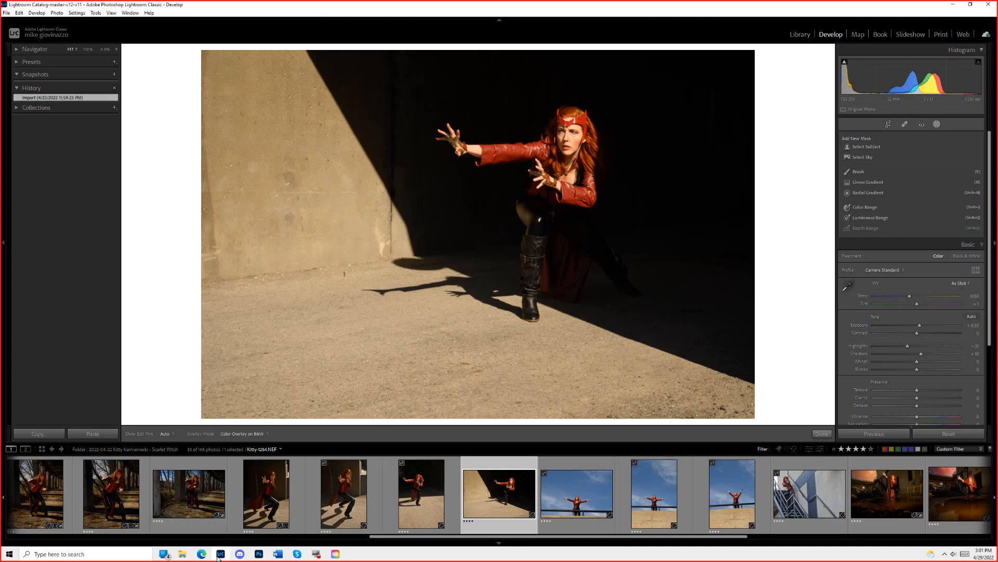
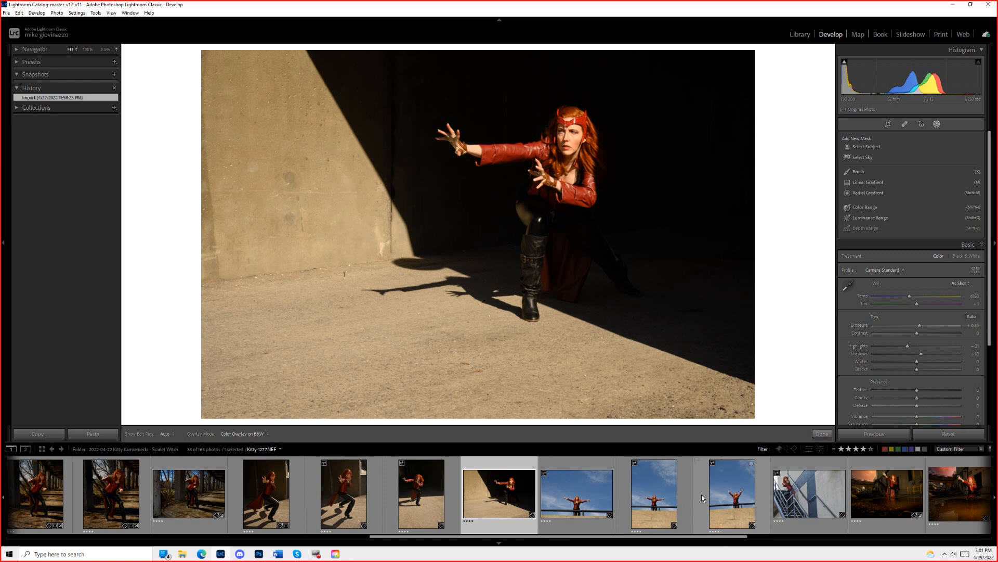
click(730, 497)
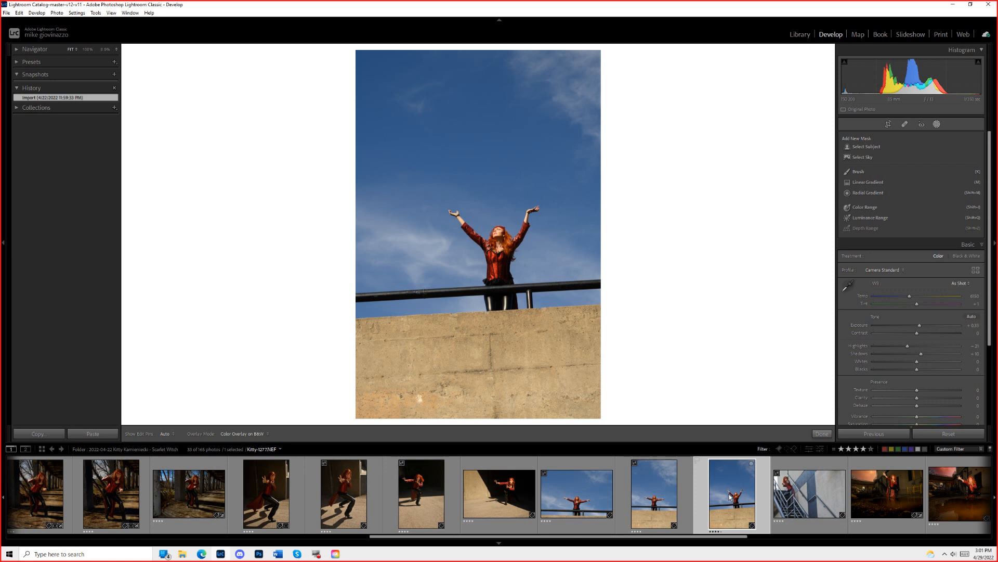
click(834, 450)
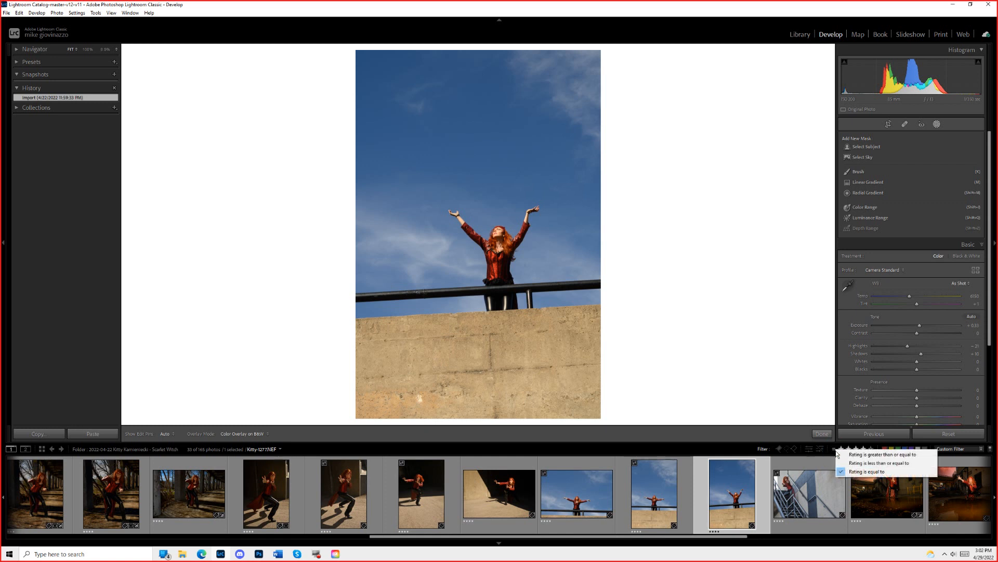
click(863, 454)
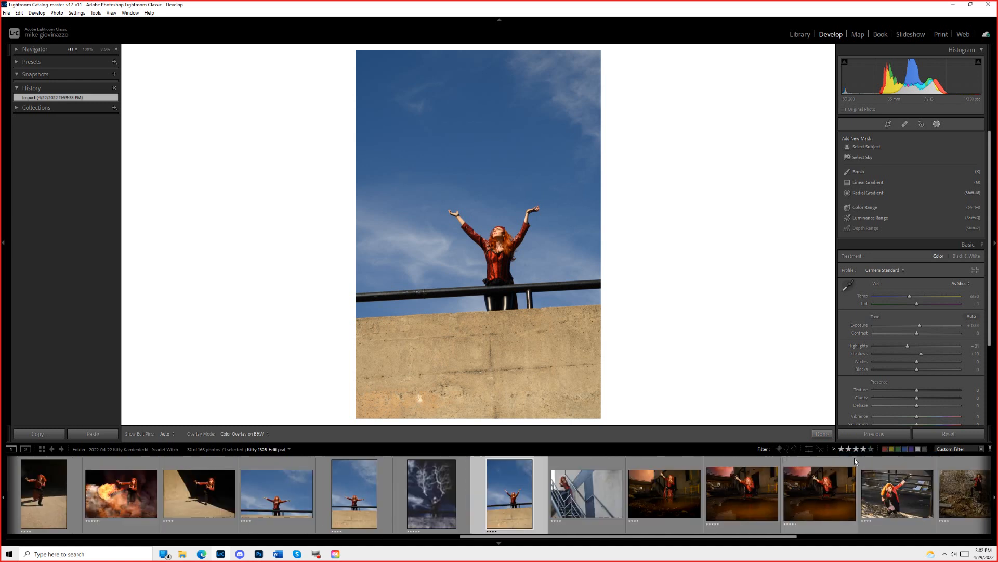
Select the arms-raised lightning composite and open it in Adobe Photoshop 2022 with the Edit Original option.
click(457, 495)
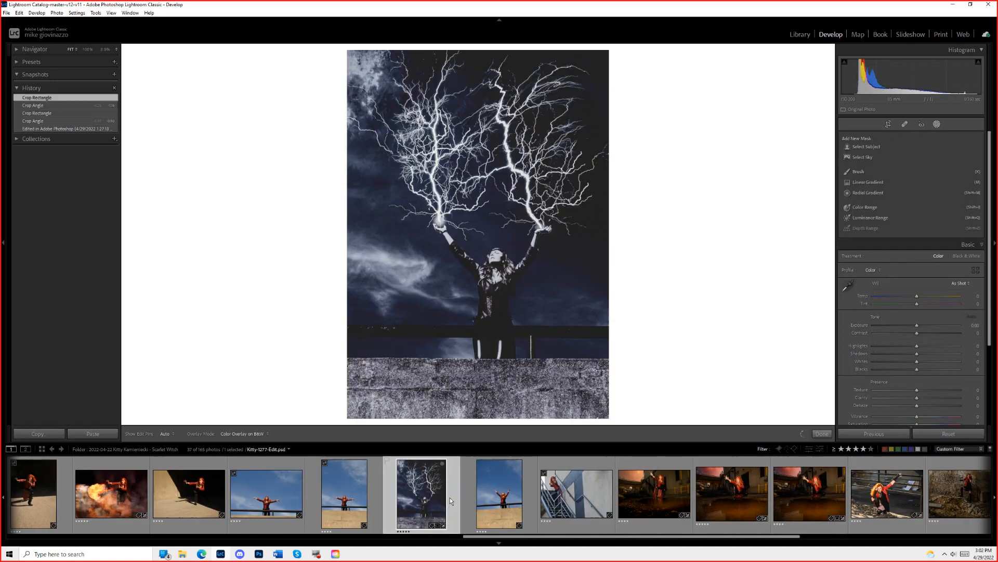
click(466, 505)
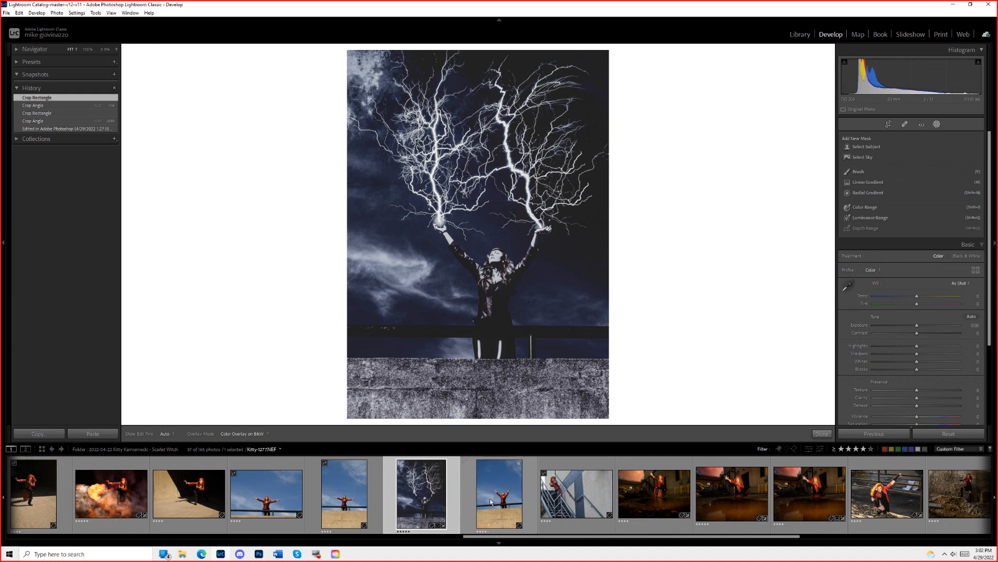
click(451, 502)
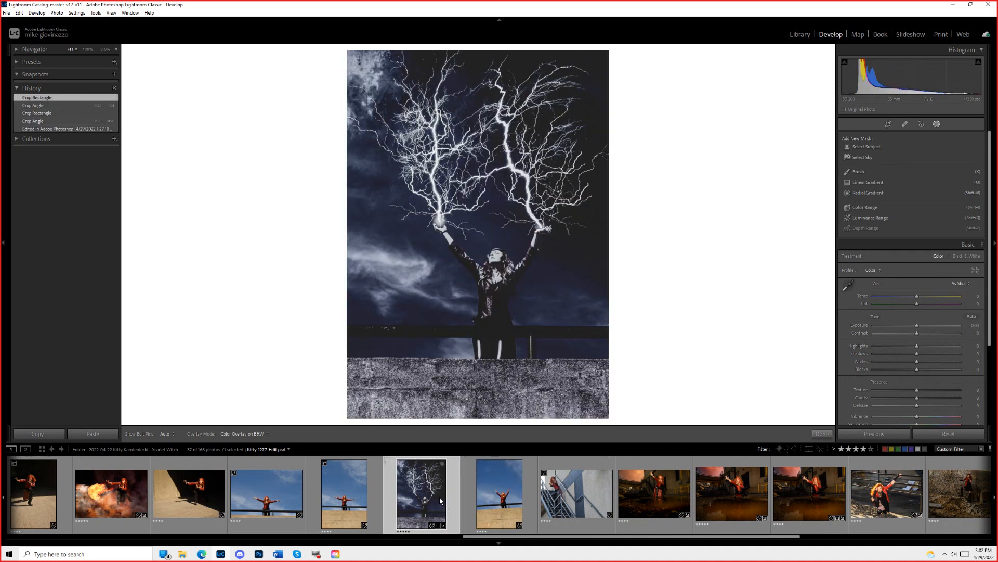
right_click(430, 494)
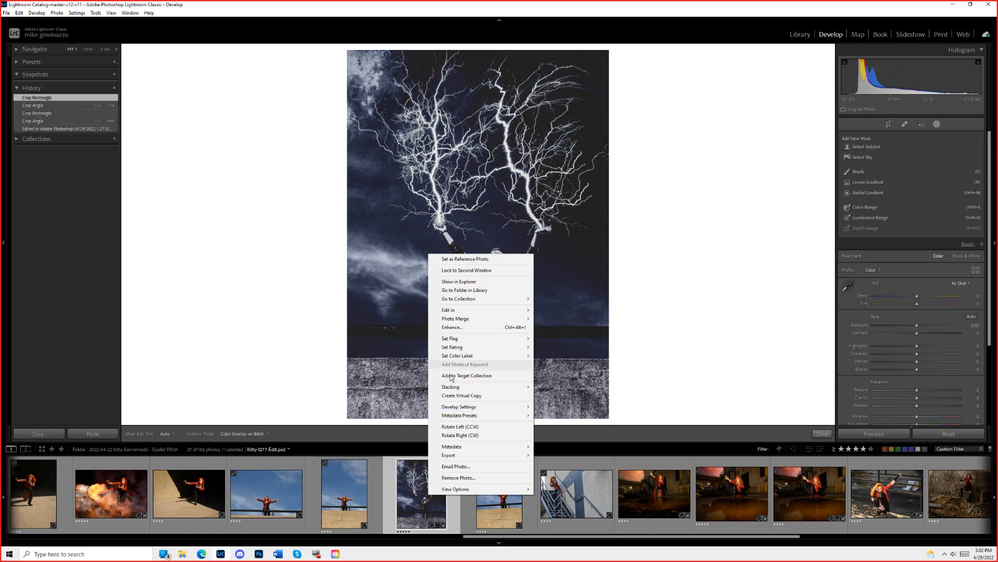
mouse_move(462, 458)
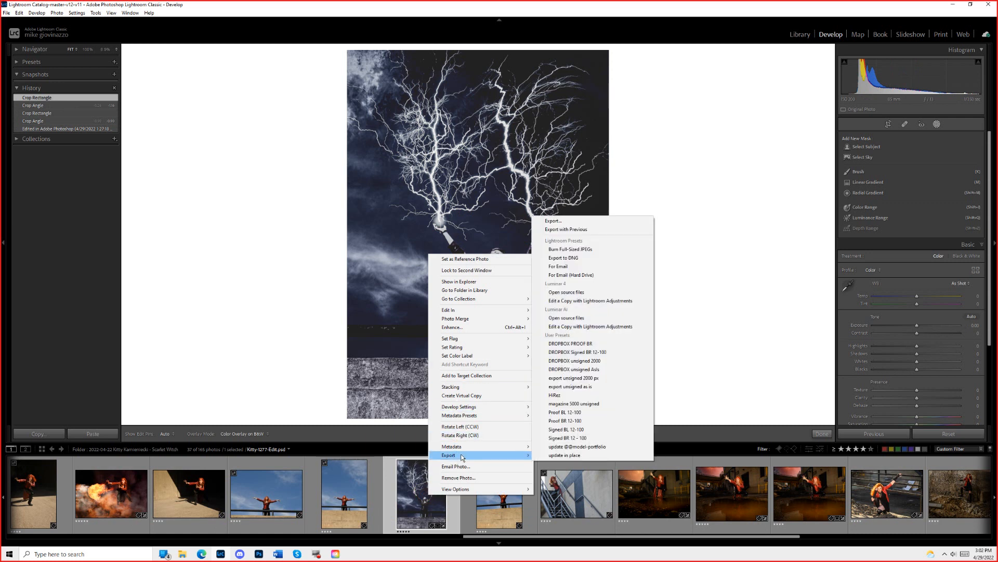
mouse_move(468, 311)
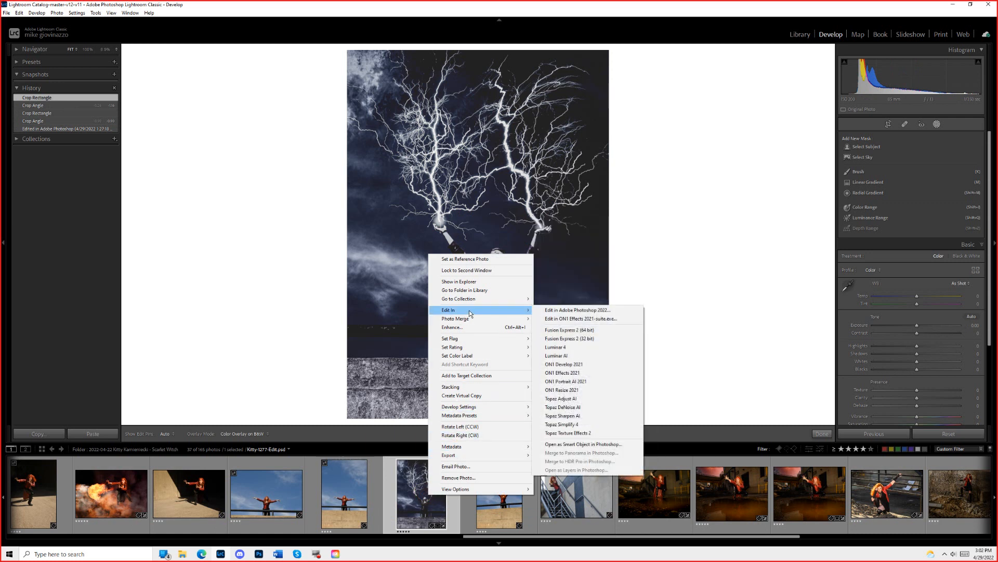
click(603, 312)
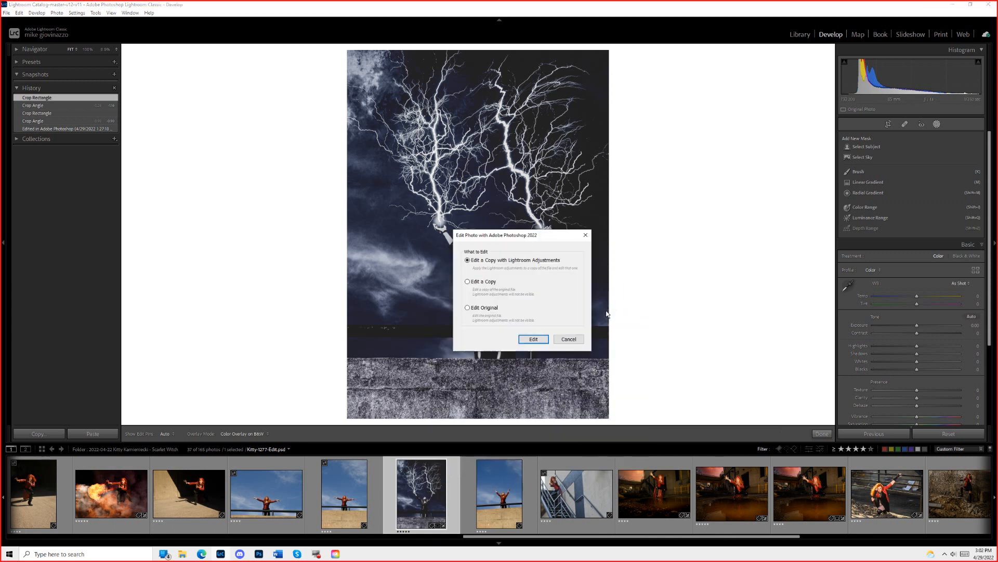
click(476, 308)
click(534, 339)
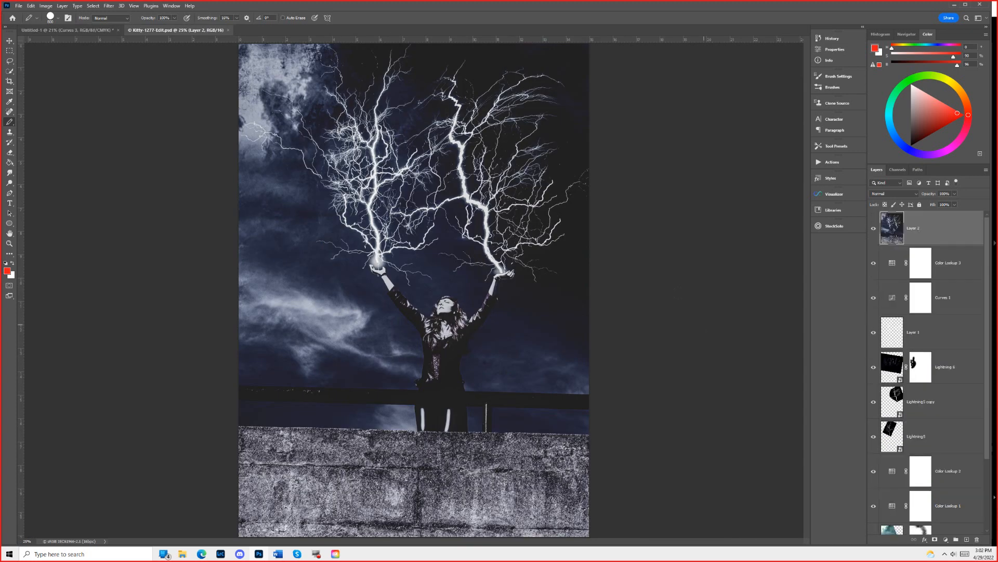
Hide every layer above Layer 0, from Layer 2 down to Curves 2, leaving only the original photo showing.
drag(873, 229, 862, 434)
drag(875, 524, 873, 535)
scroll(946, 485, down, 3)
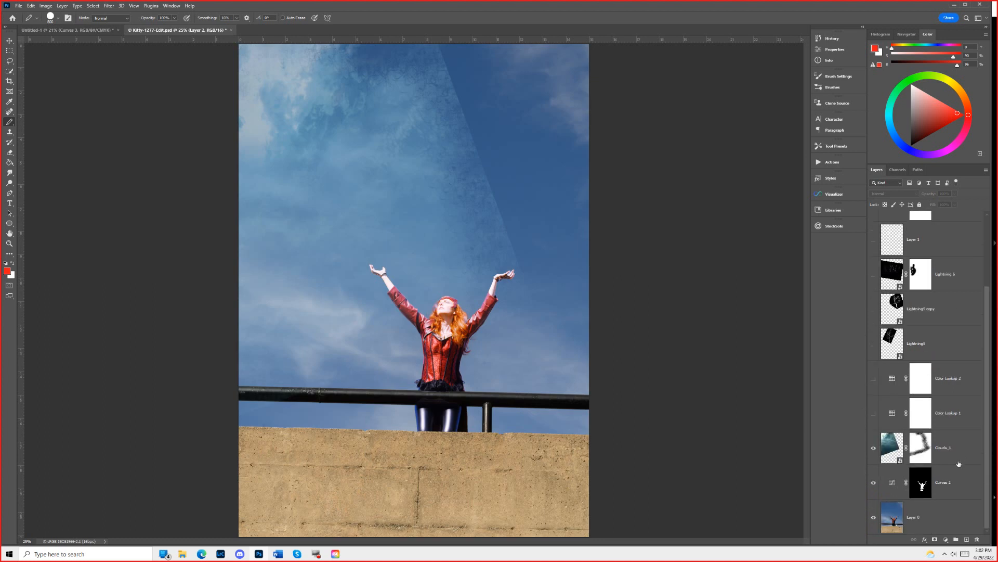
click(873, 448)
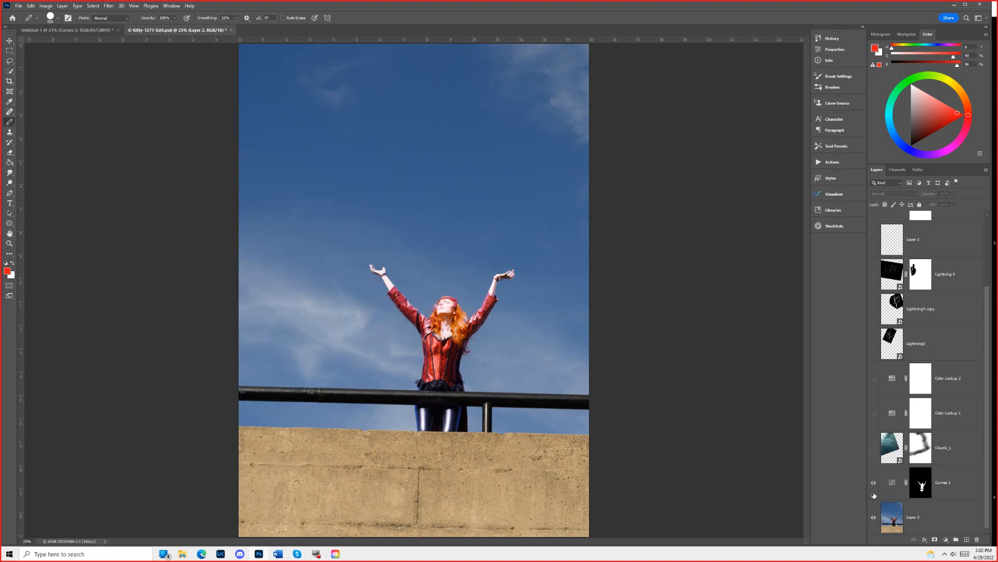
click(874, 483)
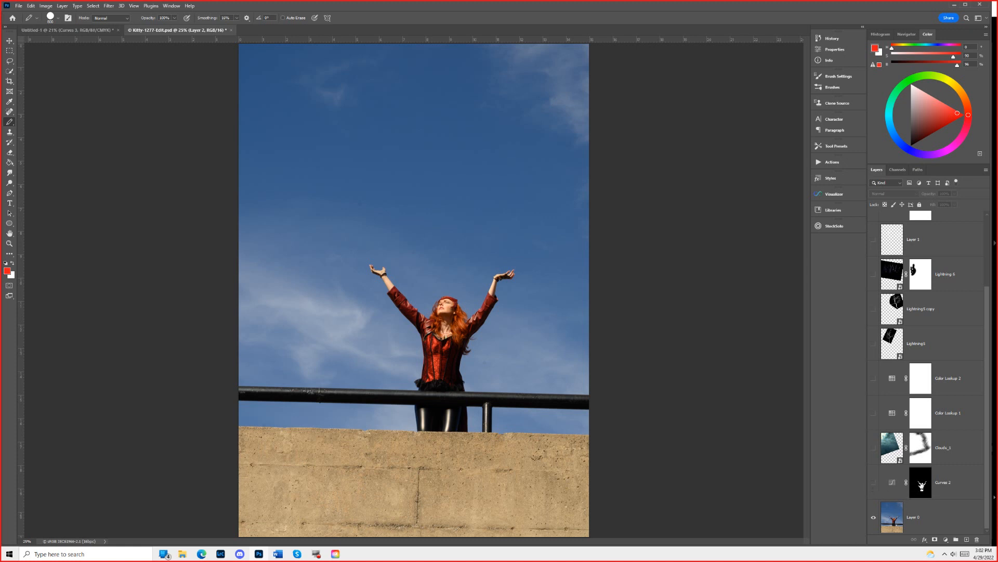
Open the Curves 2 properties and compare the figure with and without that masked adjustment, leaving it hidden.
click(914, 489)
click(875, 484)
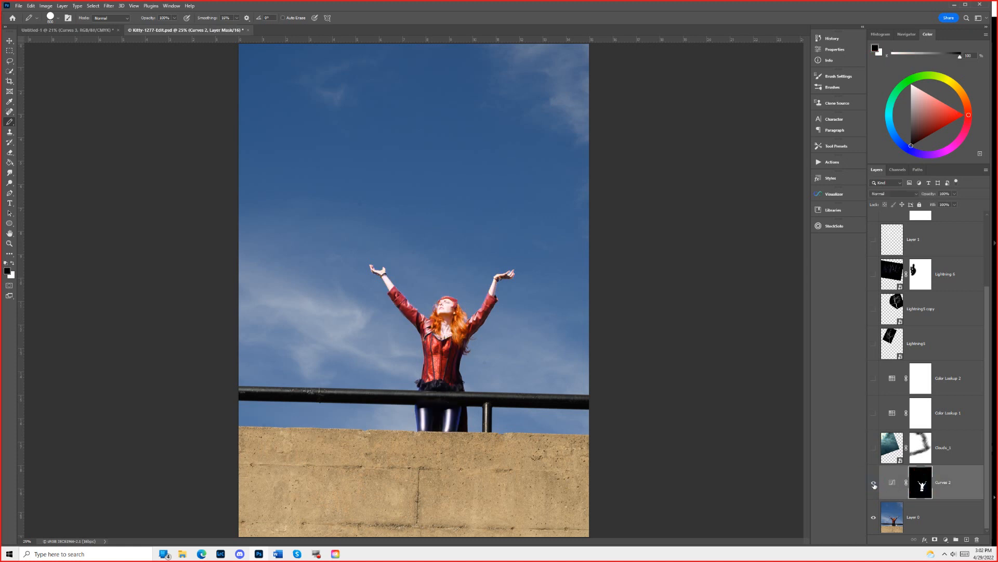
double_click(893, 484)
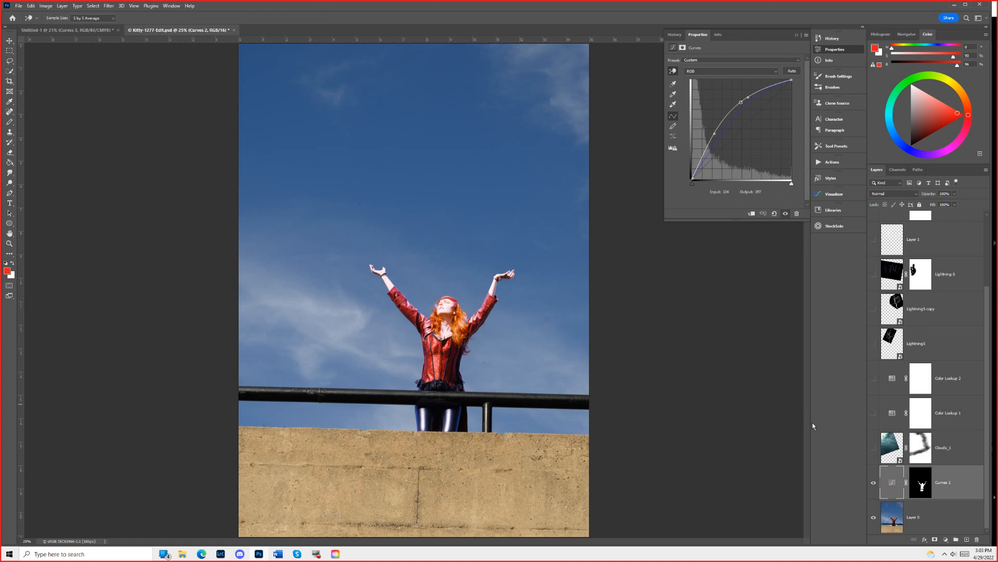
click(874, 483)
click(873, 483)
click(874, 485)
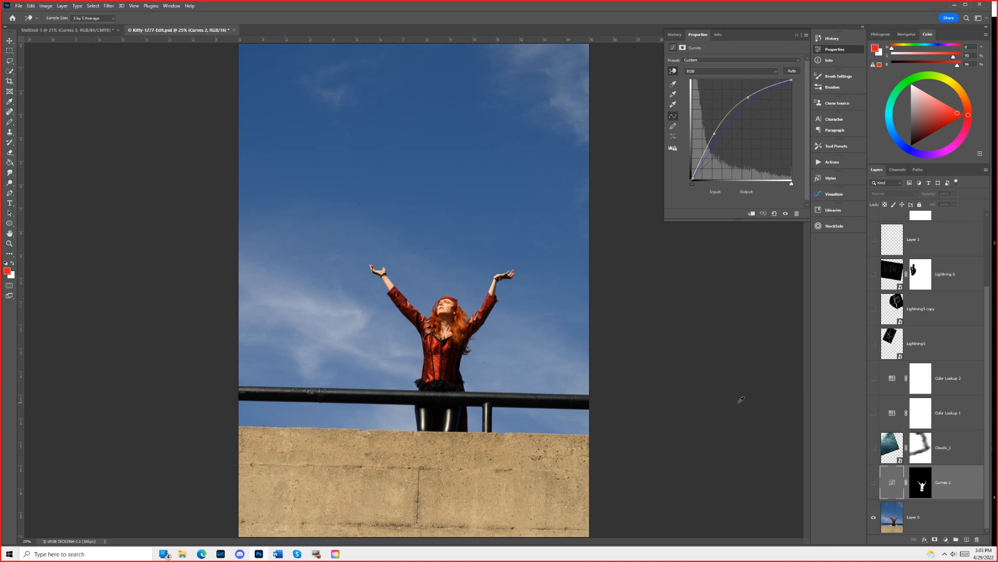
click(874, 487)
click(874, 487)
Preview the masked clouds layer and Color Lookup 1 separately over the original photo, leaving both hidden.
click(875, 448)
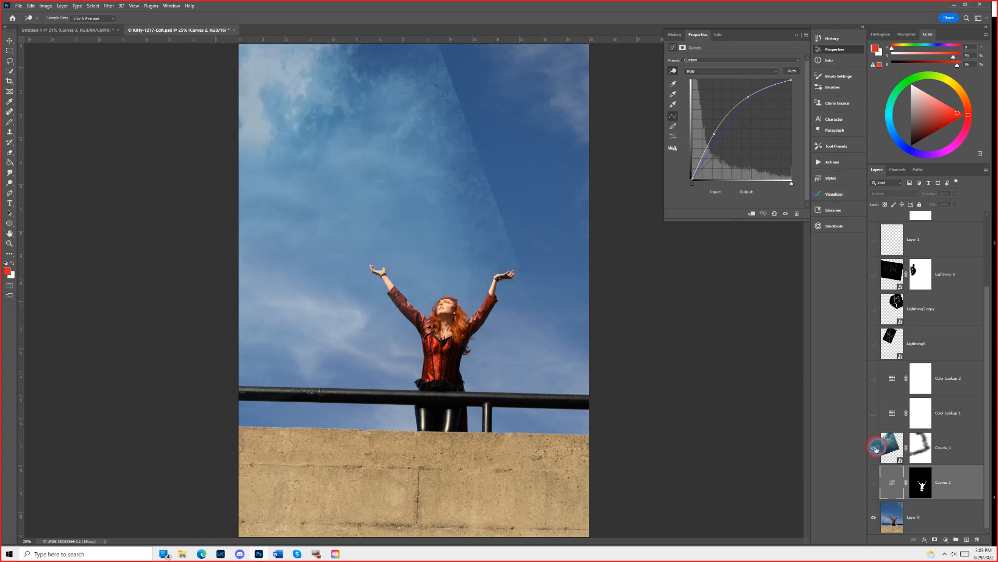
click(875, 449)
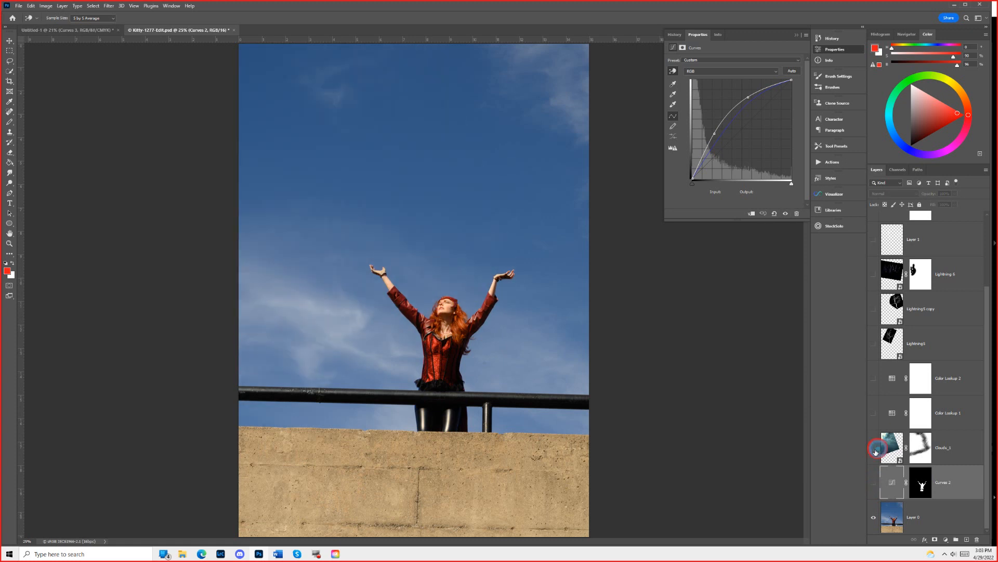
click(873, 452)
click(872, 452)
click(874, 451)
click(873, 449)
click(874, 414)
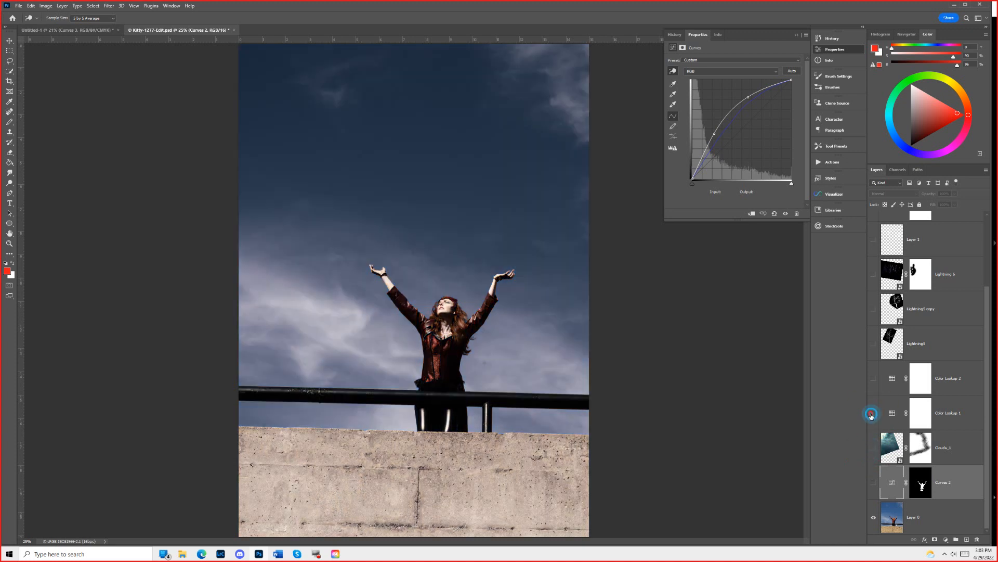
click(874, 414)
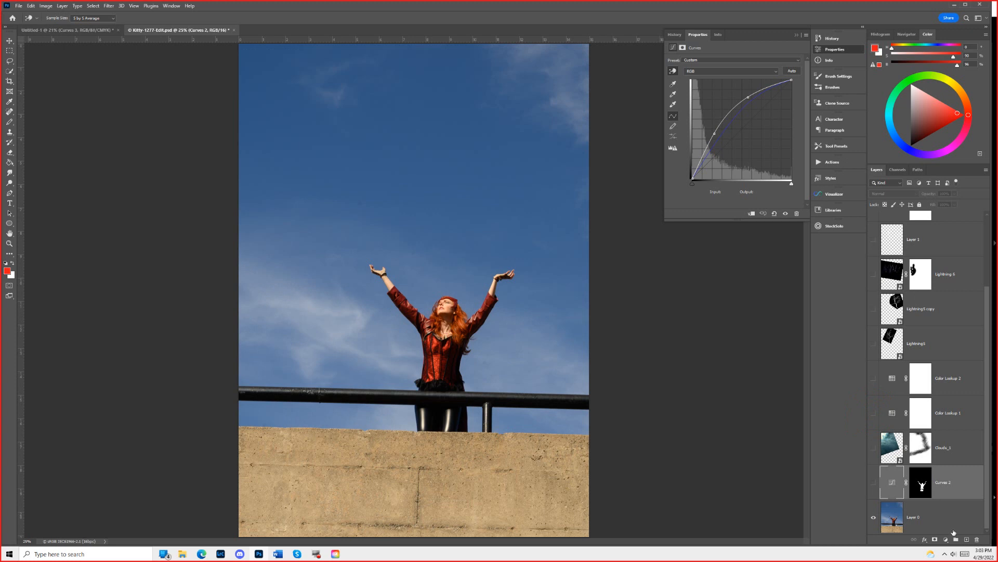
Add a Color Lookup adjustment layer above Curves 2, check its 3D LUT choices and hide the layer.
click(946, 539)
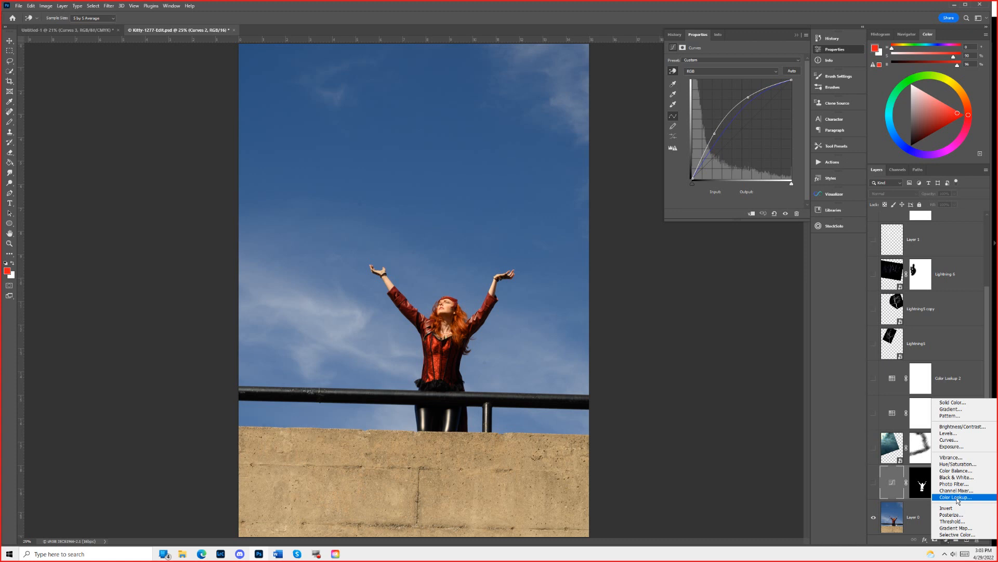
click(958, 498)
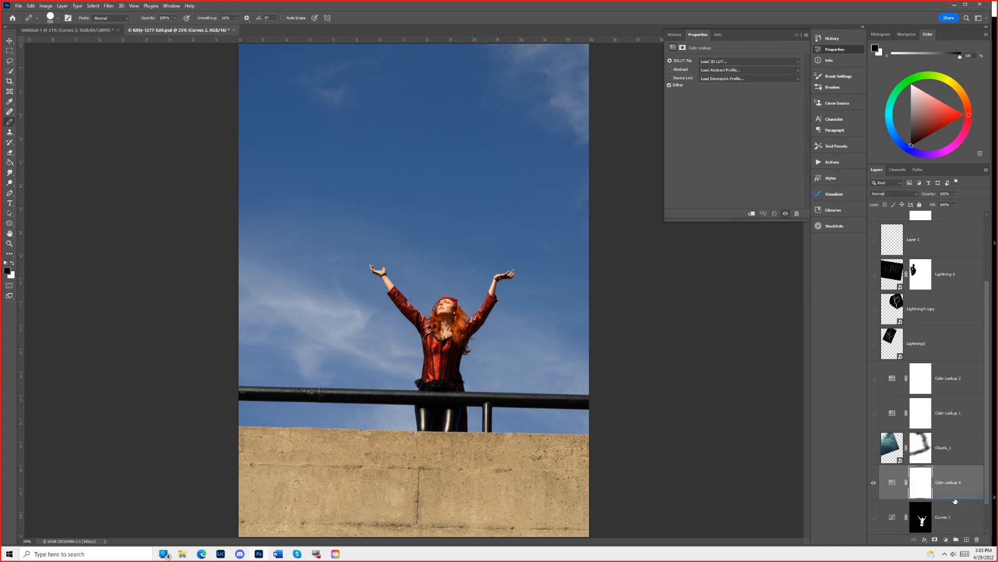
click(733, 62)
drag(805, 52, 782, 40)
click(624, 163)
click(874, 483)
Toggle Color Lookup 1 for comparison, then leave it and Color Lookup 2 visible.
click(873, 413)
click(873, 412)
click(873, 413)
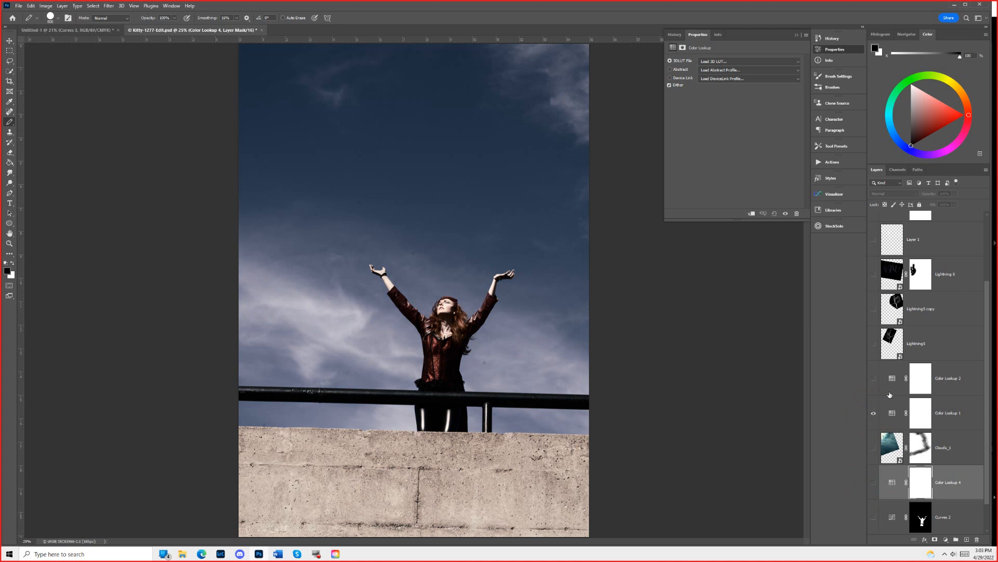
click(874, 378)
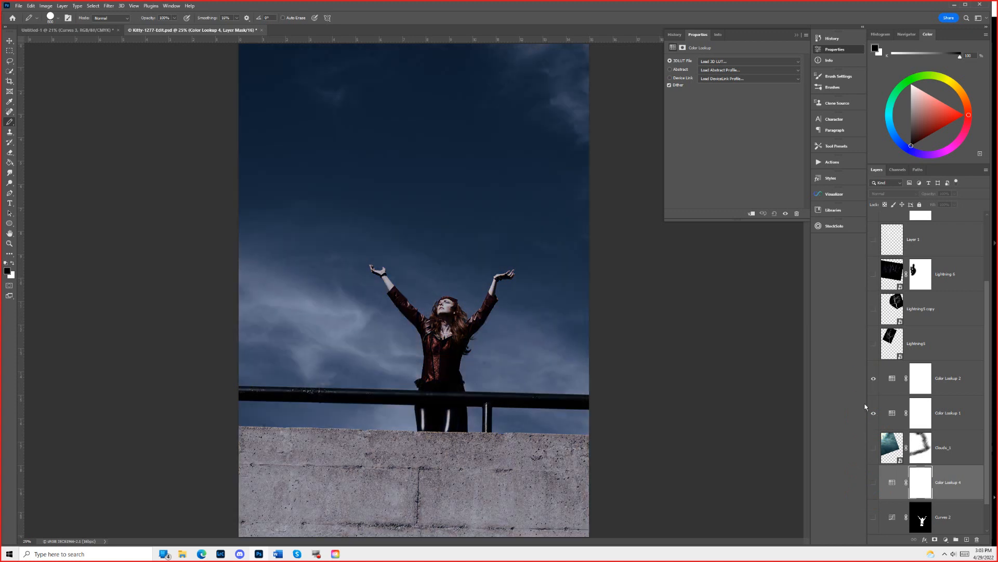
Browse the 3D LUTs for the hidden Color Lookup 4 layer, trying Miami.cube and ending on ICE Blue.cube.
click(756, 66)
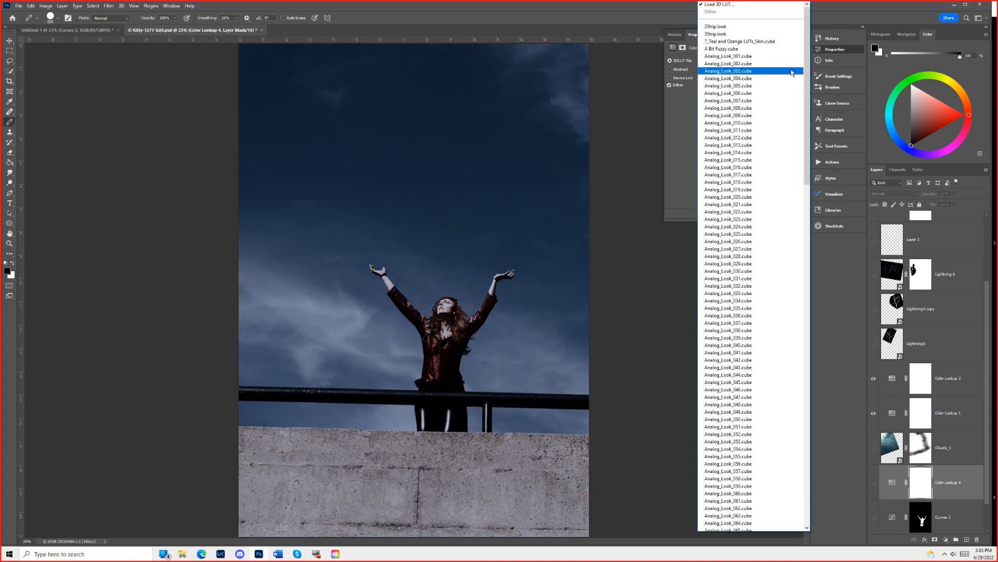
drag(807, 69, 802, 412)
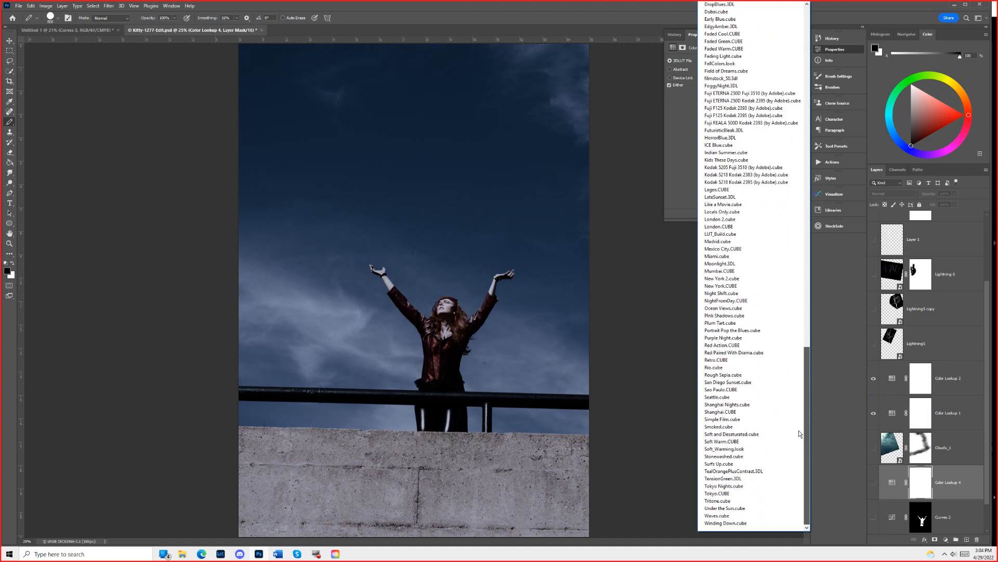
scroll(728, 160, up, 4)
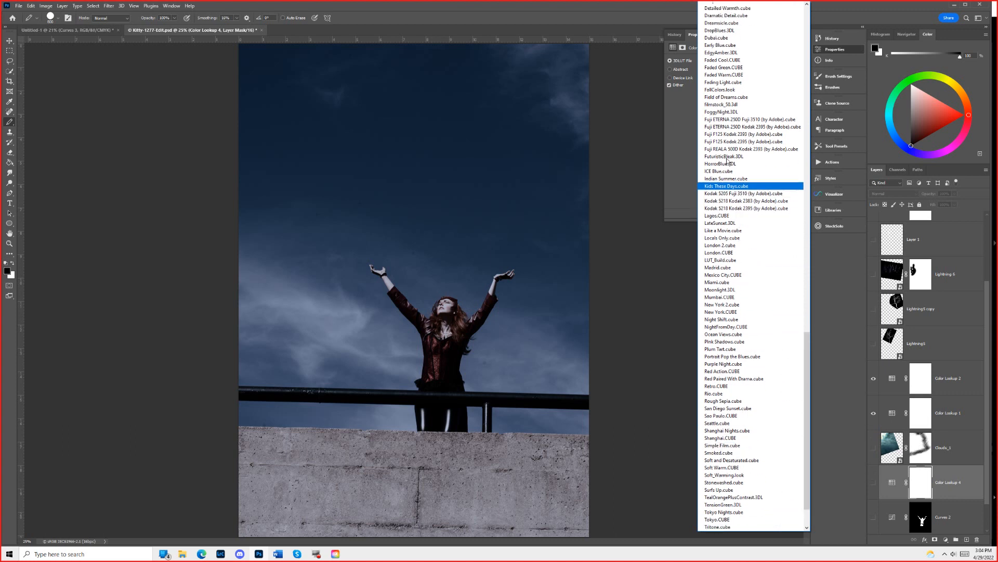
scroll(728, 160, up, 2)
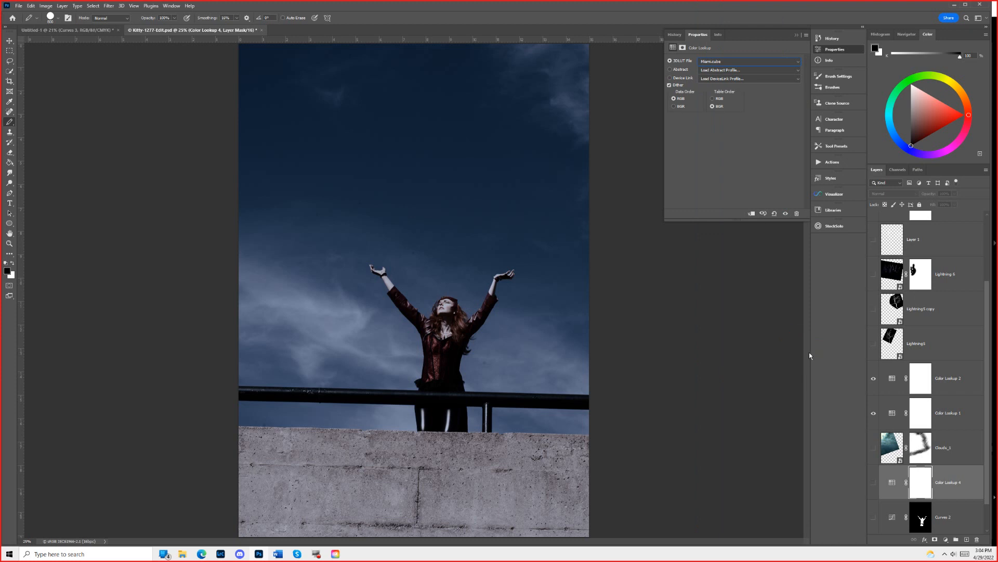
click(734, 62)
click(739, 105)
key(Down)
key(Down)
key(Down)
key(Down)
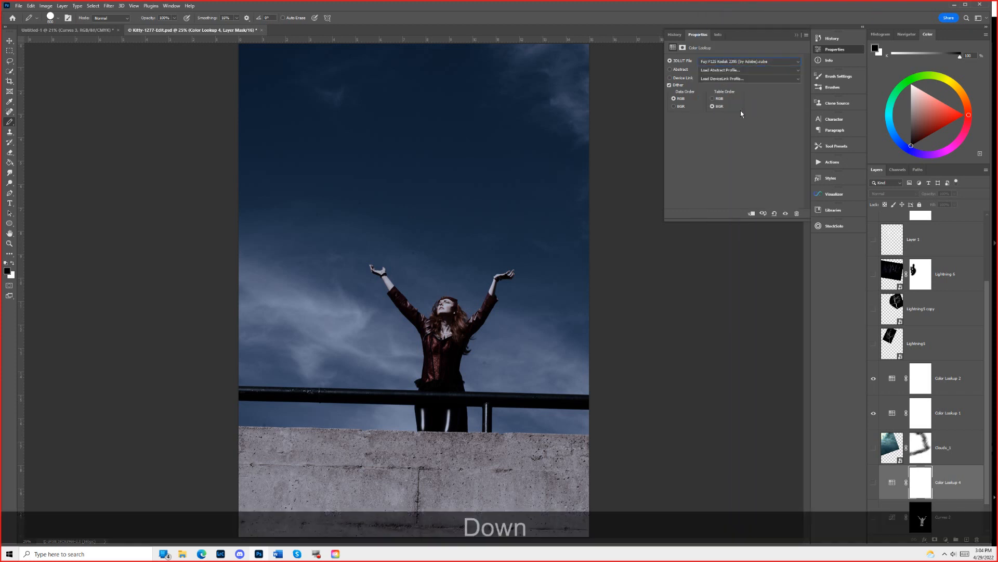
key(Down)
key(Down)
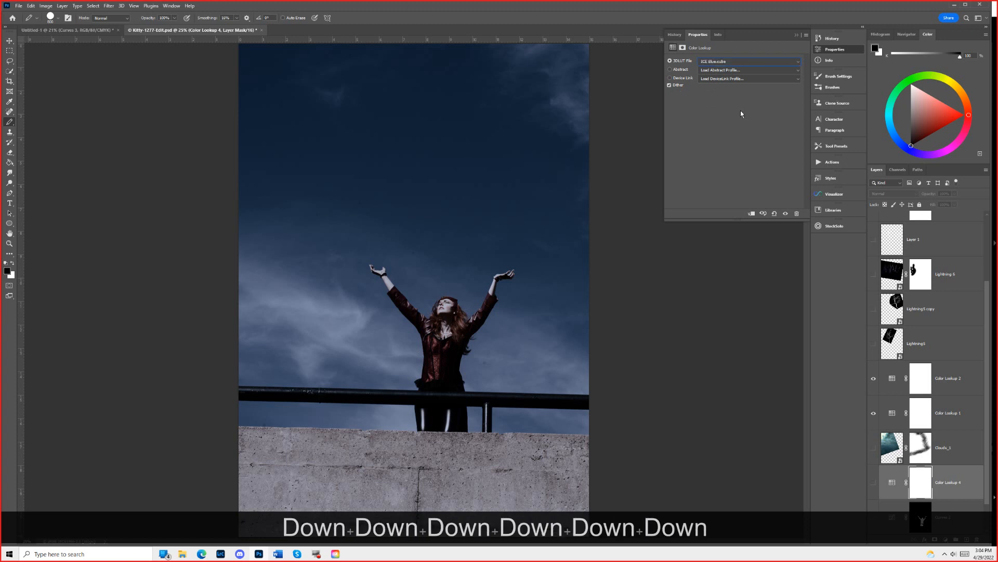
Open the properties of Color Lookup 1 to examine which 3D LUT file it uses.
click(887, 414)
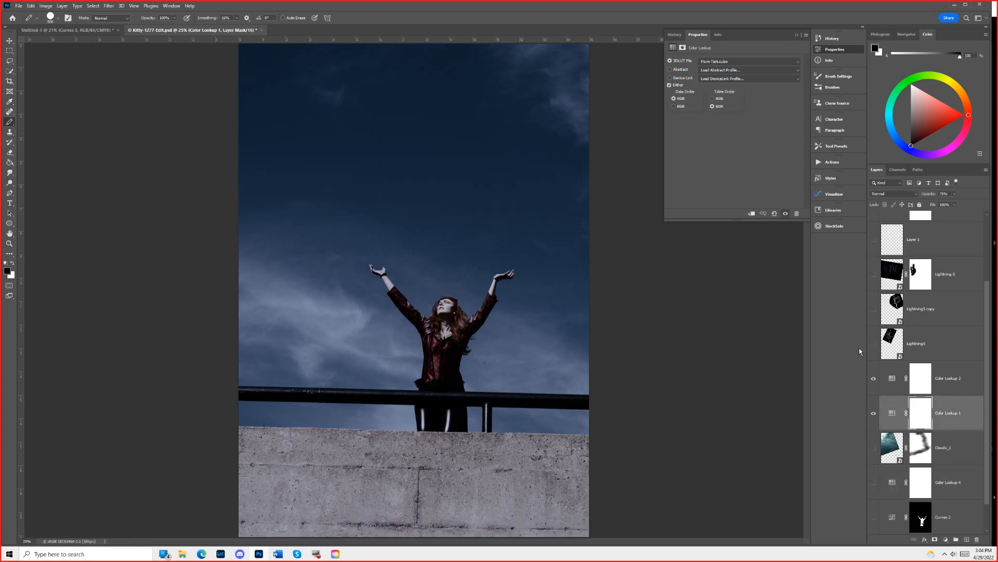
key(Down)
key(Down)
key(Down)
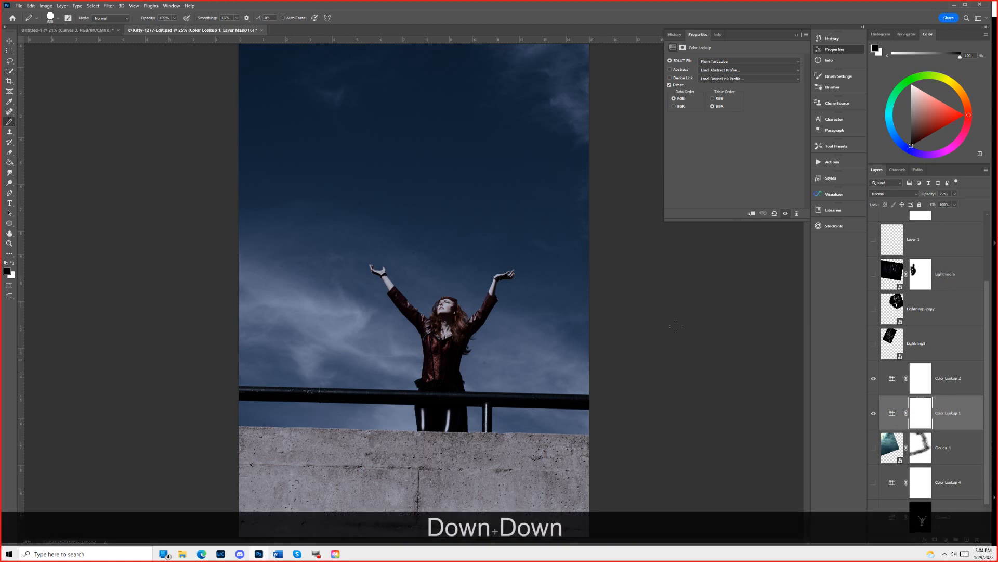
key(Up)
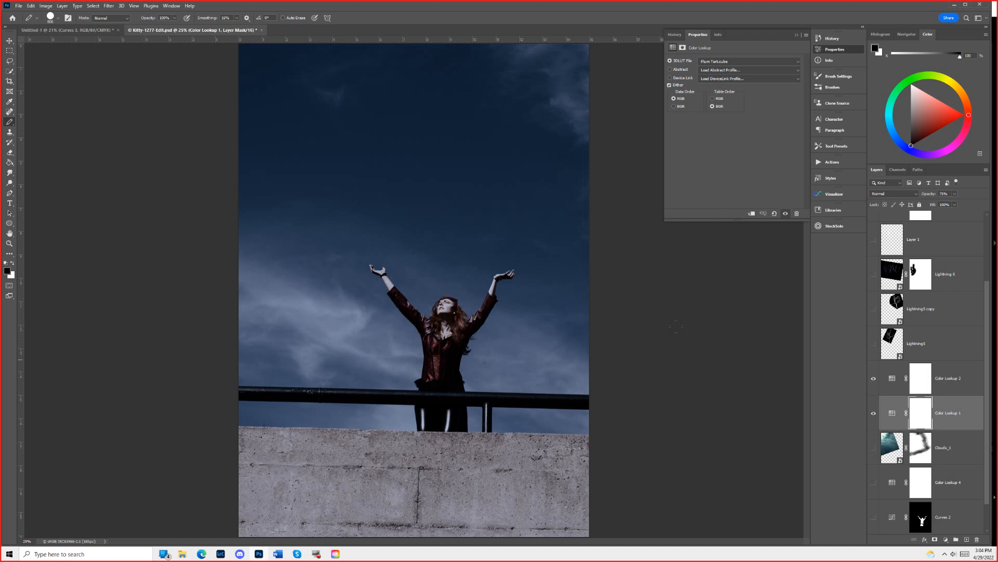
Compare the photo with and without Color Lookup 1 and 2, ending with both visible, and look over the layer stack.
click(873, 378)
click(874, 413)
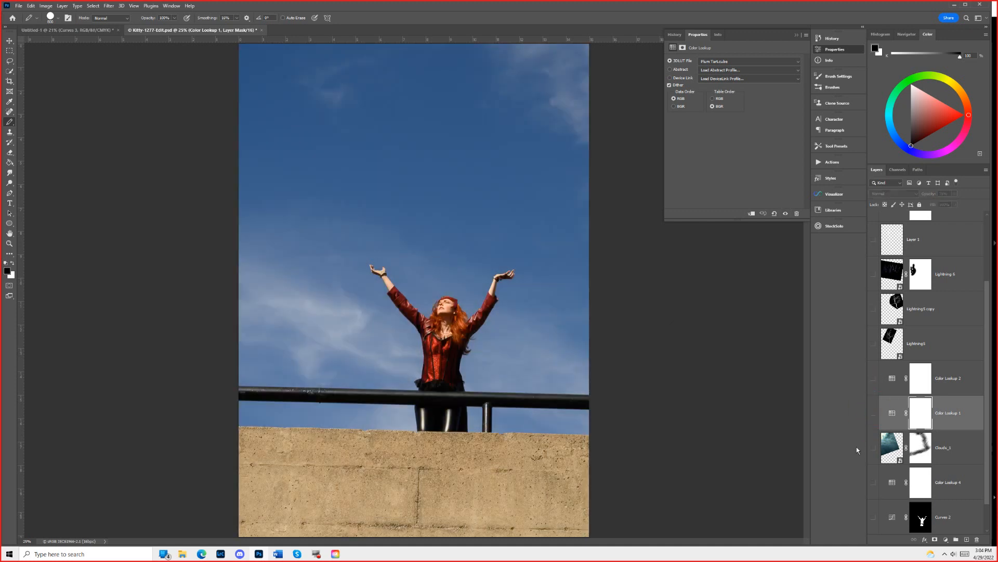
click(873, 413)
click(873, 378)
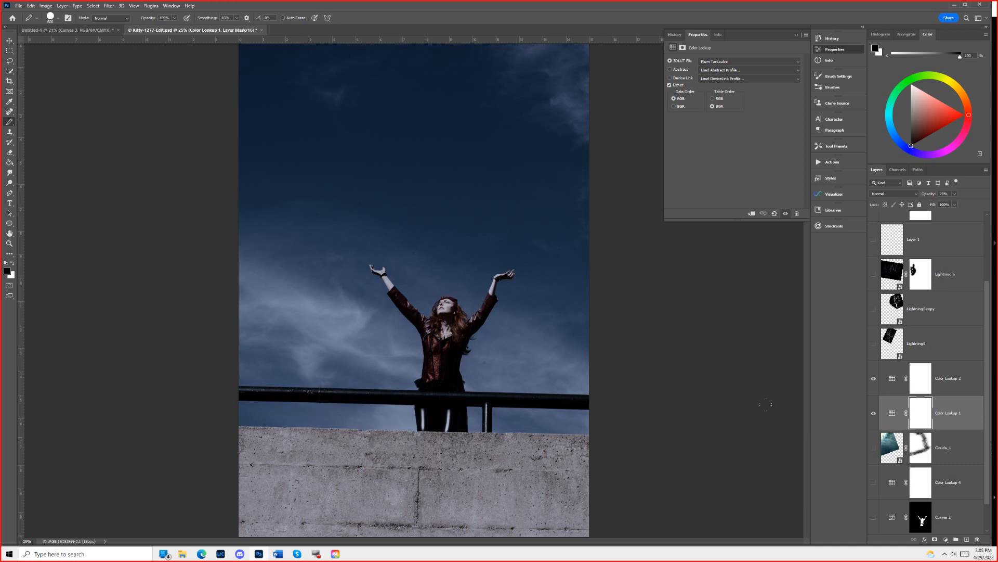
scroll(931, 382, up, 3)
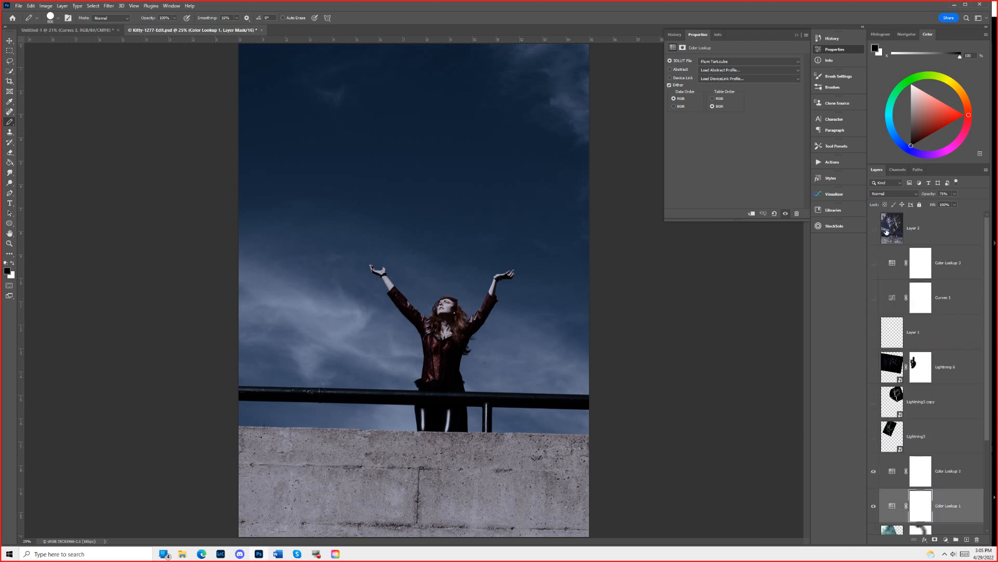
scroll(894, 239, down, 4)
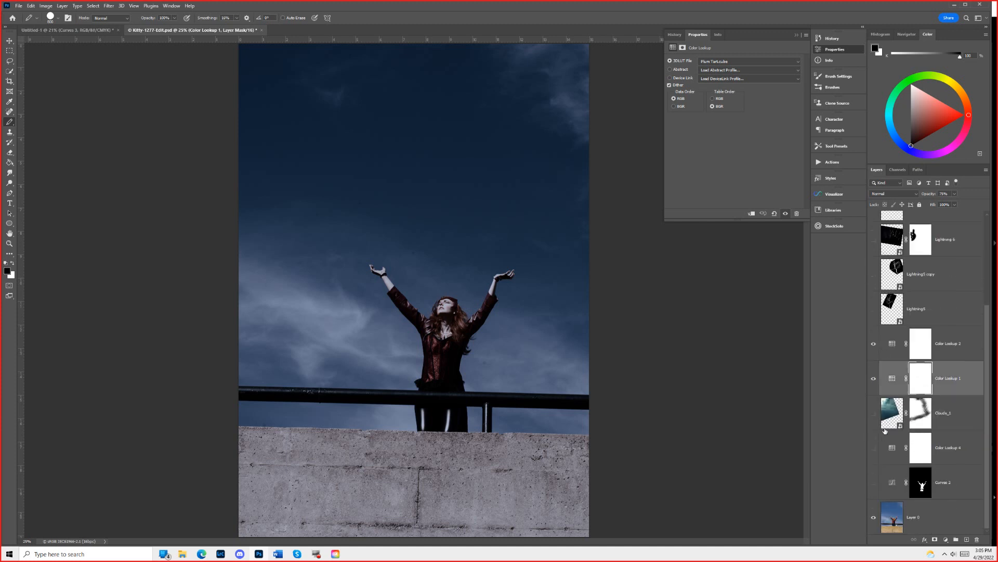
Turn Color Lookup 3 on and off for comparison, then make the Lightning5 layer visible.
scroll(912, 331, up, 4)
click(873, 263)
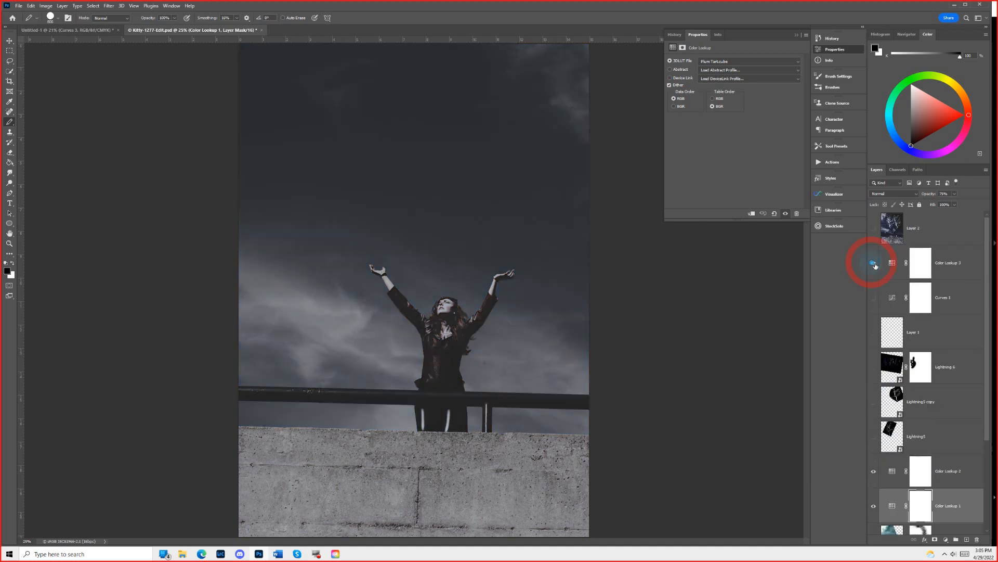
click(873, 263)
scroll(884, 323, down, 3)
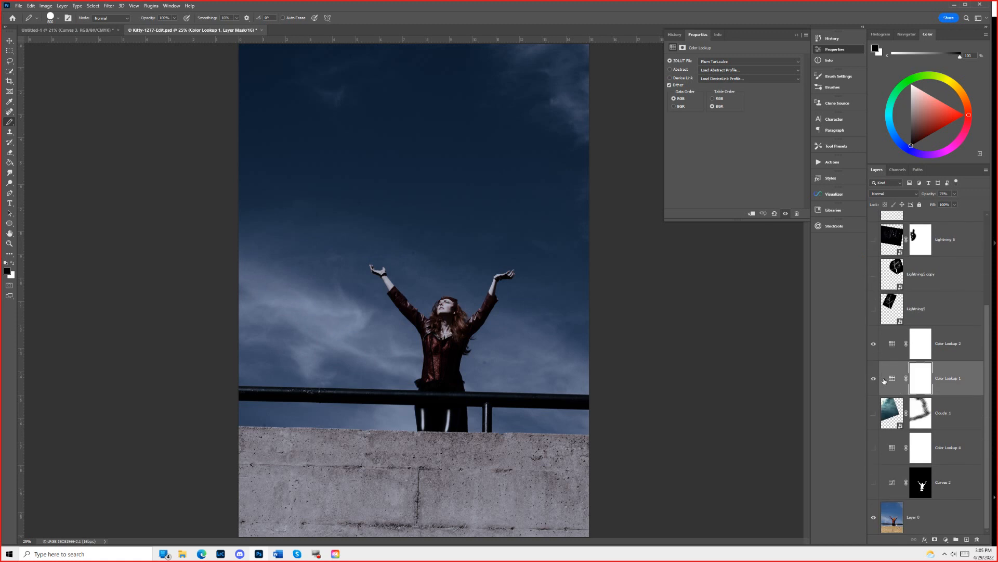
click(873, 309)
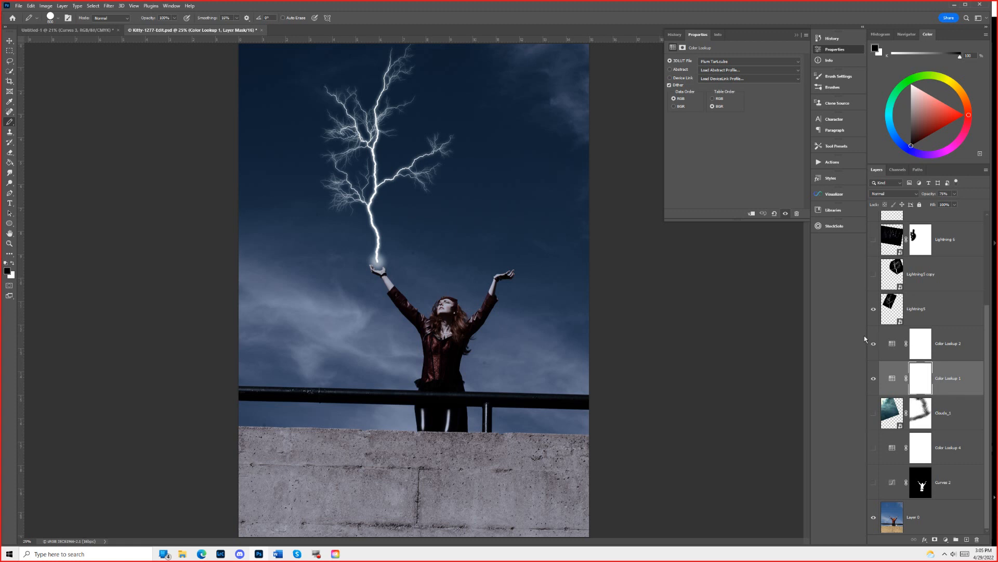
Start placing an embedded image and search the Textures all folder for lightning.
click(18, 6)
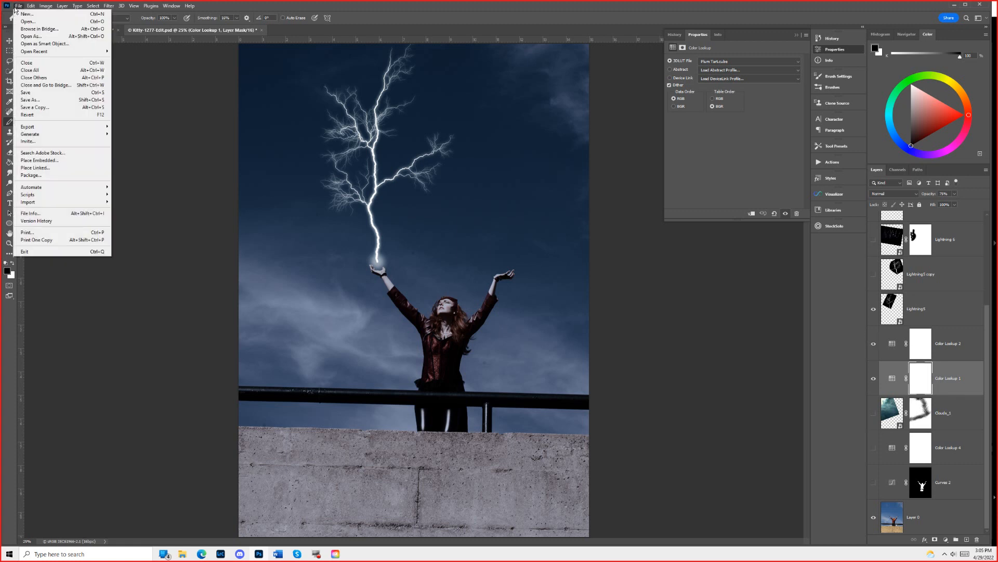
click(36, 162)
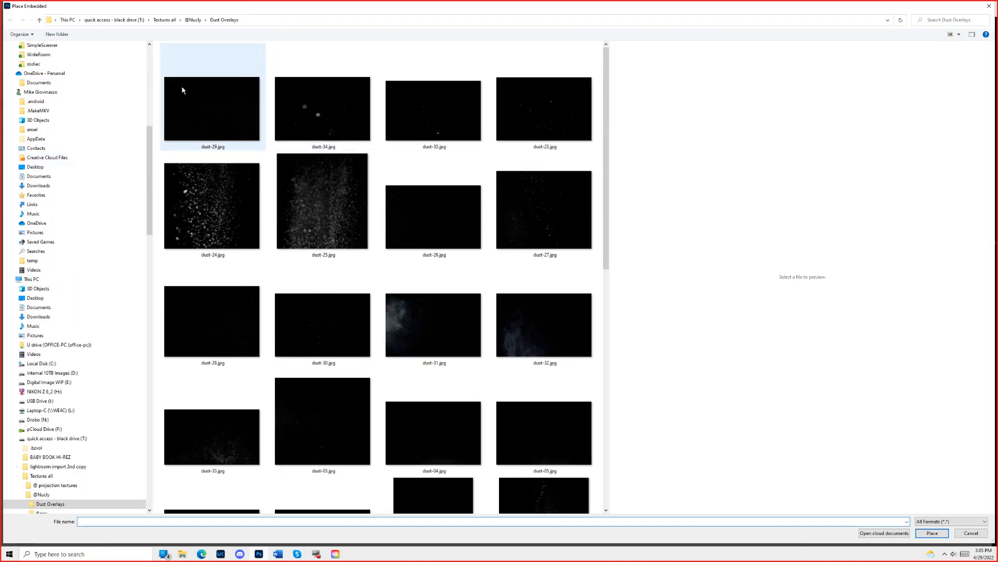
click(165, 20)
click(972, 21)
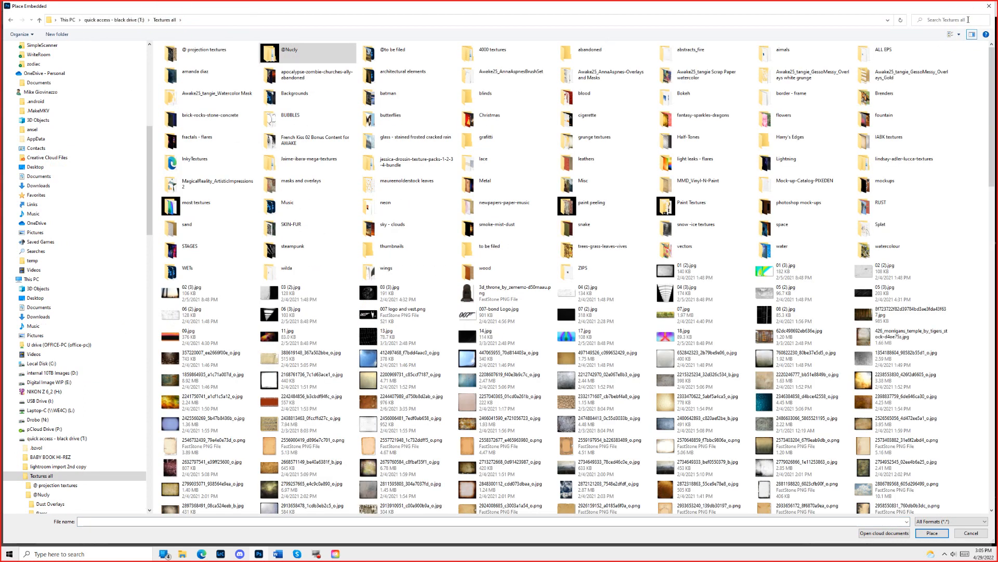
click(965, 20)
text(light)
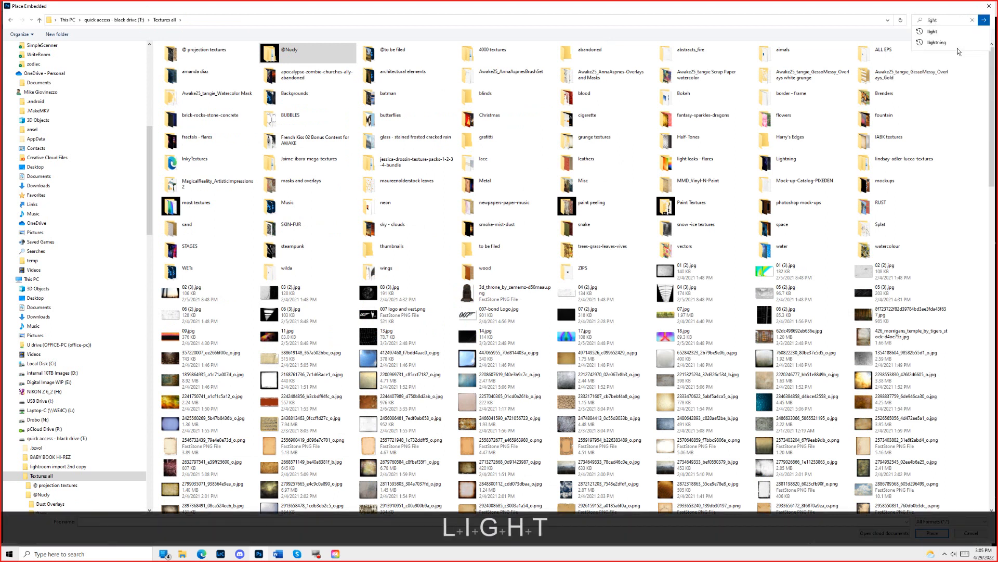
key(Down)
key(Down)
key(Return)
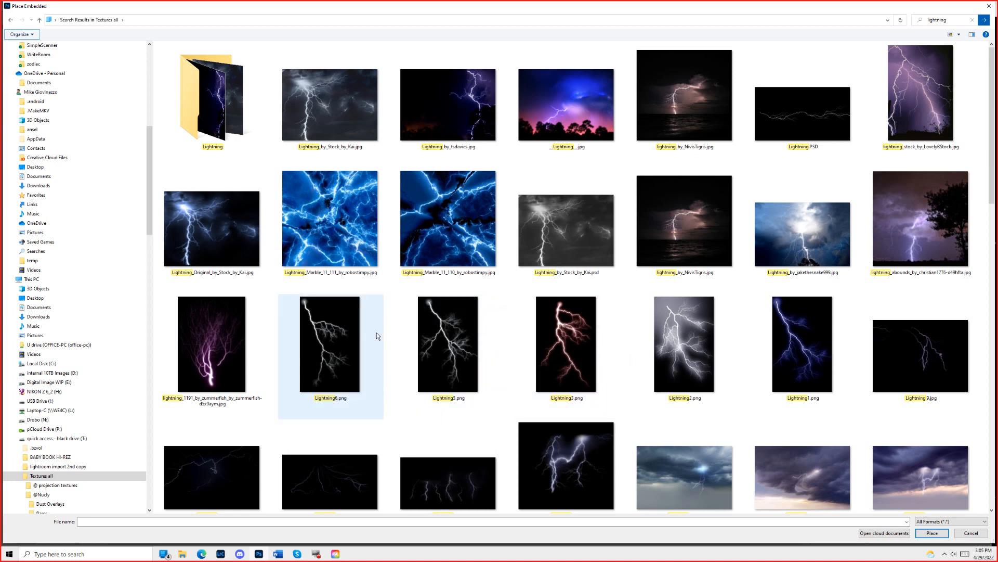
Look through the lightning images in the search results, then cancel without placing any.
mouse_move(446, 335)
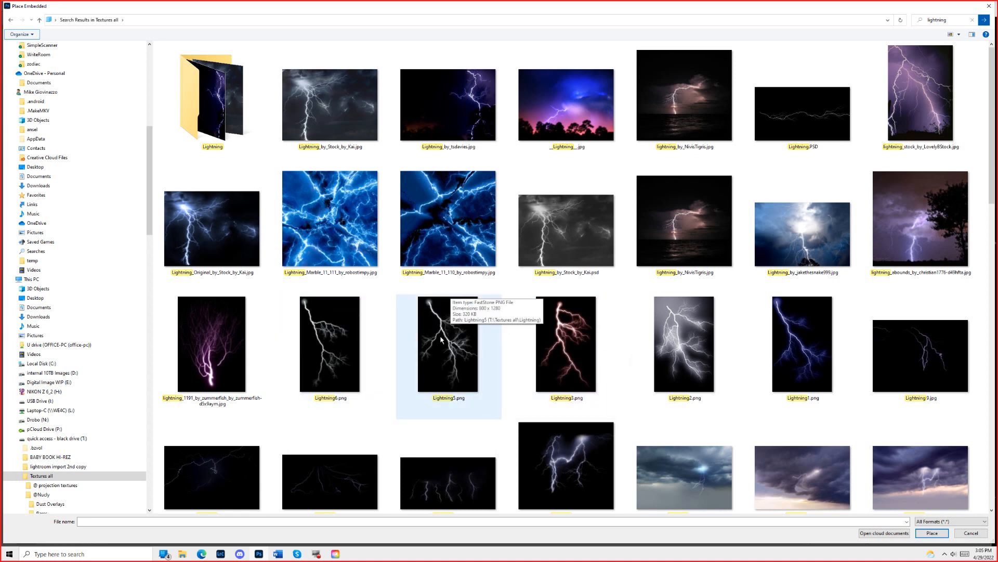
scroll(459, 341, down, 2)
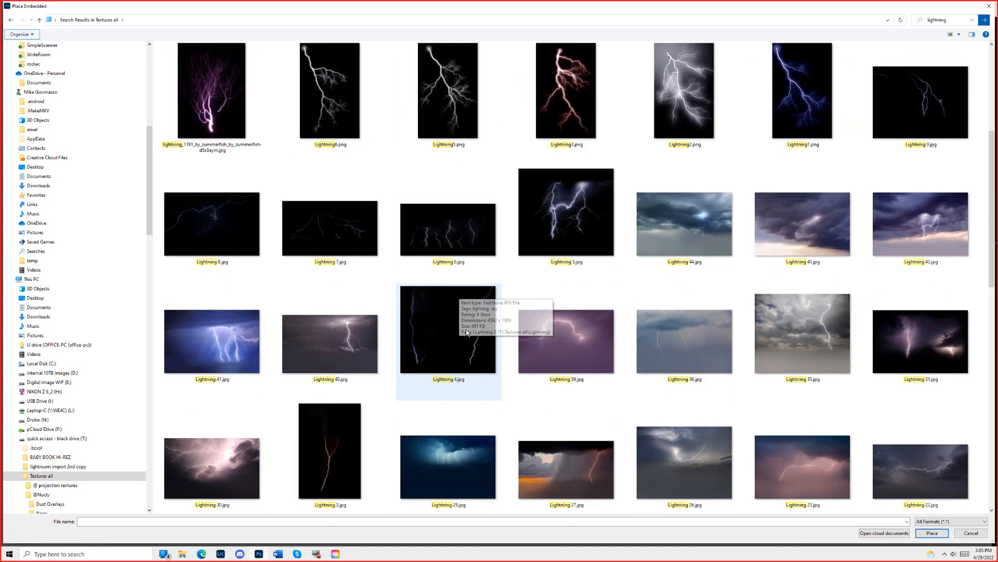
scroll(464, 334, up, 2)
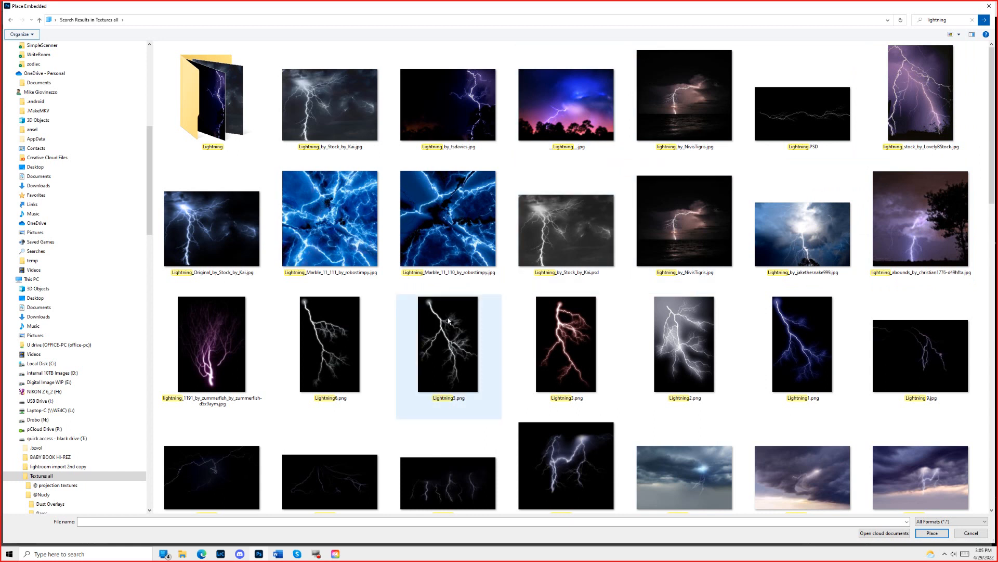
scroll(449, 321, down, 5)
scroll(451, 321, down, 2)
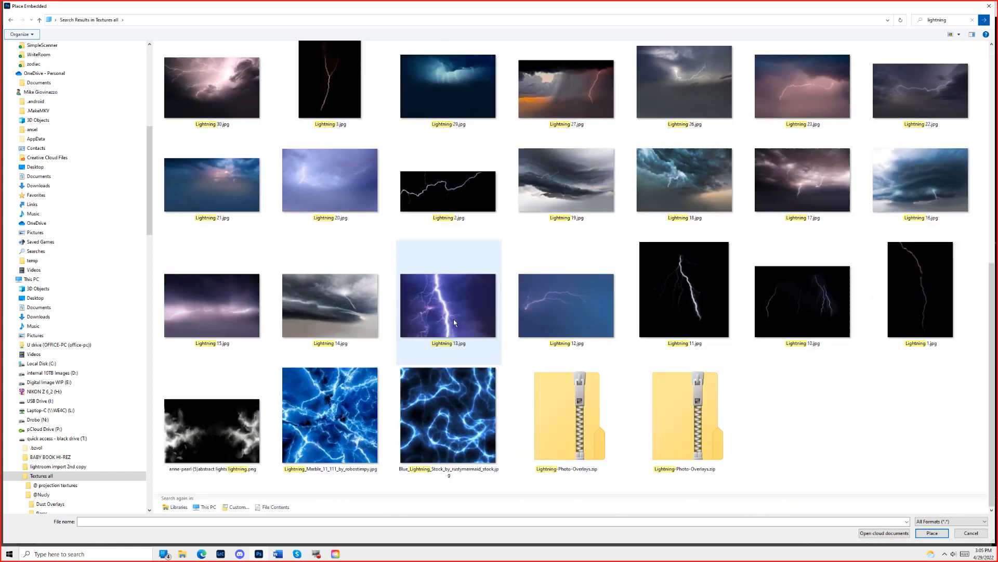
scroll(454, 321, up, 7)
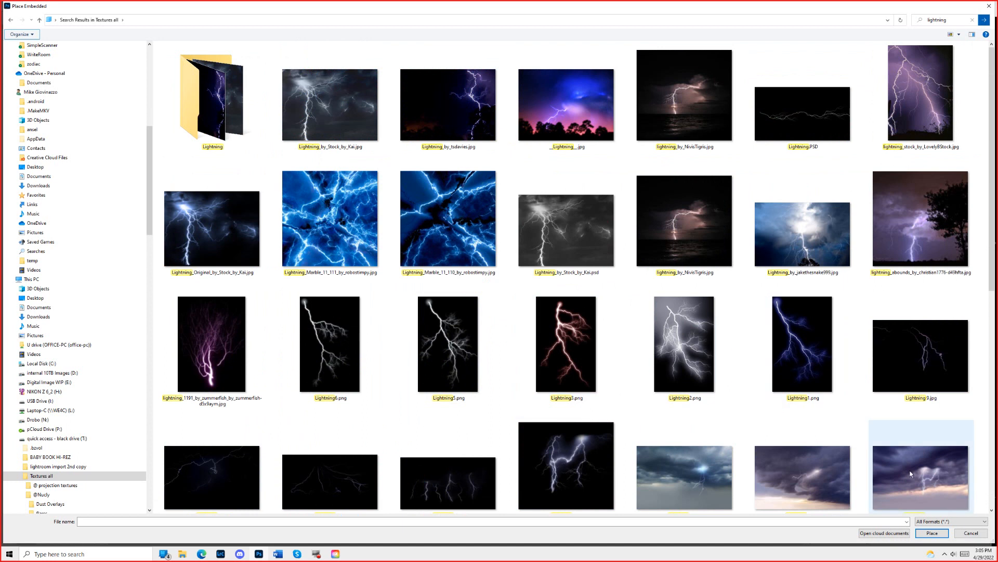
click(971, 532)
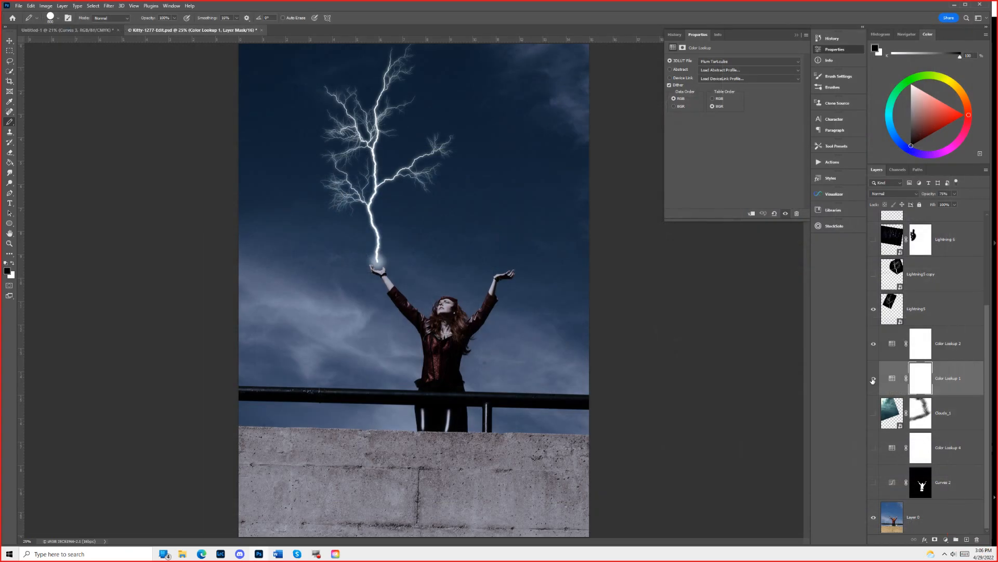
Compare the photo with and without Lightning5, then show Lightning5 copy and Lightning 6 too, leaving all three layers visible.
click(874, 308)
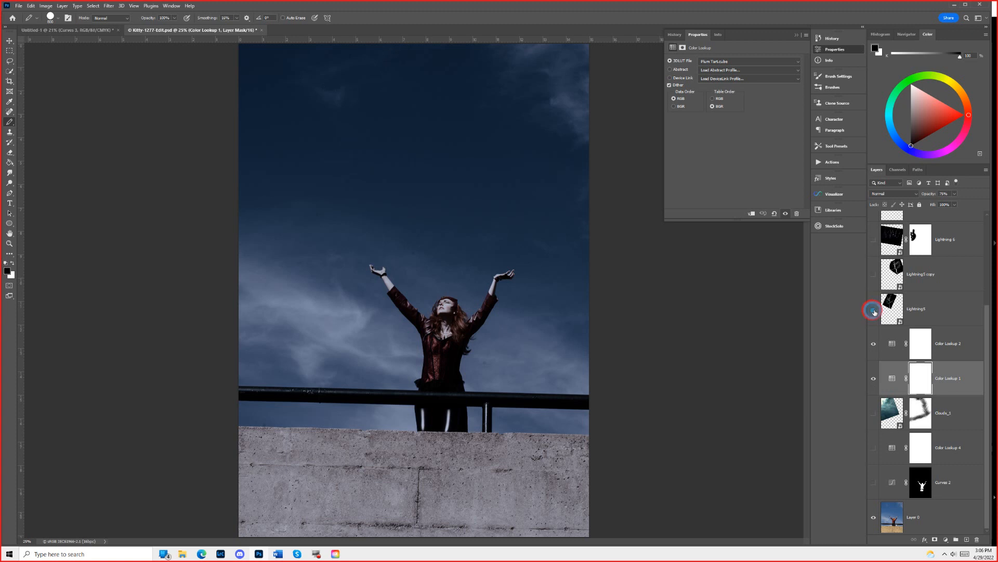
click(874, 309)
click(875, 275)
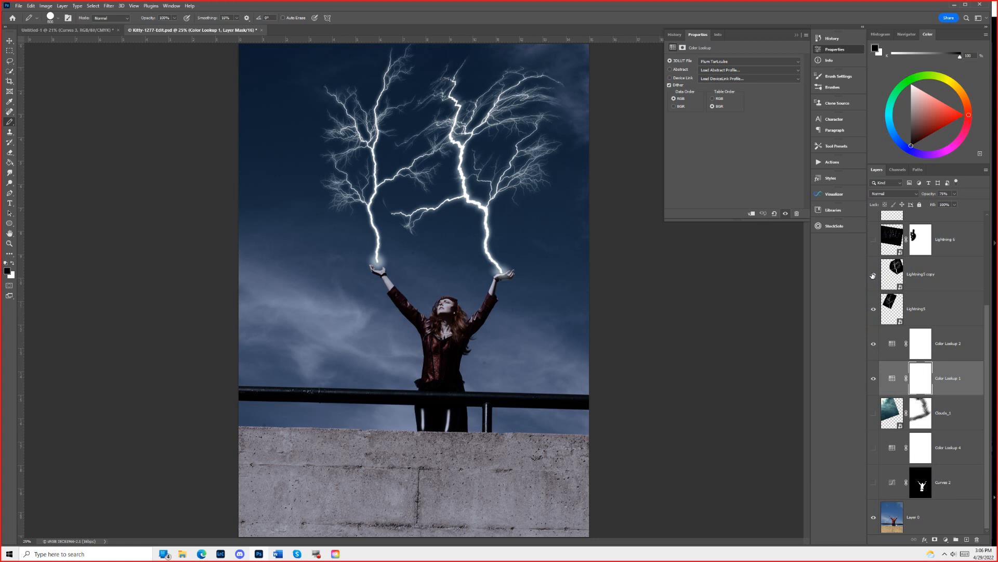
click(874, 239)
click(874, 240)
click(874, 240)
click(874, 240)
click(873, 241)
scroll(874, 241, up, 1)
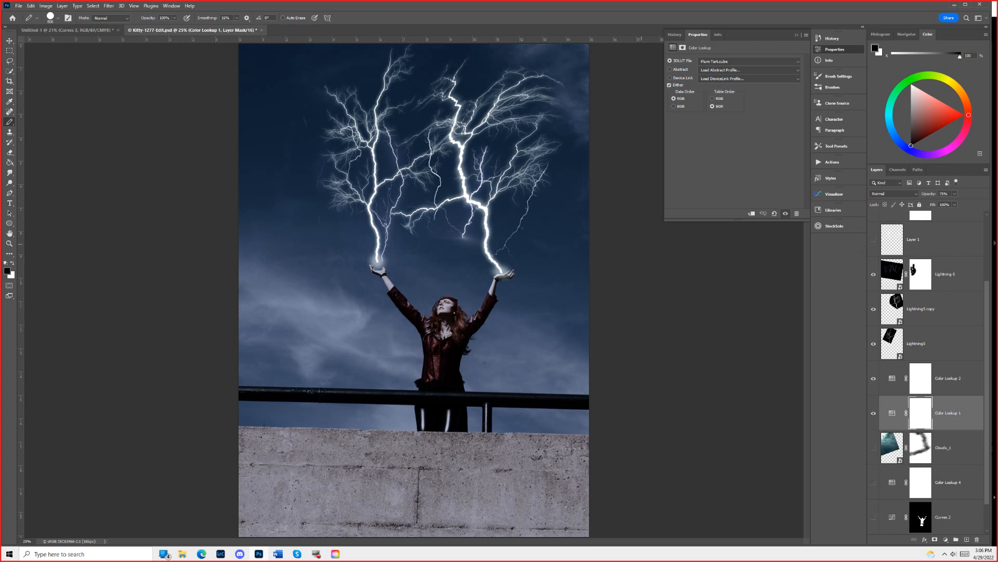
Switch to the Brush tool and search the brush presets for smoke, browse those brushes, and search for lightning.
click(10, 121)
click(36, 123)
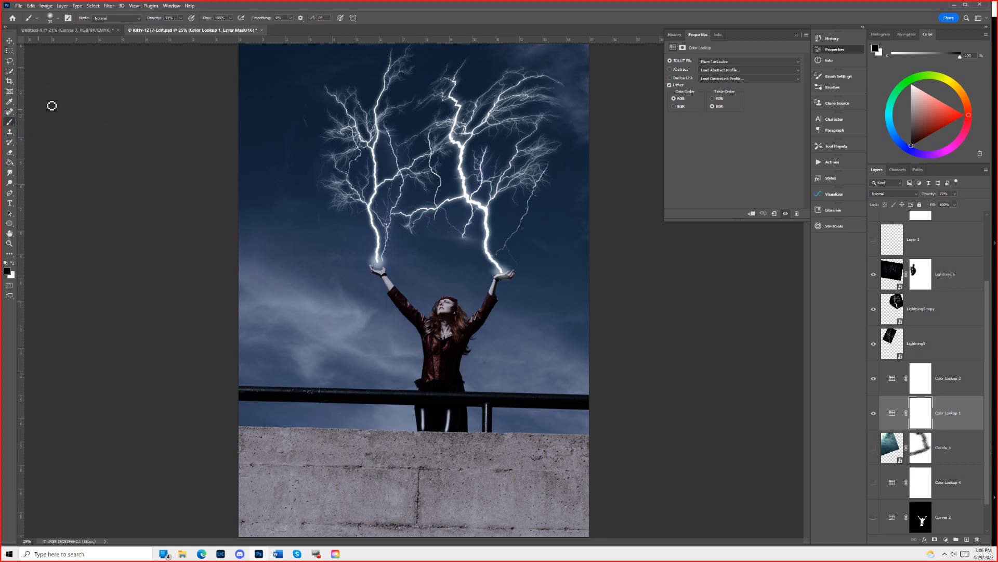
click(59, 20)
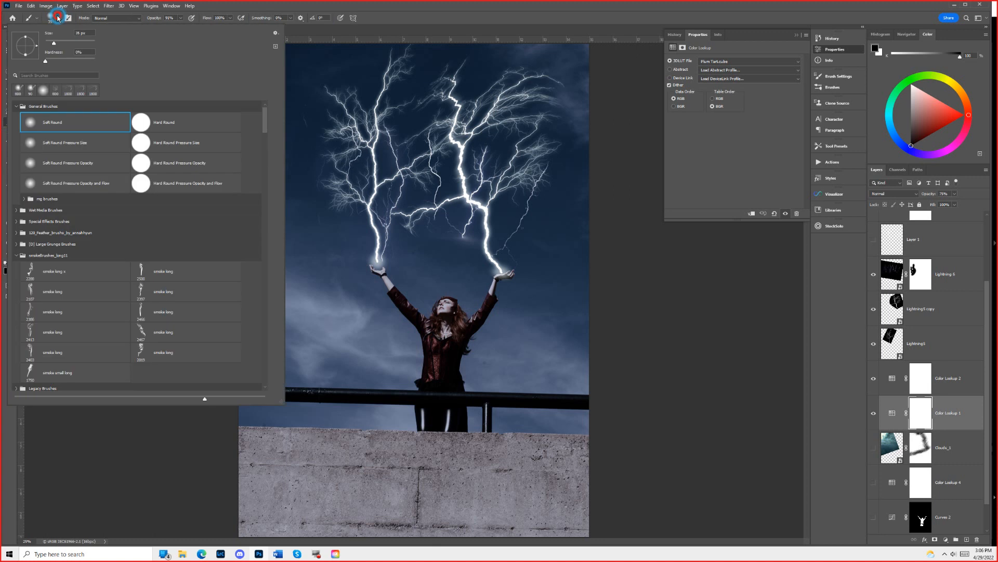
click(51, 75)
text(s)
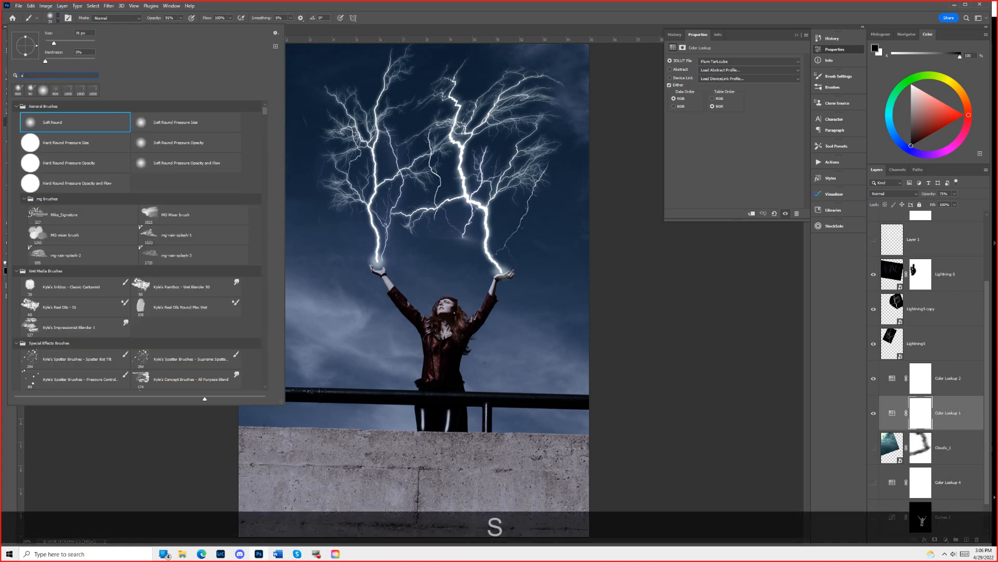
text(moke)
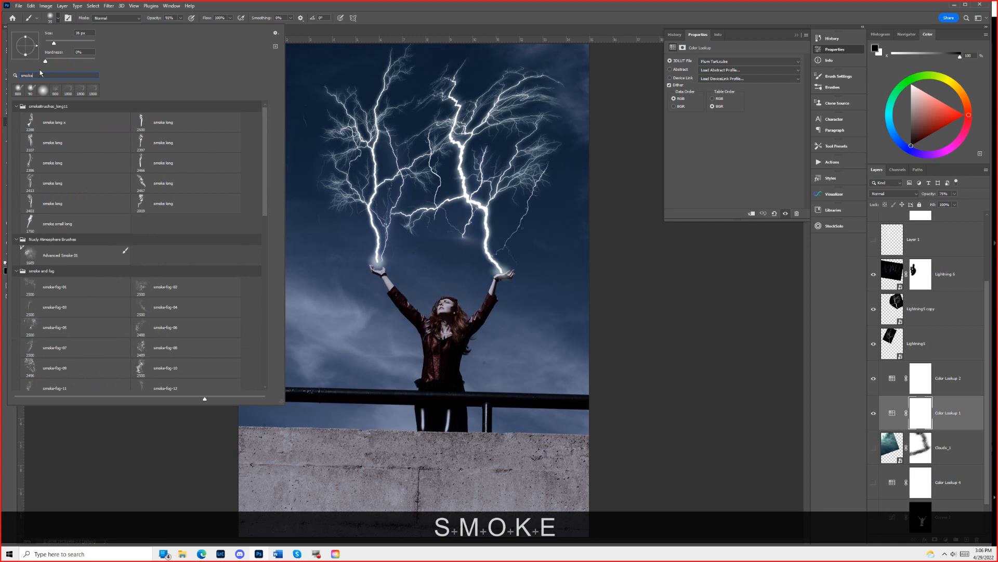
scroll(167, 233, down, 1)
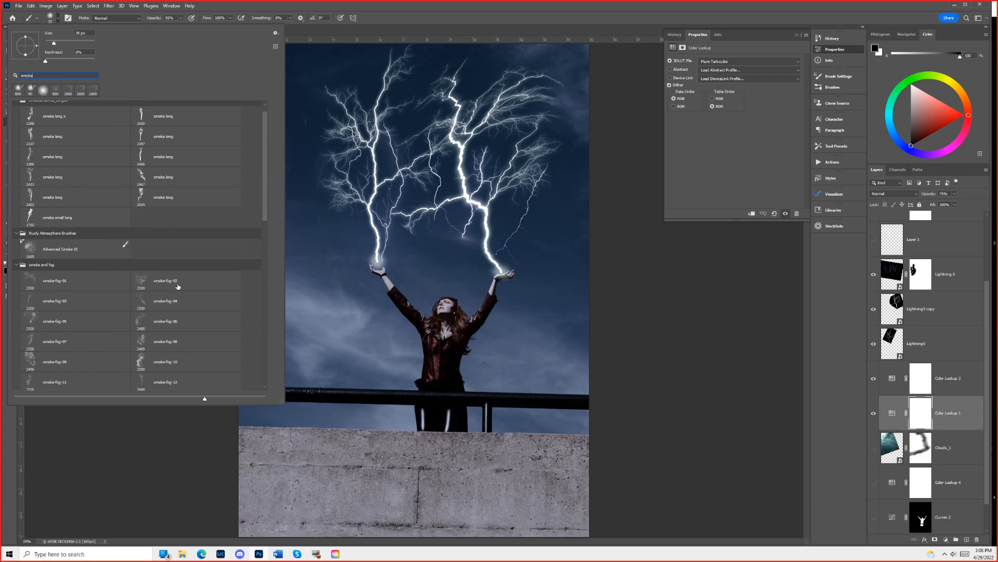
scroll(268, 214, down, 7)
mouse_move(264, 221)
mouse_down()
mouse_move(272, 360)
mouse_move(267, 90)
mouse_up()
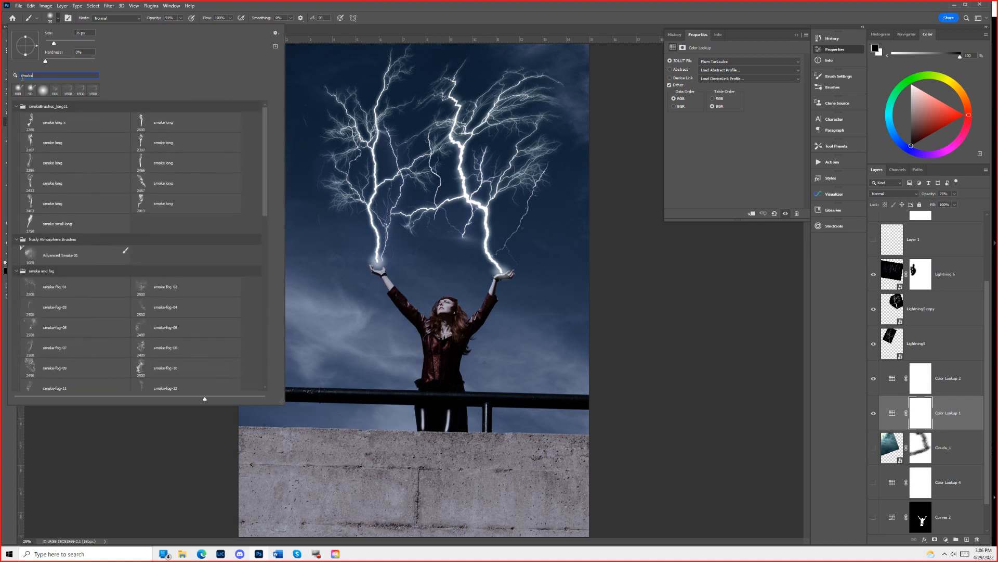
double_click(26, 75)
text(lightning)
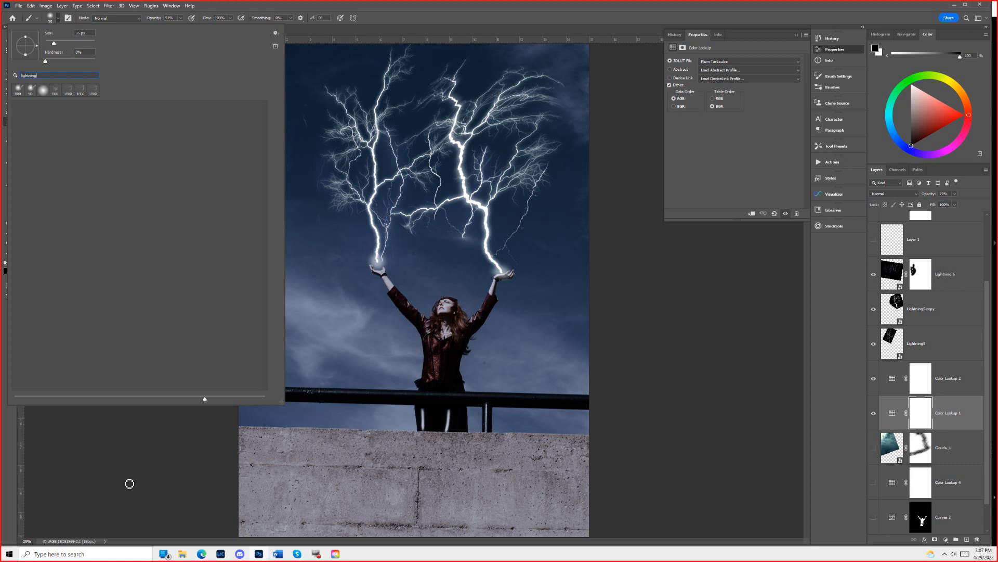
Switch to File Explorer and open the BRUSHES folder inside PS Plugins to look through its brush files.
click(181, 552)
click(180, 552)
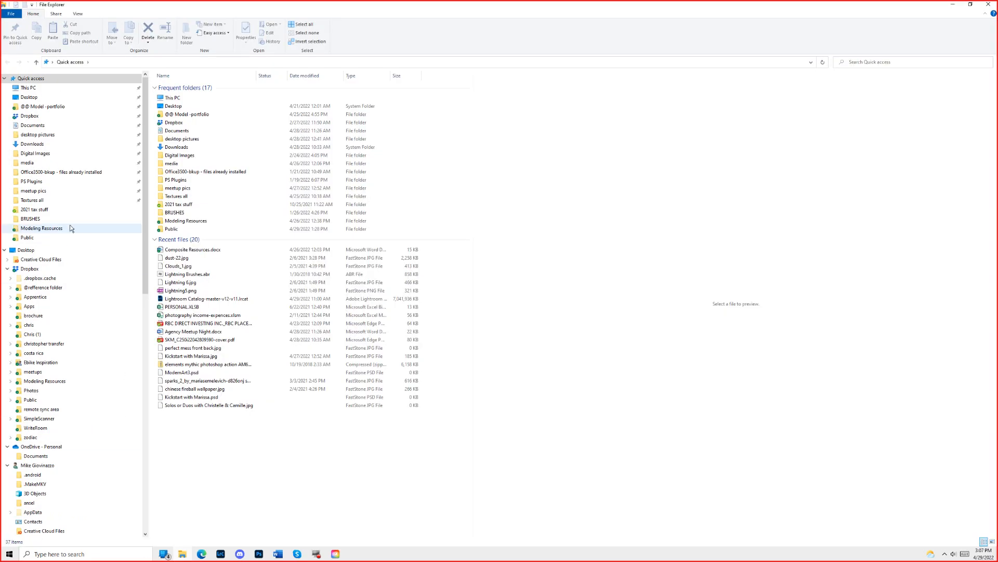
click(48, 184)
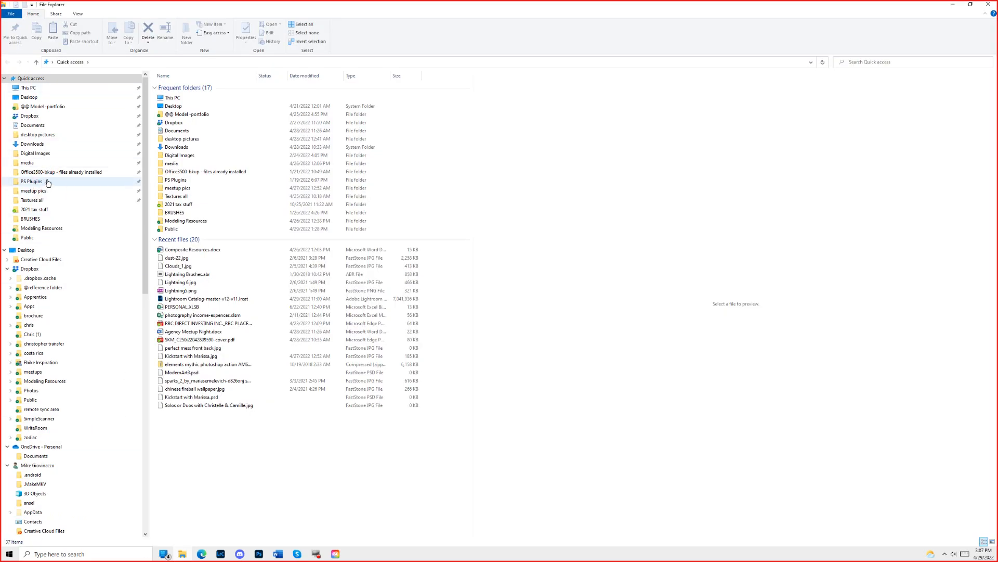
click(48, 182)
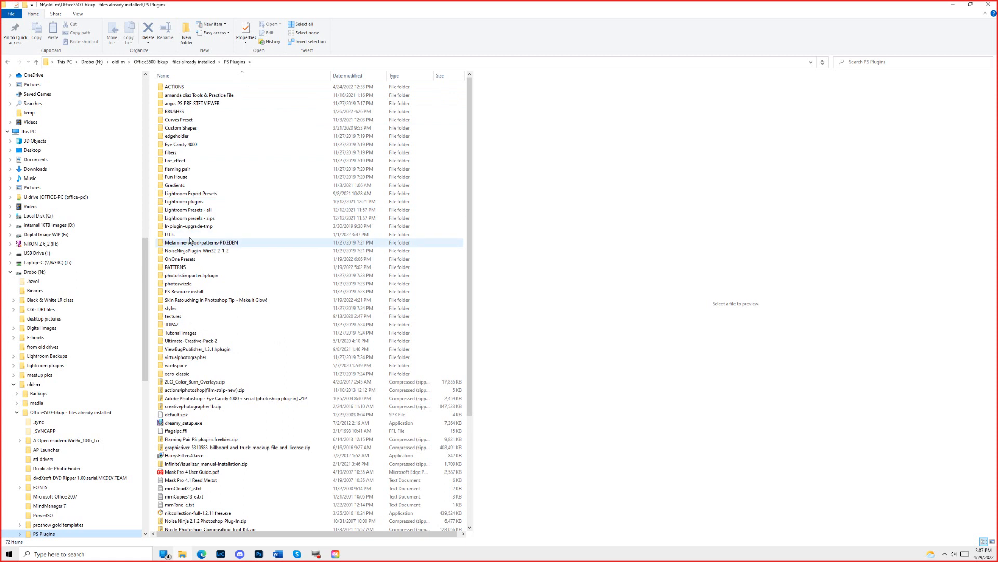
click(192, 114)
double_click(192, 114)
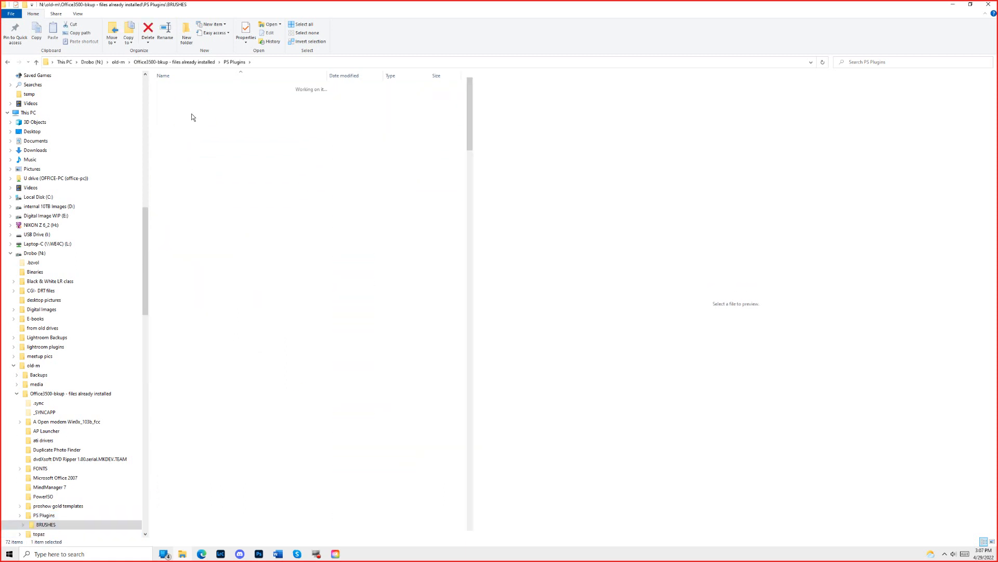
mouse_move(474, 127)
mouse_down()
mouse_move(469, 117)
mouse_move(464, 546)
mouse_up()
drag(458, 483, 463, 104)
Search the BRUSHES folder for lightning and load Lightning Brushes.abr into Photoshop.
click(904, 60)
text(light)
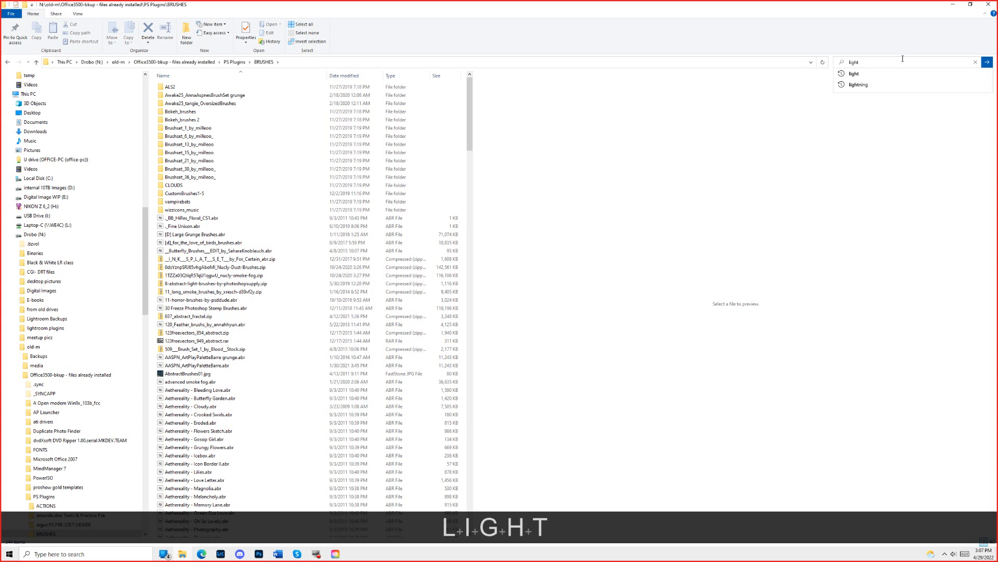
key(Down)
key(Down)
key(Return)
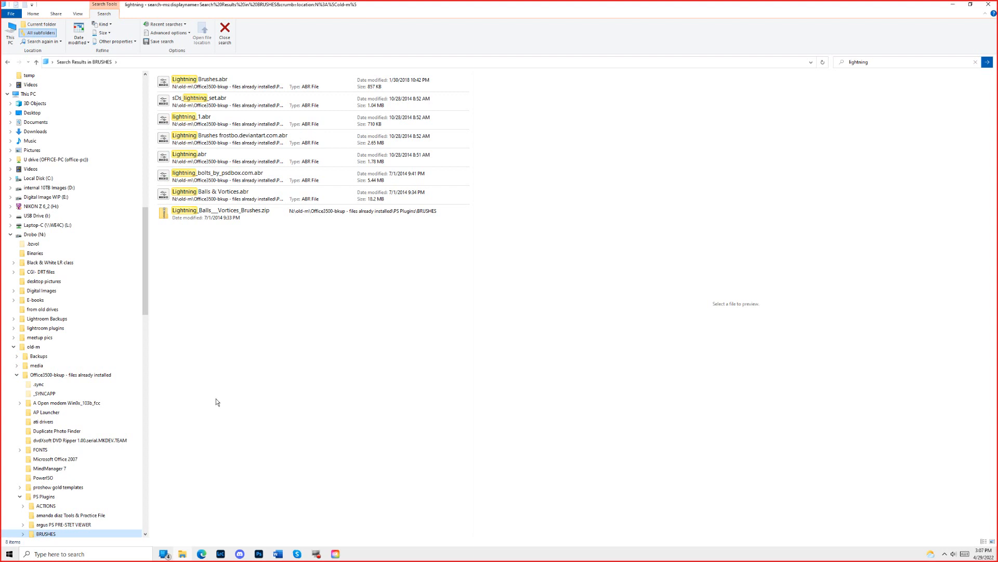
double_click(190, 83)
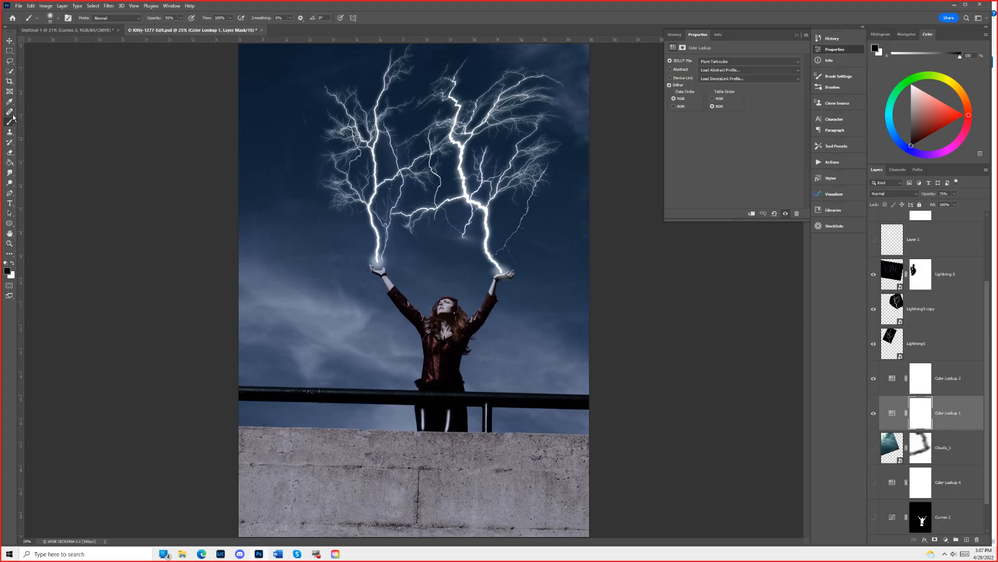
Search the brush presets for "light" and look over the matching brushes.
click(51, 18)
click(49, 76)
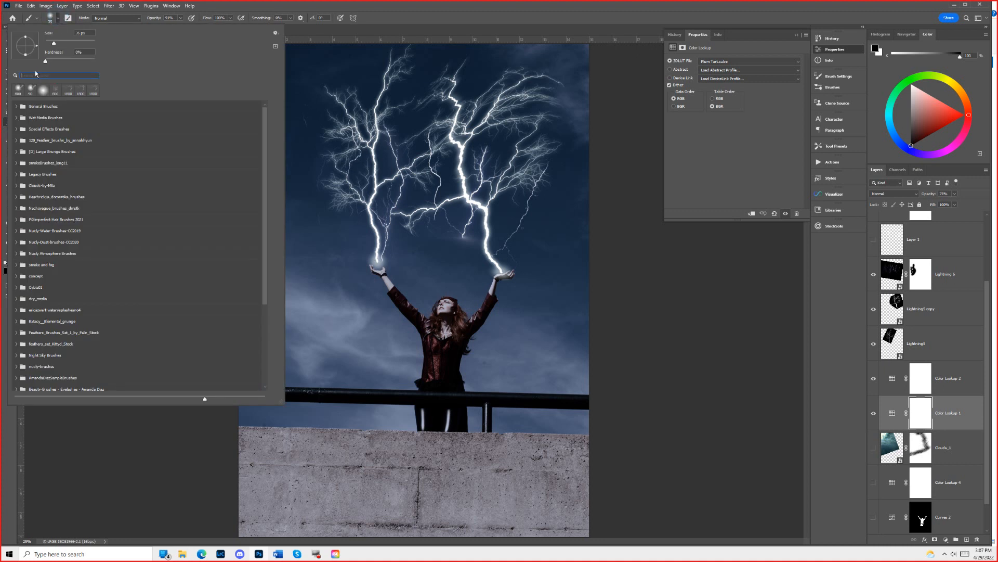
text(light)
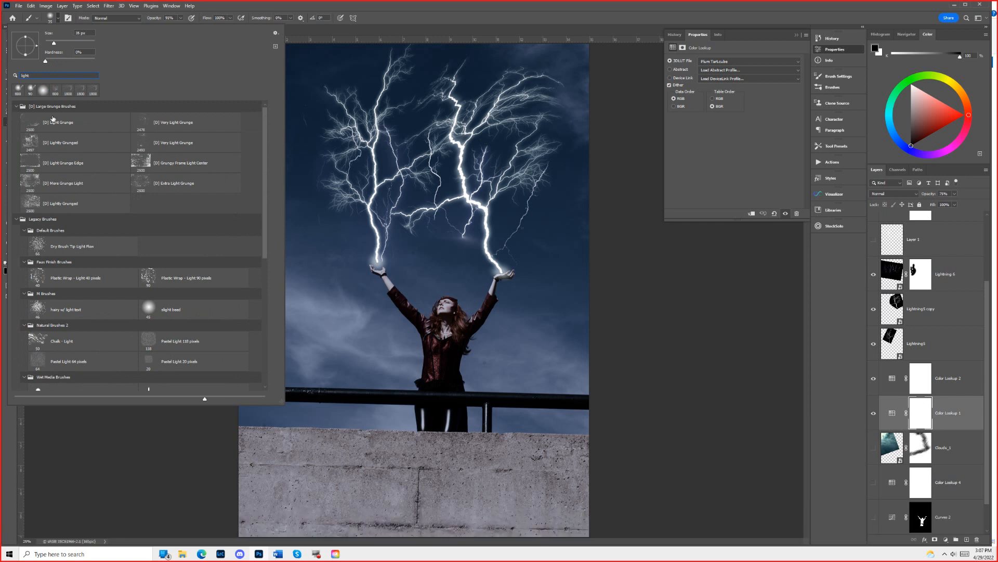
key(Return)
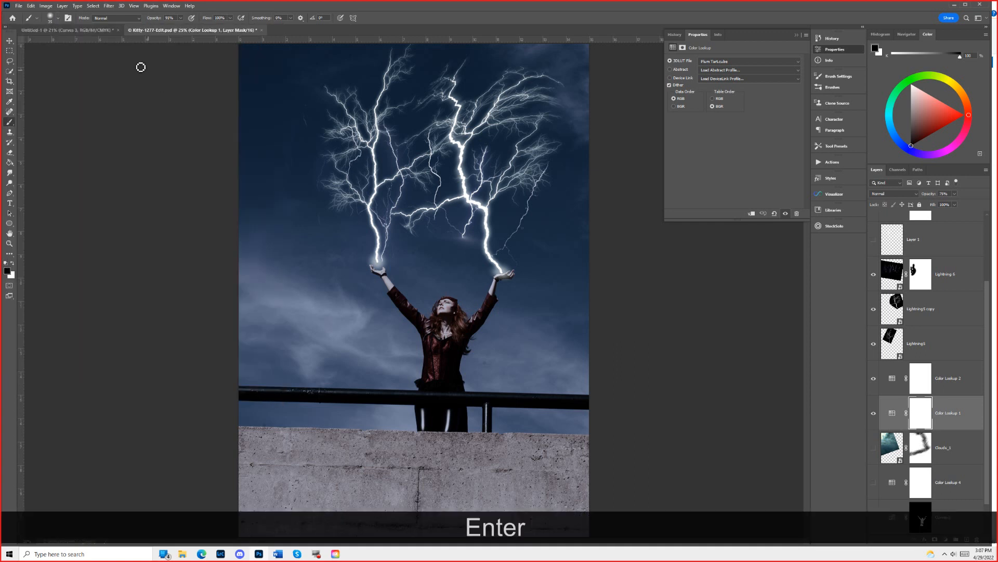
Try the brushes in the Lightning Brushes set and choose lightning 1 as the active brush.
click(58, 20)
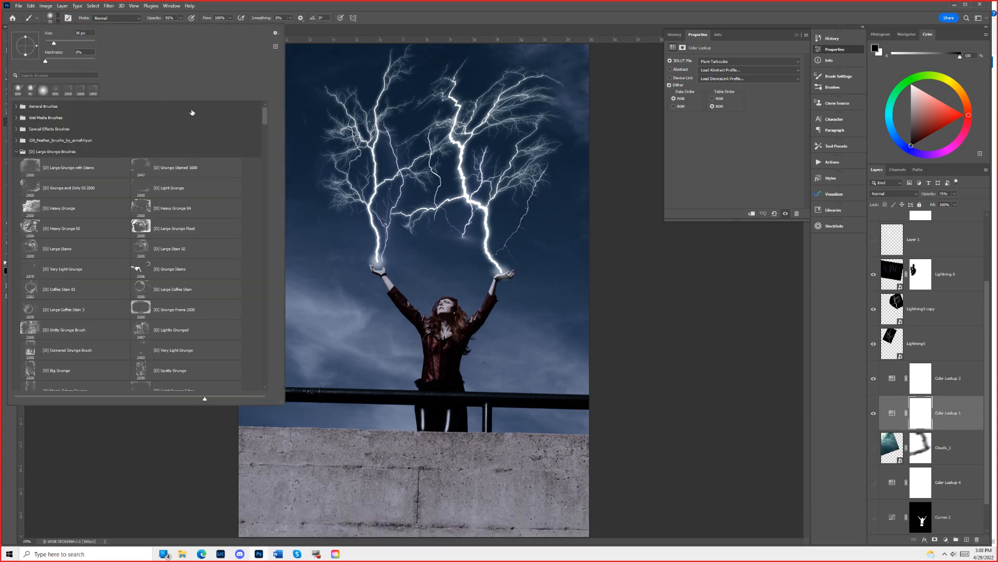
mouse_move(265, 118)
mouse_down()
mouse_move(279, 324)
mouse_move(268, 391)
mouse_up()
click(63, 363)
click(163, 360)
click(67, 379)
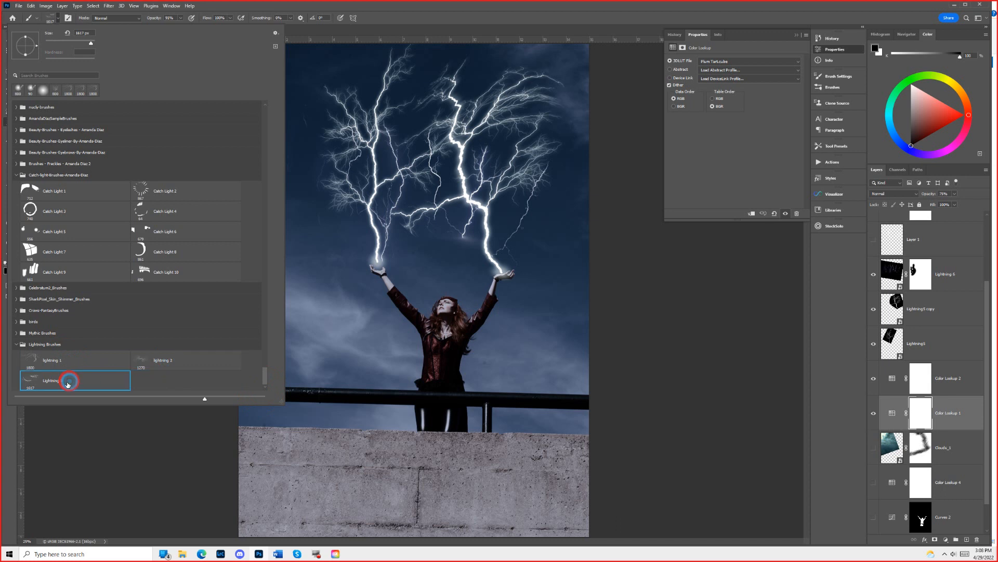
click(67, 364)
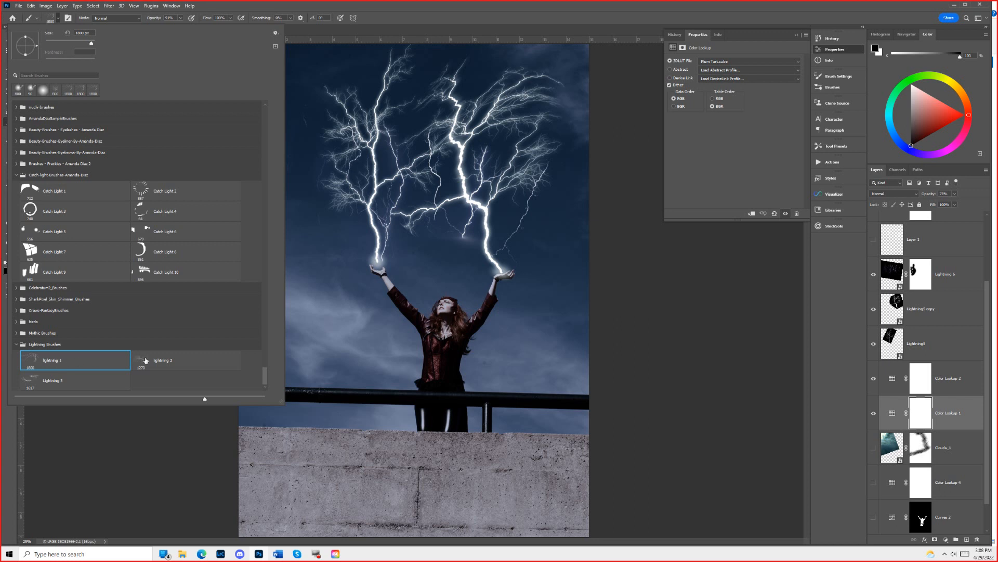
click(70, 360)
click(452, 12)
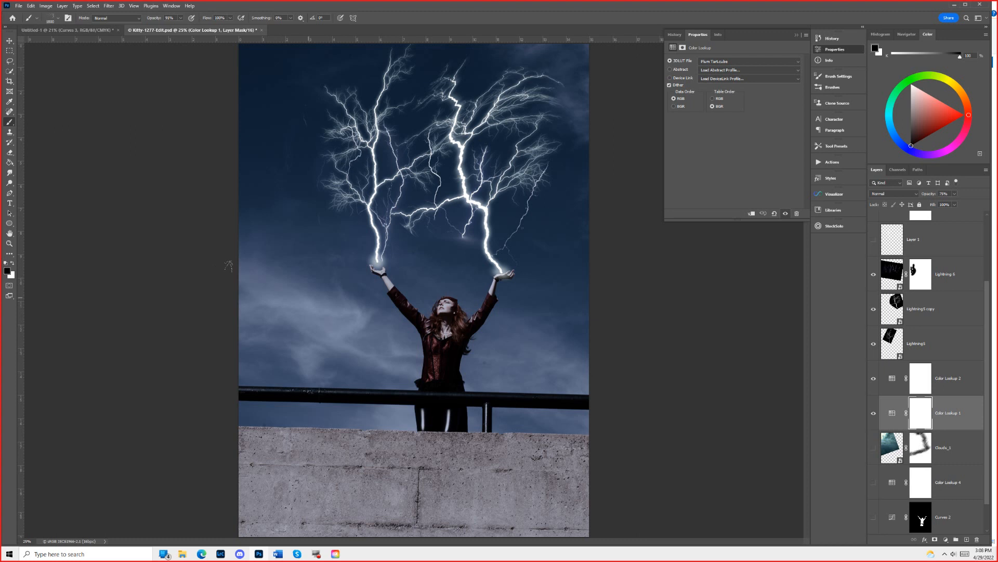
Rotate the lightning brush tip in small increments and stamp test strokes on the Color Lookup 1 mask over the left-hand clouds.
key(Left)
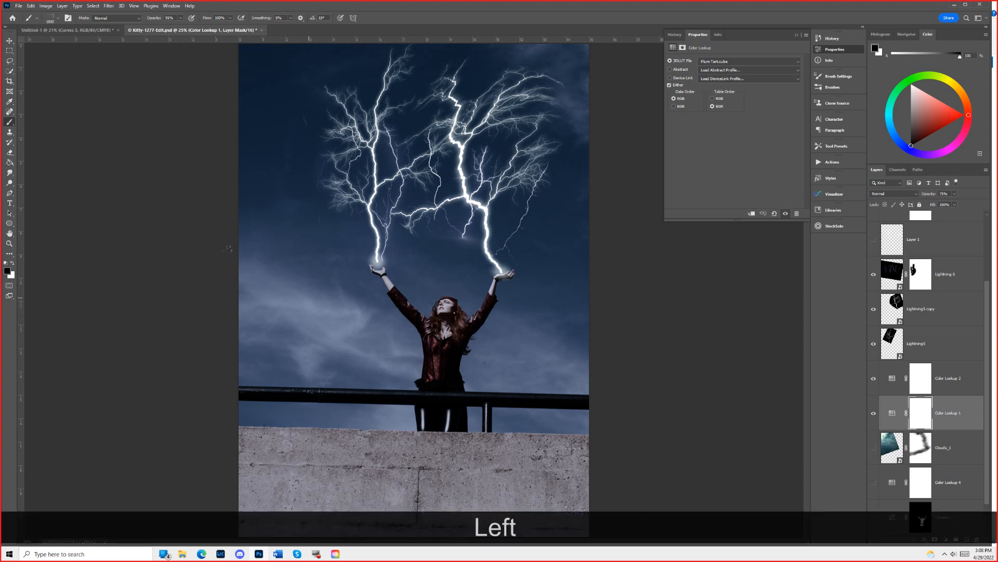
key(Left)
key(Left)
key(Left)
key(Left)
key(Left)
key(Left)
key(Left)
key(Left)
key(Left)
key(Left)
key(Left)
key(Left)
key(Left)
key(Left)
key(Left)
key(Left)
key(Left)
key(Left)
key(Left)
key(Left)
key(Left)
key(Left)
key(Left)
key(Left)
key(Left)
key(Left)
key(Left)
key(Left)
key(Left)
key(Left)
key(Left)
key(Left)
key(Left)
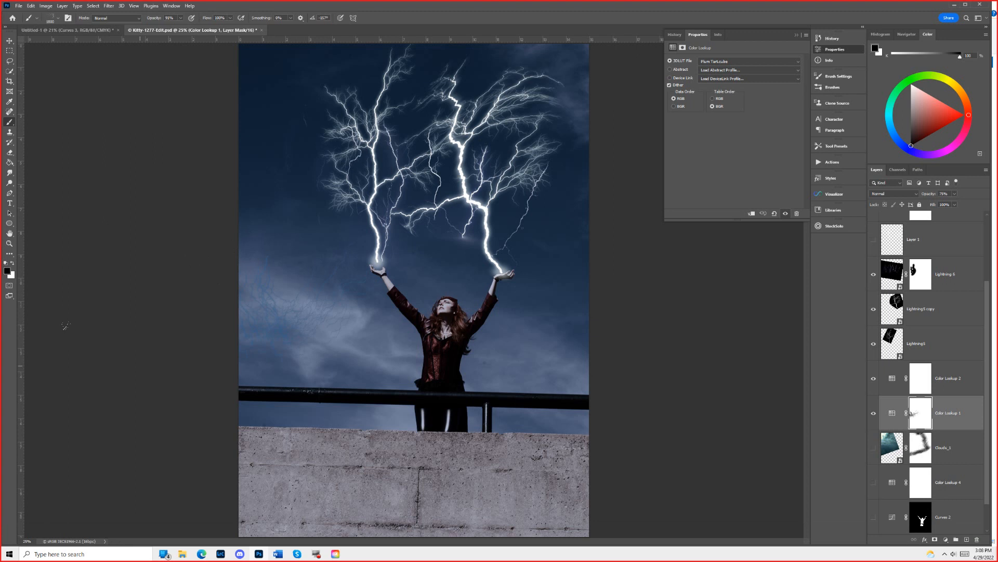
Revert the document history to the first brush stroke, then swap to a white foreground and set the brush opacity to 100%.
click(825, 40)
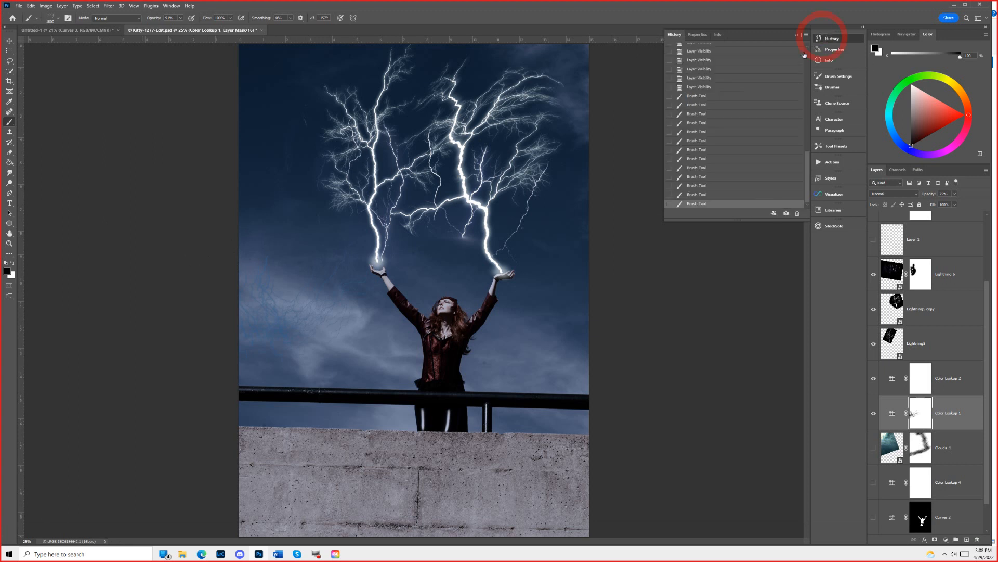
click(690, 98)
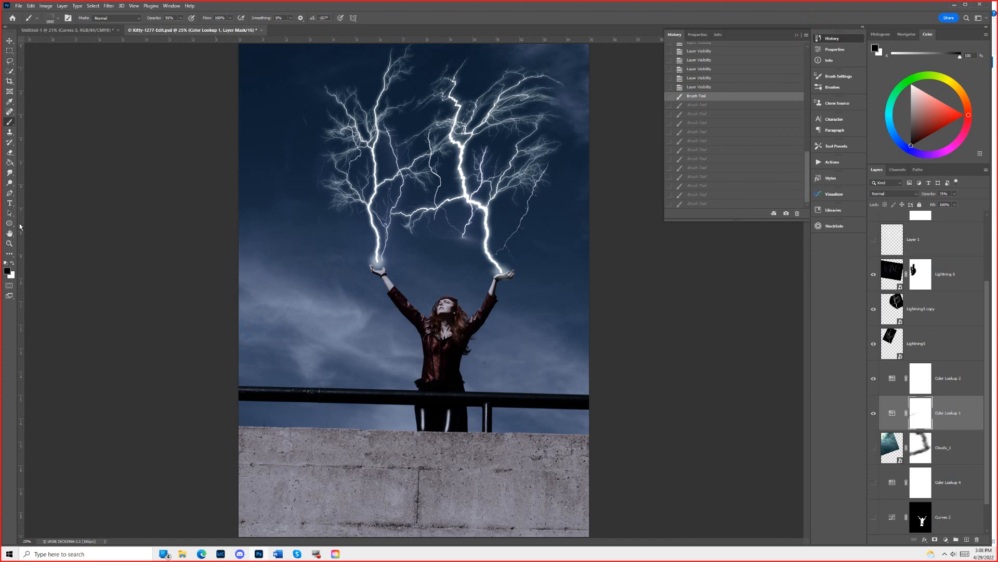
click(13, 263)
mouse_move(153, 21)
mouse_down()
mouse_move(215, 11)
mouse_move(216, 29)
mouse_up()
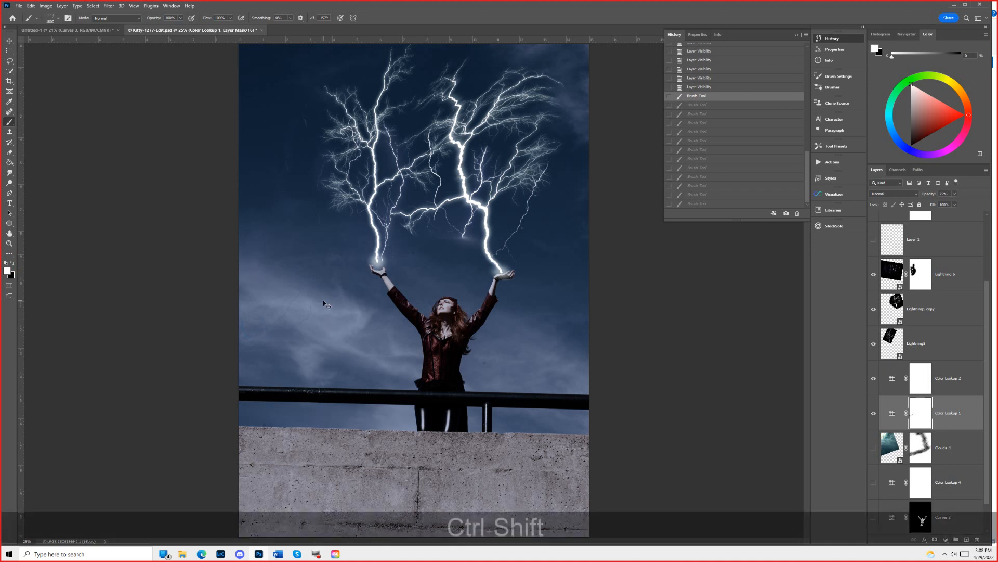
Create a new layer named "lighting" above Color Lookup 1.
key(ctrl+shift+n)
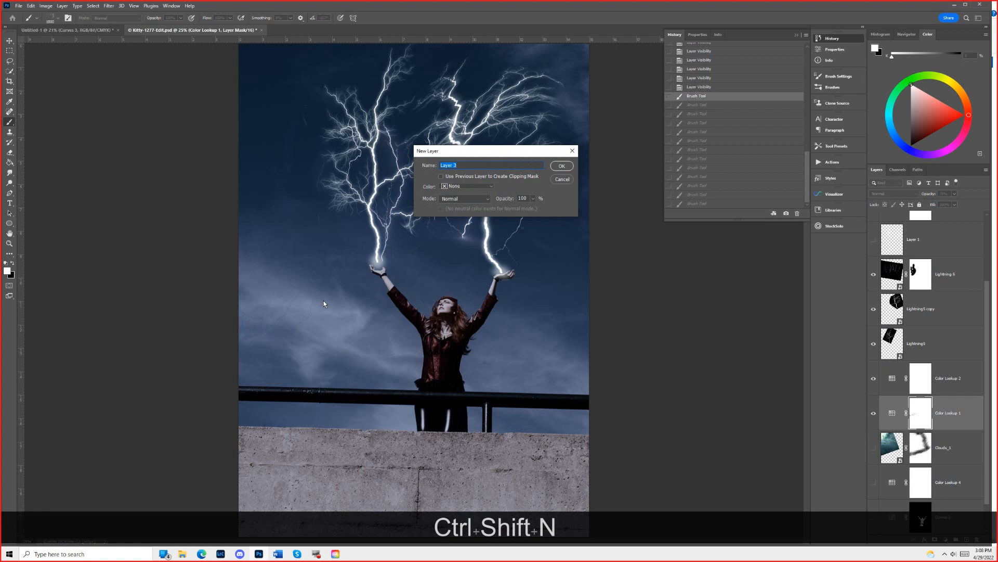
text(lighting)
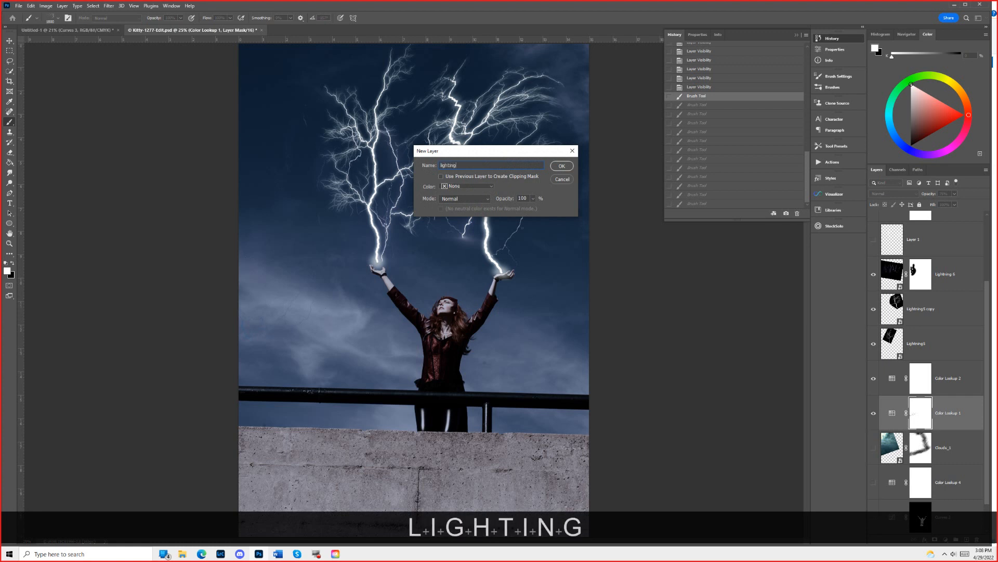
key(Return)
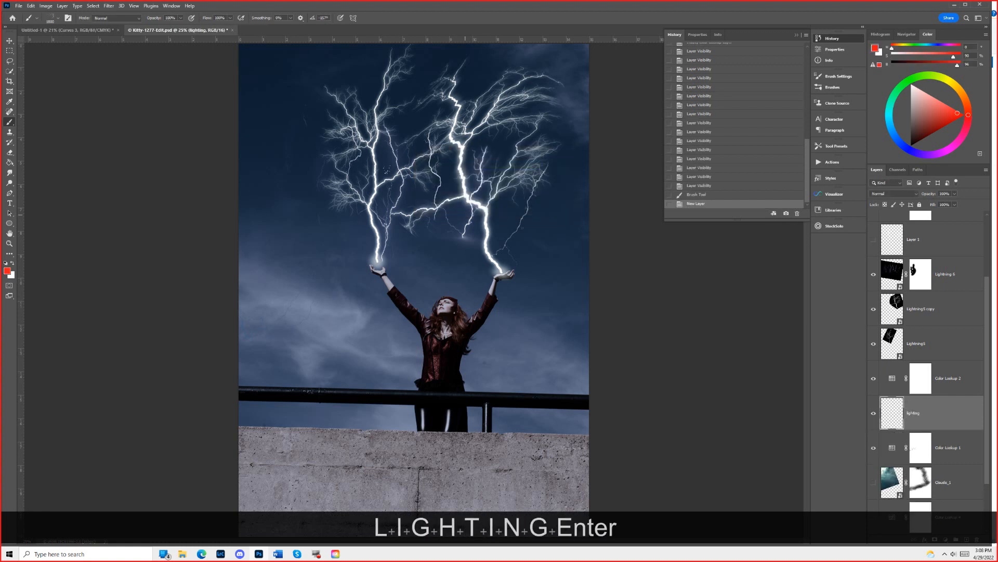
Stamp the lightning brush in red around the left bolt and undo the stamp.
click(359, 170)
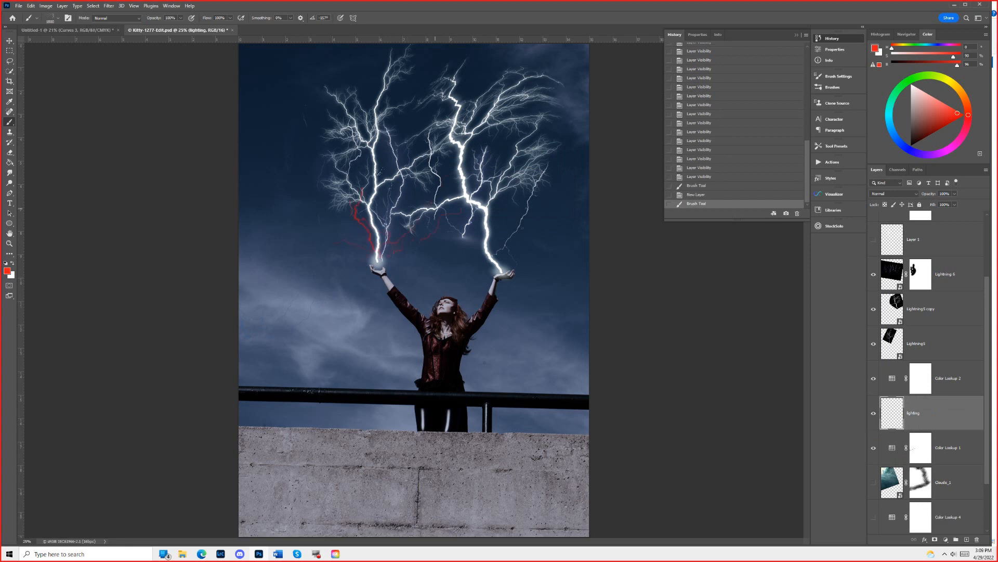
key(ctrl+z)
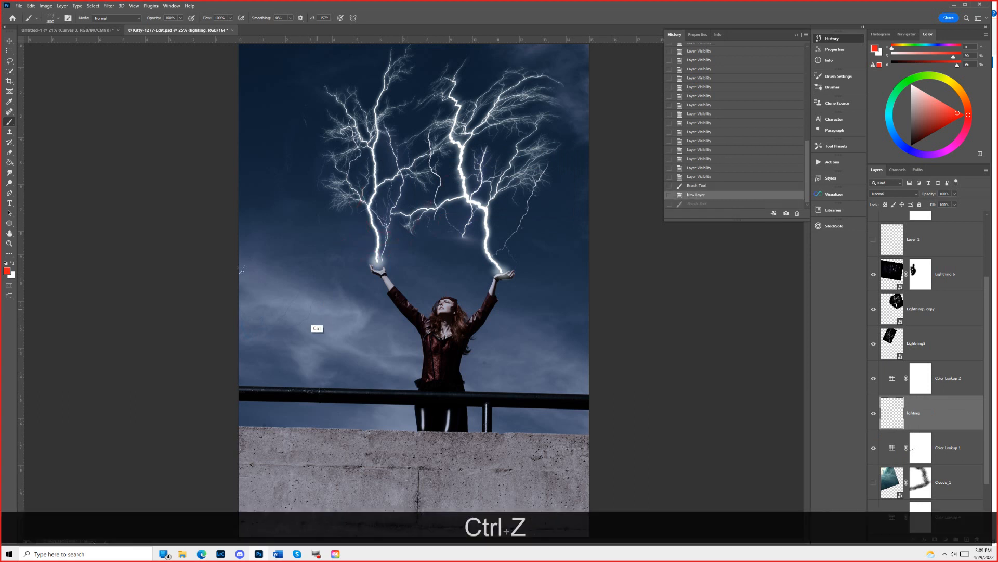
Reset the foreground and background colors to their defaults and swap them so white is in the foreground.
click(6, 271)
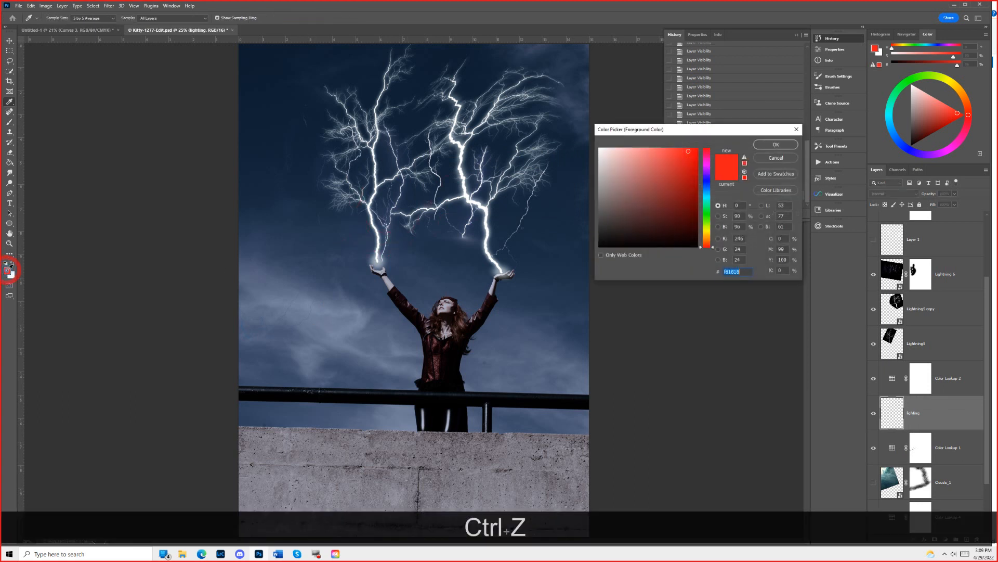
click(9, 269)
click(12, 264)
key(d)
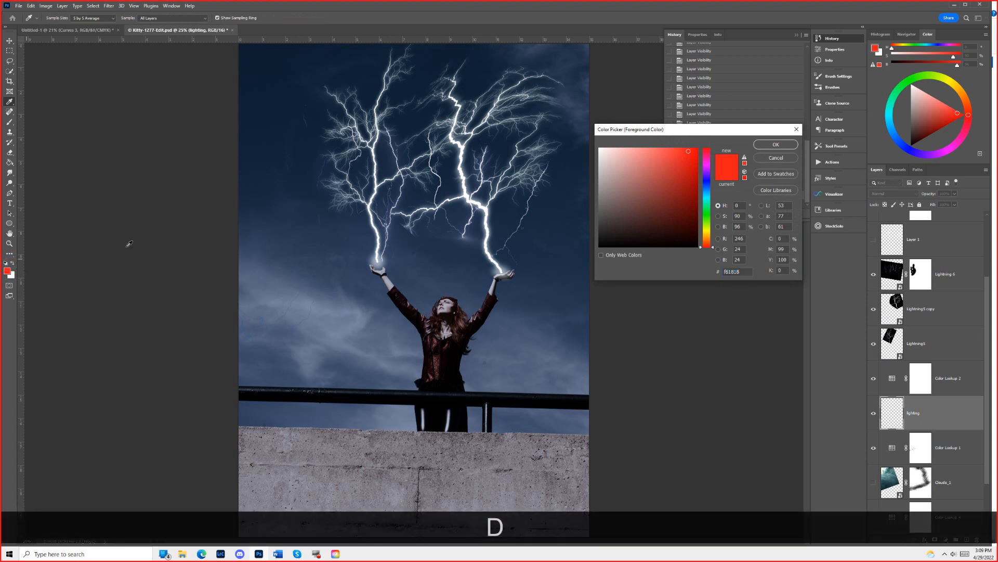
click(776, 158)
key(d)
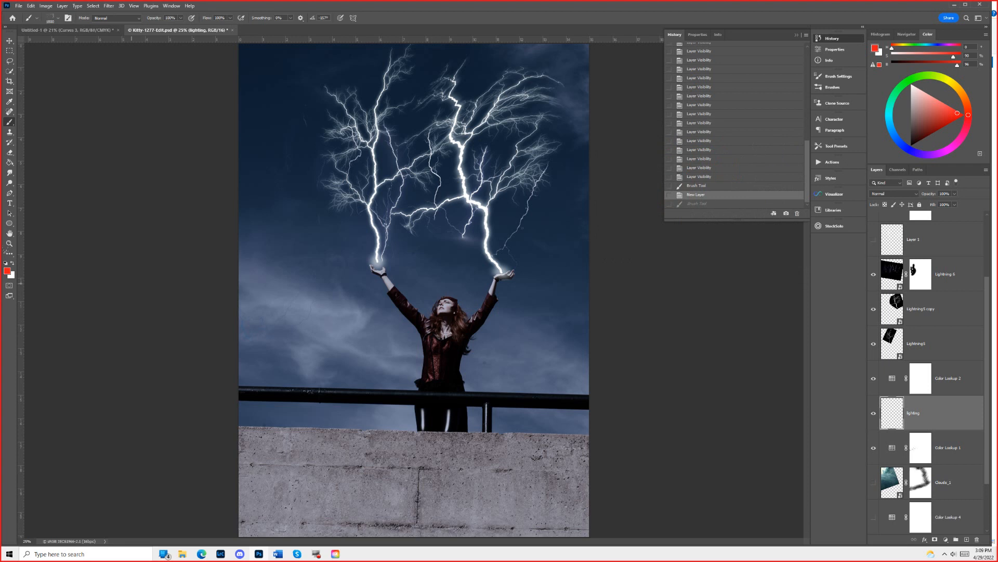
key(x)
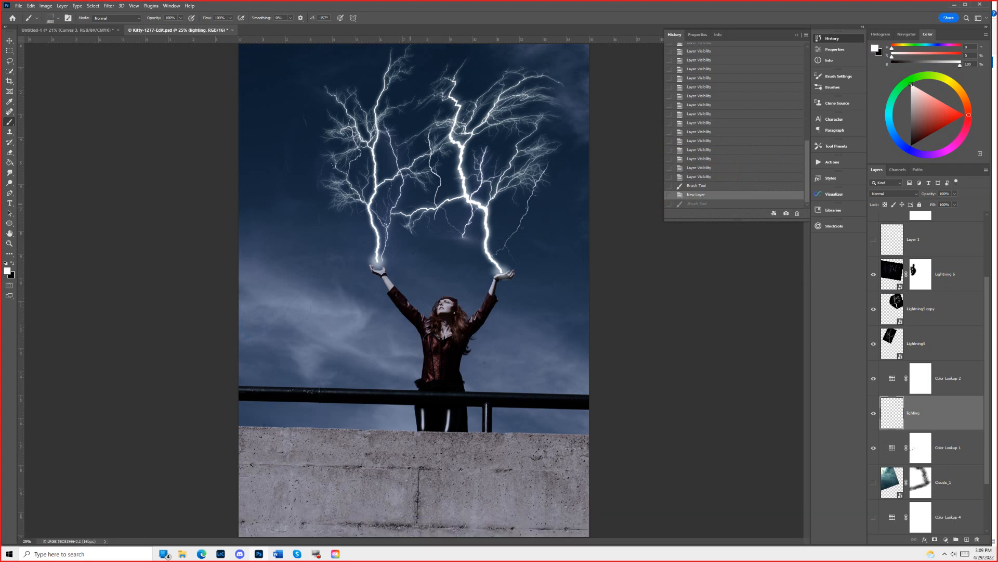
Stamp white lightning branches around both bolts above the woman's raised hands on the lighting layer.
click(335, 165)
click(509, 220)
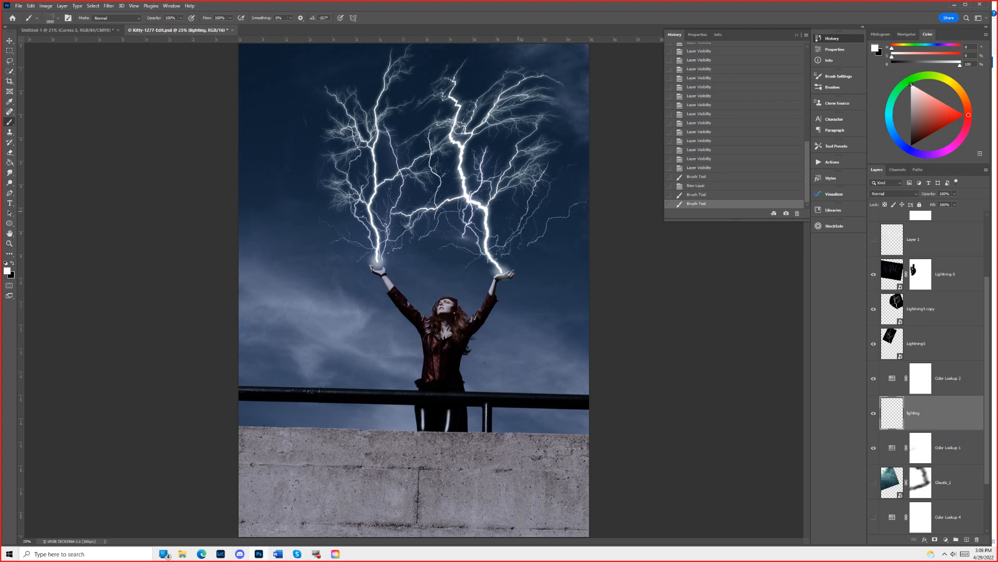
click(471, 175)
click(354, 140)
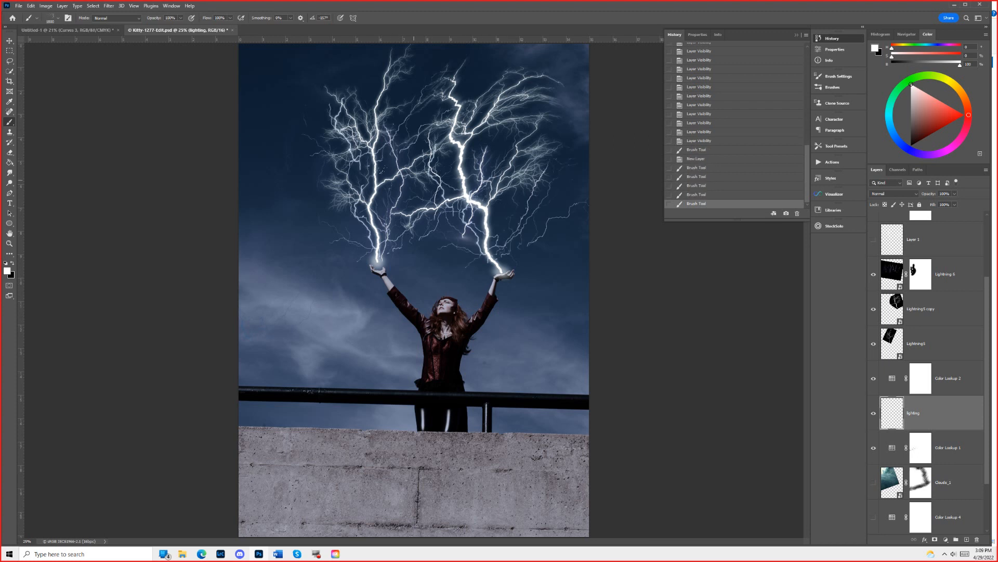
click(523, 215)
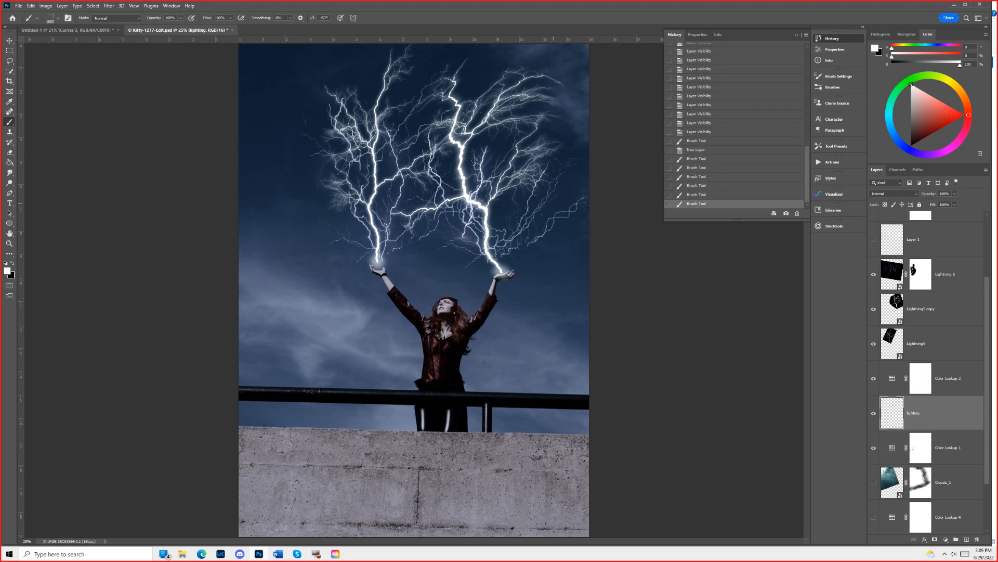
Rotate the lightning brush tip and stamp more white branches across the upper parts of both bolts.
key(Left)
key(Left)
key(Left)
key(Left)
key(Left)
key(Left)
key(Left)
key(Left)
click(497, 164)
click(465, 125)
click(408, 101)
click(344, 138)
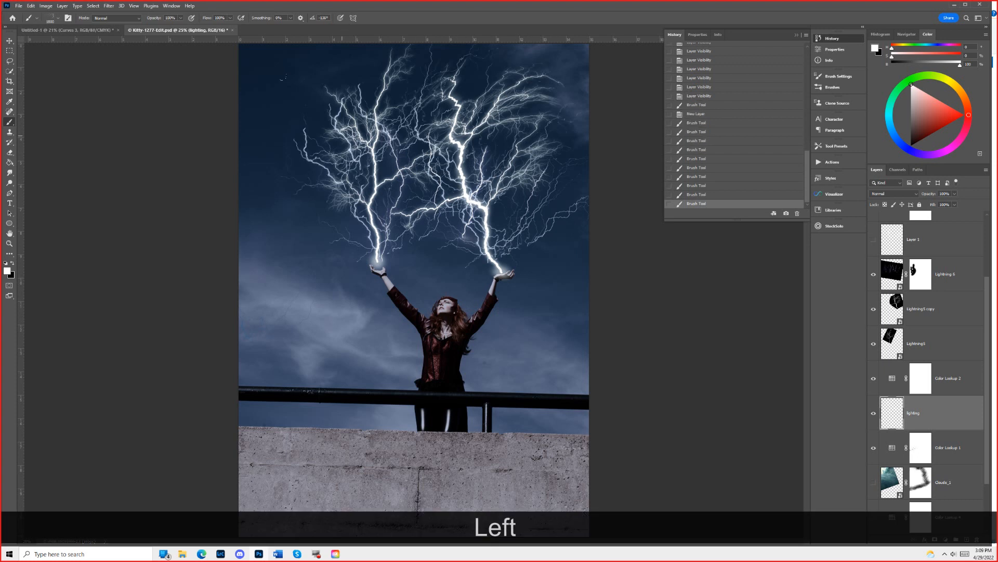
click(350, 69)
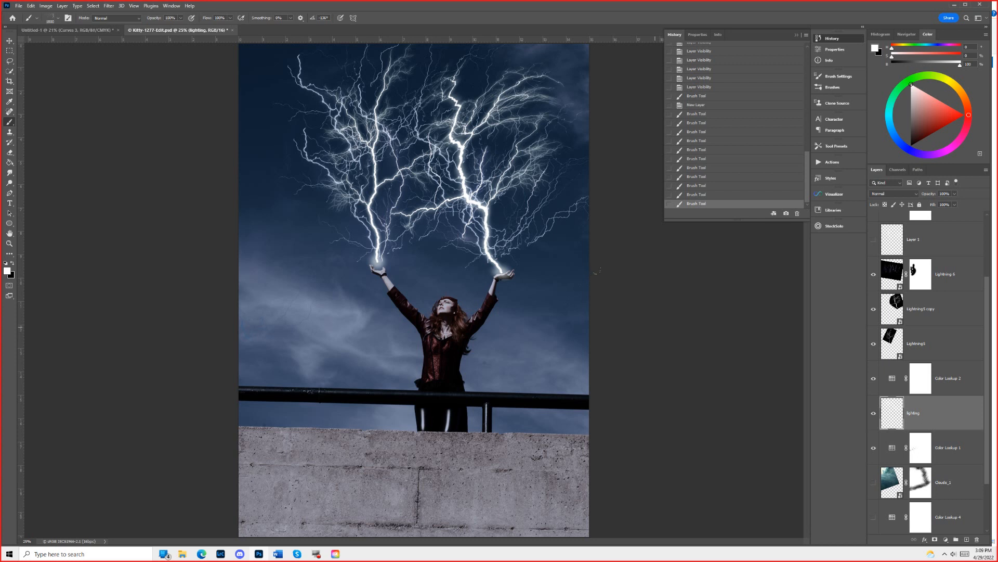
click(498, 91)
click(491, 34)
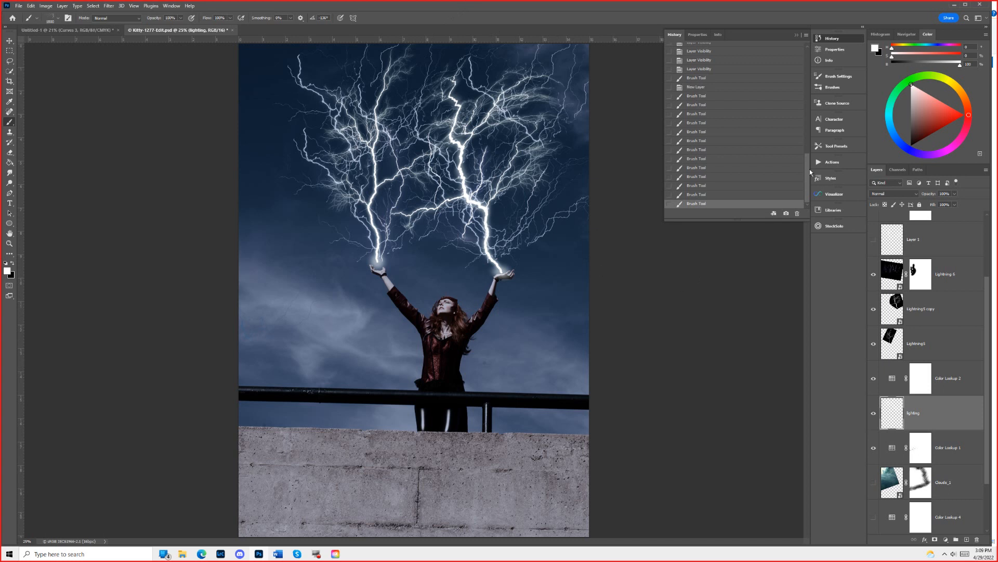
Widen the brush tip's spacing to just over 100% and turn on Flip X and Flip Y.
click(823, 76)
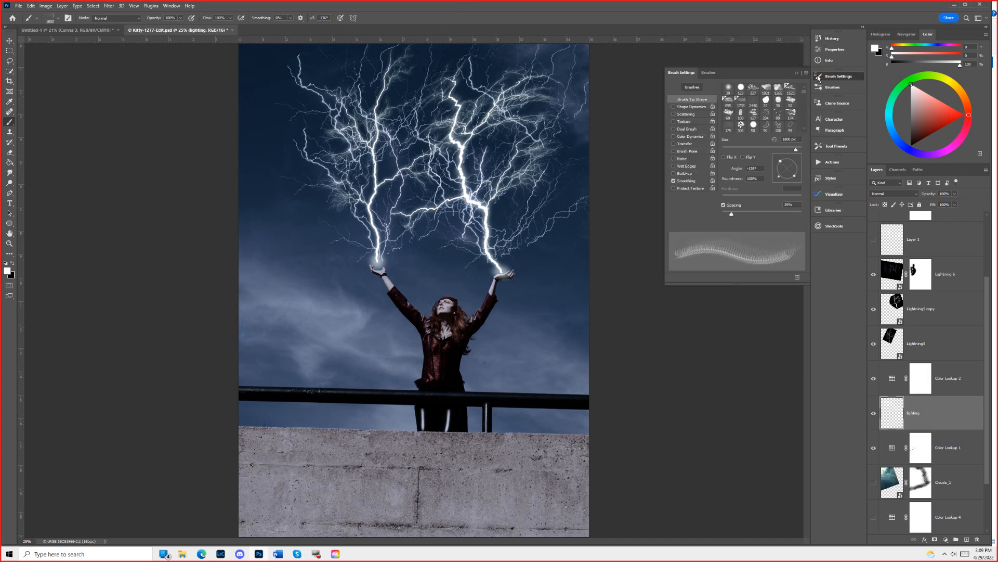
drag(732, 214, 763, 213)
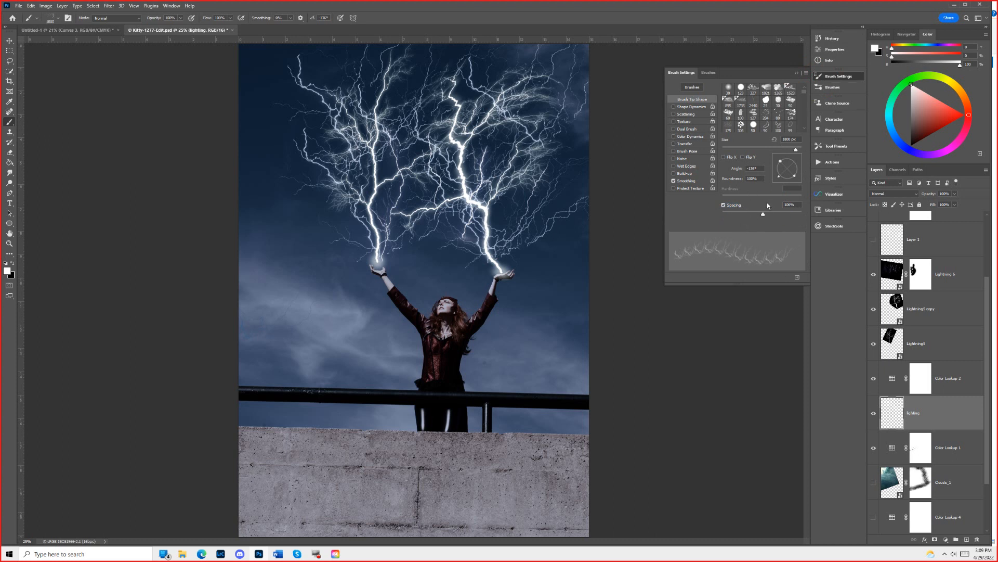
click(743, 158)
click(723, 158)
Adjust the lightning brush tip's angle and roundness, then put the brush settings away.
mouse_move(740, 169)
mouse_down()
mouse_move(715, 166)
mouse_move(777, 167)
mouse_move(712, 181)
mouse_move(733, 181)
mouse_up()
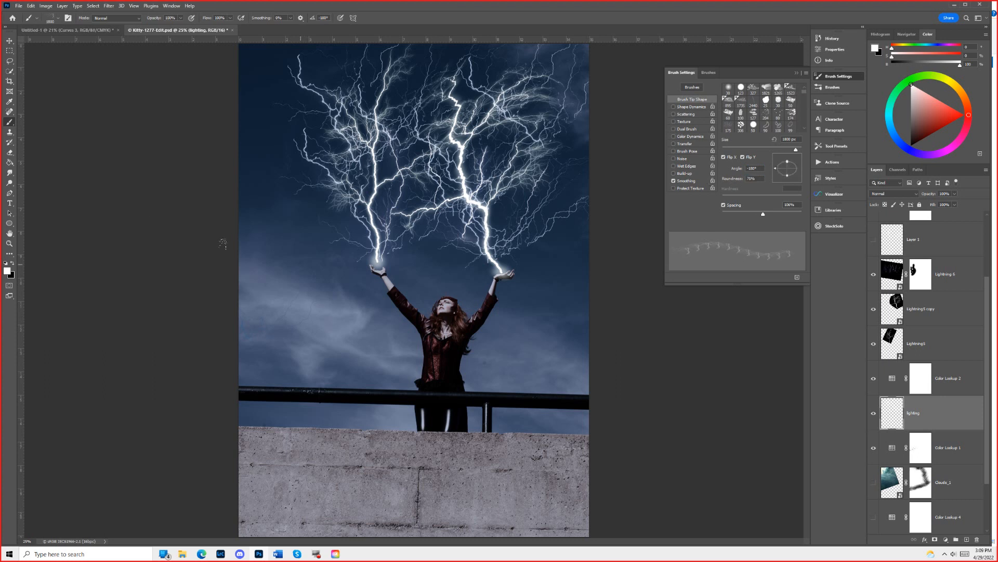
mouse_move(746, 181)
mouse_down()
mouse_move(757, 181)
mouse_move(713, 182)
mouse_up()
drag(717, 183, 758, 183)
drag(734, 182, 771, 180)
click(822, 78)
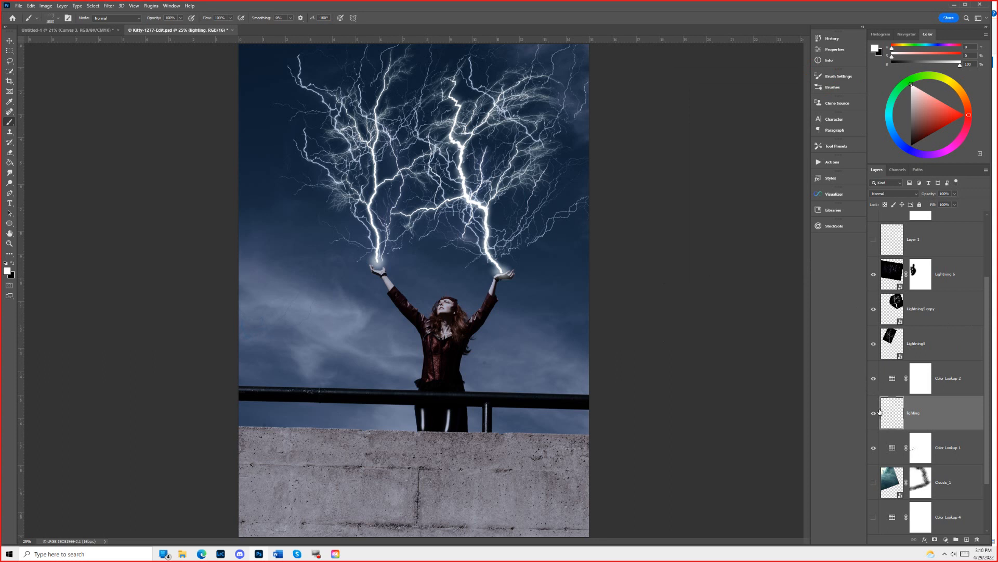
Compare the composite with and without Layer 1's extra lightning, leaving the layer hidden and selected.
scroll(884, 364, up, 2)
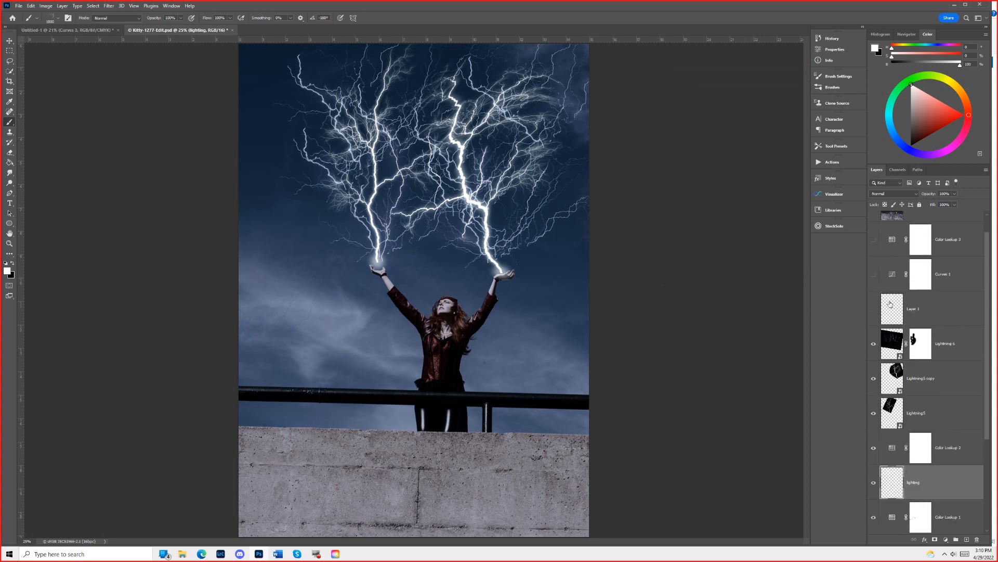
click(874, 310)
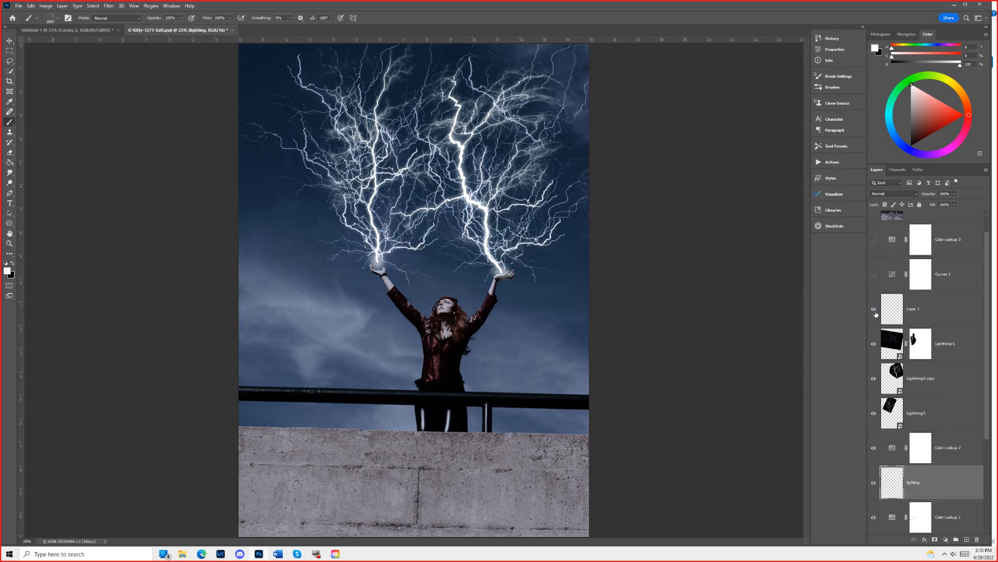
click(875, 310)
click(874, 310)
click(874, 311)
click(889, 312)
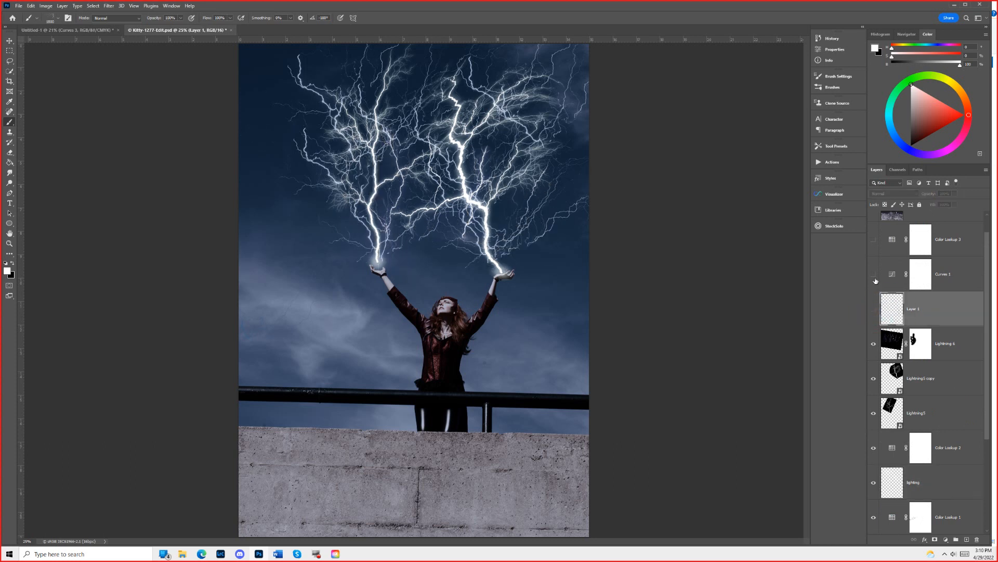
Compare the composite with and without Curves 1, leaving it visible, and turn on the Color Lookup 3 layer above it.
click(874, 274)
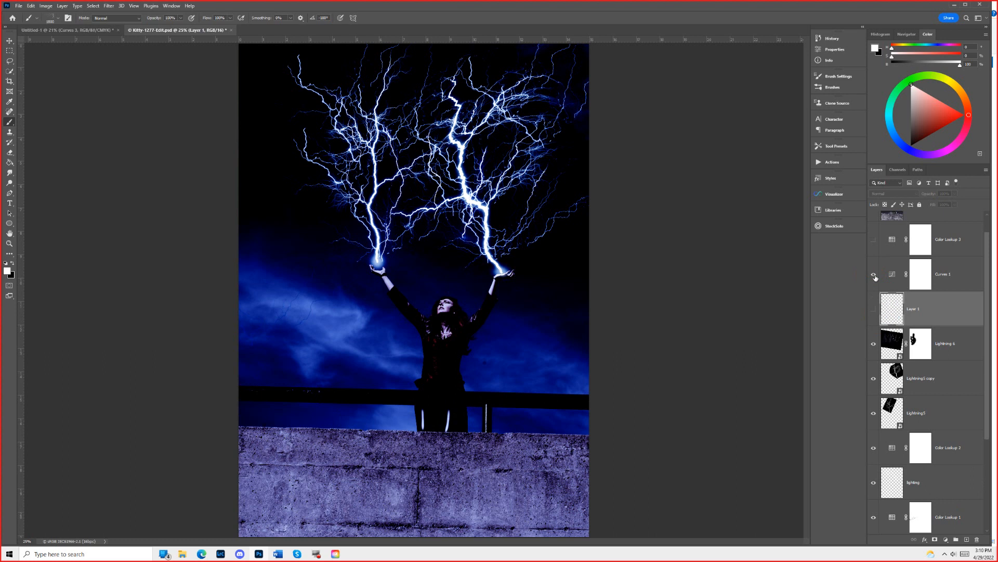
click(874, 274)
click(874, 274)
click(874, 240)
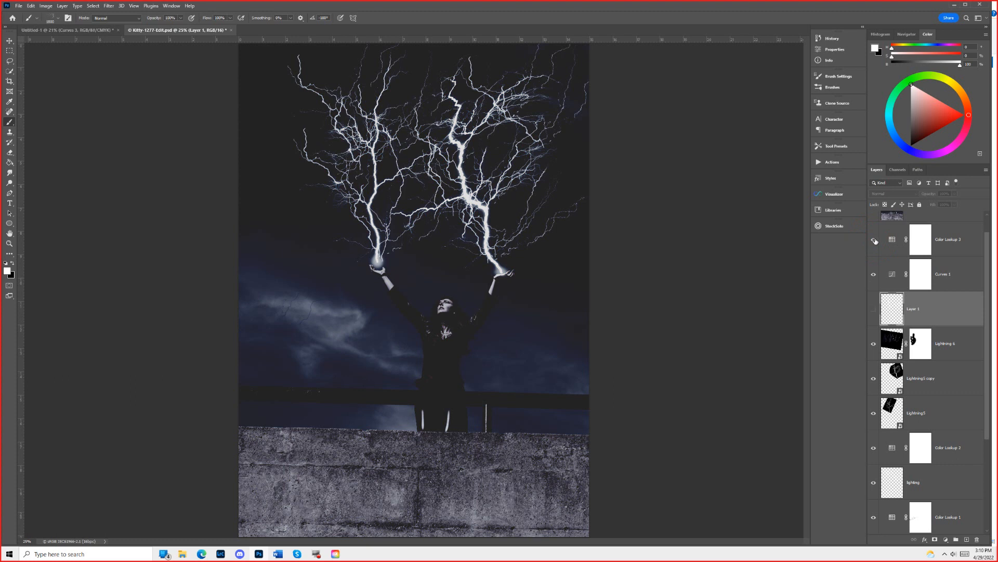
Preview the merged Layer 2 at the top of the stack, leaving it selected and hidden.
scroll(876, 242, up, 1)
click(874, 227)
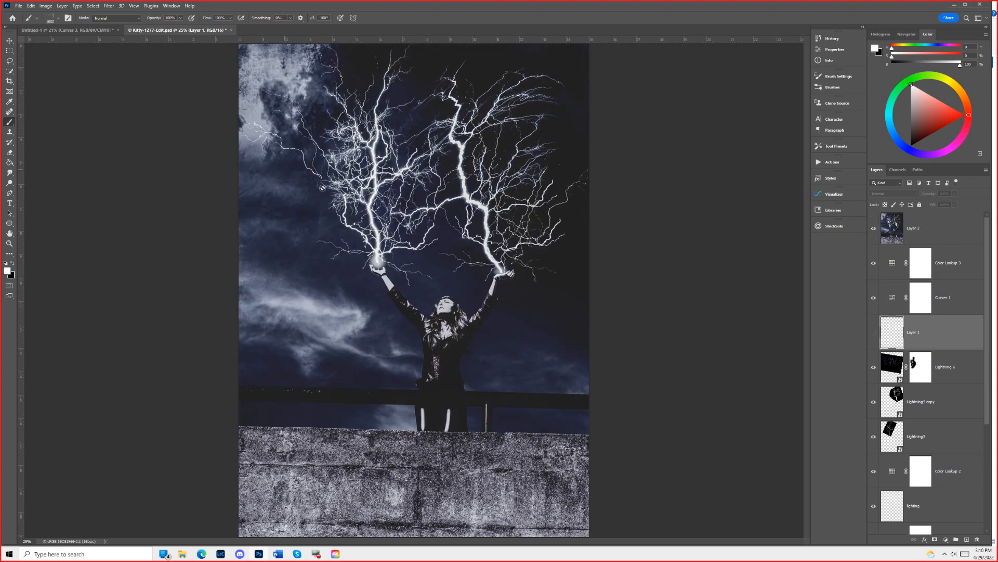
click(889, 224)
scroll(875, 234, down, 1)
scroll(874, 234, up, 1)
click(874, 227)
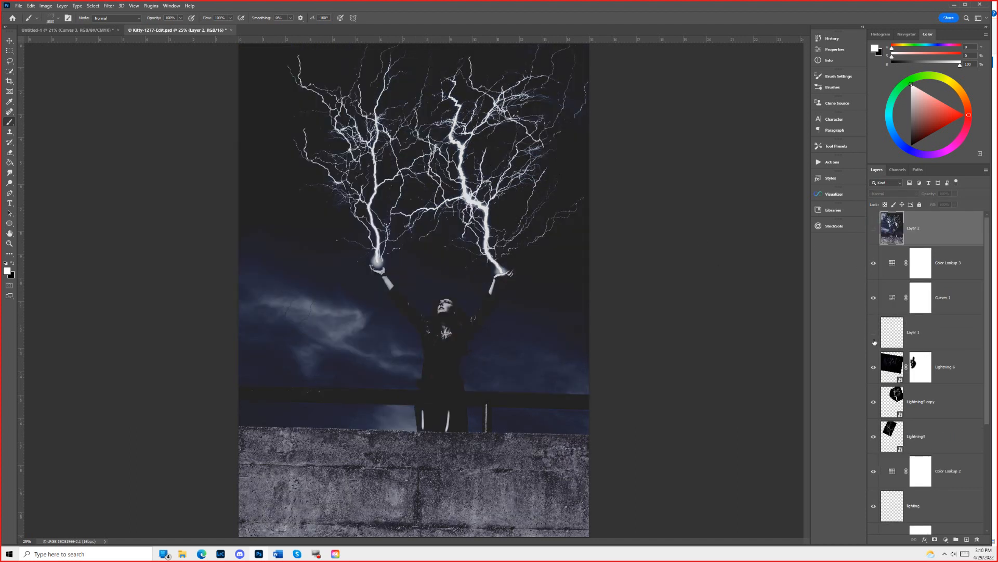
Show the clouds layer and check the effect of Color Lookup 4, leaving that adjustment hidden.
scroll(904, 381, down, 3)
scroll(903, 382, down, 2)
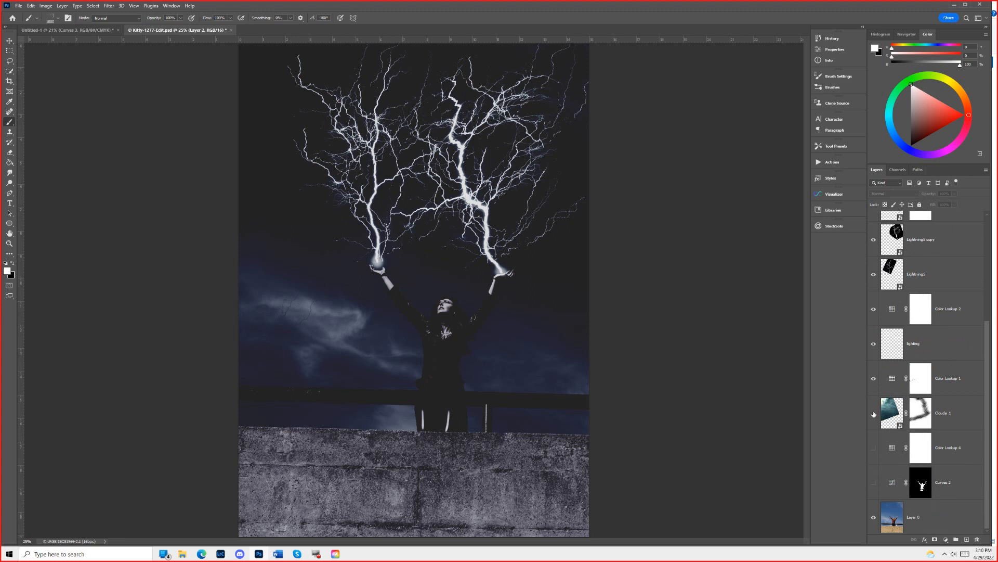
click(874, 414)
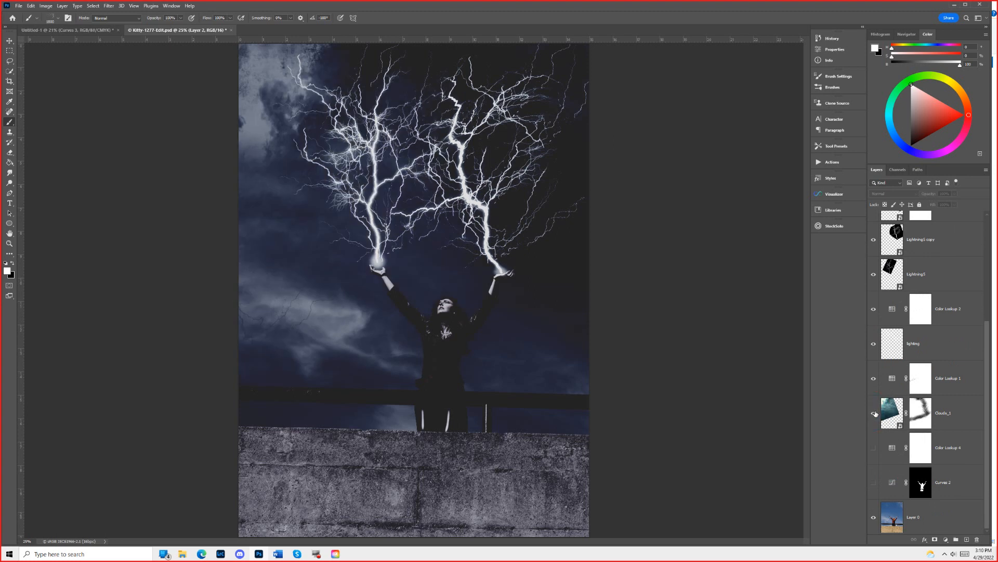
click(875, 448)
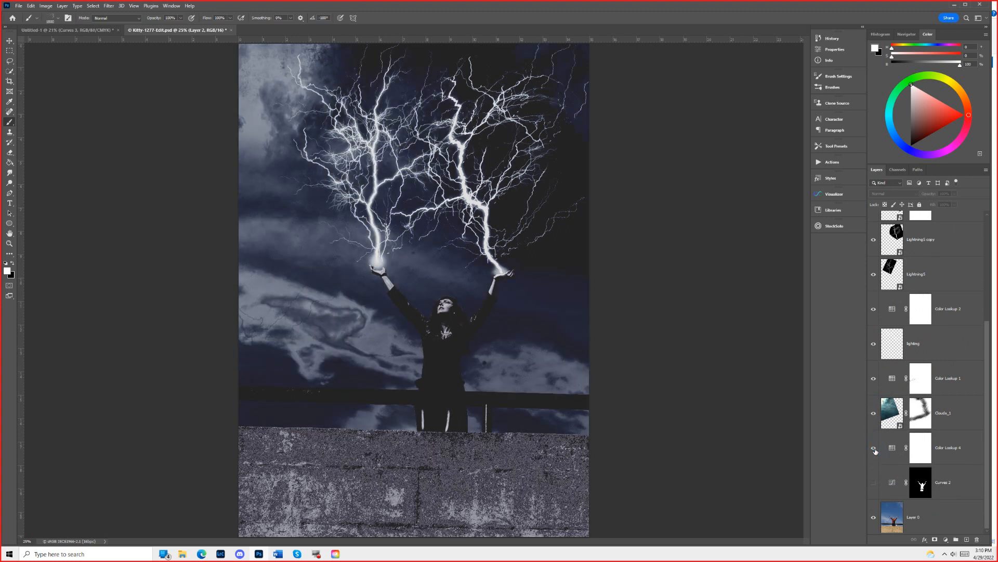
click(874, 448)
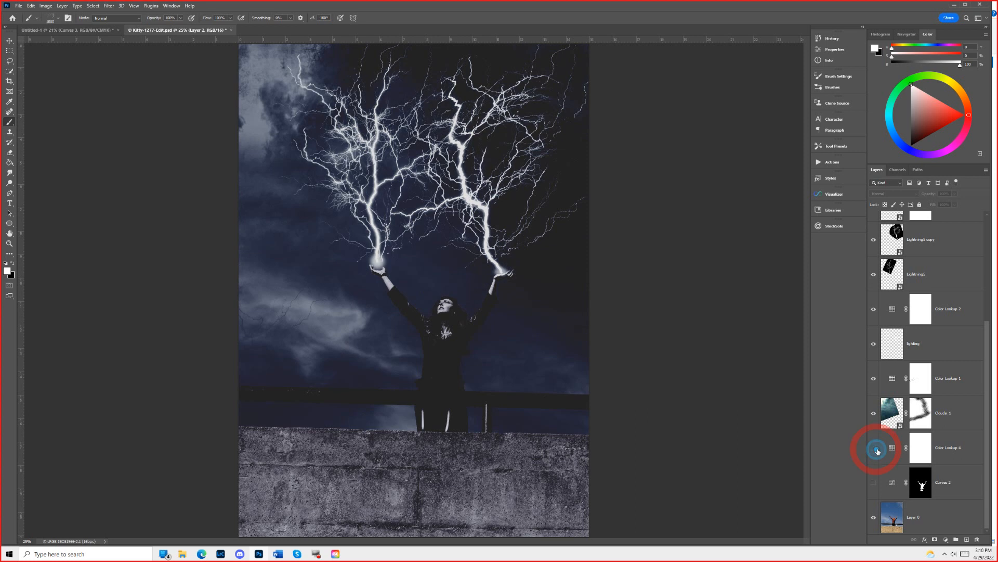
Turn on Curves 2, compare its brightening of the woman, and lower its opacity to about 75%.
click(875, 483)
click(879, 483)
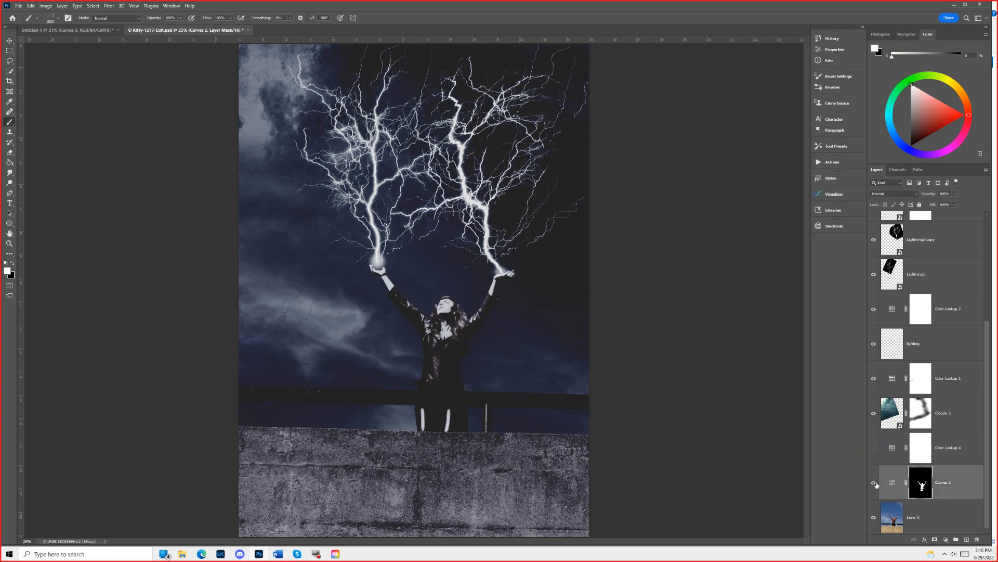
click(875, 483)
click(875, 483)
click(875, 483)
click(875, 483)
click(892, 482)
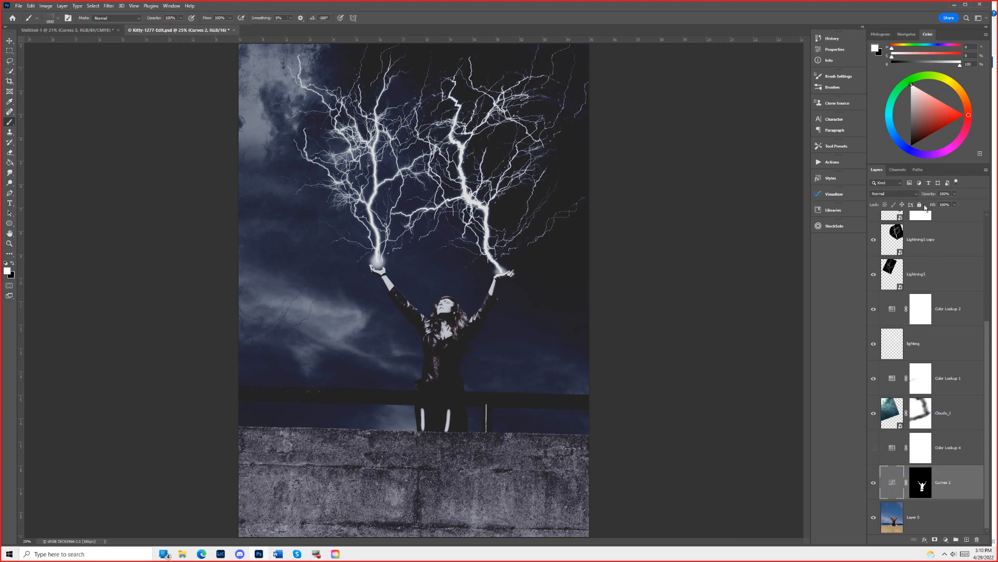
drag(931, 194, 922, 199)
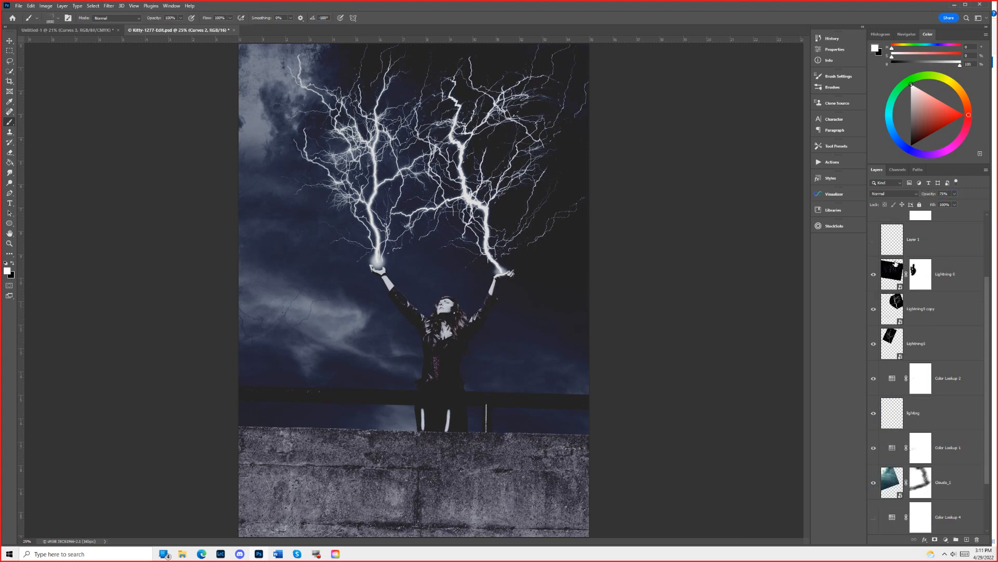
Compare the merged Layer 2 with the layered version beneath it, leaving Layer 2 visible.
scroll(895, 263, up, 3)
click(875, 228)
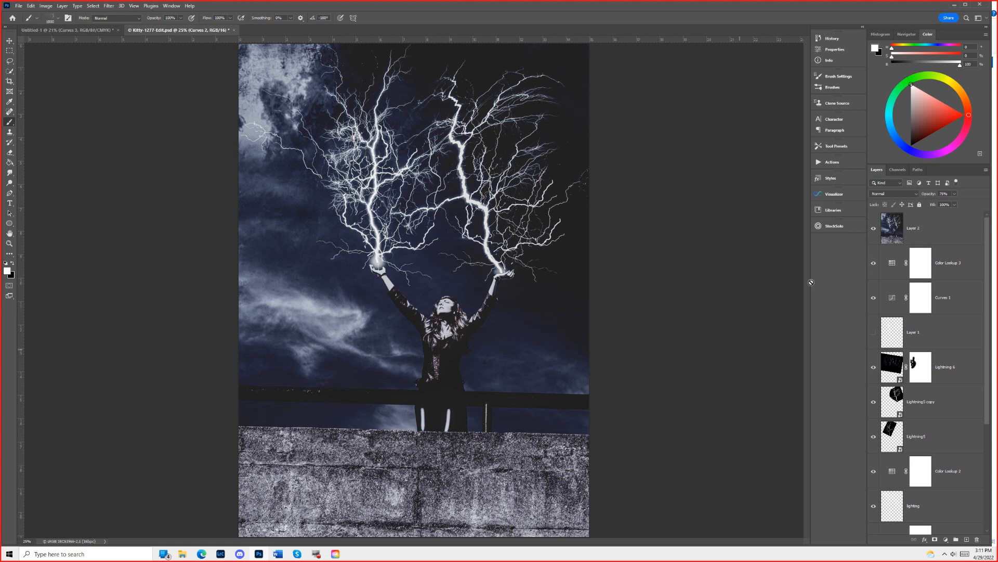
click(875, 232)
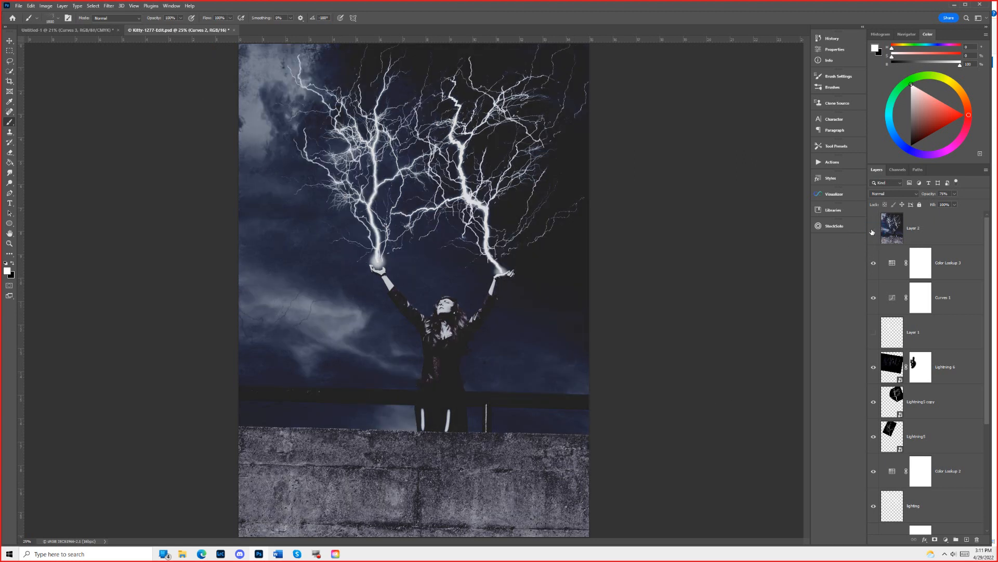
click(874, 229)
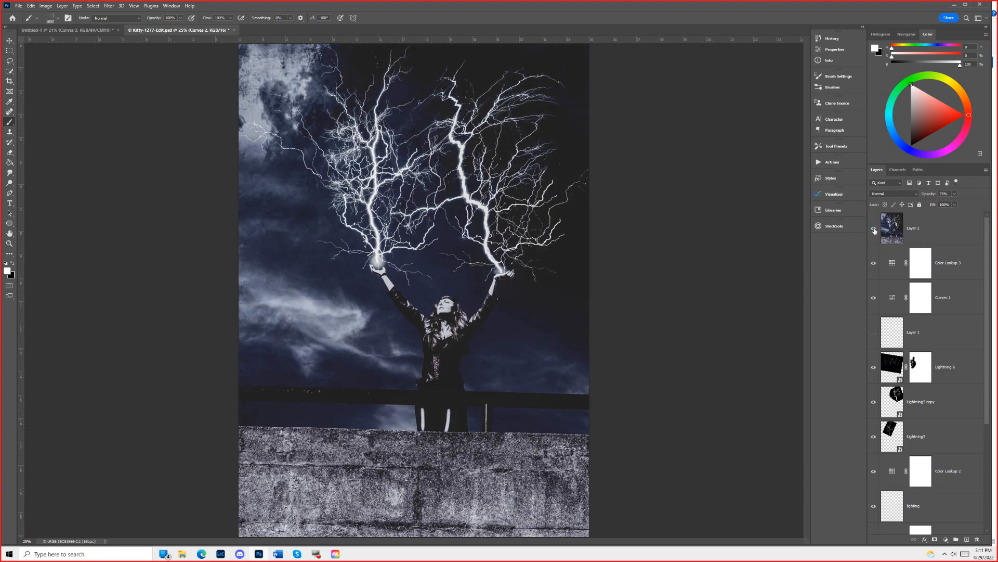
click(874, 230)
click(874, 230)
click(874, 231)
click(874, 230)
click(874, 229)
click(874, 230)
Try a Dehaze of +12 on Layer 2 with the Camera Raw Filter and discard the changes.
click(109, 6)
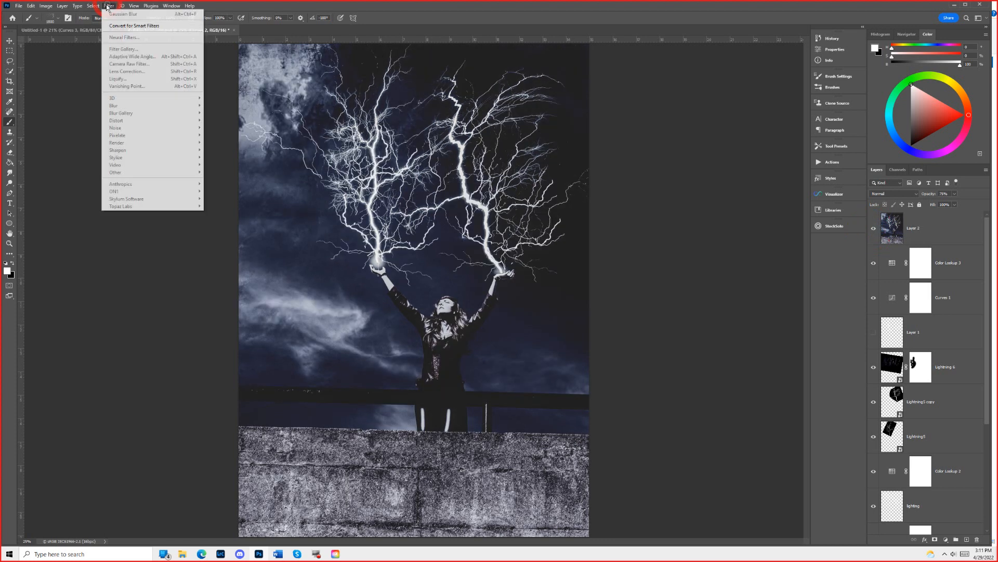
click(133, 63)
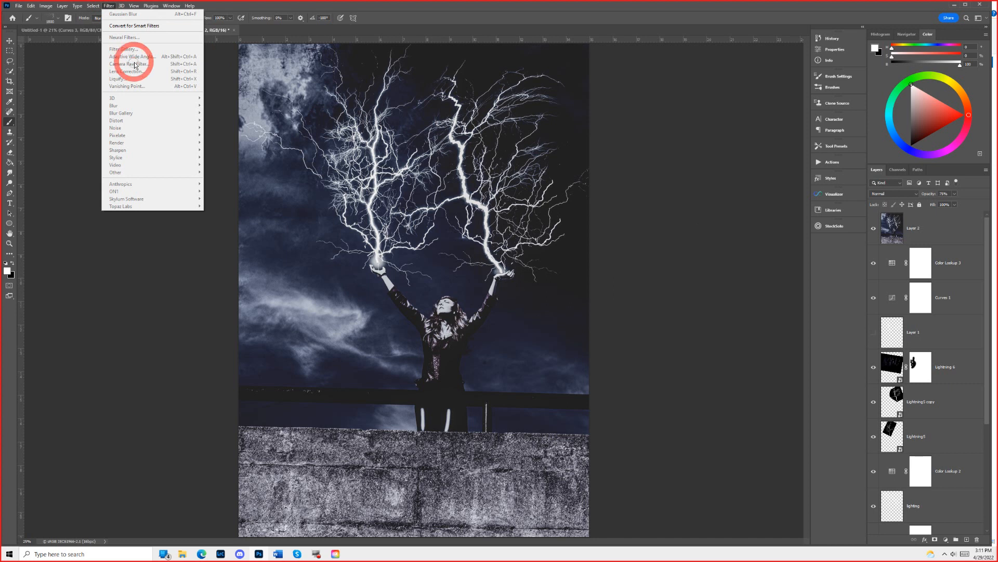
click(160, 33)
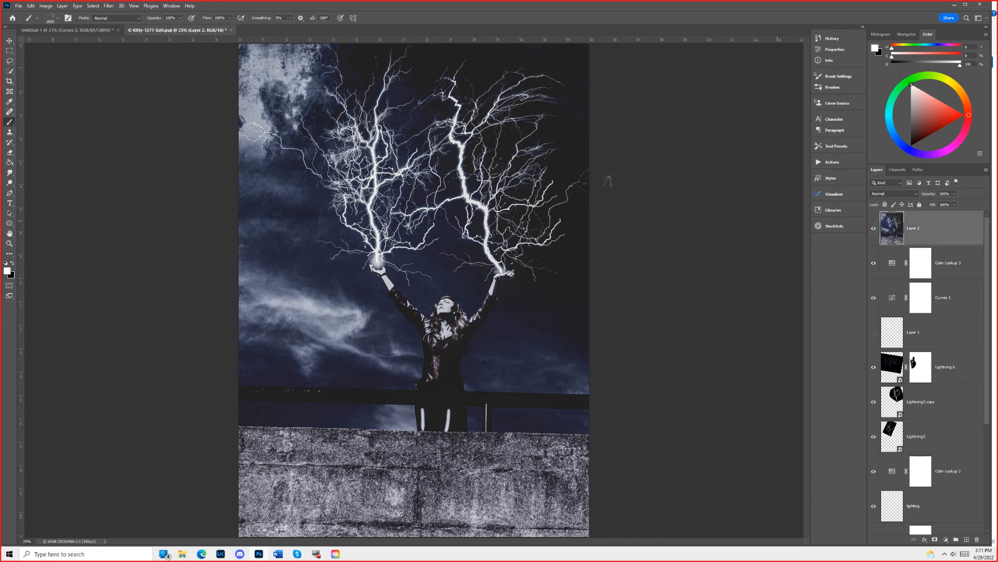
click(108, 6)
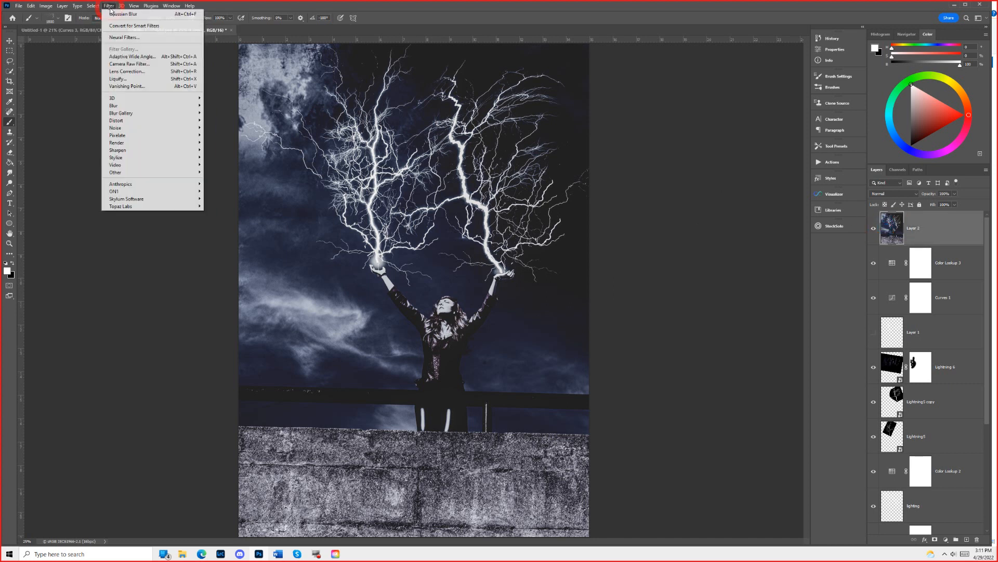
click(135, 64)
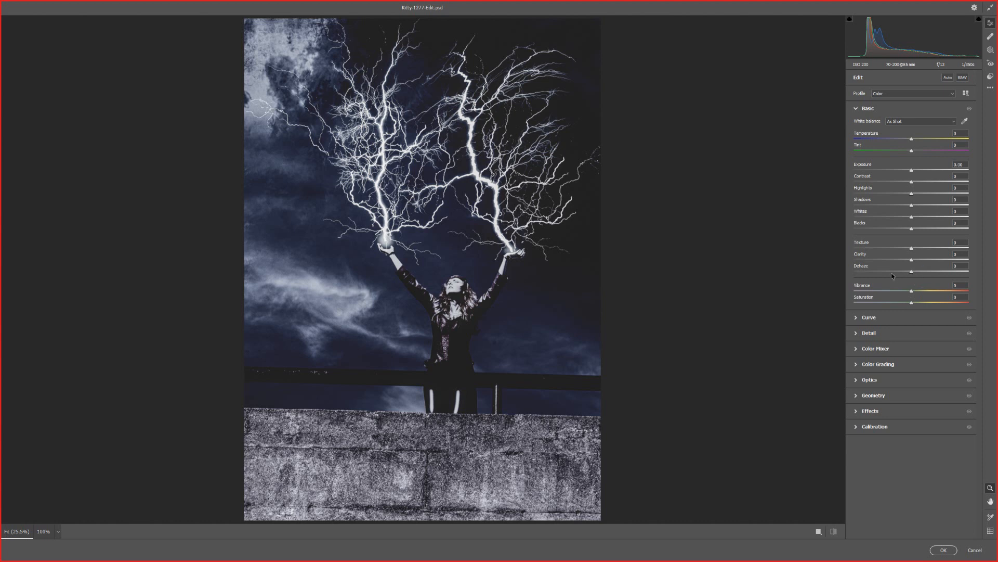
mouse_move(910, 271)
mouse_down()
mouse_move(931, 271)
mouse_move(902, 270)
mouse_move(918, 271)
mouse_up()
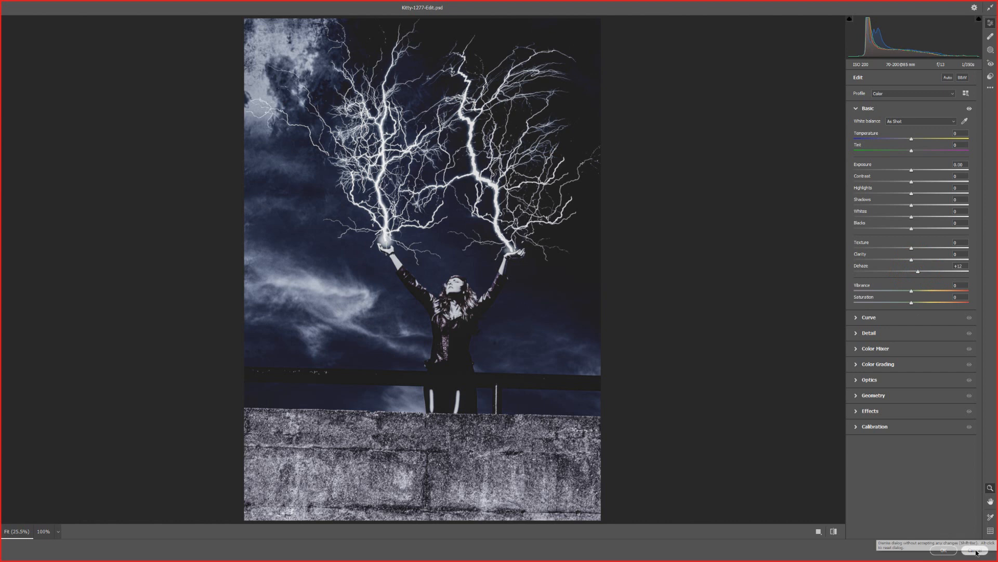
click(975, 551)
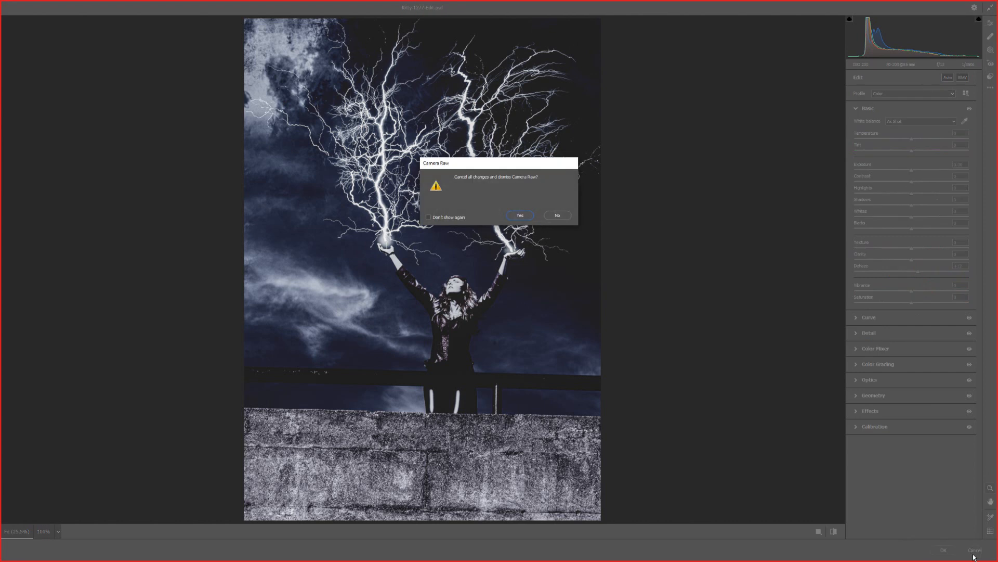
click(561, 219)
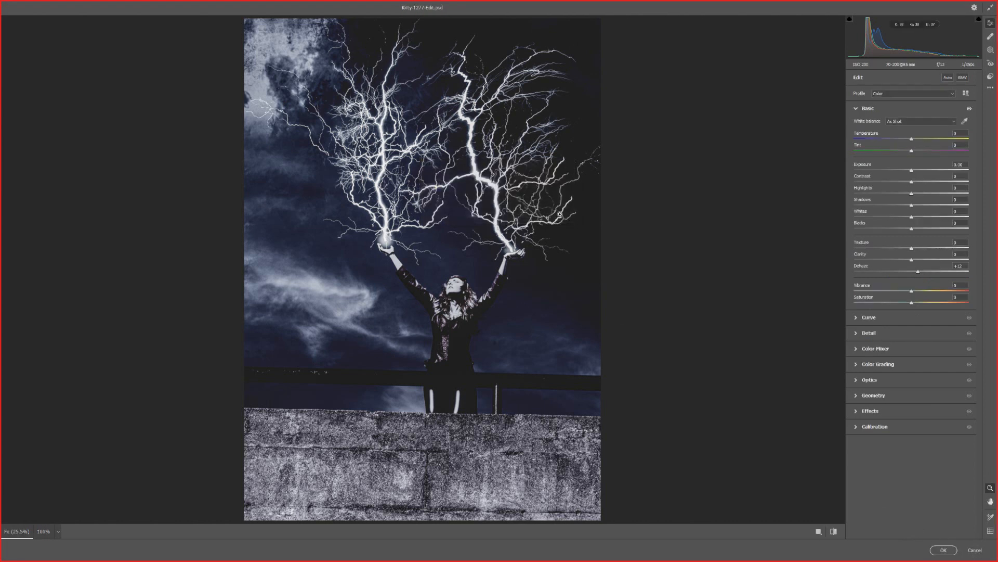
click(976, 550)
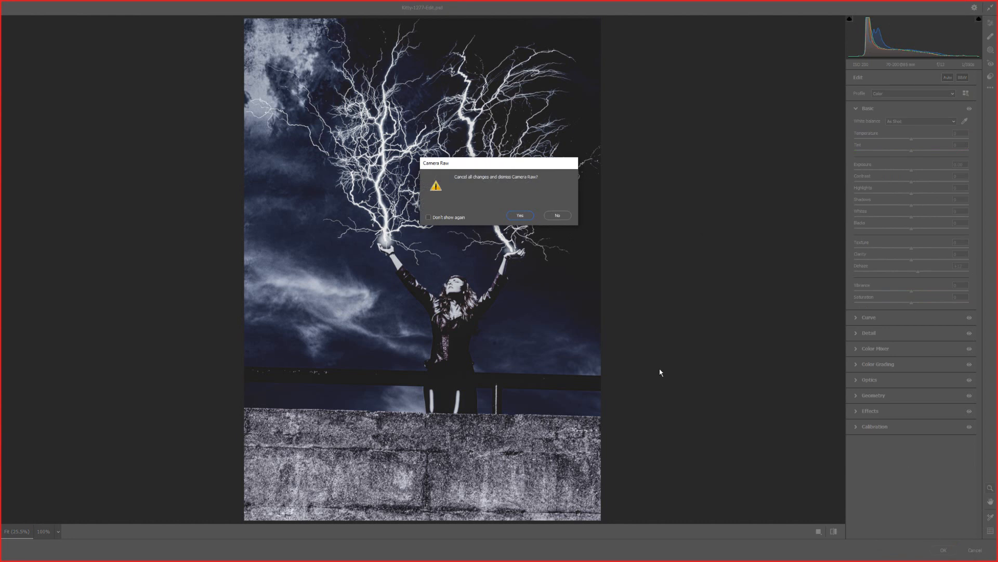
click(520, 216)
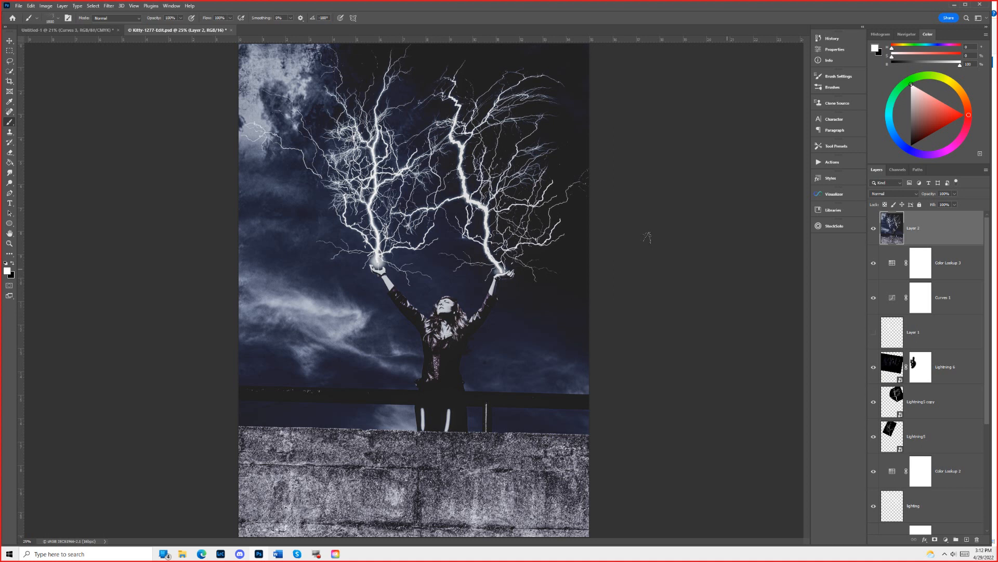
Hide Layer 2 and compare the composite with and without Color Lookup 3, leaving the adjustment on.
click(873, 229)
click(874, 263)
click(874, 264)
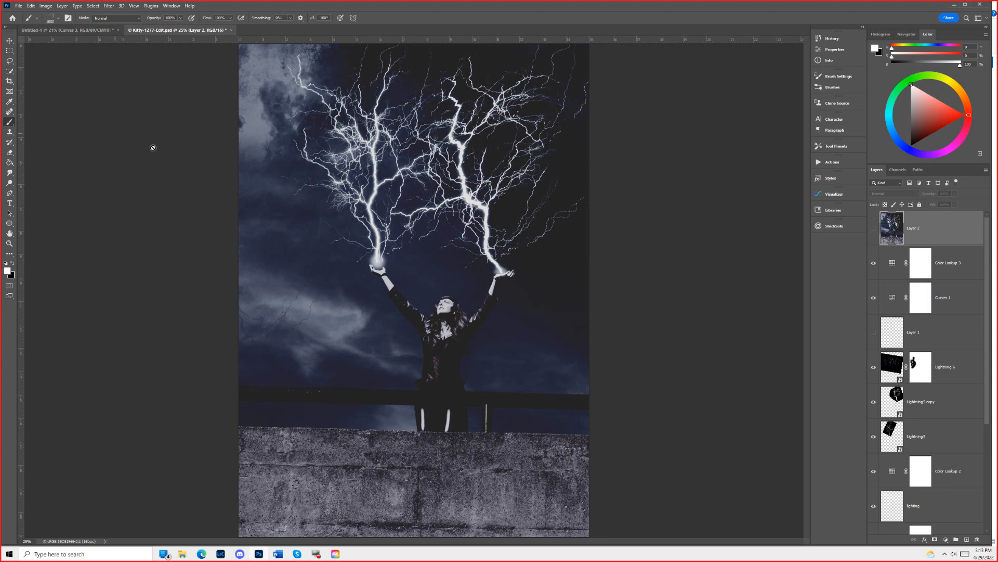
Close the lightning composite with its changes saved and switch to the Untitled-1 fire composite.
click(232, 31)
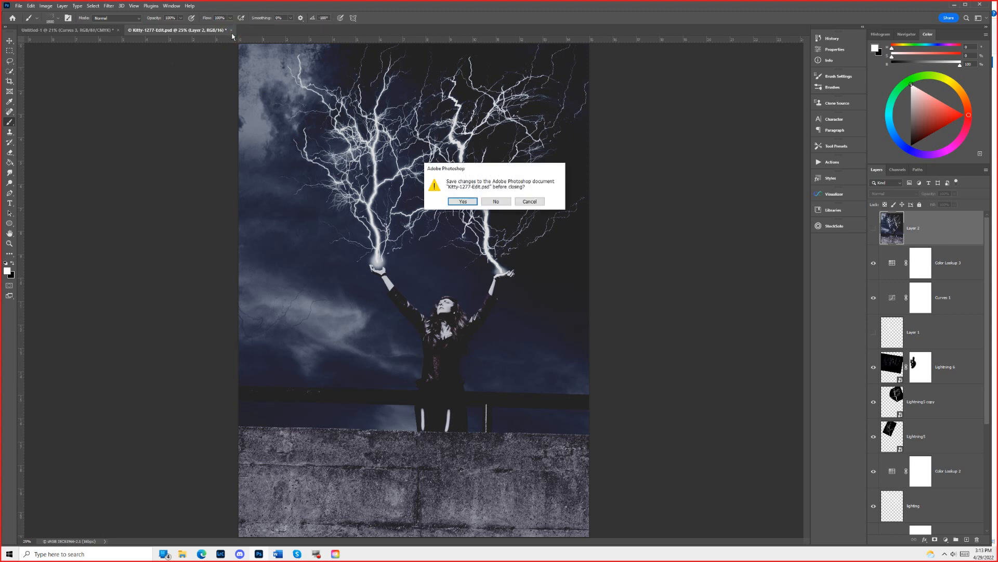
click(460, 201)
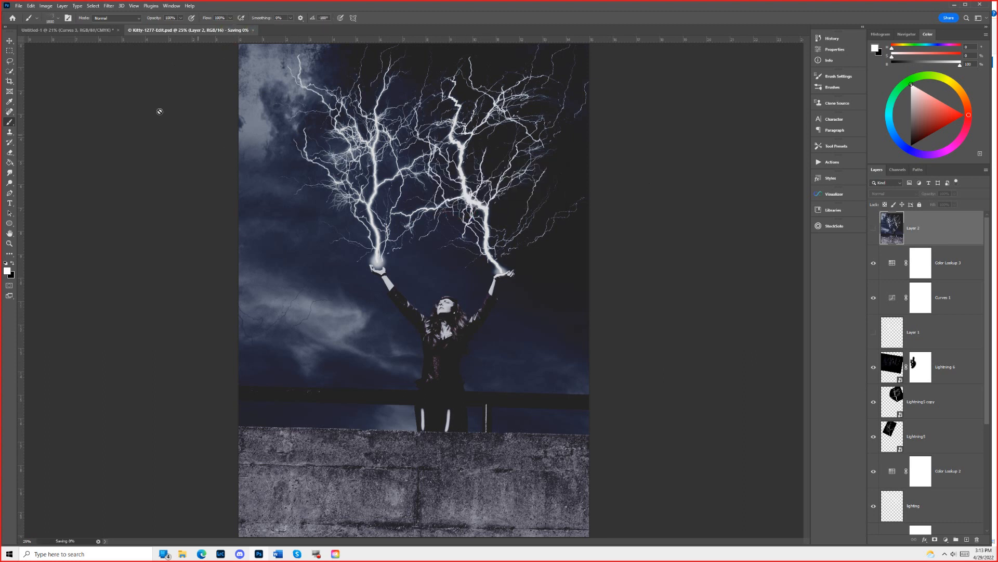
click(97, 31)
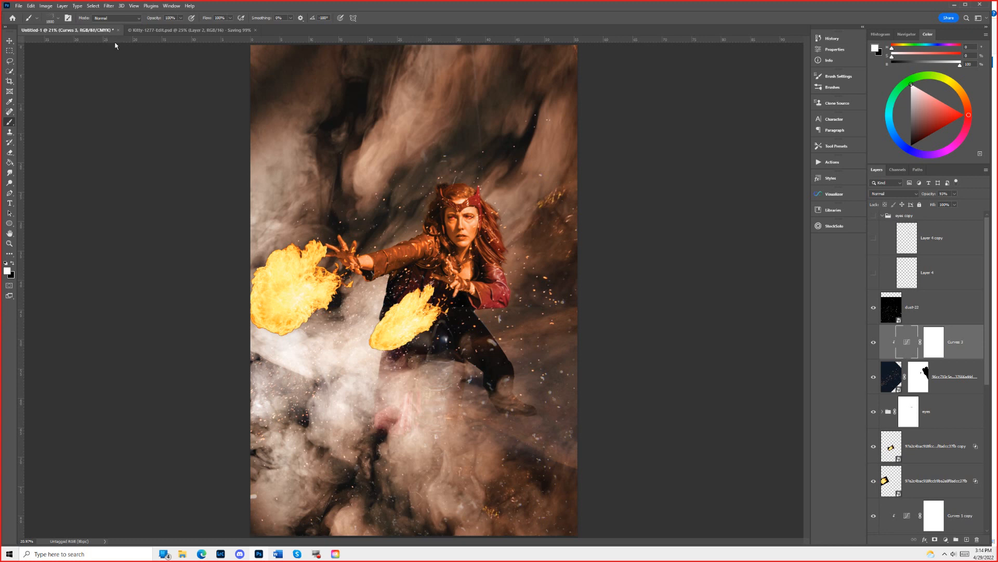
Switch to Lightroom Classic, filter the filmstrip to five-star photos, and open the fireball composite.
click(955, 5)
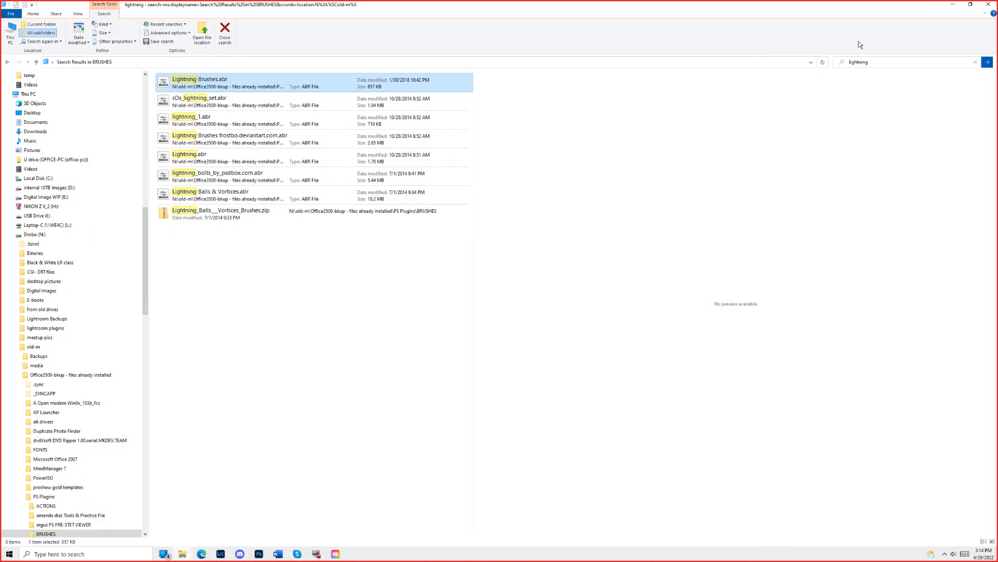
click(953, 4)
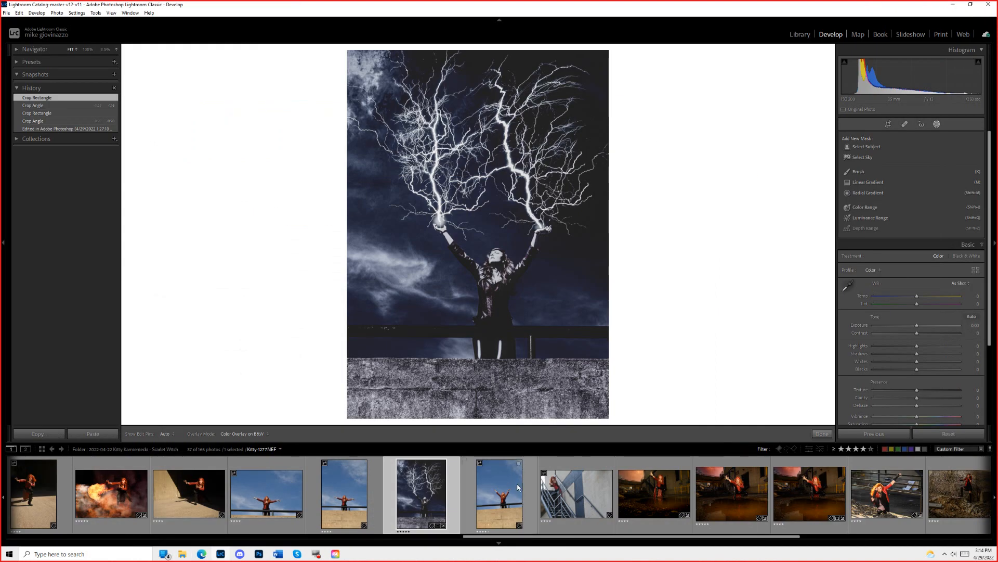
click(871, 450)
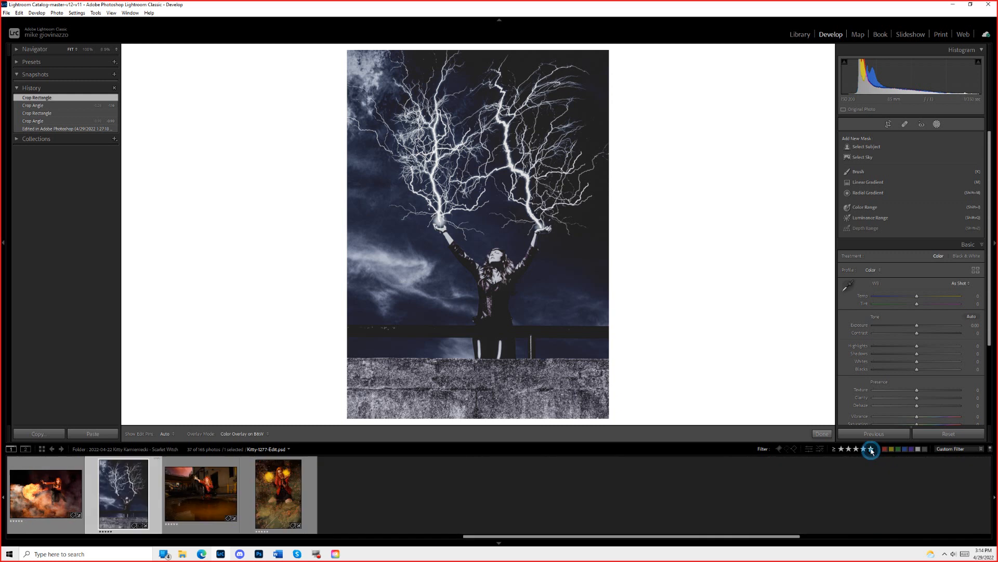
click(41, 492)
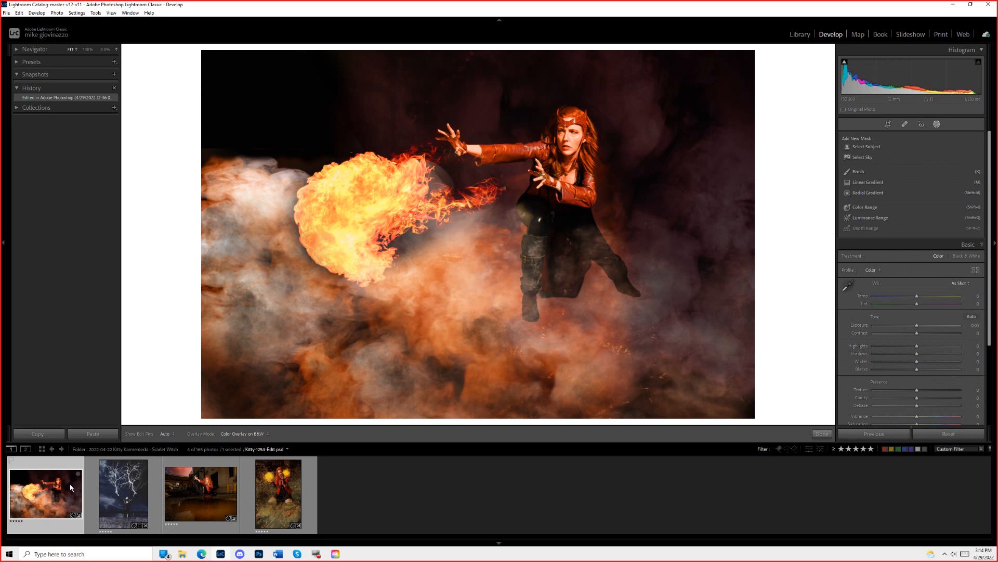
Turn off the filmstrip filter and compare the original kneeling photo with its finished fireball composite.
click(991, 450)
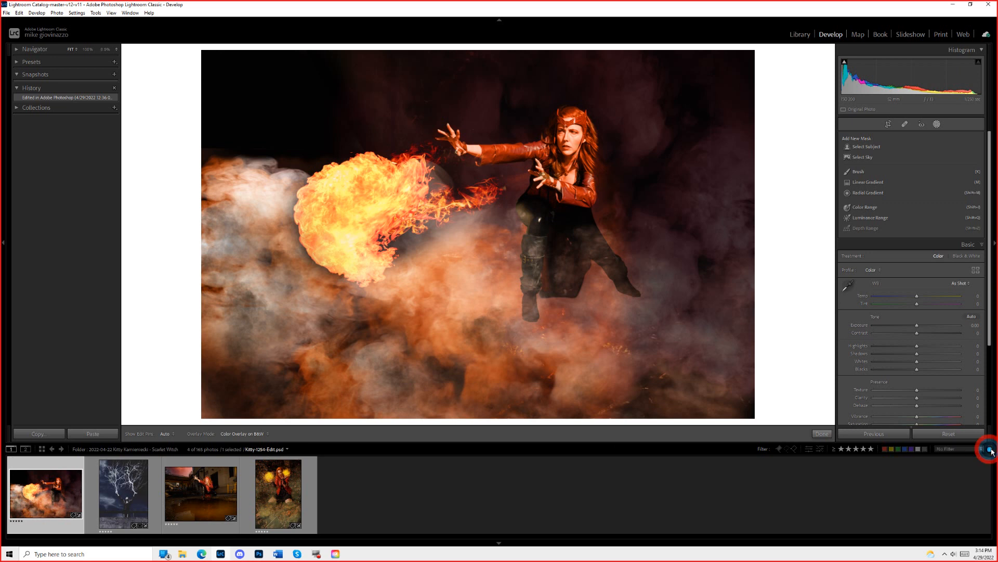
click(562, 497)
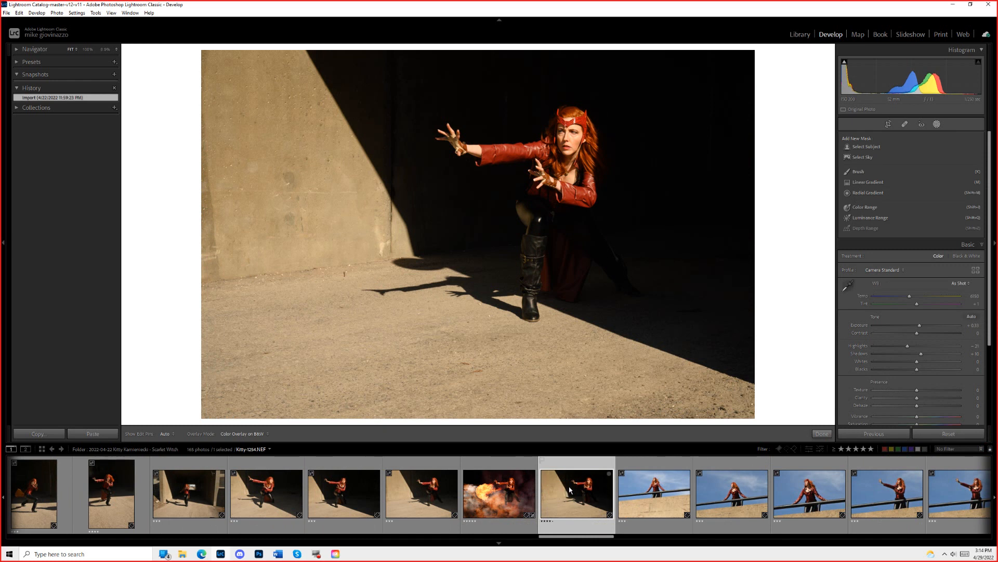
click(494, 493)
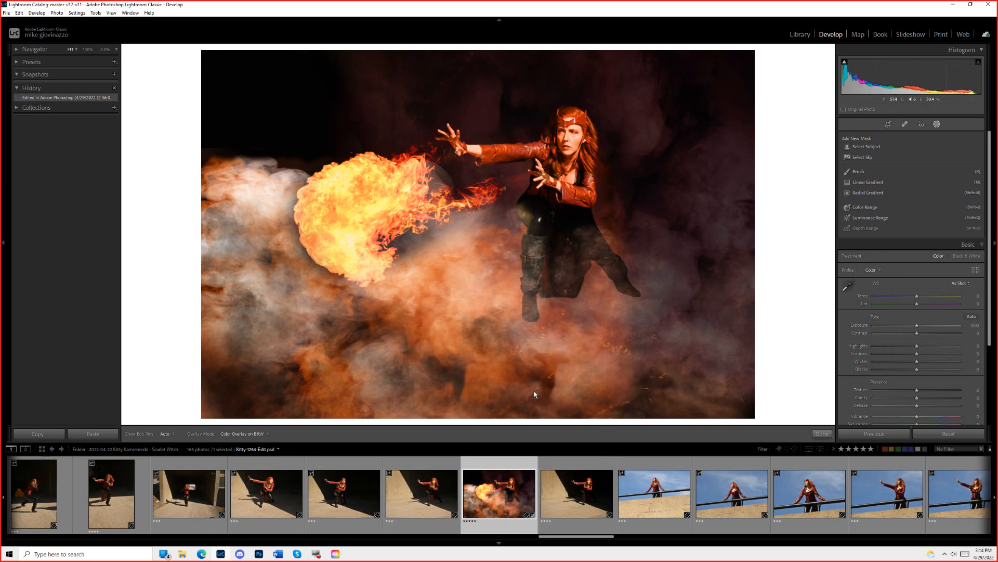
Recheck the fireball composite against its original photo, and browse the other five-star composites with the filmstrip filter turned back on.
click(581, 482)
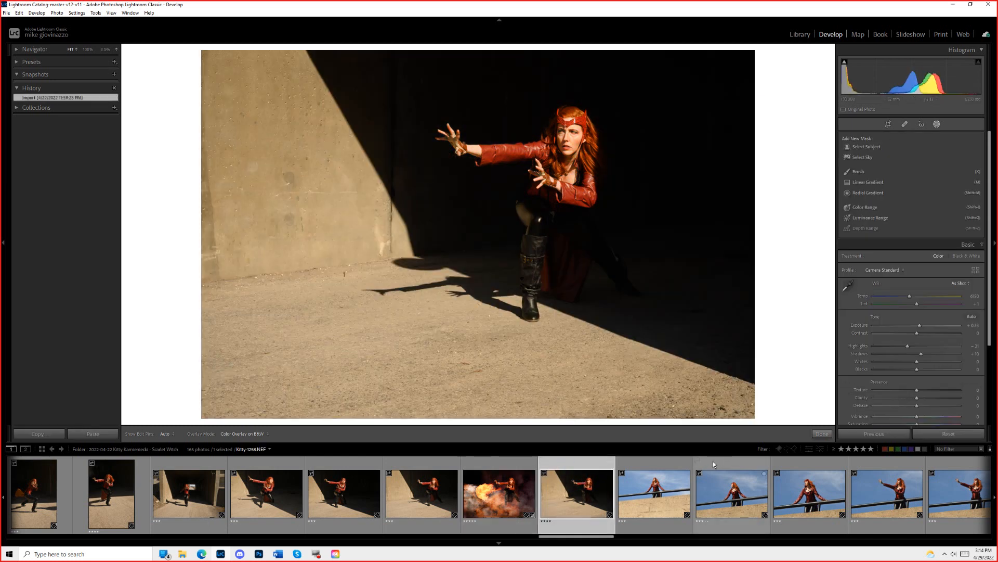
click(483, 497)
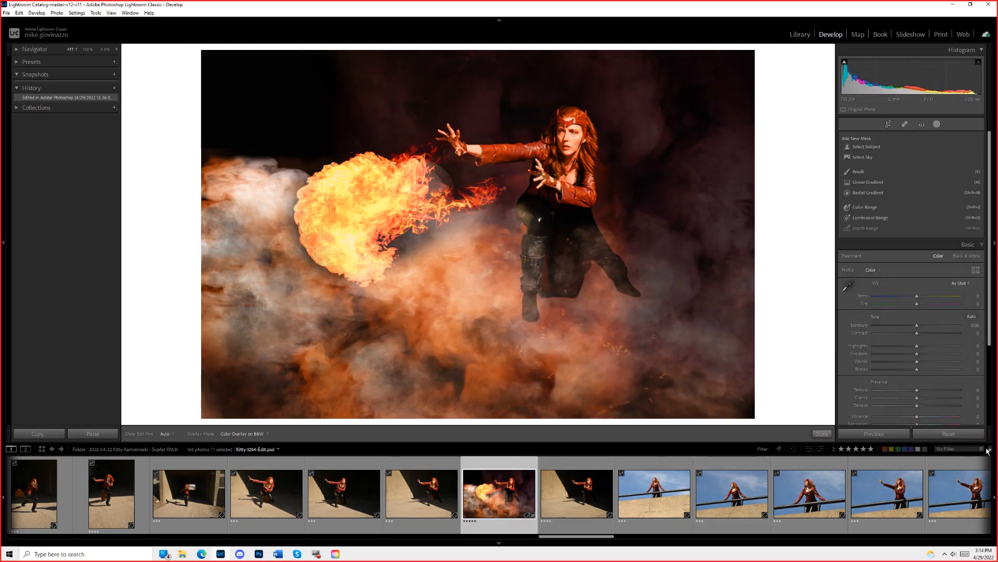
click(990, 449)
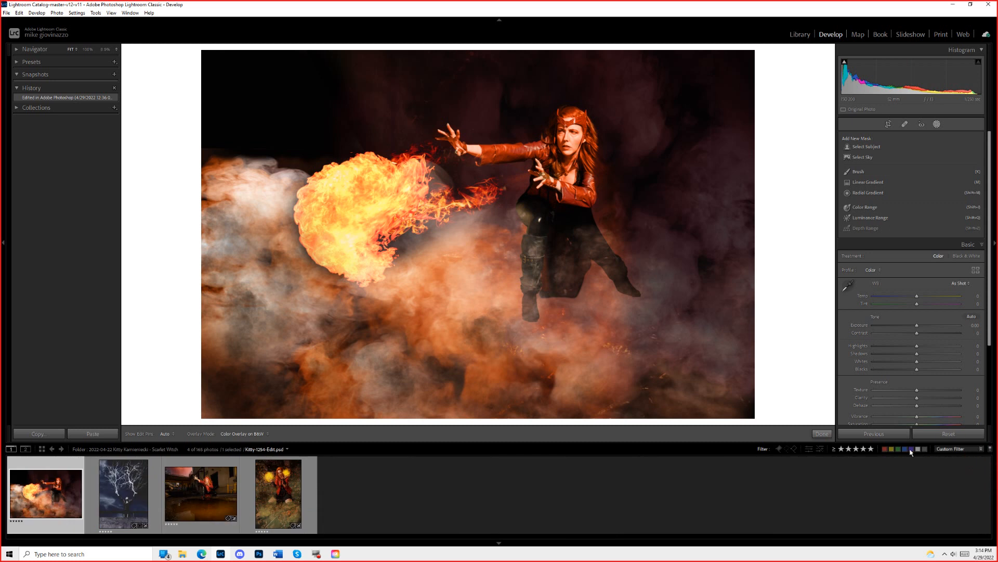
click(130, 489)
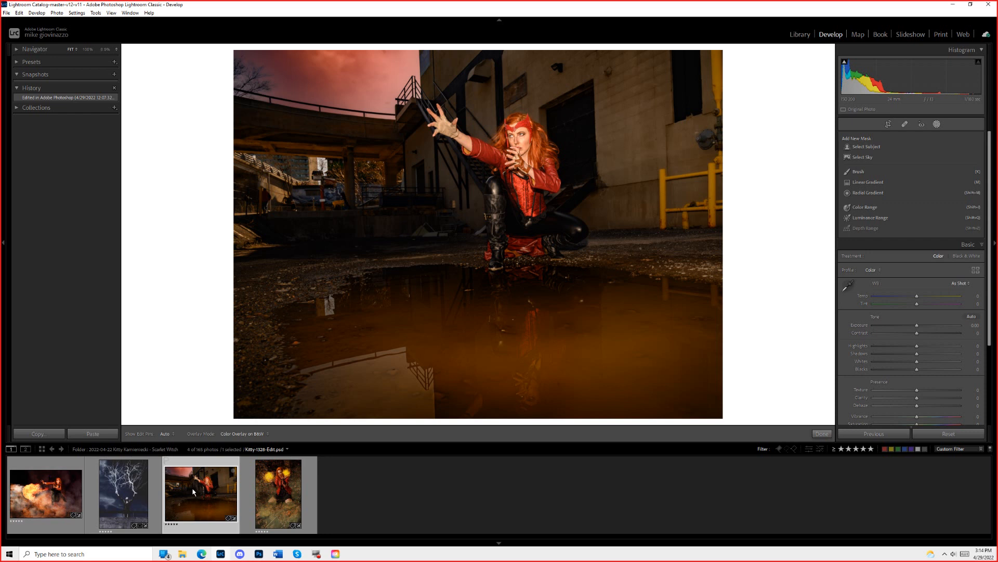
click(292, 497)
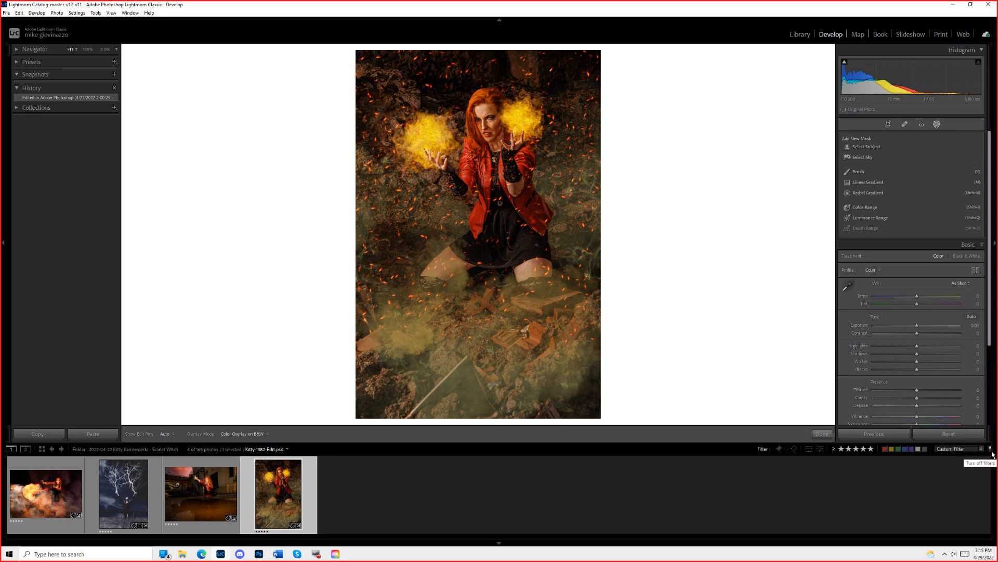
Turn off the filmstrip filter and compare the two-fireball composite with its original photo of the woman kneeling in rubble.
click(991, 449)
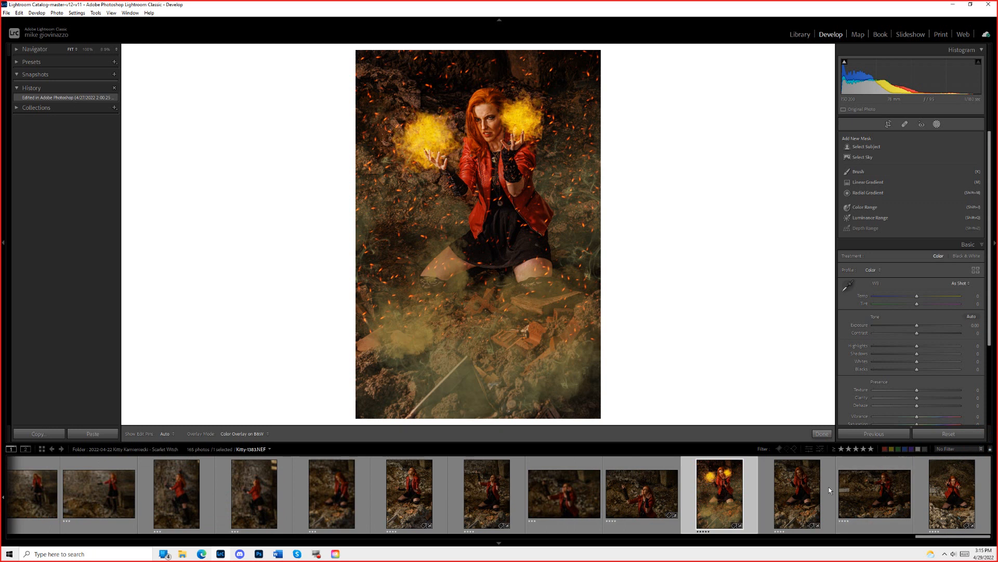
click(806, 497)
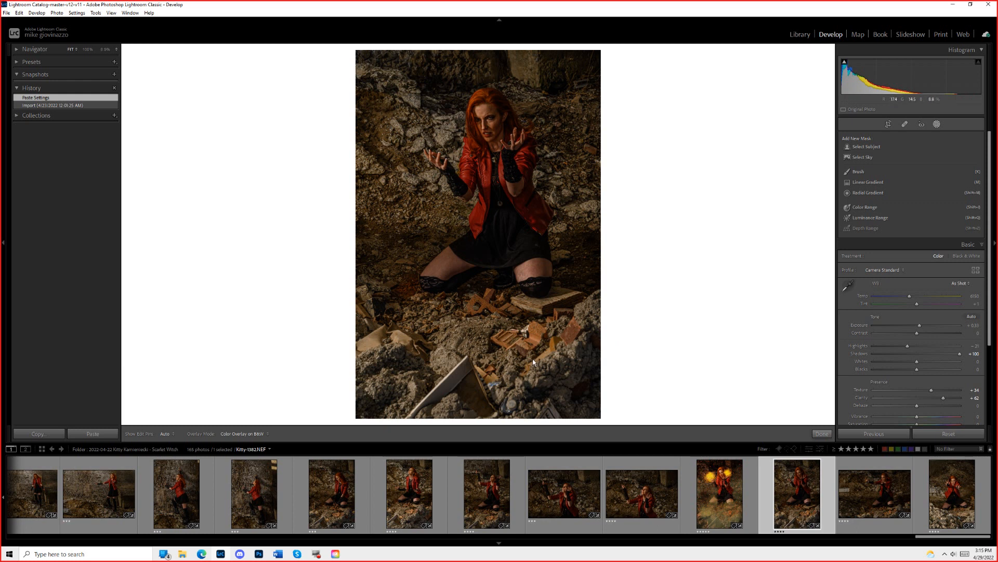
click(746, 483)
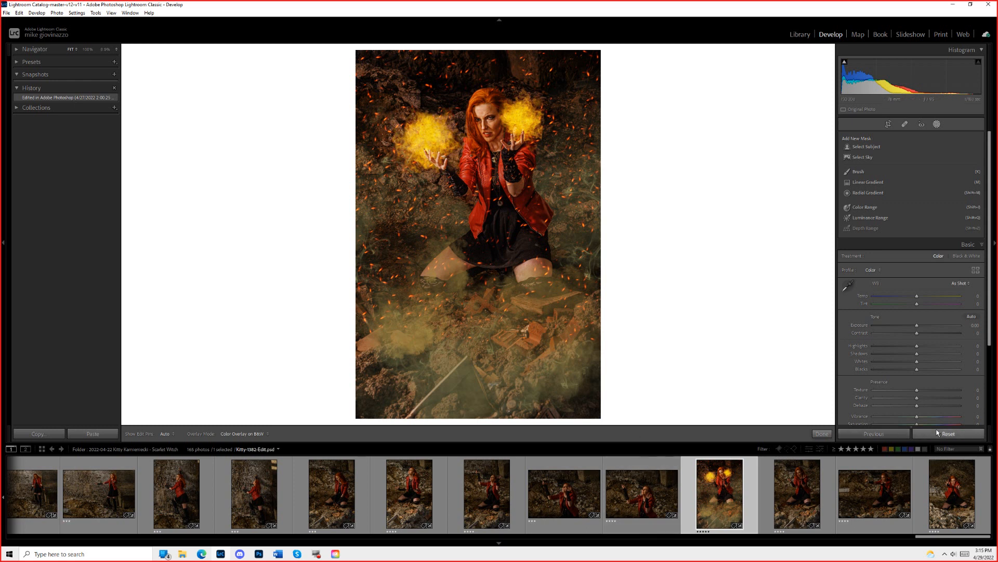
Reset the two-fireball composite's develop settings and undo the last reset.
double_click(949, 432)
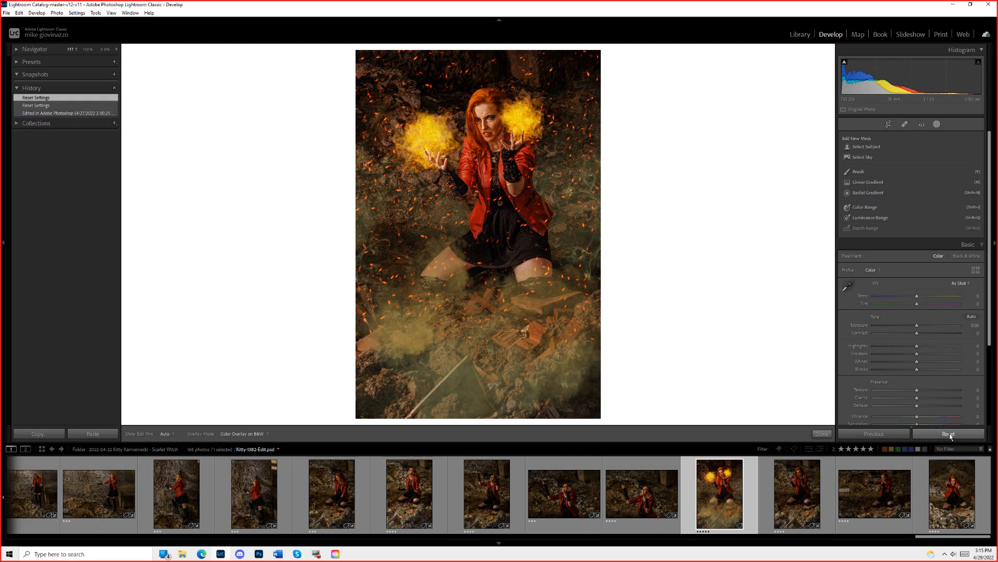
click(952, 435)
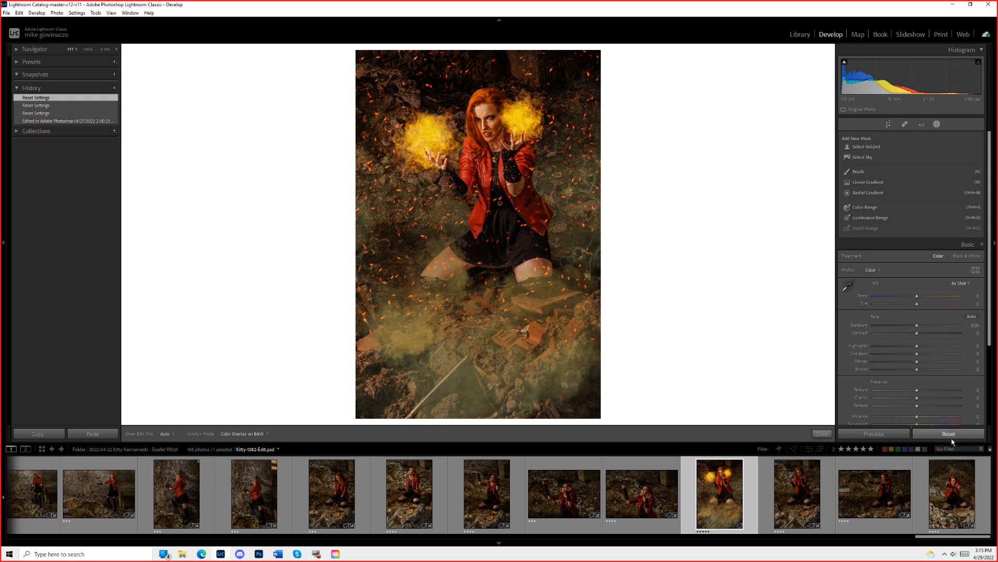
key(ctrl+z)
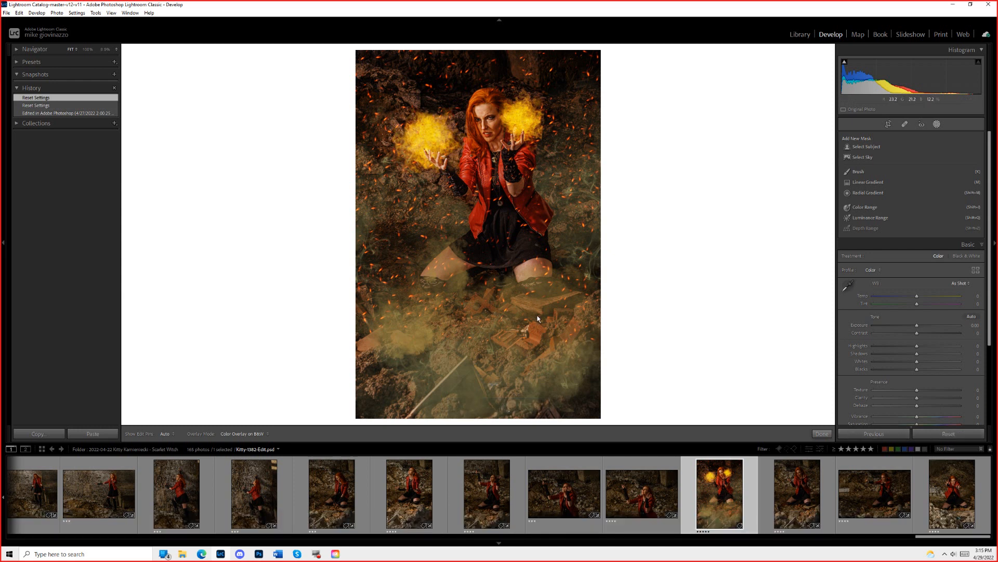
Send the two-fireball composite to Adobe Photoshop 2022 with the Edit Original option.
right_click(721, 492)
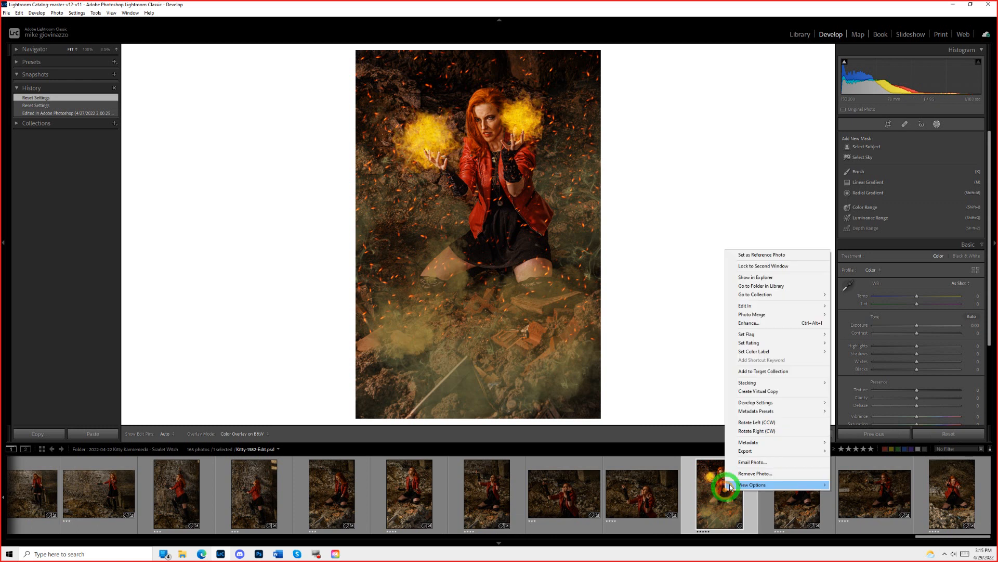
mouse_move(769, 306)
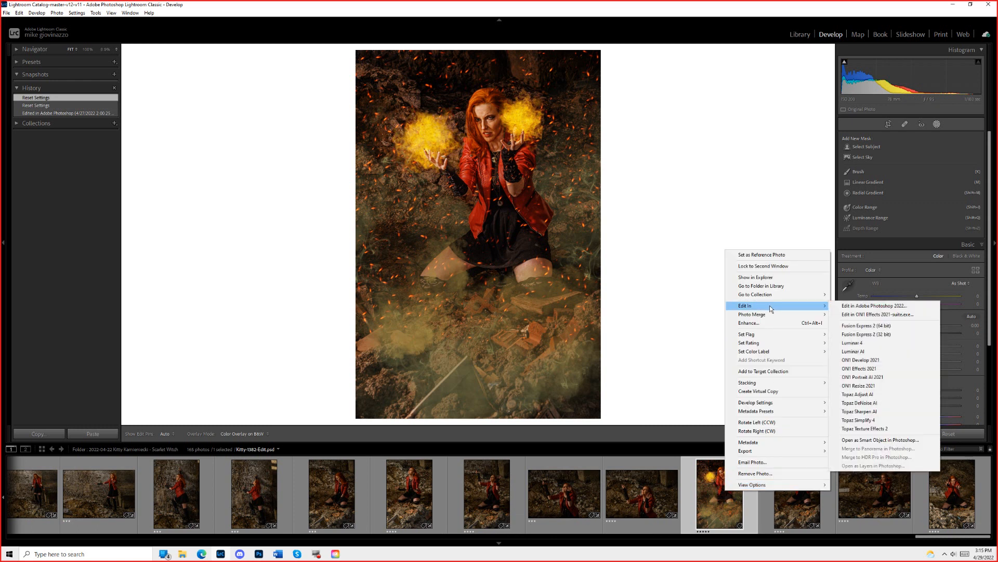
click(863, 306)
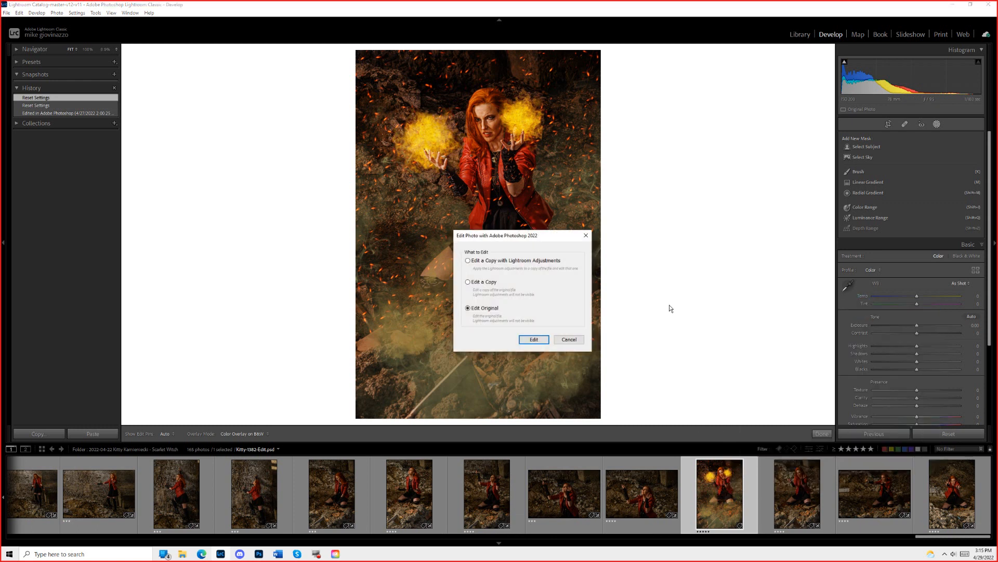
click(534, 339)
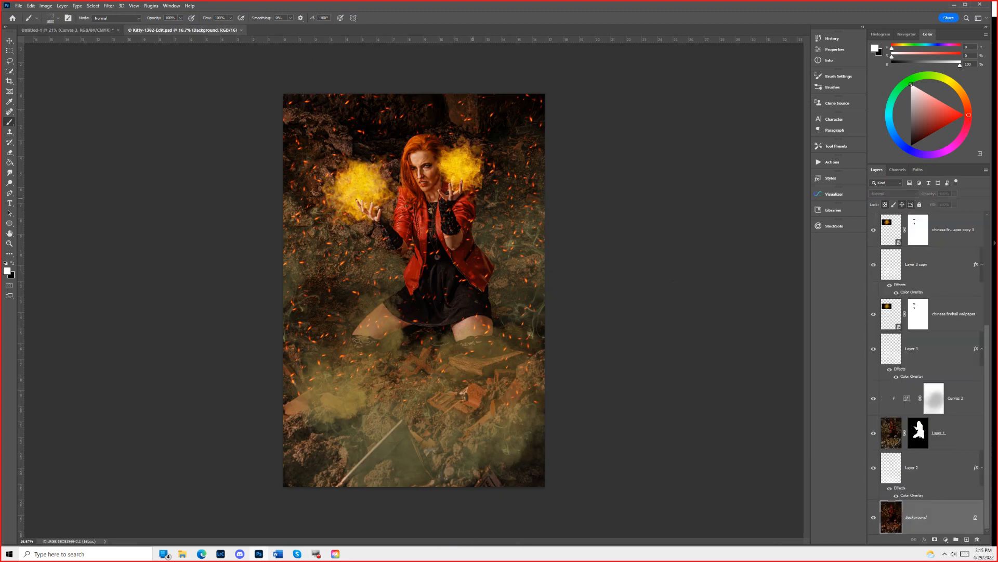
Separate the two open documents, minimize Untitled-1, and dock the two-fireball composite fitted to the screen.
click(58, 20)
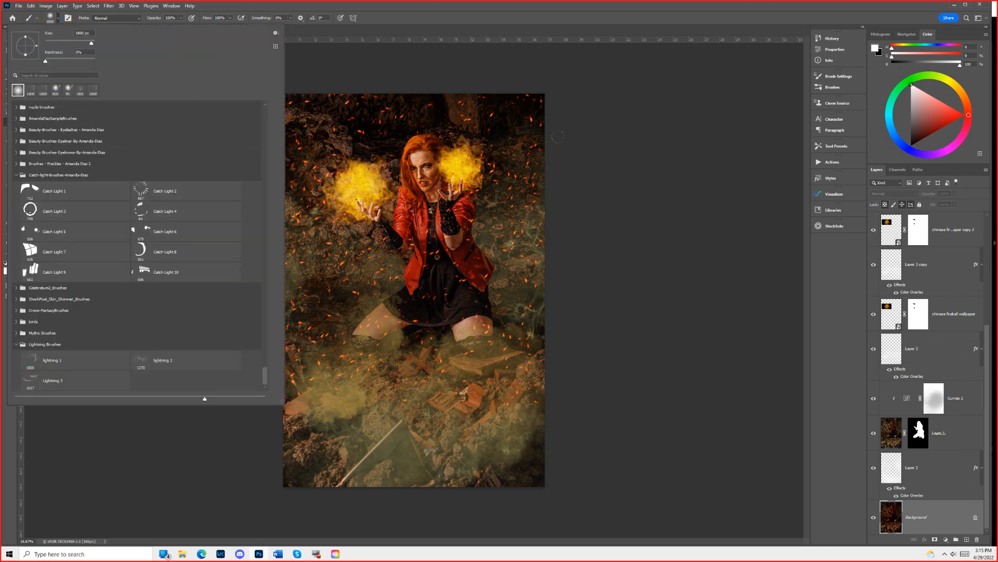
drag(684, 32, 679, 27)
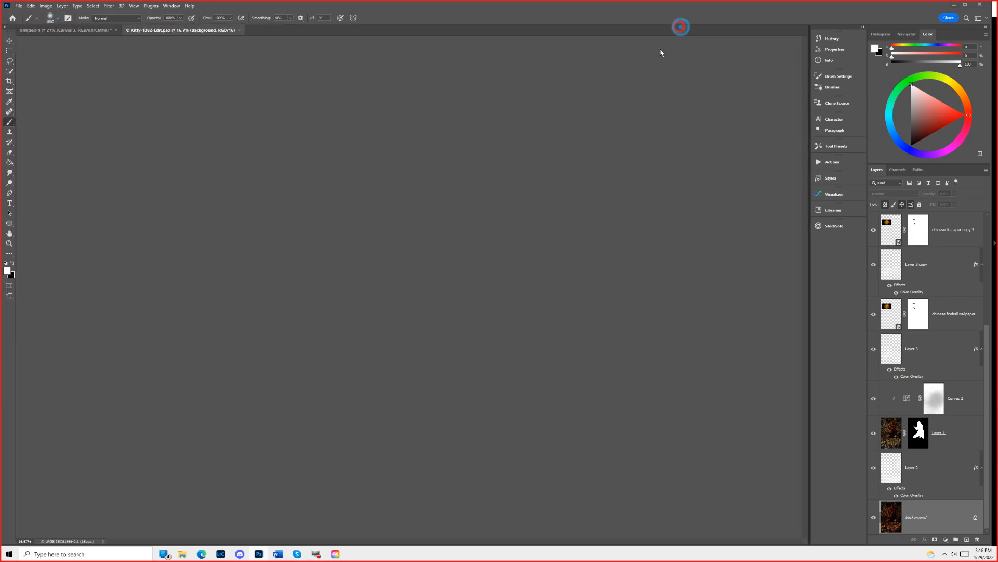
click(193, 30)
drag(205, 31, 401, 15)
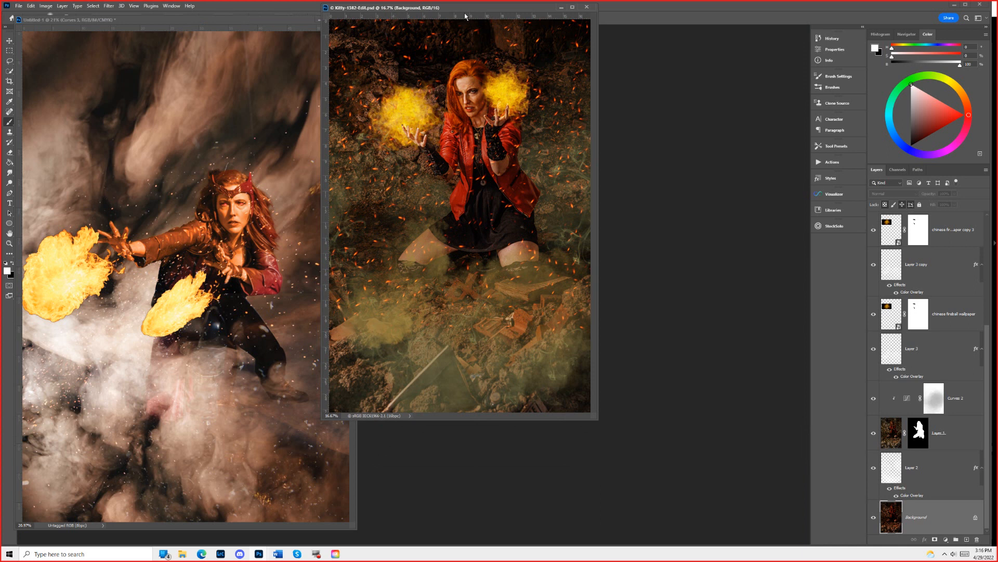
drag(470, 9, 475, 30)
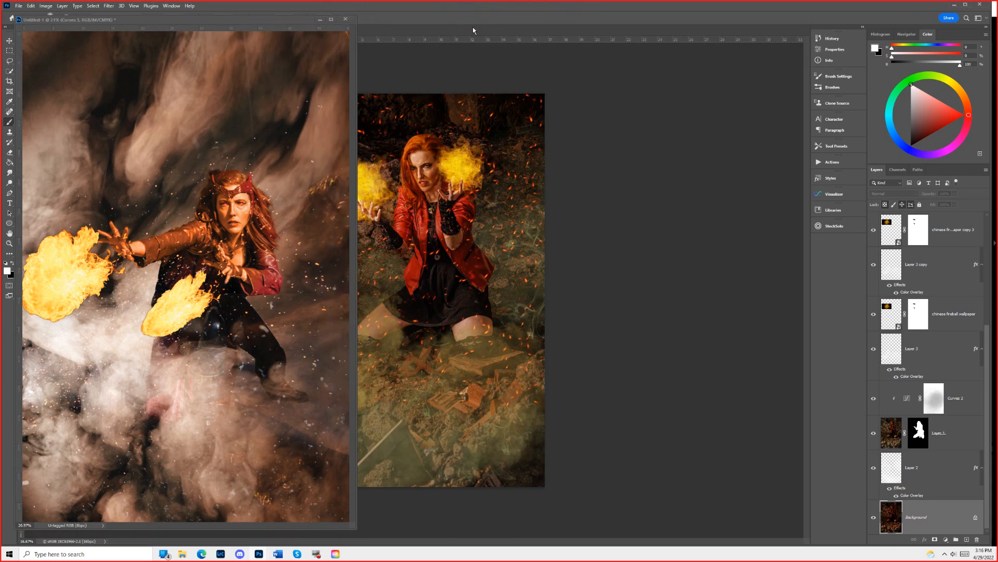
click(320, 19)
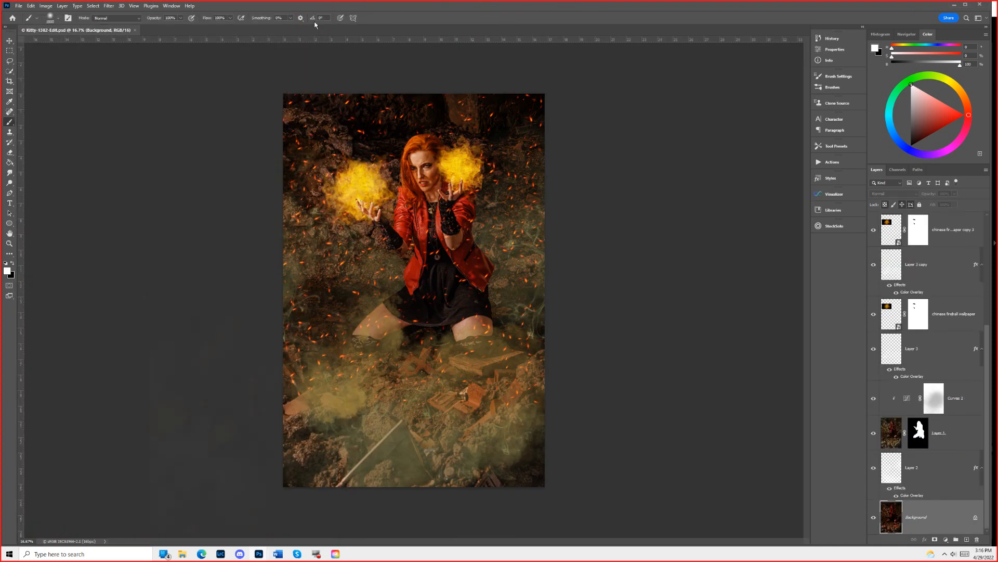
key(ctrl+0)
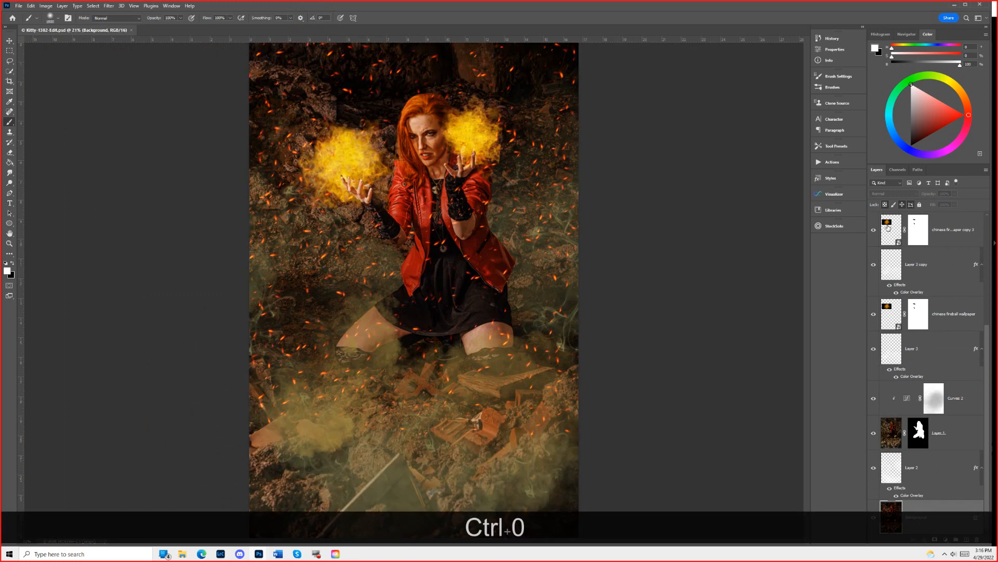
Toggle the chinese fireball wallpaper copy 3 layer off and on, and inspect its layer mask by itself.
click(871, 231)
click(872, 232)
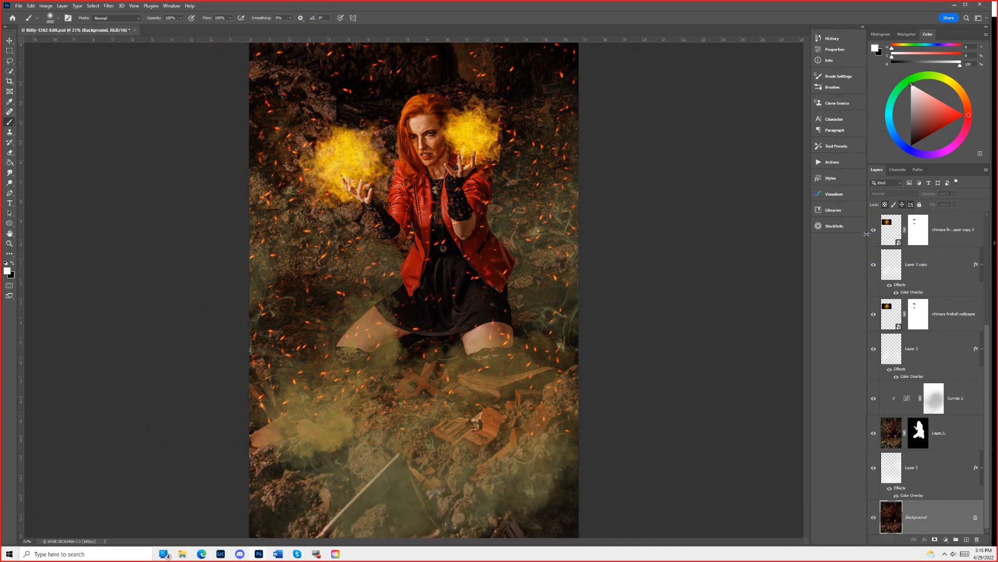
click(916, 229)
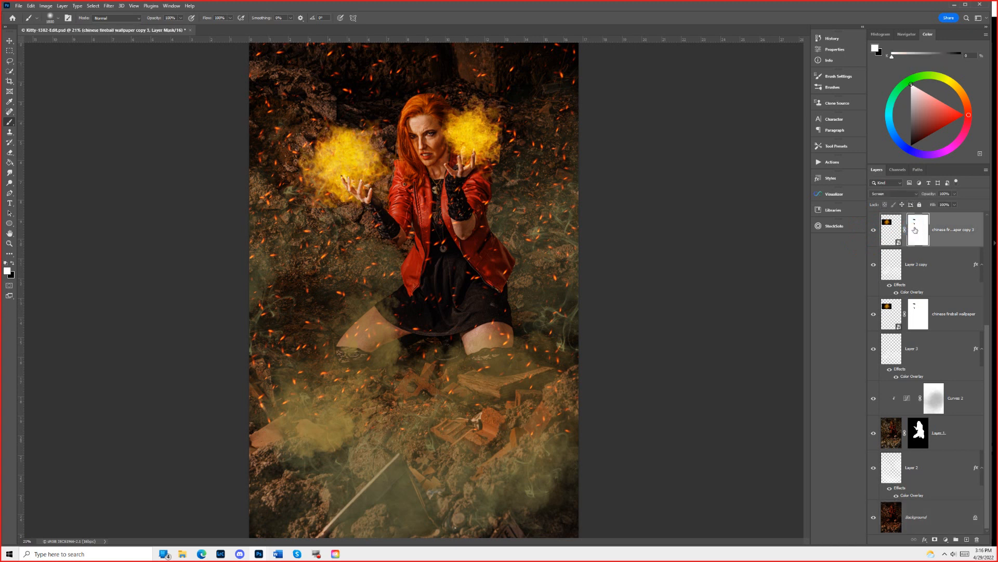
alt+click(918, 231)
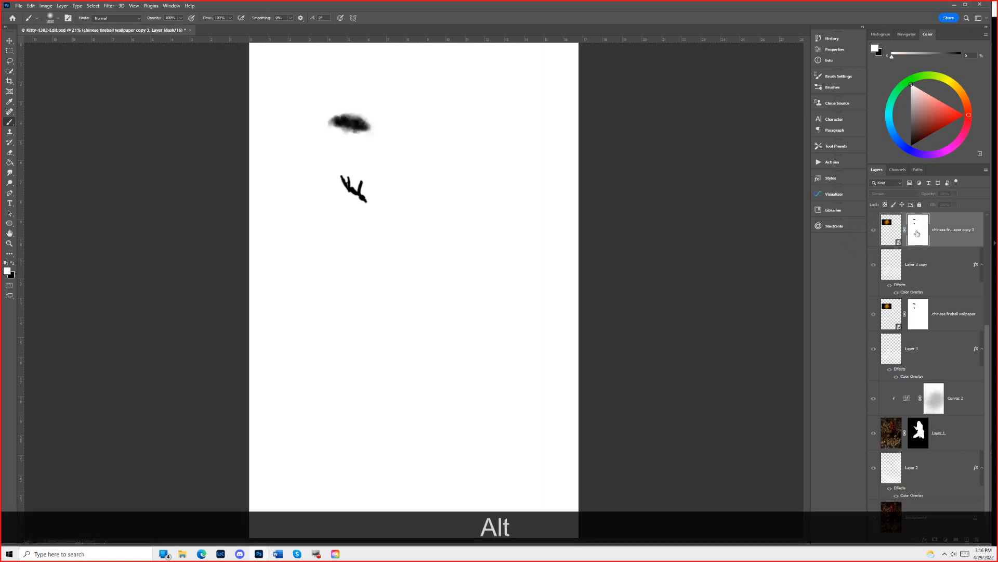
alt+click(919, 234)
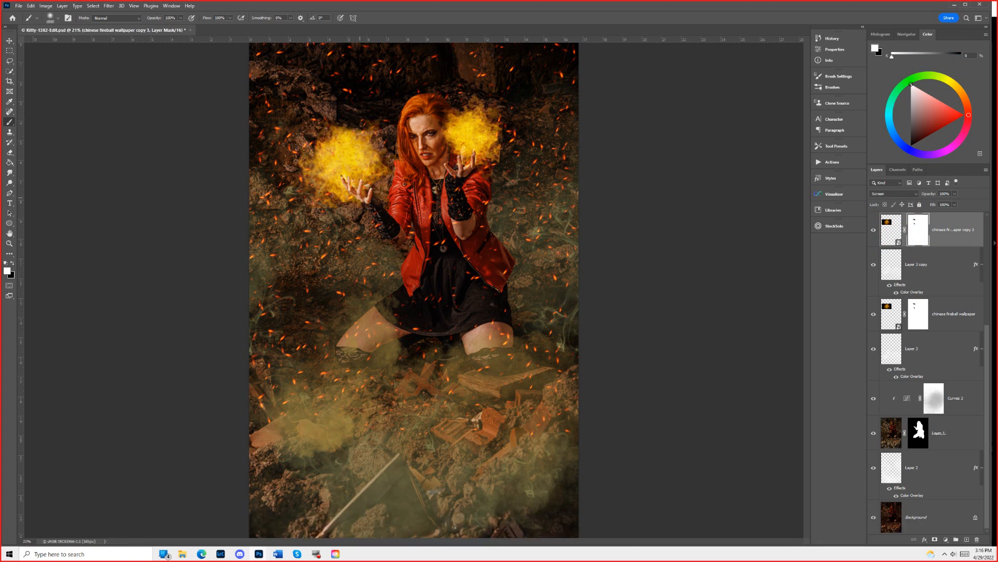
Disable the mask on chinese fireball wallpaper copy 3 and hide Layer 3 copy while examining the hand up close.
shift+click(913, 227)
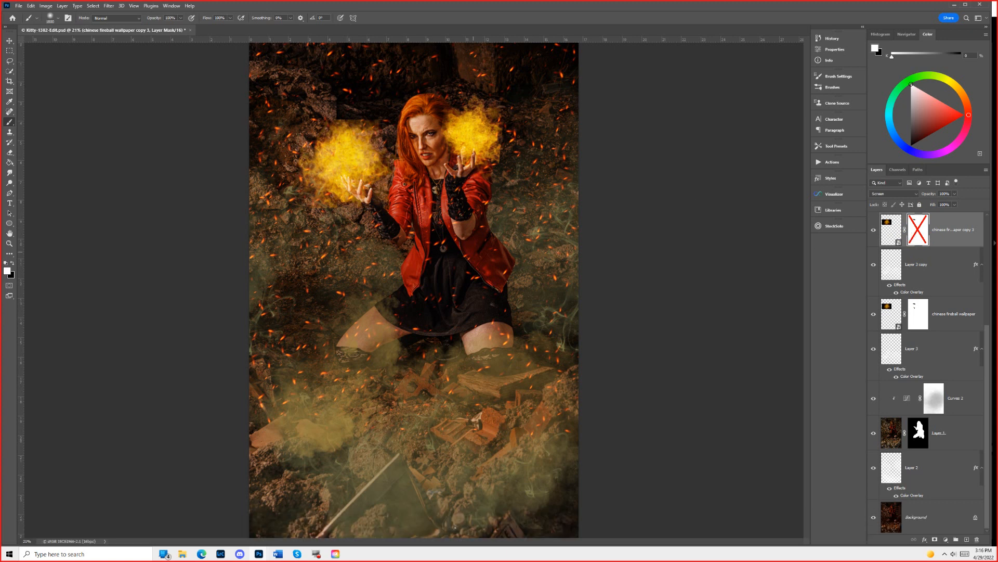
key(z)
mouse_move(357, 190)
mouse_down()
mouse_move(457, 166)
mouse_move(656, 193)
mouse_move(642, 197)
mouse_up()
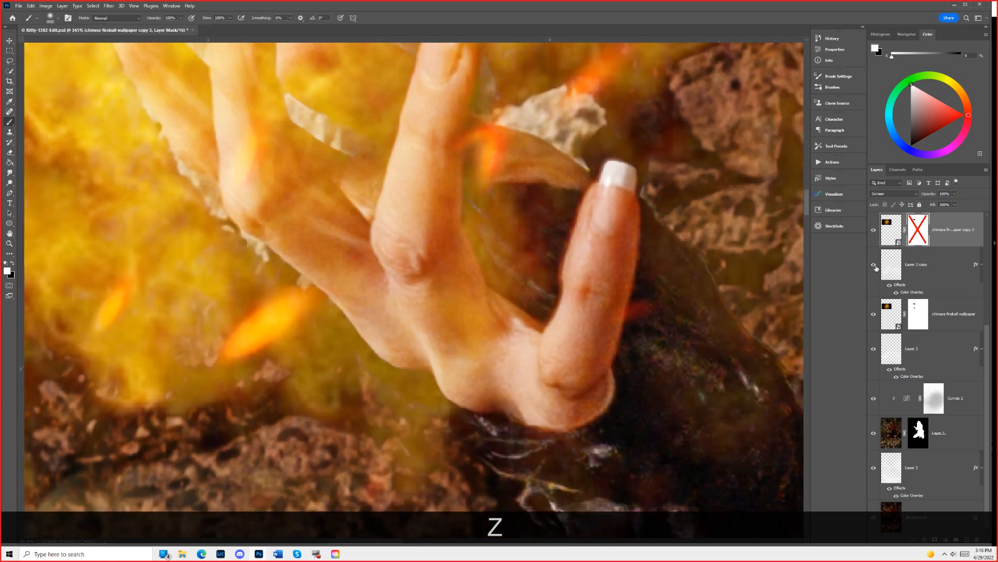
click(873, 265)
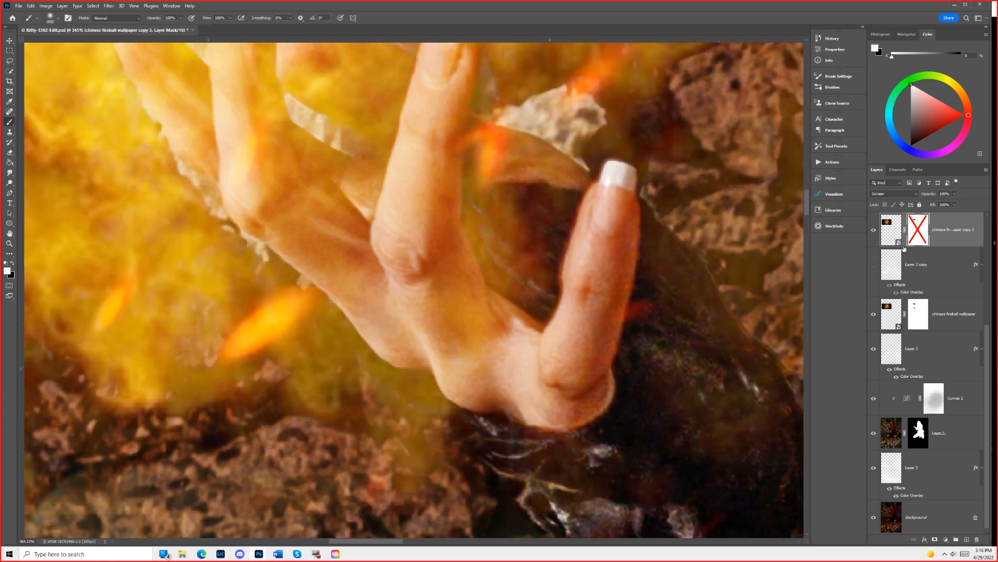
Compare the fingers close up with the chinese fireball wallpaper copy 3 mask on and off, leaving the mask disabled.
shift+click(913, 231)
shift+click(914, 232)
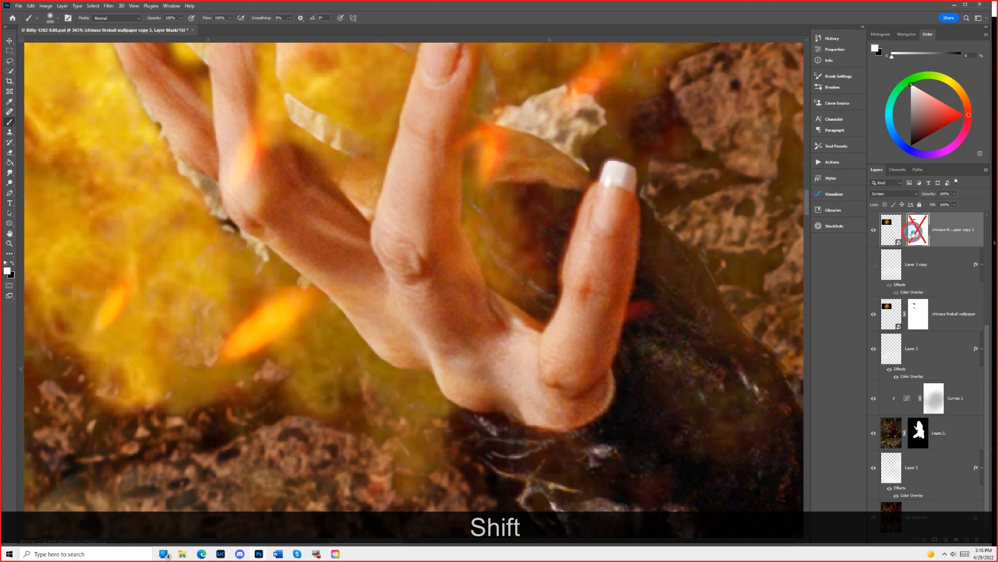
shift+click(914, 233)
shift+click(914, 233)
shift+click(916, 235)
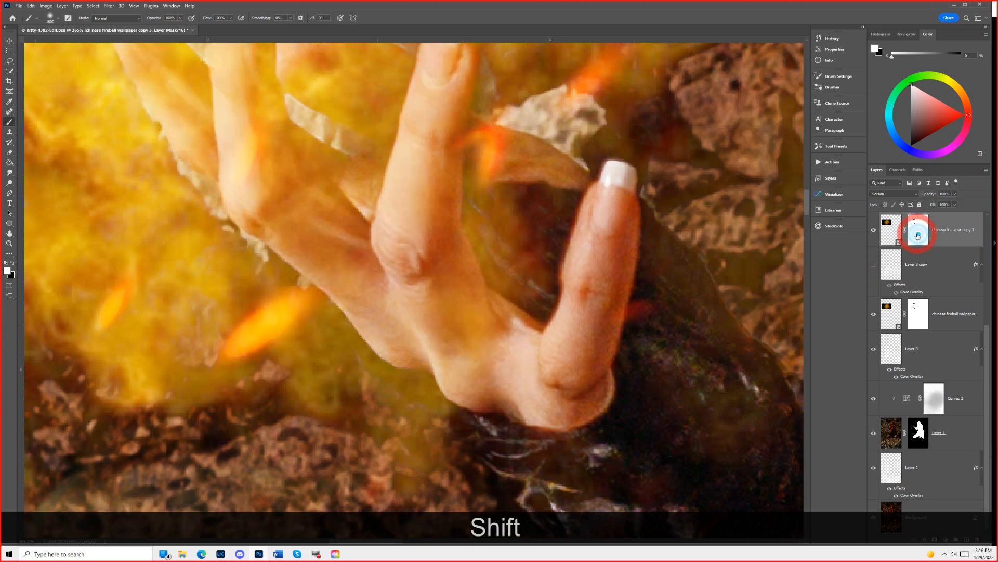
shift+click(917, 235)
shift+click(921, 236)
shift+click(923, 237)
shift+click(922, 236)
shift+click(921, 235)
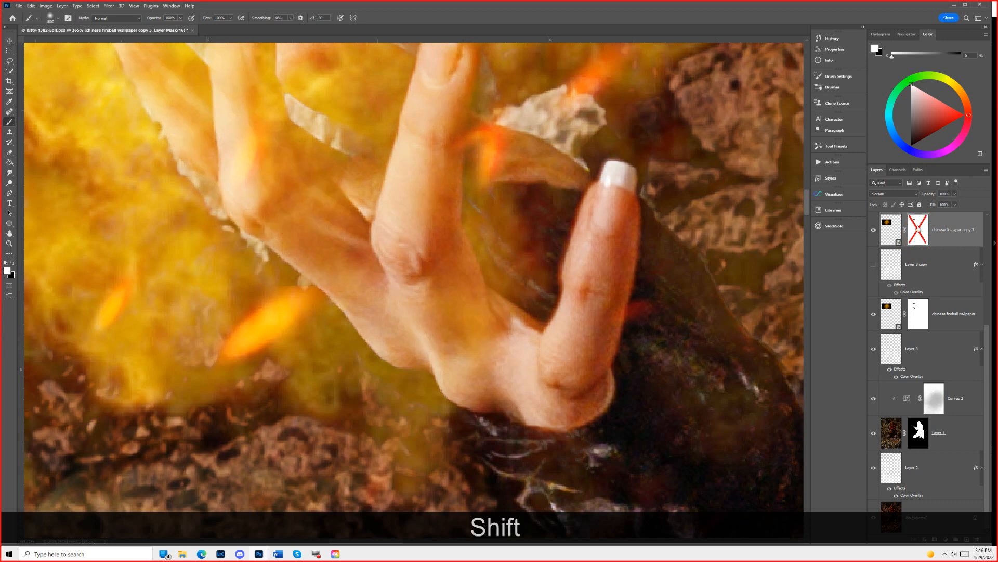
Compare the whole fireball and hand with the chinese fireball wallpaper copy 3 mask on and off, leaving it disabled.
key(z)
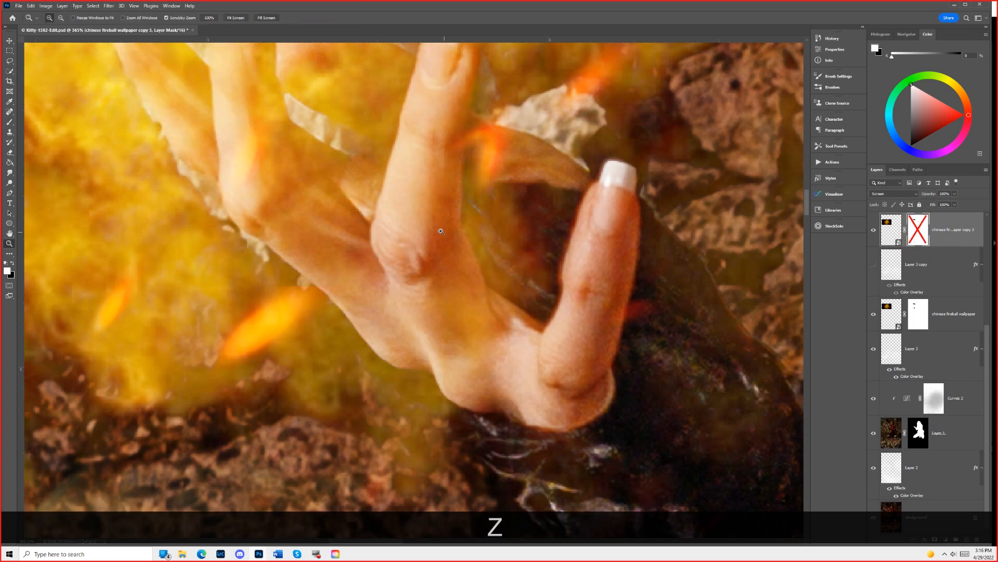
key(ctrl+minus)
key(ctrl+minus)
key(ctrl+minus)
key(ctrl+minus)
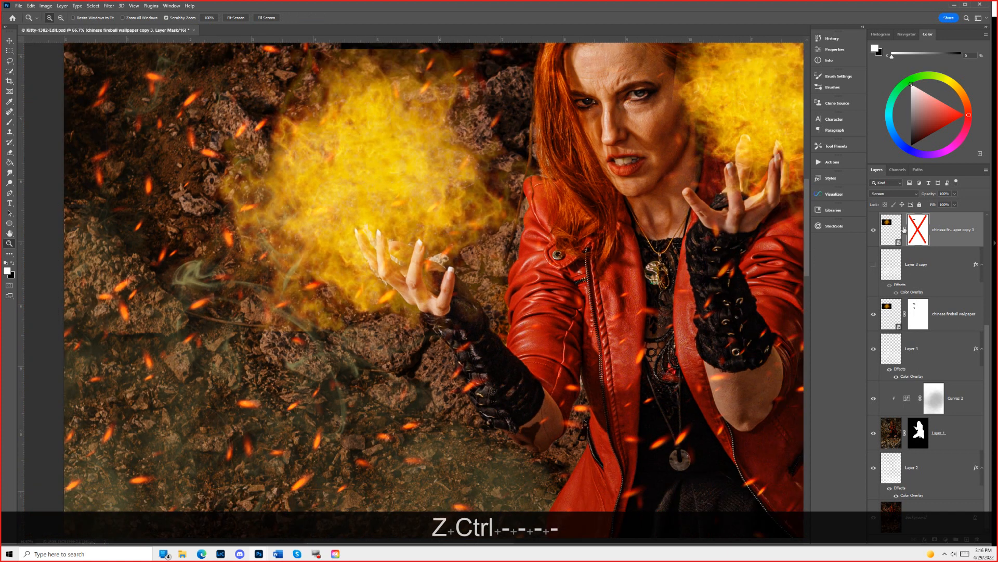
shift+click(919, 235)
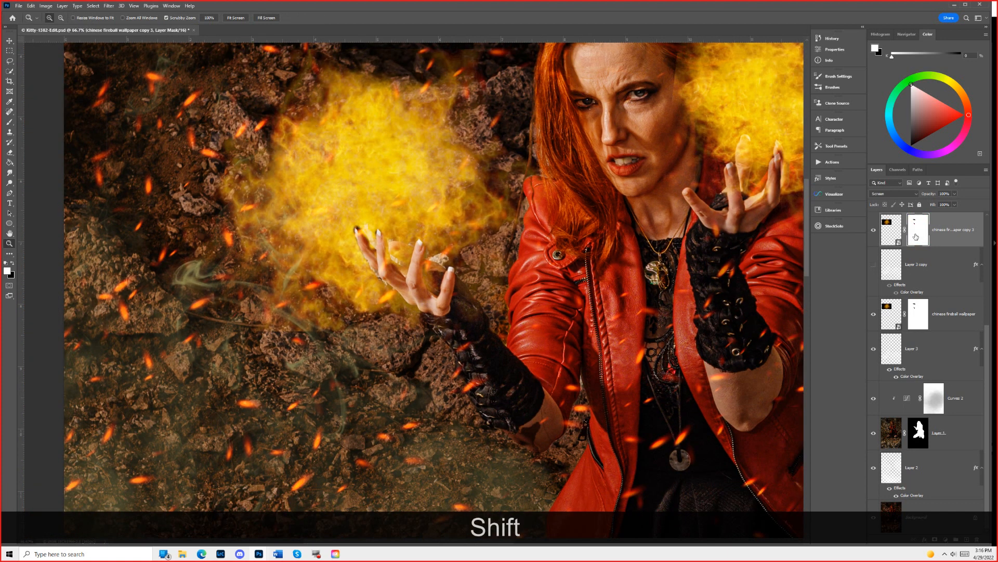
shift+click(916, 237)
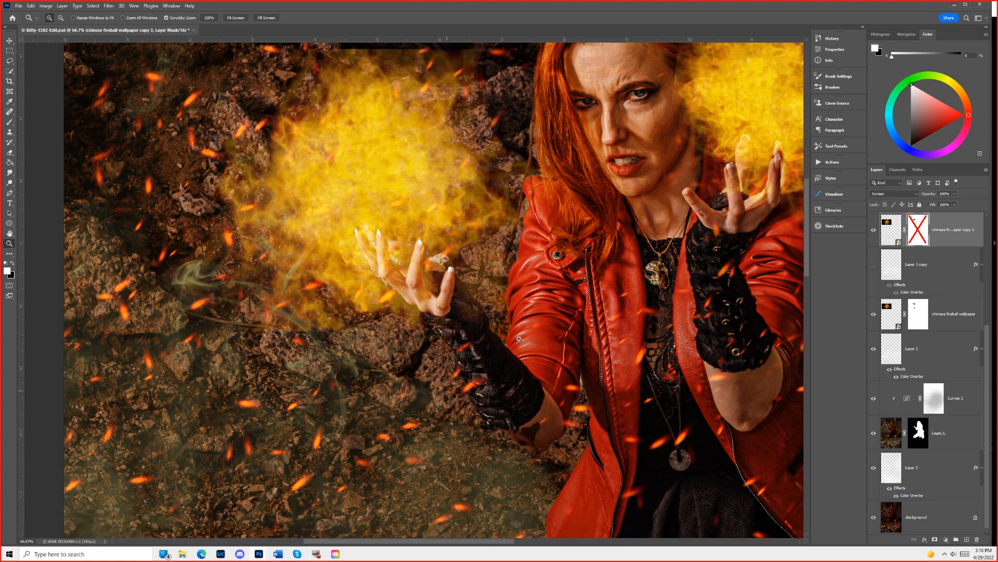
Compare the fireball and hand with the chinese fireball wallpaper and copy 3 masks toggled, leaving only copy 3's mask disabled.
shift+click(917, 233)
shift+click(917, 233)
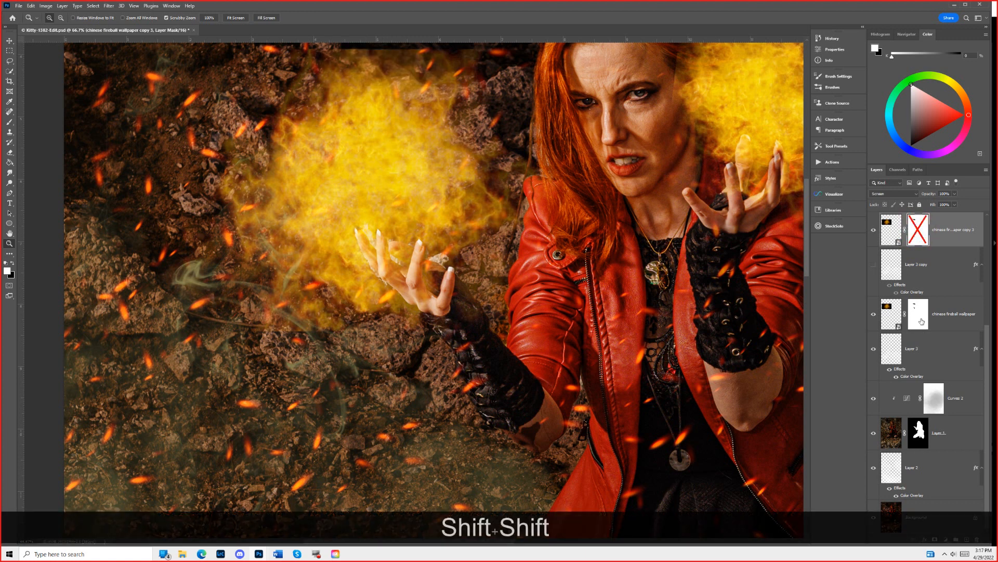
shift+click(917, 321)
click(918, 319)
shift+click(917, 317)
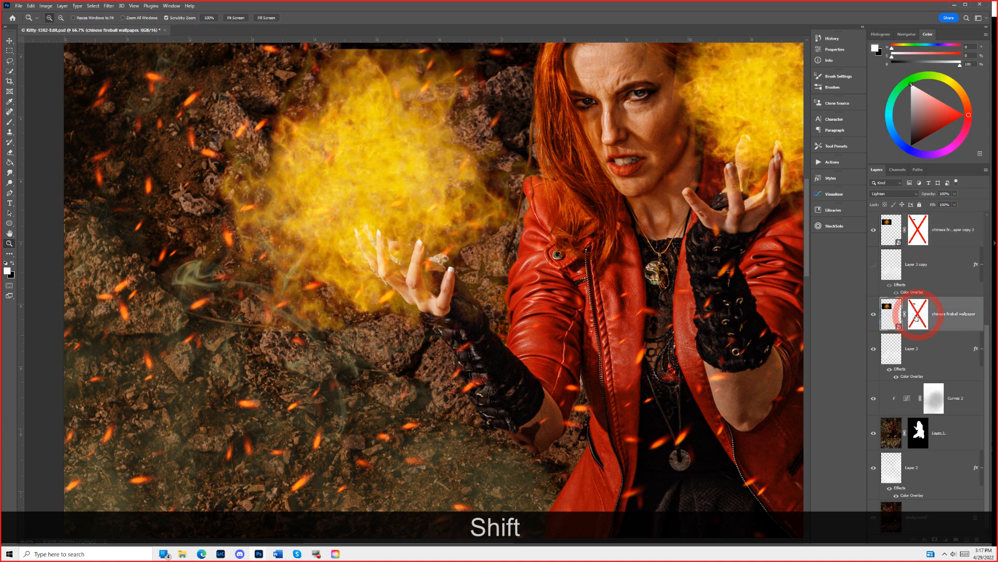
shift+click(915, 317)
shift+click(913, 319)
shift+click(913, 318)
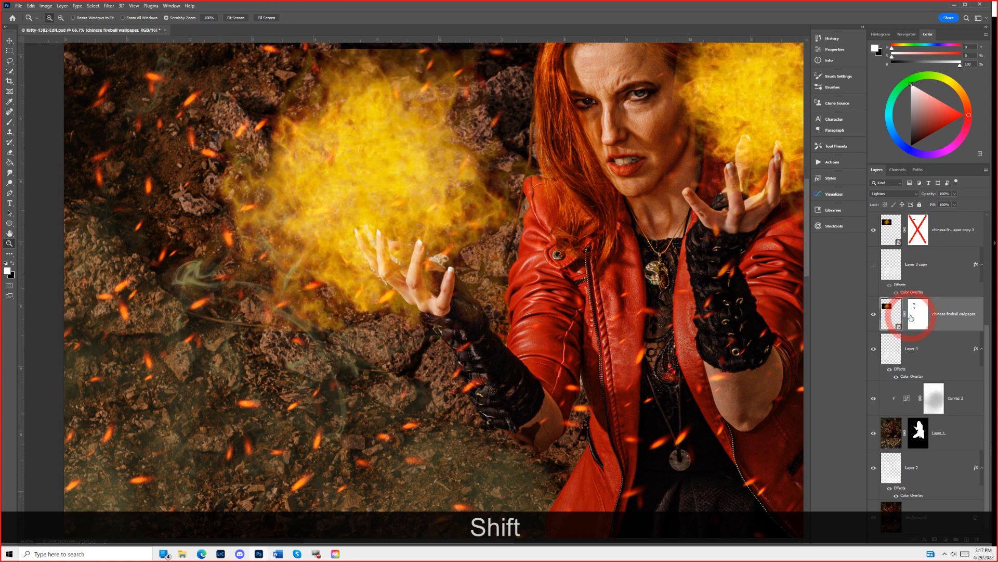
shift+click(917, 228)
shift+click(917, 228)
shift+click(917, 230)
shift+click(918, 229)
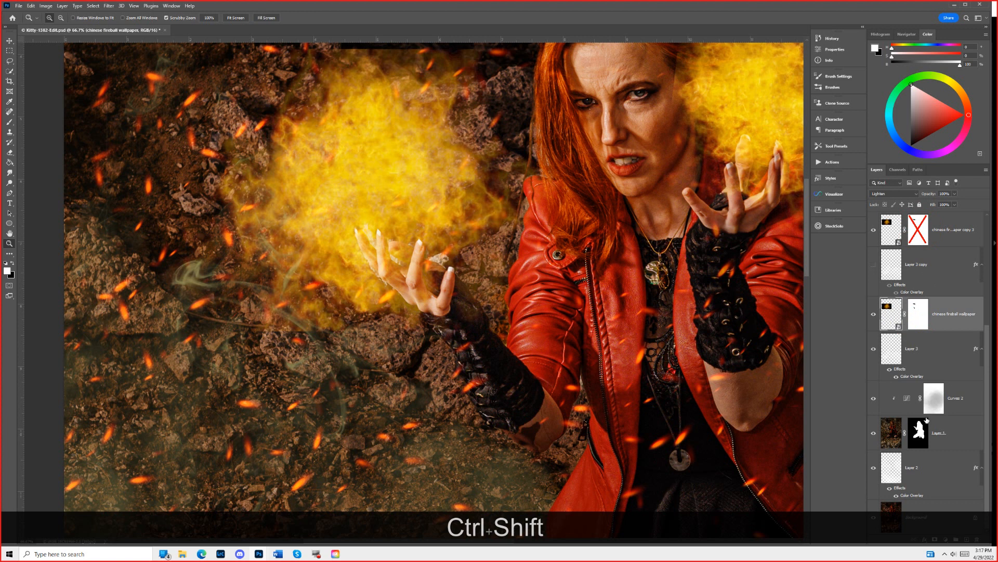
Toggle chinese fireball wallpaper copy 2 and chinese fireball wallpaper copy off and on, and select each one's layer mask.
drag(988, 342, 964, 248)
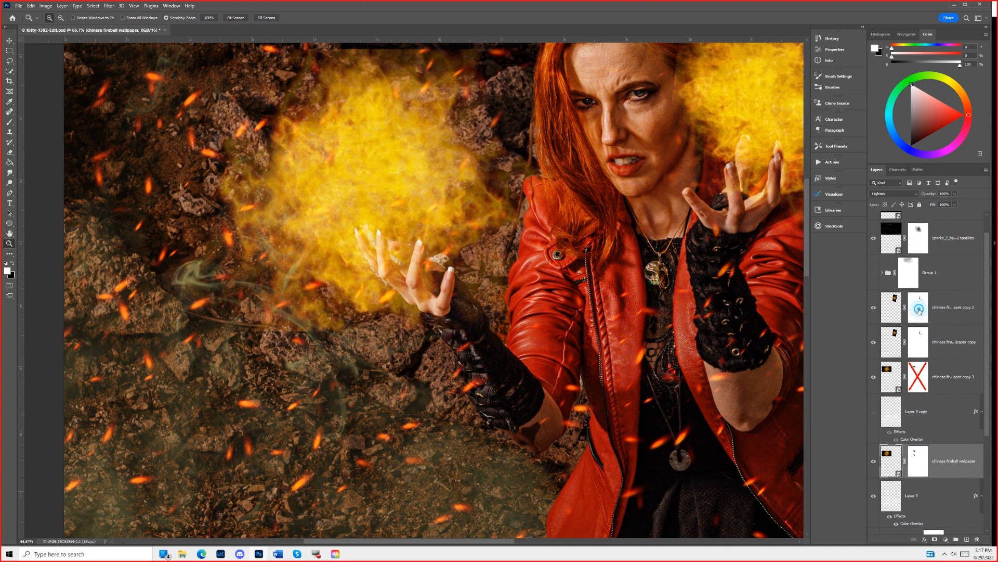
click(919, 310)
click(874, 309)
click(873, 309)
click(876, 344)
click(874, 343)
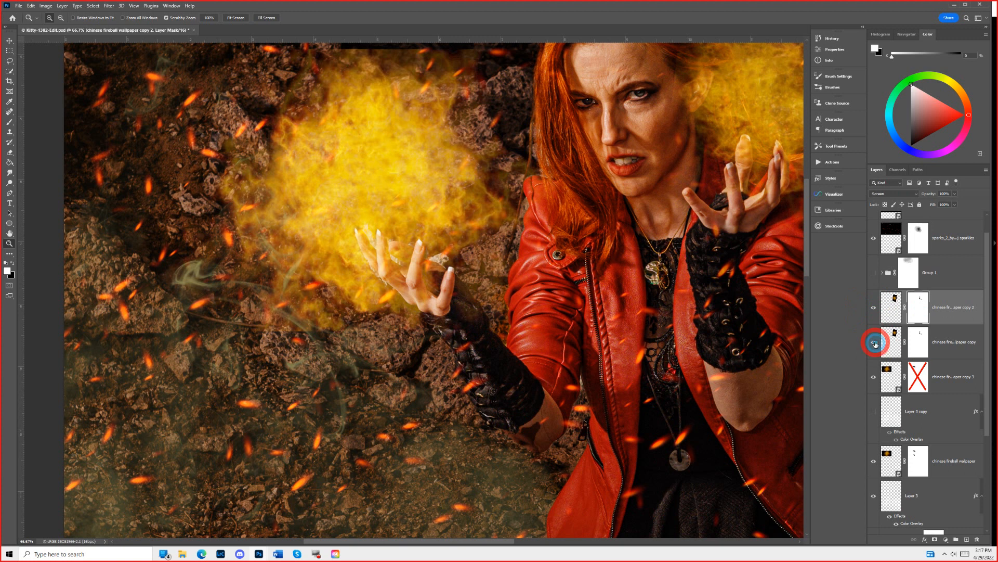
click(913, 340)
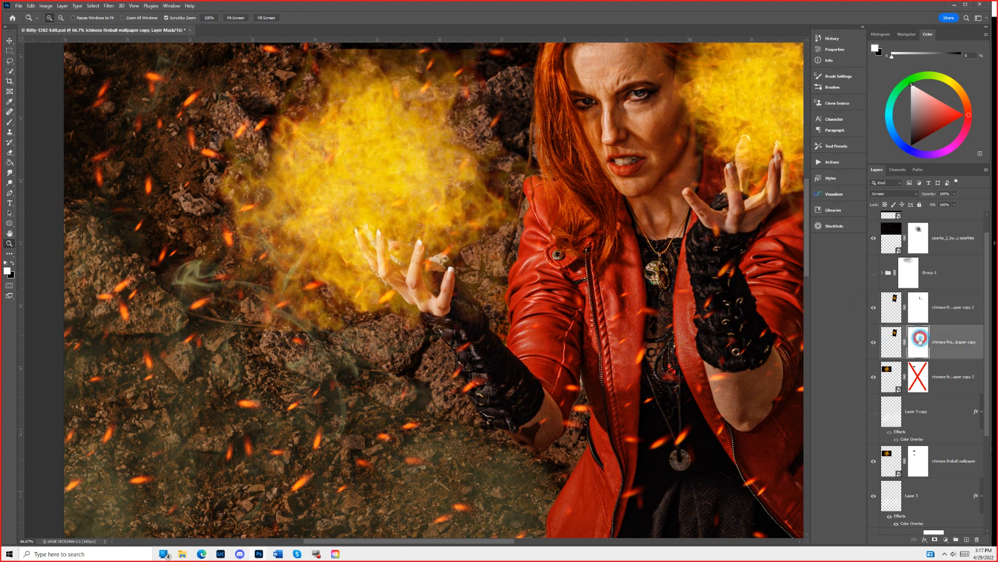
key(space)
drag(746, 264, 624, 311)
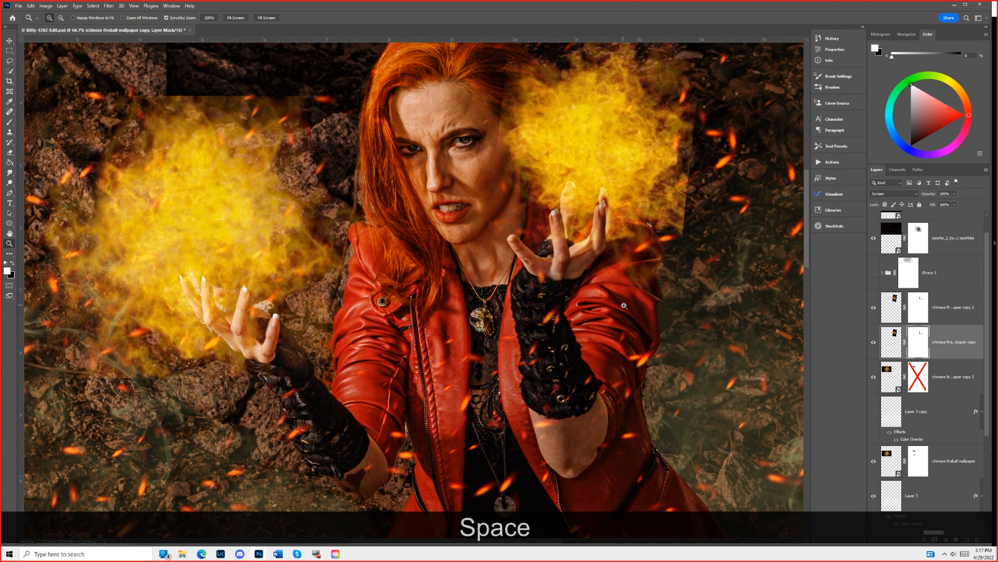
With both fireballs in view, check what chinese fireball wallpaper copy 2 and the copy below it each add by hiding and showing them.
click(895, 307)
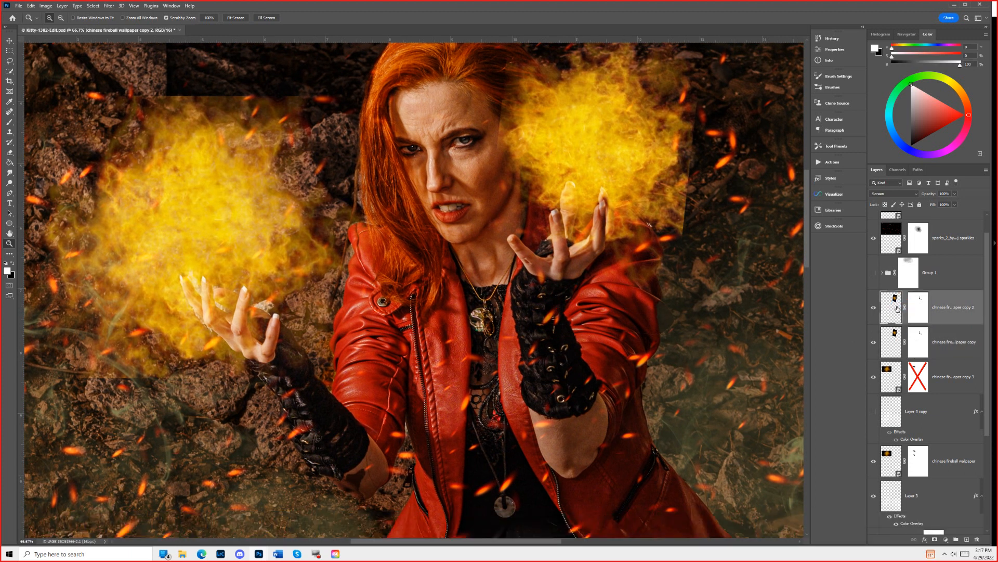
click(874, 308)
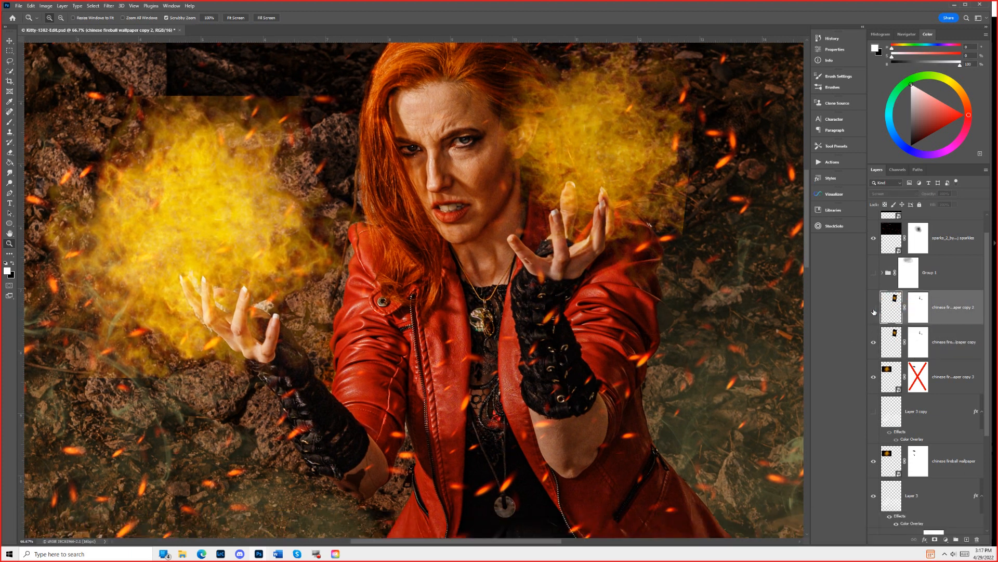
click(874, 308)
click(873, 344)
click(872, 346)
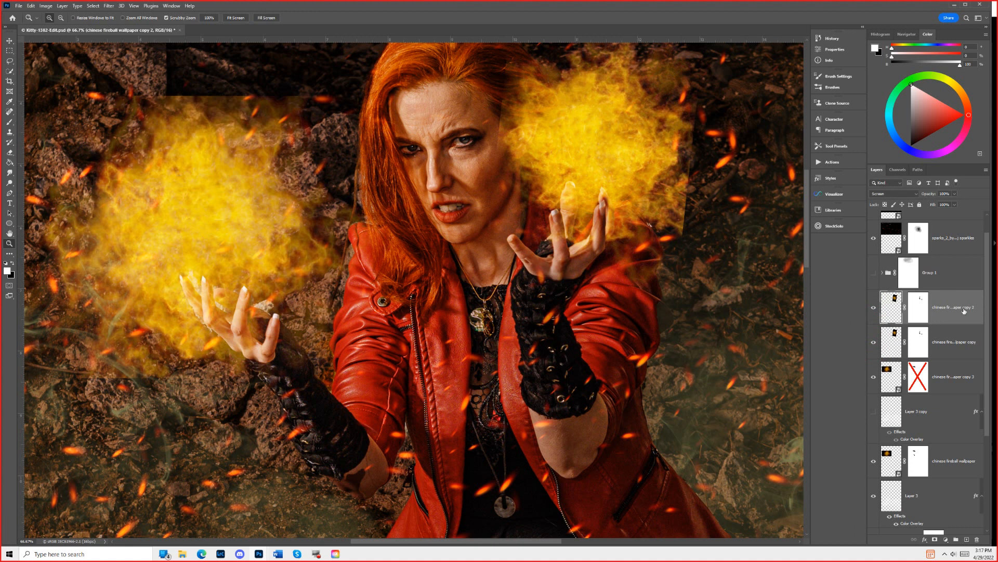
scroll(952, 305, up, 1)
scroll(962, 291, down, 3)
scroll(962, 291, up, 3)
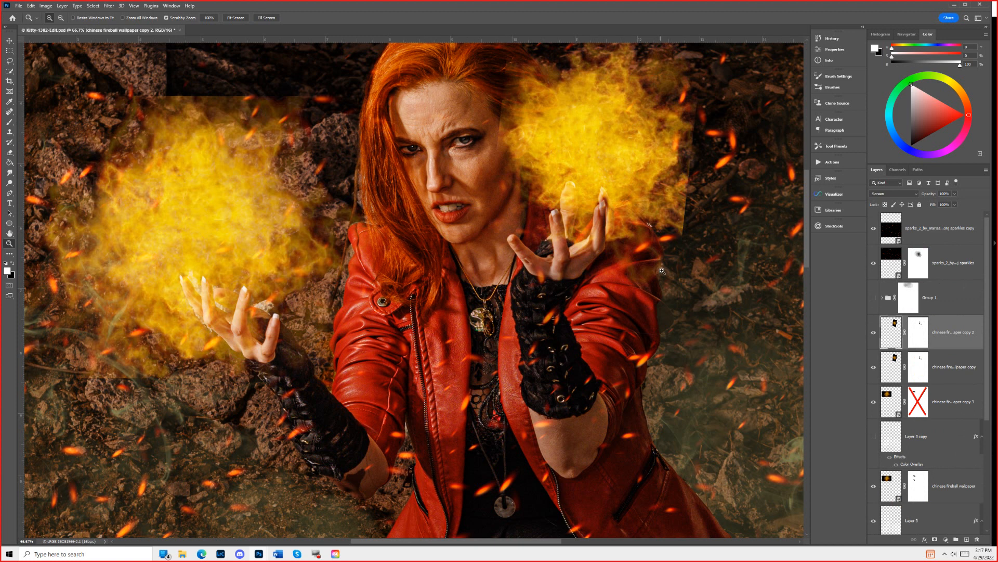
Paint black on the chinese fireball wallpaper copy 2 mask along the outer edge of the fireball using a soft 125 px brush.
click(920, 336)
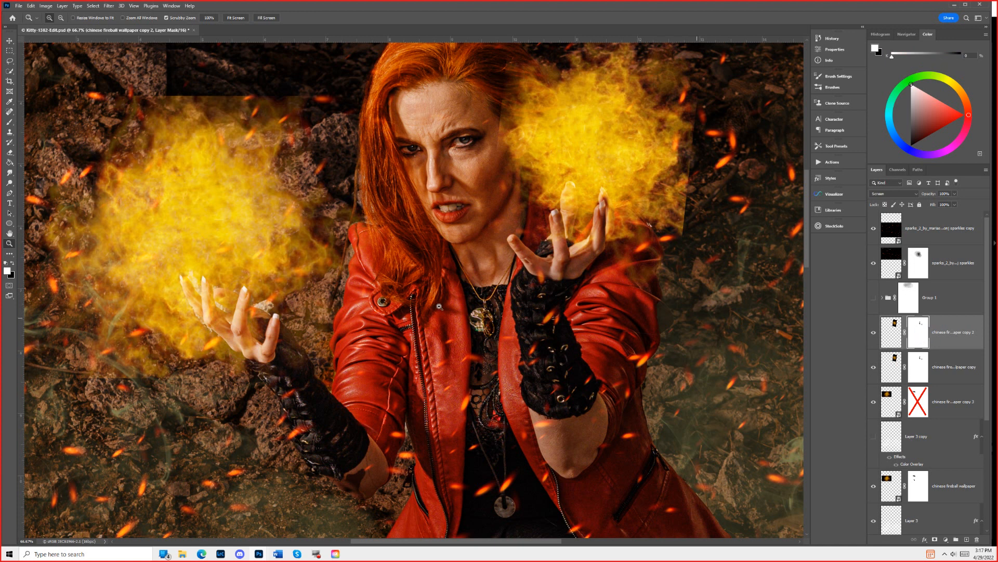
click(13, 265)
click(9, 121)
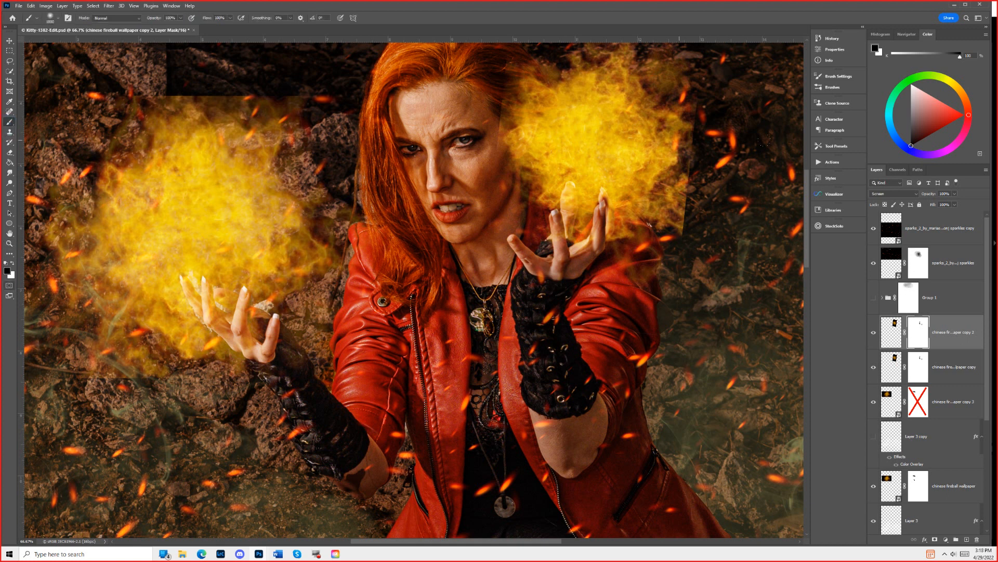
key(bracketleft)
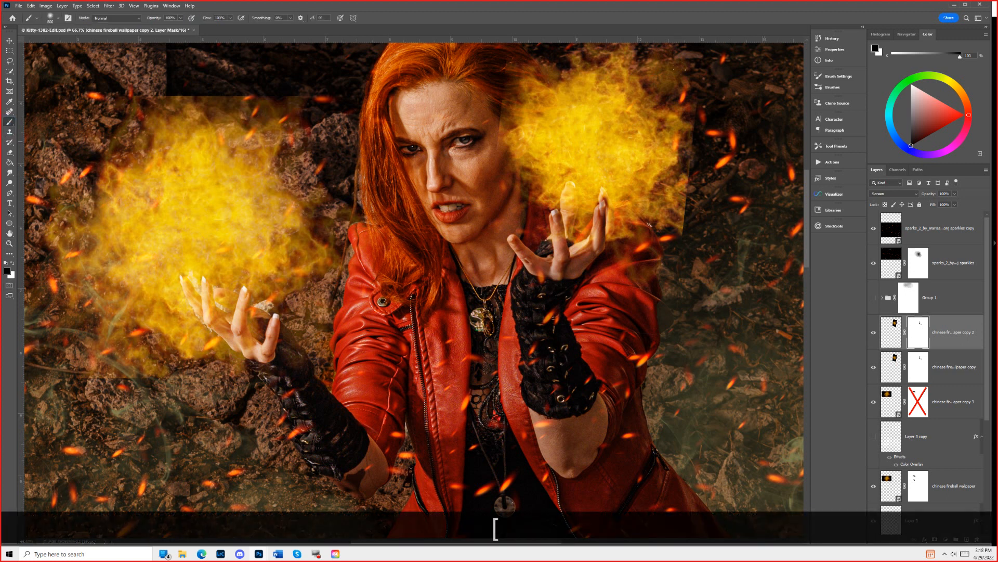
key(bracketleft)
key(bracketleft)
key(bracketleft)
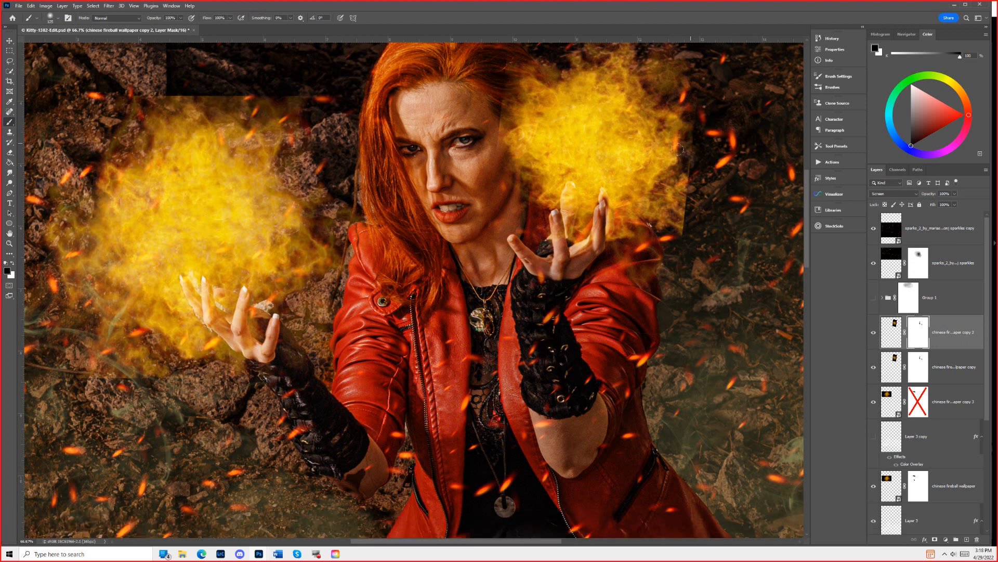
drag(683, 162, 695, 152)
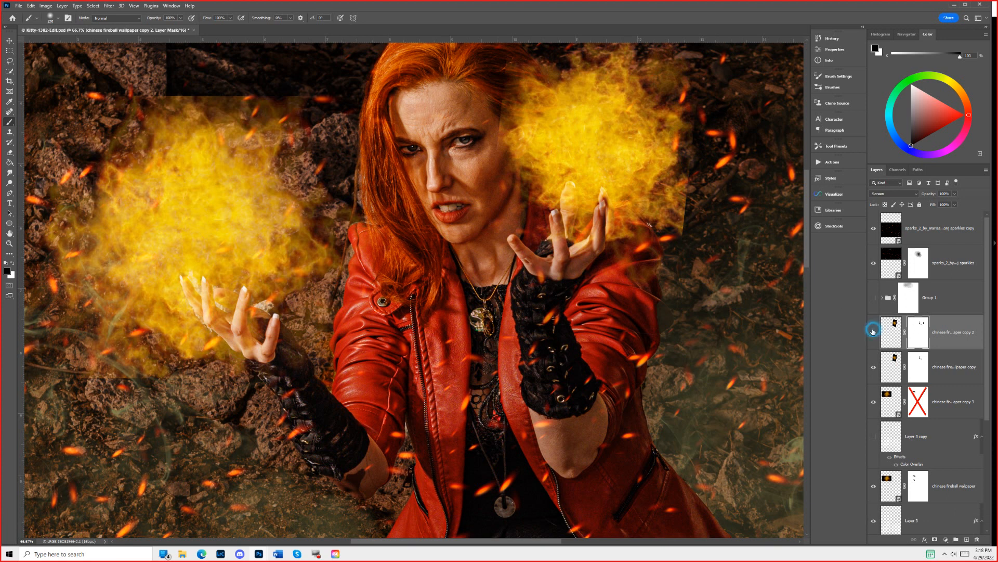
Toggle chinese fireball wallpaper copy 2 to check the edge, and group it with chinese fireball wallpaper copy.
click(874, 332)
click(873, 334)
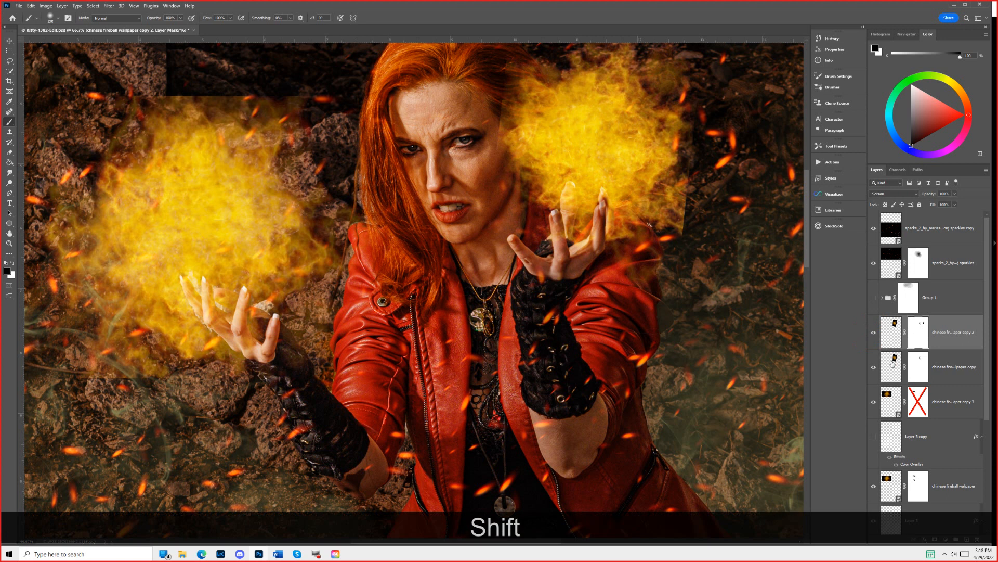
shift+click(895, 356)
click(873, 333)
click(873, 334)
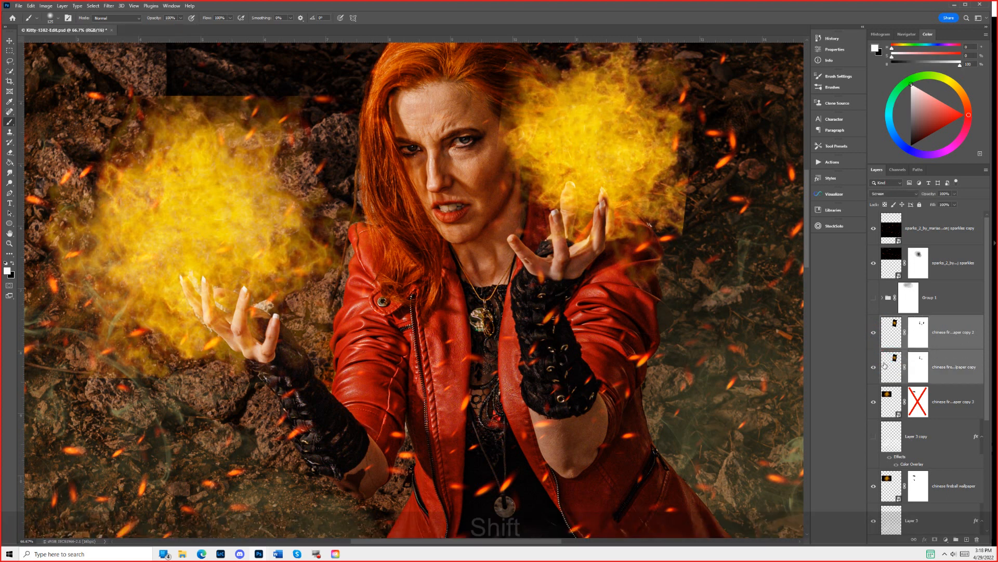
key(shift)
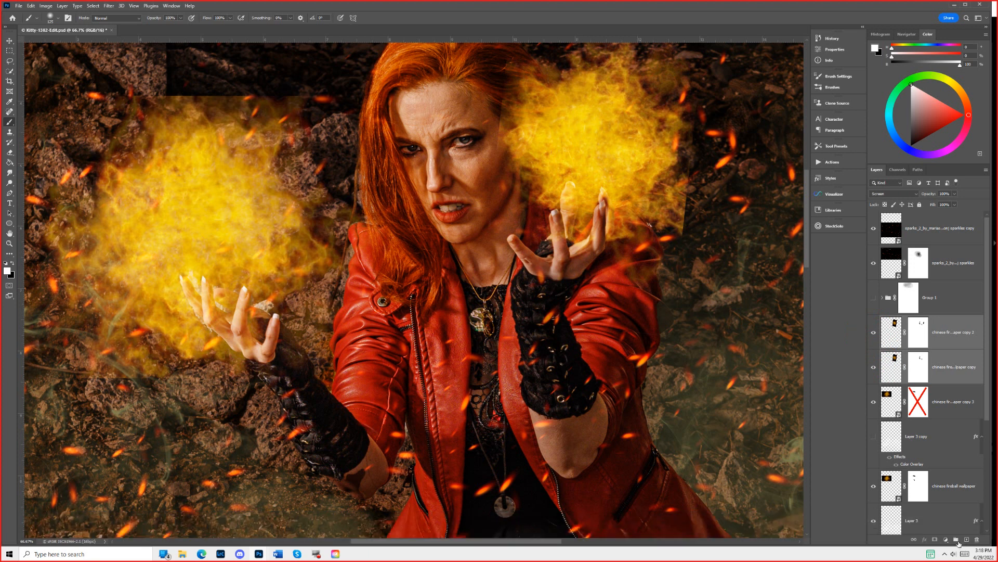
click(956, 539)
Toggle the new group, add a layer mask to it, and paint black along both sides of its fireball.
click(874, 320)
click(874, 322)
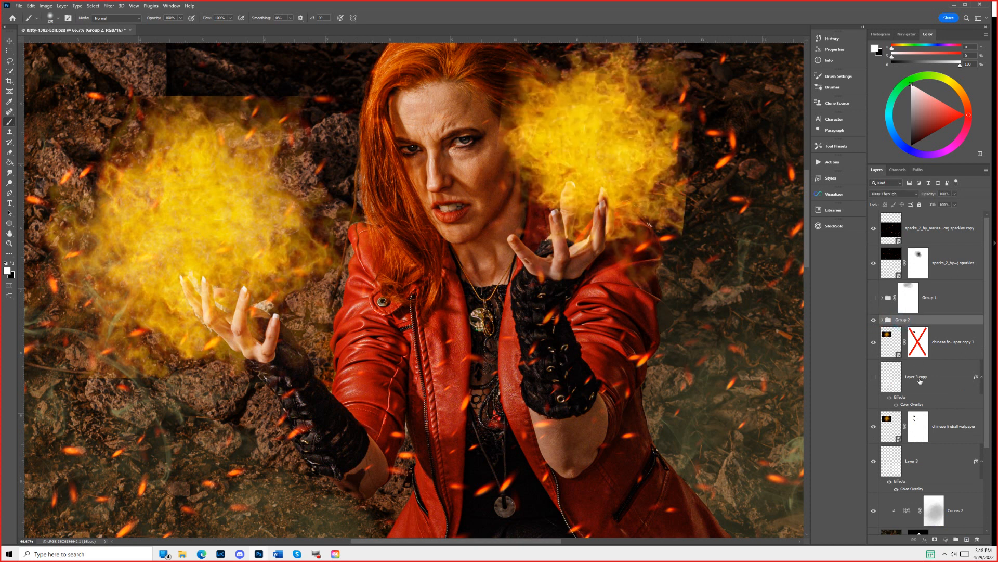
click(935, 539)
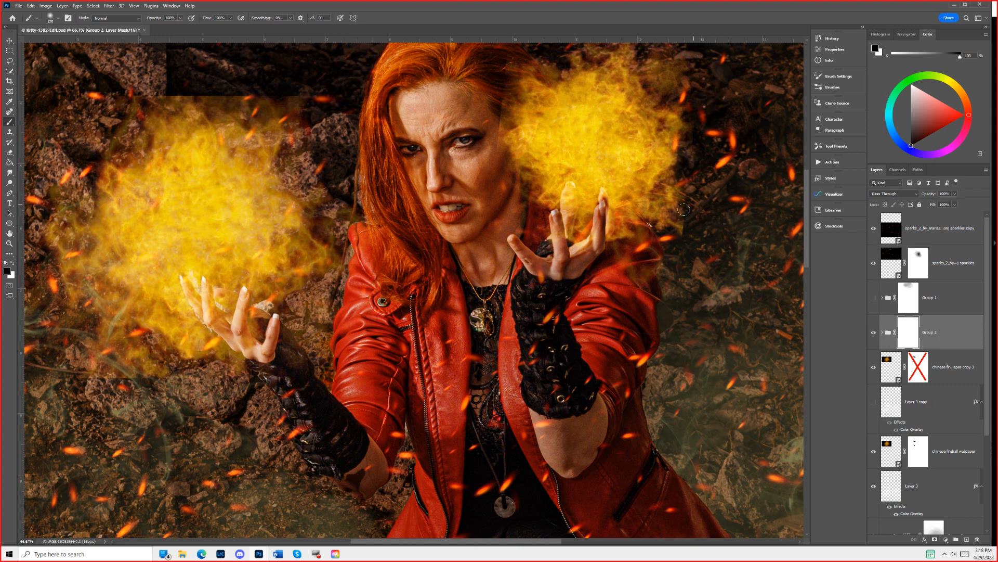
drag(502, 64, 492, 145)
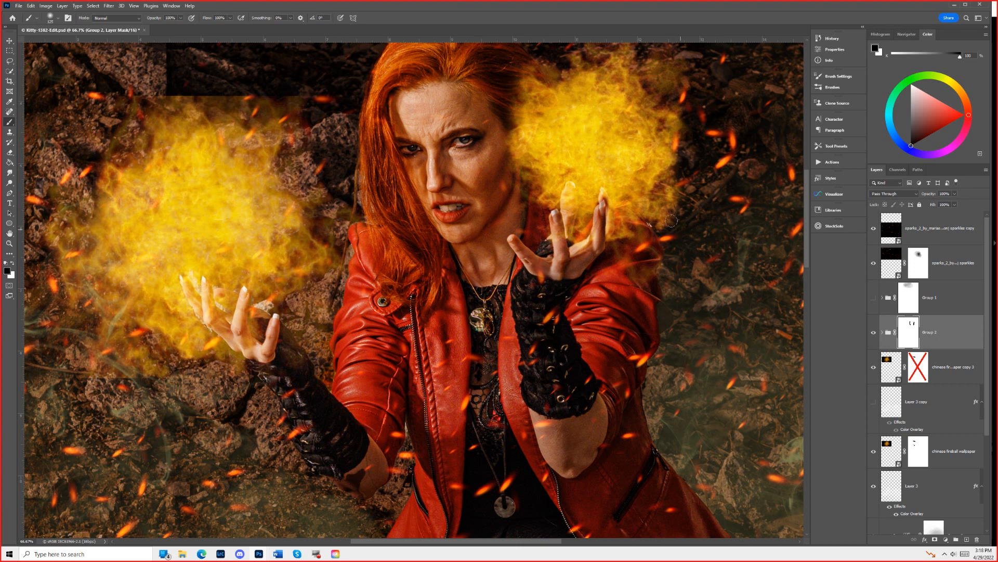
Search the brush presets for smoke and choose the smoke-fog-26 brush.
click(58, 19)
click(45, 75)
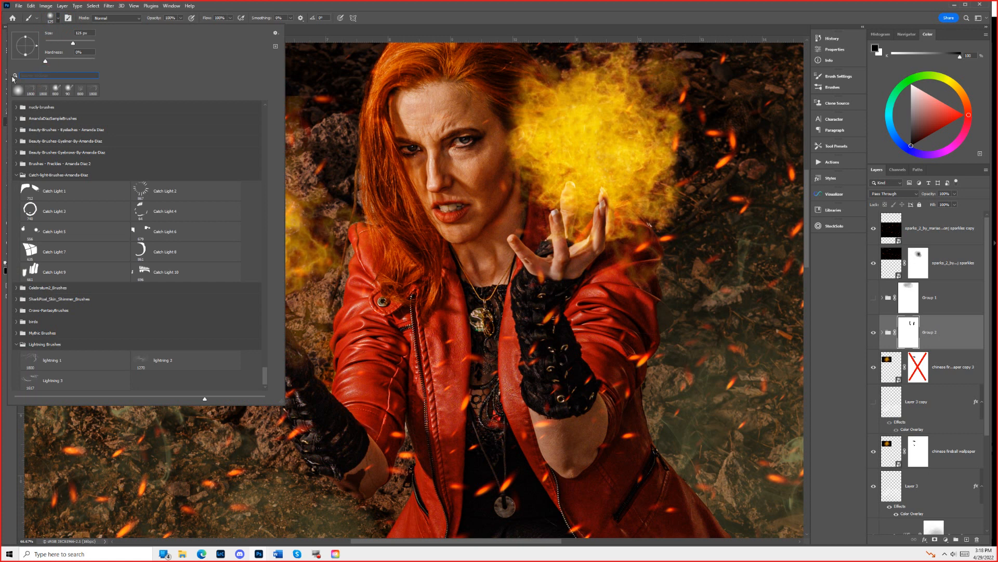
text(clo)
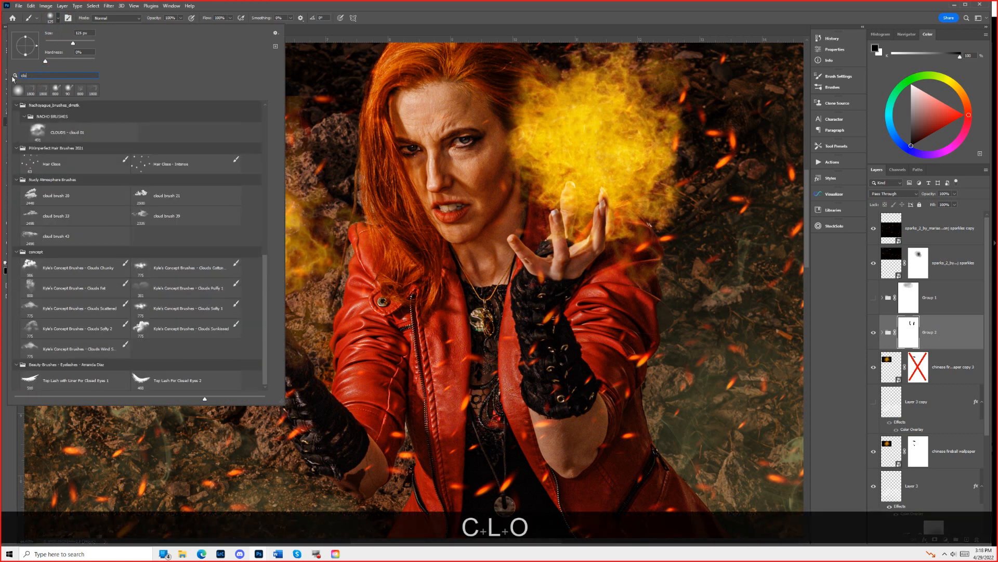
key(BackSpace)
key(BackSpace)
key(BackSpace)
key(BackSpace)
key(BackSpace)
text(smoke)
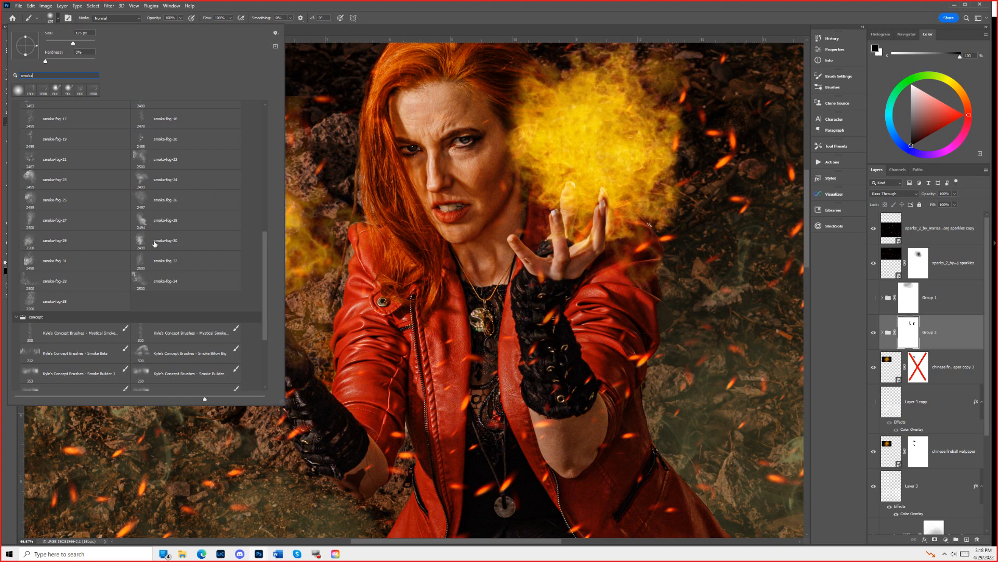
click(140, 199)
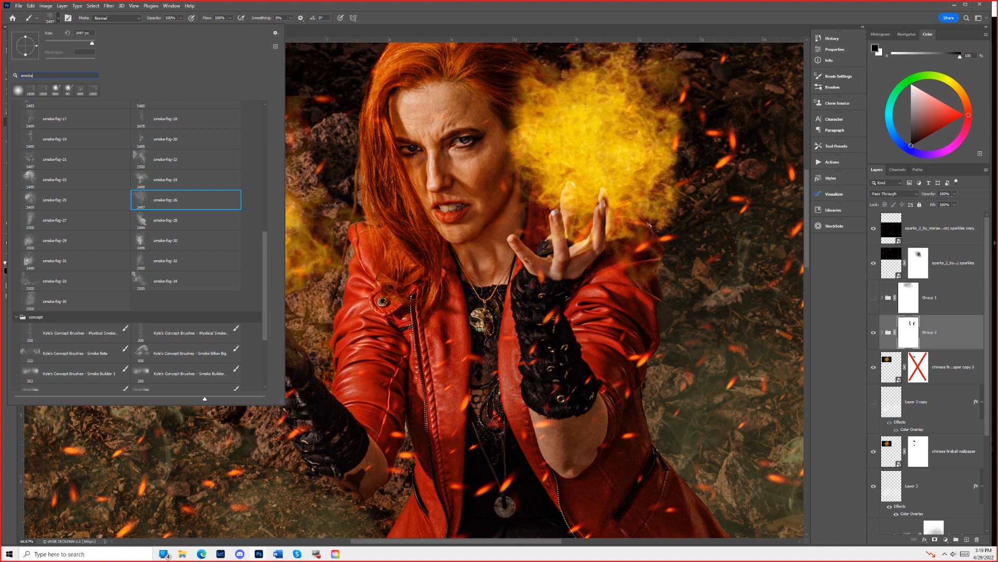
text([[[[[[[[)
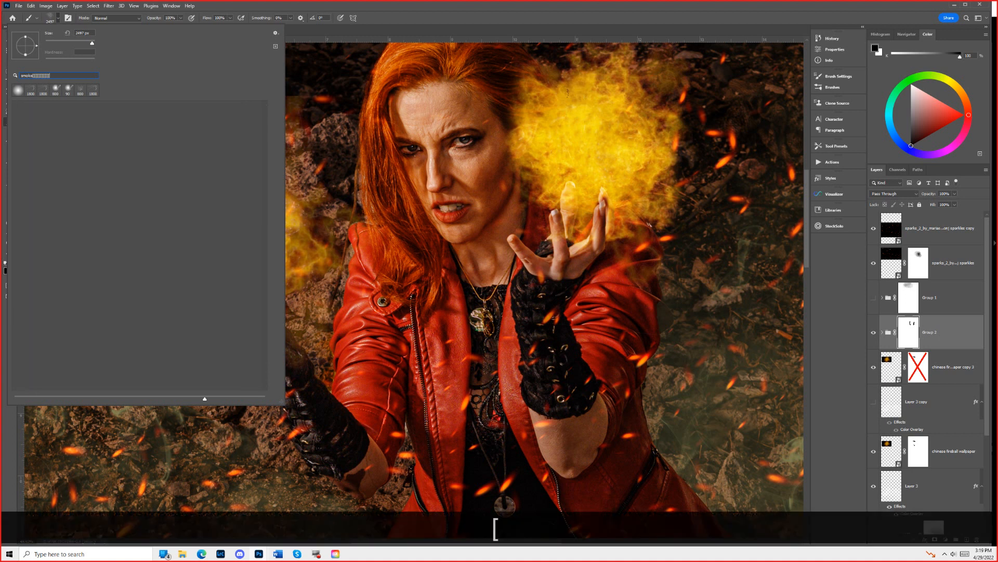
text([[[[[)
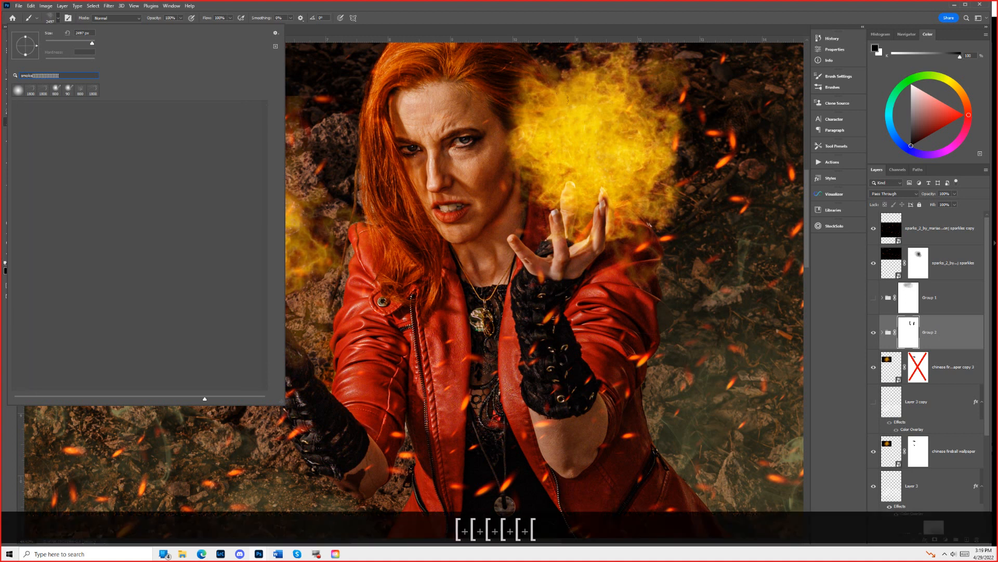
click(519, 8)
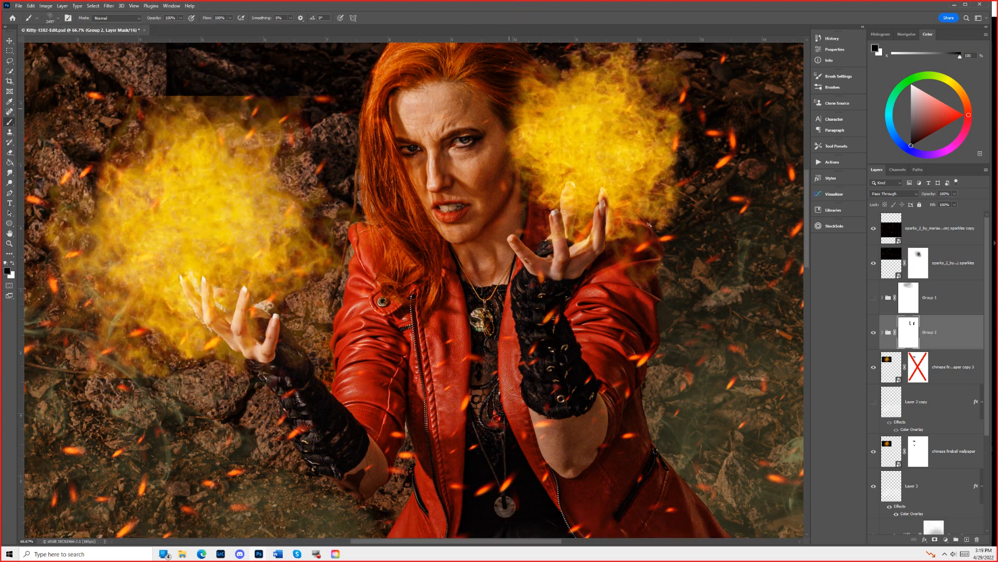
Stamp black smoke texture over the fireball beside her face on the Group 2 mask with the smoke-fog-26 brush.
click(444, 91)
click(436, 101)
click(436, 101)
click(436, 102)
click(401, 192)
click(395, 194)
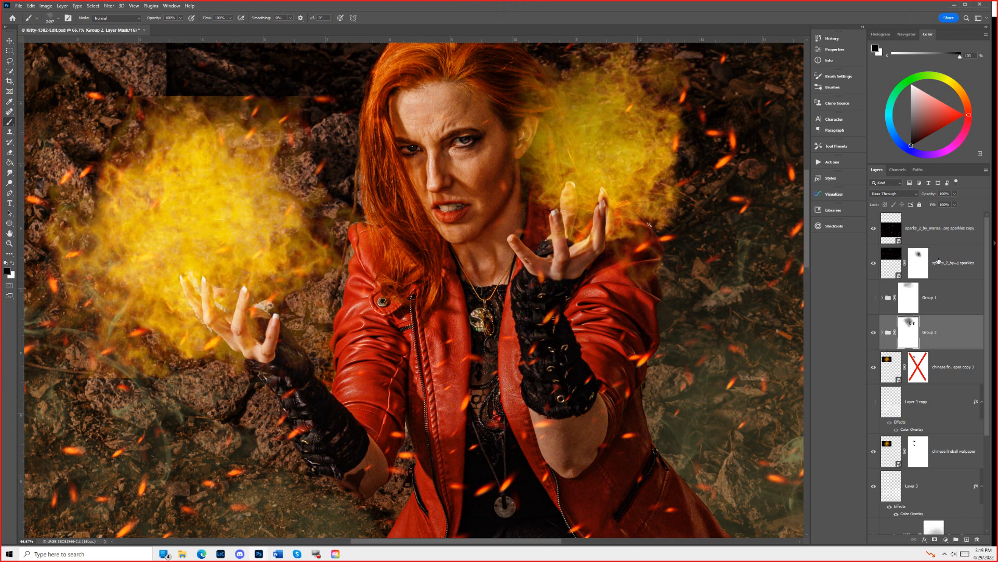
Re-enable the layer mask on chinese fireball wallpaper copy 3, and toggle that layer and chinese fireball wallpaper to compare them.
scroll(910, 401, down, 3)
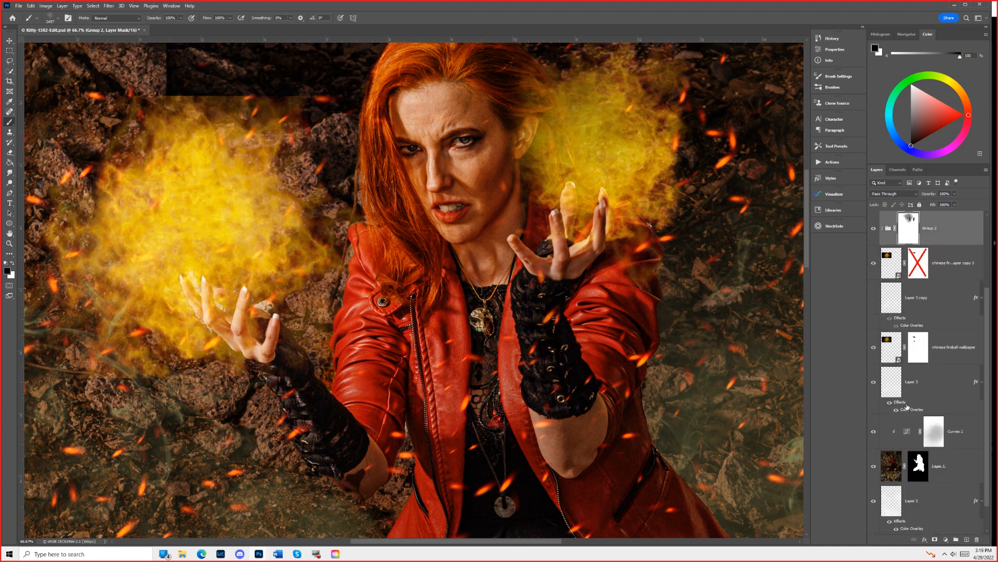
shift+click(918, 268)
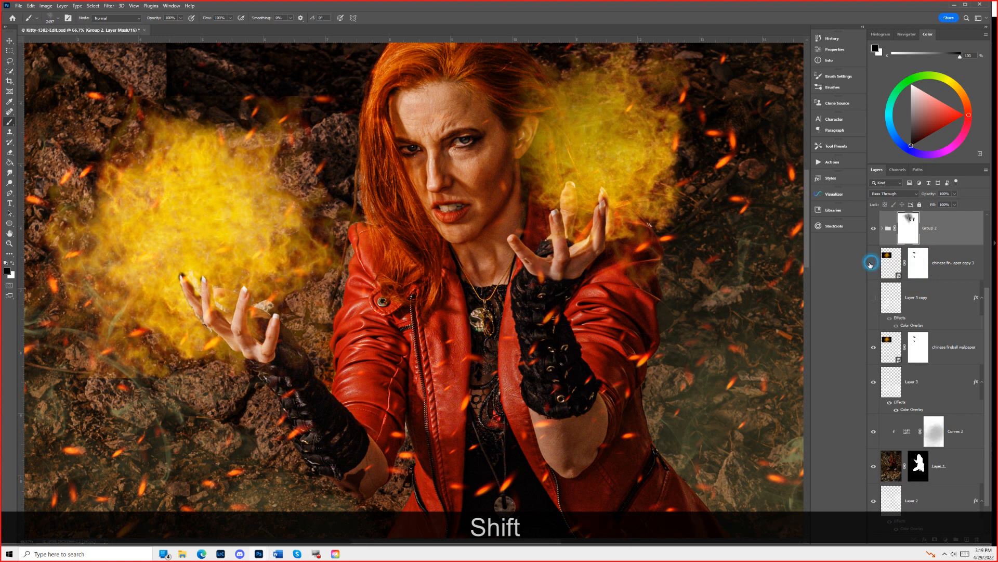
click(873, 264)
click(874, 265)
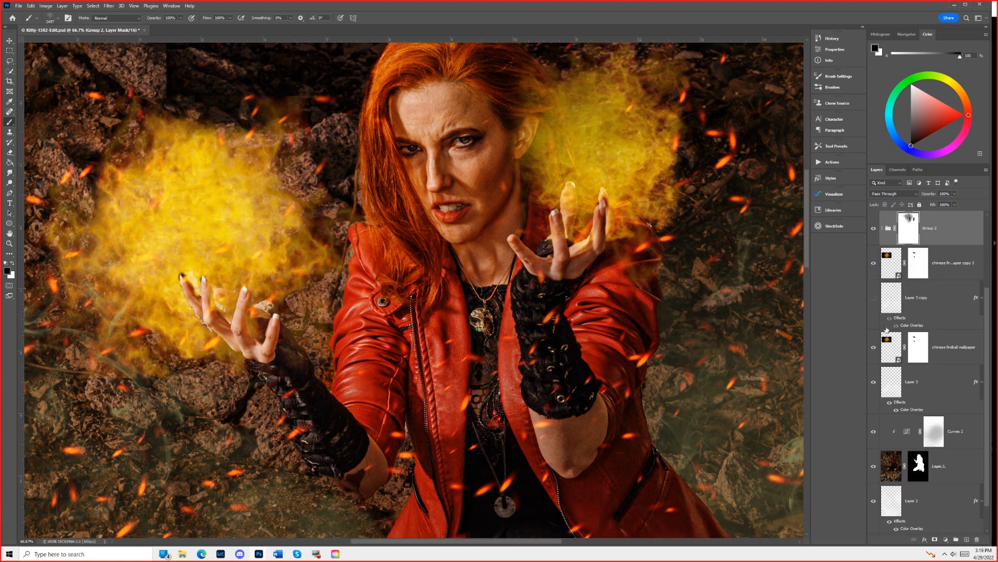
click(873, 347)
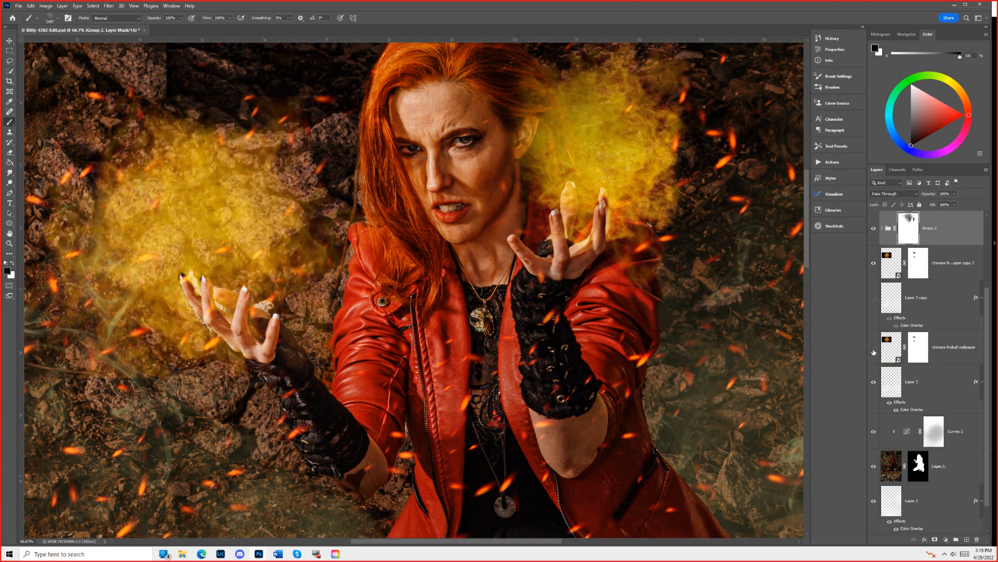
click(874, 348)
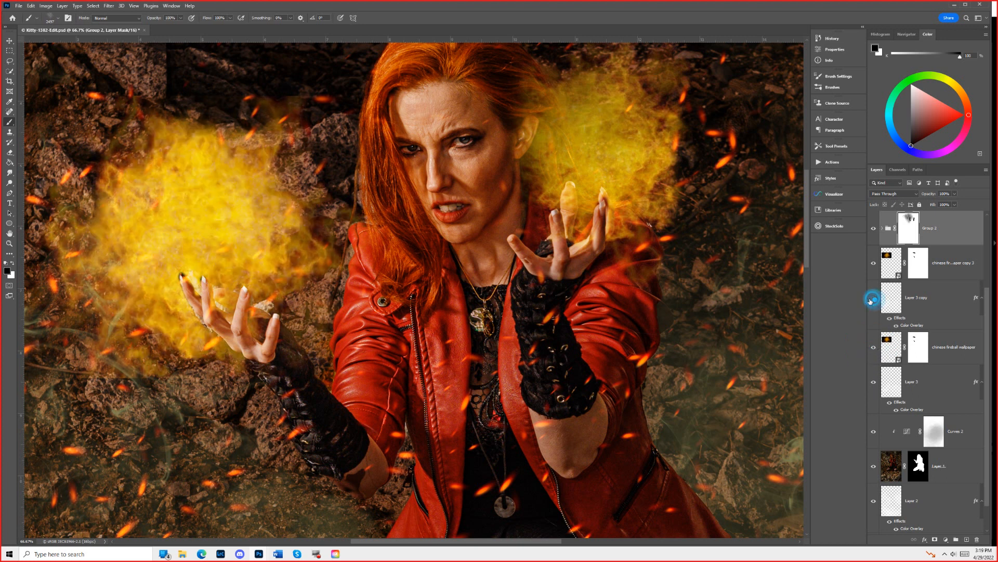
Show Layer 3 copy, toggle it to check its effect on the whole image, and move it below chinese fireball wallpaper.
click(874, 299)
click(891, 297)
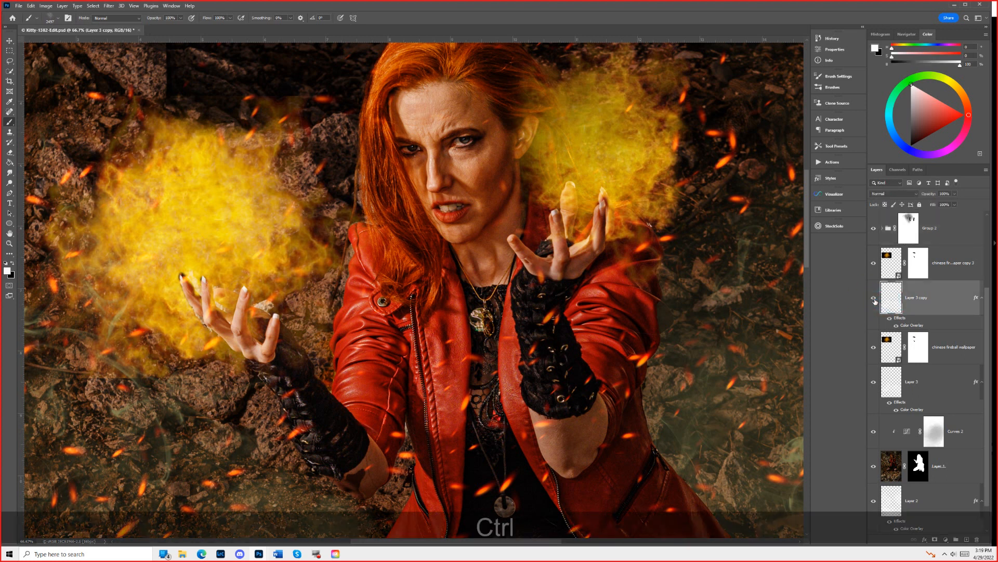
key(ctrl+0)
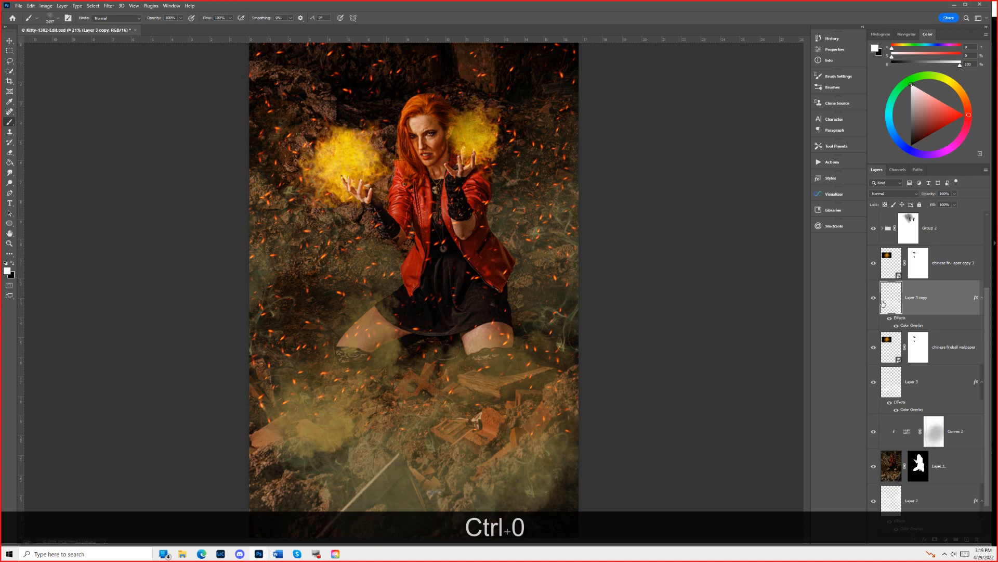
click(874, 298)
click(873, 298)
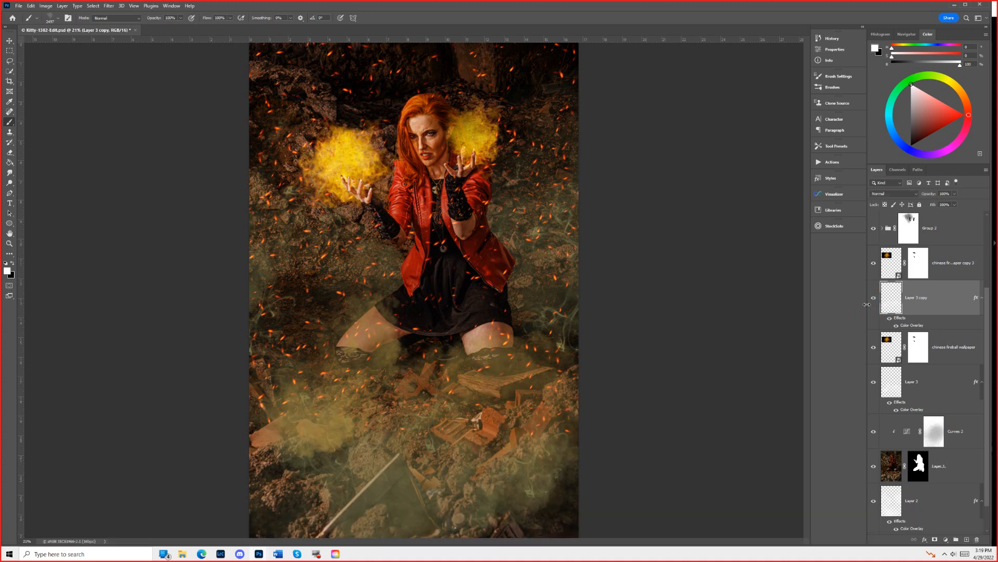
click(874, 300)
click(874, 300)
click(875, 300)
click(875, 300)
drag(892, 295, 889, 350)
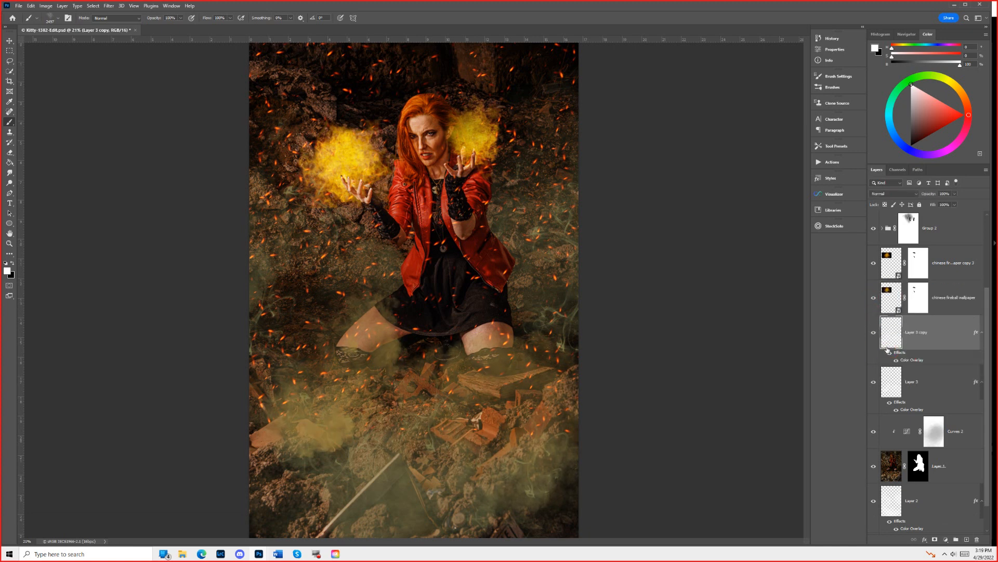
Group chinese fireball wallpaper copy 3 with chinese fireball wallpaper, and add a layer mask to the group.
click(893, 269)
shift+click(894, 295)
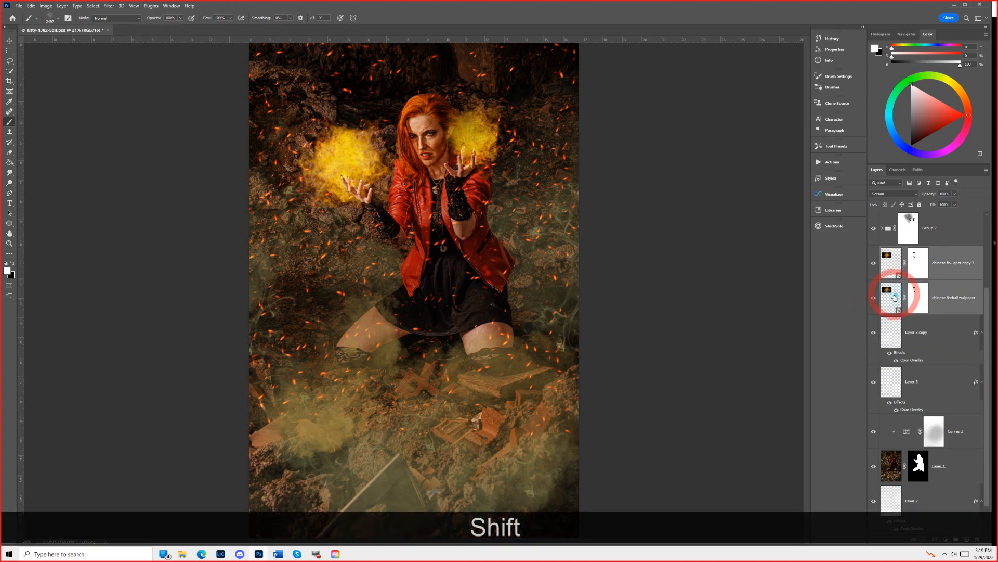
key(g)
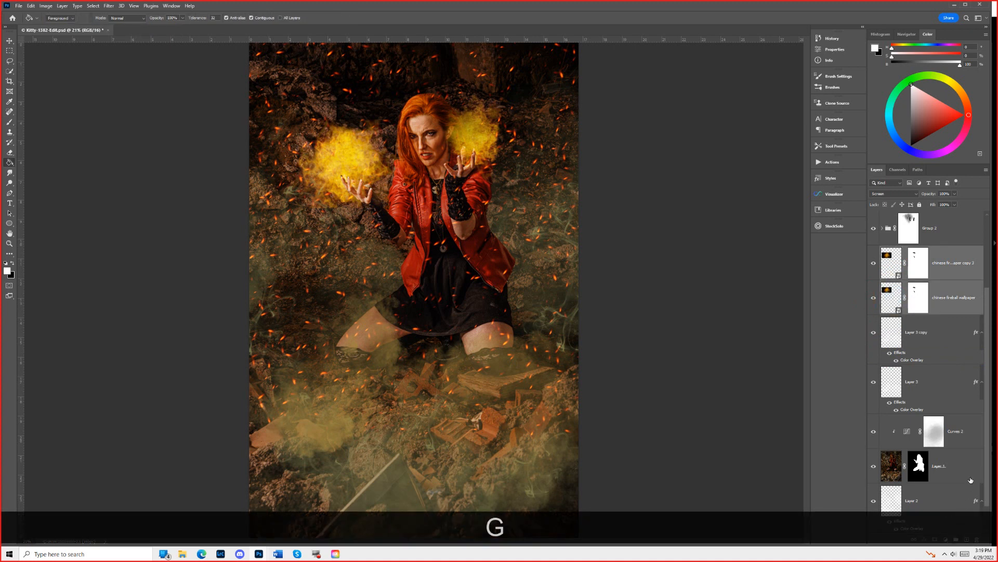
click(956, 540)
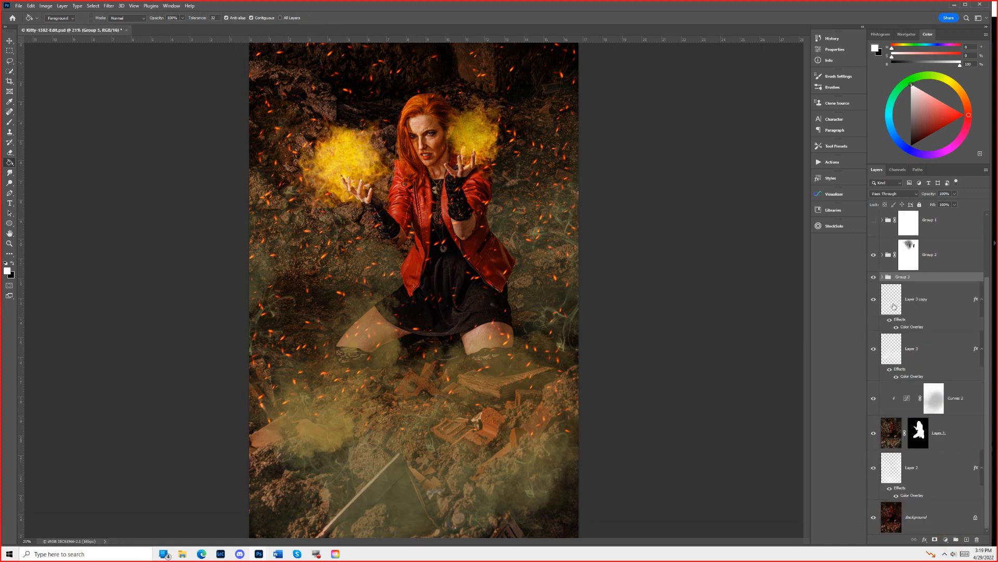
click(934, 539)
Paint black with a smaller brush around the edges of the fireball above her outstretched hand on the Group 3 mask.
key(z)
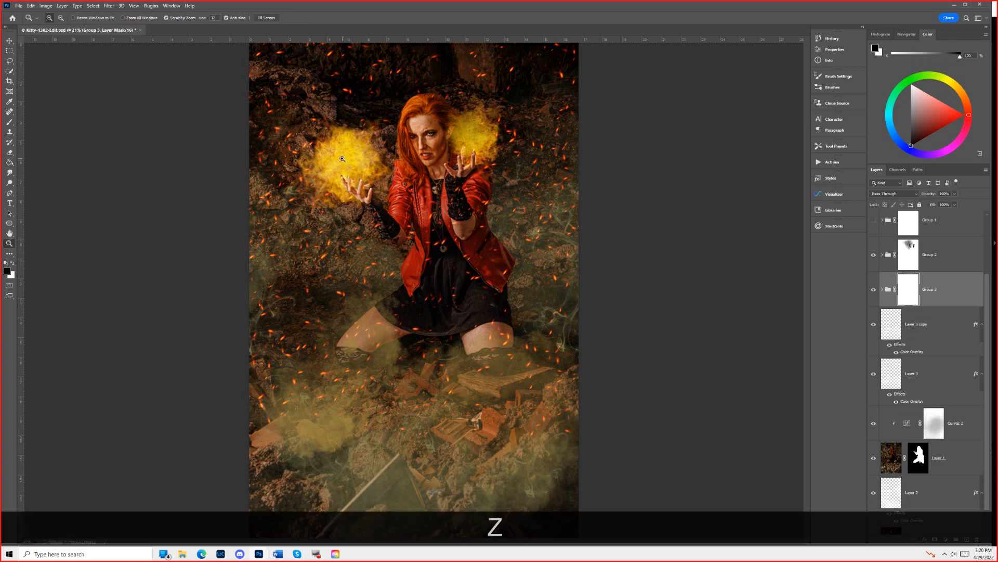
mouse_move(333, 153)
mouse_down()
mouse_move(391, 135)
mouse_move(348, 160)
mouse_move(395, 343)
mouse_up()
key(space)
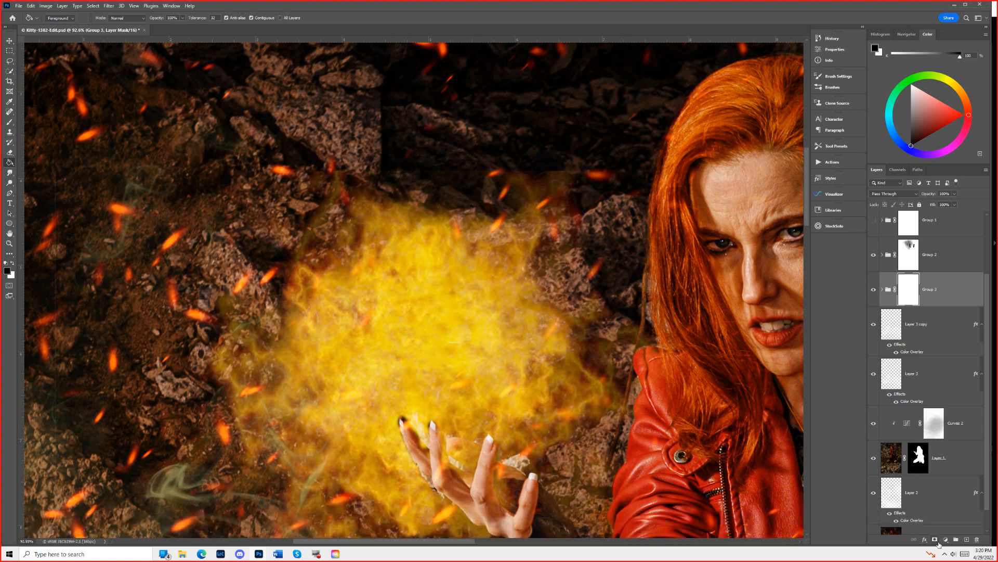
click(934, 539)
key(ctrl+z)
key(b)
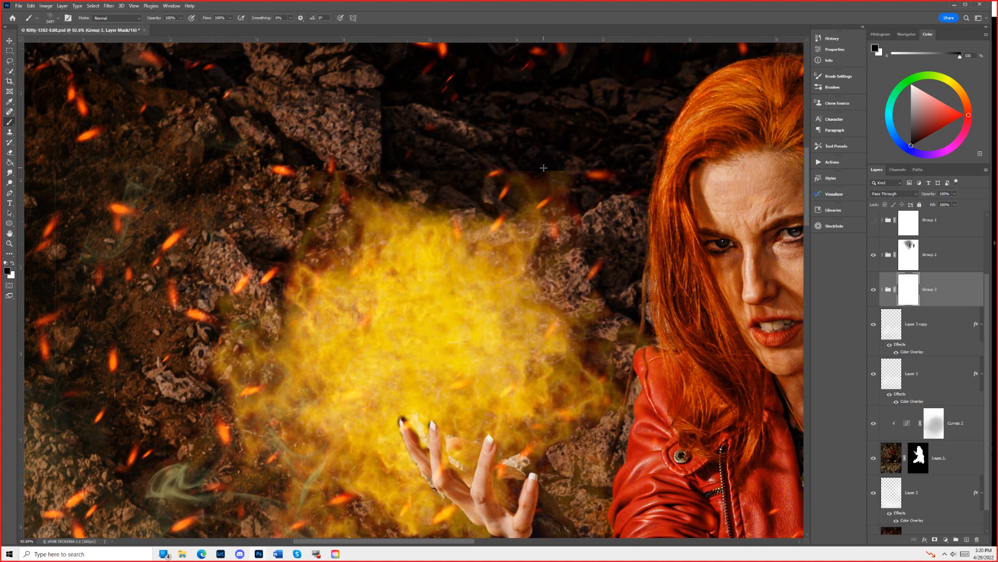
key(bracketleft)
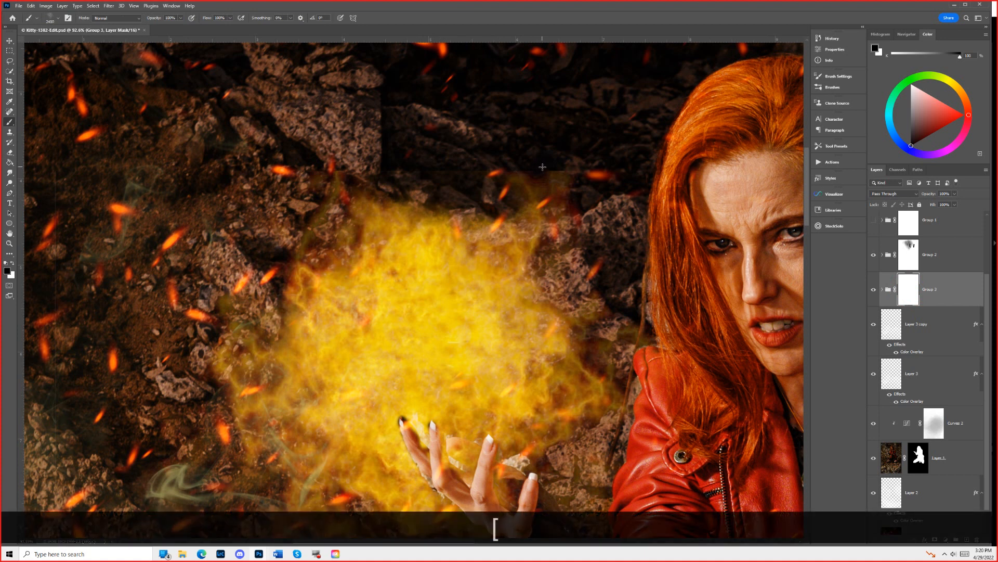
key(bracketleft)
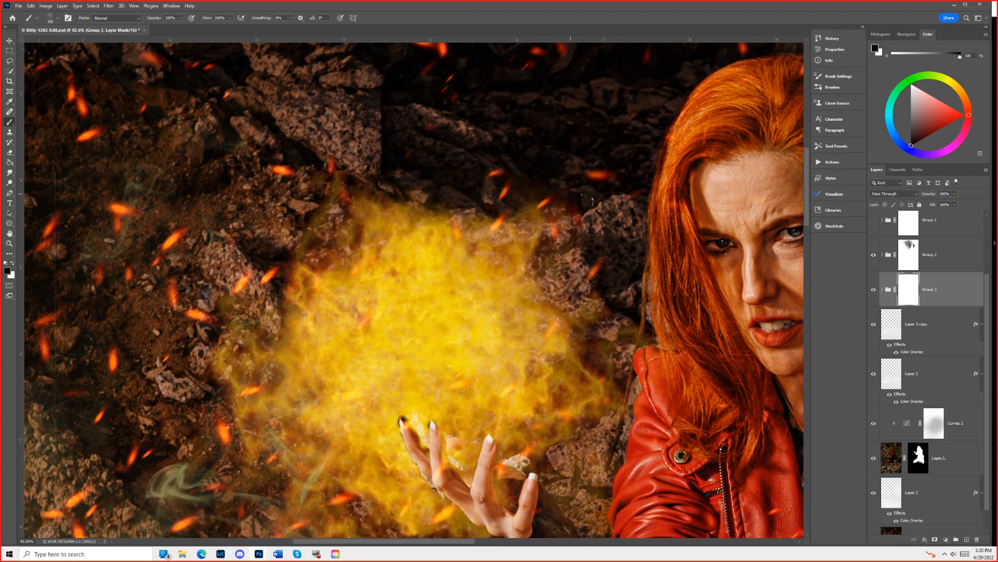
key(space)
drag(277, 369, 342, 120)
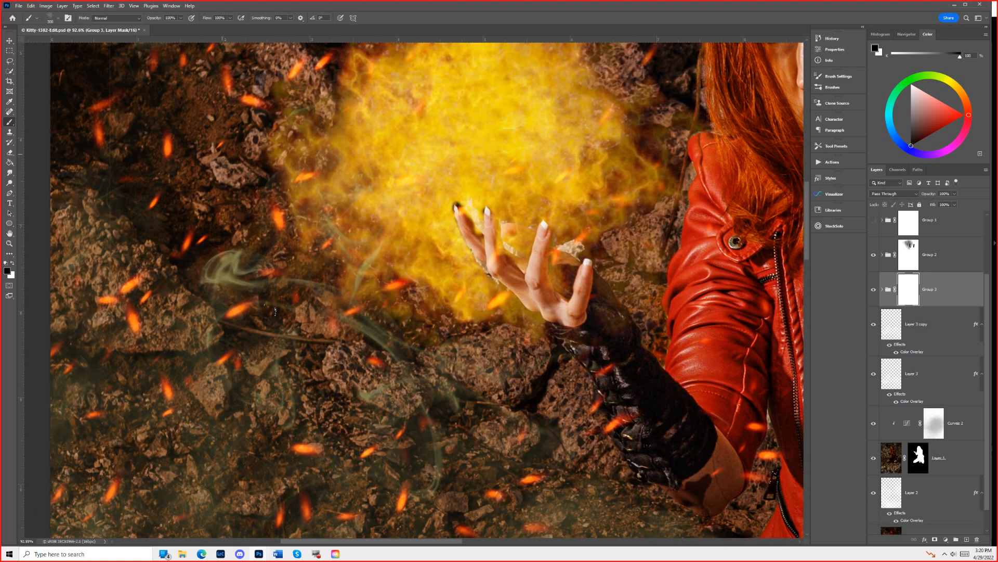
key(space)
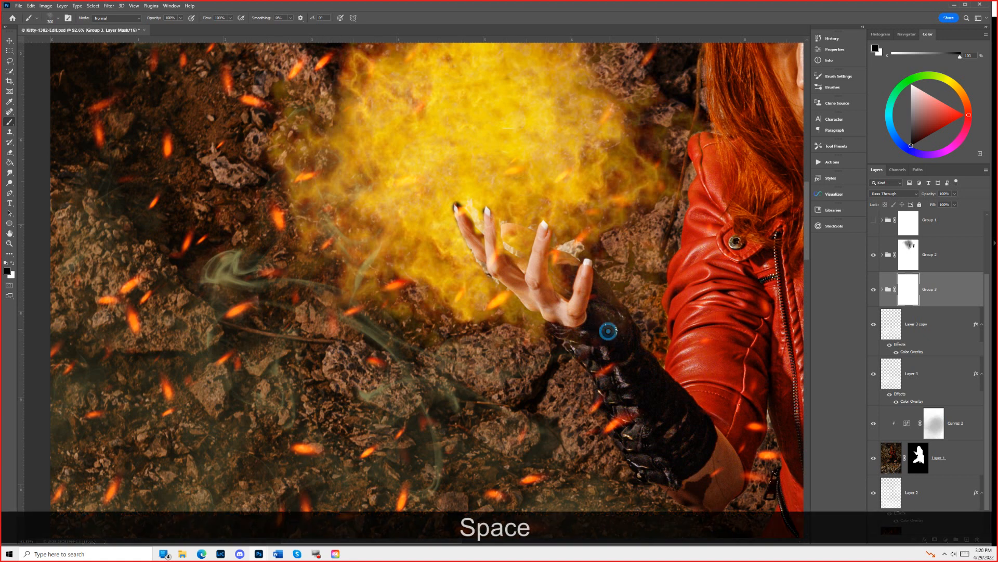
drag(606, 307, 514, 312)
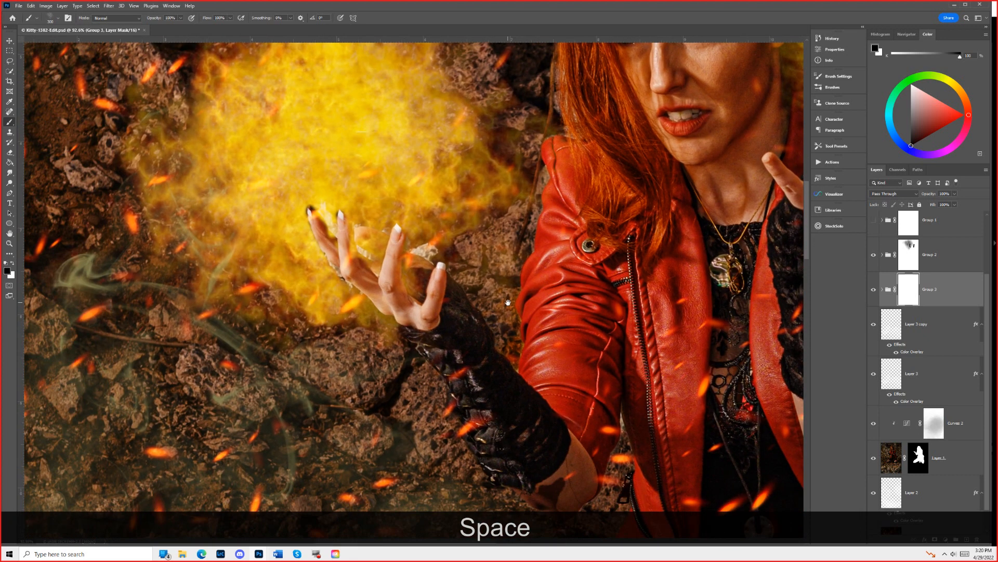
key(ctrl+0)
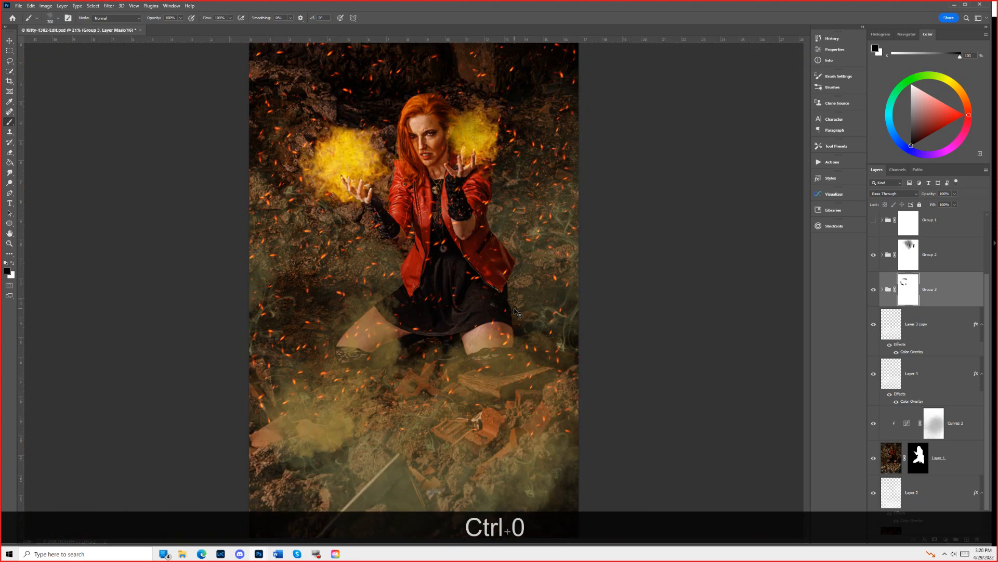
Toggle the visibility of Layer 3 copy, Layer 3 and the Curves 2 adjustment to examine what each contributes.
click(874, 325)
click(873, 327)
click(874, 375)
click(874, 375)
scroll(875, 381, down, 1)
click(874, 399)
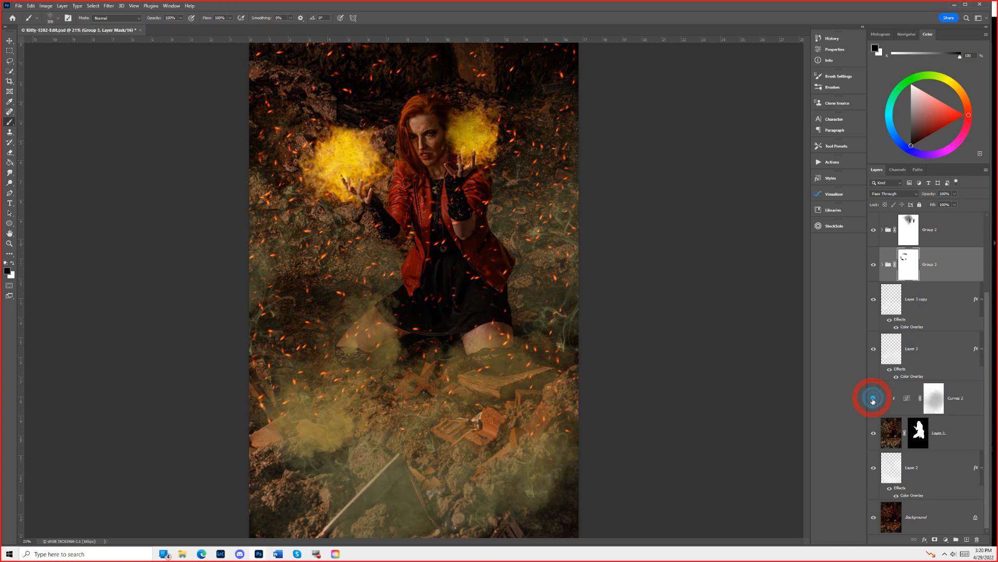
Make the Curves 2 adjustment visible and compare the image with and without the Group 1 fire arc.
click(873, 400)
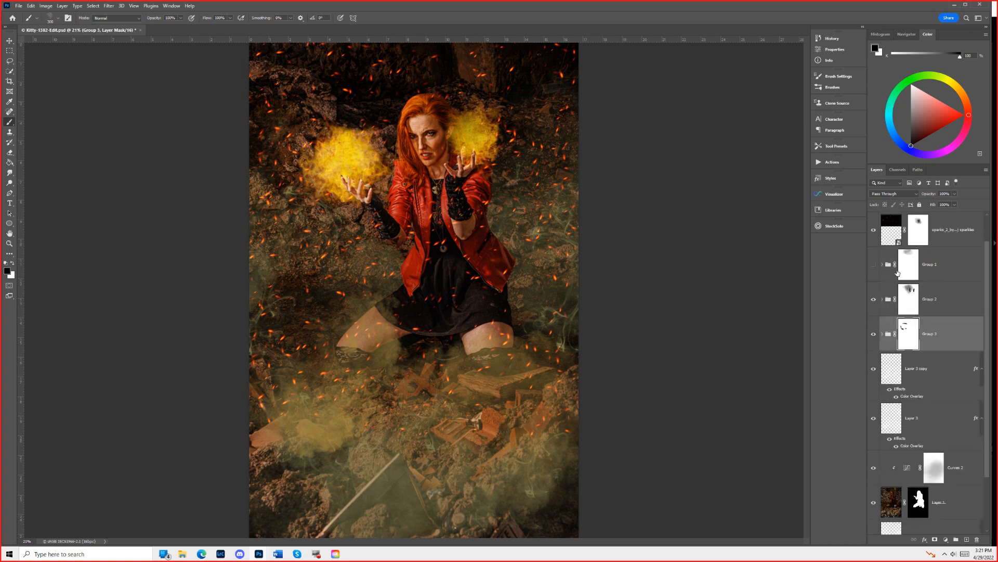
scroll(888, 269, up, 1)
click(874, 299)
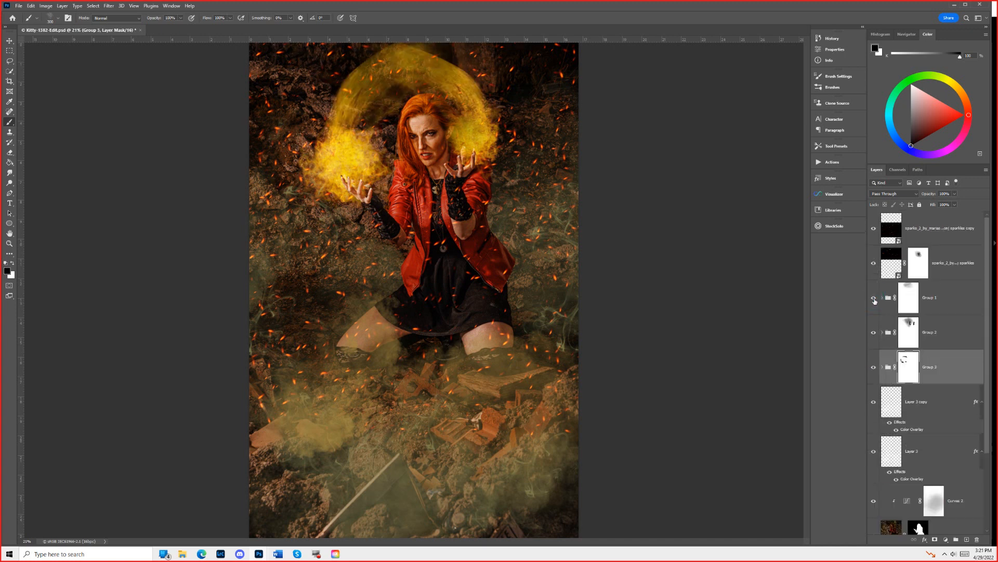
click(874, 299)
click(874, 299)
click(872, 301)
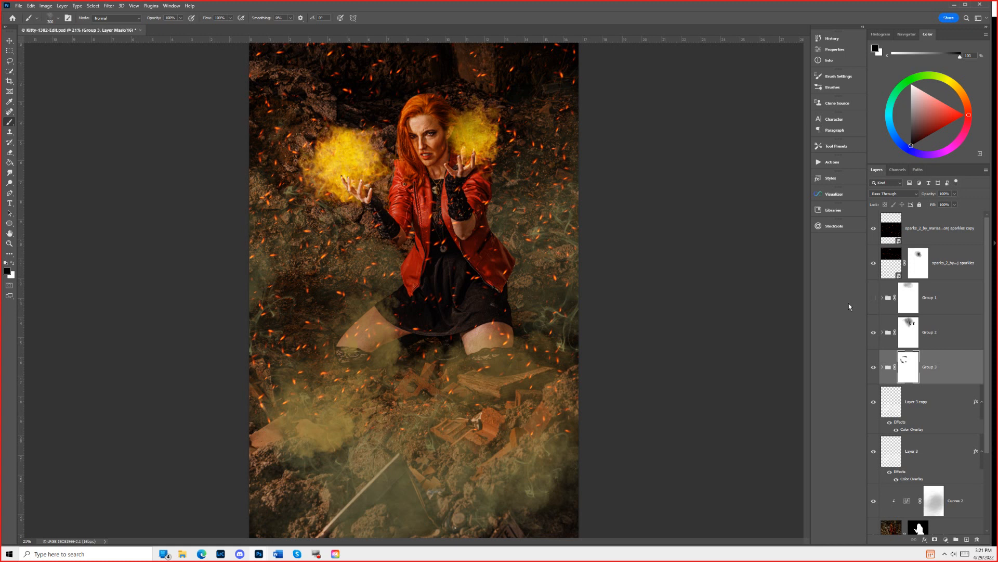
Compare the image with and without the spark overlay layers.
click(892, 267)
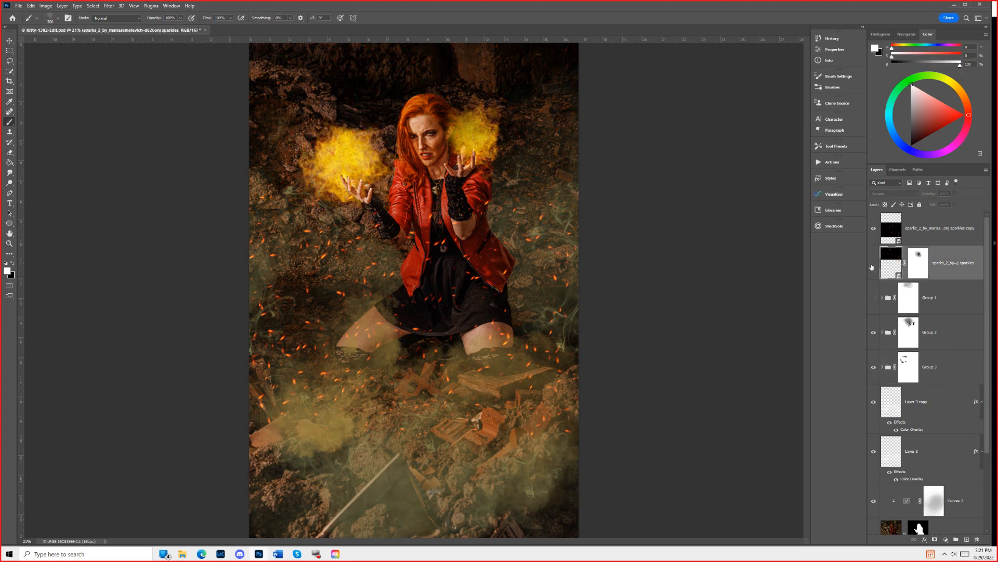
click(873, 229)
click(873, 229)
Preview the Group 1 fire arc, keep it hidden, and delete the group with its contents.
click(874, 301)
click(873, 301)
click(885, 299)
click(873, 298)
click(873, 300)
click(887, 299)
key(Delete)
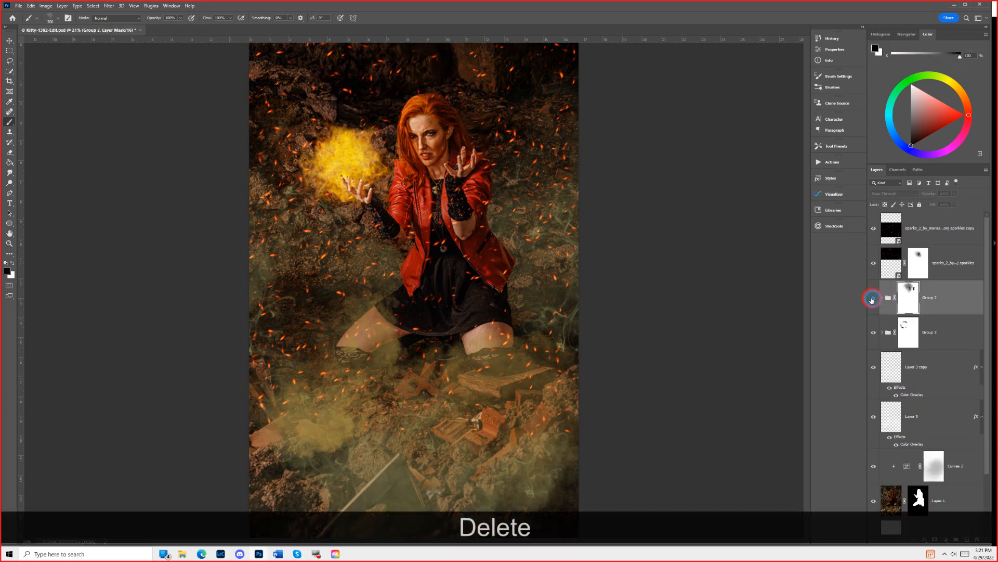
Compare the image with and without the Group 2 and Group 3 fireballs.
click(874, 299)
click(873, 298)
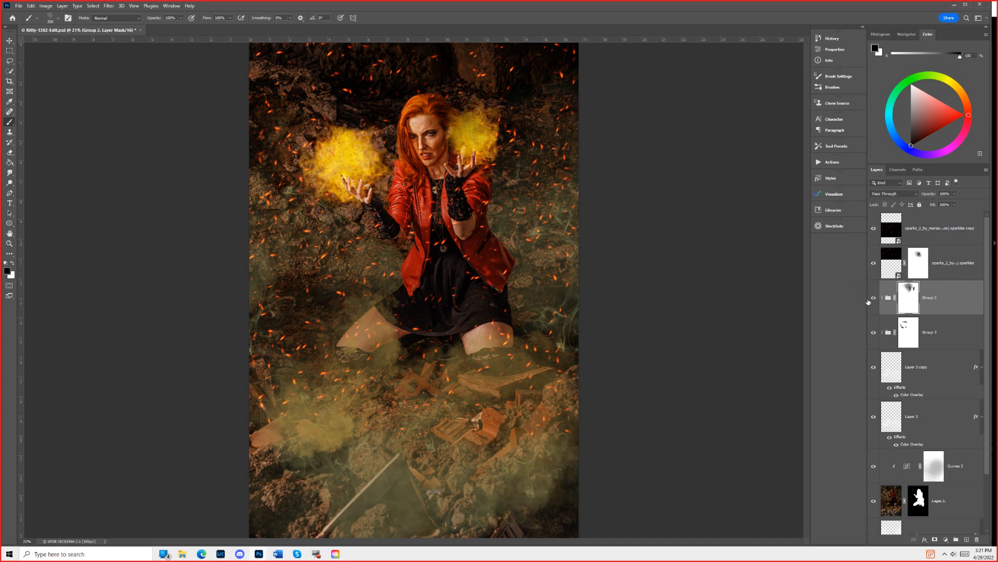
click(874, 333)
click(872, 333)
Turn off Auto-Select for the Move tool and shift the Group 3 fireball slightly up and to the left of the hand.
click(893, 333)
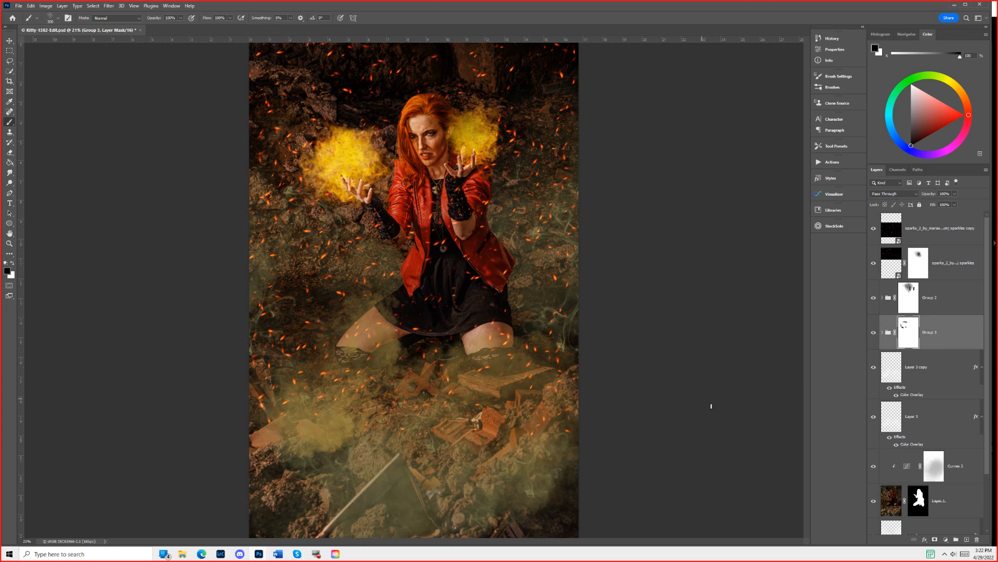
click(10, 41)
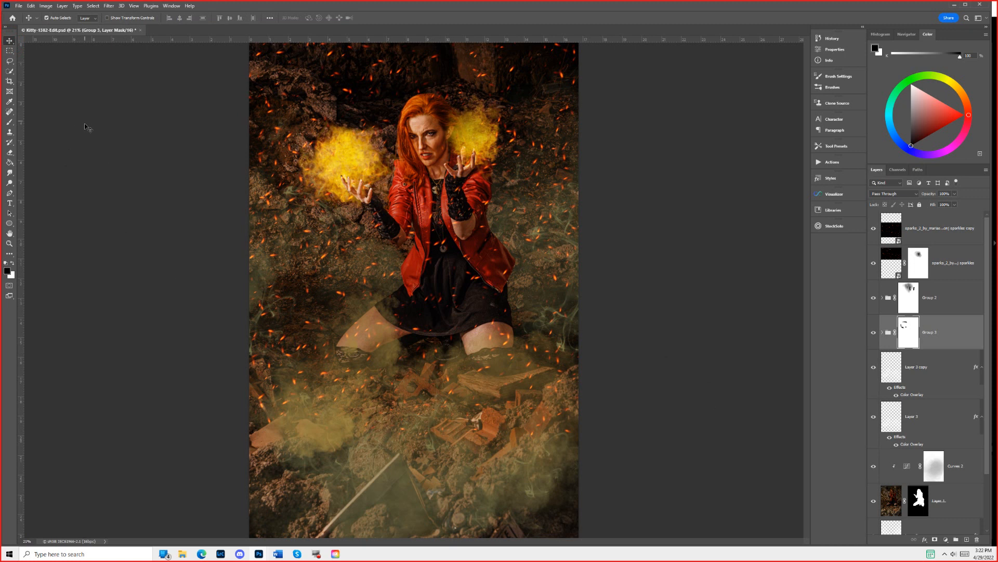
click(47, 18)
drag(361, 171, 344, 166)
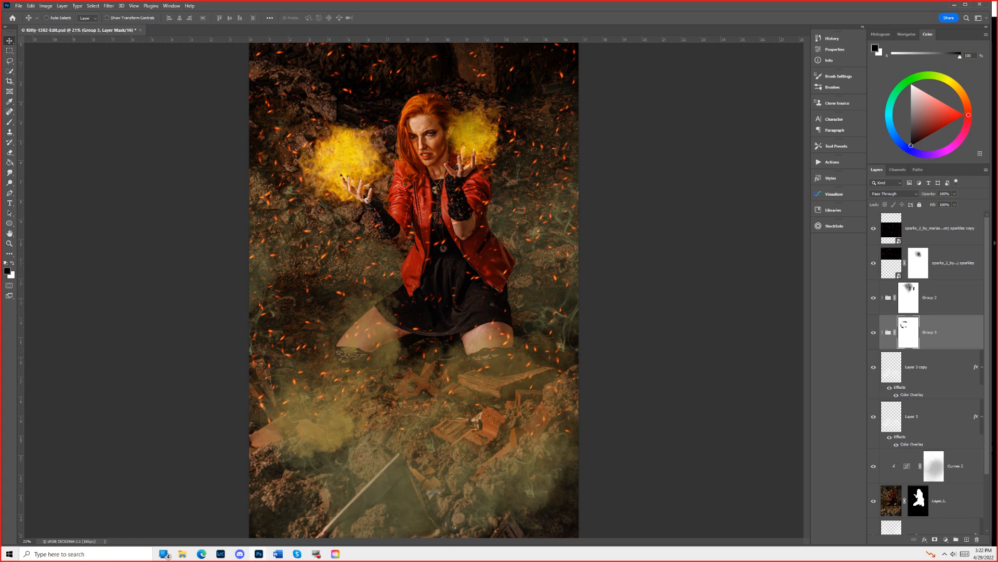
click(506, 471)
drag(507, 469, 501, 463)
click(326, 449)
drag(326, 334, 317, 328)
click(471, 294)
click(502, 242)
click(548, 111)
click(536, 67)
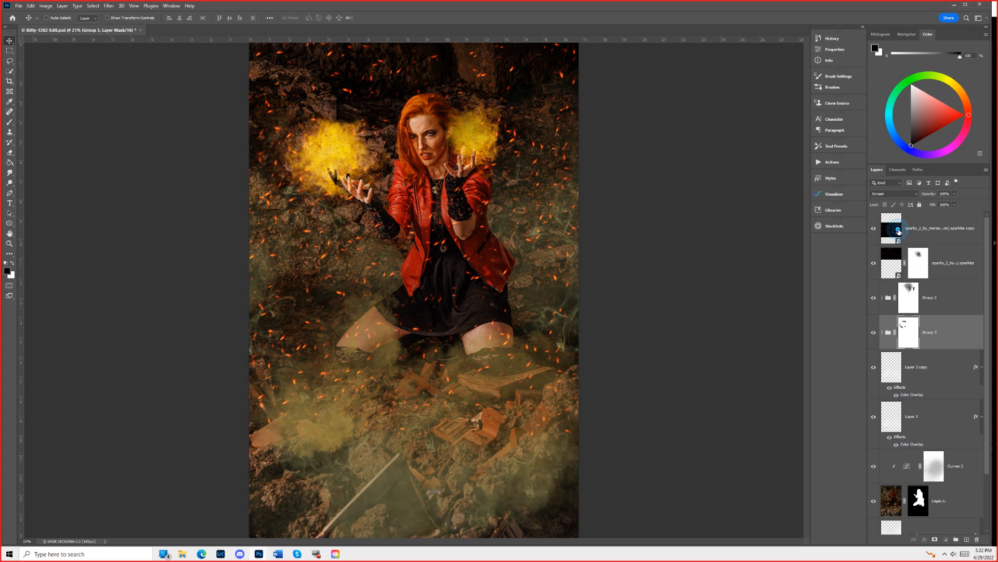
Turn on Auto-Select and shift the two sparkles layers slightly across the image.
click(897, 229)
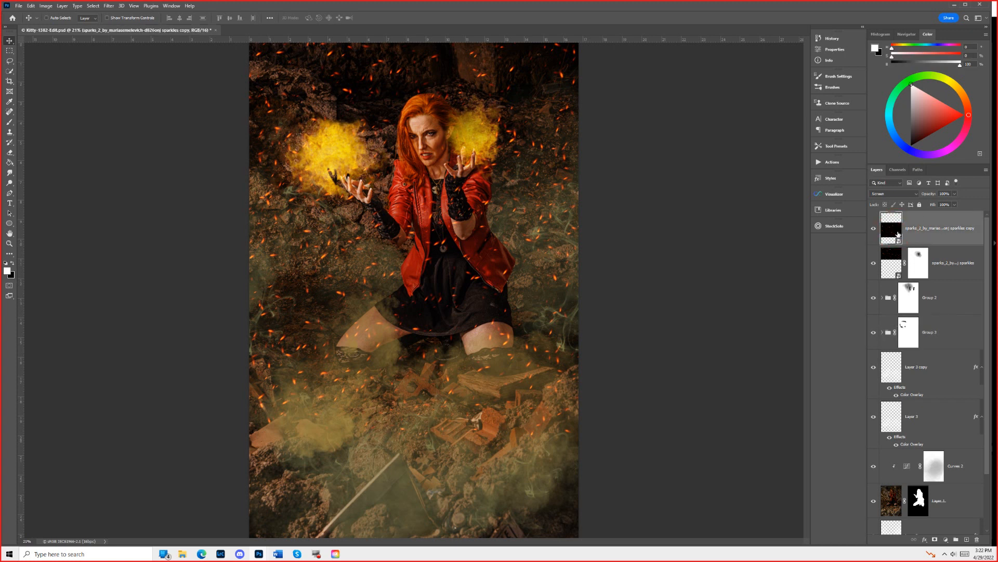
click(50, 19)
mouse_move(419, 424)
mouse_down()
mouse_move(428, 403)
mouse_move(437, 407)
mouse_move(420, 435)
mouse_up()
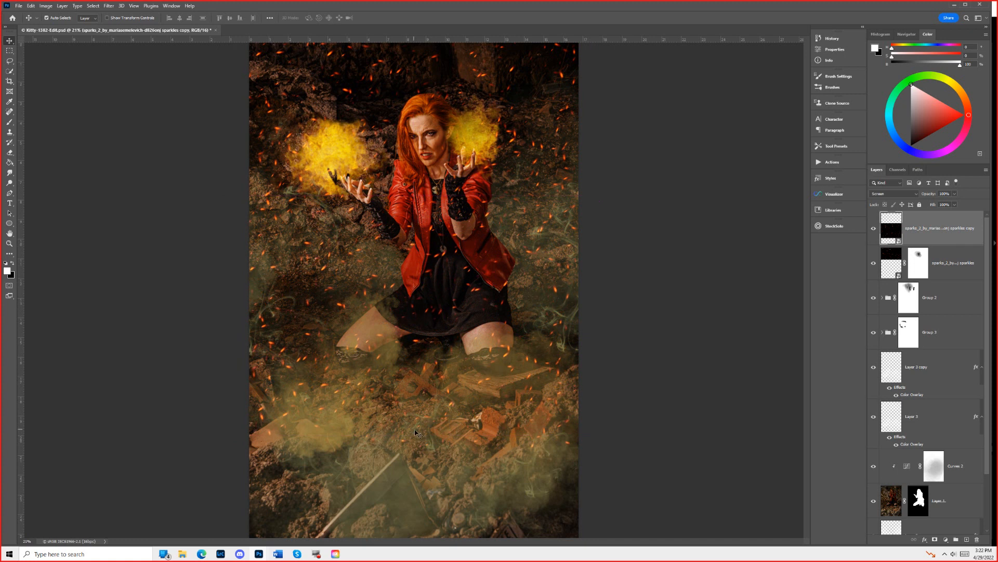
click(473, 135)
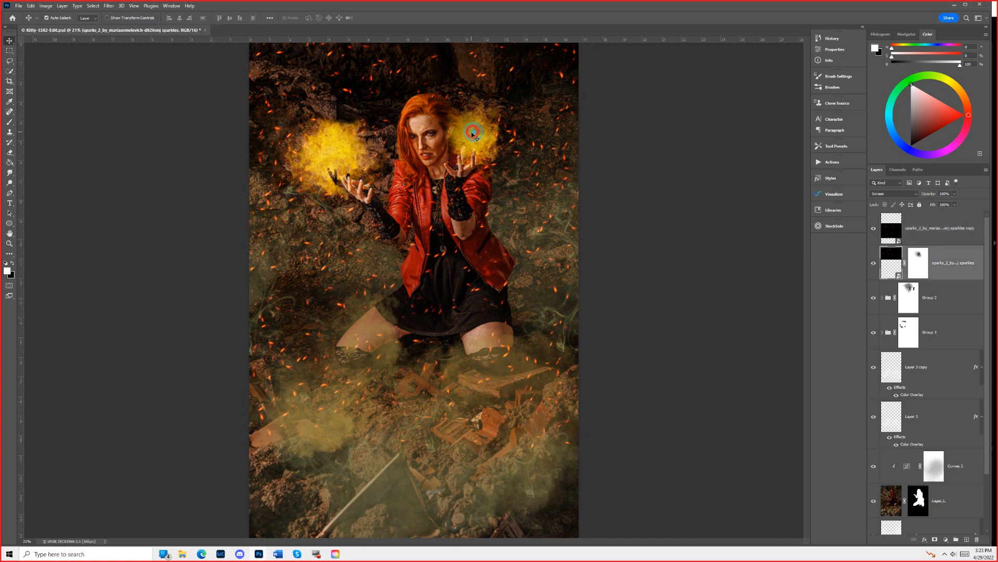
drag(473, 136, 464, 147)
drag(447, 406, 442, 416)
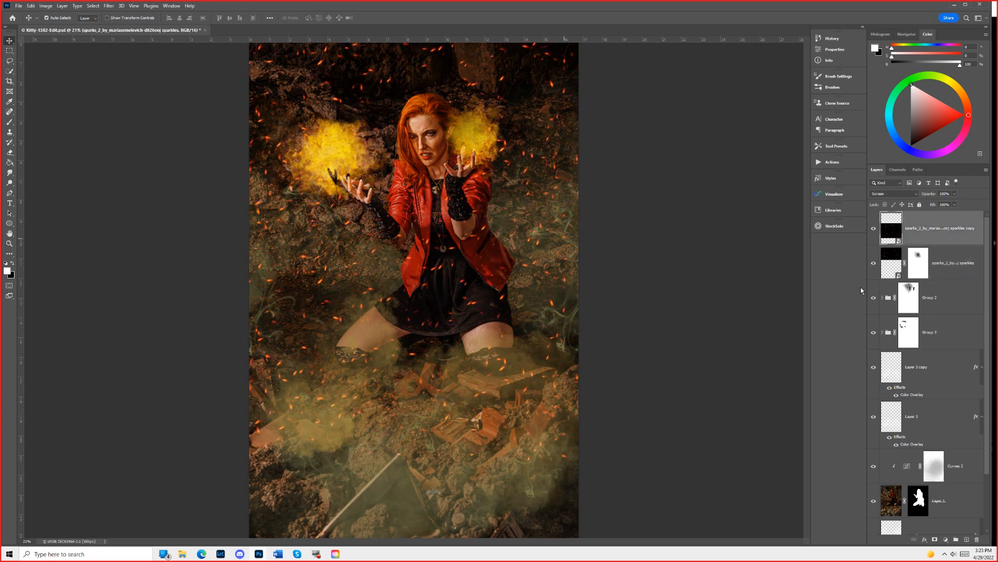
Try to move the Group 2 and Group 3 fireballs with Auto-Select still on.
click(904, 305)
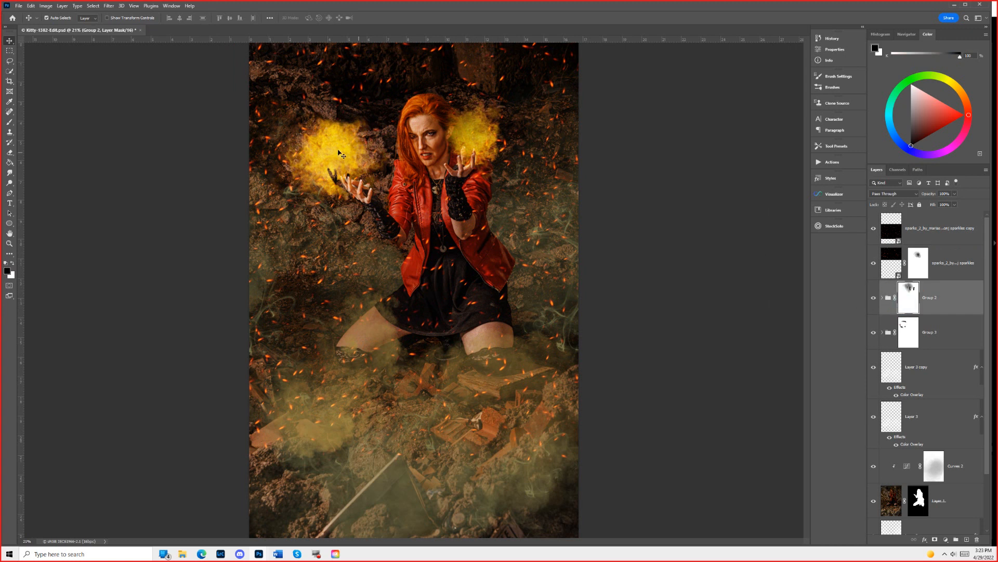
mouse_move(330, 156)
mouse_down()
mouse_move(321, 161)
mouse_move(327, 174)
mouse_move(322, 160)
mouse_up()
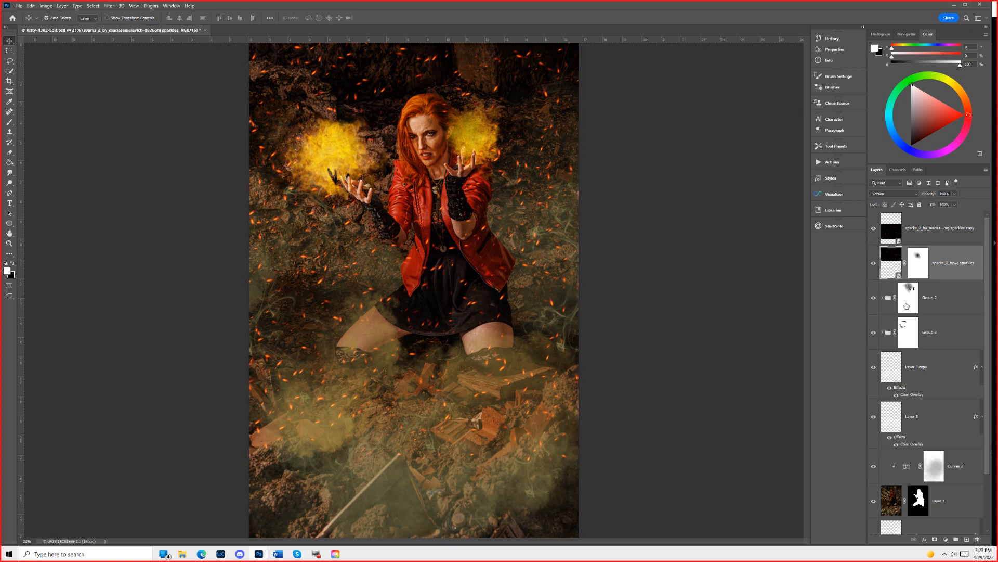
click(908, 332)
drag(536, 256, 534, 254)
click(940, 336)
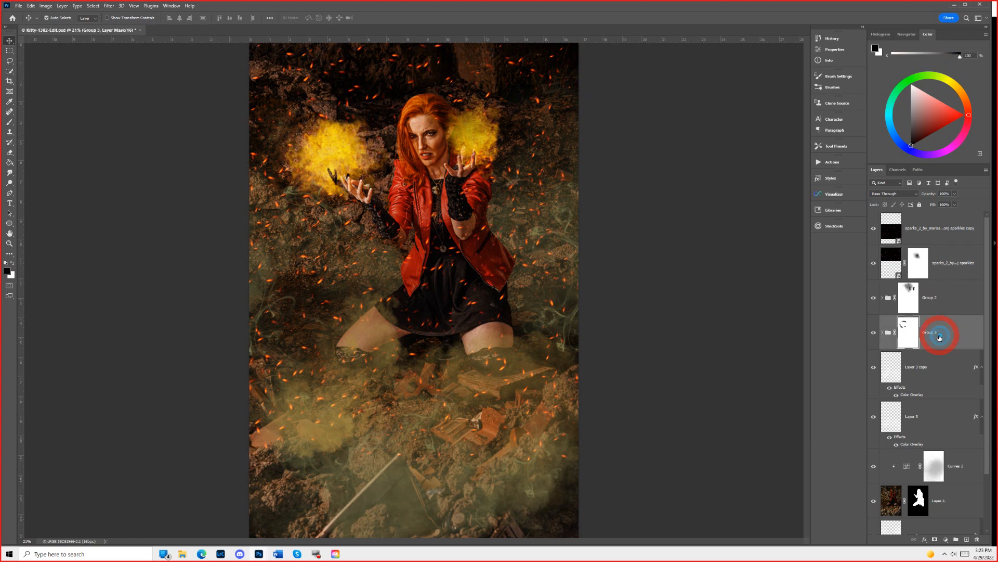
drag(347, 173, 347, 172)
Turn off Auto-Select, move the Group 2 fireball away from the hand toward the right, and undo the move.
click(46, 18)
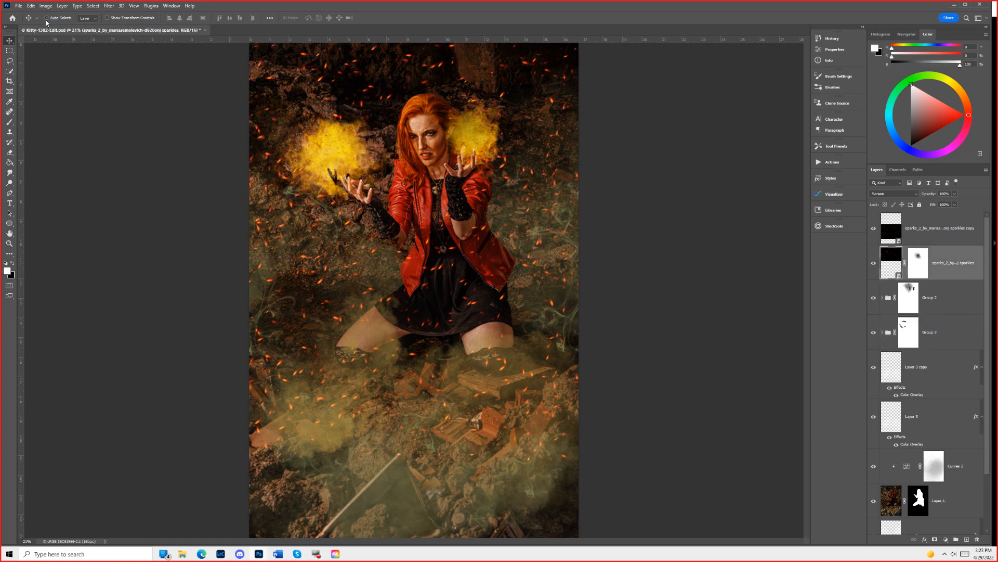
click(933, 297)
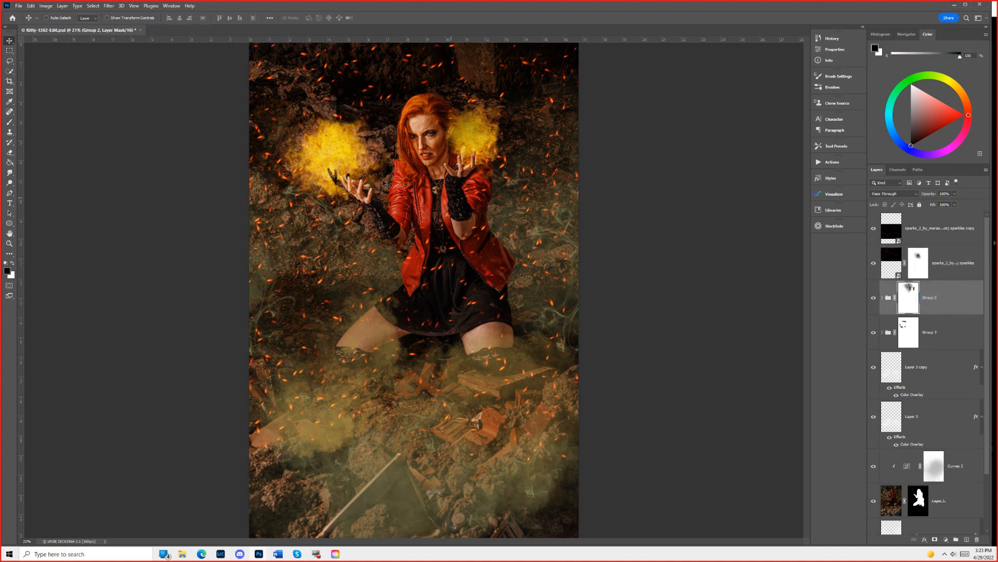
drag(341, 158, 390, 140)
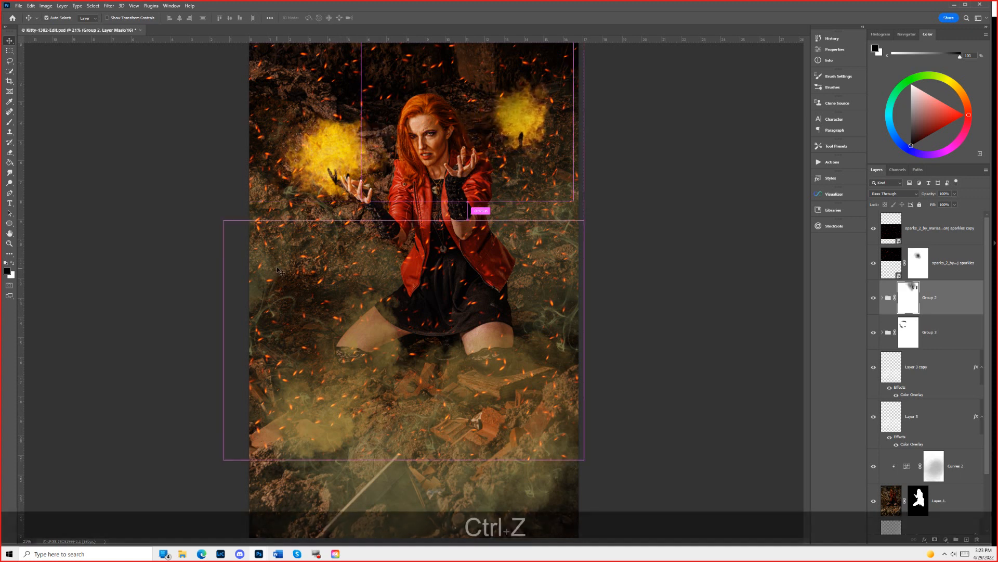
key(ctrl+z)
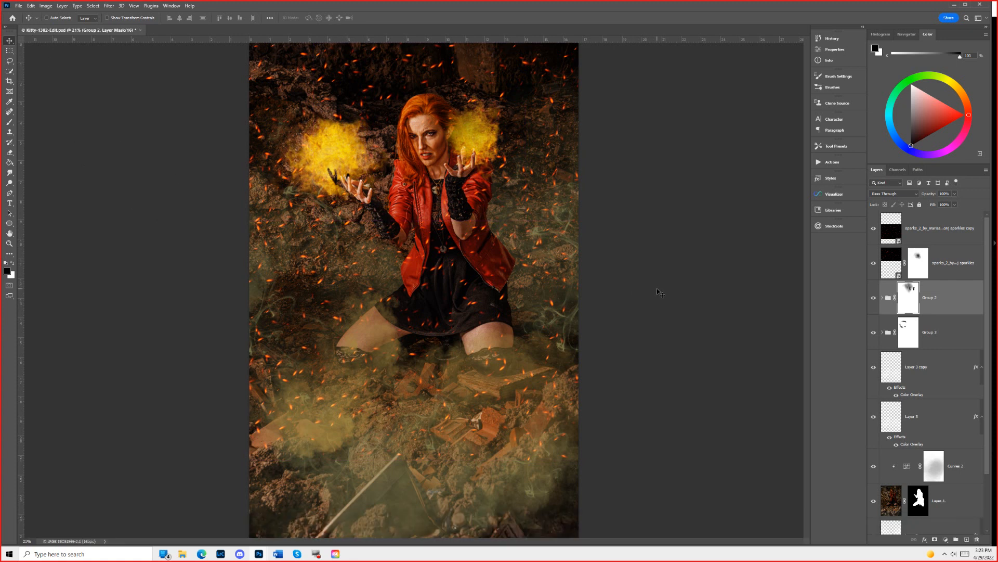
Hide both sparkles layers and try to reposition the fireballs beside the hands.
click(873, 233)
click(874, 263)
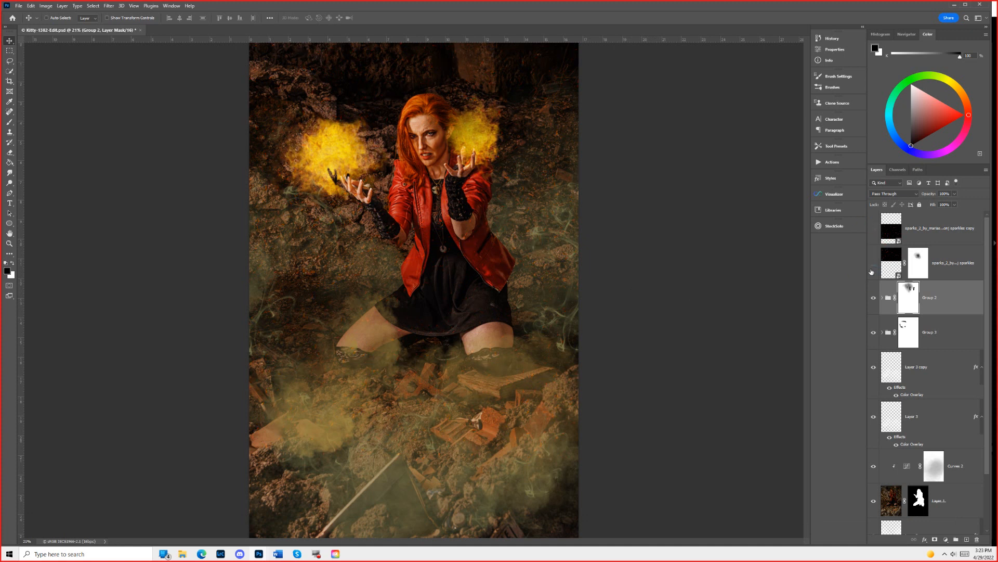
drag(486, 139, 482, 134)
mouse_move(337, 157)
mouse_down()
mouse_move(347, 153)
mouse_move(328, 155)
mouse_move(326, 165)
mouse_move(320, 155)
mouse_up()
Turn on Auto-Select and move a fireball, the smoke and the subject cutout directly in the image.
click(46, 18)
drag(460, 145, 497, 132)
mouse_move(432, 413)
mouse_down()
mouse_move(418, 405)
mouse_move(451, 406)
mouse_move(430, 414)
mouse_move(445, 414)
mouse_up()
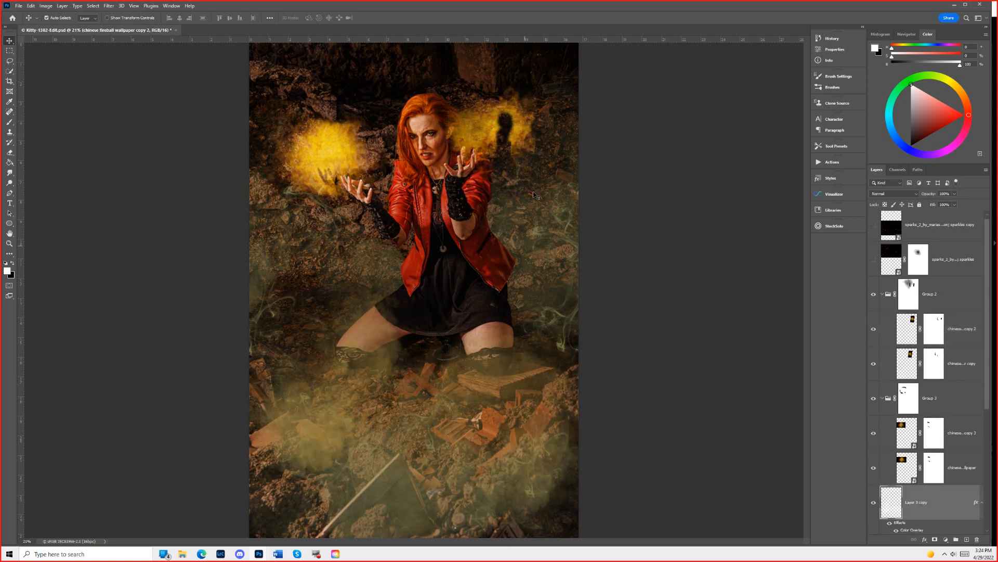
click(430, 82)
drag(411, 220, 402, 262)
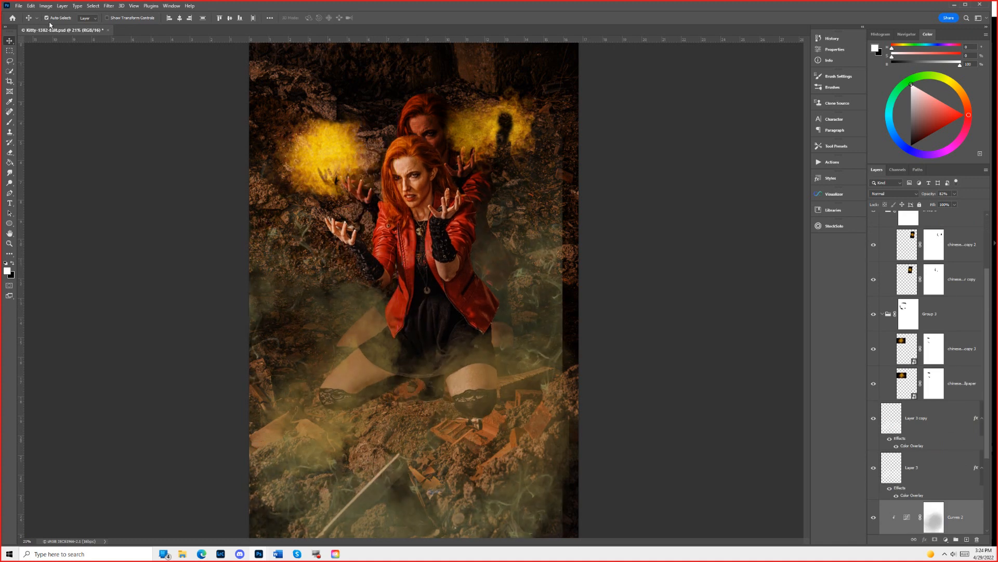
Revert the document to the Layer Visibility history state before all the moves, and turn off Auto-Select.
click(832, 38)
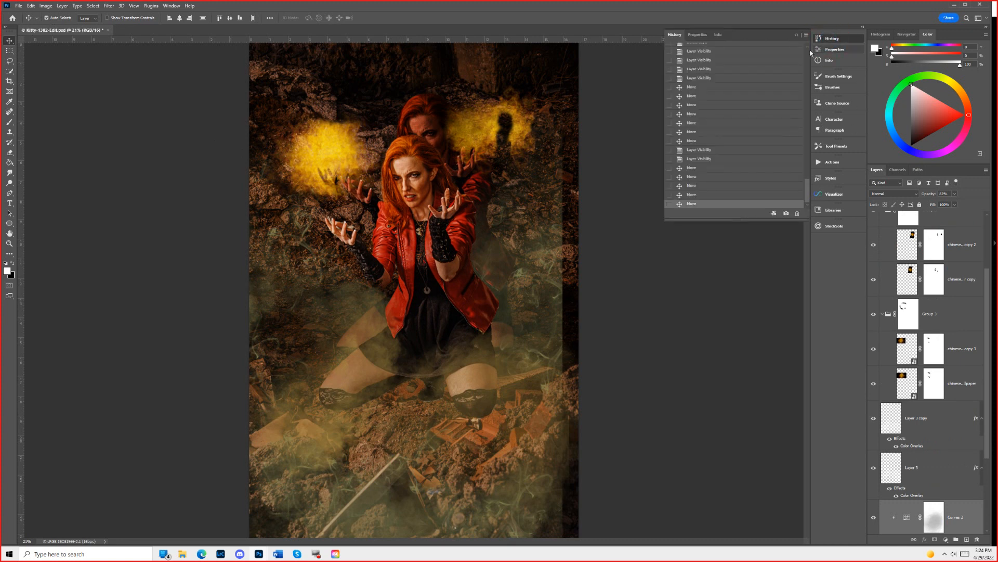
click(700, 78)
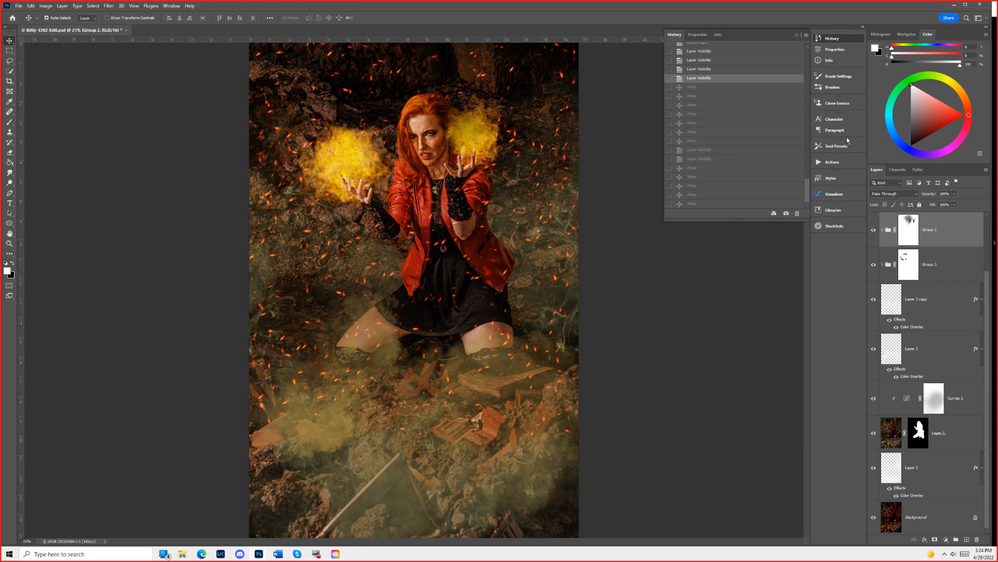
click(831, 39)
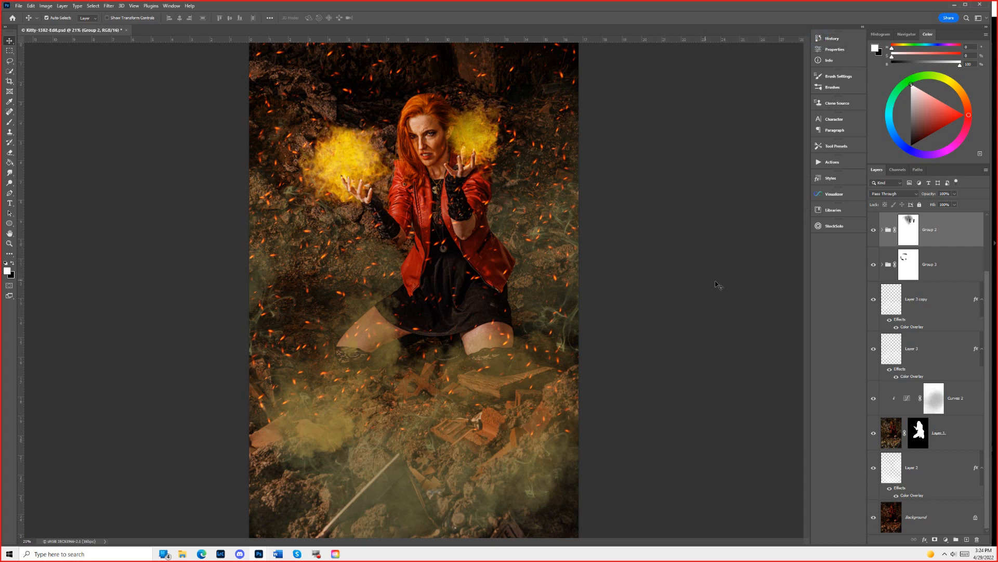
click(46, 18)
Hide all layers and groups above the Background, including both sparkles layers, and select the Background.
drag(874, 228, 876, 497)
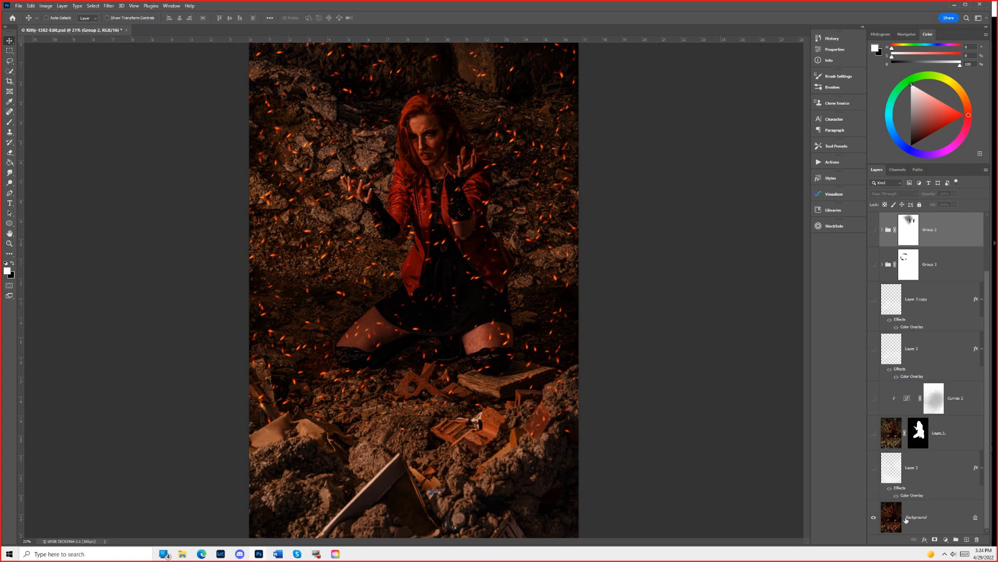
click(871, 518)
click(873, 519)
scroll(889, 386, up, 2)
drag(875, 225, 871, 263)
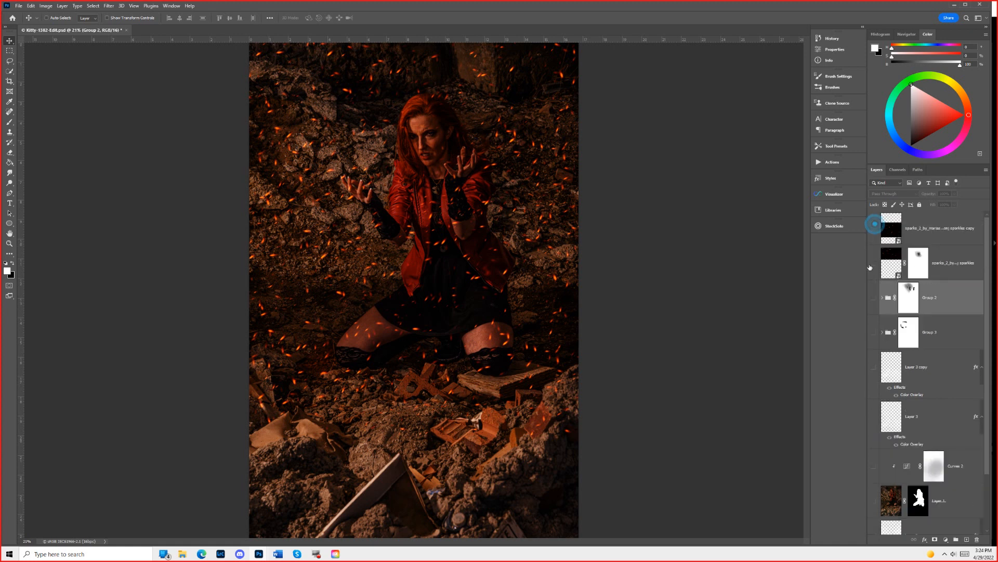
scroll(886, 512, down, 2)
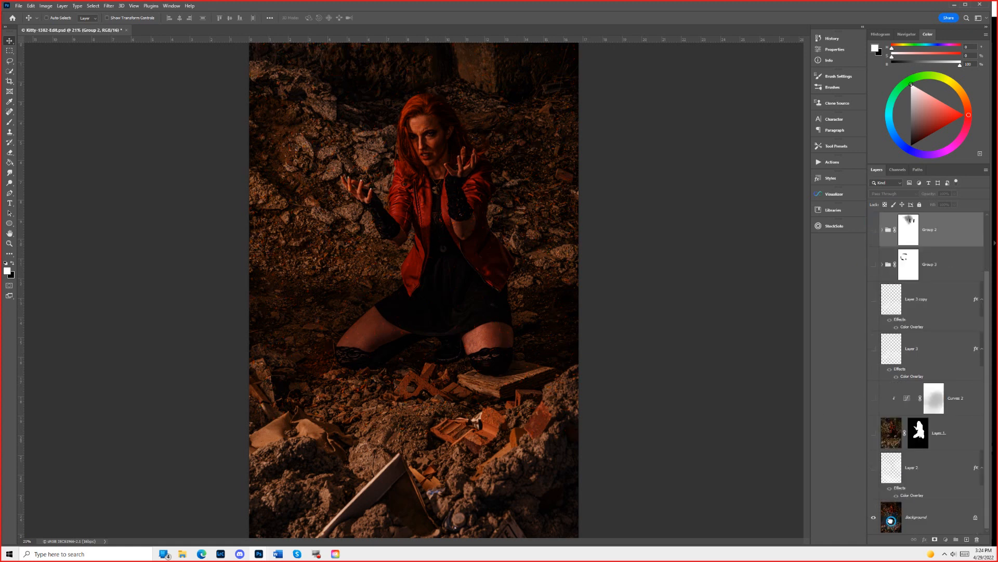
click(892, 523)
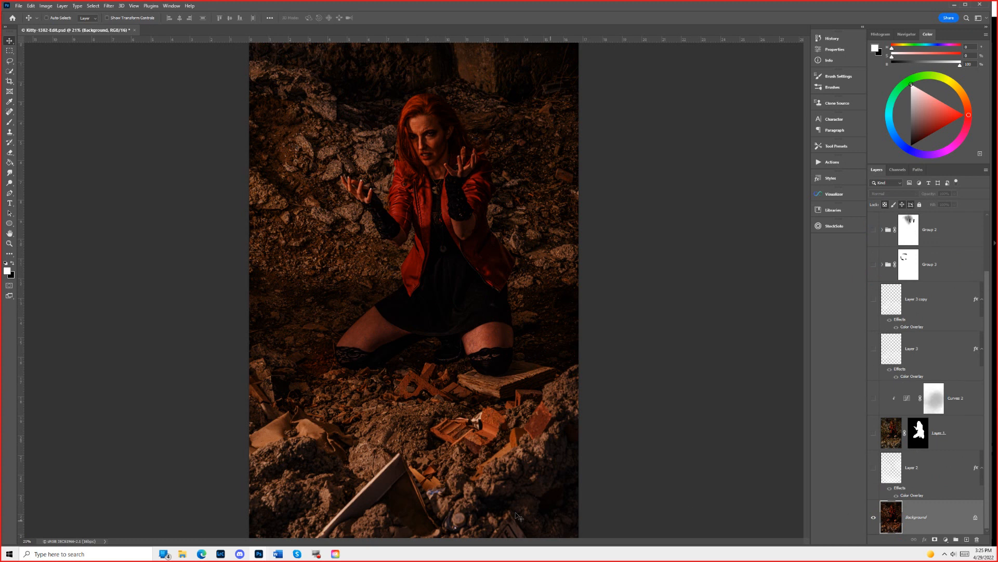
Switch to Lightroom Classic, select the unedited raw photo beside the finished composite, and reset its Develop settings.
key(alt+Tab)
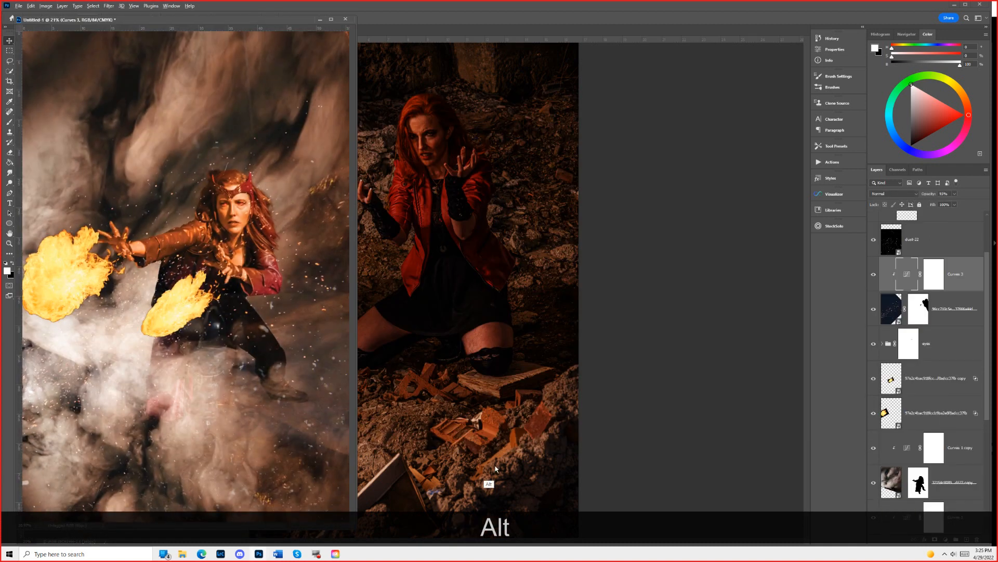
key(alt+Tab)
key(alt+Tab)
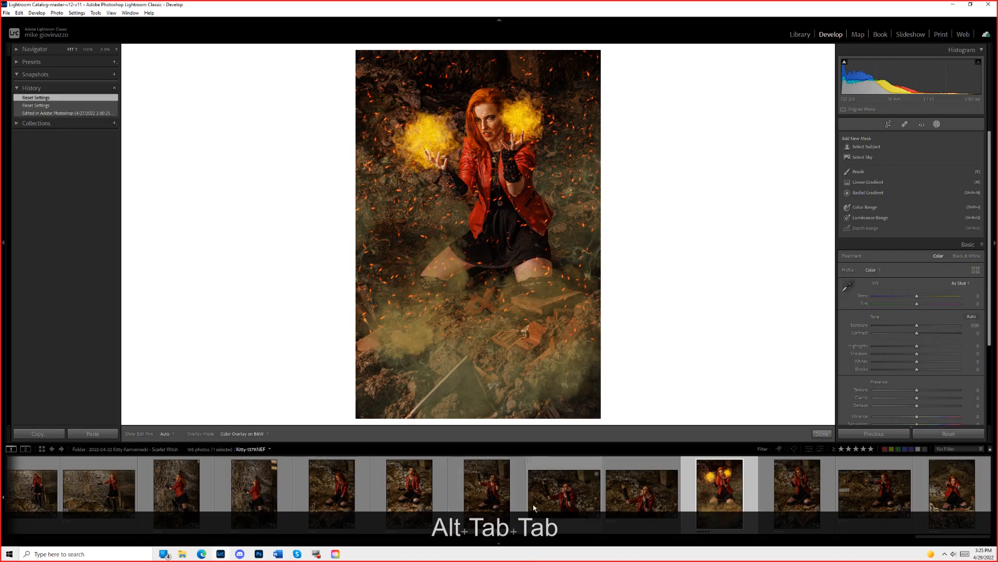
click(794, 493)
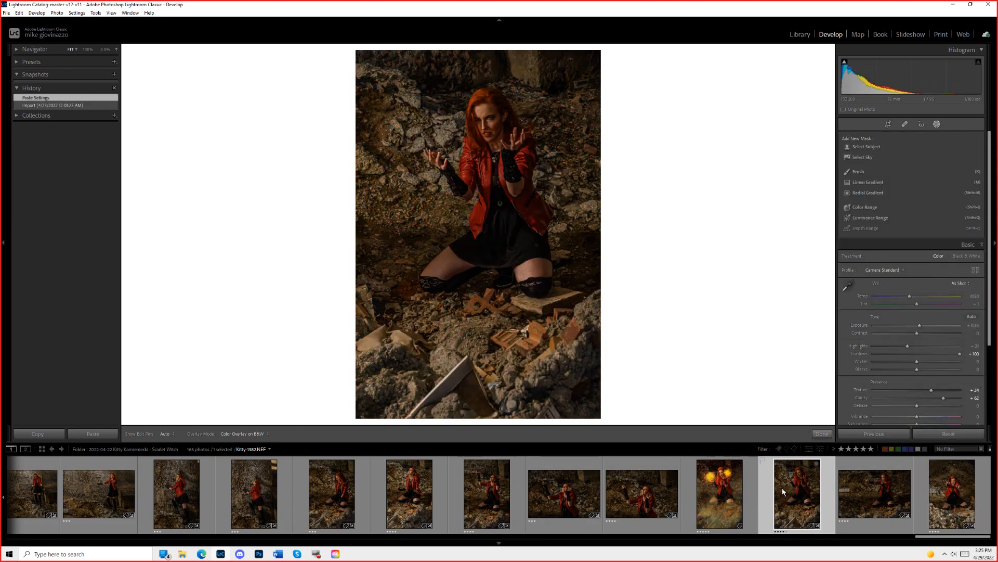
click(950, 435)
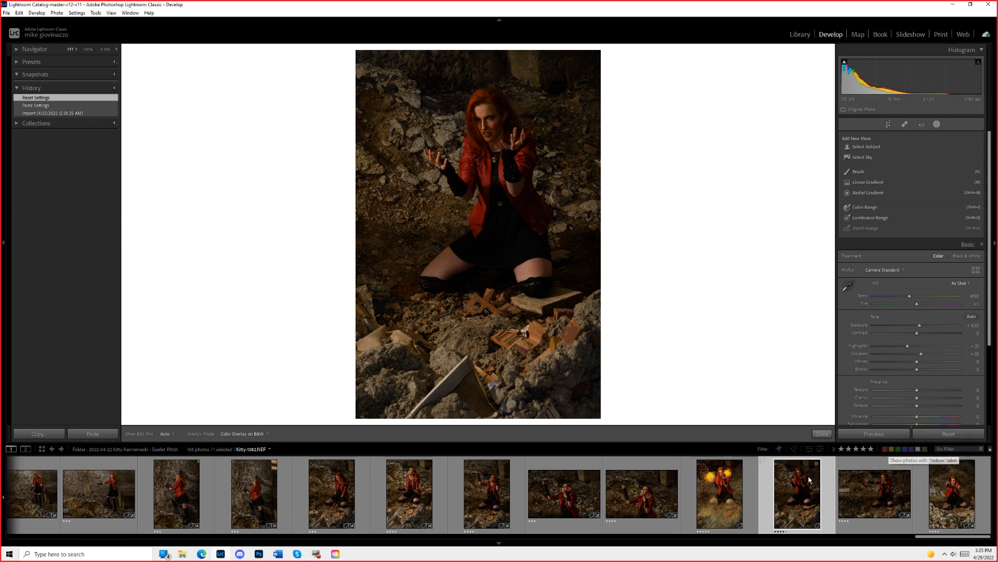
Undo the settings reset, and try Exposure +1.24 and Contrast +9 on the restored settings.
key(ctrl+z)
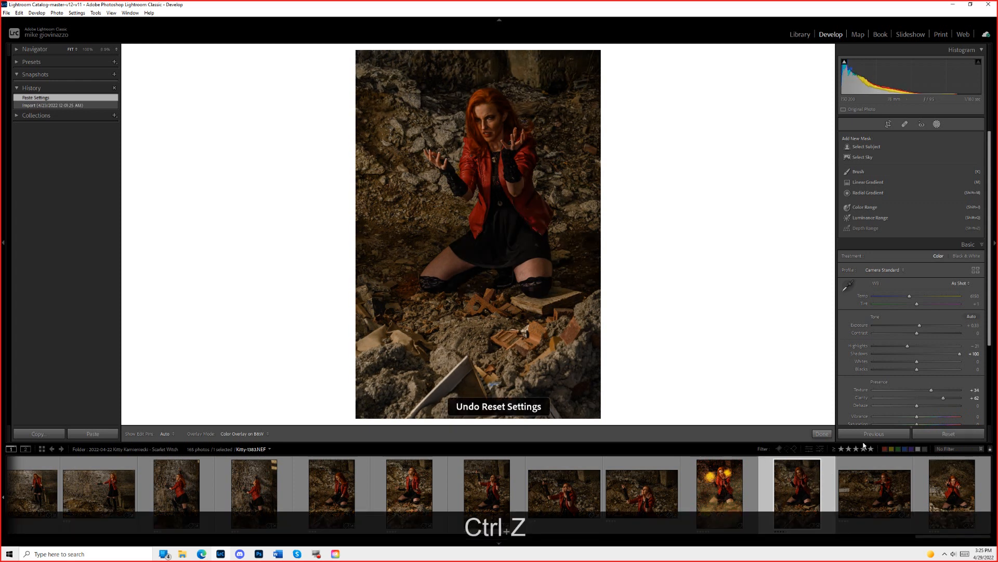
scroll(944, 356, down, 3)
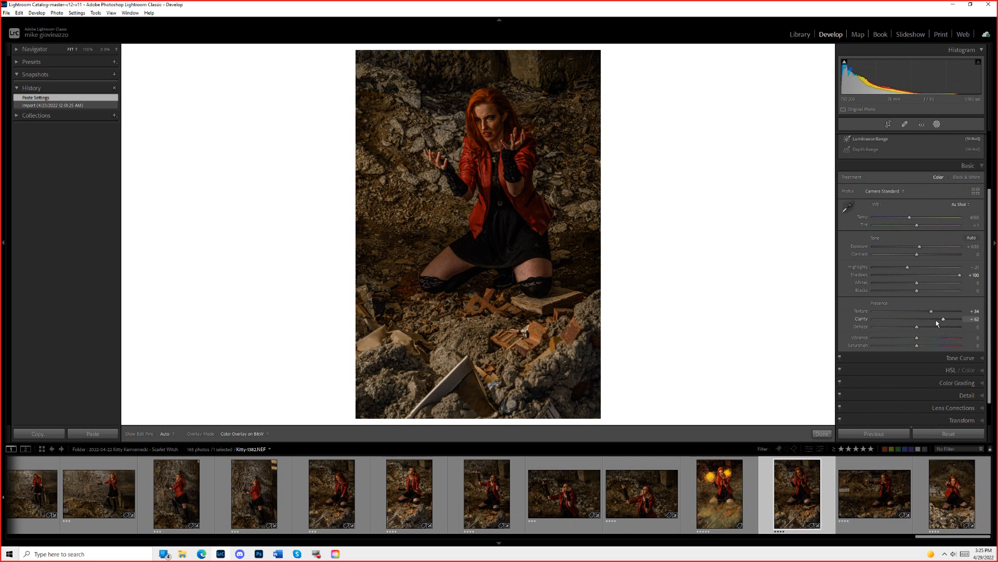
mouse_move(919, 247)
mouse_down()
mouse_move(927, 245)
mouse_move(921, 254)
mouse_up()
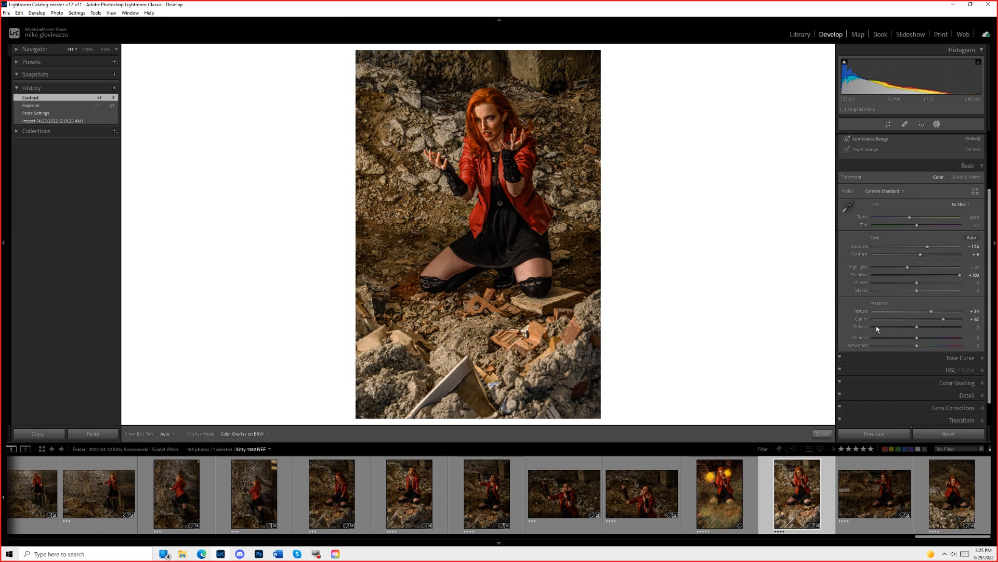
Reset the photo's Develop settings, apply Auto tone, and reduce Exposure to +1.47.
click(953, 436)
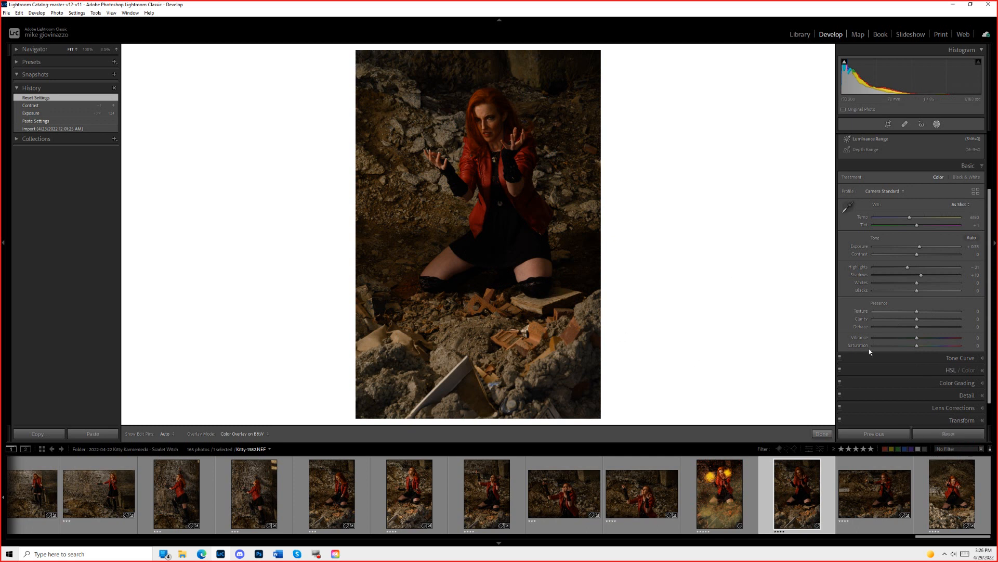
click(971, 238)
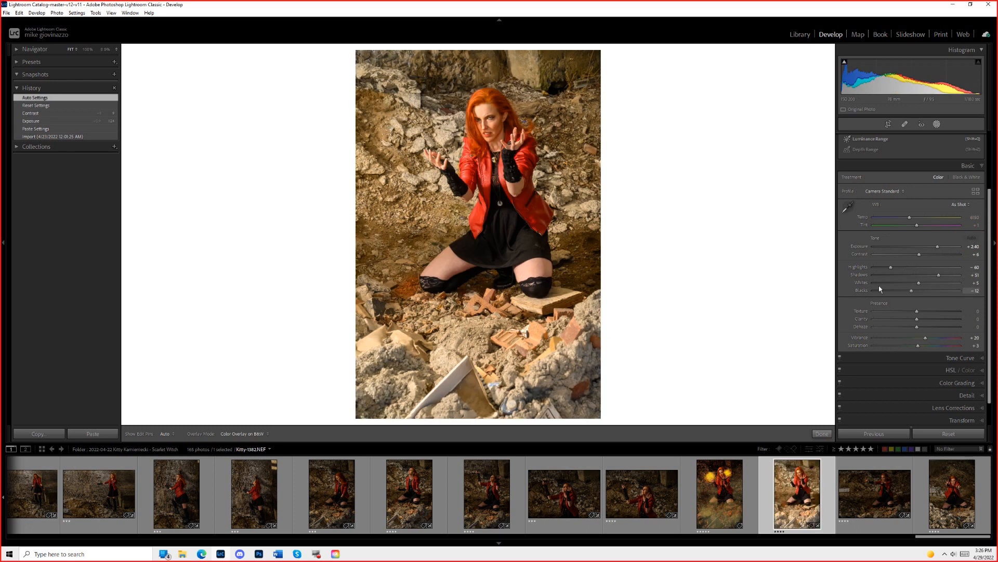
drag(941, 248, 930, 246)
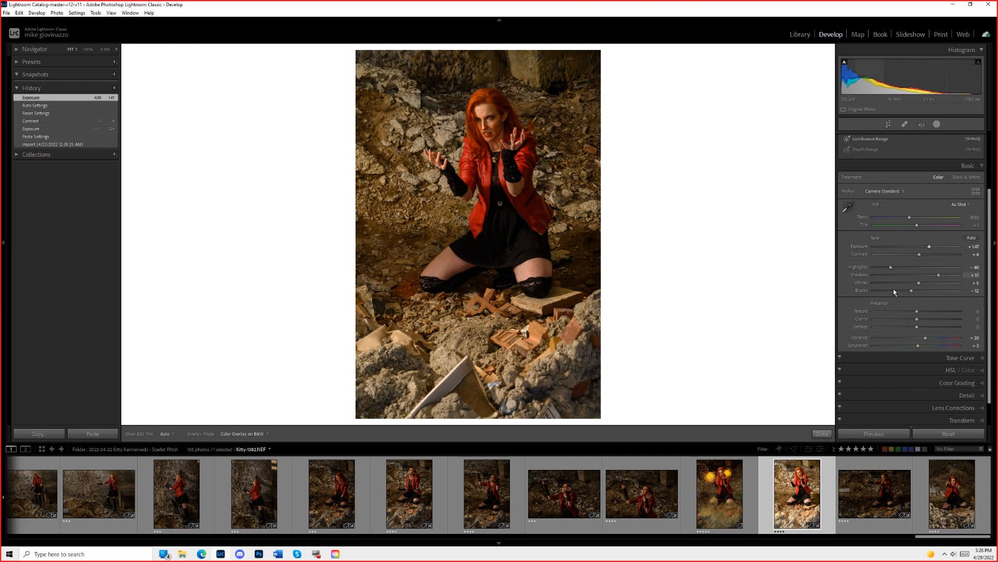
click(814, 315)
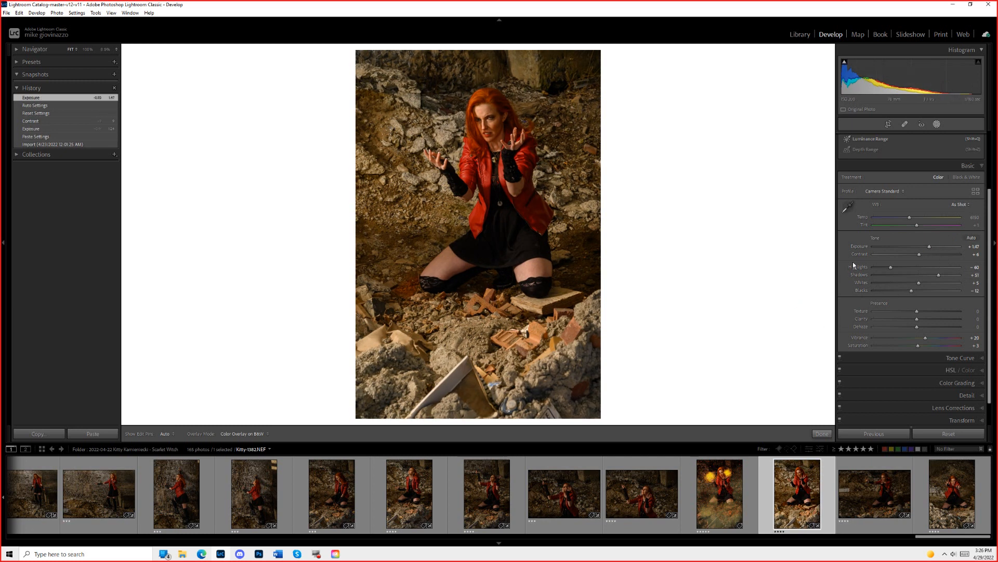
Add a Select Subject mask, check its overlay, and invert it to cover the background.
click(937, 125)
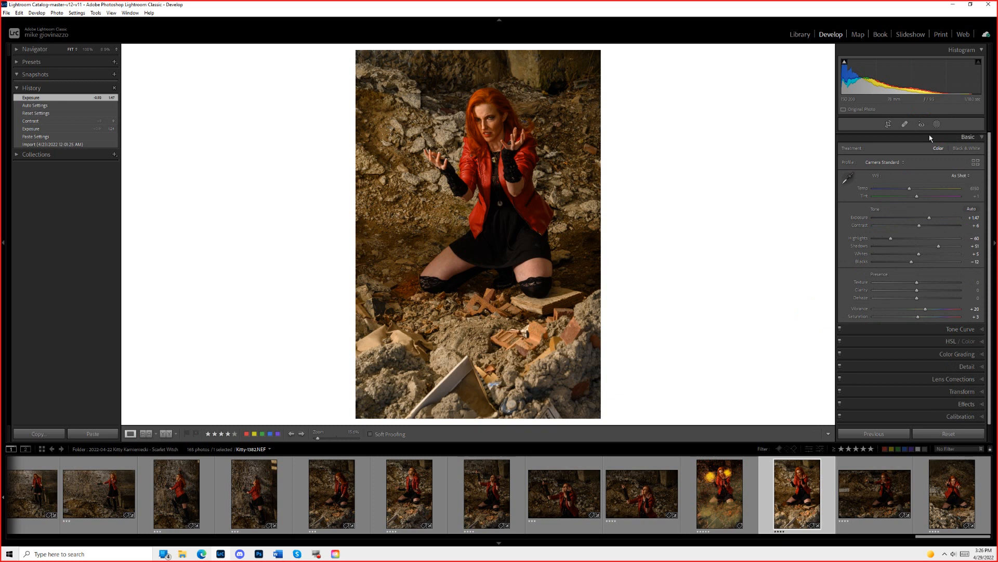
click(937, 124)
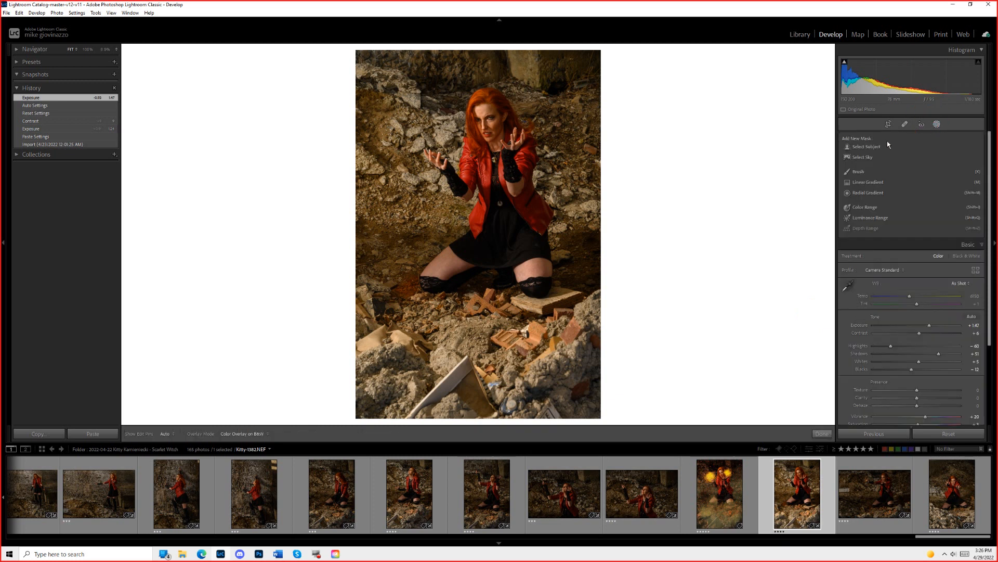
click(872, 148)
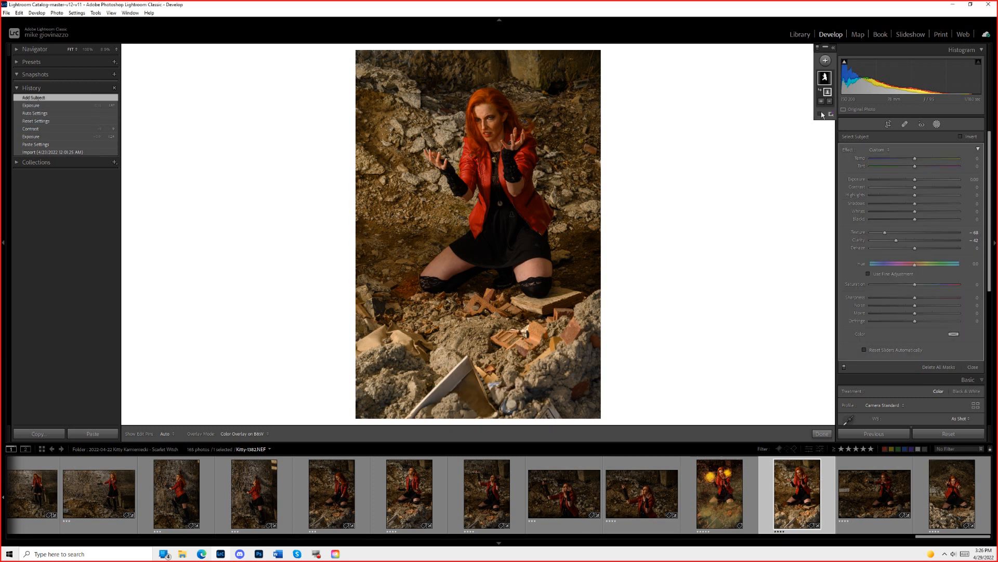
click(820, 114)
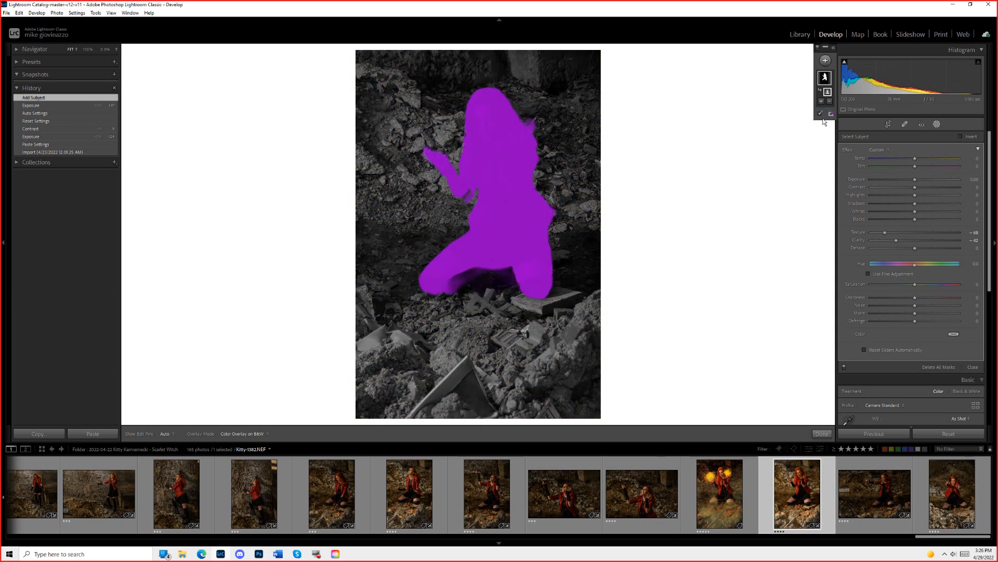
click(821, 113)
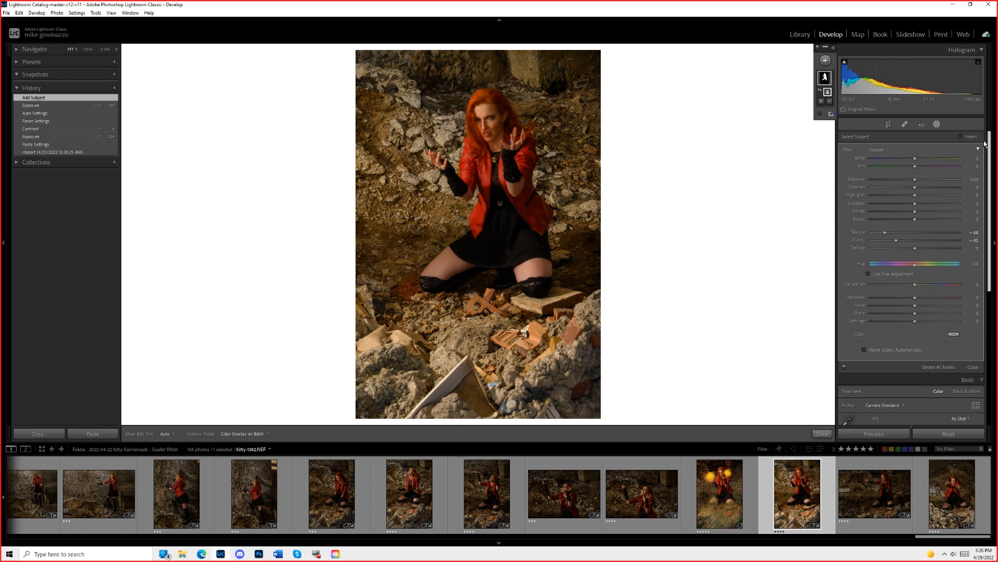
click(961, 136)
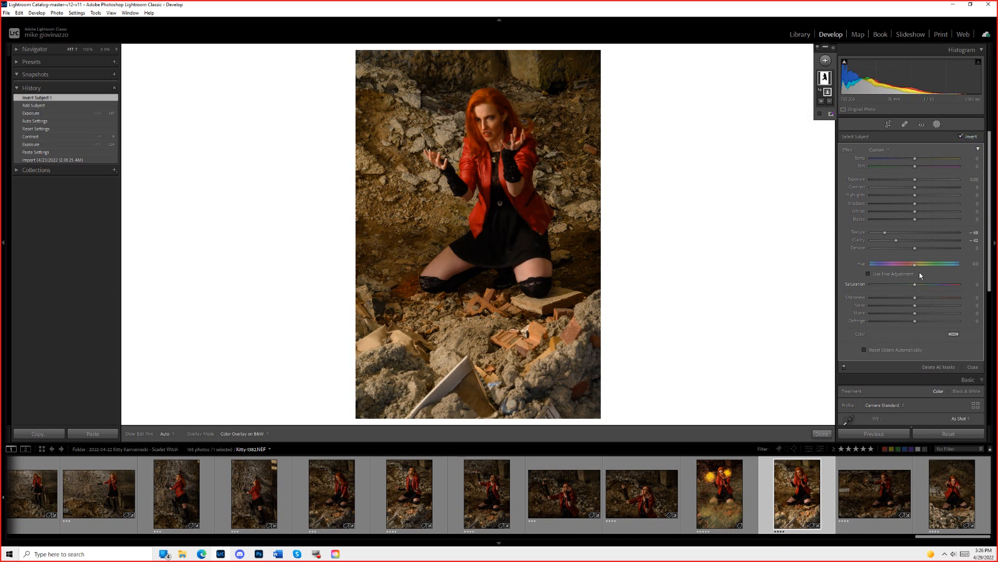
Set the background mask's Texture to 100, raise its Clarity strongly, and lower its Exposure to about -0.5.
drag(884, 232, 953, 240)
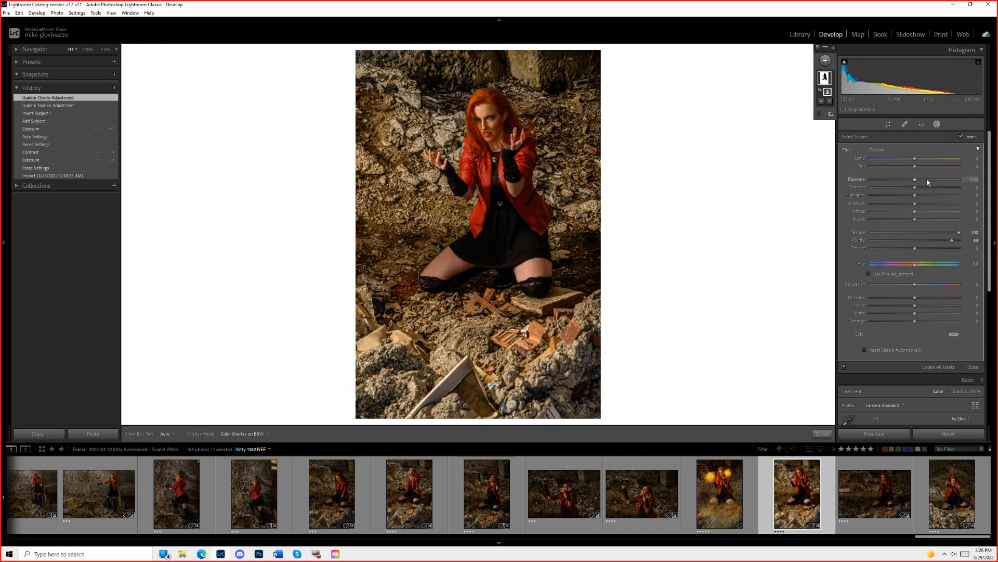
mouse_move(914, 179)
mouse_down()
mouse_move(889, 182)
mouse_move(908, 180)
mouse_up()
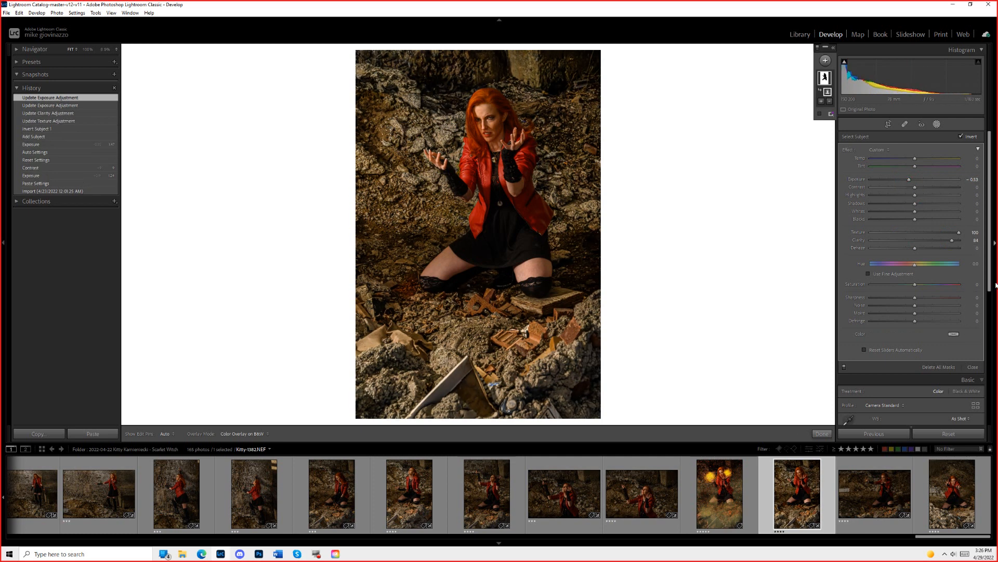
Raise the whole photo's Texture to about +60, Clarity to +39 and Dehaze to +37, and select the finished fireball composite.
scroll(979, 370, down, 5)
scroll(979, 371, down, 2)
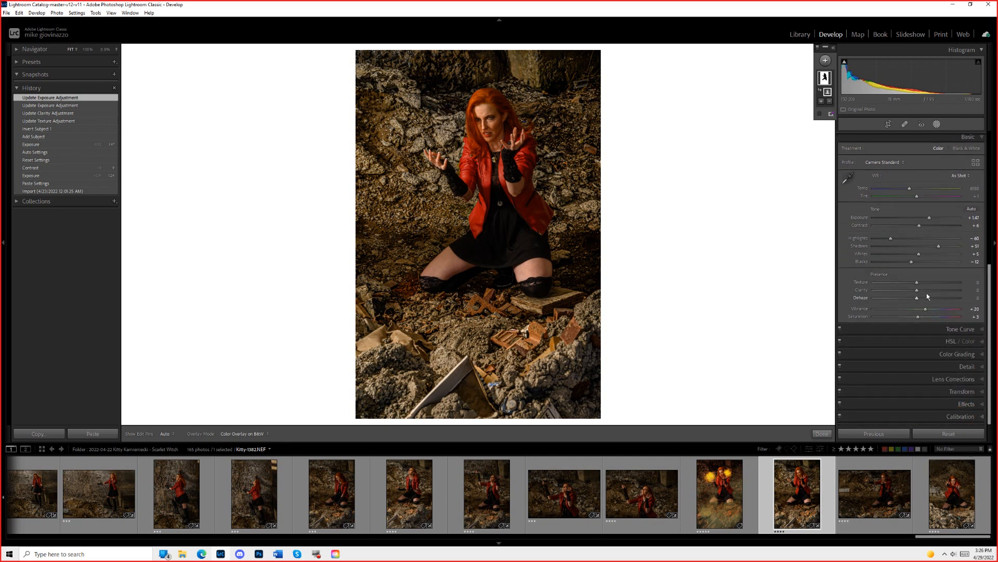
mouse_move(921, 284)
mouse_down()
mouse_move(943, 282)
mouse_move(918, 289)
mouse_move(932, 288)
mouse_move(932, 298)
mouse_up()
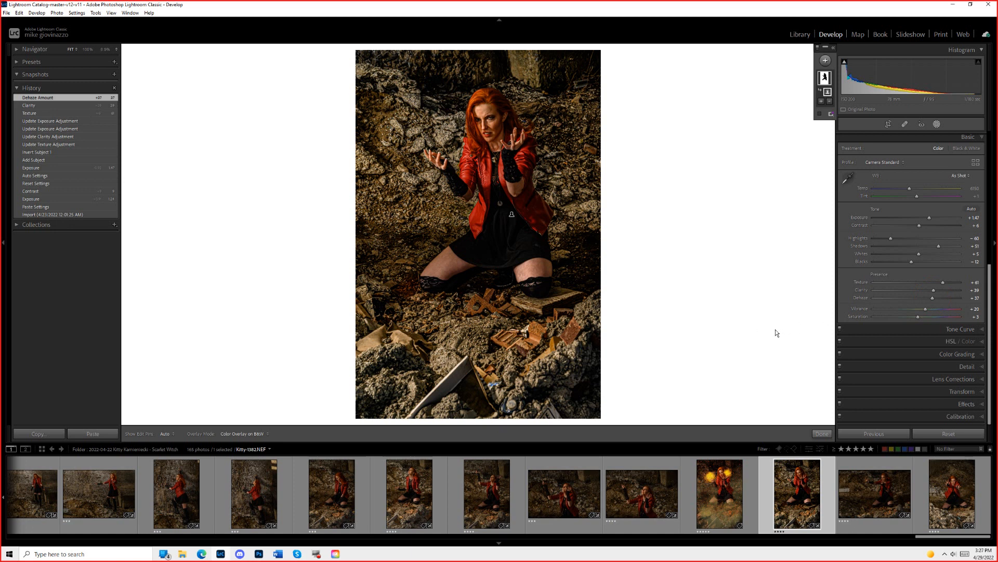
click(733, 500)
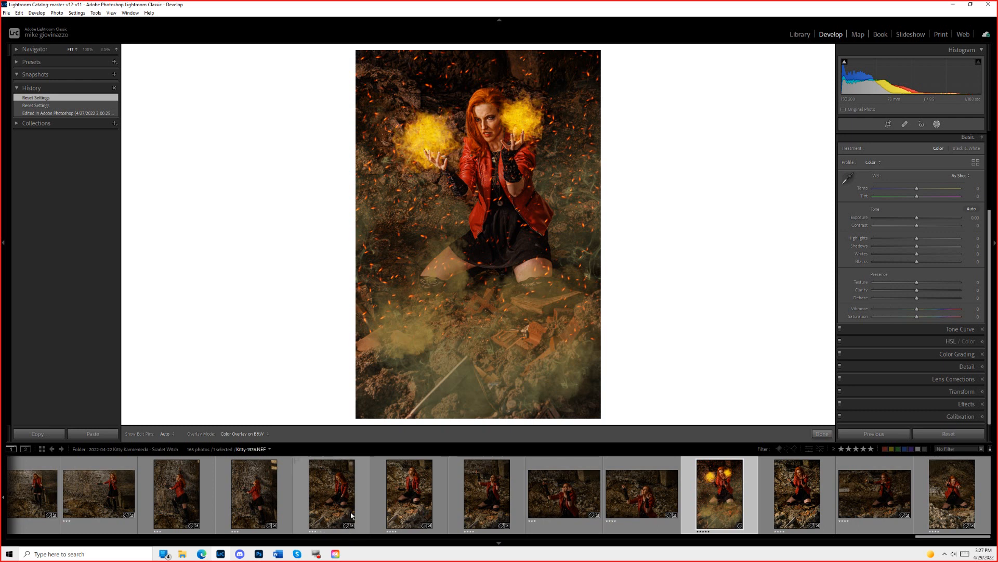
Switch to Edge and show the second photo of the Scarlet Witch Cosplay & Edit album on Meetup.
click(202, 554)
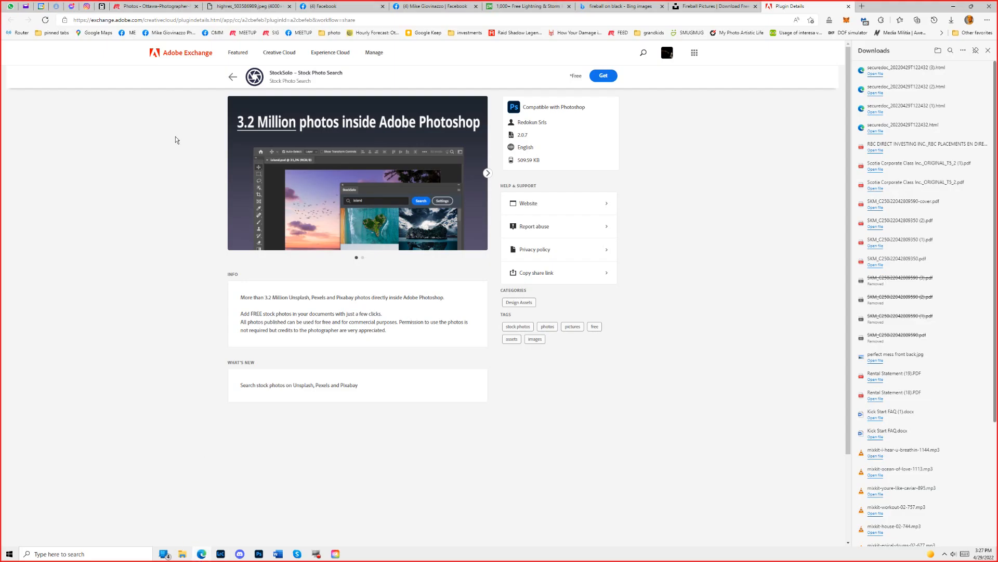
click(168, 11)
click(145, 345)
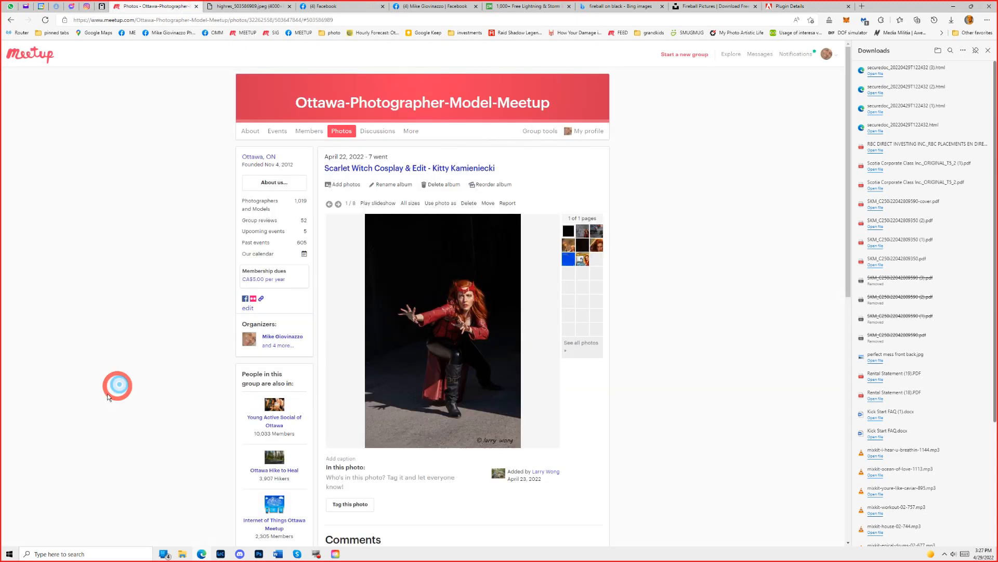
click(338, 205)
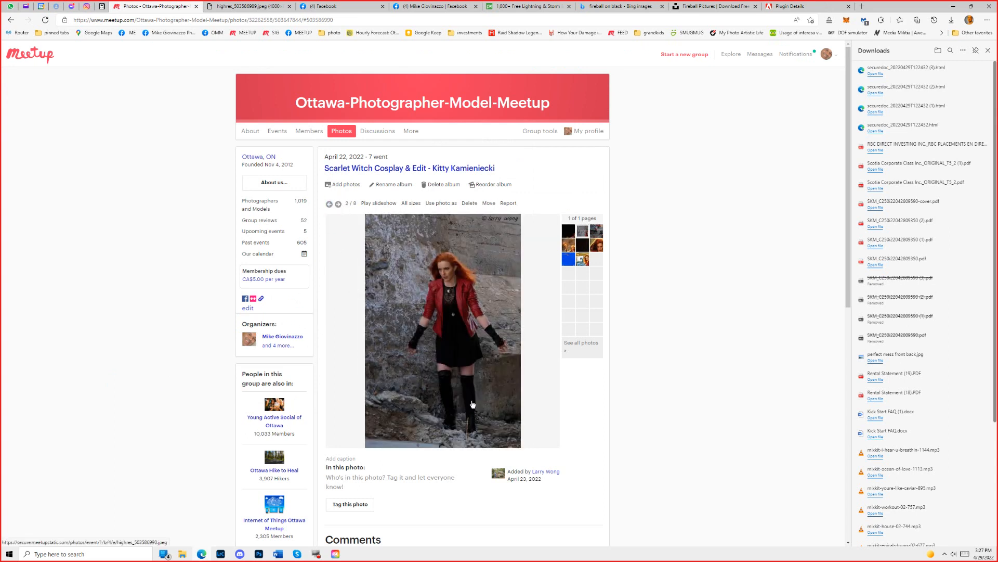
Open the album photo in its full-size version and copy the image.
click(410, 203)
click(343, 249)
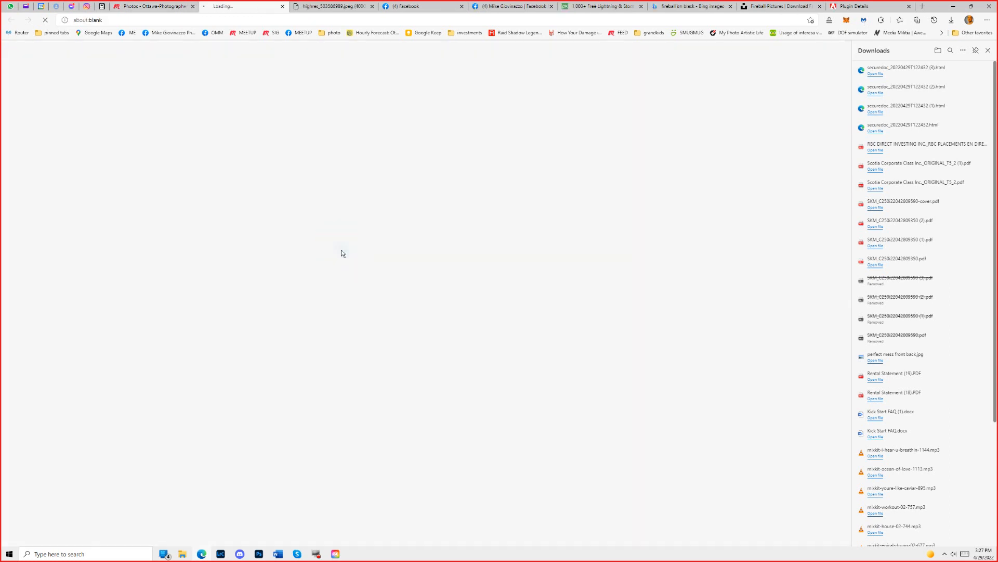
right_click(448, 350)
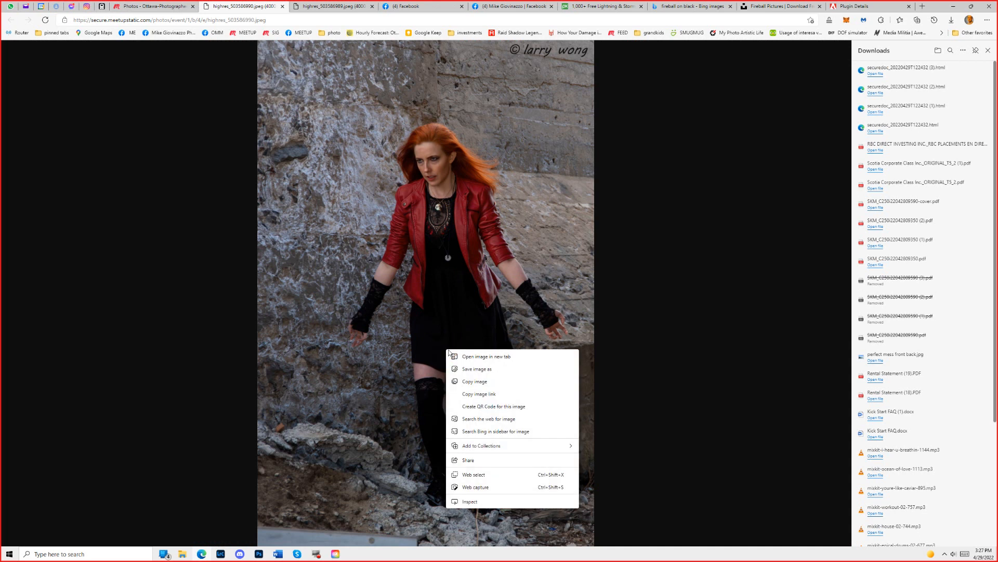
click(487, 383)
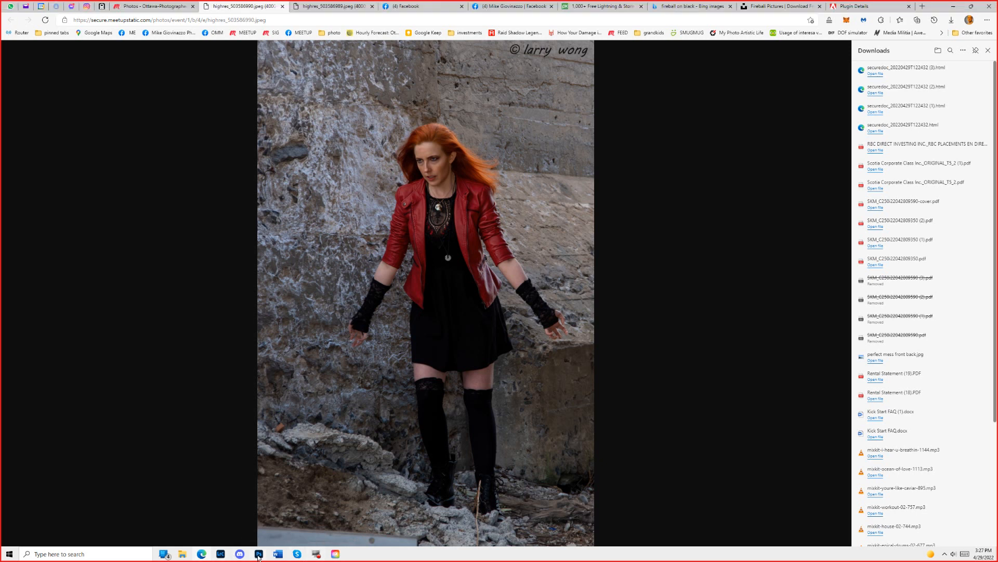
Switch to Photoshop and close both Untitled-1 and the Kitty-1382-Edit.psd composite without saving changes.
mouse_move(259, 554)
click(245, 516)
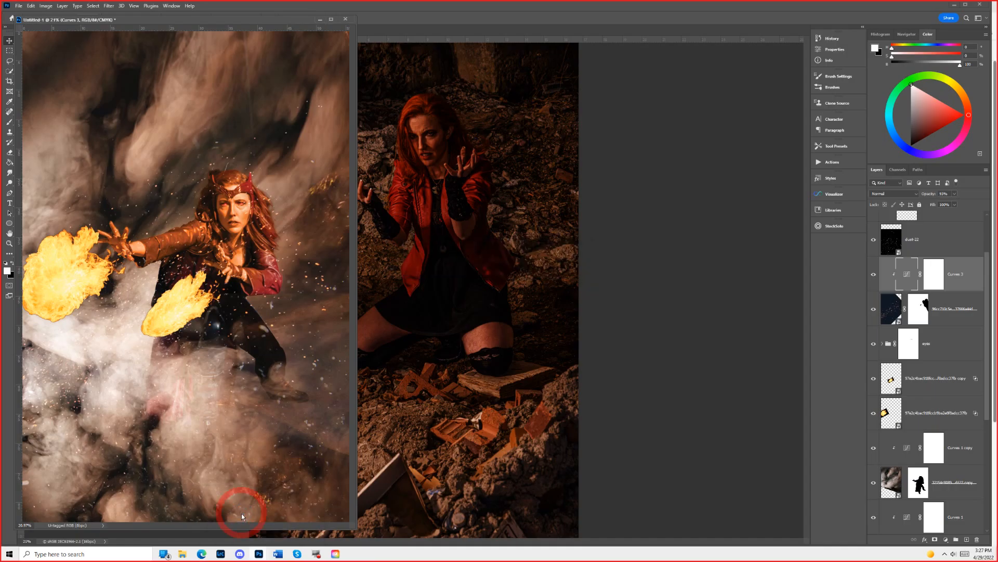
click(345, 20)
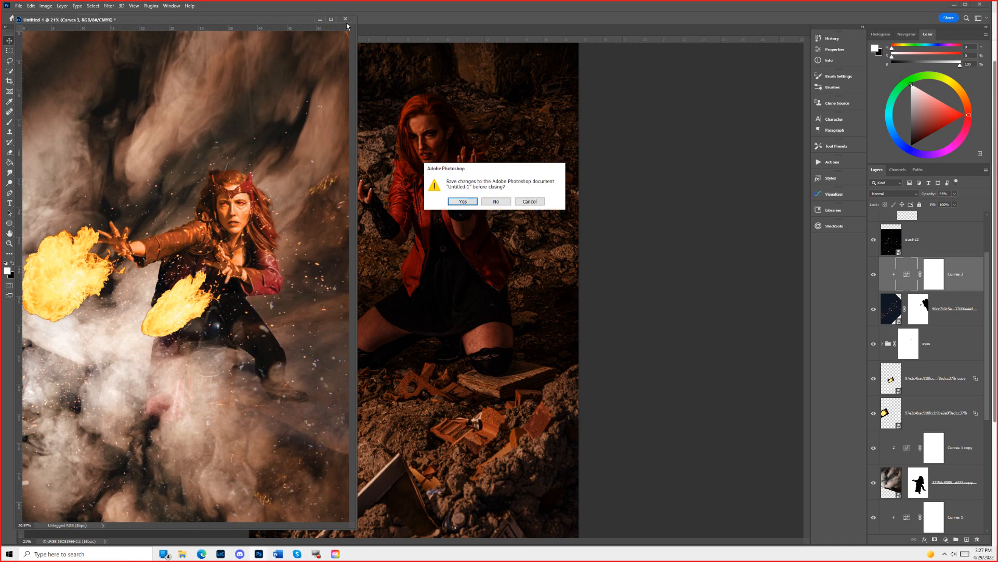
click(496, 202)
click(134, 33)
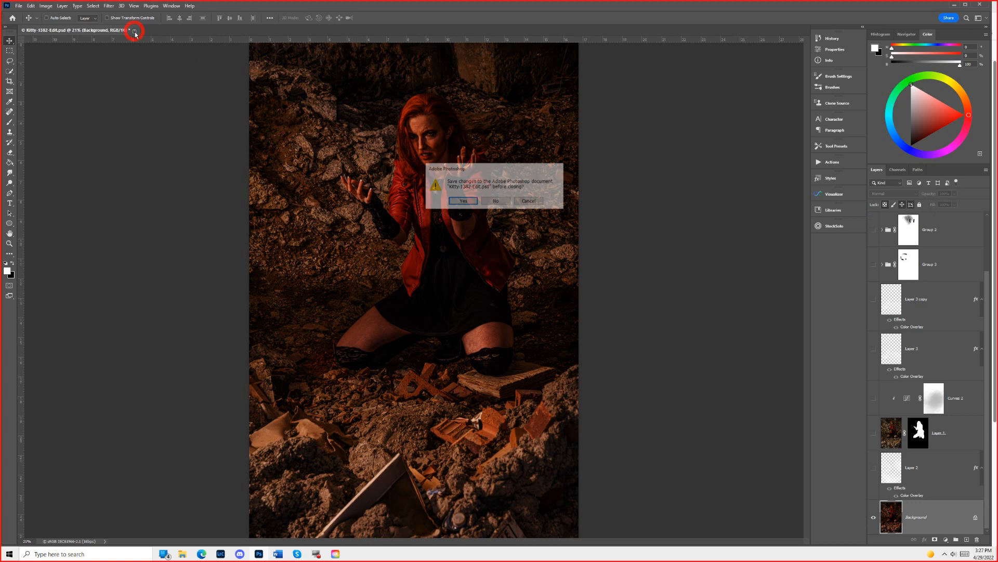
click(502, 202)
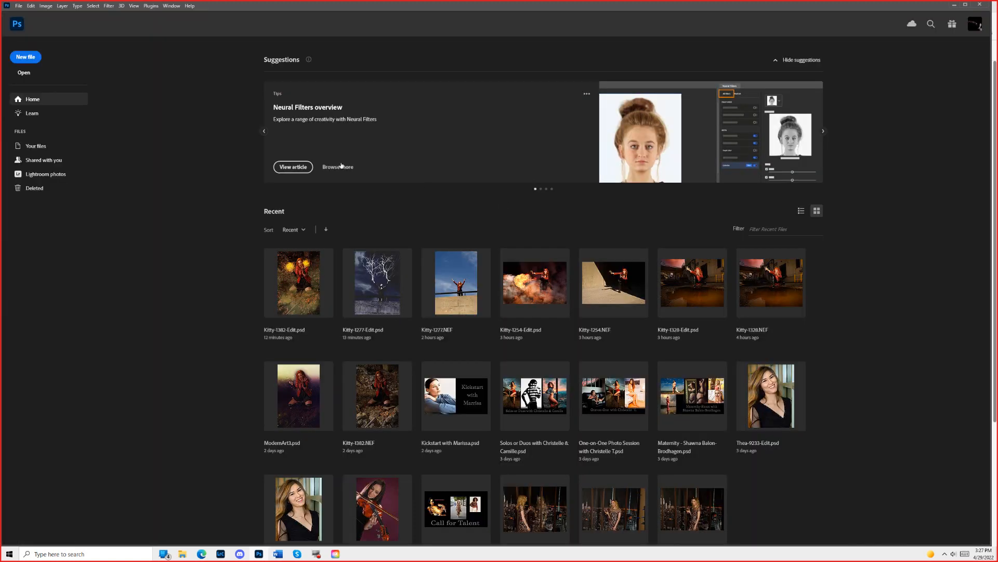
Create a new document the size of the copied photo and paste the photo into it.
click(24, 56)
click(332, 199)
click(654, 390)
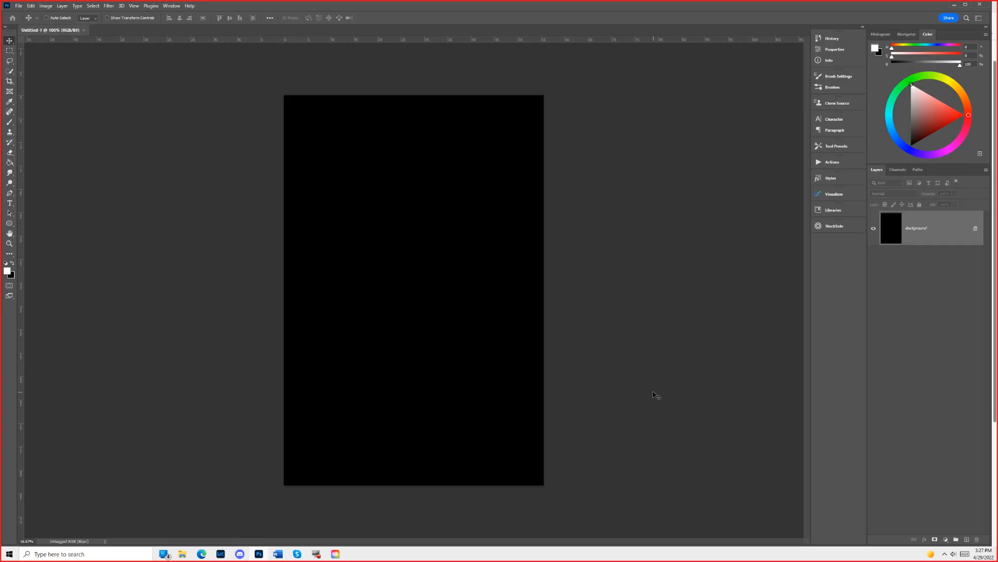
key(ctrl+v)
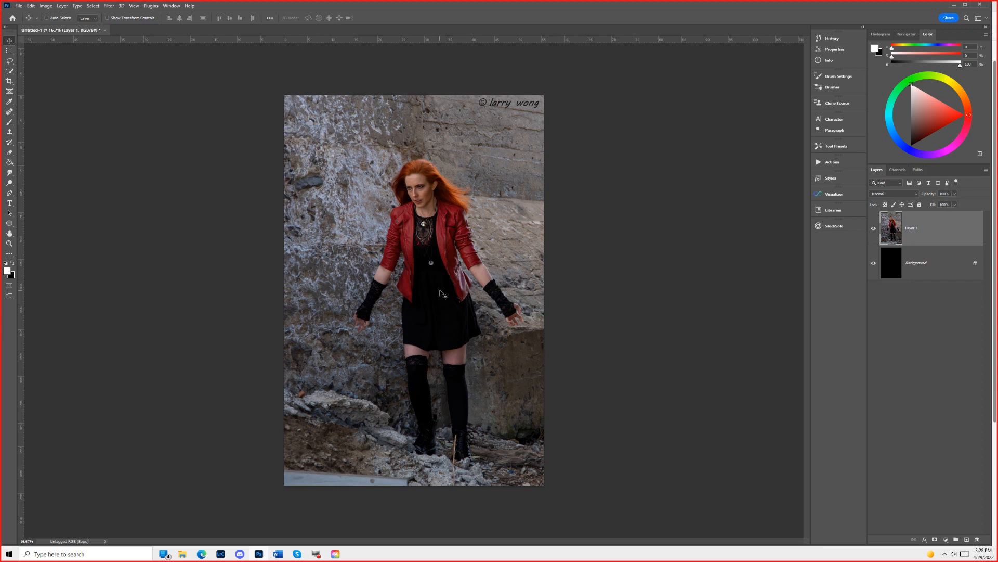
Switch to Lightroom Classic, find the shot of the red-jacketed model against the blue sky in the filmstrip, and select it.
click(220, 553)
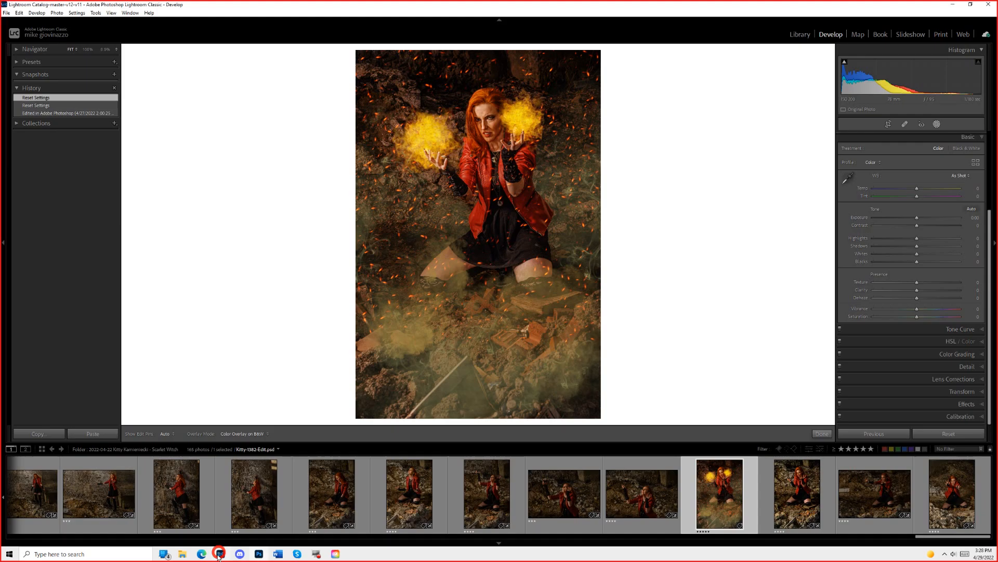
scroll(873, 500, up, 15)
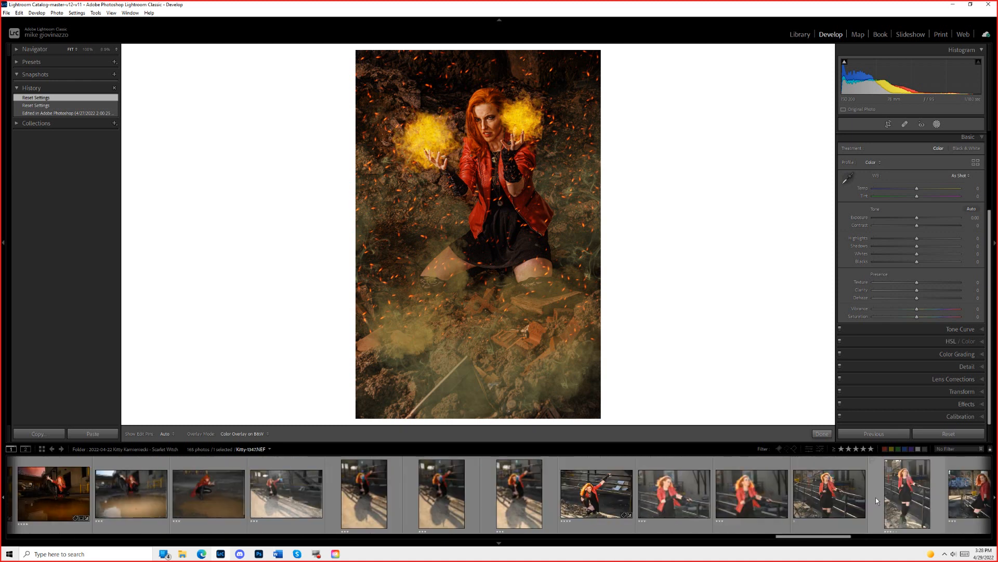
scroll(879, 501, up, 12)
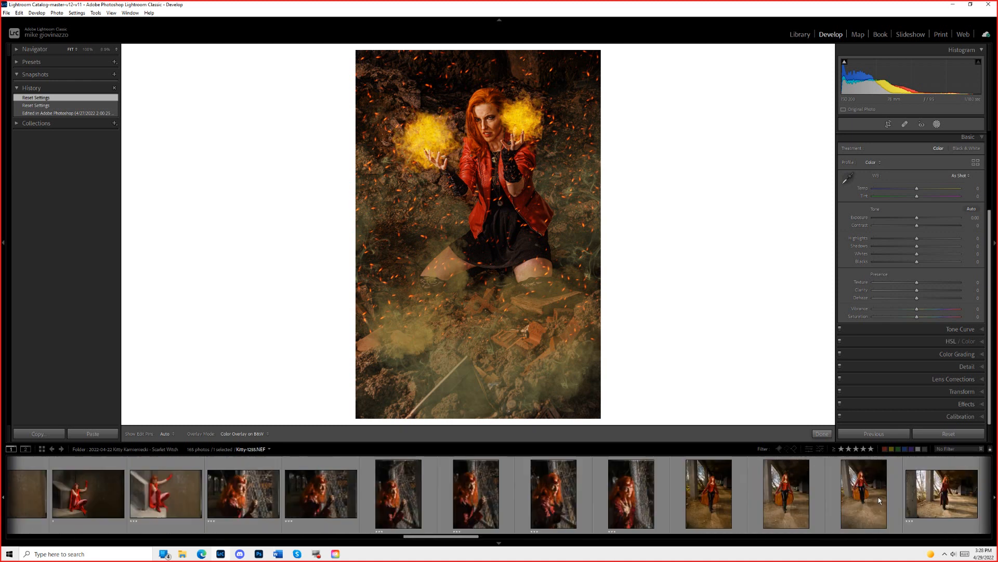
scroll(660, 505, down, 10)
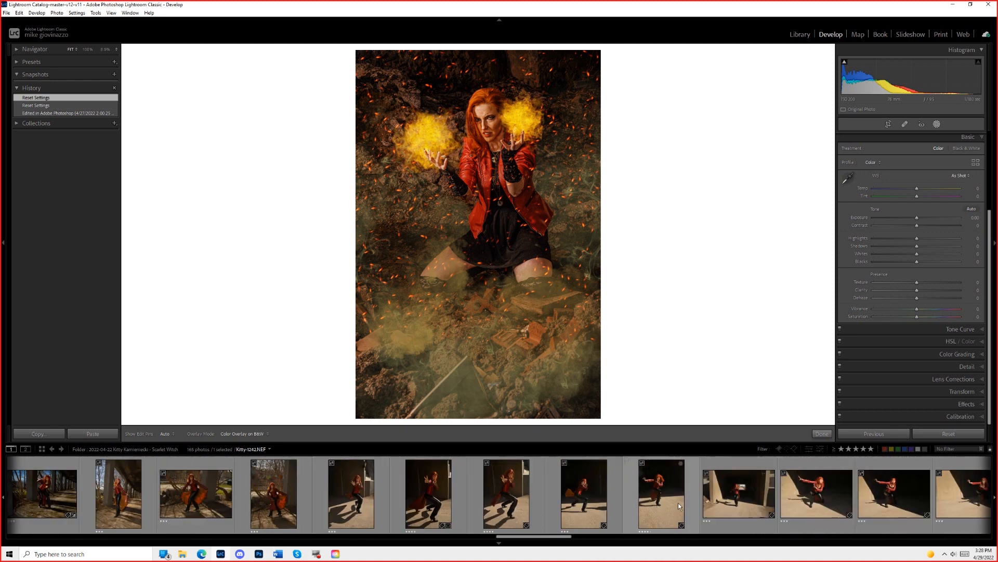
click(897, 495)
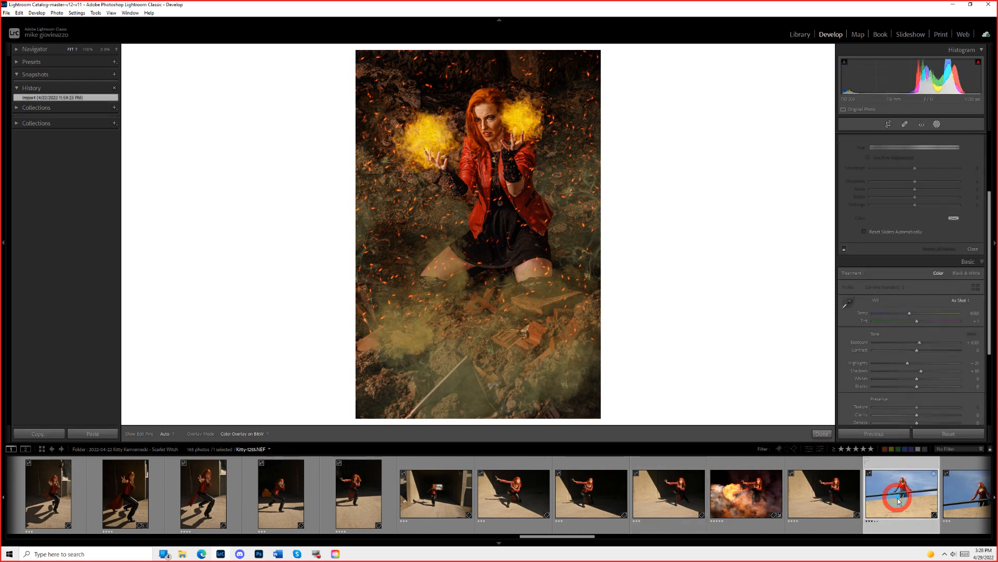
Browse the filmstrip for other shots of the model, viewing the chain-link fence, underpass and metal staircase photos.
scroll(951, 510, up, 10)
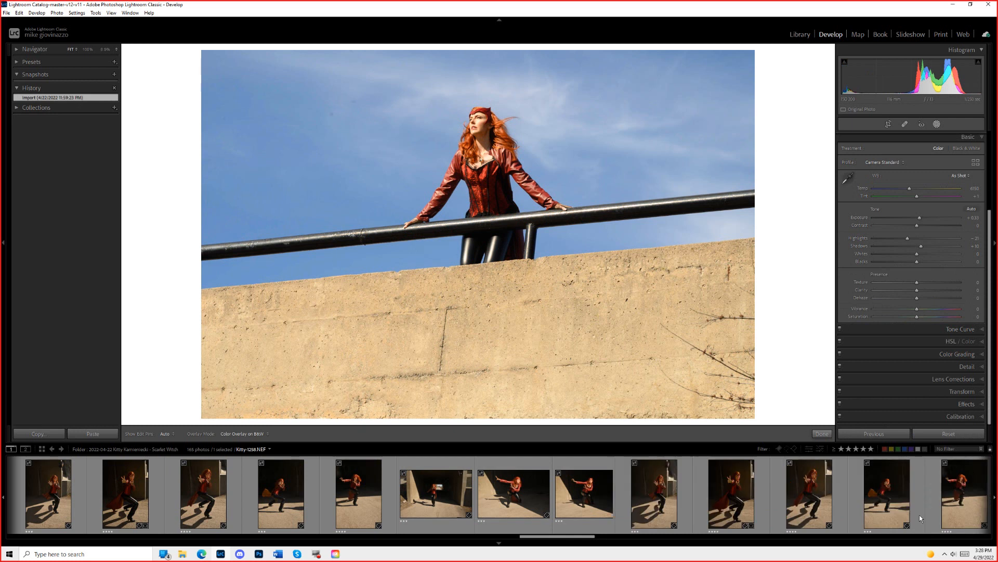
scroll(624, 499, down, 4)
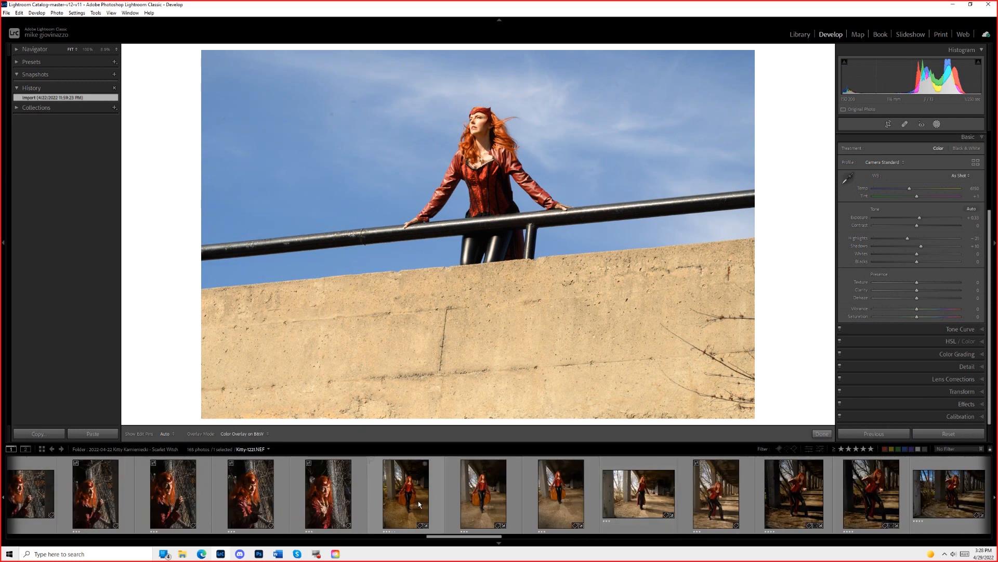
click(335, 505)
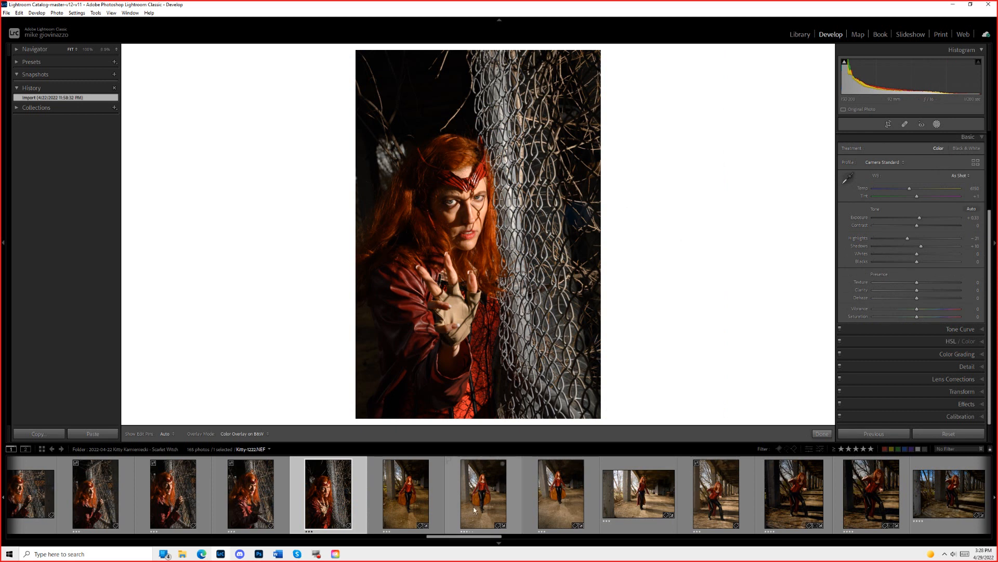
click(559, 497)
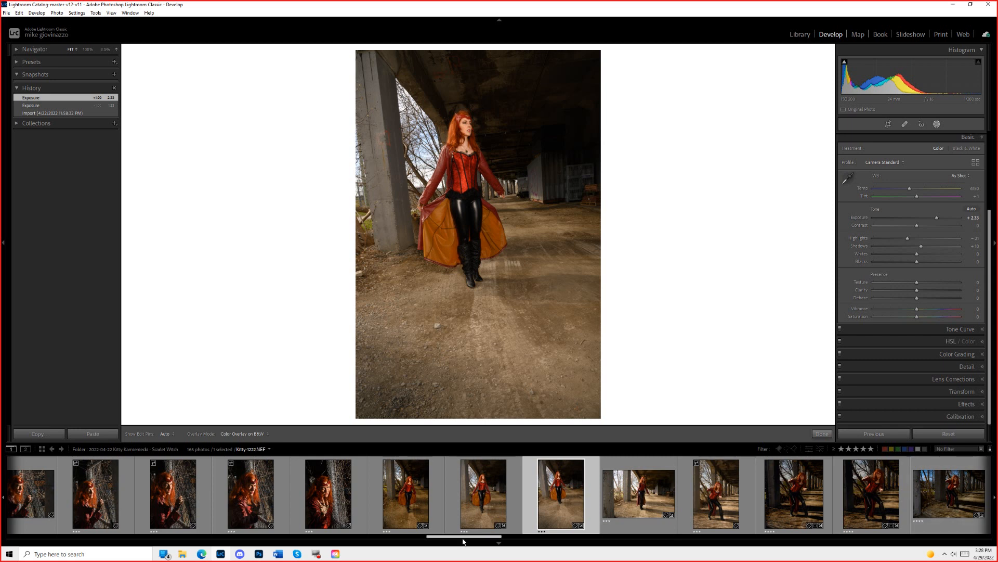
scroll(672, 522, down, 10)
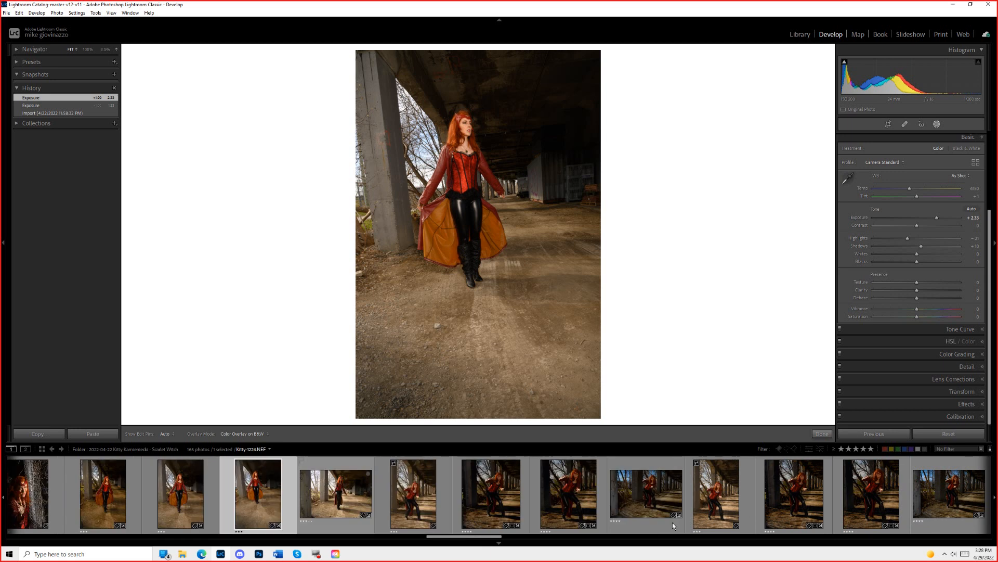
scroll(723, 513, down, 10)
click(653, 500)
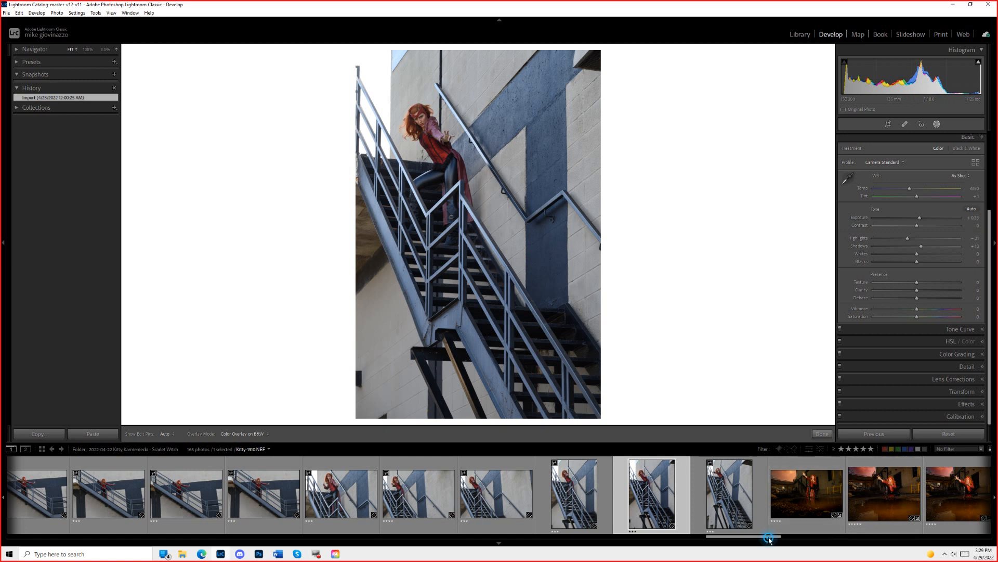
drag(776, 536, 860, 527)
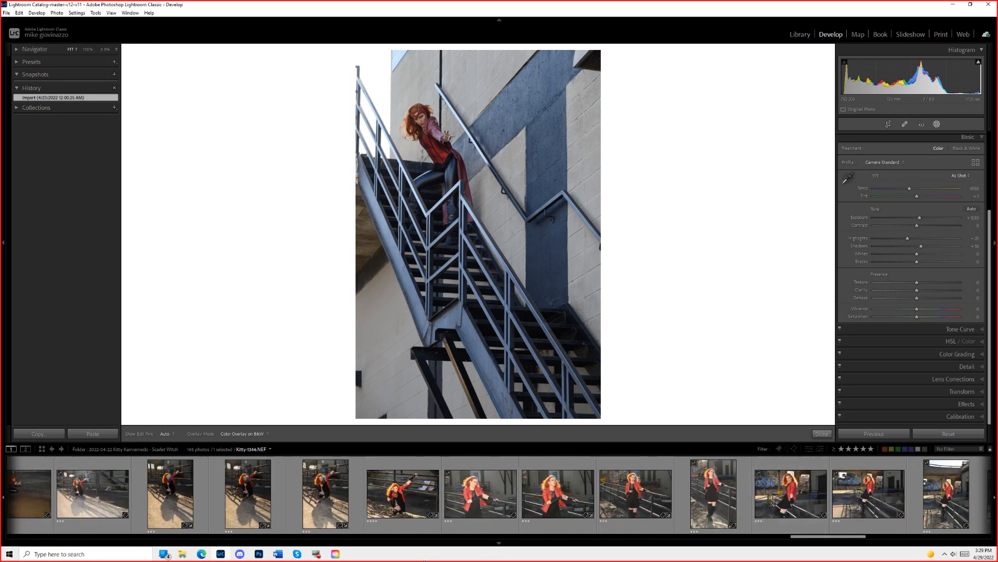
Switch to Photoshop, select the model on Layer 1 with Select Subject, and bring the selection into Select and Mask.
key(alt+Tab)
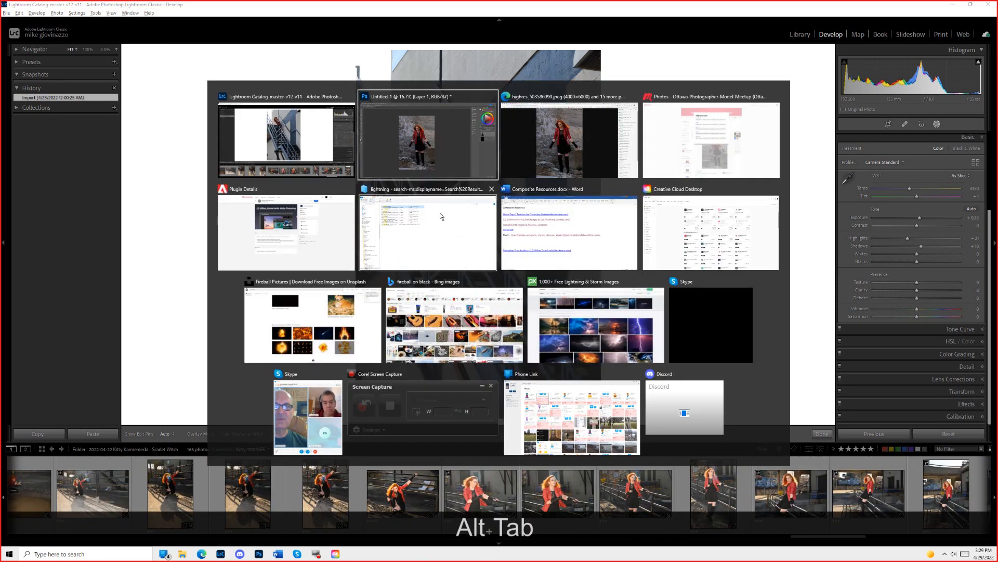
click(439, 134)
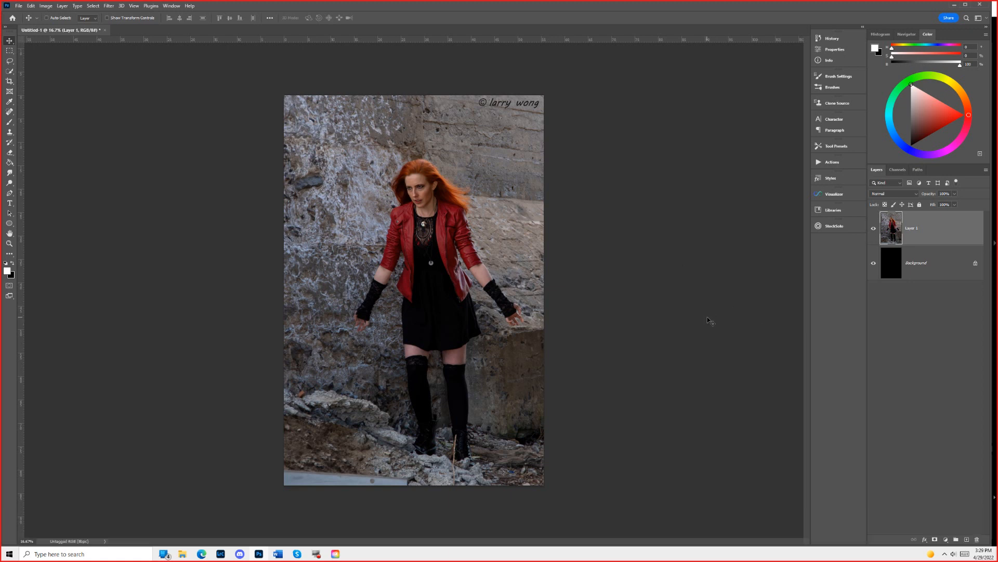
click(10, 72)
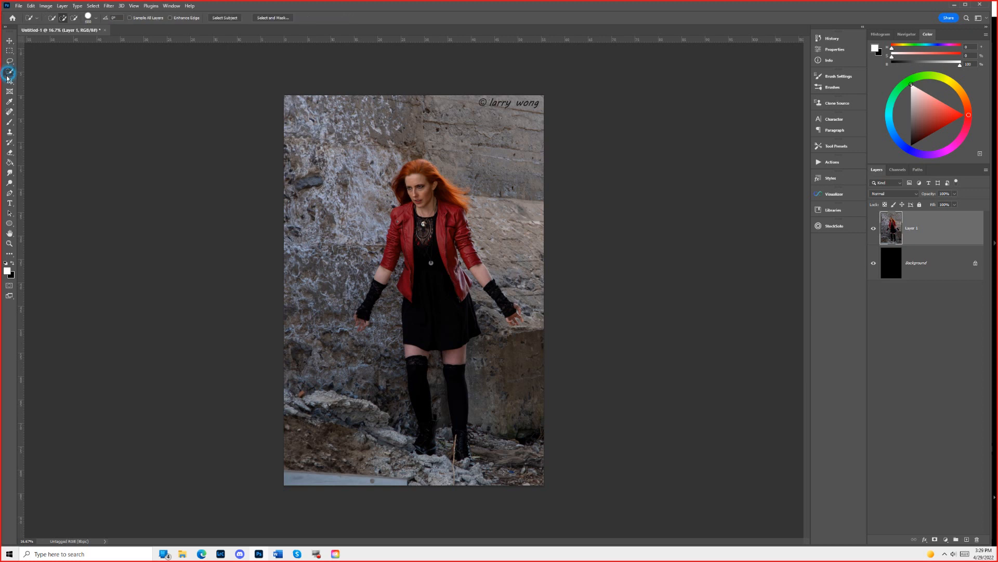
click(225, 17)
click(274, 17)
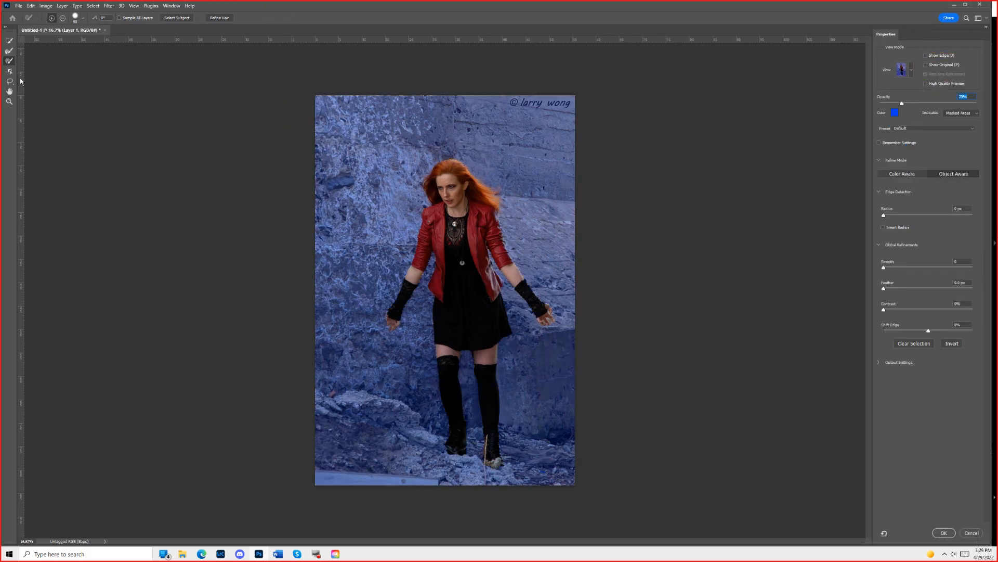
Refine the selection around the model's hair with the Refine Edge Brush, raising the blue overlay's opacity to reveal stray background.
click(9, 50)
drag(478, 181, 495, 200)
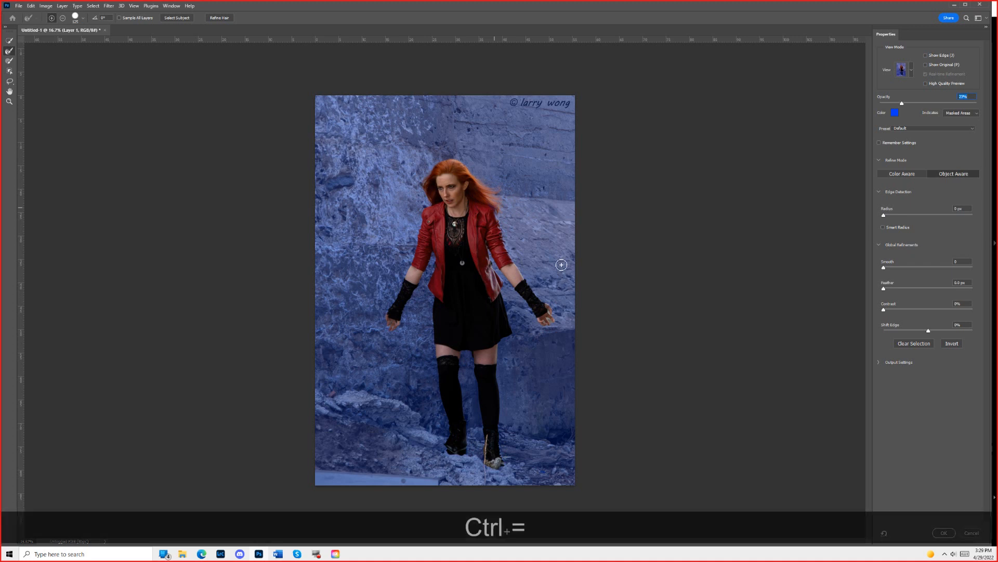
key(ctrl+equal)
key(ctrl+equal)
key(space)
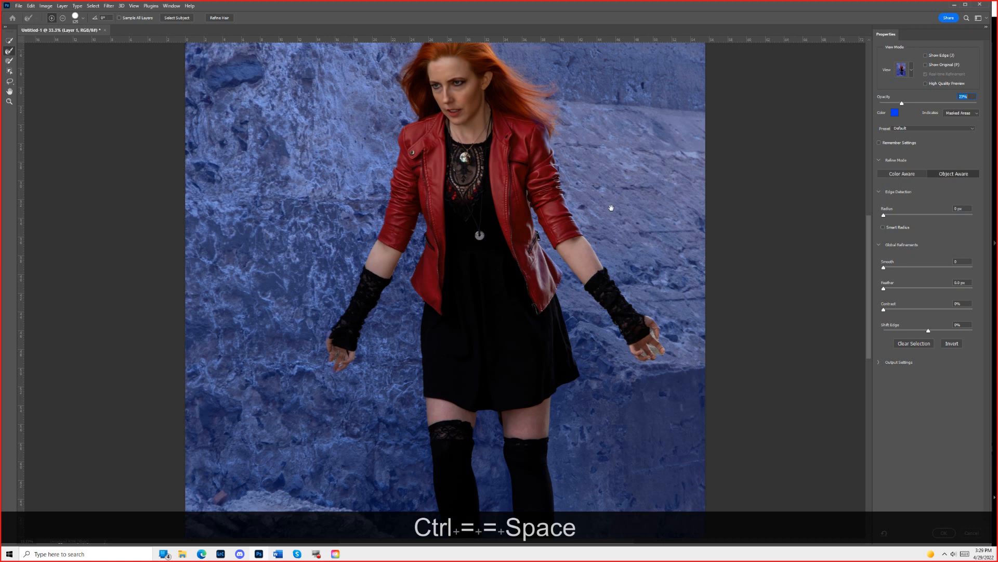
drag(523, 205, 465, 322)
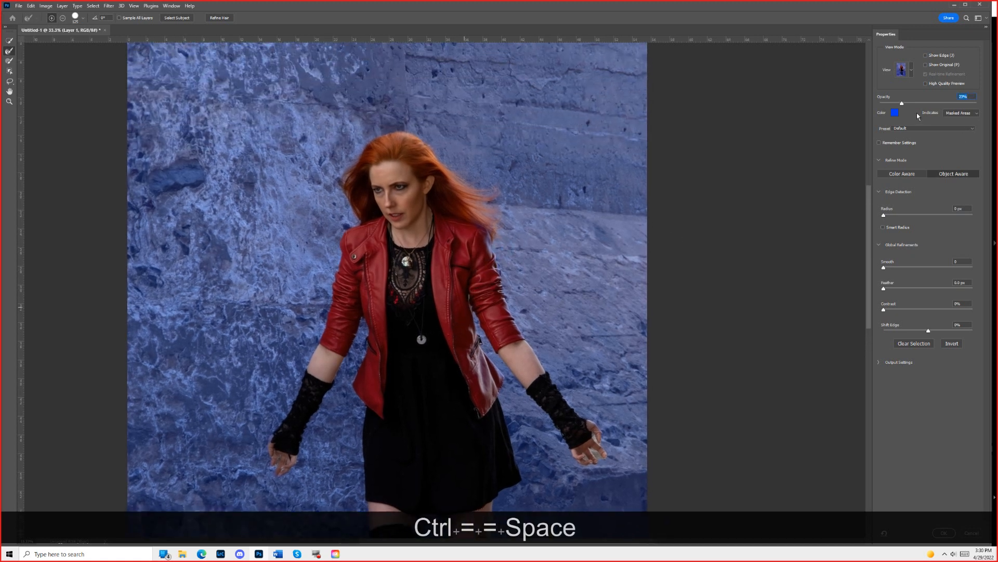
drag(902, 105, 963, 103)
drag(502, 215, 494, 240)
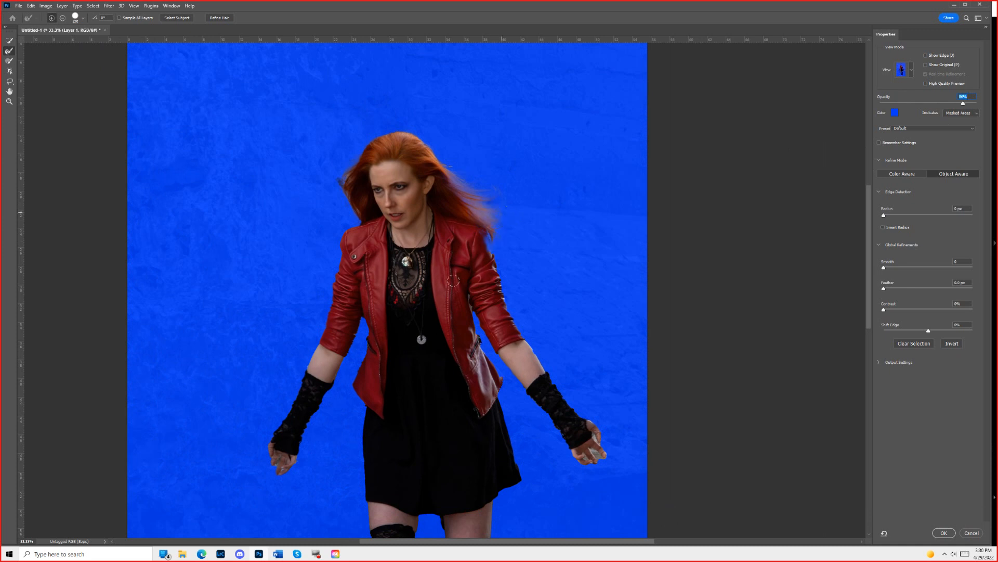
drag(350, 178, 342, 178)
drag(442, 164, 450, 164)
Try to refine the selection around the light-backed hand's fingers with the Refine Edge Brush.
key(space)
drag(602, 439, 595, 443)
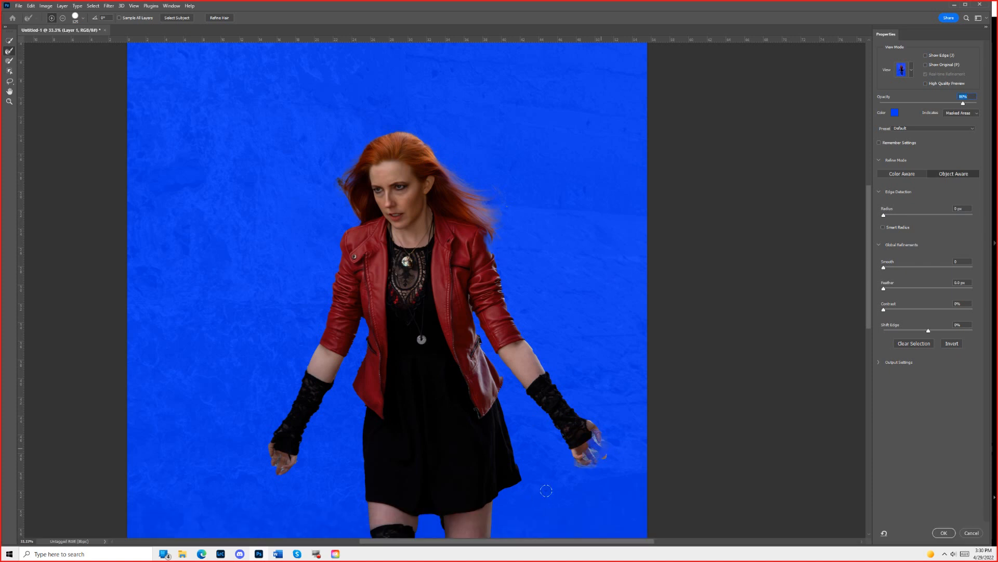
key(space)
drag(416, 454, 423, 374)
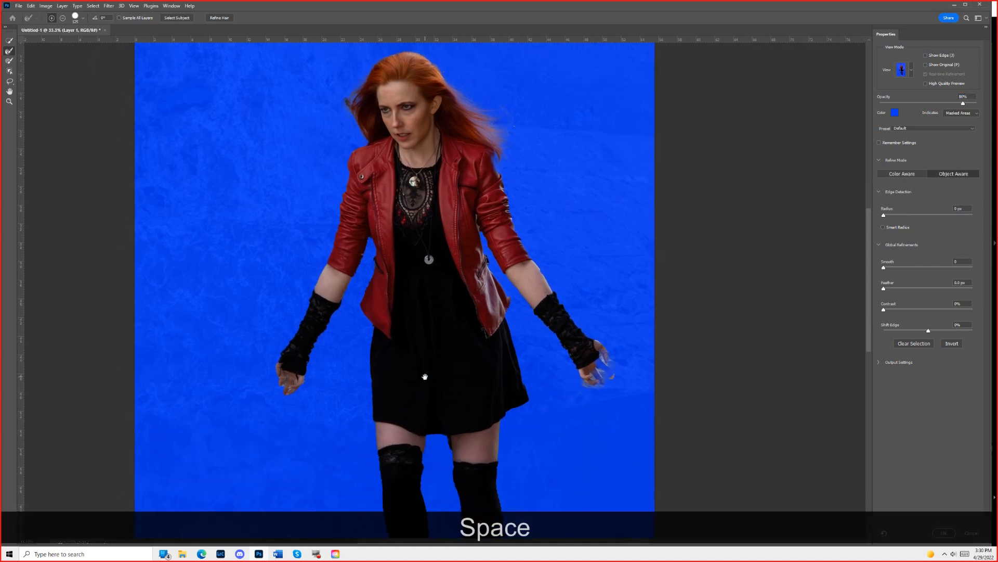
key(ctrl+z)
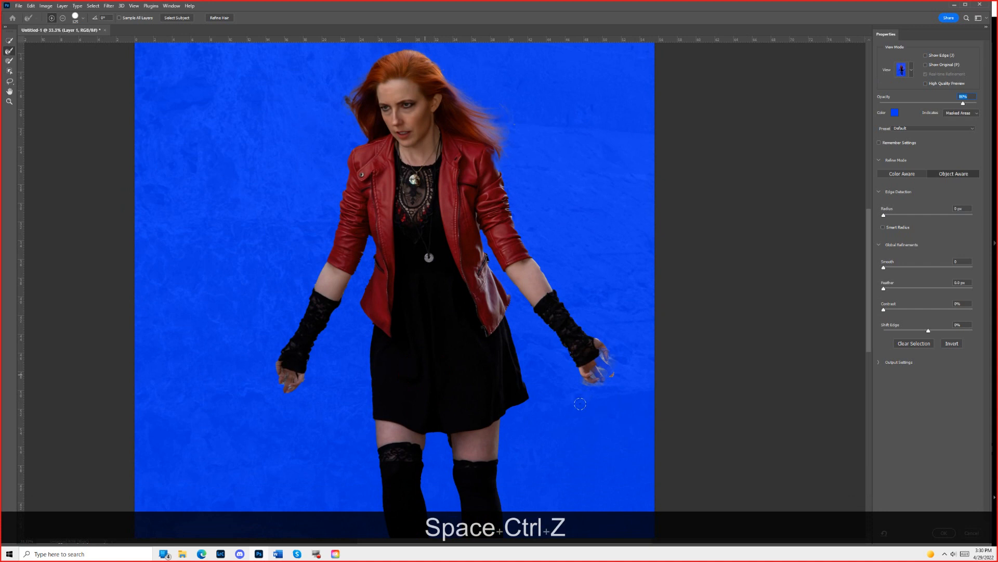
Subtract the stone background between the hand's lower fingers from the selection with a small brush.
key(z)
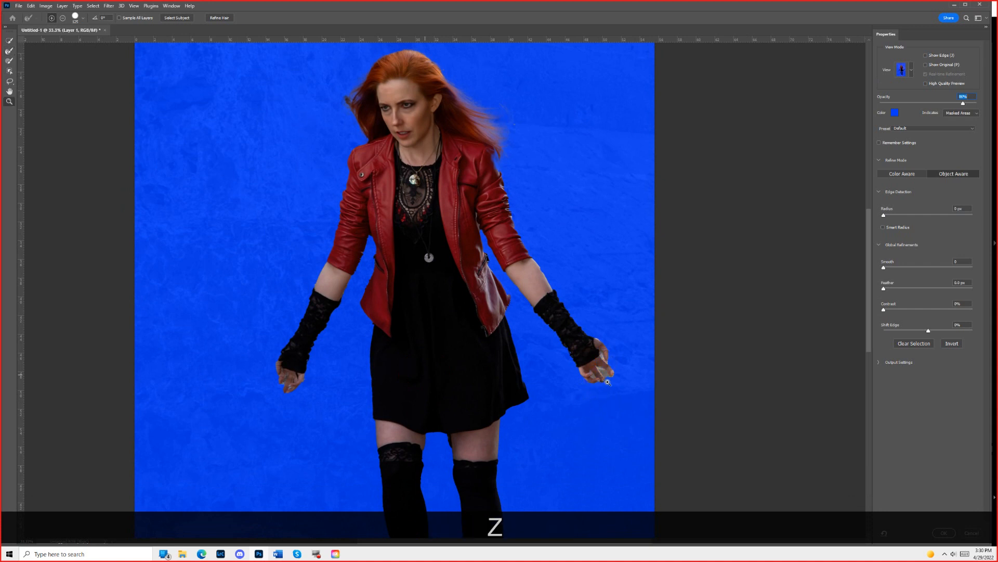
drag(607, 384, 631, 370)
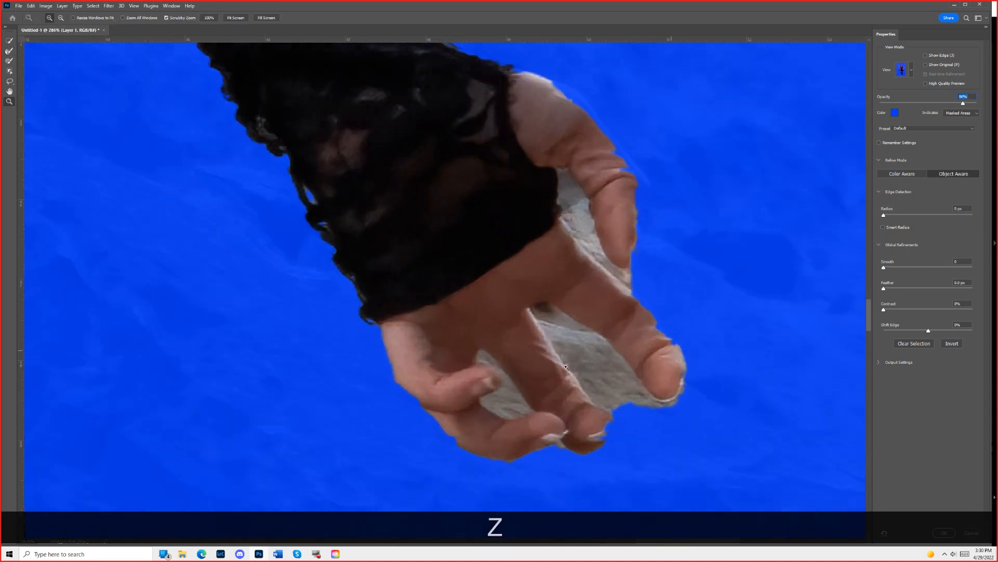
click(9, 61)
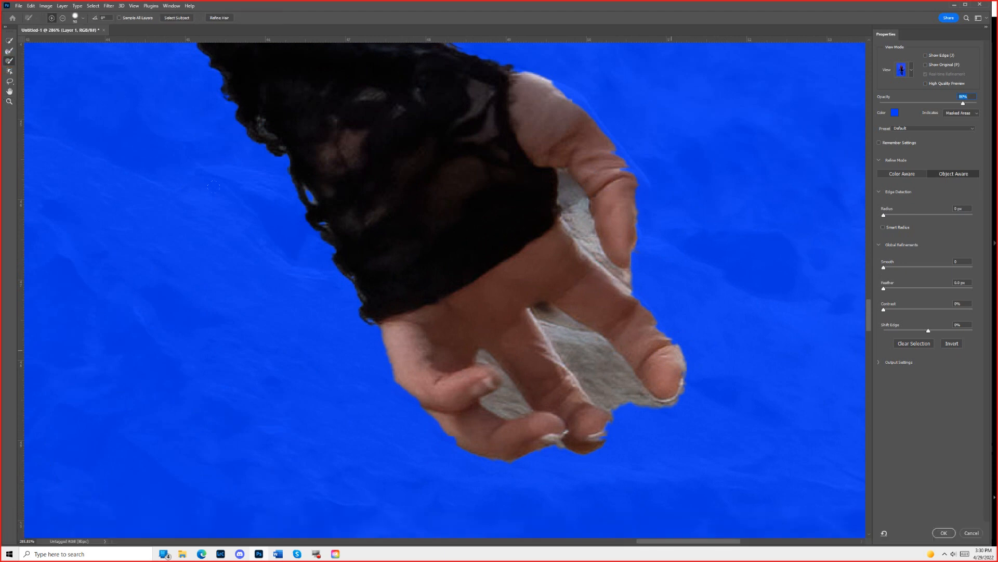
key(bracketleft)
key(bracketleft)
key(bracketleft)
key(bracketleft)
key(bracketleft)
key(bracketleft)
key(bracketleft)
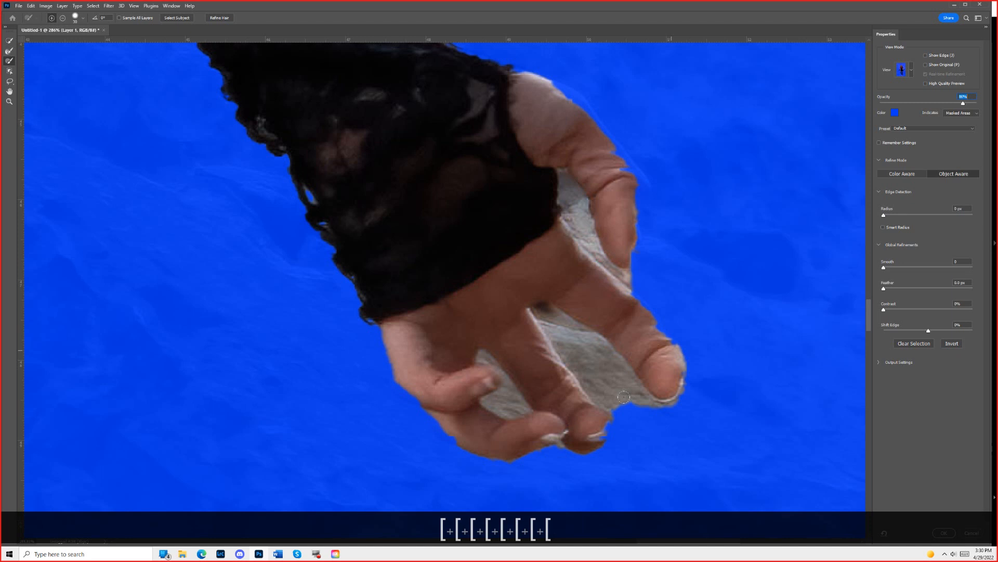
key(alt)
mouse_move(626, 399)
mouse_down()
mouse_move(531, 302)
mouse_move(521, 299)
mouse_move(497, 343)
mouse_up()
mouse_move(488, 398)
mouse_down()
mouse_move(507, 405)
mouse_move(507, 379)
mouse_move(464, 364)
mouse_move(468, 378)
mouse_move(470, 342)
mouse_move(538, 387)
mouse_up()
drag(474, 416, 511, 437)
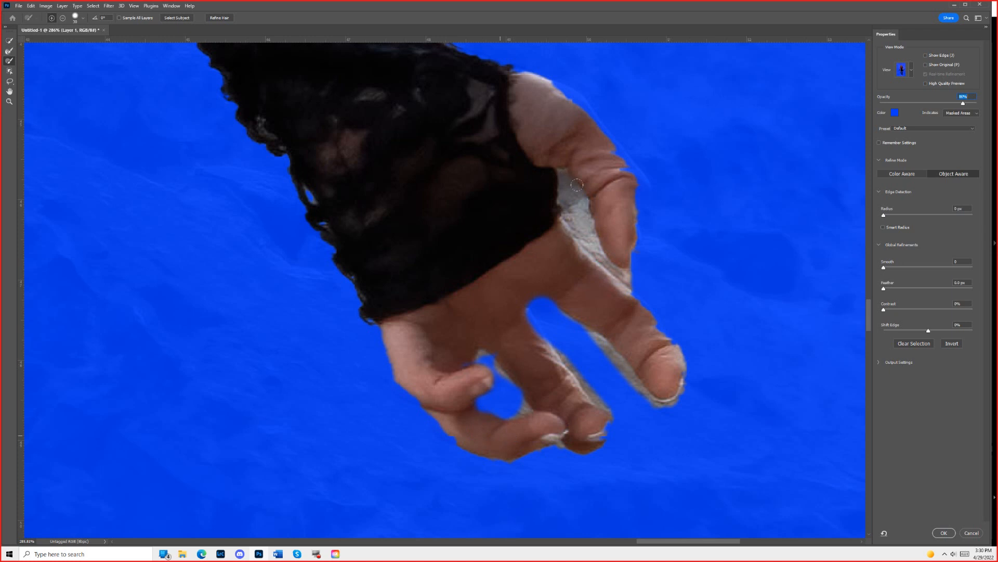
Add the thumb's outer edge back to the selection and subtract the stone between thumb and index finger with a smaller brush.
mouse_move(543, 84)
mouse_down()
mouse_move(556, 103)
mouse_move(553, 94)
mouse_move(565, 98)
mouse_move(619, 180)
mouse_up()
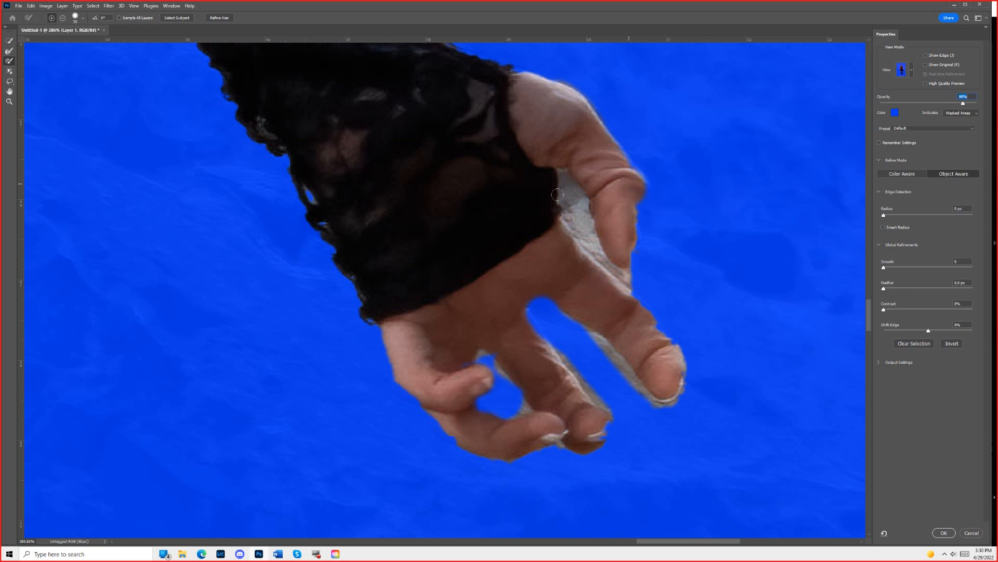
key(bracketleft)
key(bracketleft)
key(bracketleft)
key(alt)
mouse_move(566, 199)
mouse_down()
mouse_move(574, 201)
mouse_move(563, 176)
mouse_up()
mouse_move(571, 218)
mouse_down()
mouse_move(586, 238)
mouse_move(570, 205)
mouse_up()
mouse_move(586, 241)
mouse_down()
mouse_move(627, 284)
mouse_move(593, 252)
mouse_move(589, 262)
mouse_move(608, 242)
mouse_up()
mouse_move(596, 345)
mouse_down()
mouse_move(581, 338)
mouse_move(606, 361)
mouse_up()
mouse_move(607, 360)
alt+mouse_down()
mouse_move(635, 396)
mouse_move(627, 381)
alt+mouse_up()
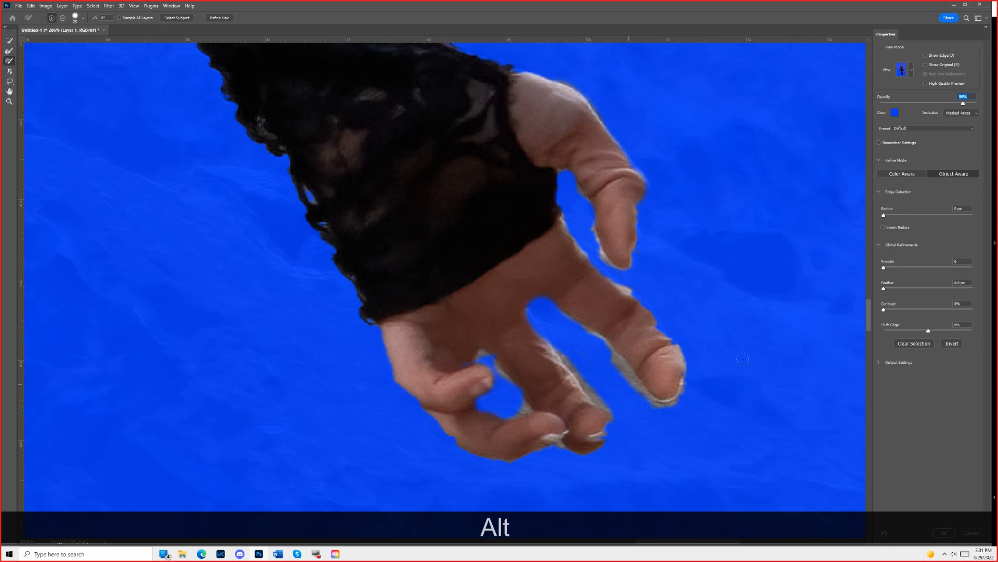
Accept the refined selection and apply it to Layer 1 as a layer mask.
key(ctrl+0)
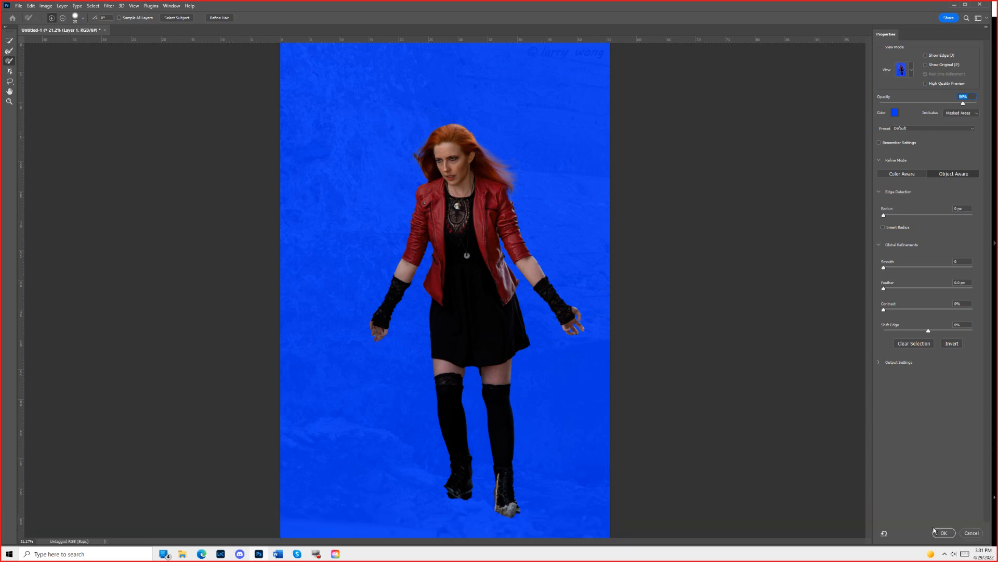
click(944, 533)
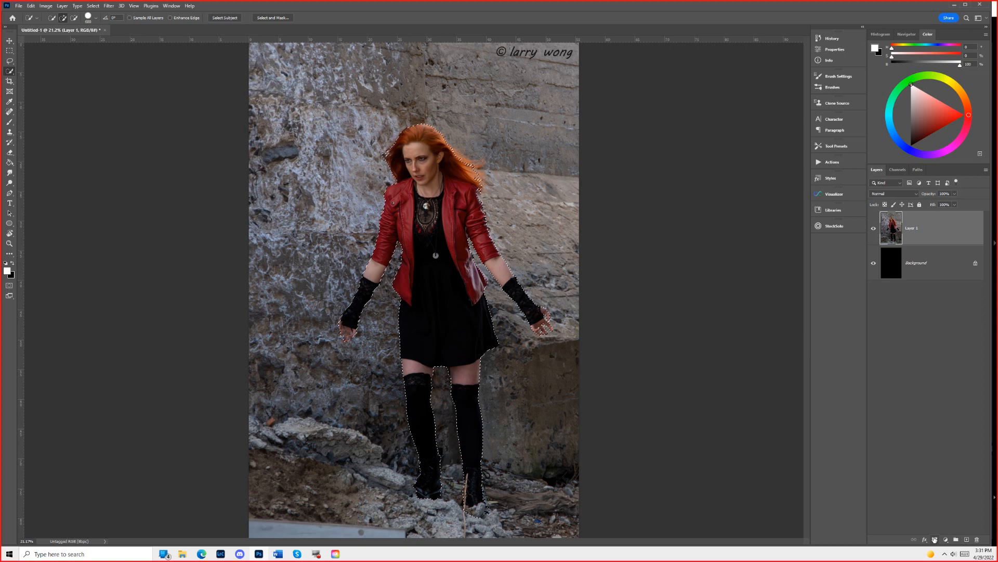
click(935, 539)
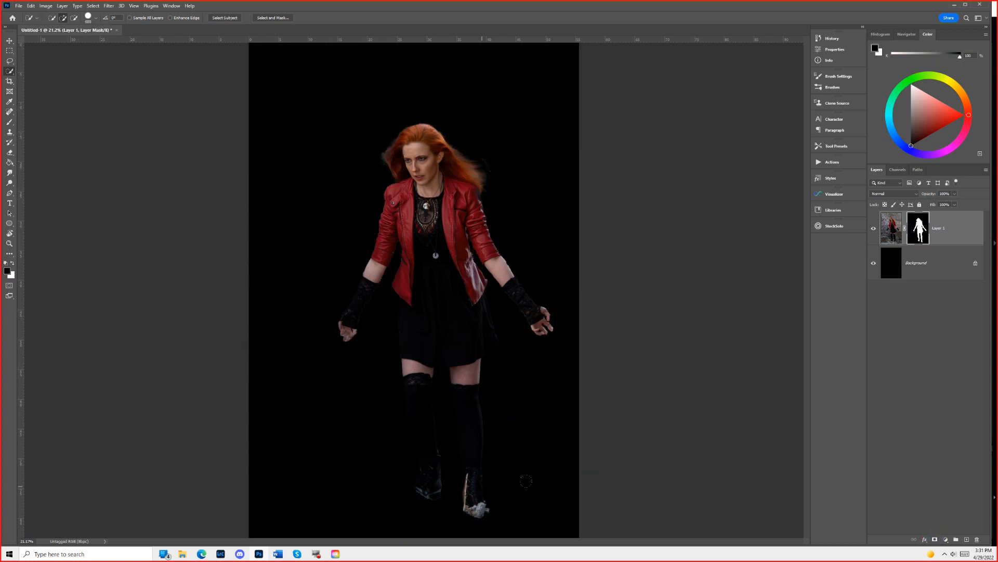
key(x)
click(478, 486)
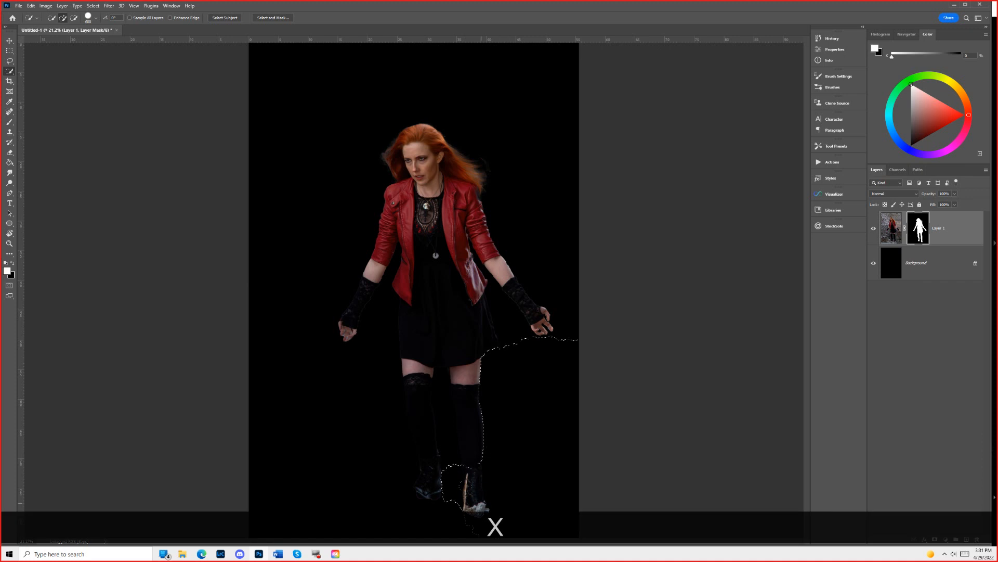
key(ctrl+z)
key(z)
drag(470, 486, 561, 407)
key(space)
drag(479, 442, 491, 211)
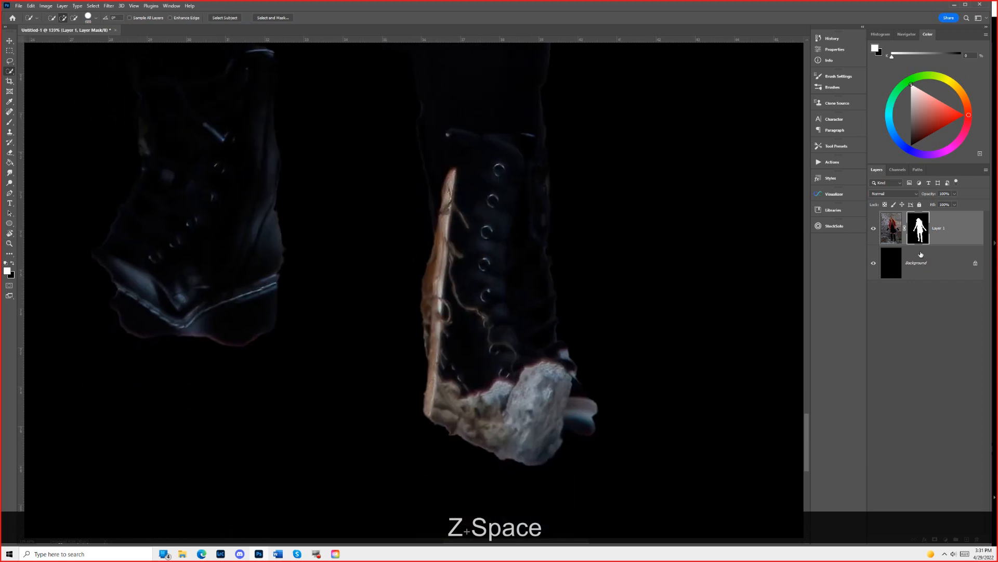
key(bracketleft)
key(bracketleft)
key(bracketleft)
key(bracketleft)
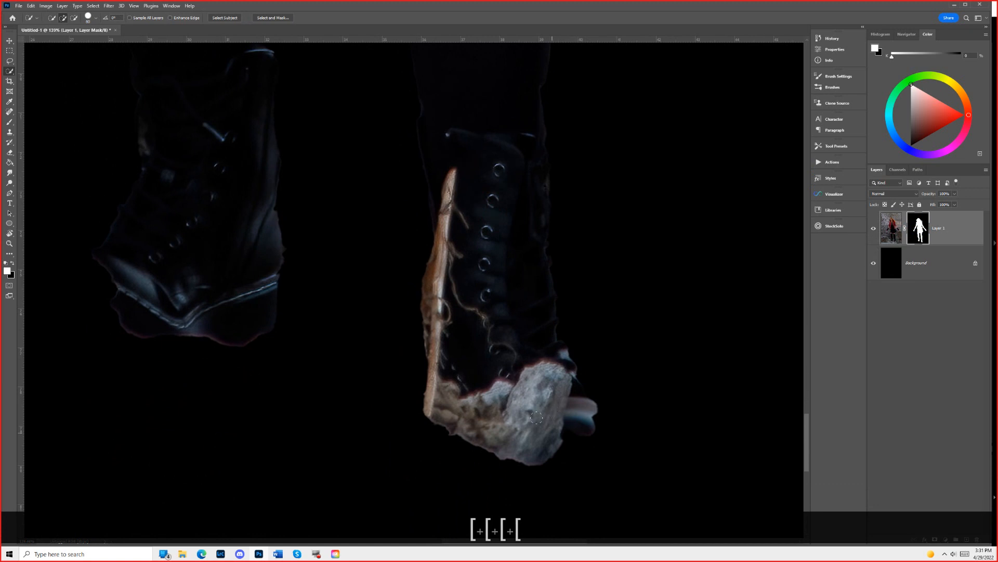
key(x)
click(532, 446)
key(ctrl)
key(ctrl+z)
Paint black on Layer 1's mask over the pale stone around the front boot's toe with a smaller soft round brush at 0% hardness.
key(b)
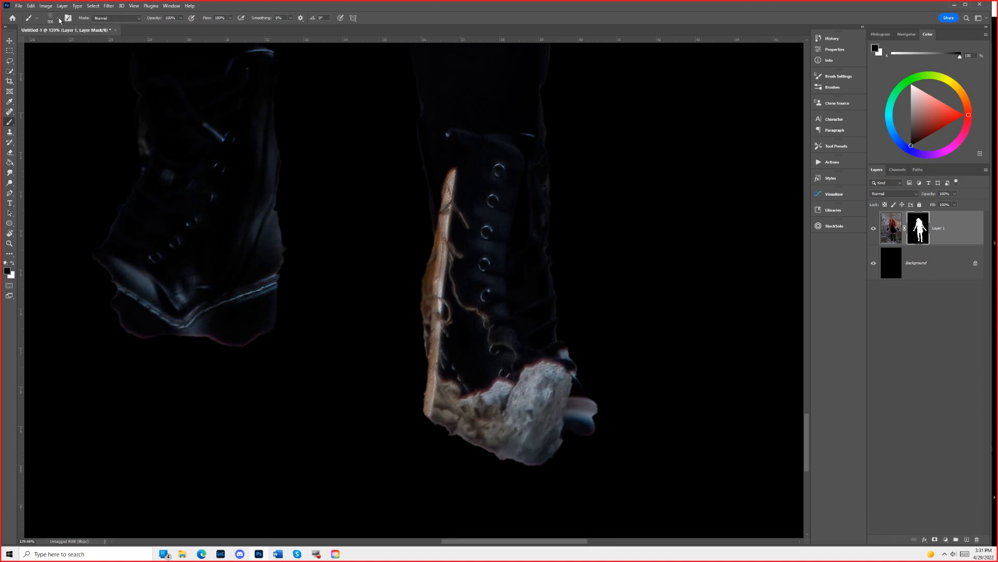
click(59, 19)
click(43, 90)
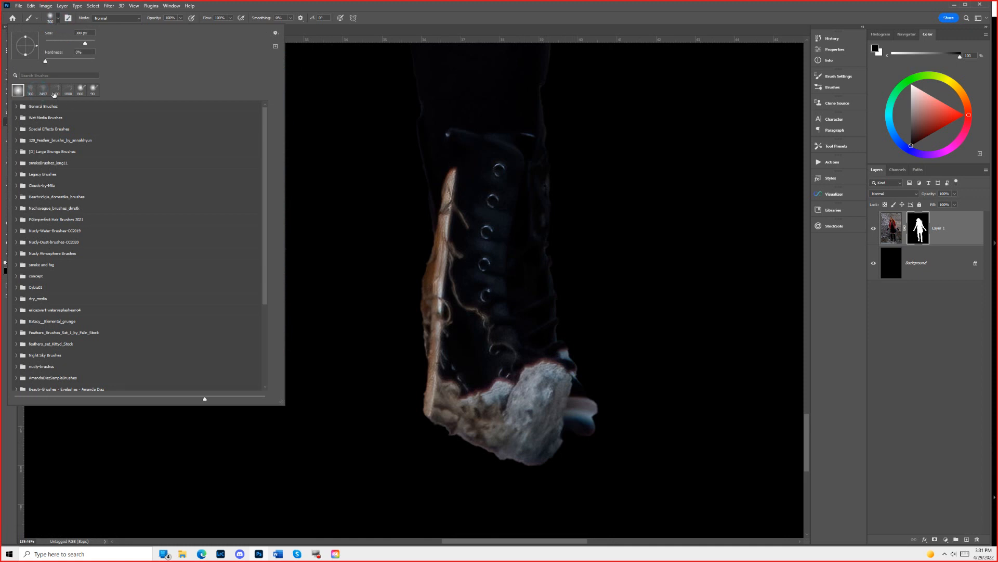
click(416, 27)
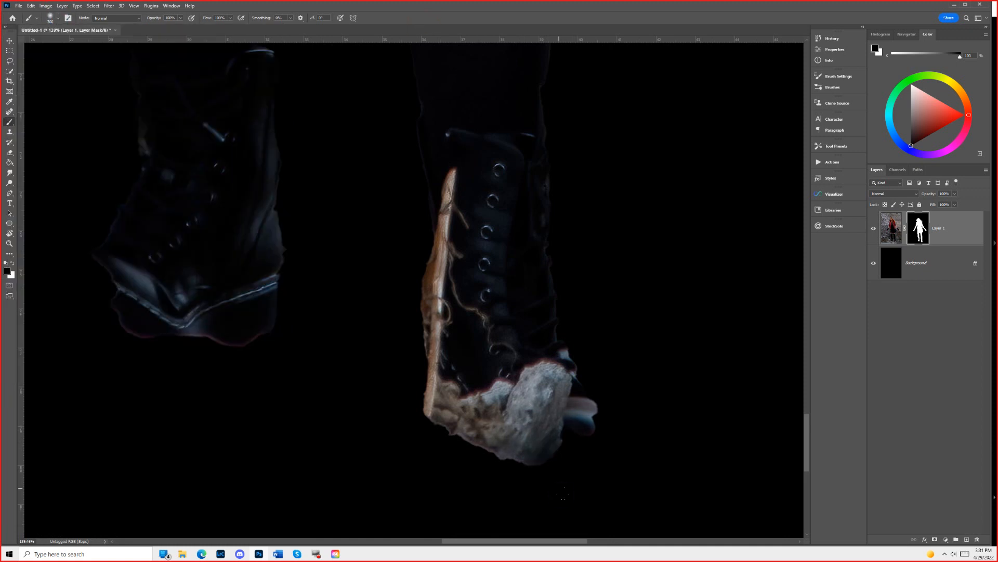
click(546, 481)
key(bracketleft)
key(bracketleft)
key(bracketleft)
mouse_move(586, 408)
mouse_down()
mouse_move(556, 370)
mouse_move(531, 372)
mouse_move(504, 411)
mouse_move(548, 432)
mouse_move(531, 436)
mouse_move(507, 397)
mouse_move(517, 405)
mouse_move(421, 403)
mouse_move(404, 284)
mouse_up()
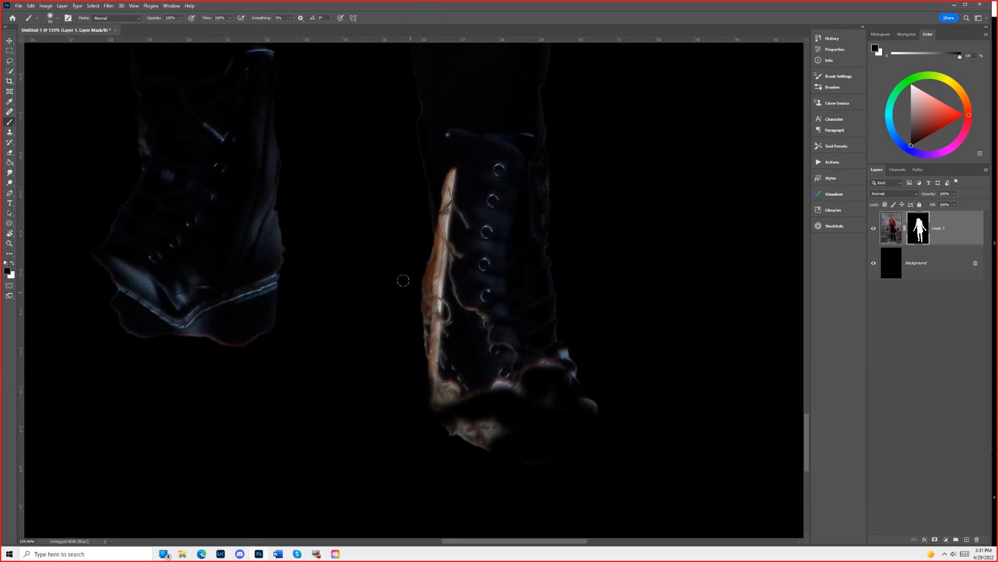
Mask out the wooden stick along the boot's outer edge and the leftover stone under its sole.
click(397, 332)
mouse_move(456, 439)
mouse_down()
mouse_move(486, 428)
mouse_move(501, 441)
mouse_move(529, 417)
mouse_move(418, 414)
mouse_move(448, 389)
mouse_move(434, 385)
mouse_move(419, 353)
mouse_move(435, 188)
mouse_move(446, 168)
mouse_move(434, 240)
mouse_move(409, 284)
mouse_move(429, 328)
mouse_move(420, 317)
mouse_move(445, 324)
mouse_move(454, 393)
mouse_move(410, 356)
mouse_up()
mouse_move(608, 408)
mouse_down()
mouse_move(571, 408)
mouse_move(546, 435)
mouse_move(440, 410)
mouse_up()
key(ctrl+0)
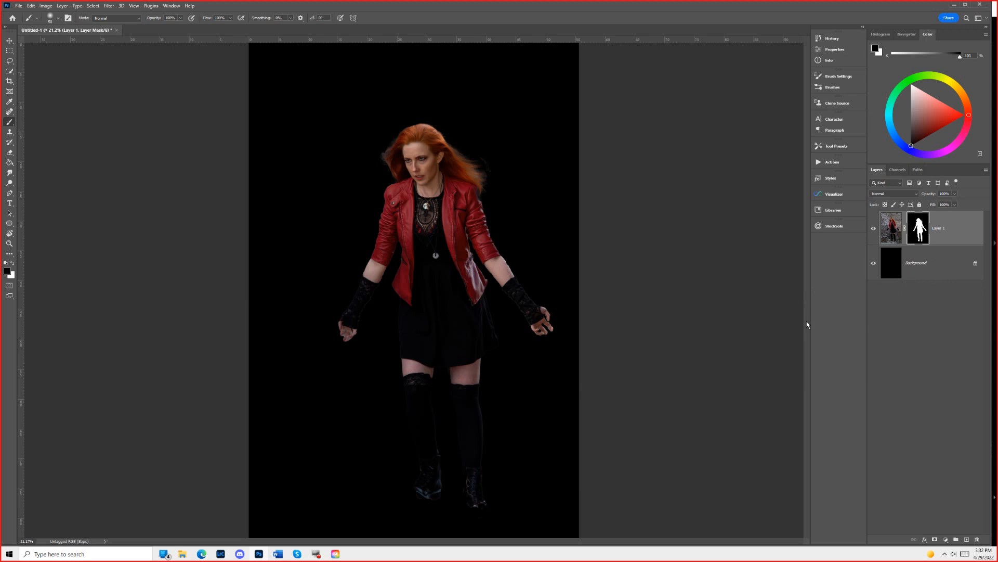
Switch to File Explorer and open the action examples folder inside PS Plugins > ACTIONS.
key(super+e)
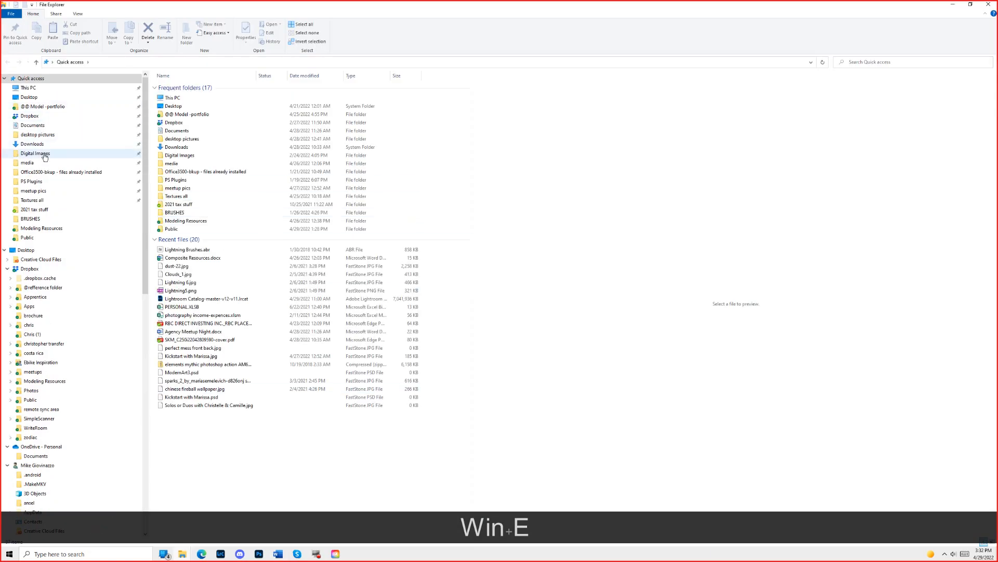
click(51, 181)
double_click(174, 89)
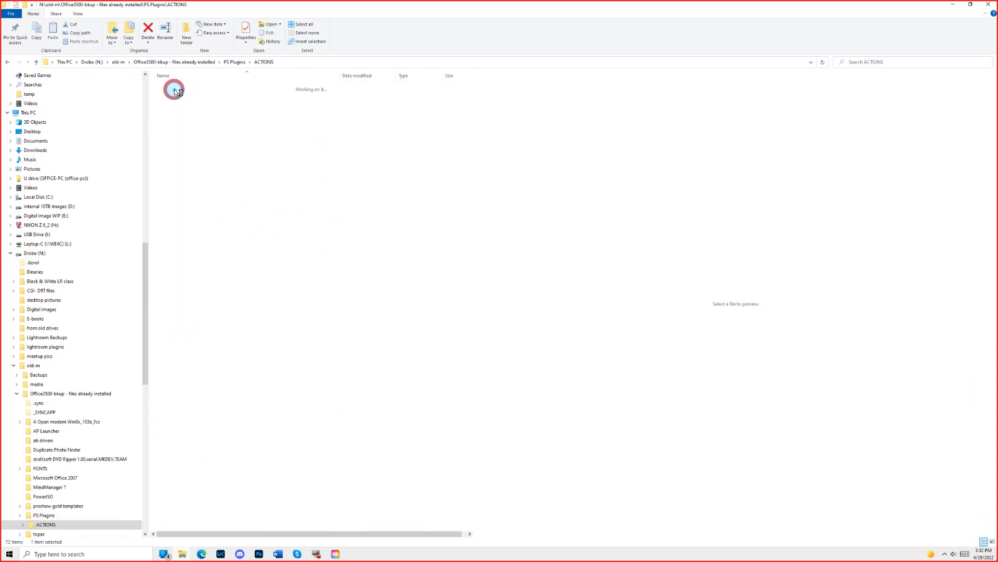
double_click(174, 87)
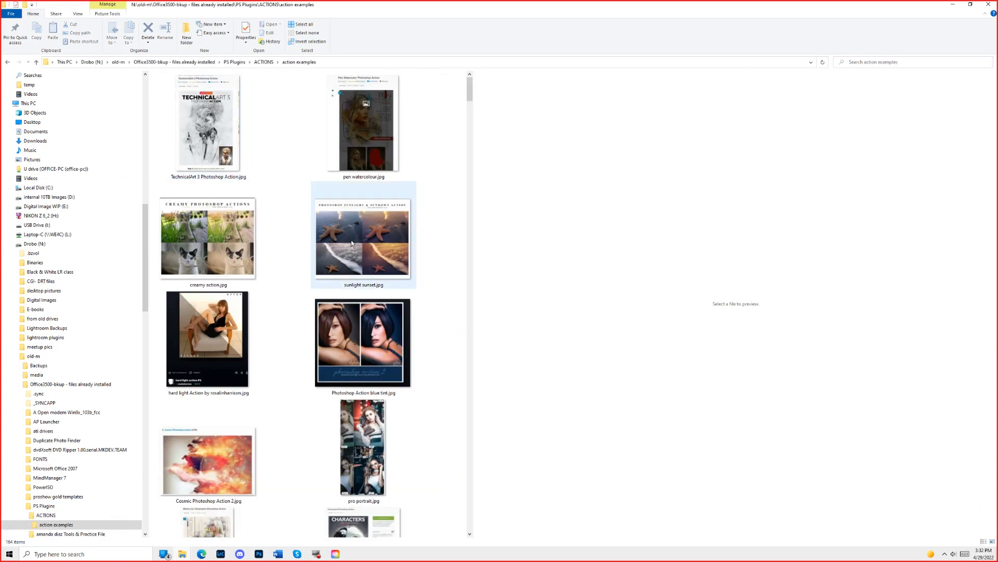
Browse the example images and preview the Smoke Animation, Portfolium, 109 Abstract Smoke Art and Revenge actions.
drag(469, 83, 470, 144)
click(359, 383)
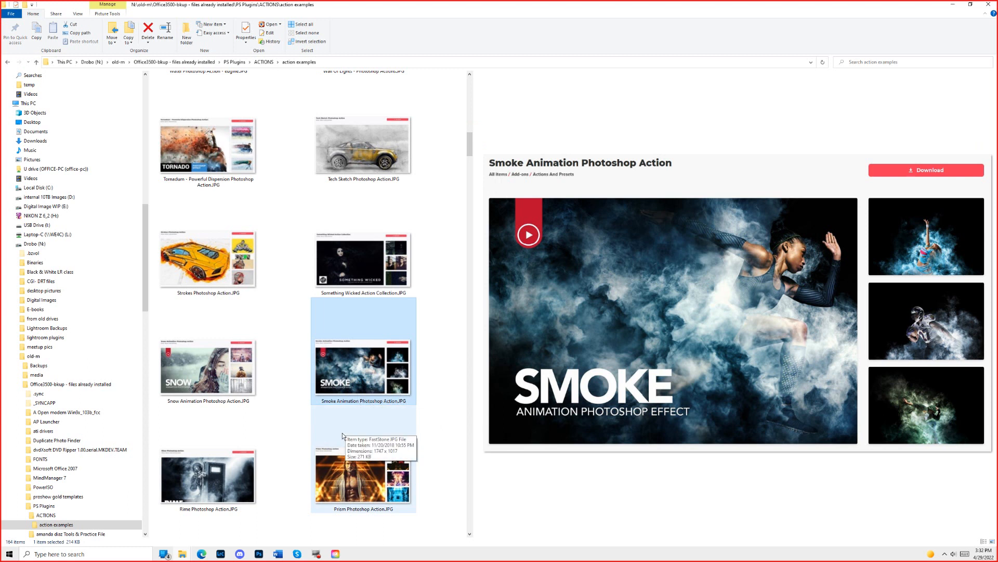
scroll(312, 416, down, 3)
click(217, 269)
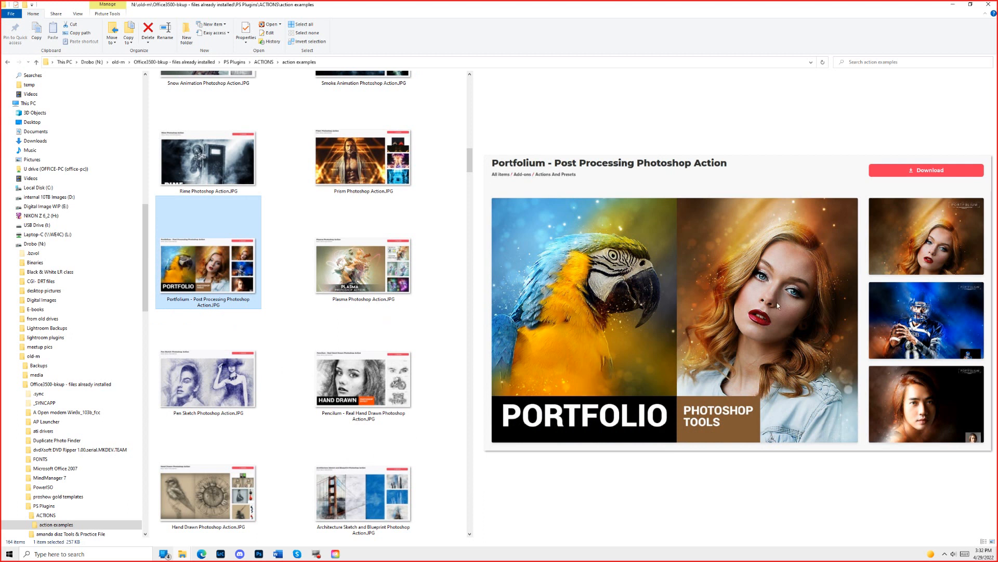
scroll(364, 489, down, 5)
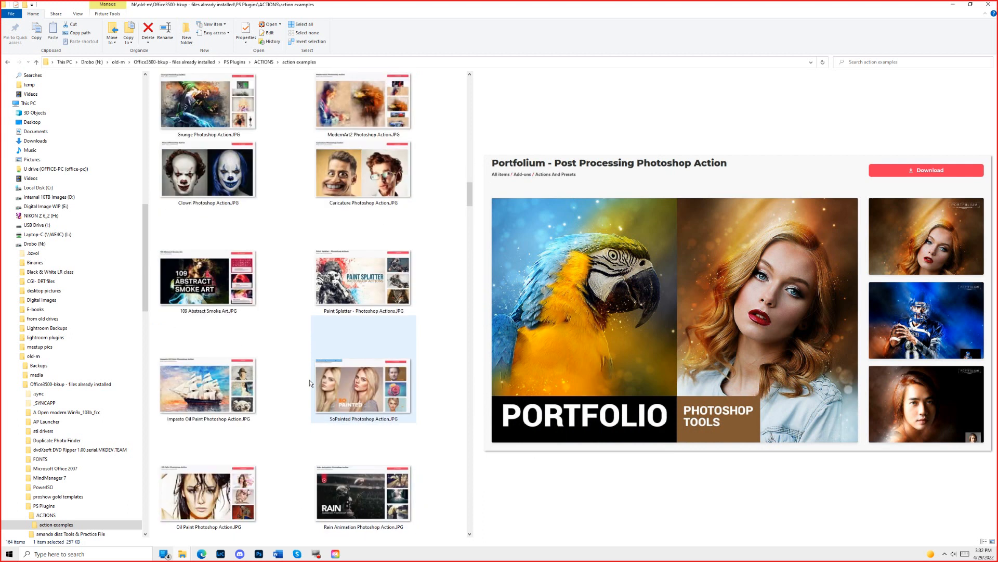
click(206, 290)
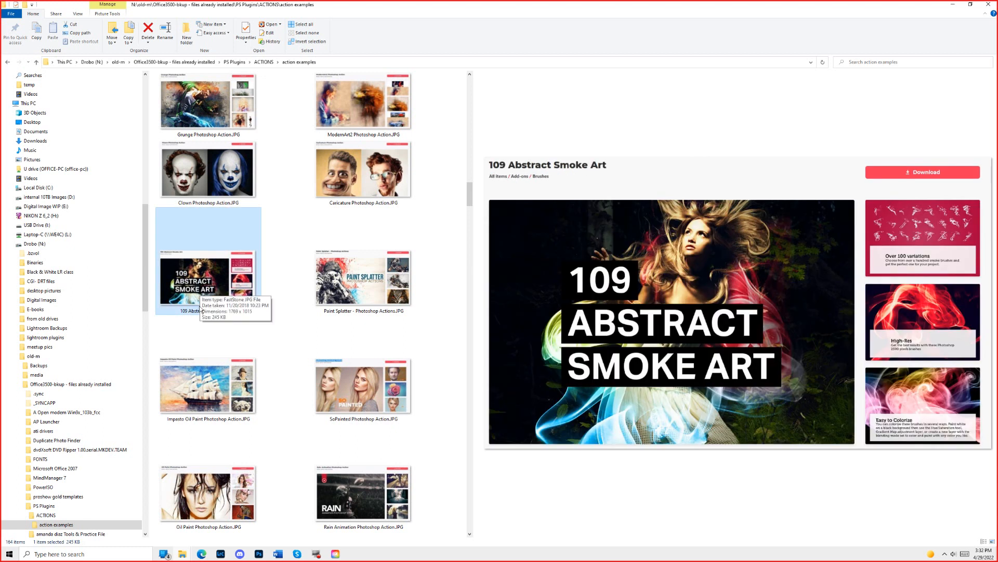
scroll(226, 426, down, 5)
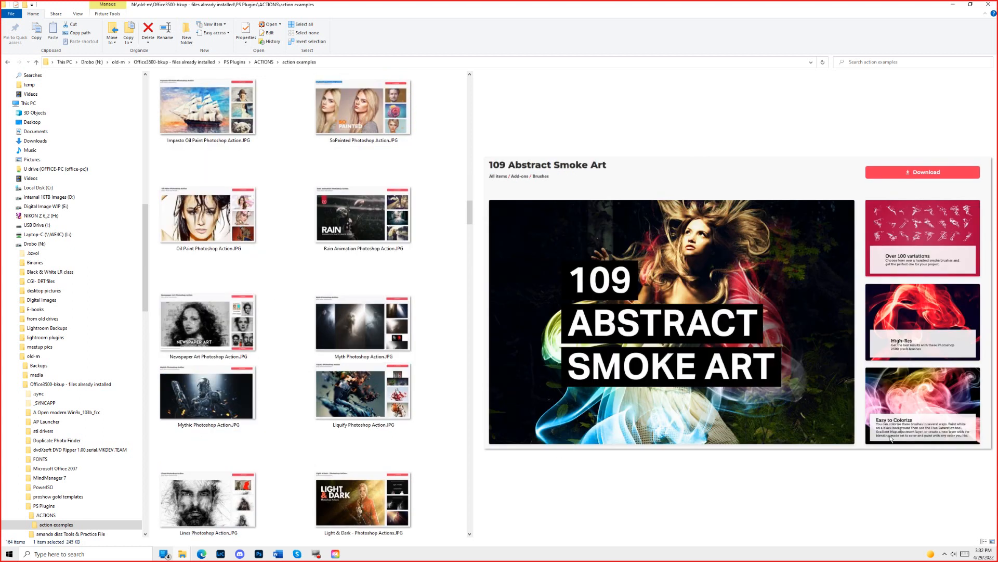
scroll(416, 471, down, 10)
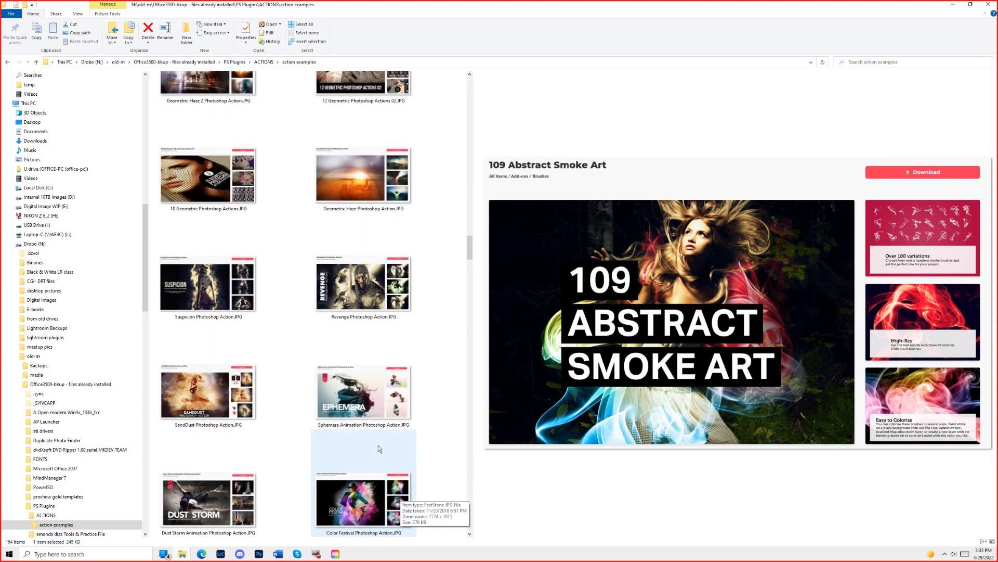
click(348, 290)
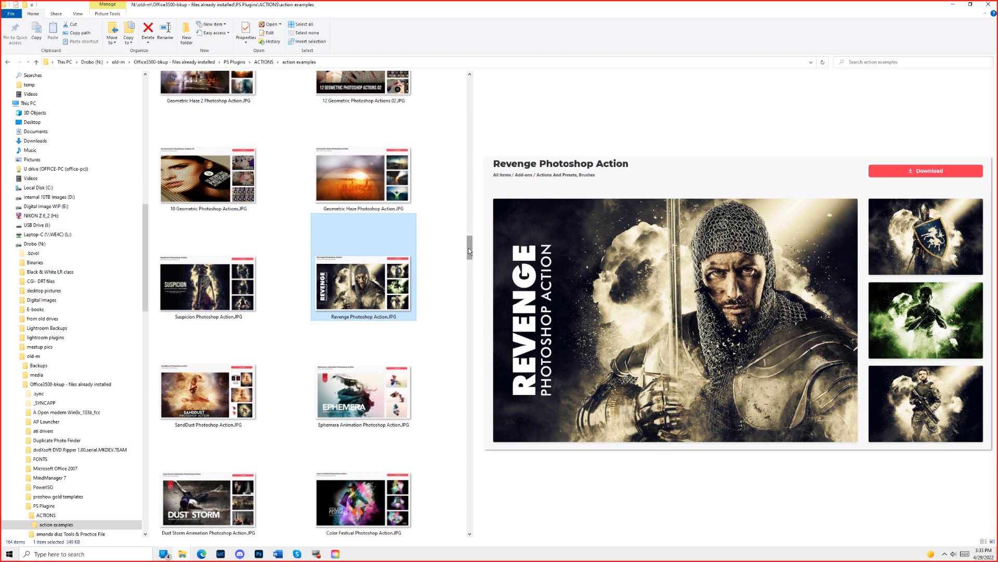
drag(469, 245, 427, 52)
Search the parent ACTIONS folder for "revenge" and select the elements revenge photoshop action zip file.
click(258, 62)
click(200, 299)
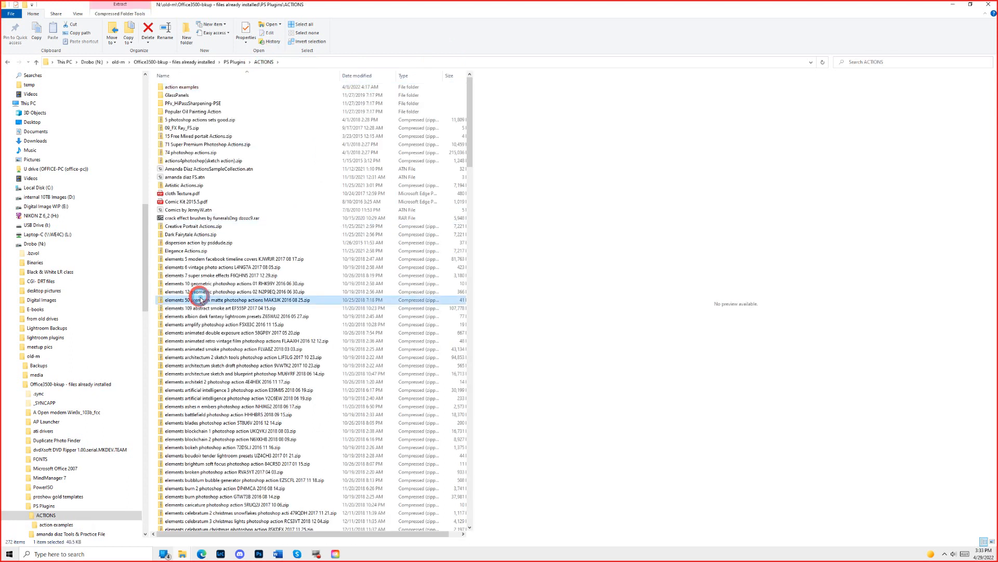
click(906, 65)
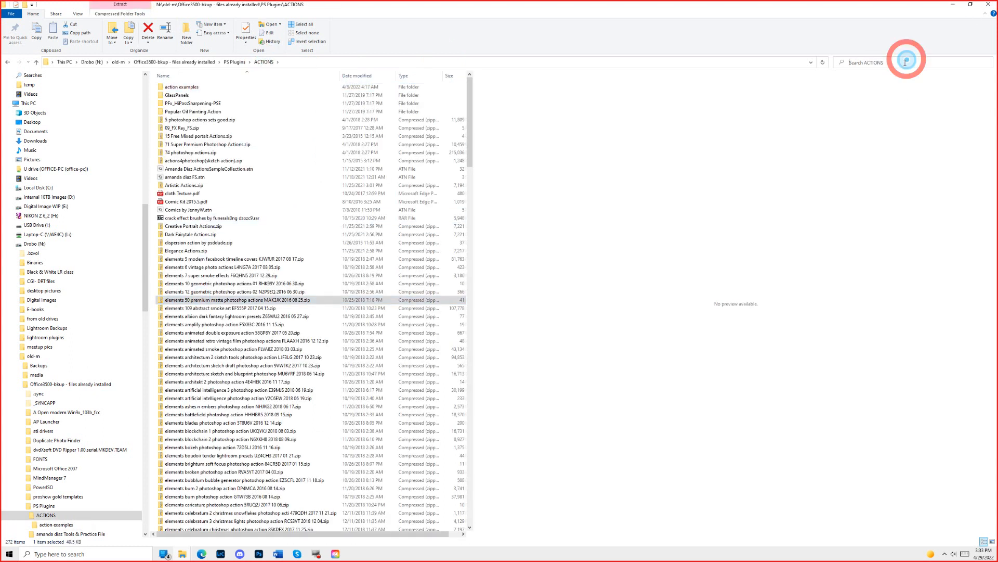
text(revenge)
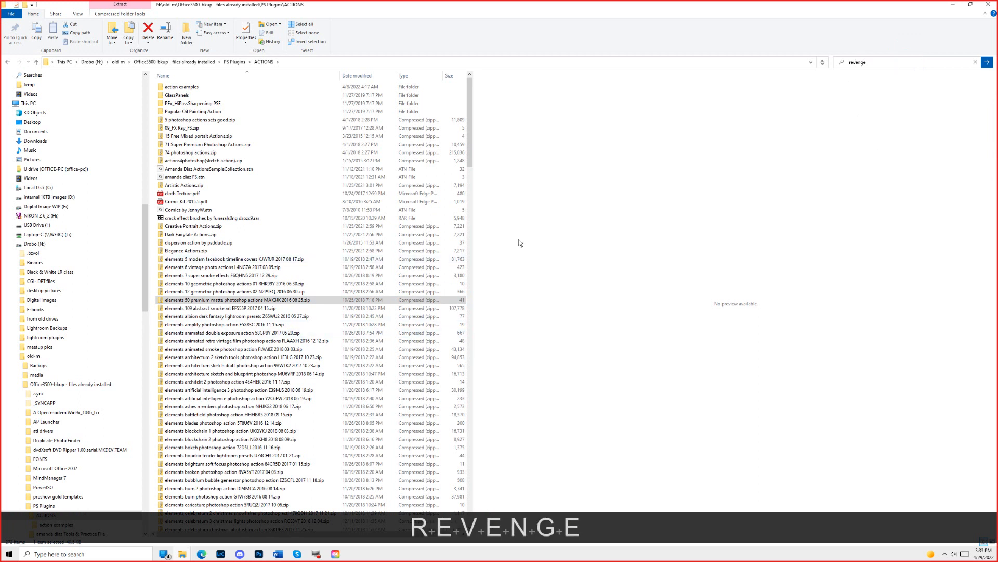
key(Return)
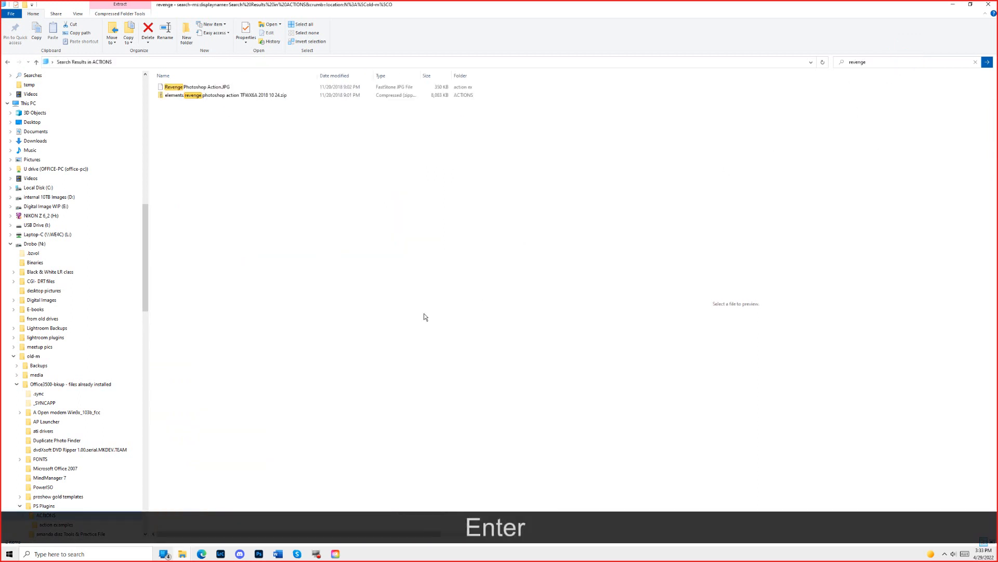
click(202, 94)
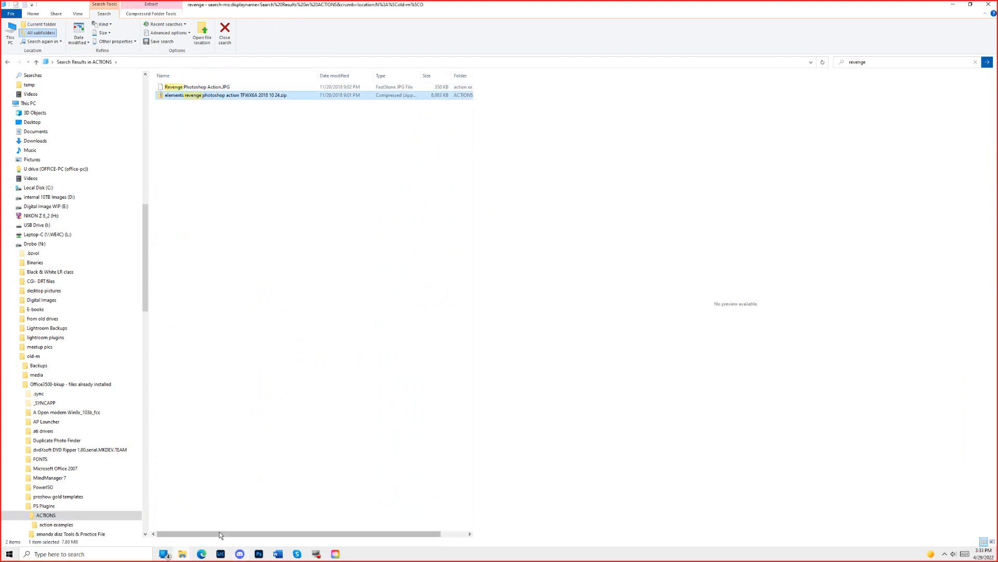
Switch to Microsoft Edge and search the web for "envato elements" in a new tab.
click(202, 554)
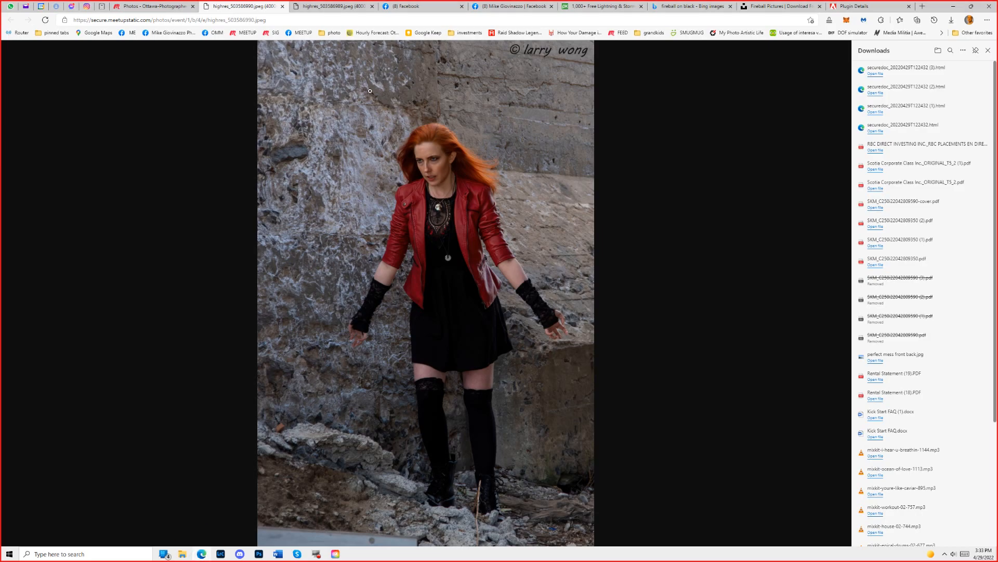
click(928, 7)
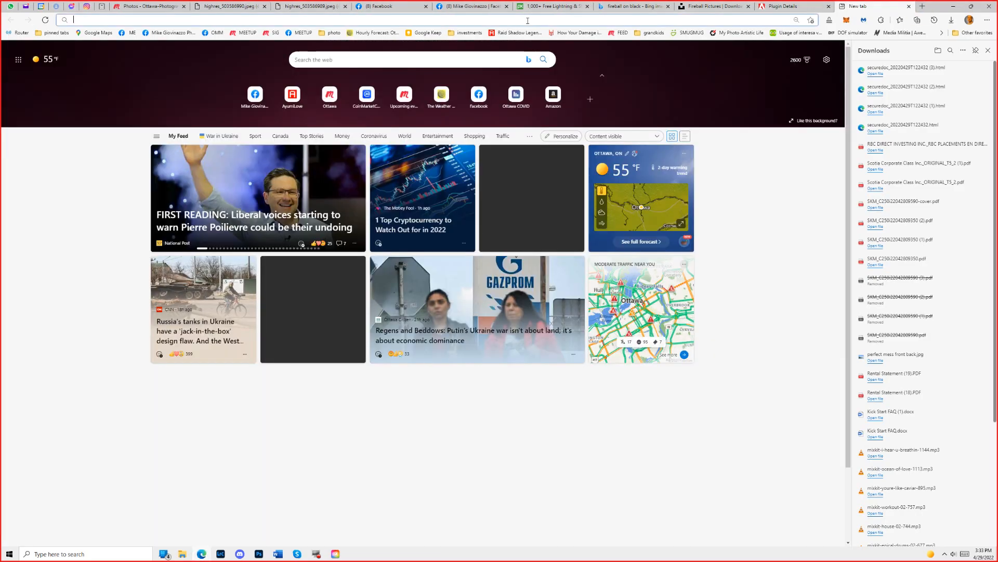
text(en)
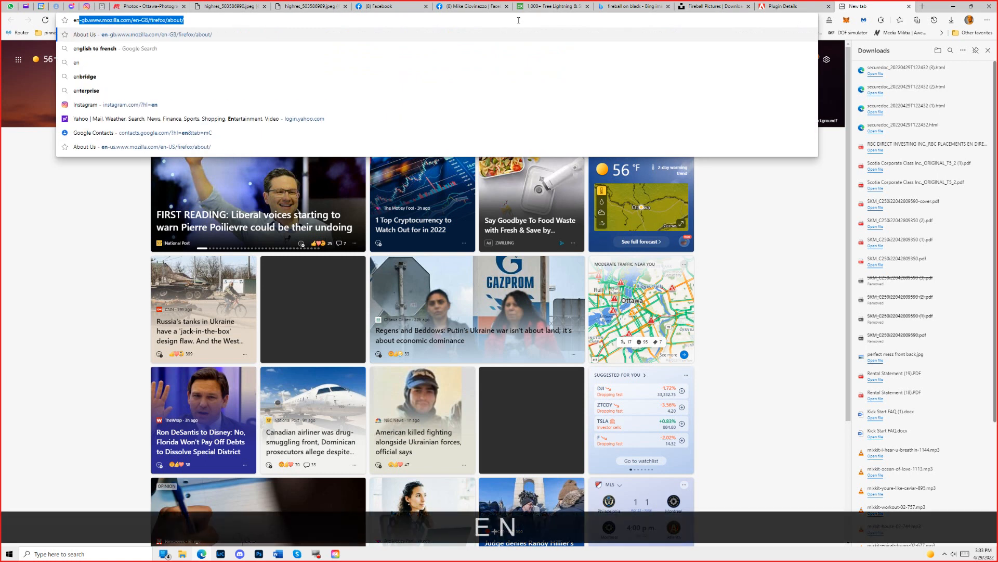
text(ovat)
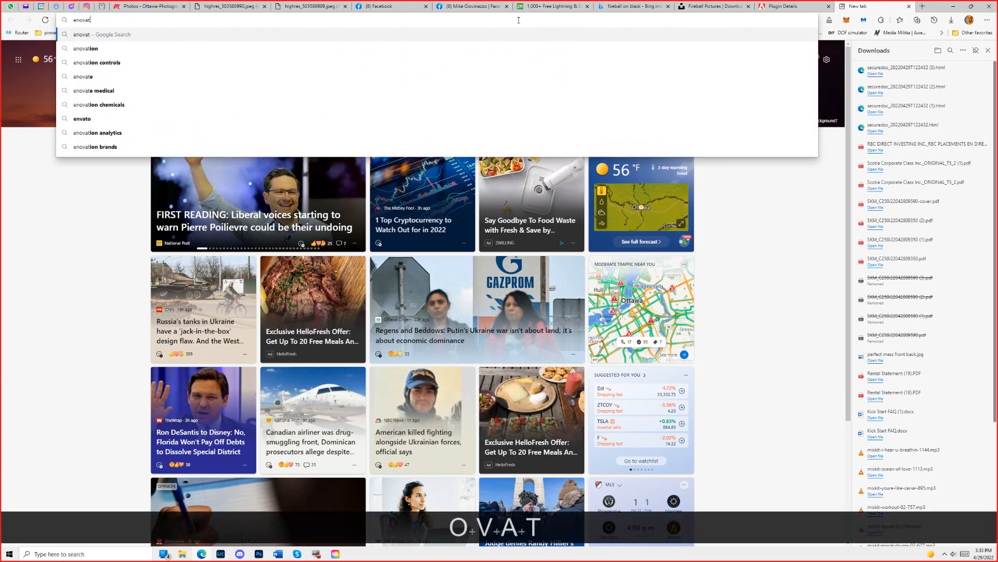
key(BackSpace)
key(BackSpace)
key(BackSpace)
key(BackSpace)
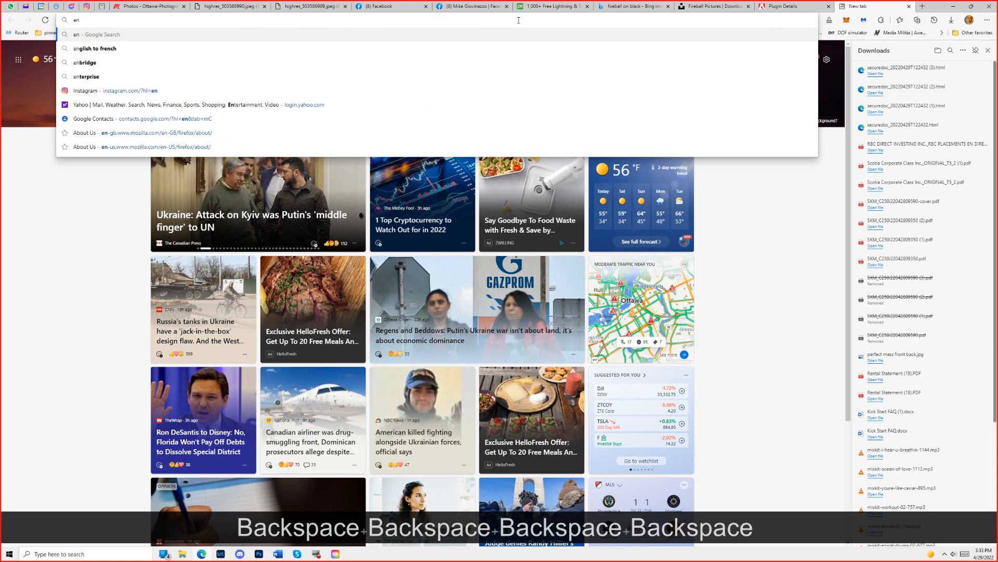
text(evato)
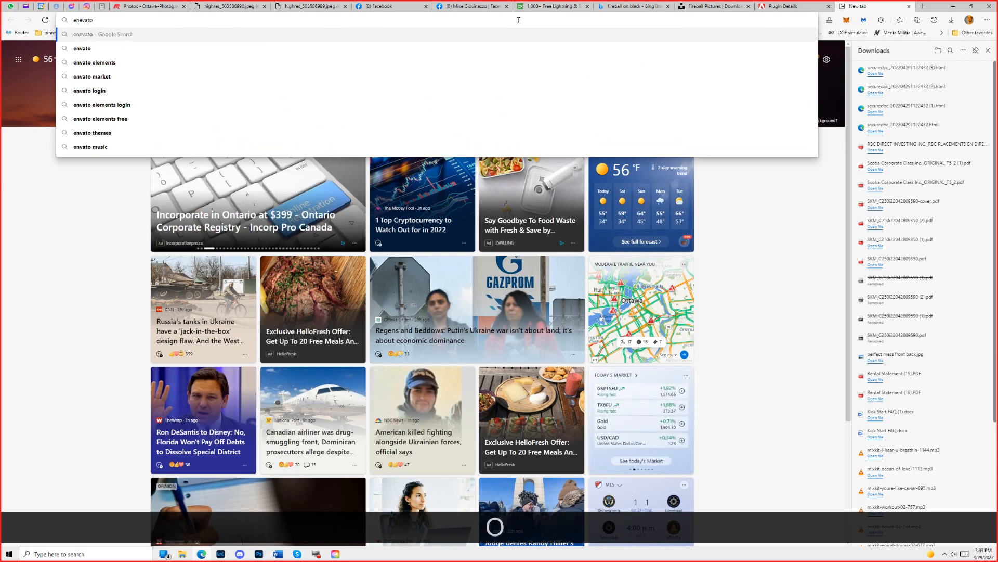
key(Down)
key(Down)
key(Return)
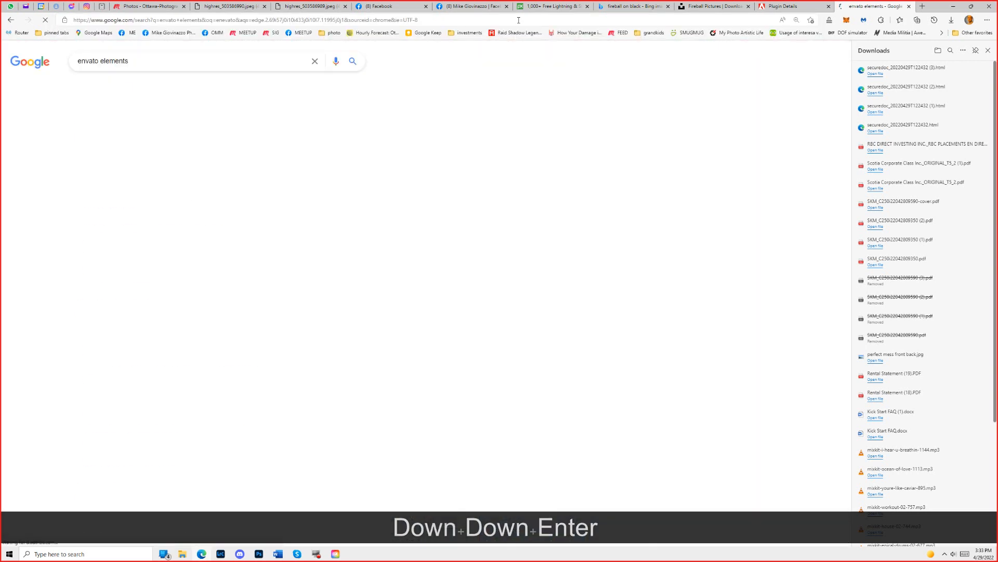
Open the Envato Elements site from the search results and search all its items for "actions".
click(187, 137)
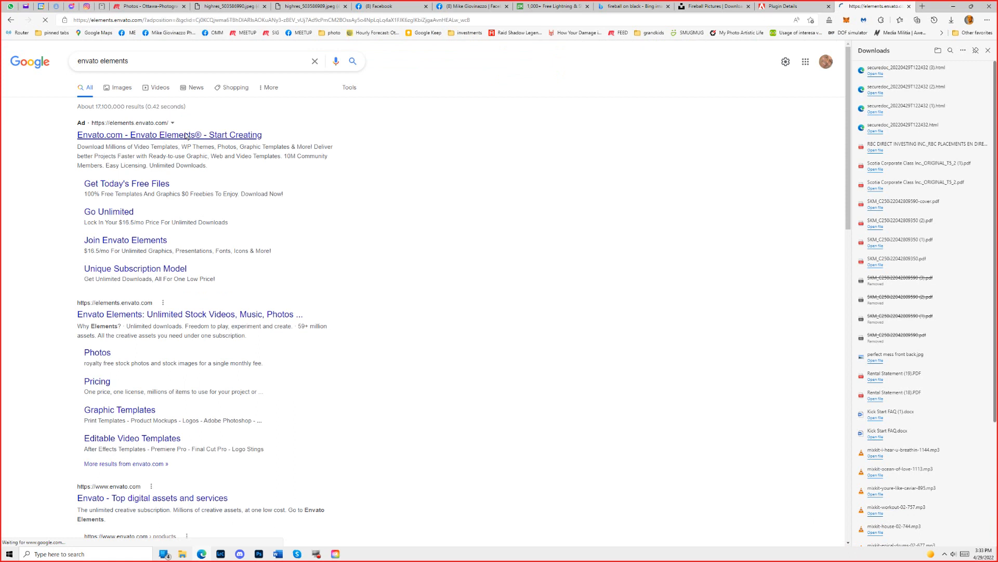
scroll(130, 465, down, 4)
scroll(514, 313, up, 4)
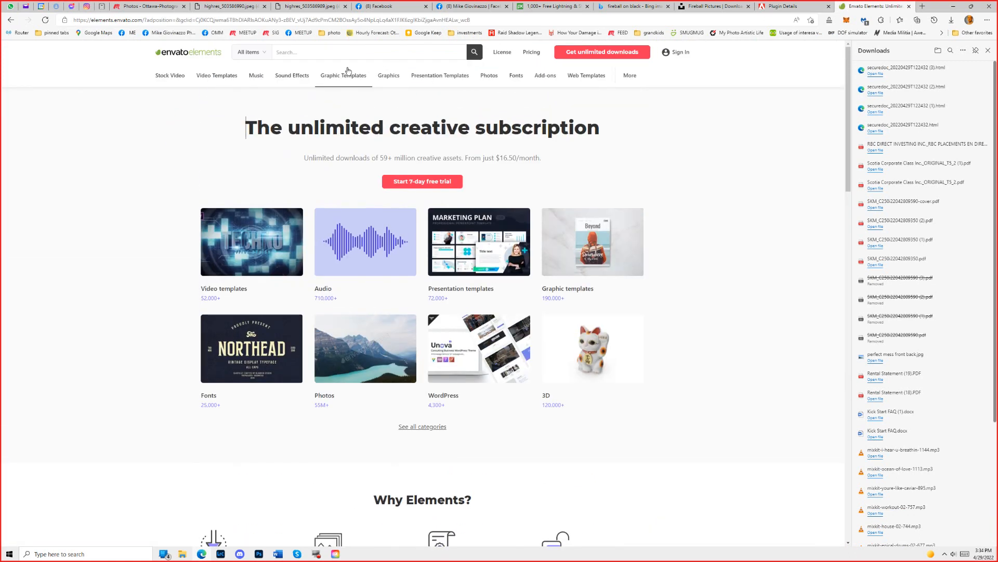
click(325, 51)
text(actions)
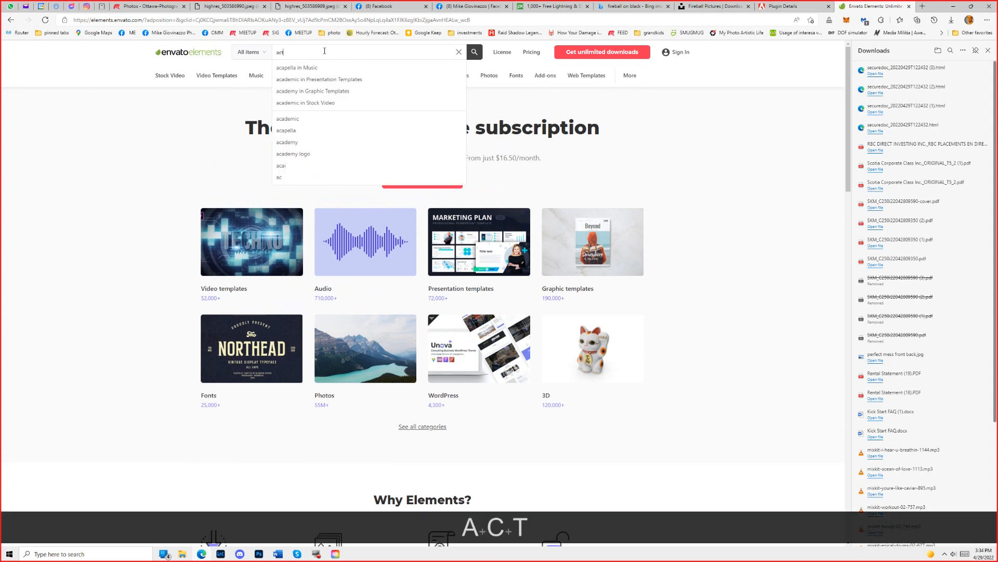
key(Return)
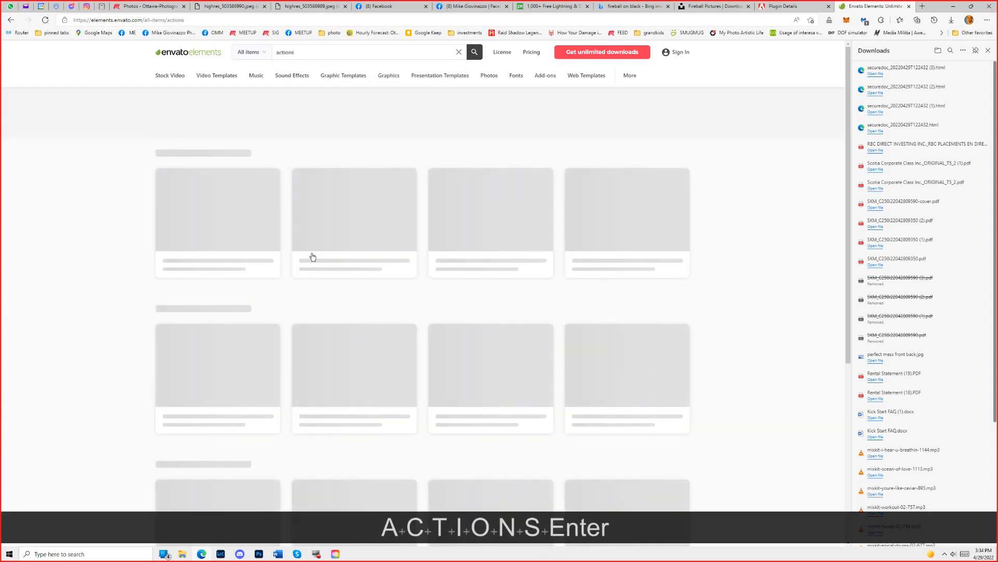
Open the MagicDust Photoshop Action from the Add-ons results and look over its sample images and description.
scroll(280, 395, down, 4)
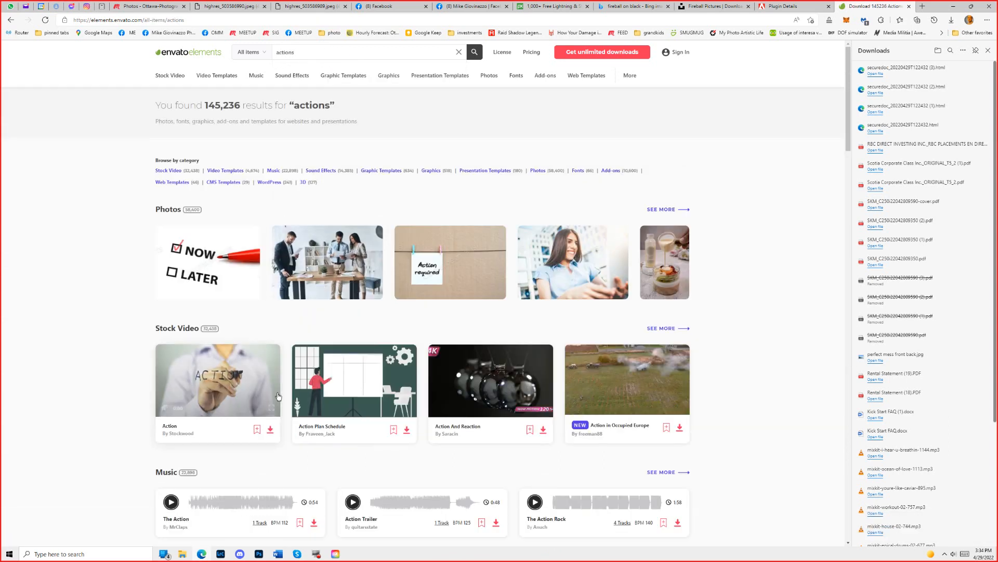
scroll(263, 411, down, 3)
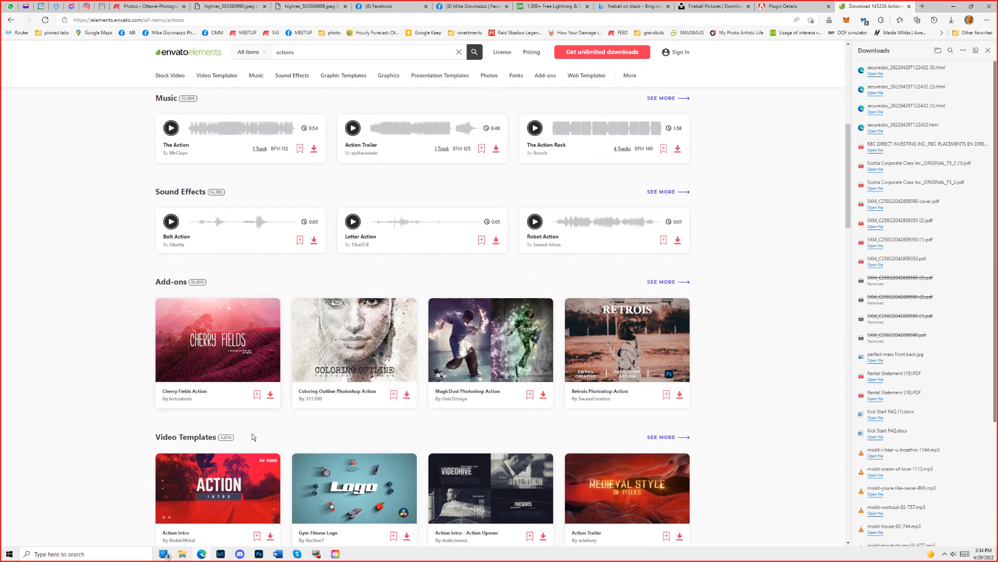
click(495, 346)
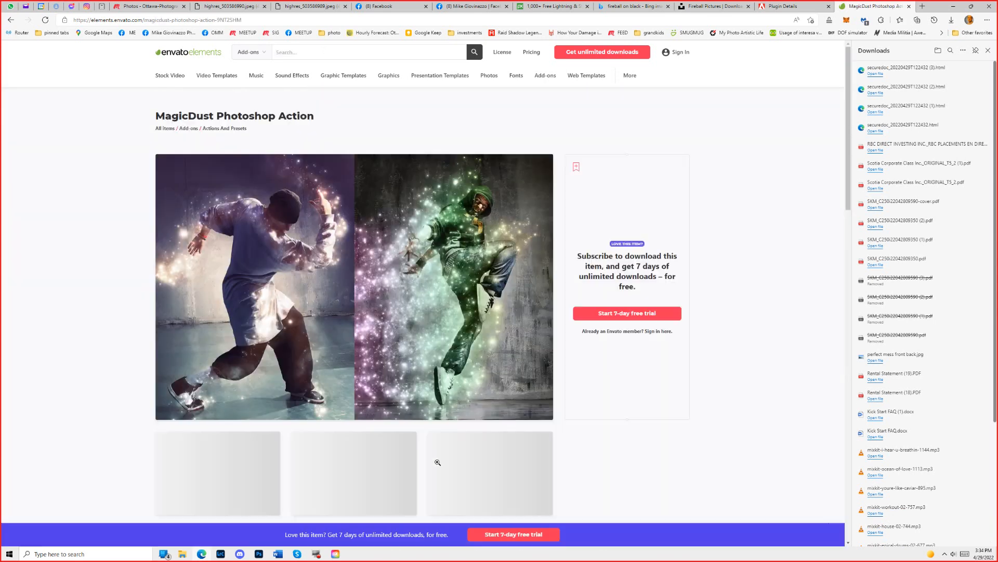
scroll(370, 517, down, 4)
scroll(370, 517, up, 4)
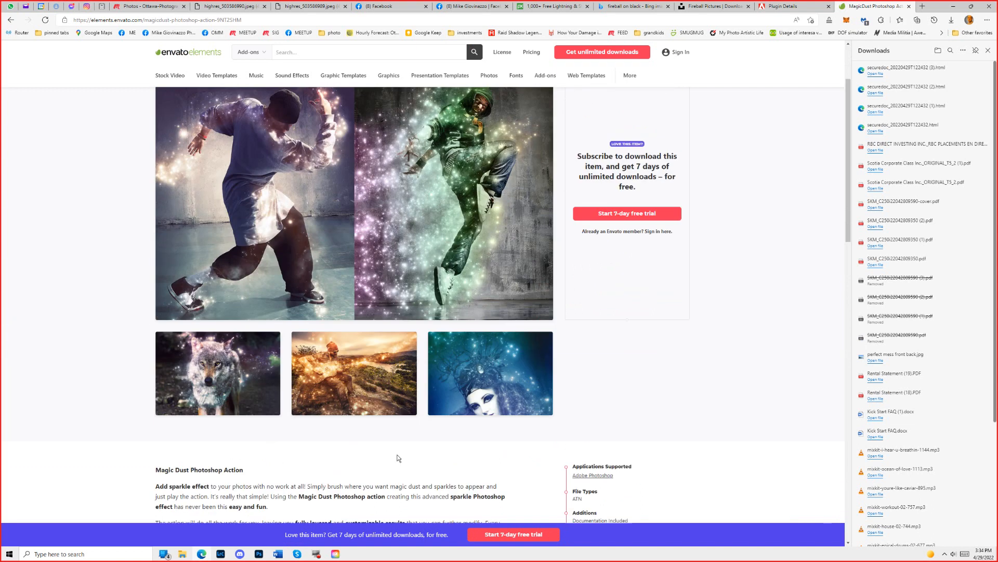
Capture a screen region covering the MagicDust Photoshop Action's sample images.
scroll(332, 385, down, 1)
scroll(332, 385, up, 1)
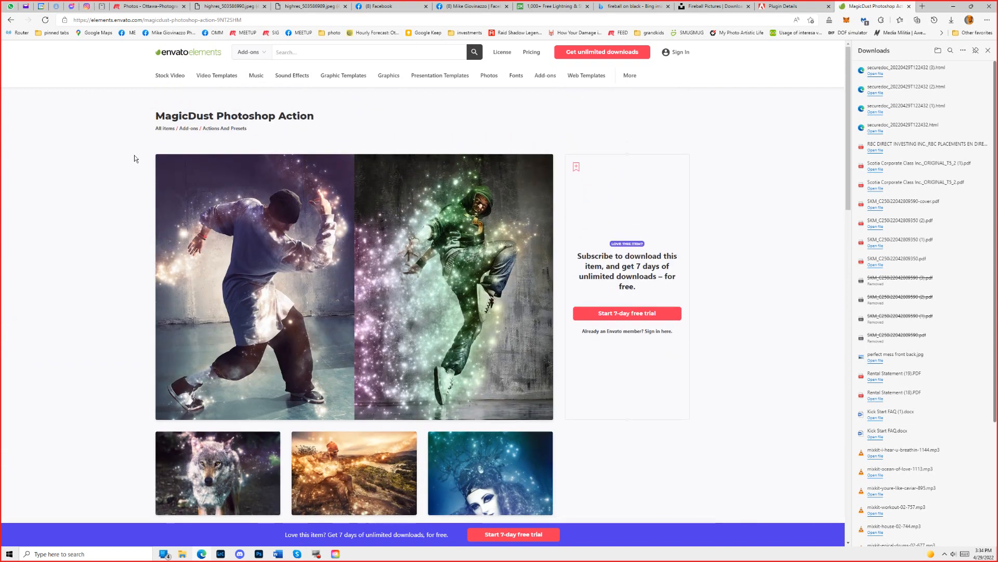
key(Print)
drag(152, 146, 577, 525)
Review the MagicDust action's description, features, compatibility and trial offer, and check the StockSolo plugin page in between.
scroll(250, 130, down, 5)
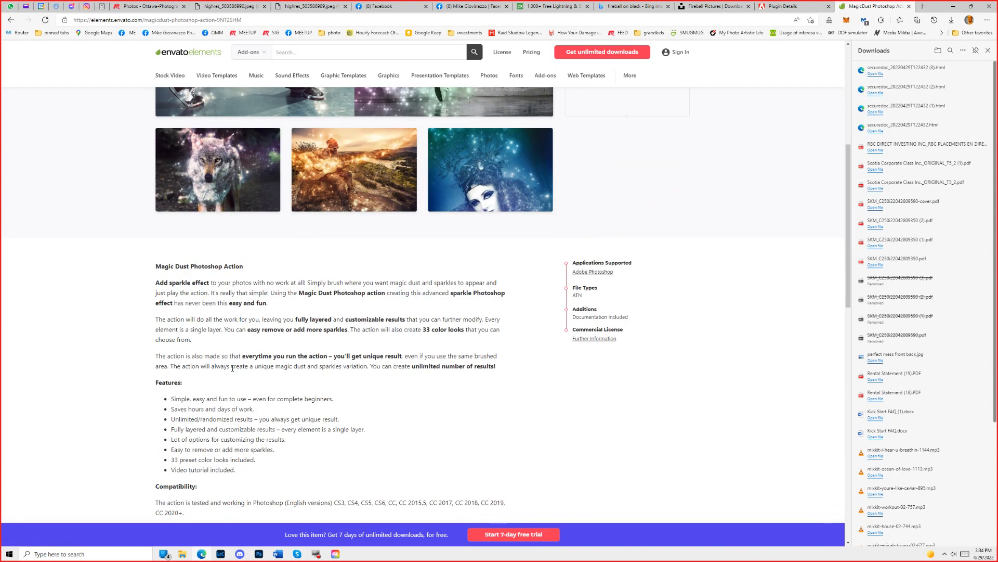
scroll(216, 363, down, 5)
scroll(597, 151, up, 8)
scroll(597, 151, up, 2)
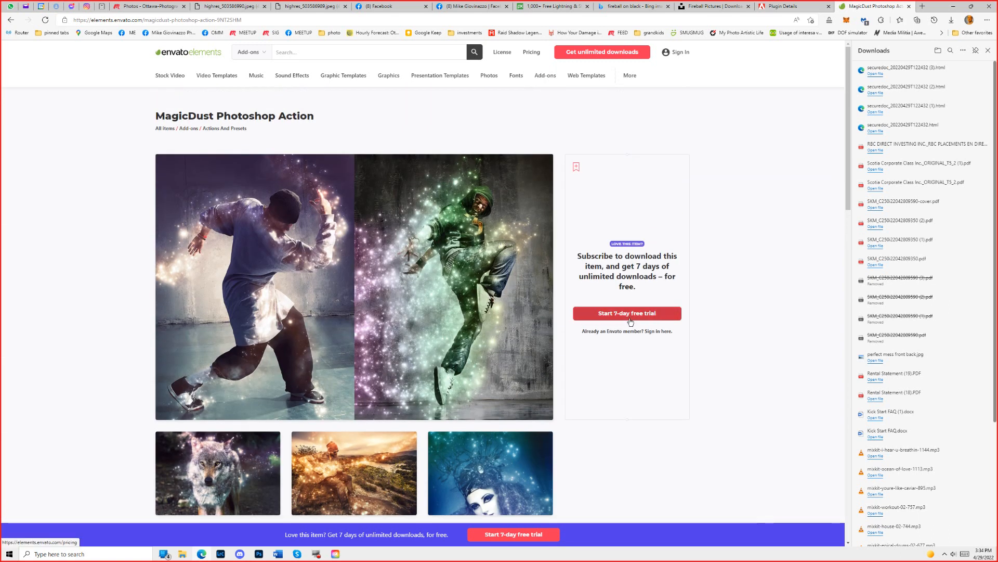
scroll(511, 387, down, 4)
scroll(510, 390, down, 3)
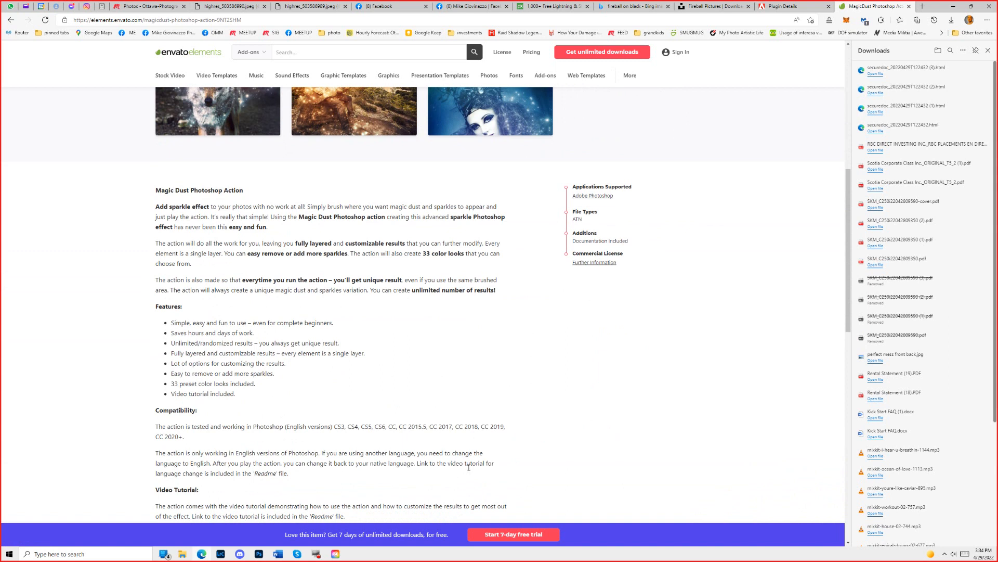
click(790, 6)
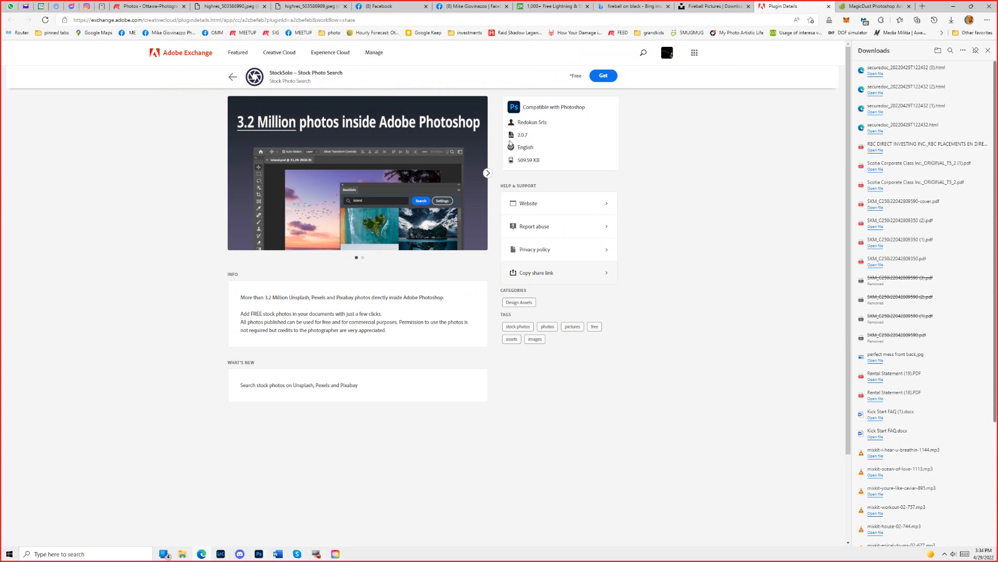
click(853, 6)
scroll(430, 240, up, 6)
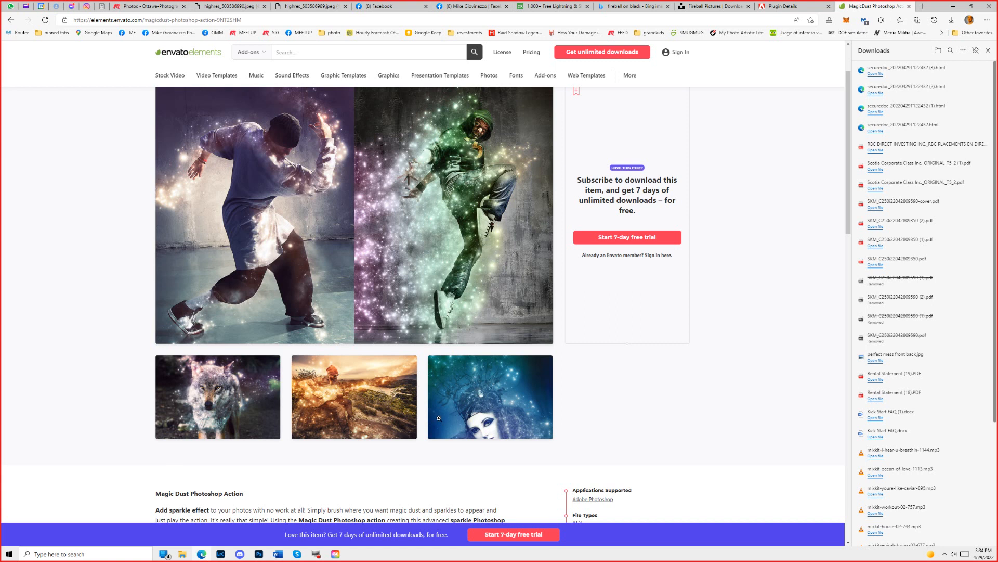
Open a new File Explorer window and go to the action examples folder inside PS Plugins > ACTIONS.
key(super+e)
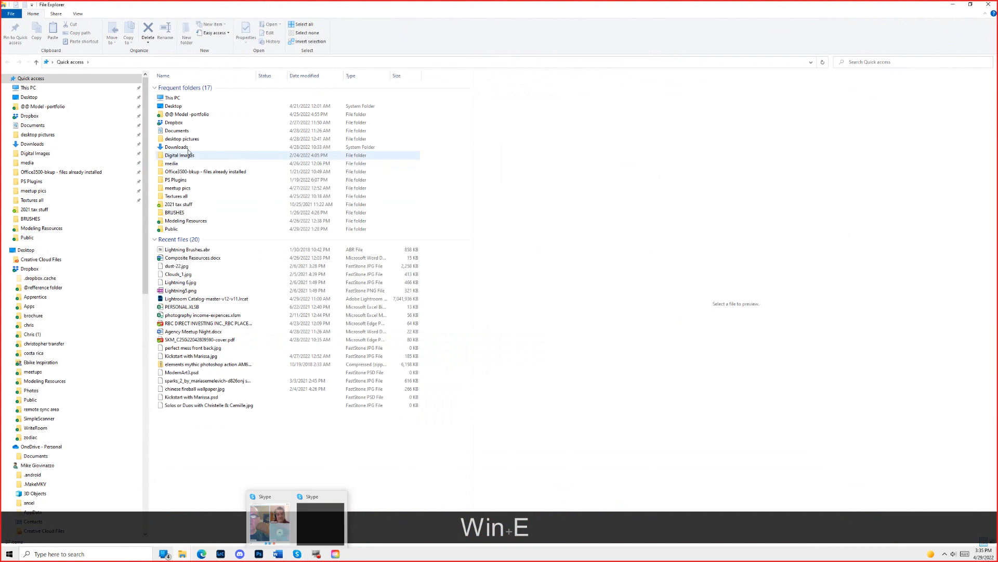
drag(48, 182, 52, 179)
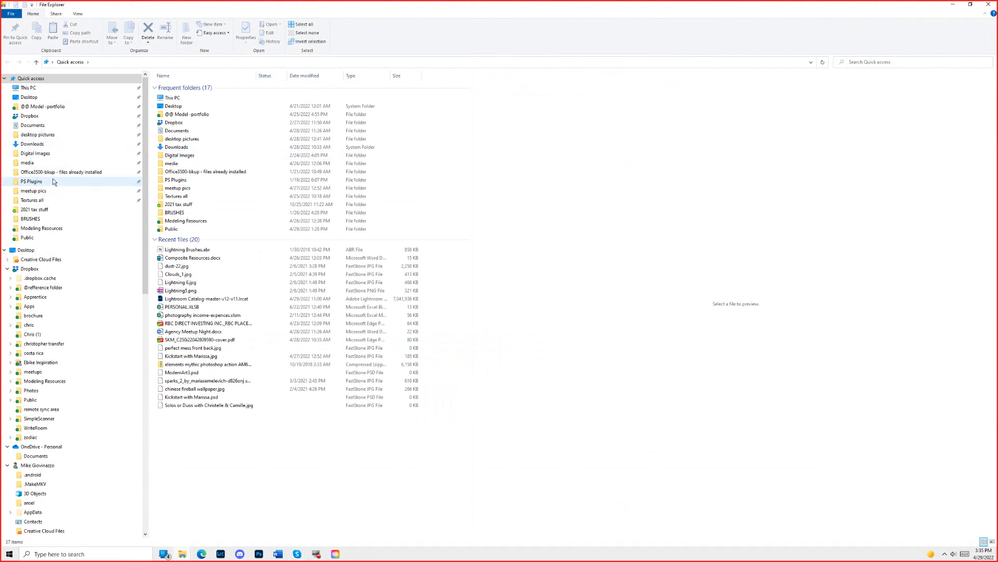
click(52, 180)
double_click(176, 89)
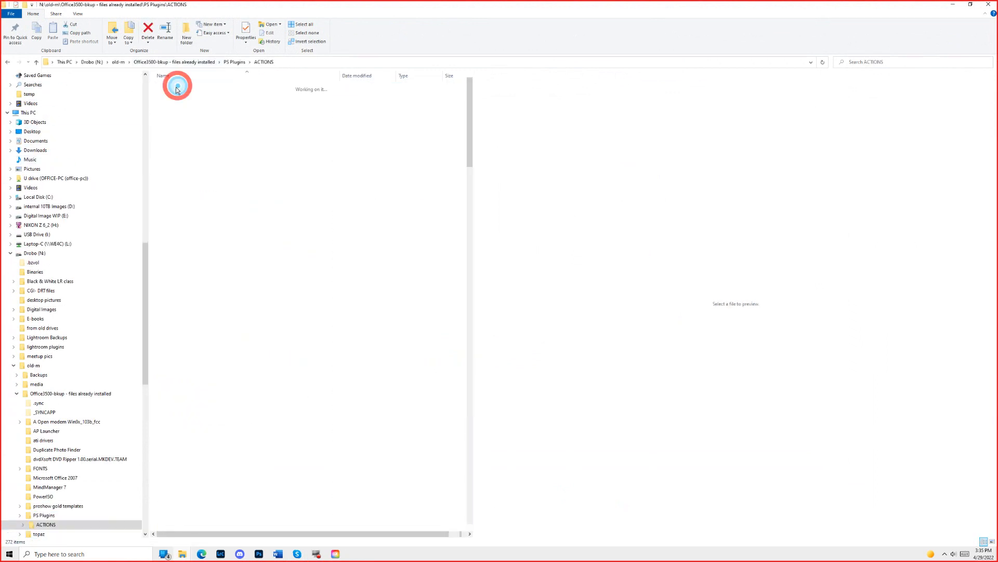
drag(470, 116, 488, 76)
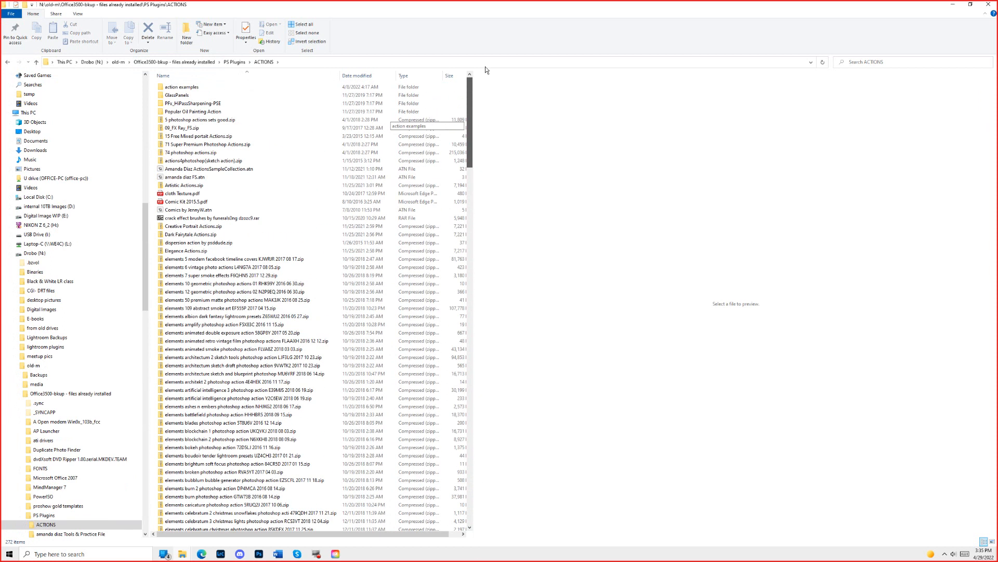
double_click(190, 88)
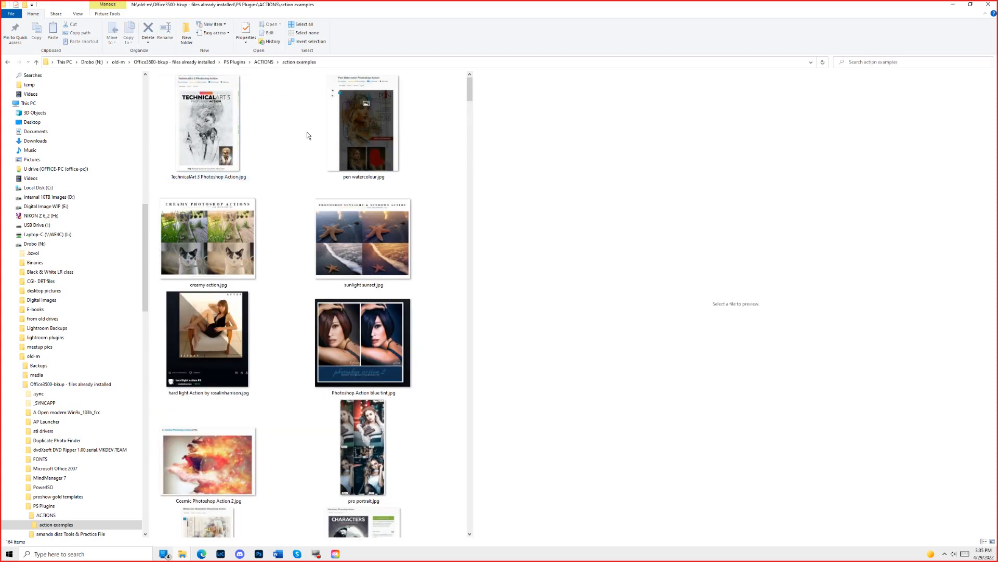
Hide the preview pane and look through the sample images in the action examples folder.
click(476, 142)
scroll(473, 136, down, 15)
scroll(466, 172, down, 15)
key(alt+p)
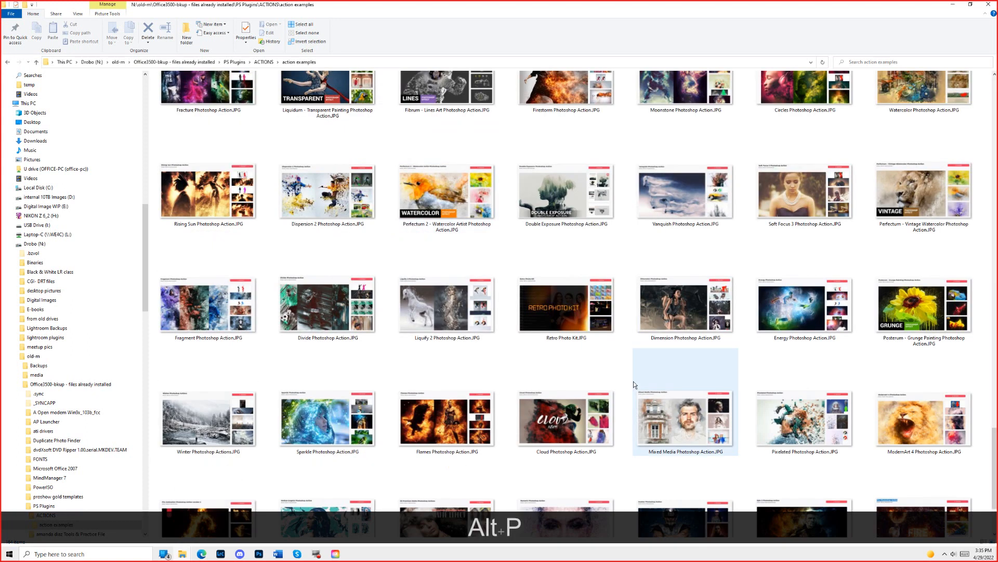
scroll(644, 388, up, 20)
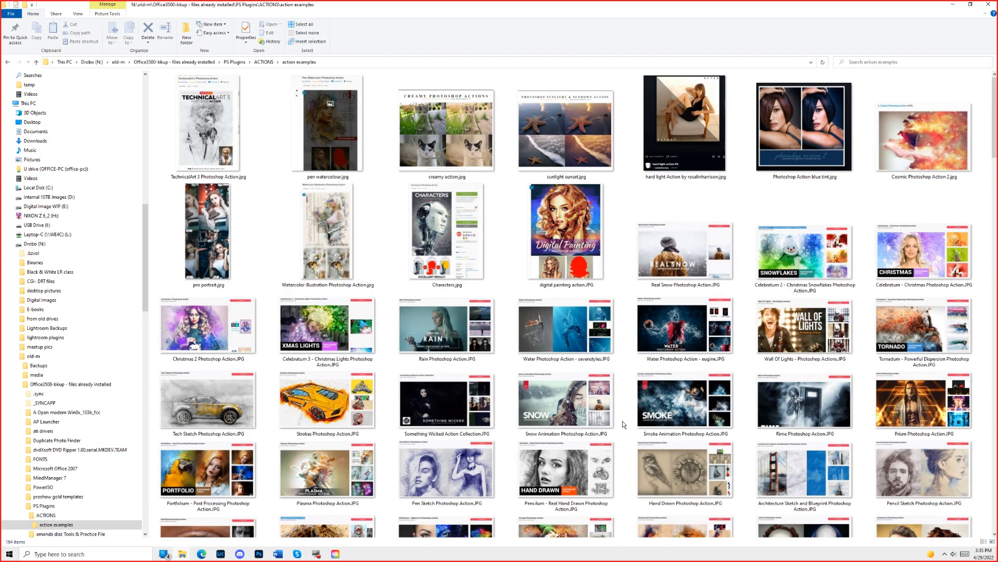
scroll(626, 424, down, 10)
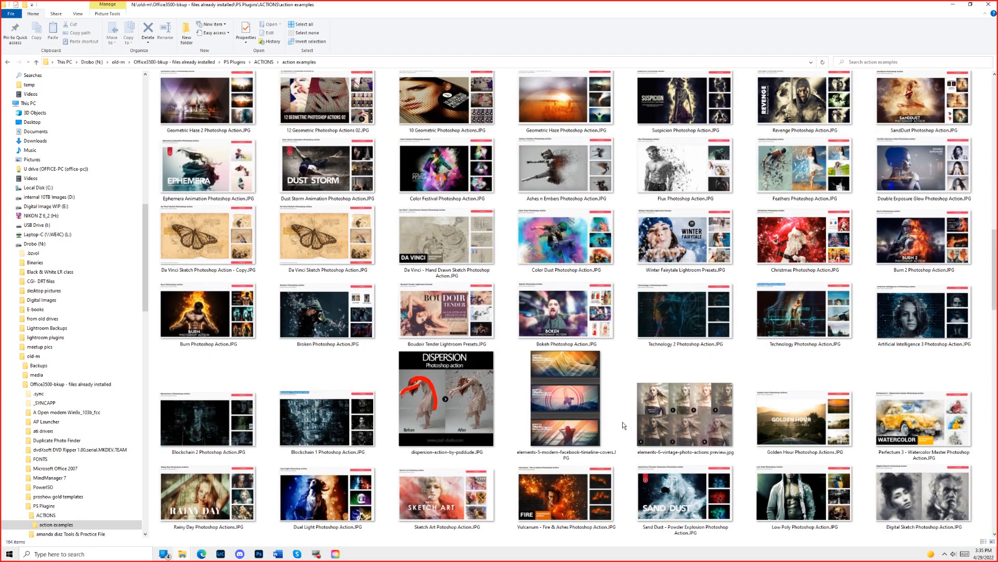
scroll(577, 404, down, 5)
scroll(576, 404, up, 15)
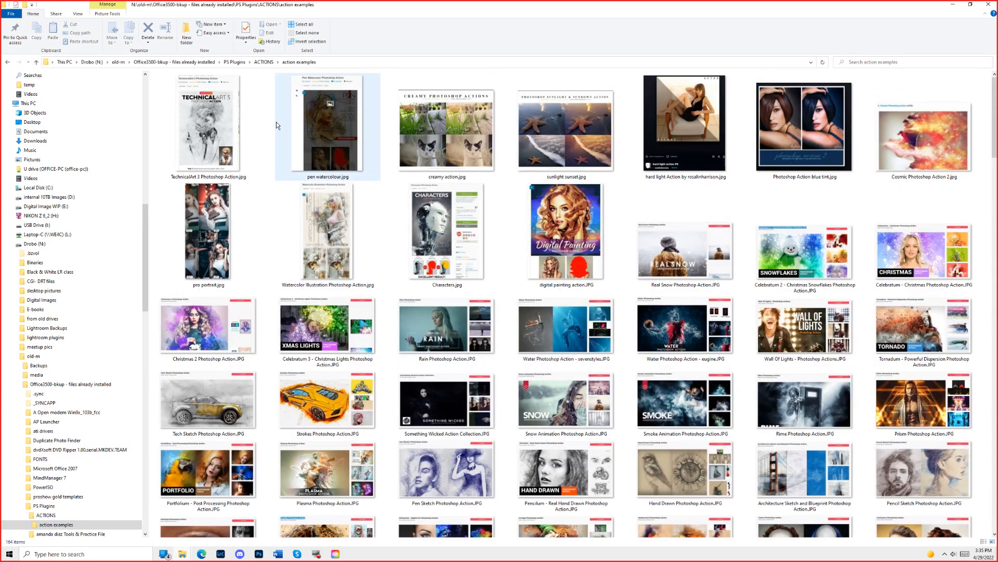
Return to the parent ACTIONS folder and search it for "revenge".
click(265, 63)
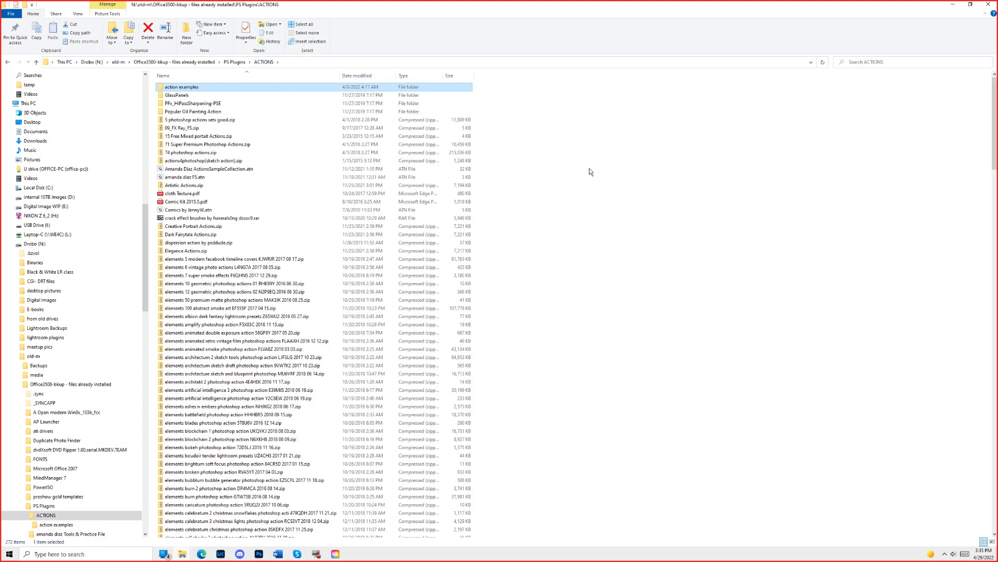
click(891, 62)
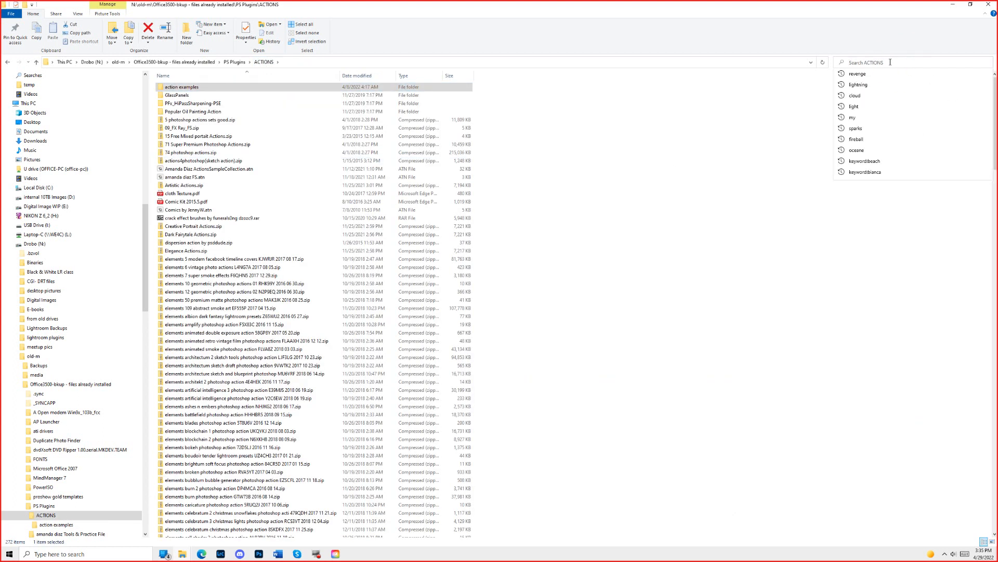
text(reve)
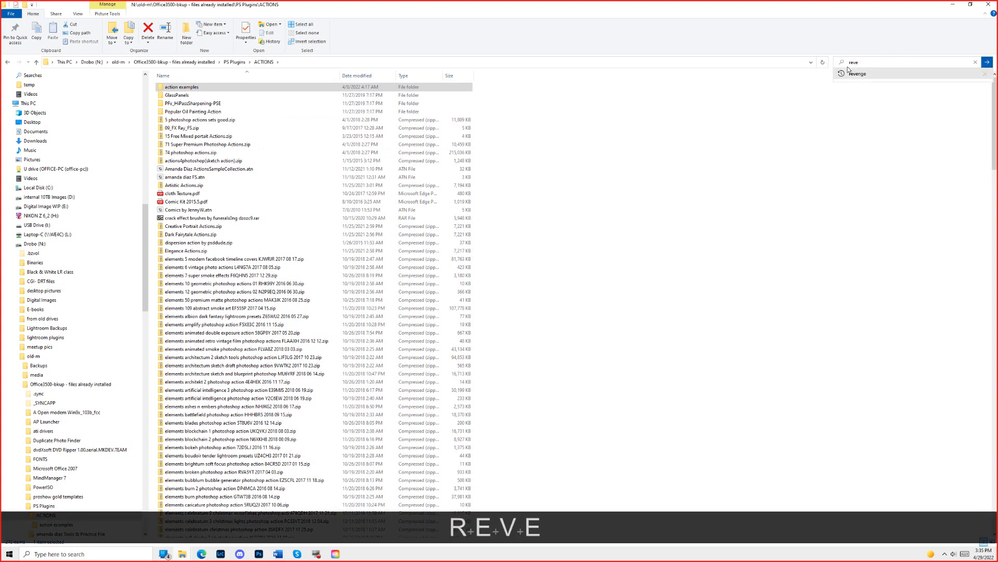
click(858, 73)
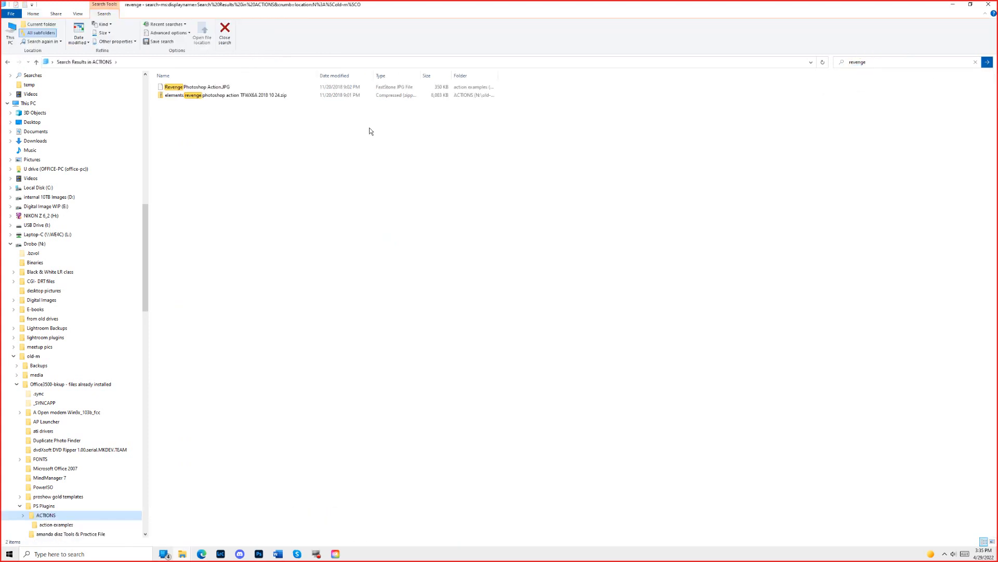
Open the elements revenge photoshop action zip and its Revenge Photoshop Action folder, and widen the file name column.
double_click(241, 96)
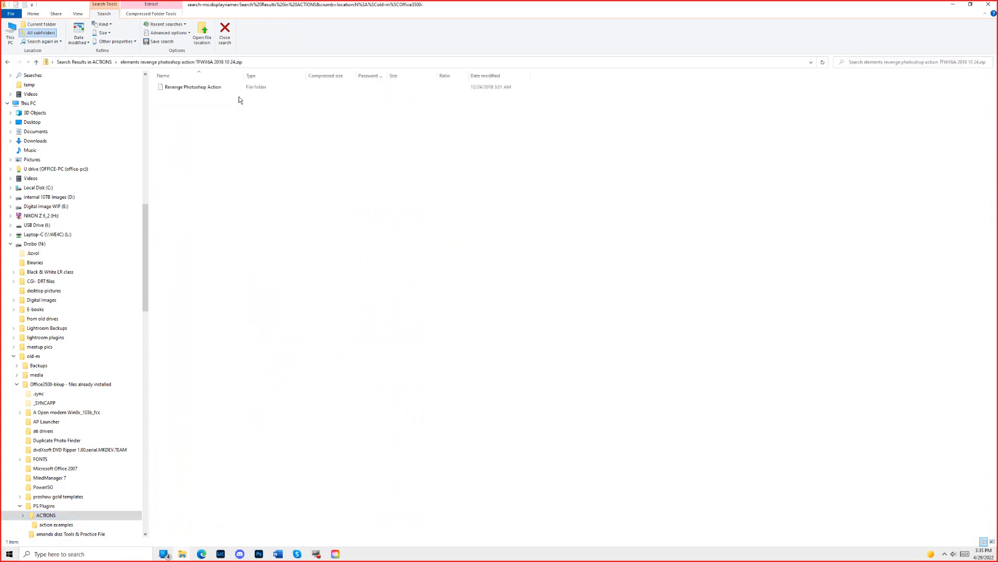
click(190, 87)
double_click(165, 87)
drag(244, 72, 316, 73)
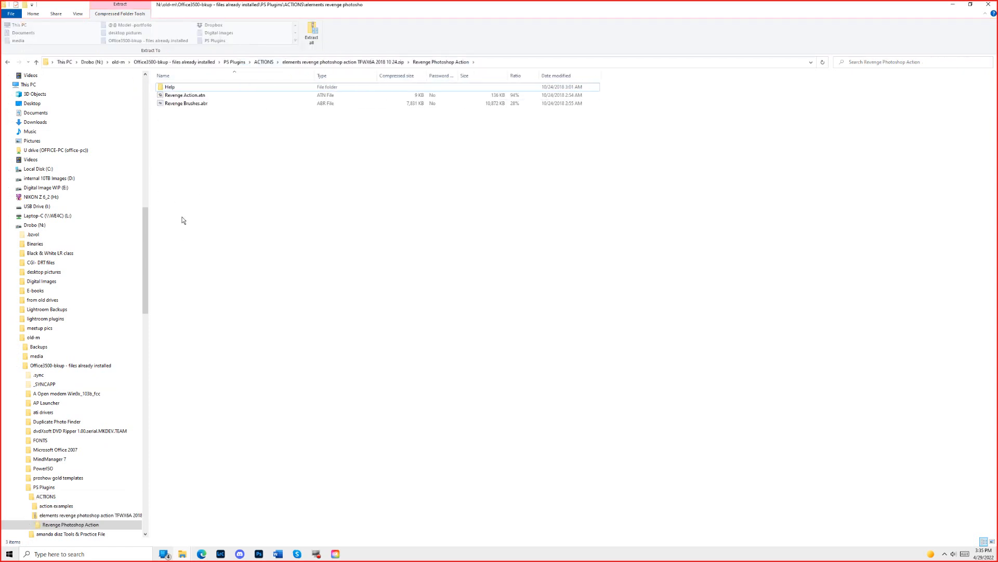
Load Revenge Brushes.abr into Photoshop and expand the Revenge Brushes set in the brush presets to view its brushes.
double_click(192, 103)
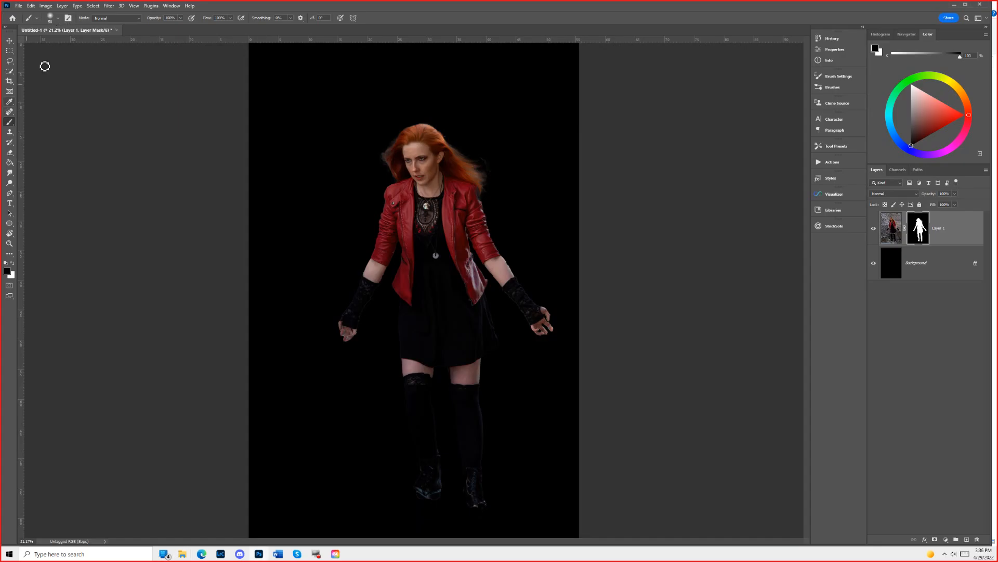
click(58, 18)
drag(267, 137, 260, 255)
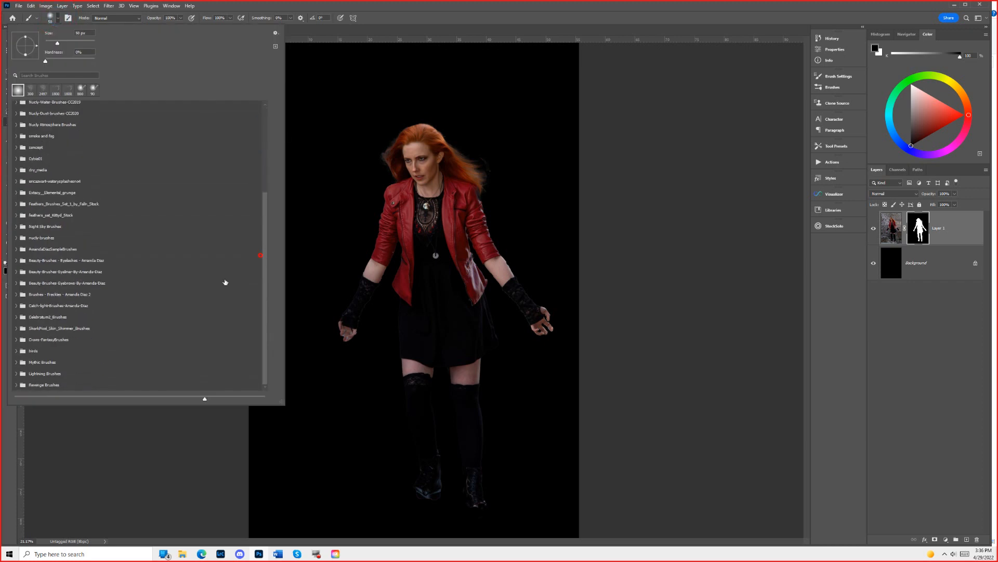
click(16, 385)
scroll(114, 374, down, 5)
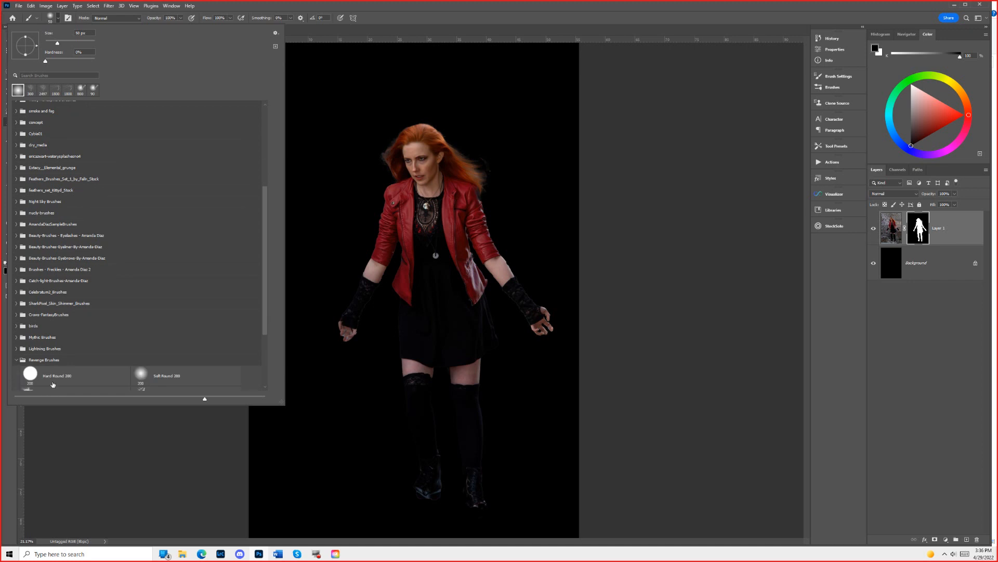
scroll(114, 374, down, 1)
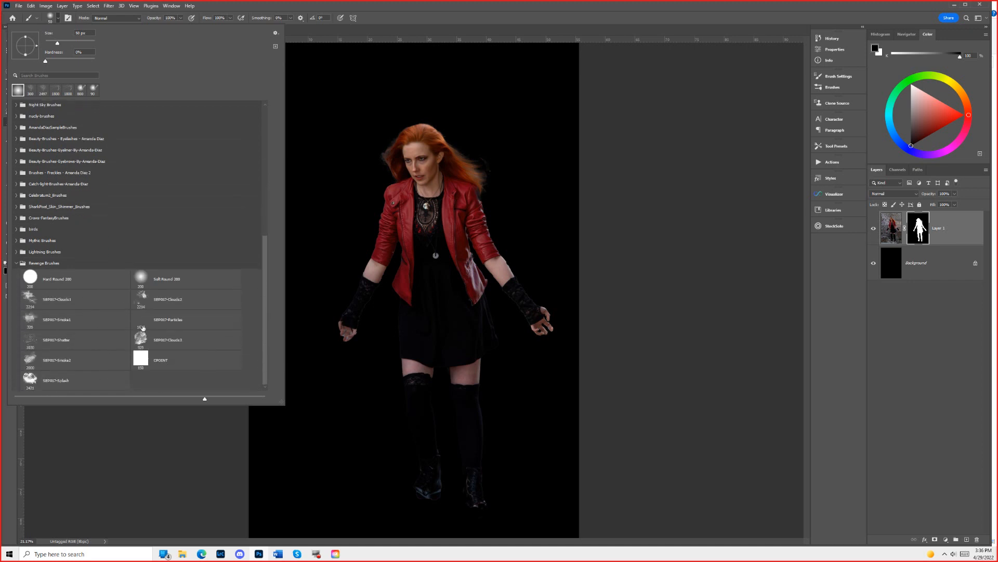
click(436, 11)
Switch back to File Explorer and load Revenge Action.atn into Photoshop.
key(alt+Tab)
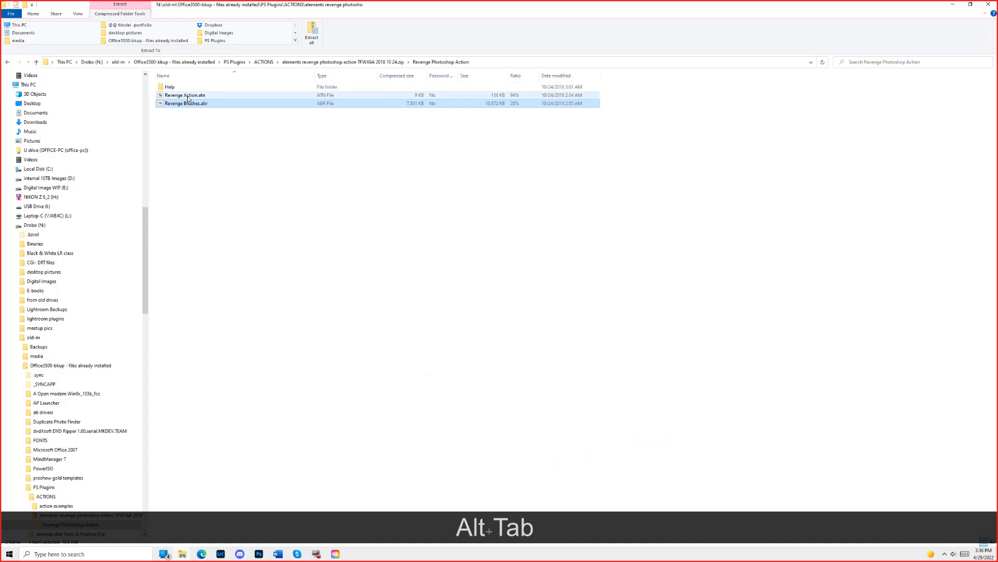
click(190, 96)
double_click(191, 96)
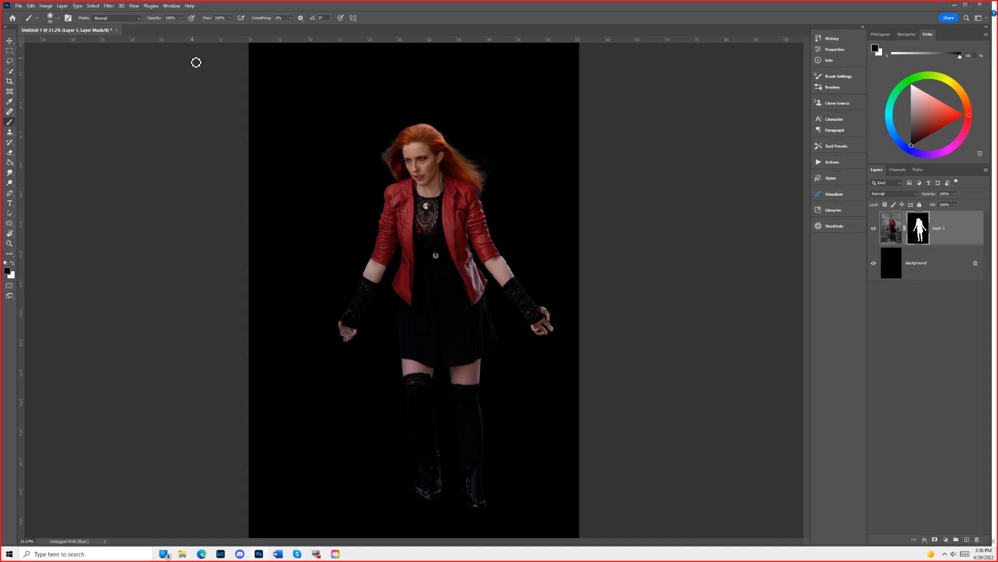
key(alt)
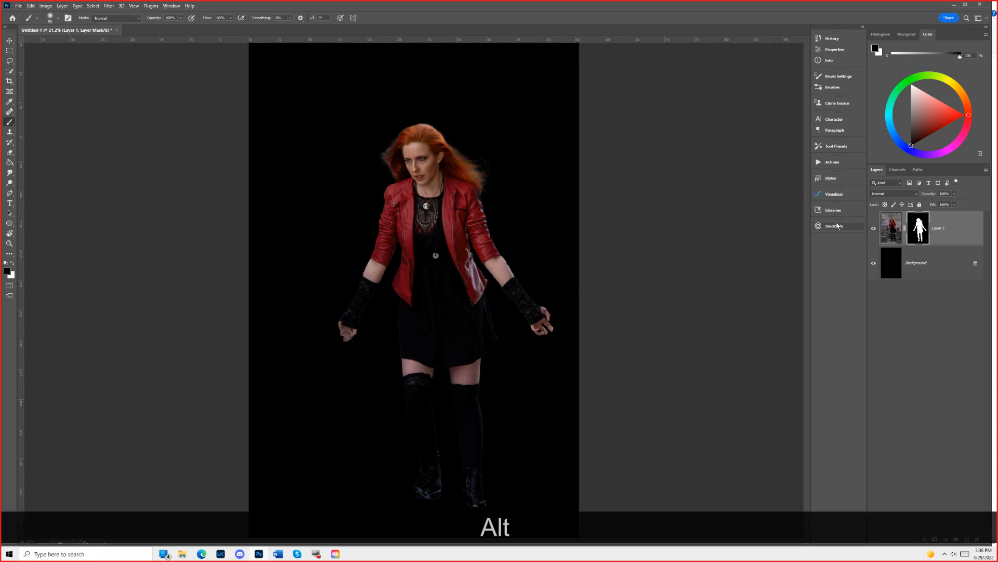
Show the loaded actions, select Play in the Revenge Action set and expand its recorded steps.
click(819, 162)
scroll(801, 239, up, 4)
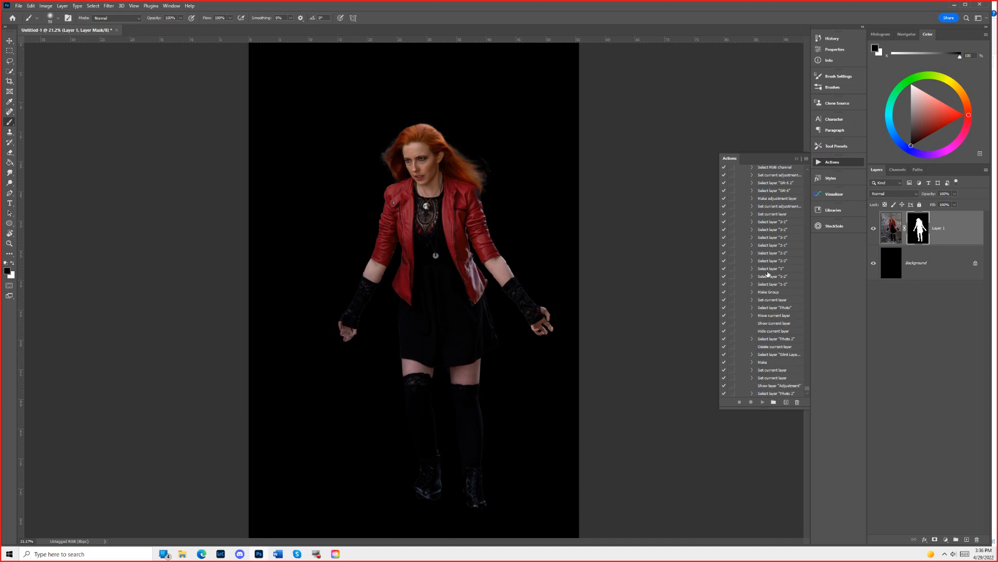
scroll(810, 395, down, 4)
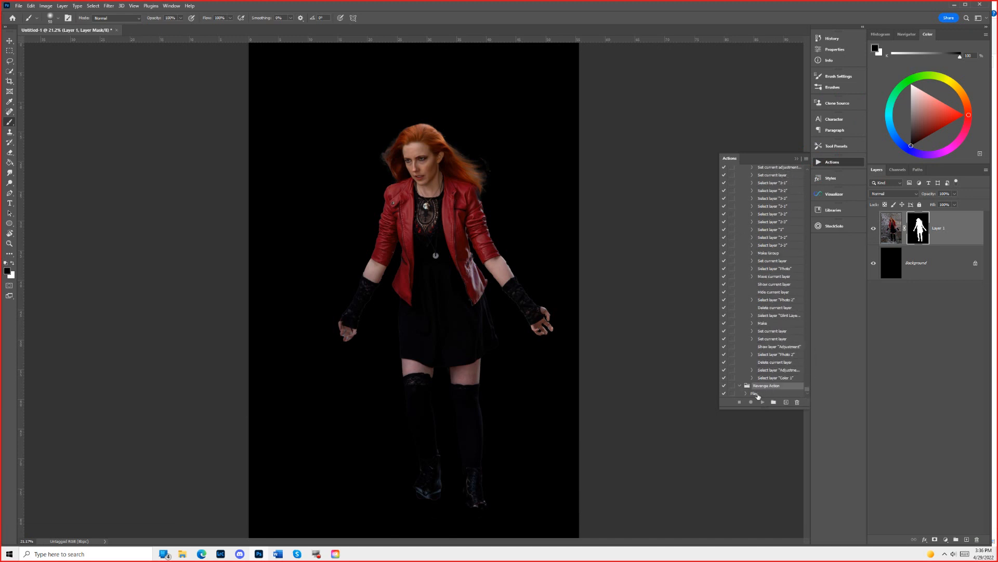
click(757, 394)
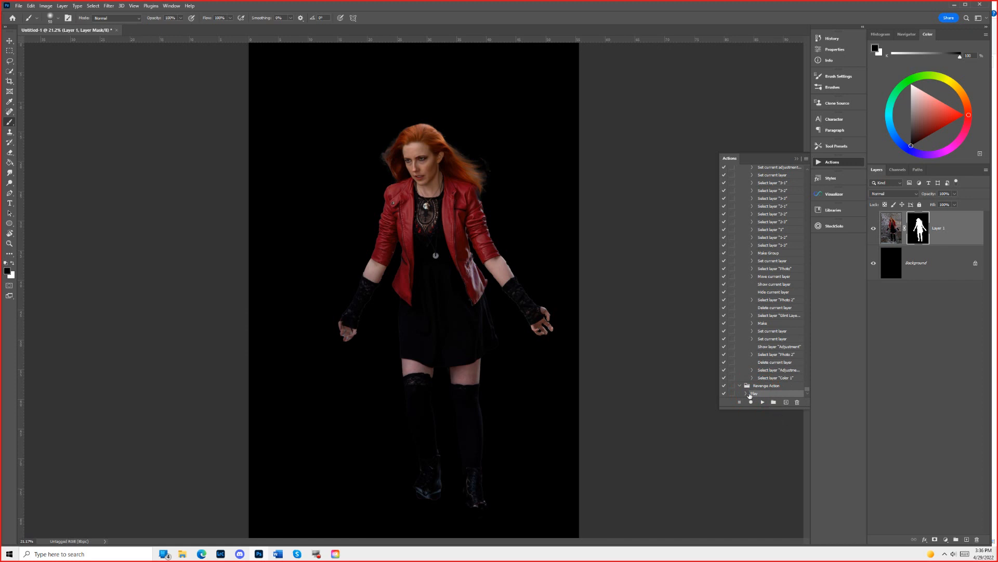
click(746, 393)
Look through the recorded action steps, widen the actions list and go back up to the Mythic Action set.
click(808, 327)
drag(808, 327, 808, 389)
click(807, 389)
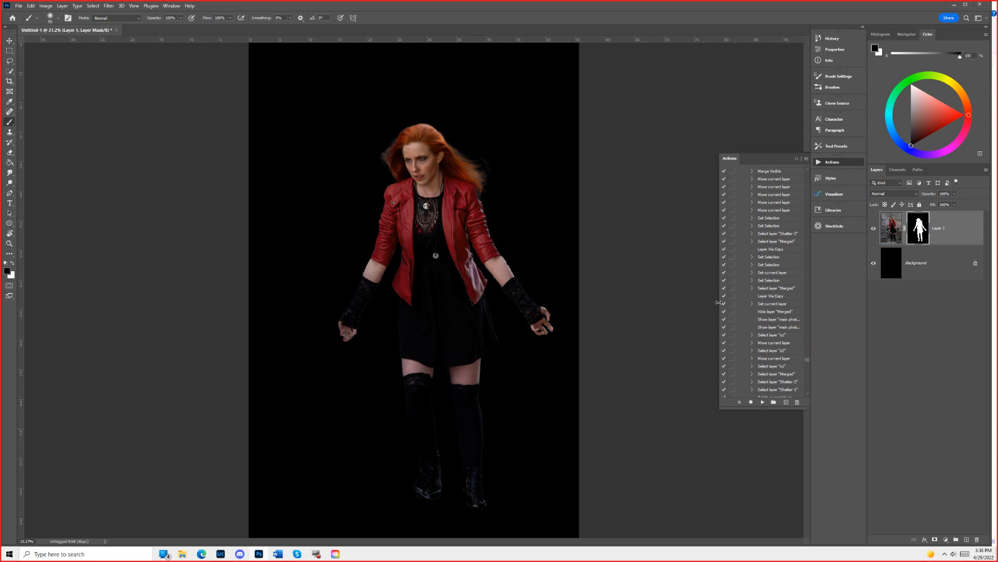
drag(704, 305, 629, 307)
drag(806, 359, 790, 257)
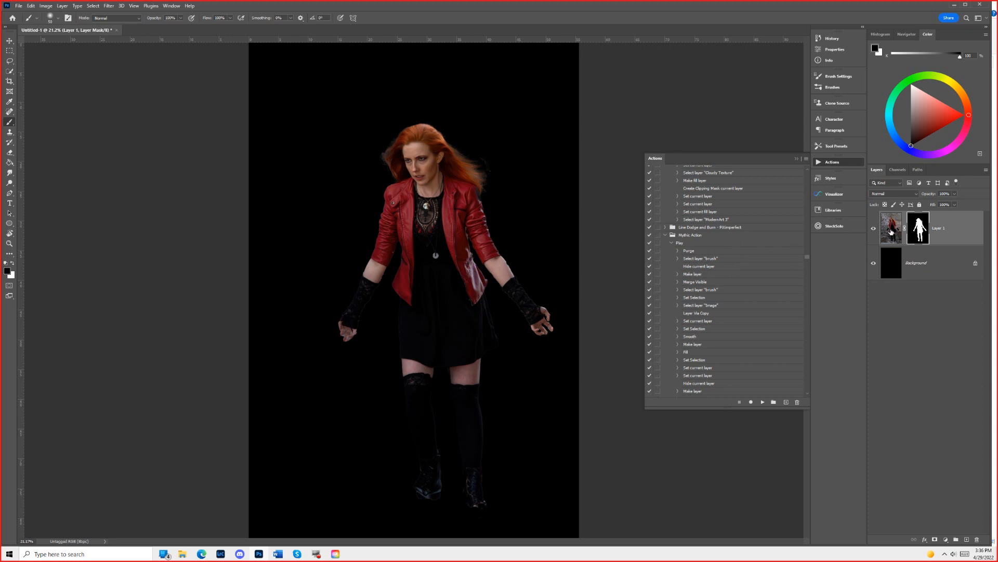
Make Layer 1's image active for editing, and switch back to its layer mask.
click(897, 228)
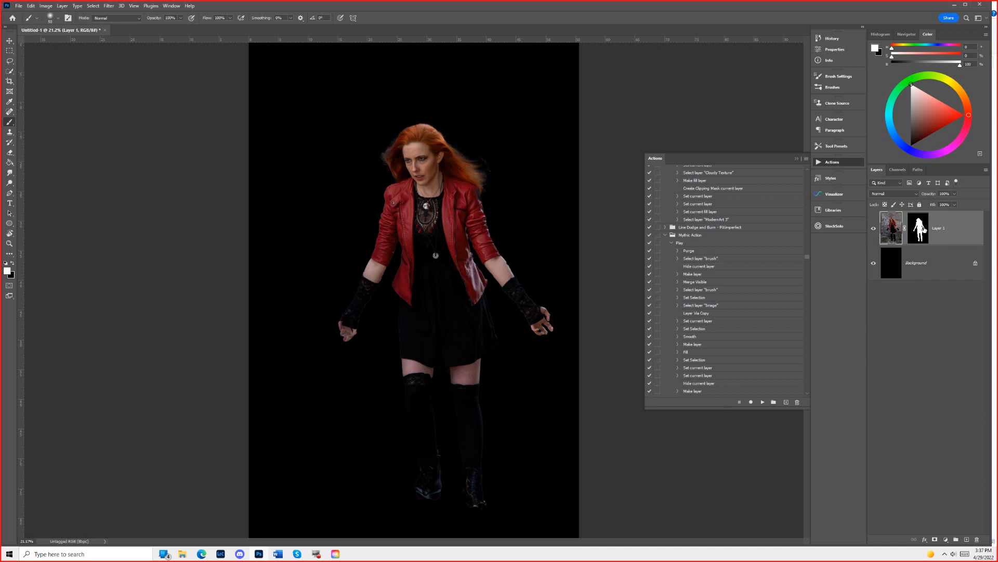
click(919, 233)
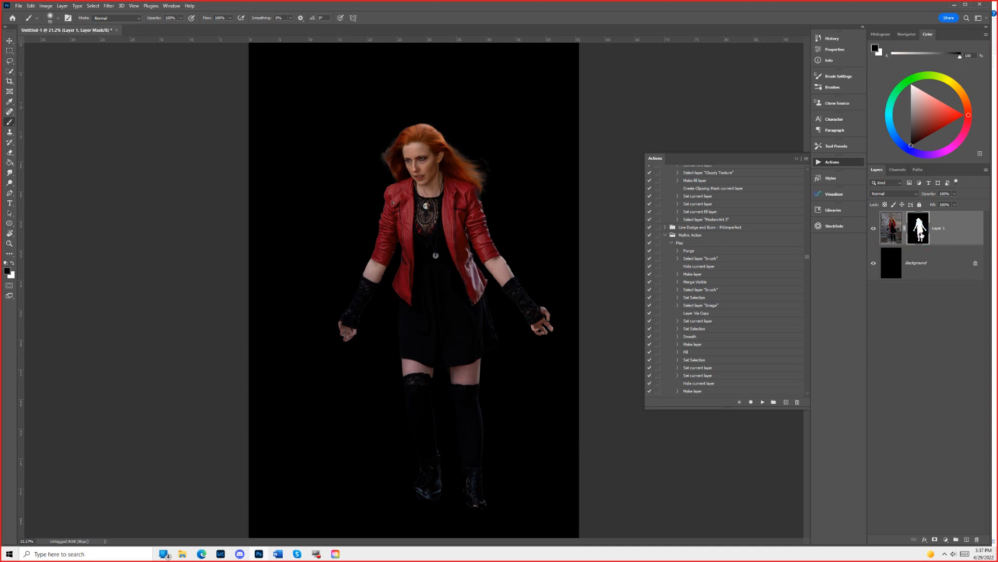
Make Layer 1's image active, disable its layer mask, and stamp the visible image to a new layer.
click(19, 7)
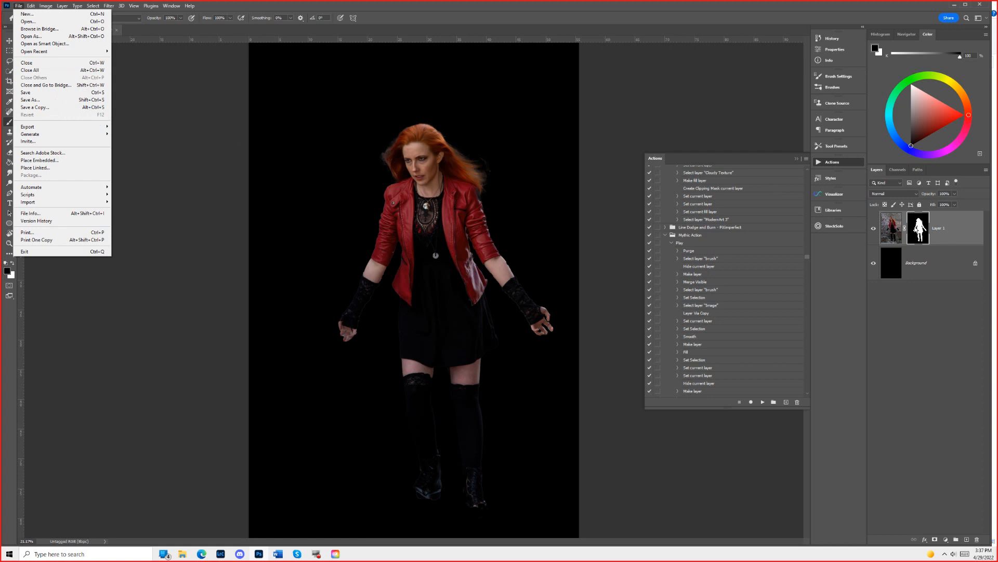
click(923, 229)
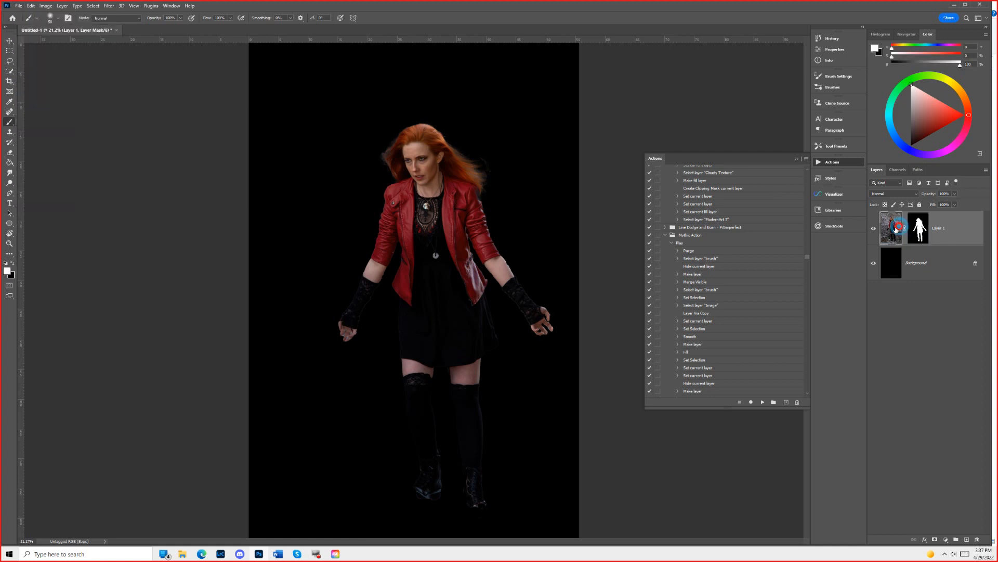
click(19, 7)
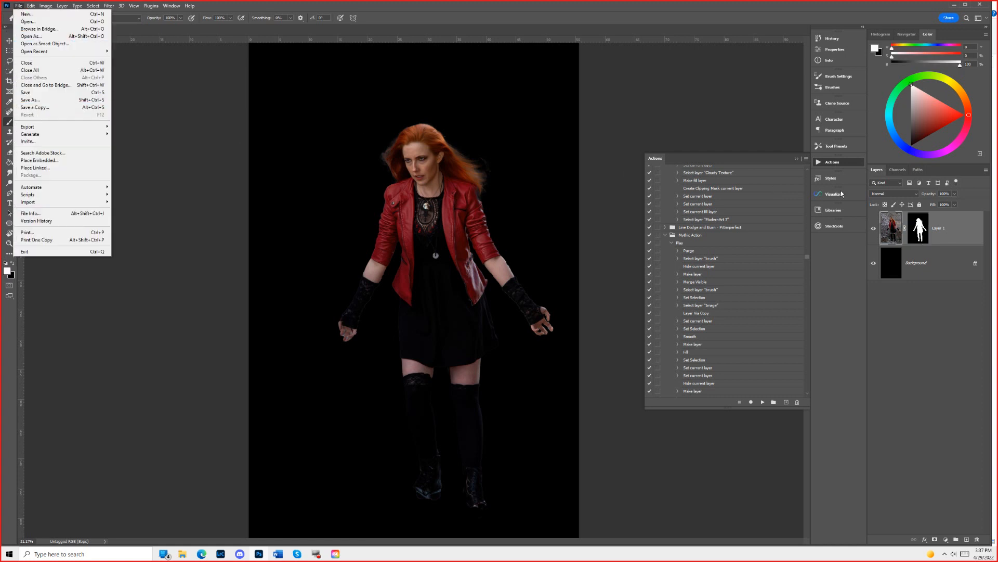
click(890, 234)
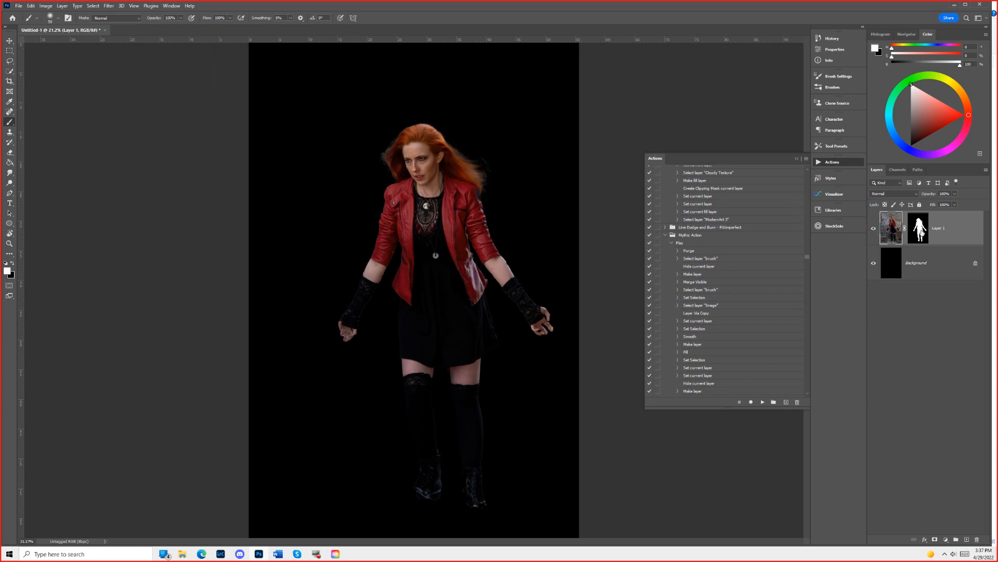
shift+click(919, 234)
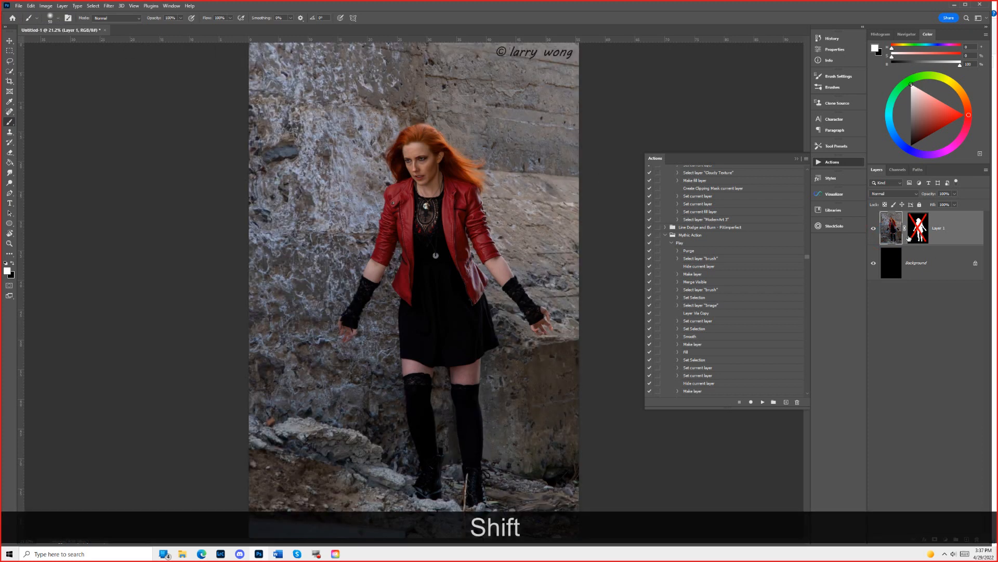
key(ctrl+alt+shift+e)
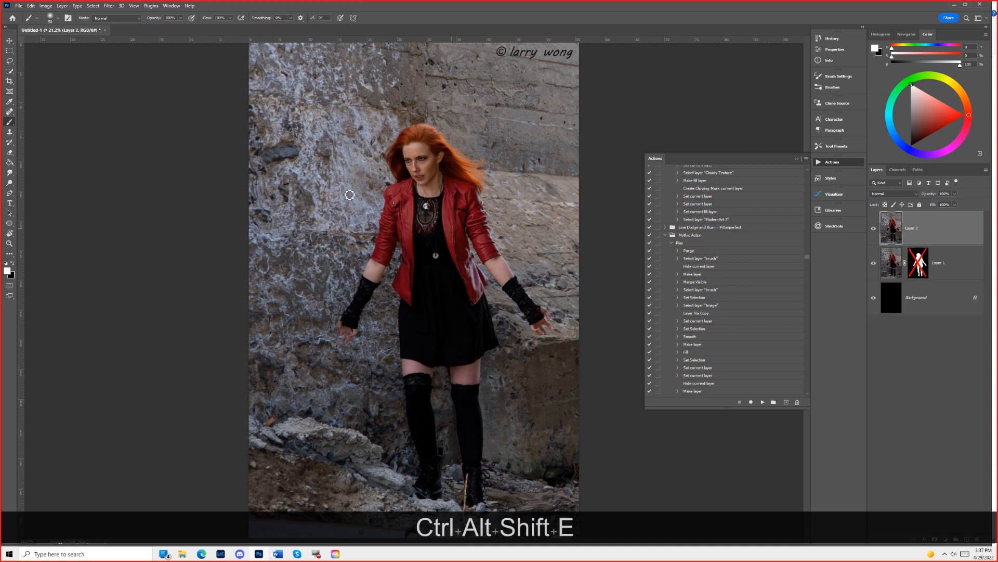
Flatten the image and duplicate the background layer.
click(62, 7)
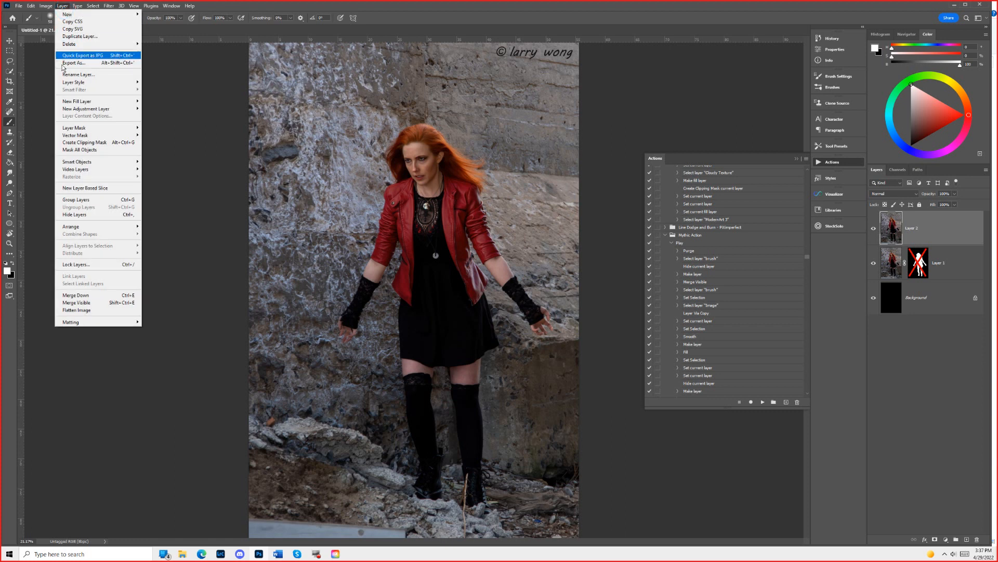
click(96, 310)
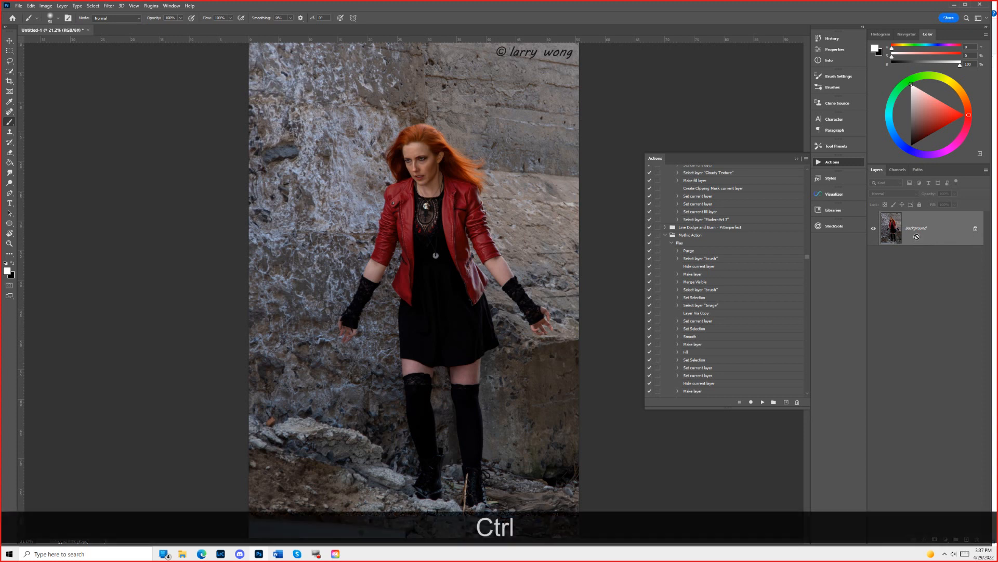
key(ctrl+j)
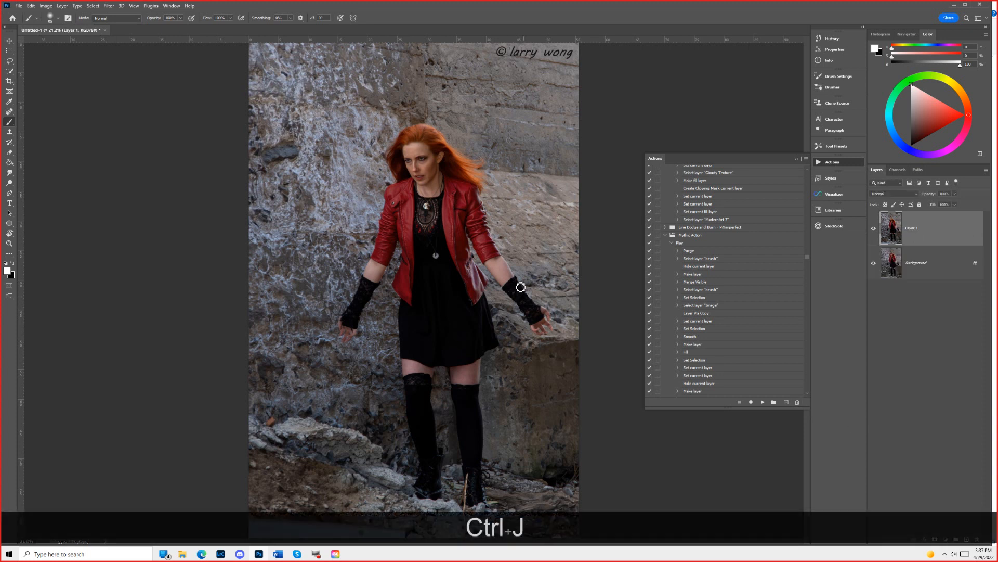
Select the model with Select Subject and turn the selection into a layer mask on Layer 1.
click(9, 71)
click(222, 19)
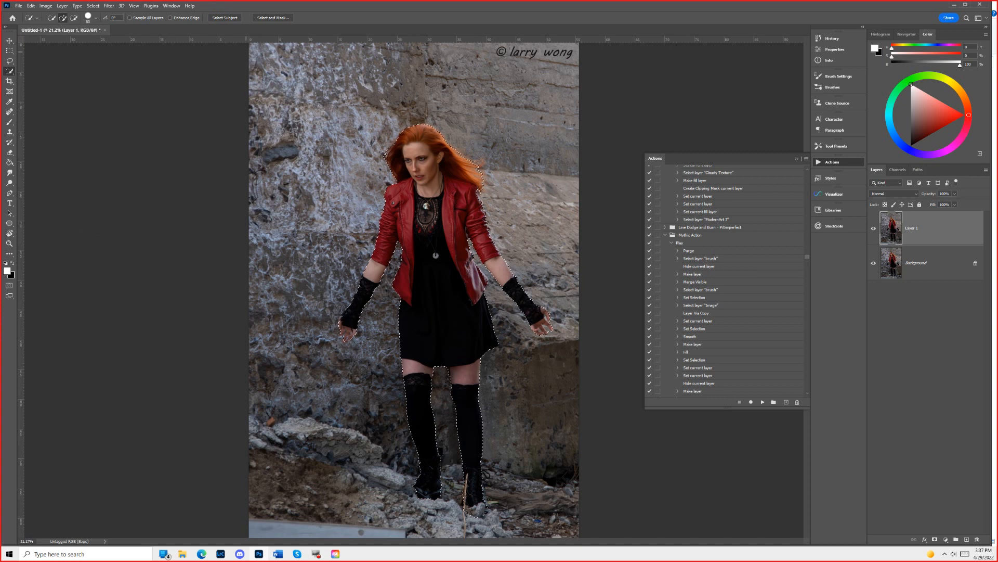
click(225, 18)
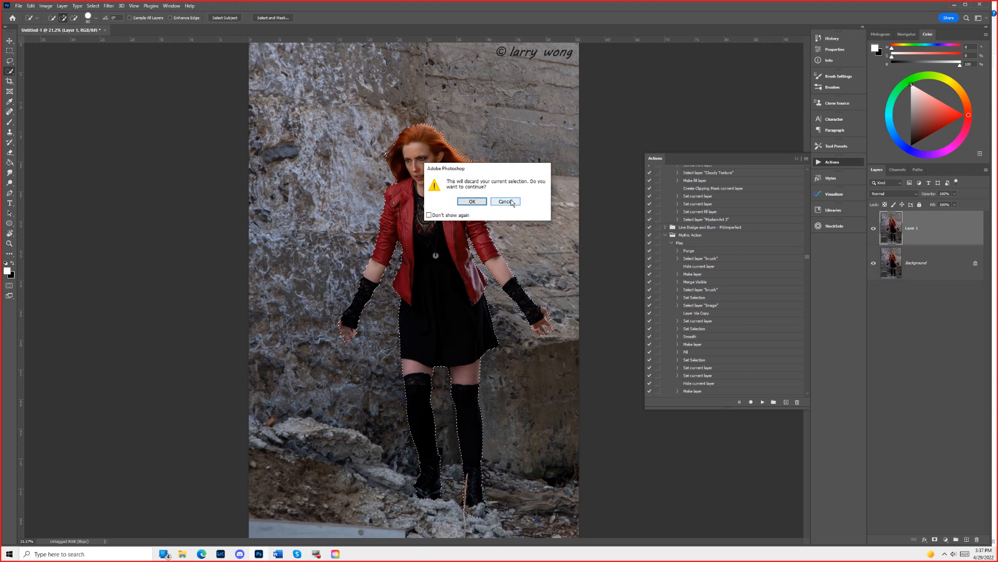
click(506, 201)
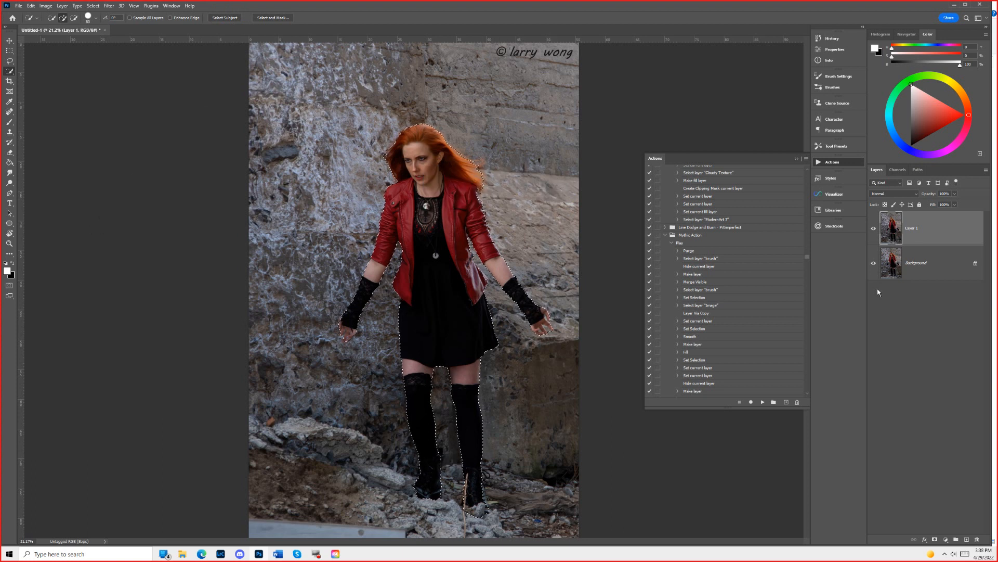
click(935, 540)
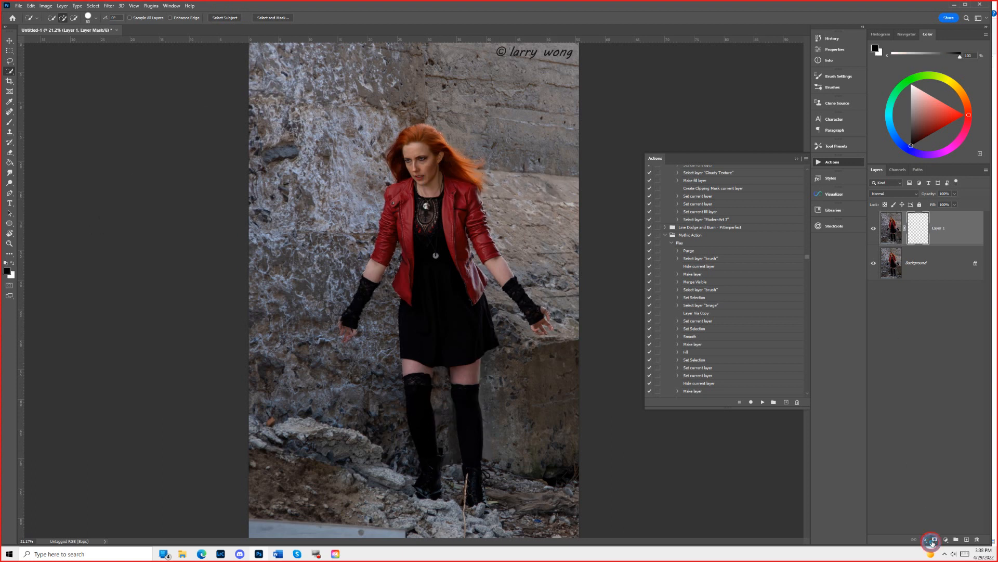
Activate the Brush tool and pick a muted red as the foreground color.
key(b)
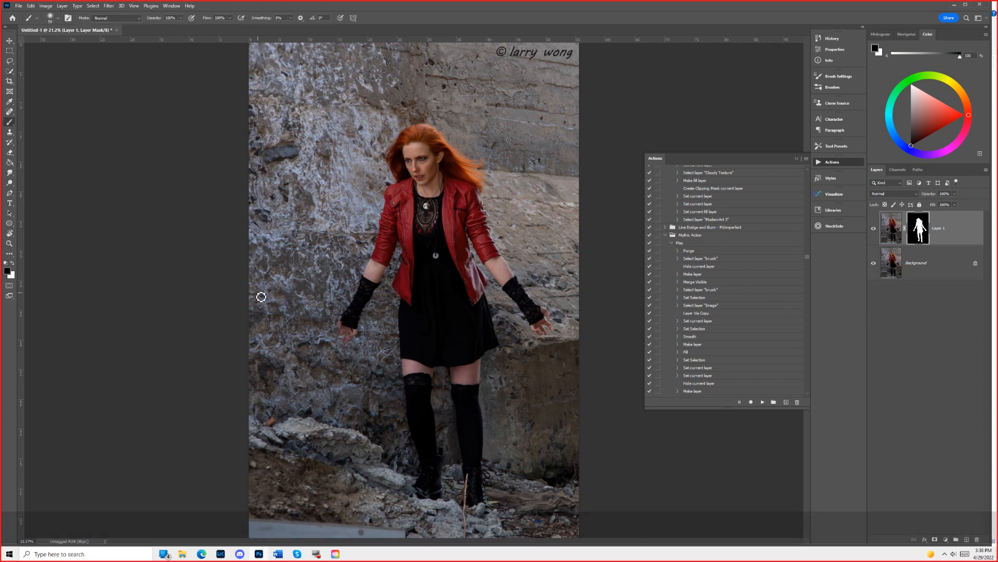
click(7, 270)
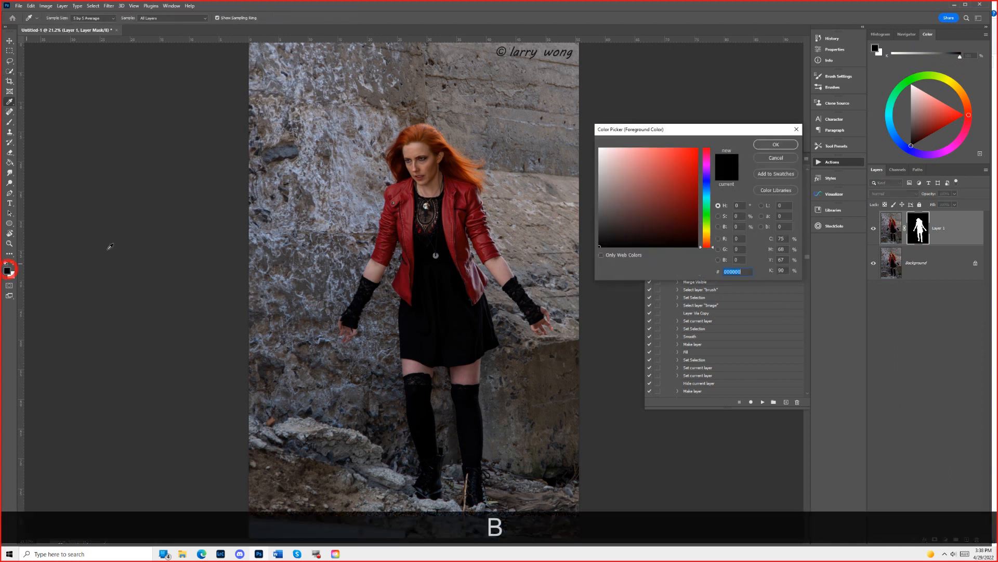
click(673, 178)
click(776, 144)
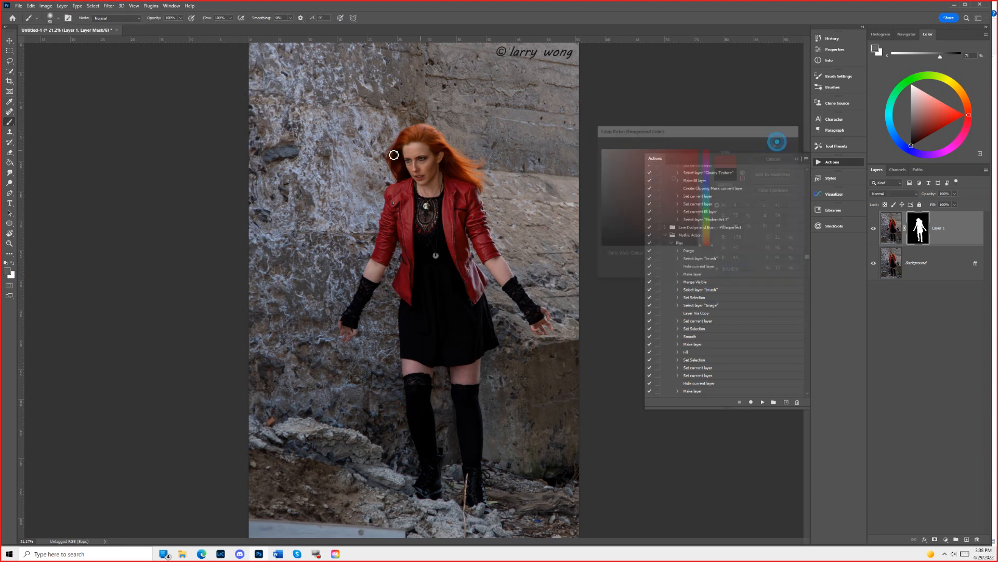
Enlarge the brush, undo the last change on the mask, and paint the model's figure white on Layer 1's image.
key(bracketright)
key(bracketright)
key(bracketright)
key(bracketright)
key(bracketright)
key(bracketright)
key(bracketright)
key(bracketright)
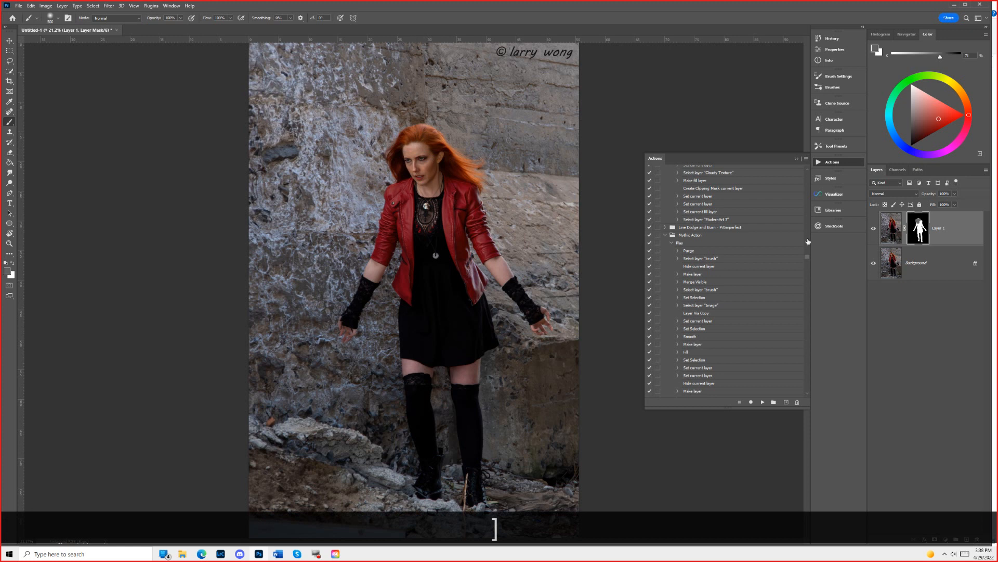
key(ctrl+z)
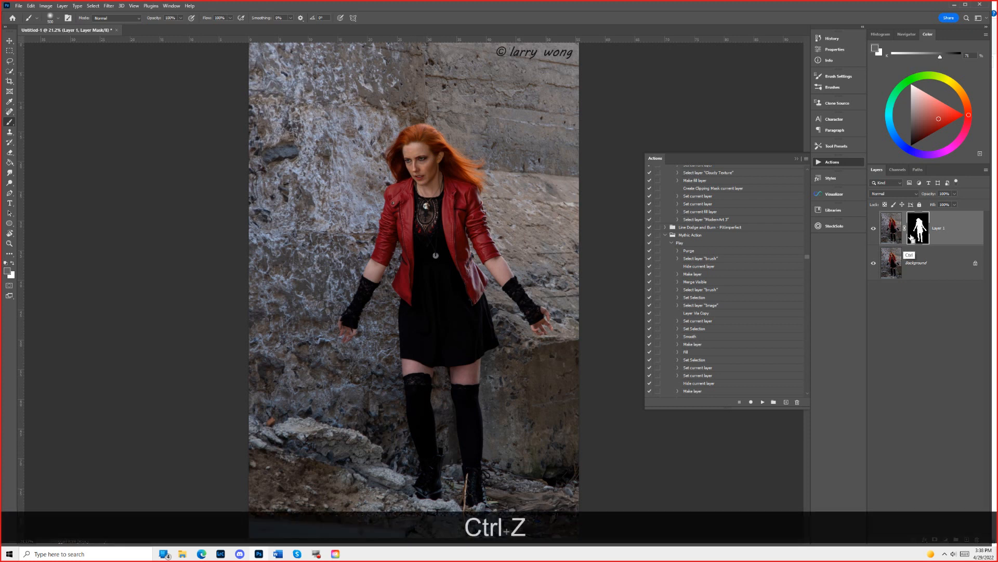
click(891, 227)
mouse_move(422, 172)
mouse_down()
mouse_move(416, 127)
mouse_move(426, 229)
mouse_move(499, 200)
mouse_move(470, 156)
mouse_move(481, 184)
mouse_move(364, 291)
mouse_move(486, 241)
mouse_move(541, 322)
mouse_move(491, 348)
mouse_move(416, 312)
mouse_up()
mouse_move(346, 325)
mouse_down()
mouse_move(411, 333)
mouse_move(457, 358)
mouse_move(442, 401)
mouse_move(470, 359)
mouse_move(406, 375)
mouse_move(471, 458)
mouse_move(467, 424)
mouse_up()
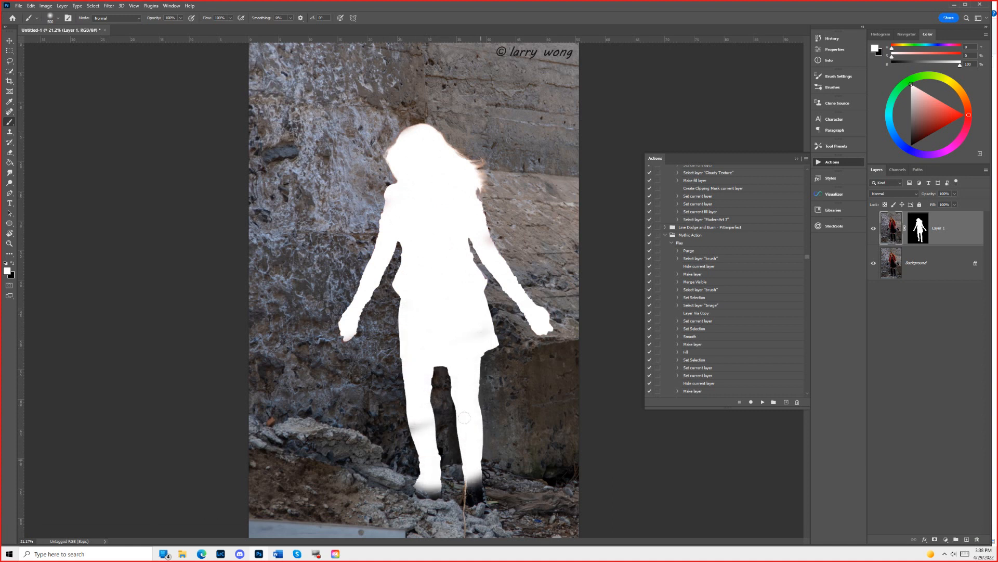
mouse_move(469, 161)
mouse_down()
mouse_move(409, 131)
mouse_move(322, 300)
mouse_up()
Rename Layer 1 to brush and apply its layer mask.
double_click(939, 228)
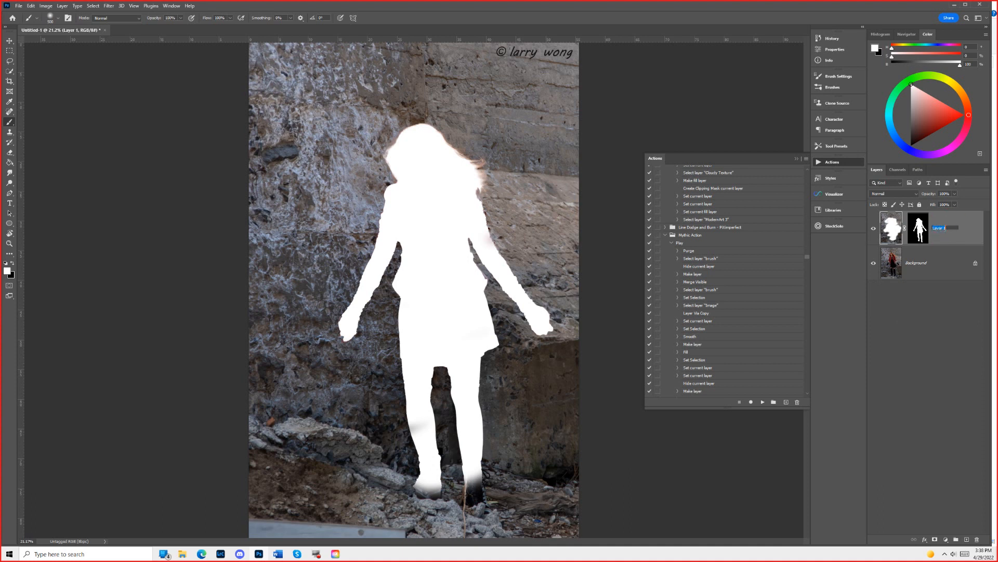
text(brush)
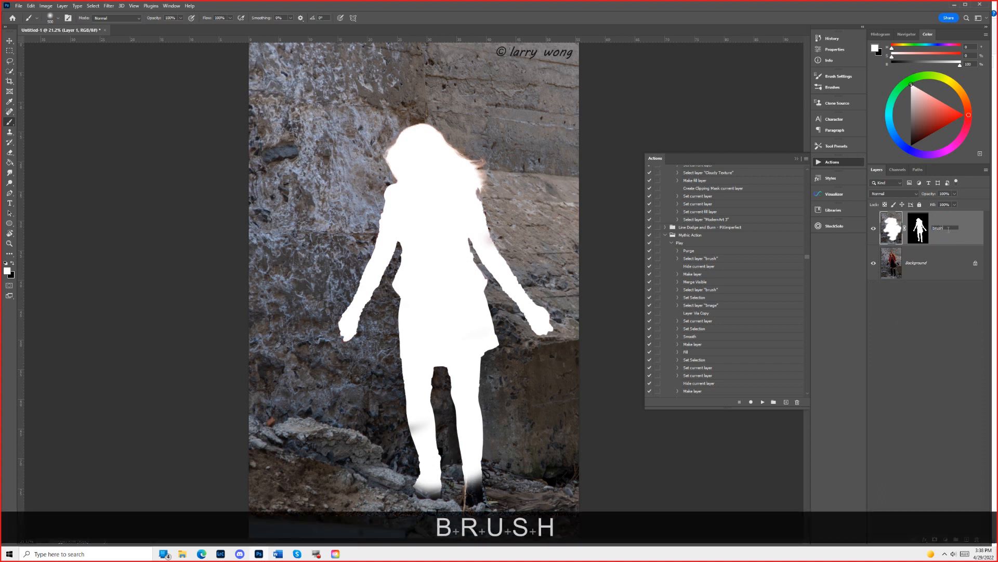
key(Return)
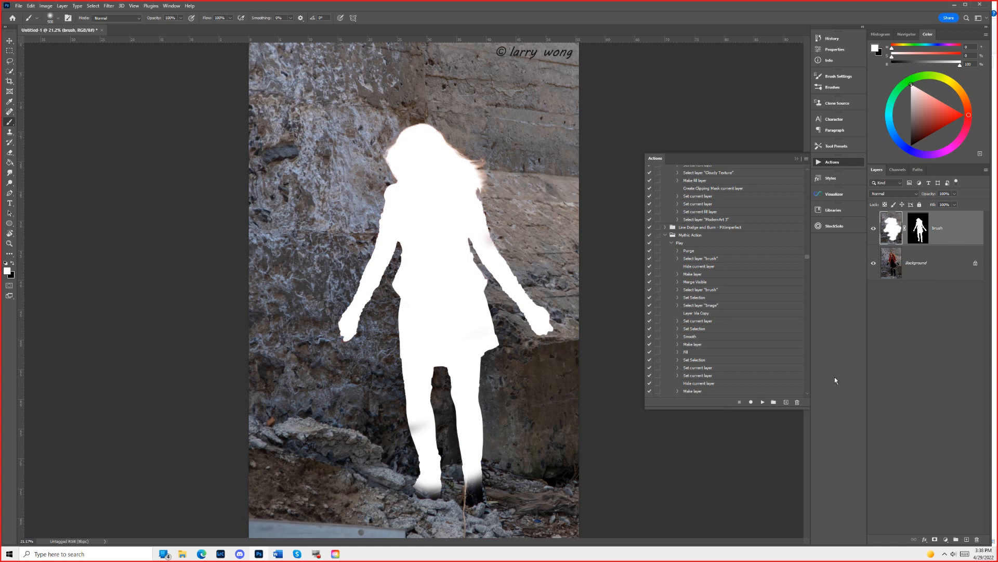
right_click(916, 228)
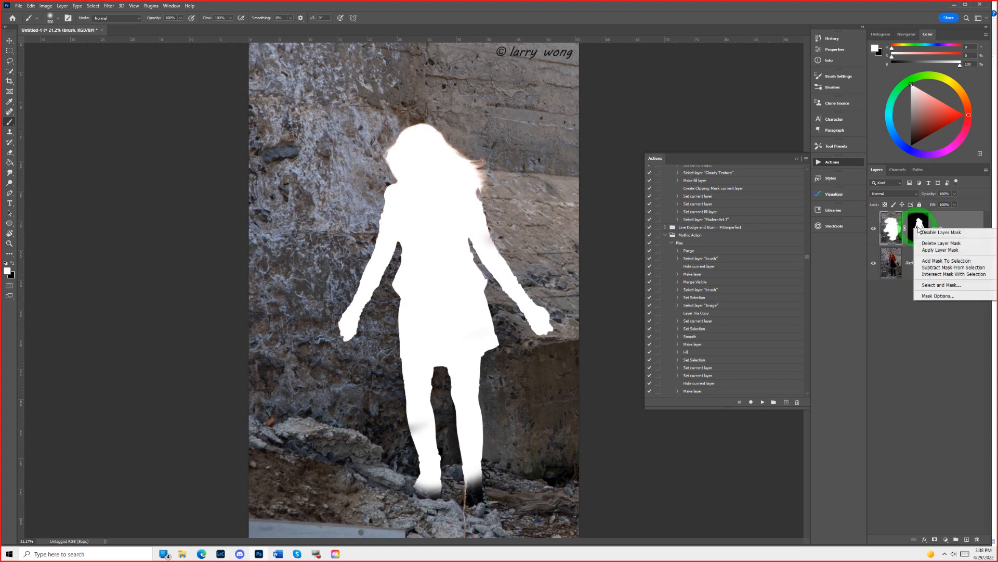
click(942, 250)
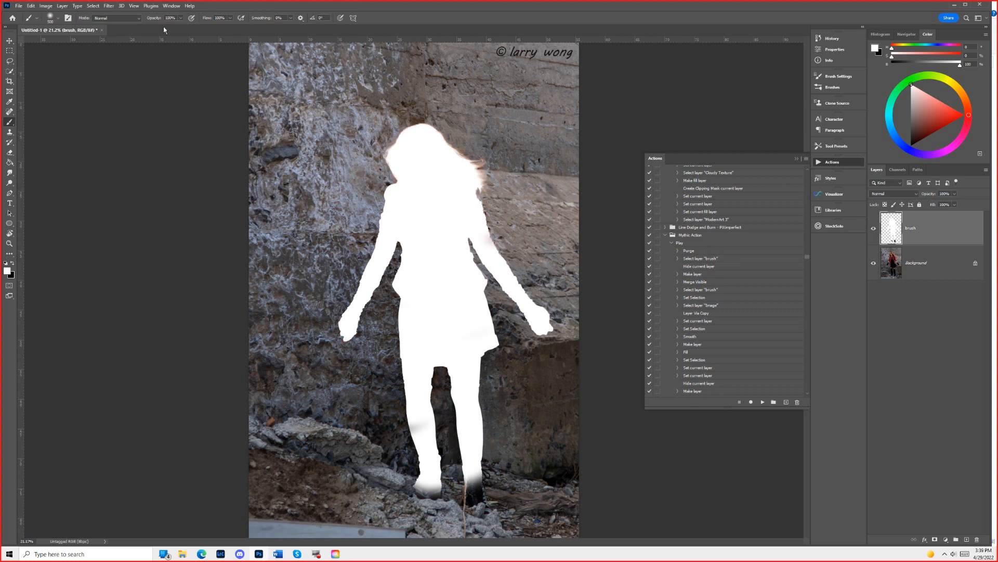
Check that the Filter Gallery opens for the brush layer, and leave it without applying a filter.
click(110, 7)
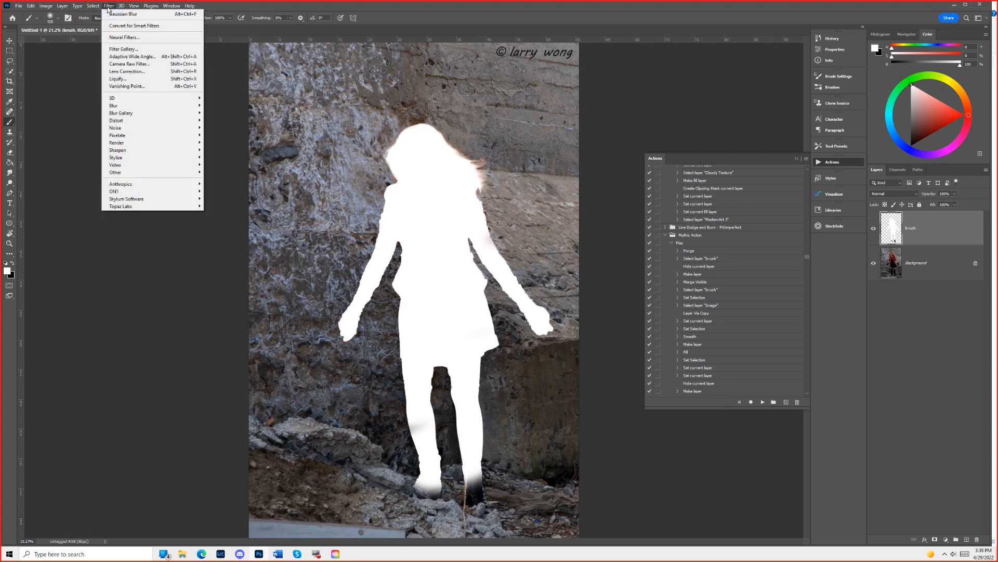
click(123, 52)
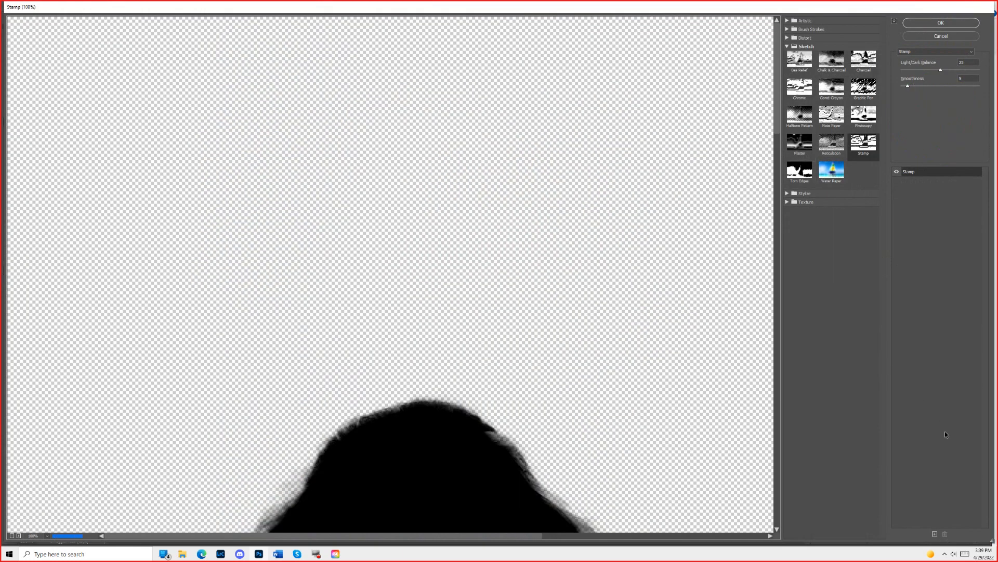
click(940, 36)
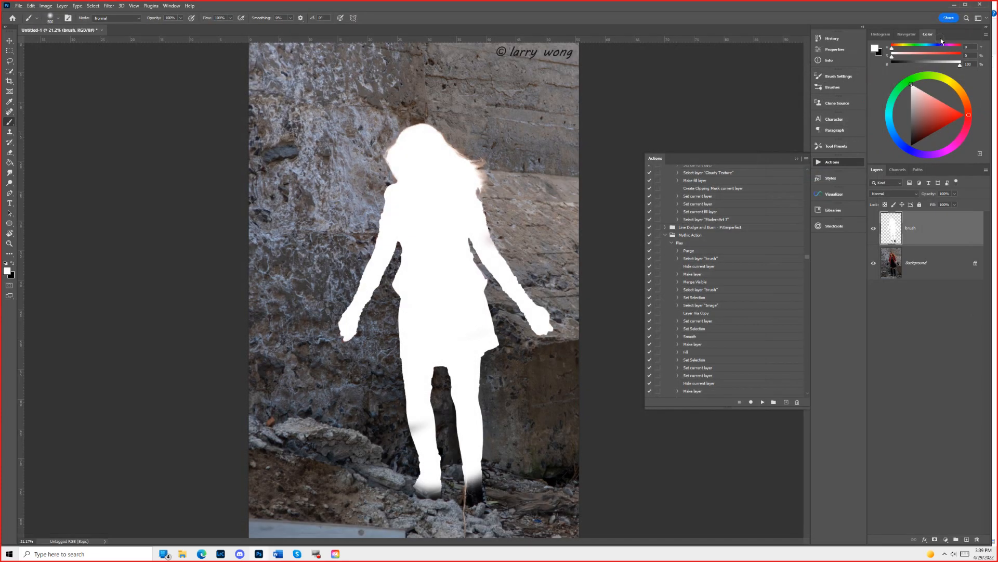
Set the image mode's bit depth to 8 Bits/Channel.
click(32, 6)
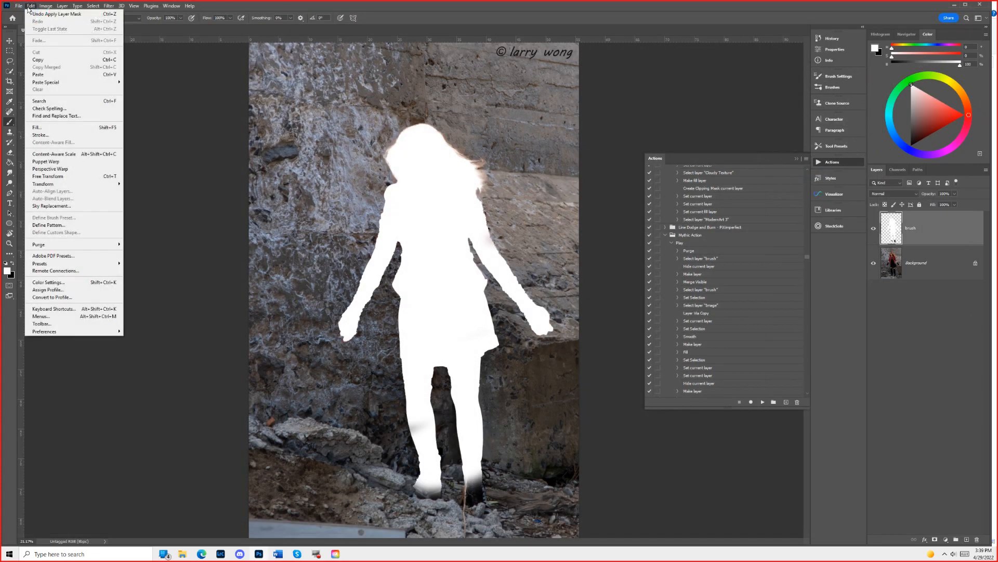
mouse_move(45, 7)
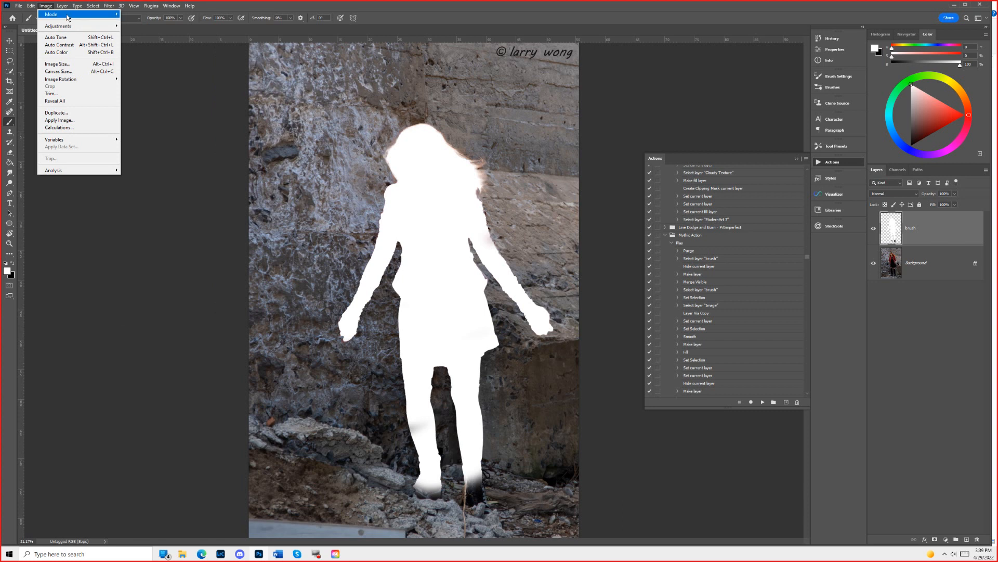
mouse_move(89, 15)
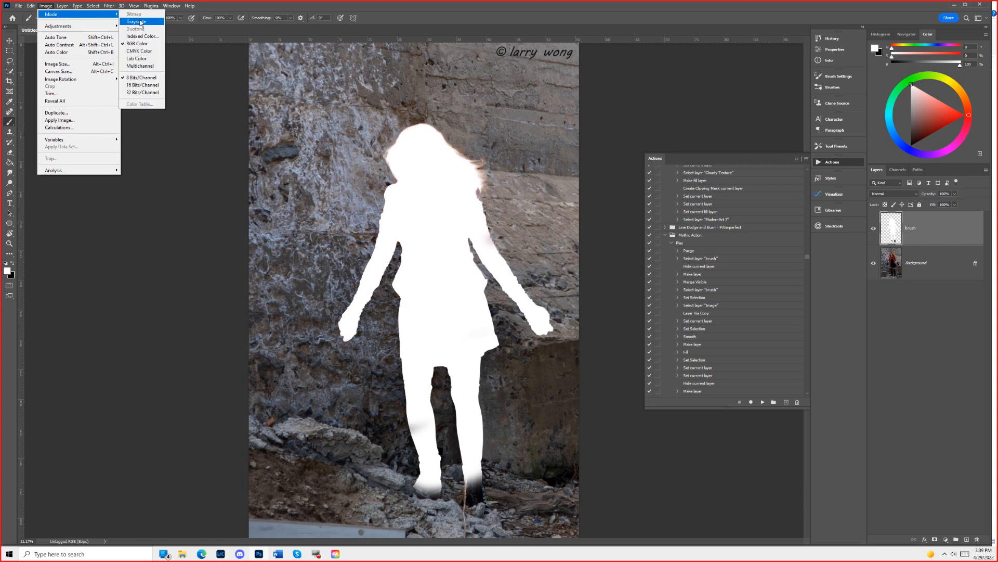
click(149, 78)
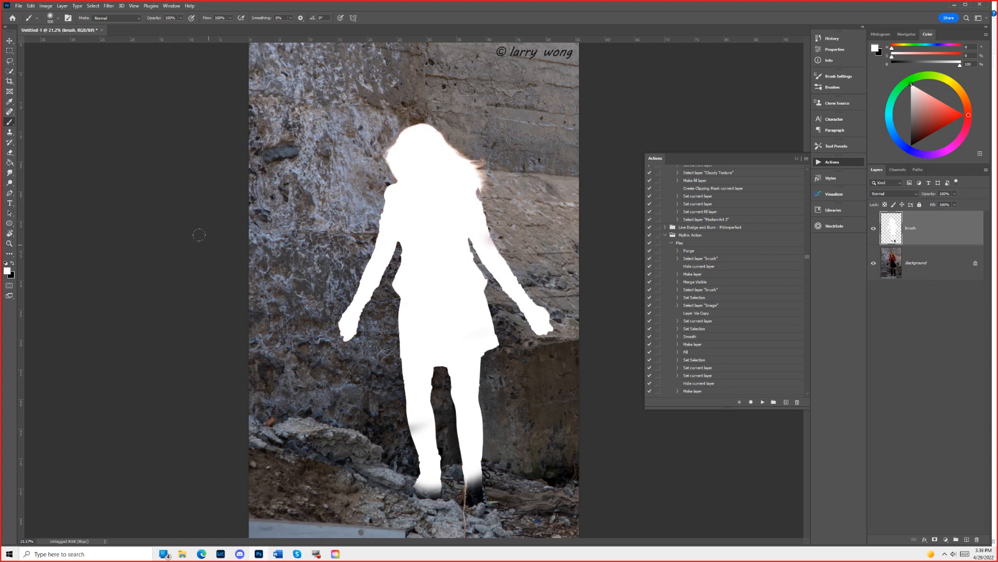
Run the Play action from the Mythic Action set and close the actions list.
click(684, 245)
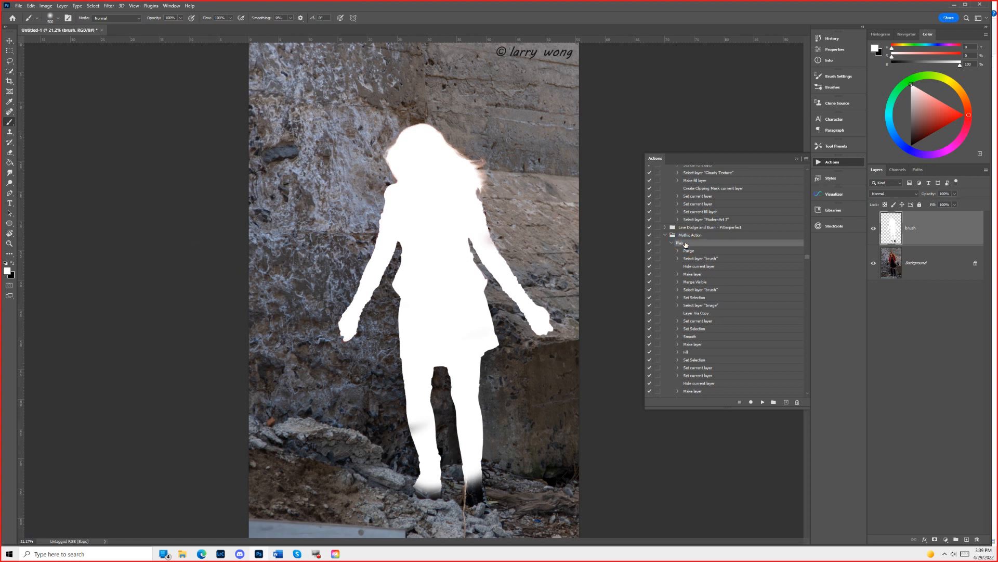
click(763, 402)
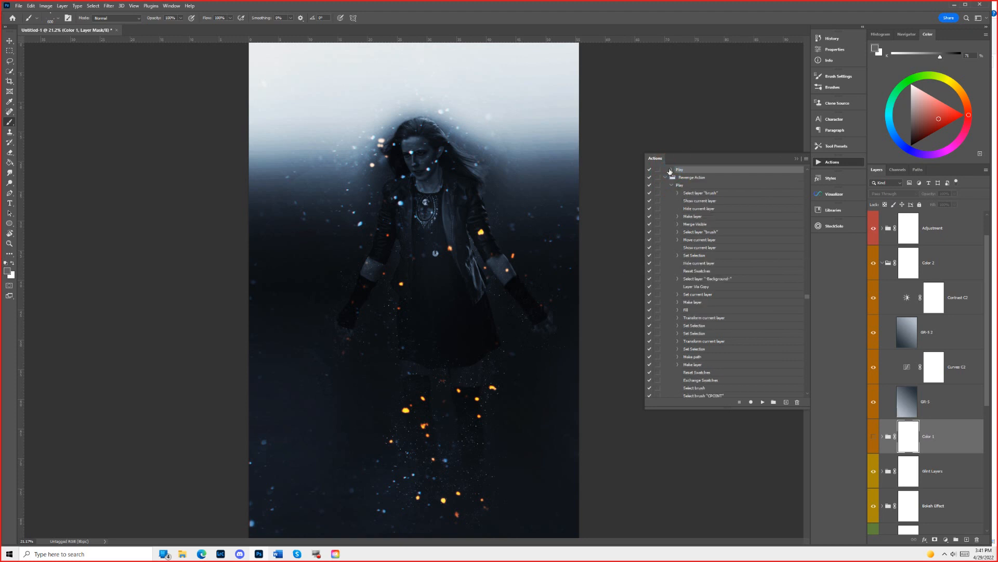
click(820, 163)
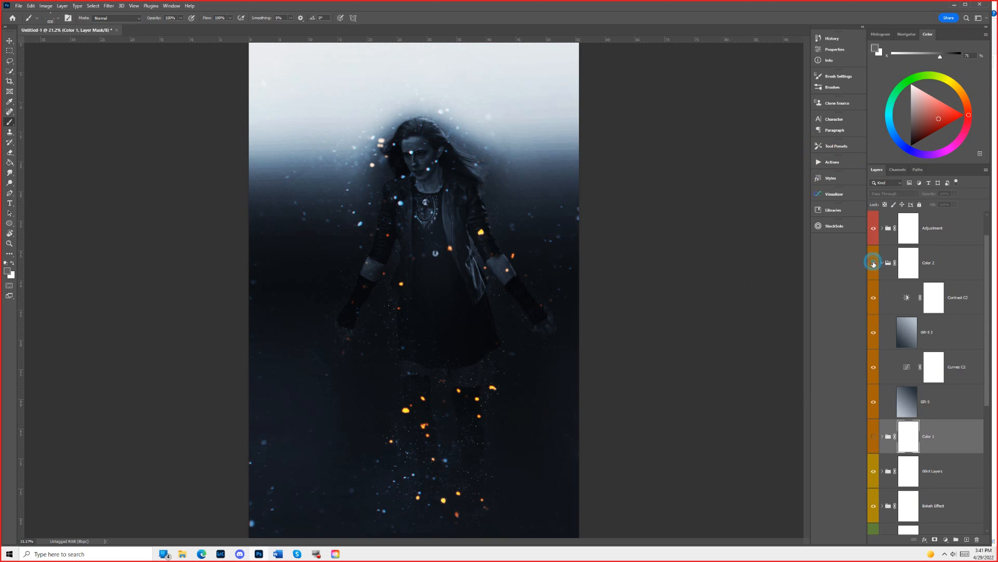
Compare the image with the Color 2 group hidden and shown, and select that group.
click(874, 265)
click(874, 265)
click(874, 264)
click(874, 265)
click(888, 264)
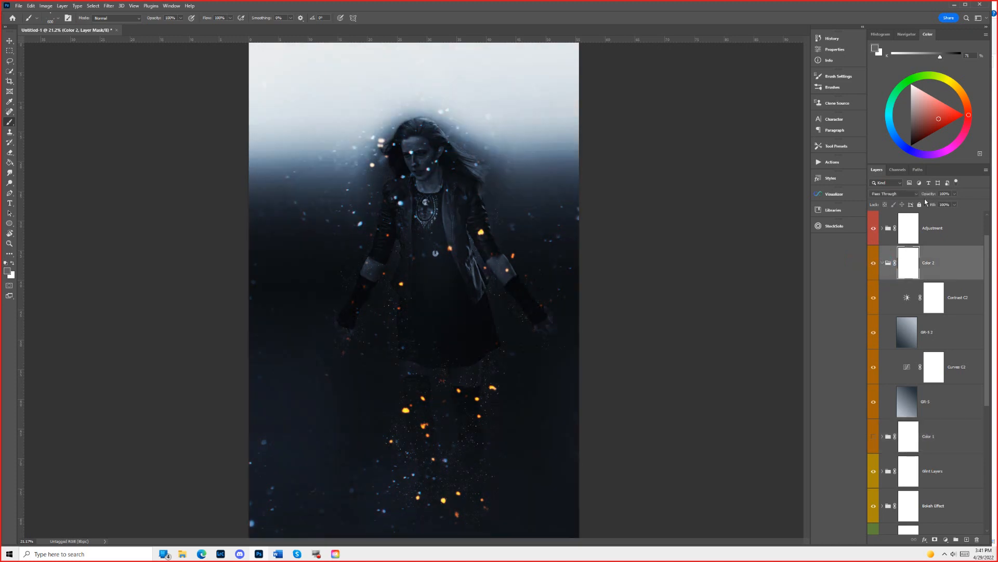
Lower the Color 2 group's opacity to about 51% and make the Color 1 group visible.
drag(930, 193, 902, 200)
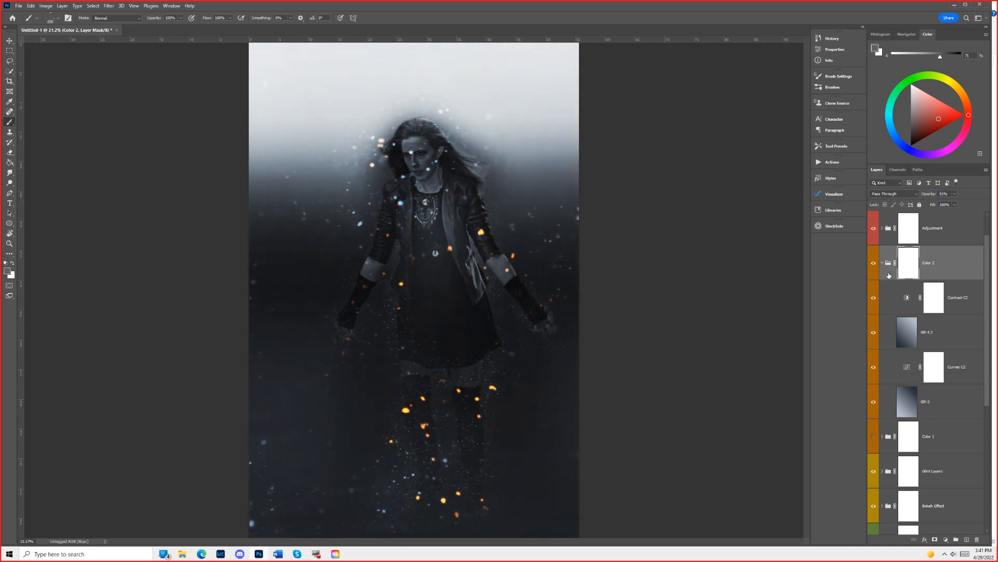
click(882, 263)
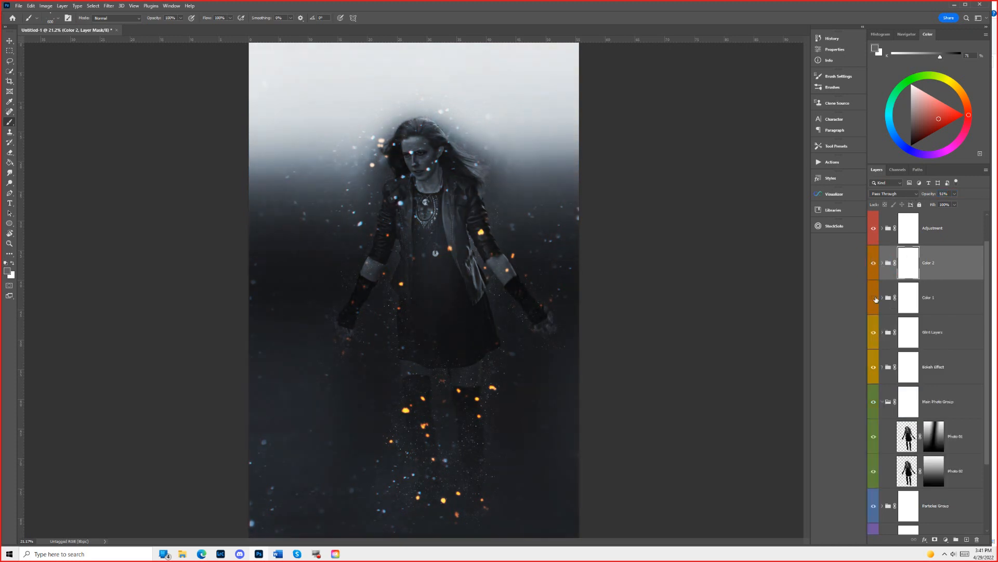
click(873, 298)
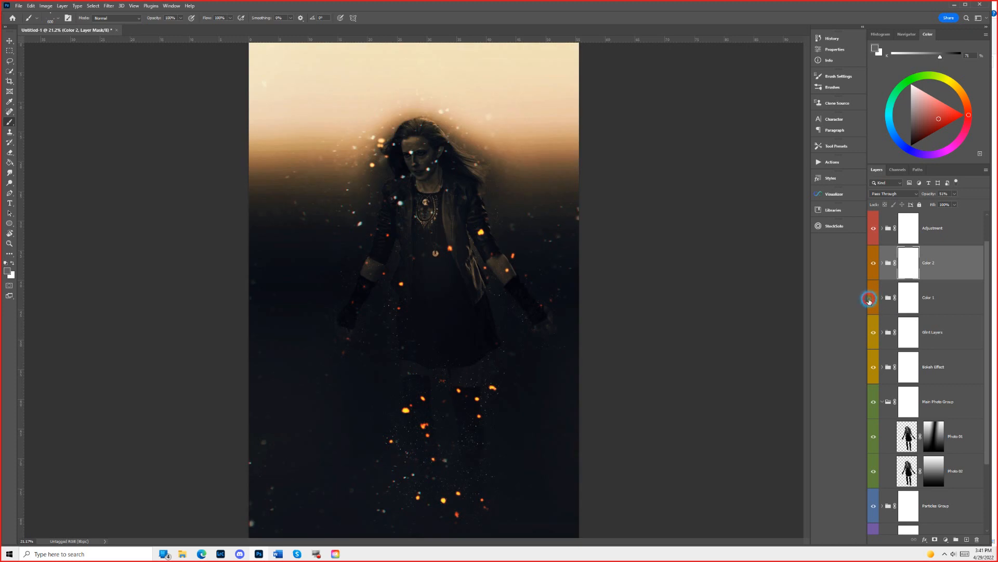
click(869, 300)
Change the fill color of the Color F 01 layer in the Color 1 group to a dark navy blue.
click(882, 298)
scroll(881, 307, down, 2)
scroll(886, 276, up, 2)
click(874, 333)
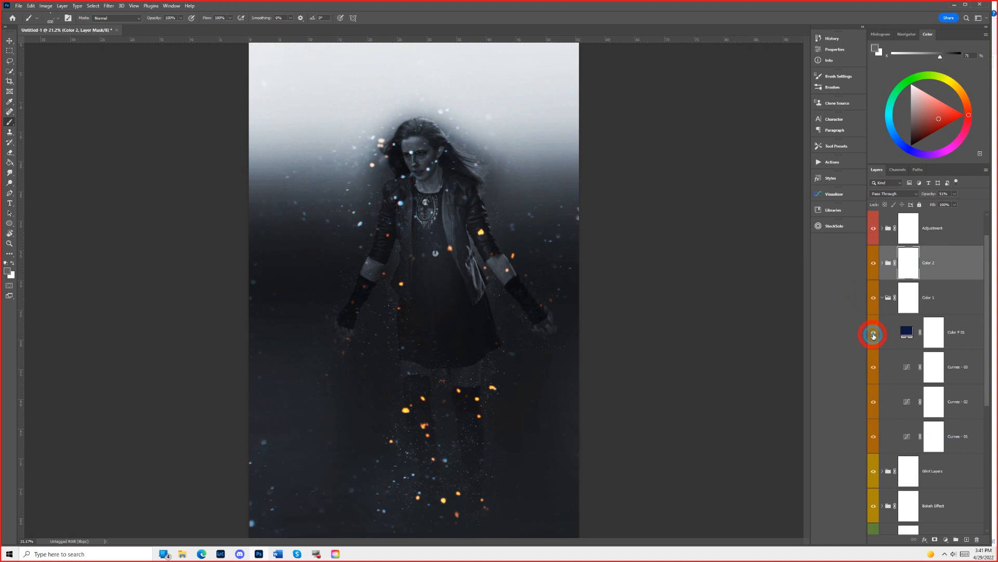
click(903, 333)
double_click(905, 332)
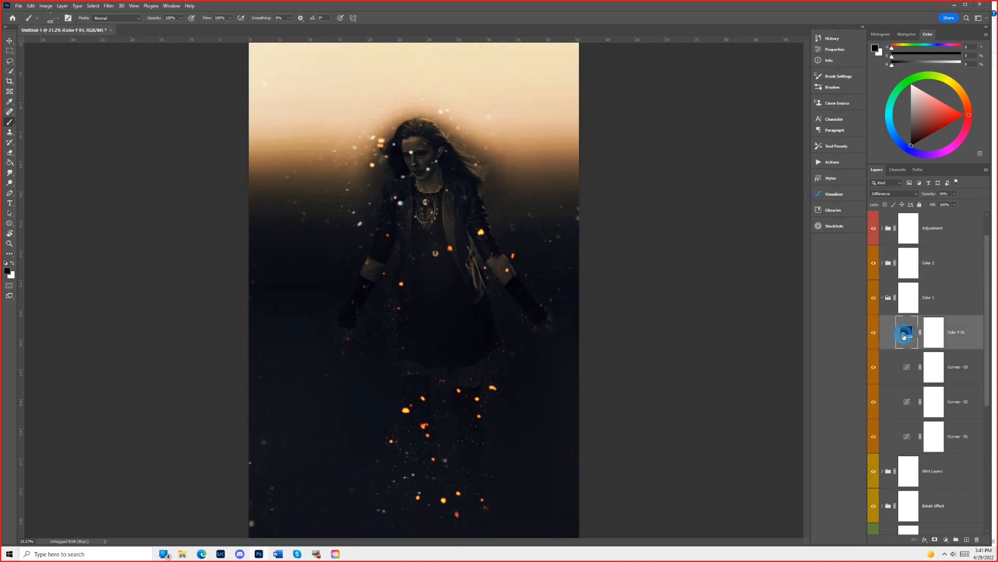
click(678, 221)
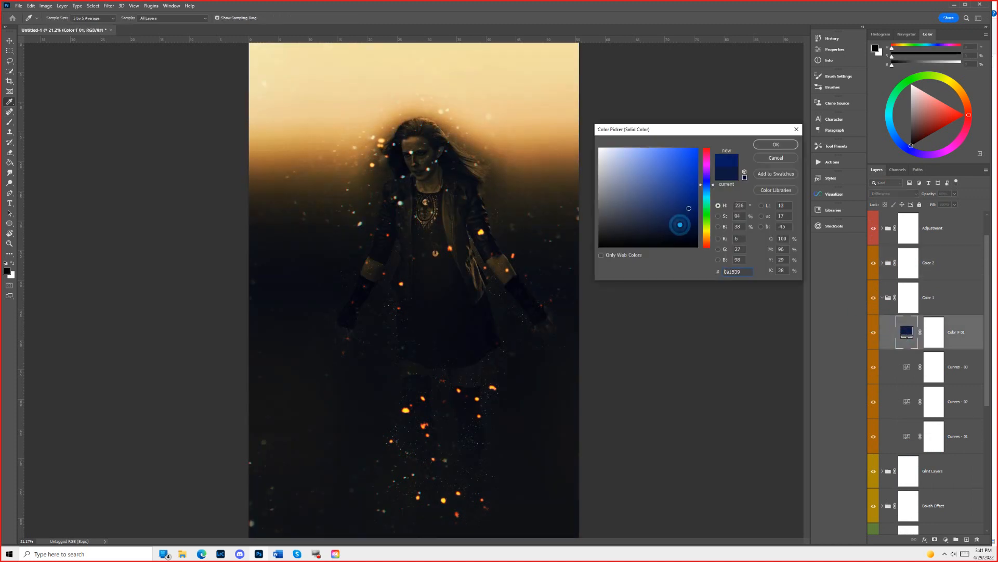
mouse_move(678, 221)
mouse_down()
mouse_move(659, 223)
mouse_move(666, 210)
mouse_move(671, 222)
mouse_up()
click(775, 145)
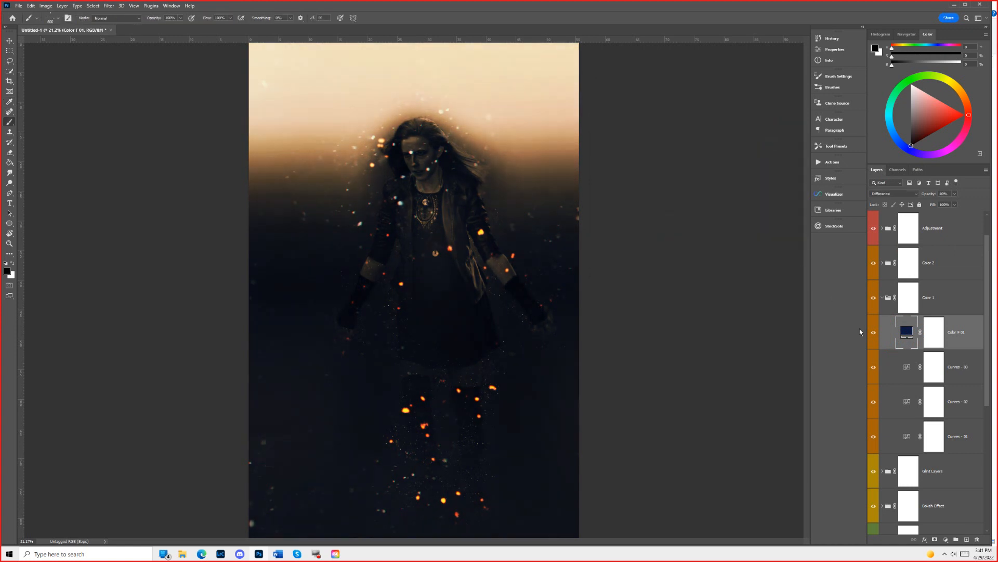
Compare the image with the Glint Layers and Bokeh Effect groups each hidden and shown.
scroll(877, 374, down, 2)
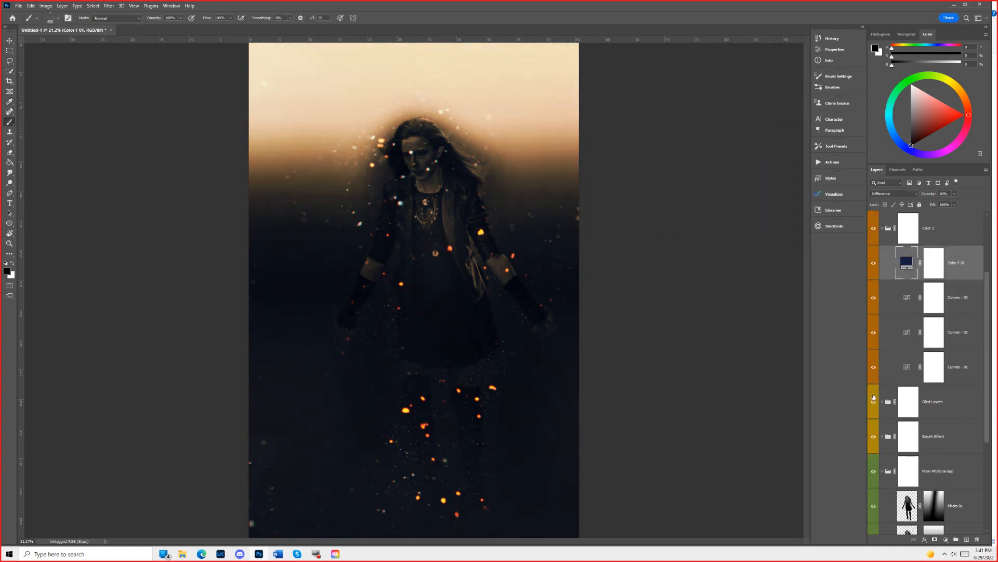
click(873, 403)
click(874, 405)
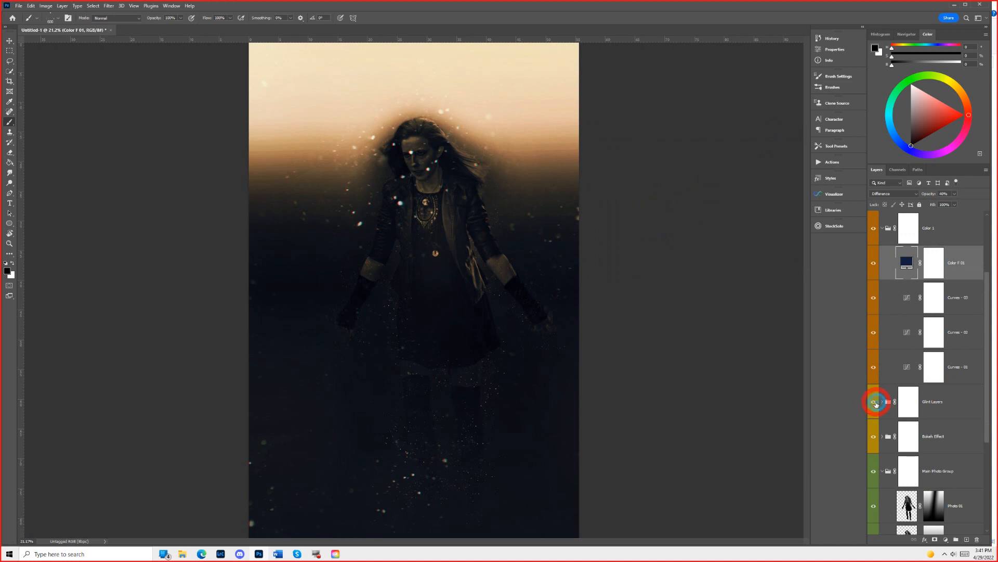
click(874, 403)
click(874, 403)
click(874, 405)
click(875, 405)
click(873, 405)
click(872, 406)
click(873, 437)
click(873, 442)
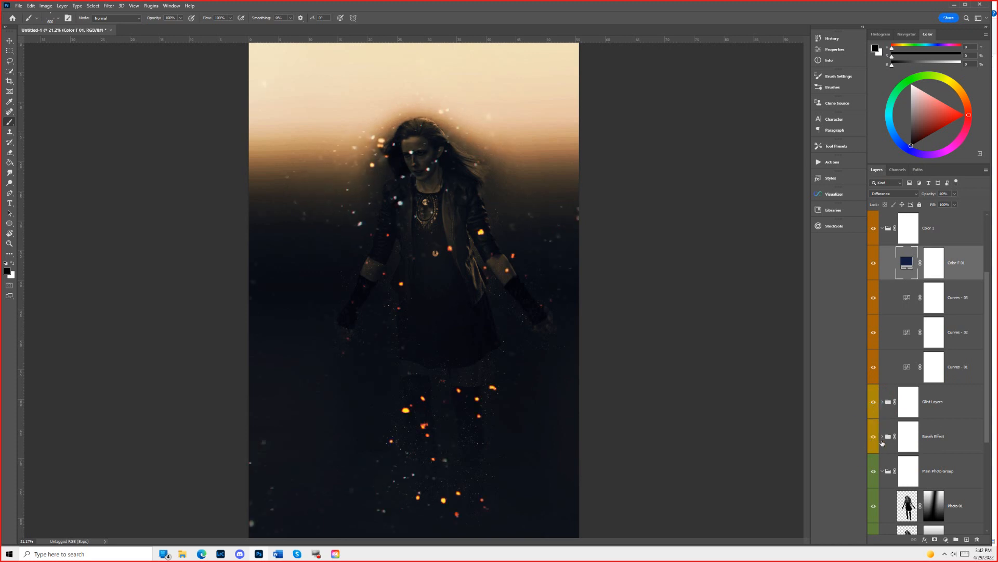
Duplicate the Bokeh Effect group, then enlarge the copy and shift it up and to the left over the canvas.
click(887, 439)
key(ctrl+j)
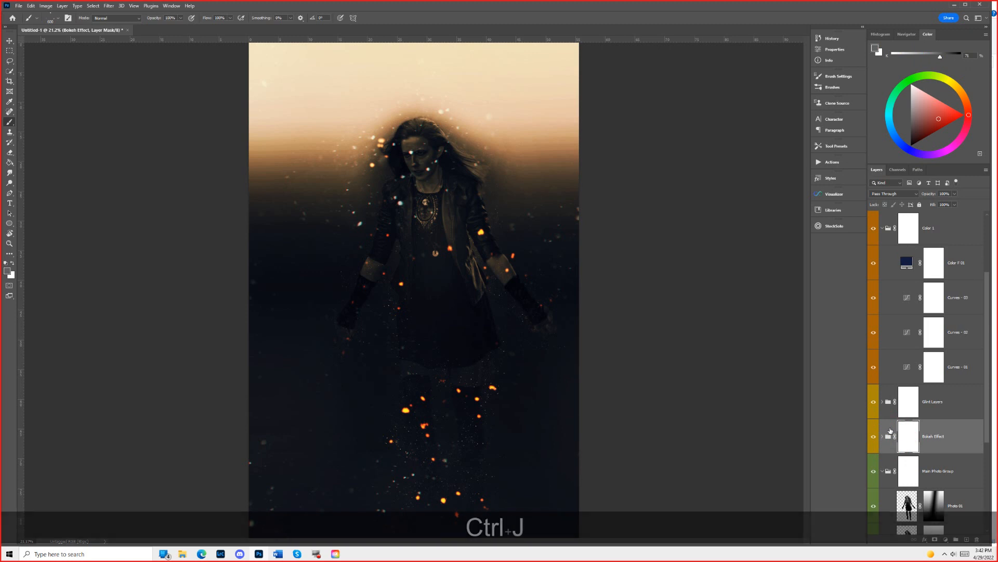
key(ctrl+t)
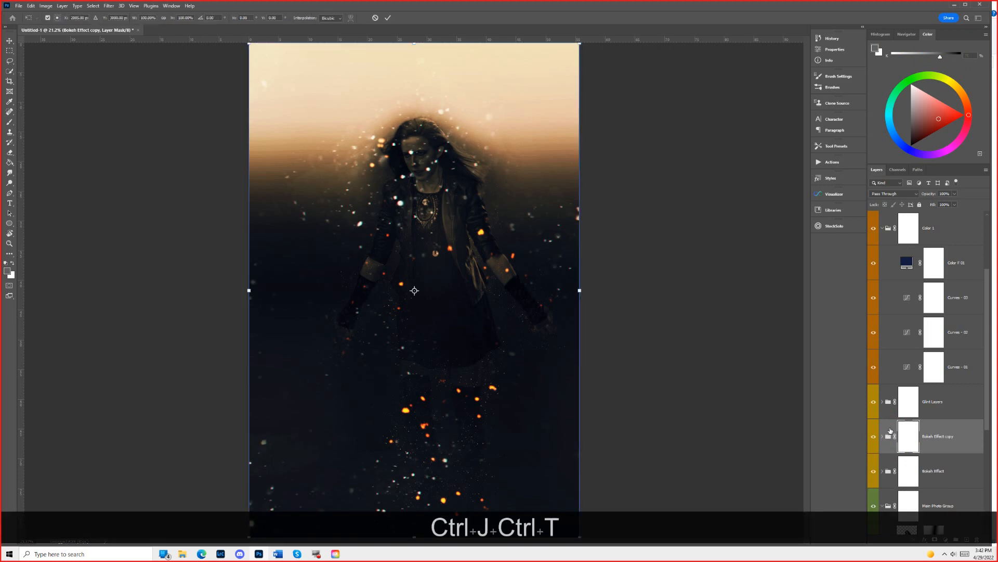
drag(579, 290, 656, 290)
drag(469, 305, 365, 236)
click(388, 17)
key(b)
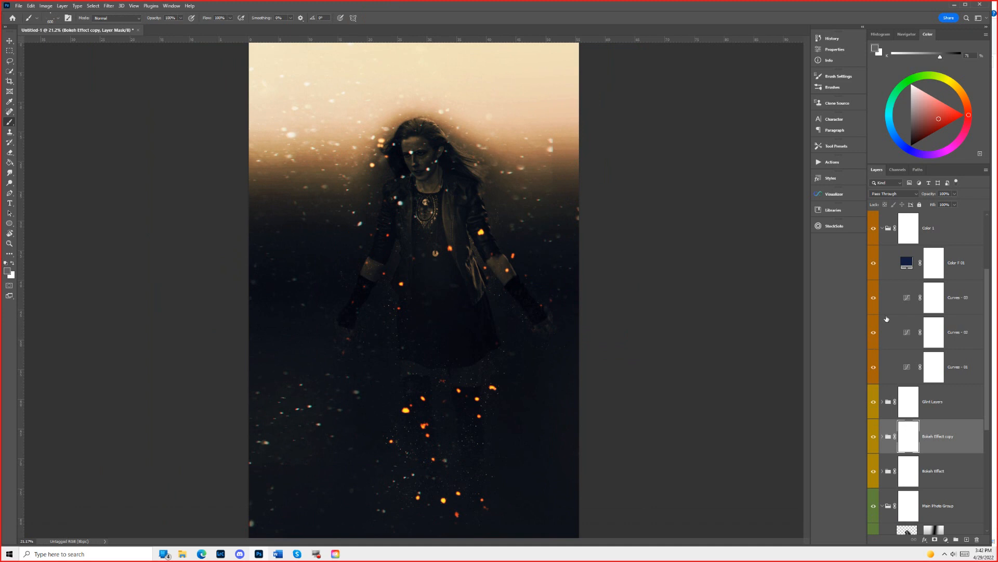
Compare the image with Glint Layers, Bokeh Effect copy and Bokeh Effect each hidden and shown.
click(874, 403)
click(874, 403)
click(873, 439)
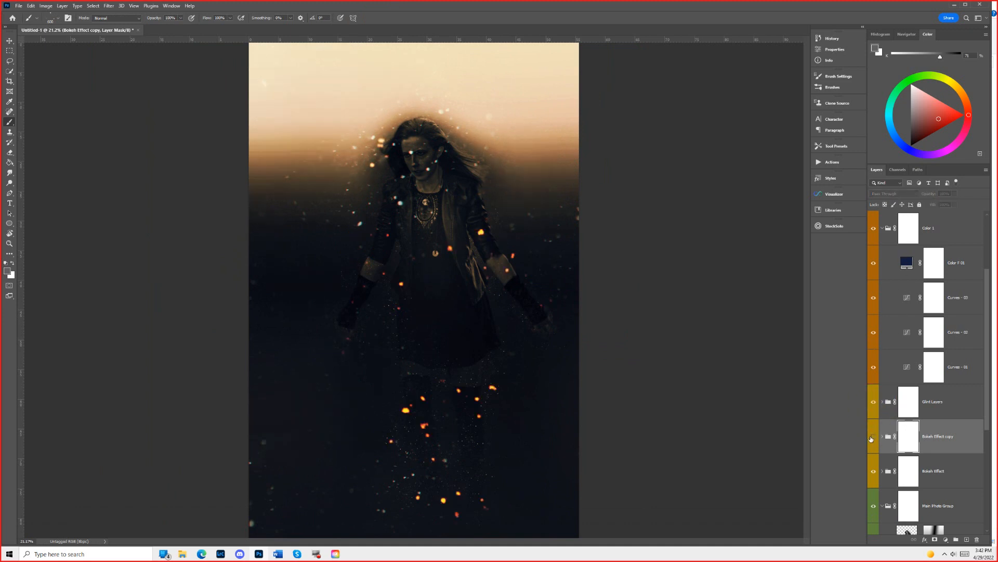
click(873, 438)
click(874, 471)
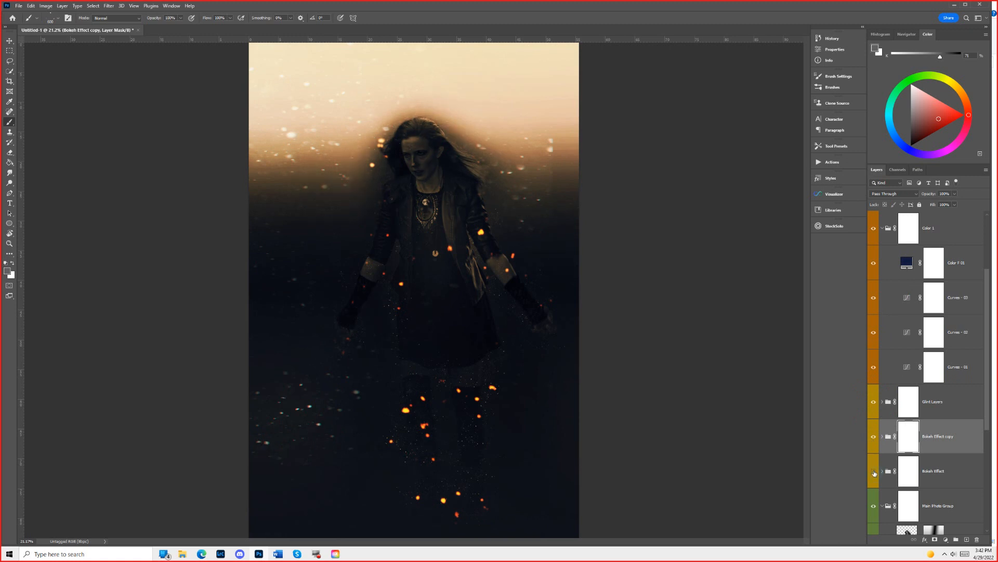
click(874, 472)
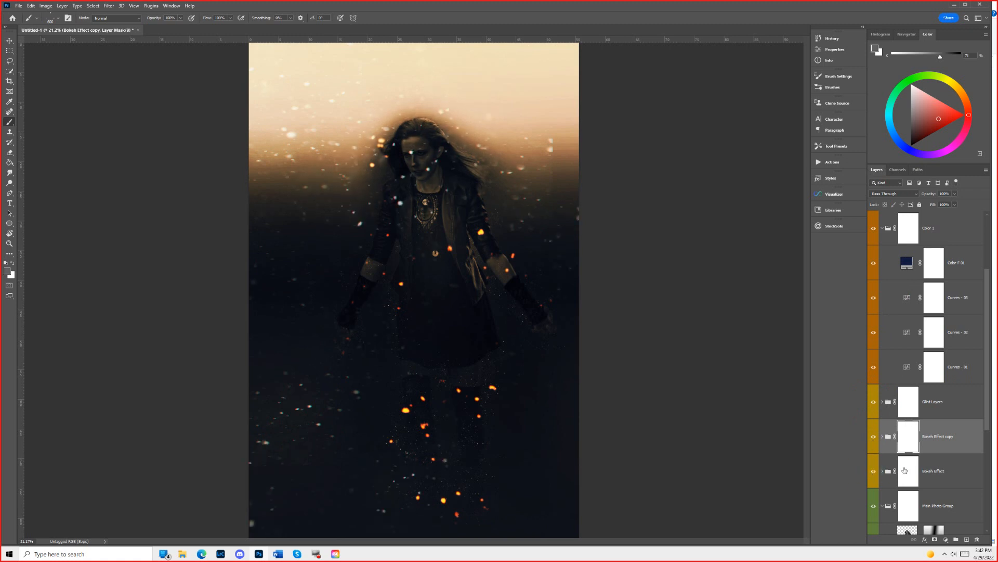
Mask the bokeh specks off the model's face with the Pencil tool on the Bokeh Effect group's mask, and compare both bokeh groups hidden and shown.
click(907, 471)
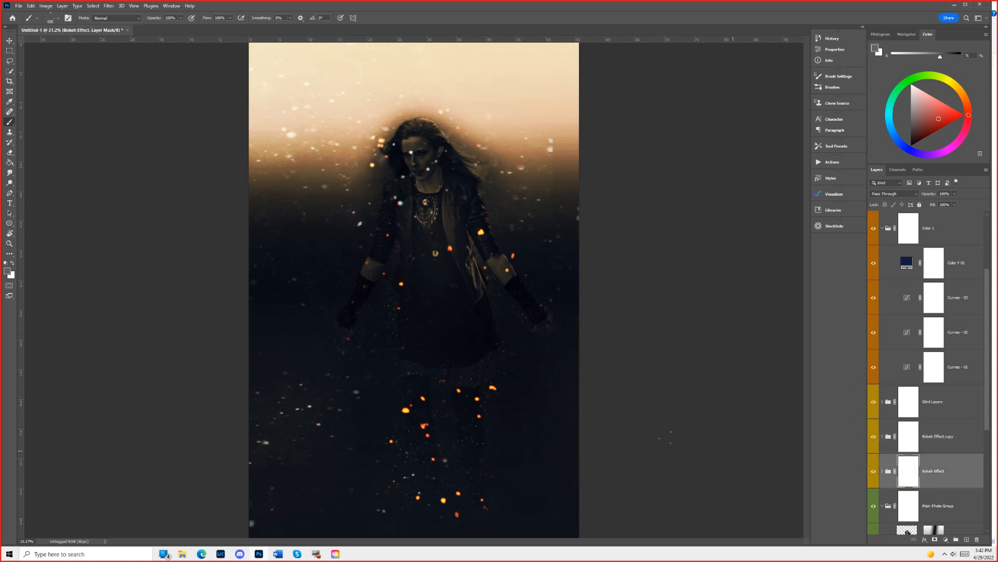
key(b)
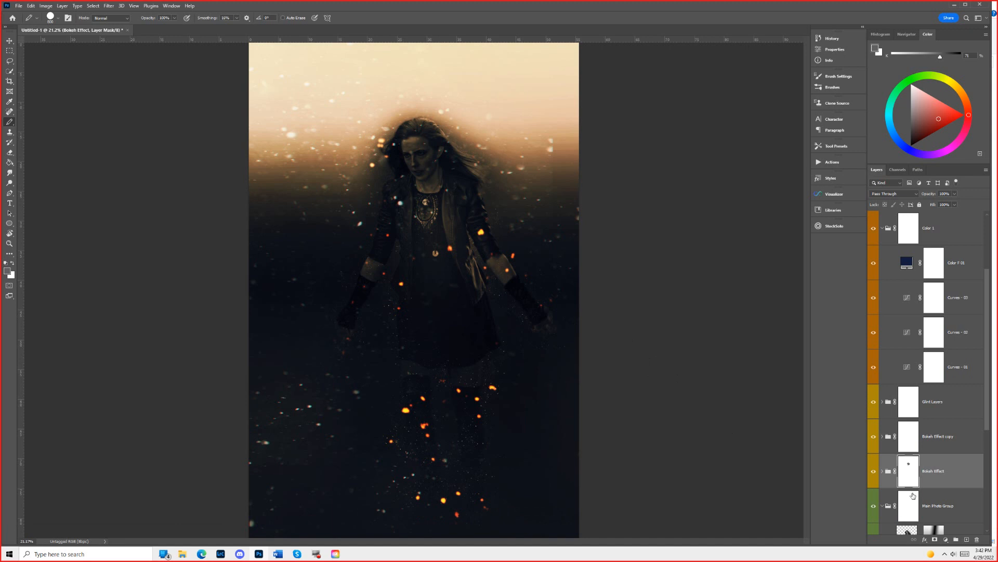
scroll(882, 510, down, 1)
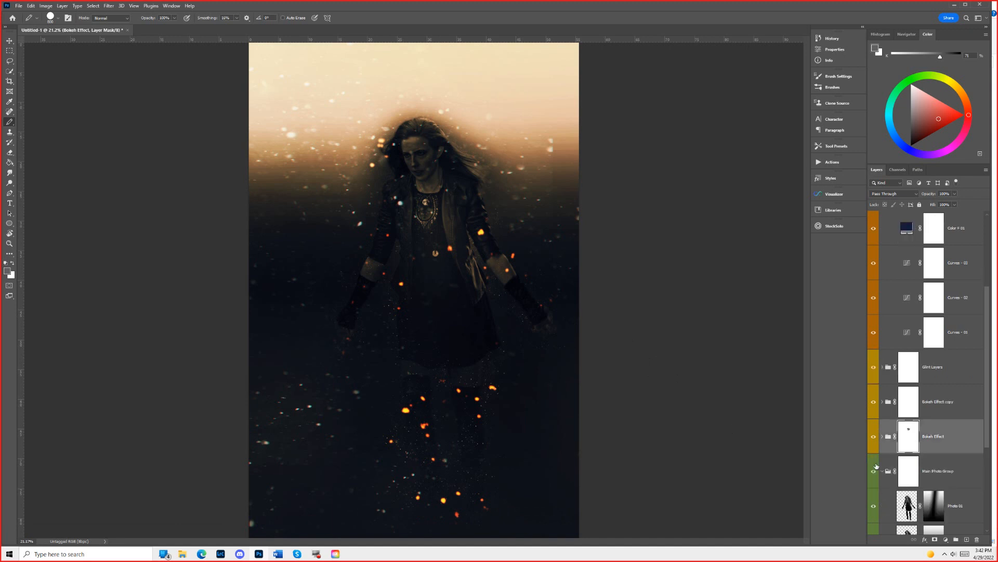
click(874, 437)
click(874, 437)
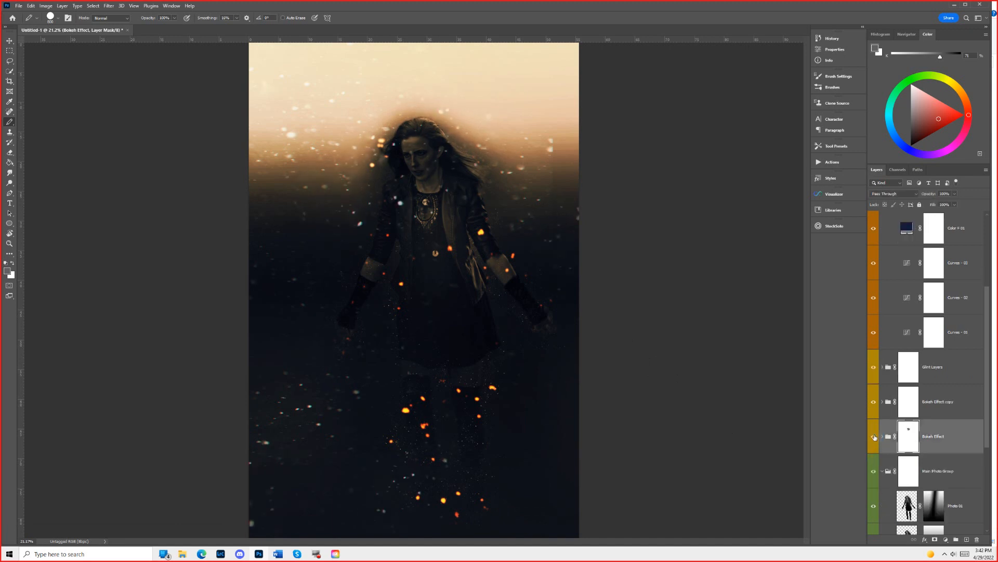
click(874, 402)
click(874, 402)
Check the Photo 01 layer hidden and shown, and set its opacity to about 50%.
click(874, 506)
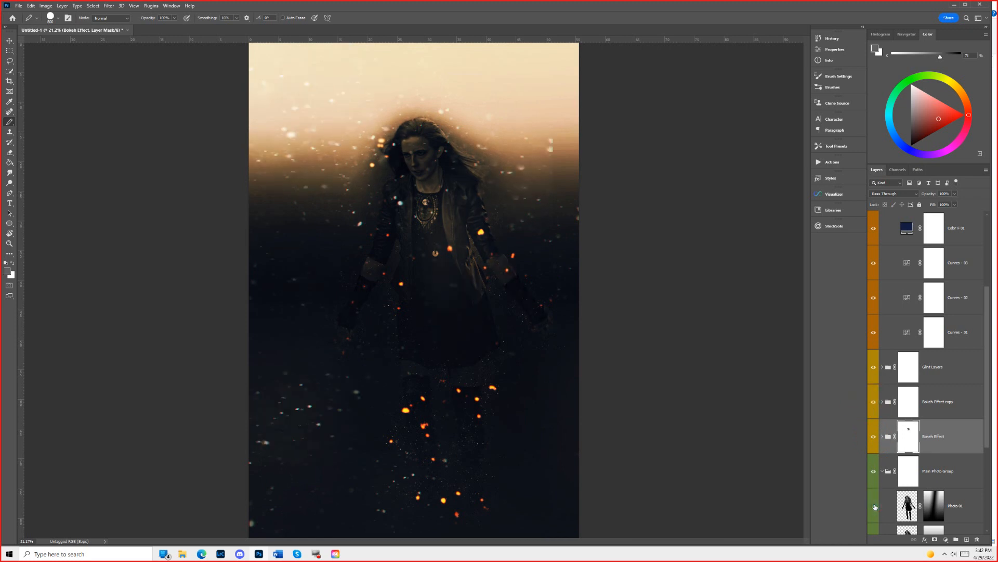
click(874, 506)
click(923, 503)
click(907, 505)
mouse_move(933, 197)
mouse_down()
mouse_move(915, 195)
mouse_move(993, 189)
mouse_move(944, 195)
mouse_up()
Compare the image with the Photo 02 layer and the Adjustment group each hidden and shown.
scroll(926, 489, down, 3)
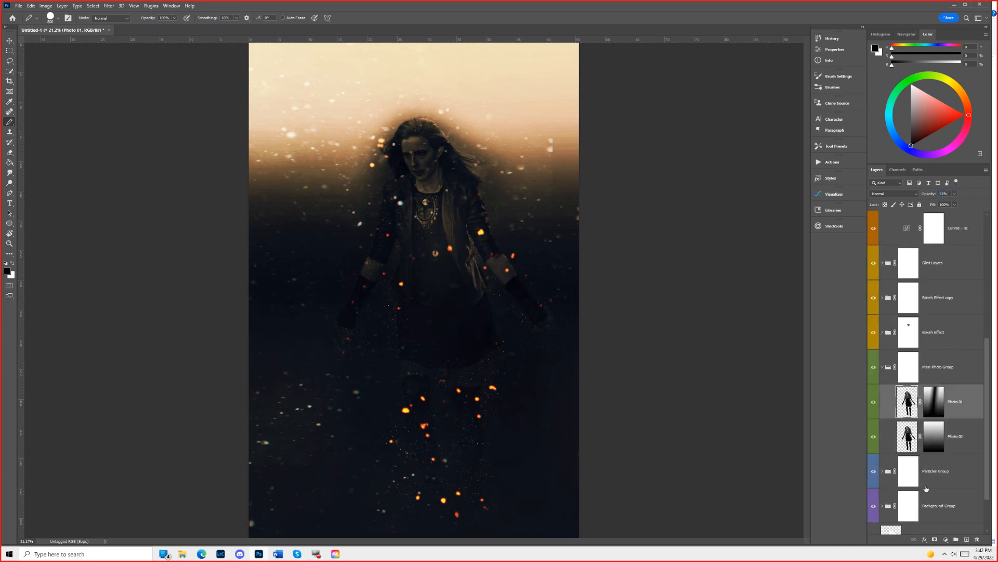
click(875, 436)
click(874, 437)
scroll(932, 354, up, 7)
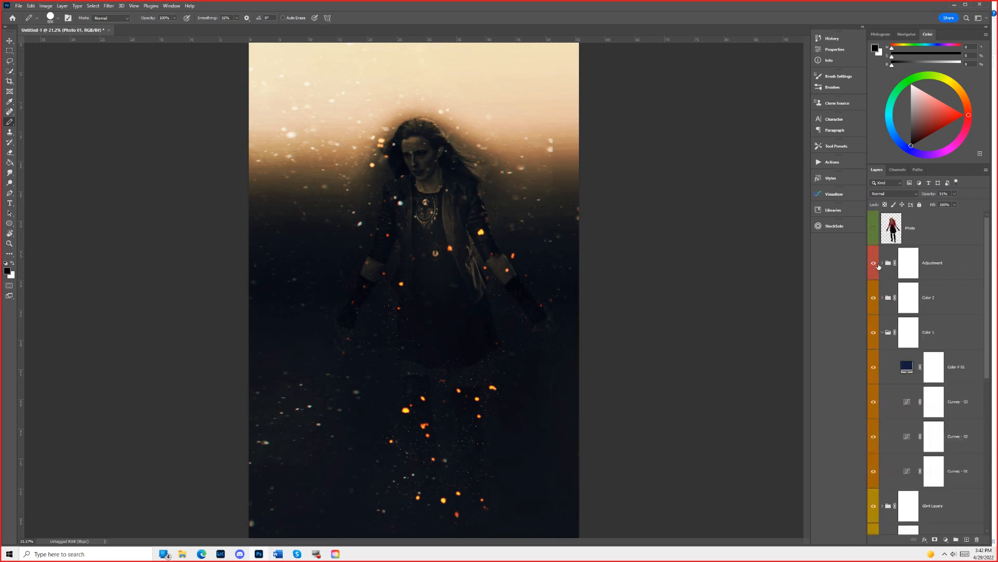
click(874, 262)
click(874, 264)
Try painting gray with the Pencil tool on the Adjustment group's mask over the model's head, jacket and arm.
click(910, 264)
click(419, 159)
mouse_move(400, 133)
mouse_down()
mouse_move(390, 110)
mouse_move(390, 148)
mouse_move(390, 109)
mouse_move(345, 156)
mouse_move(369, 188)
mouse_move(342, 199)
mouse_move(388, 235)
mouse_up()
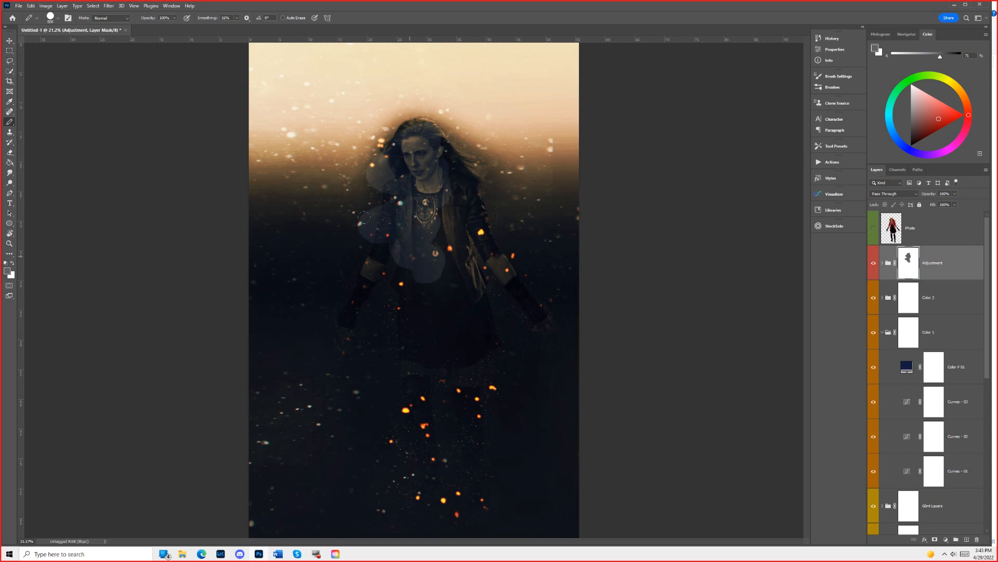
key(ctrl+z)
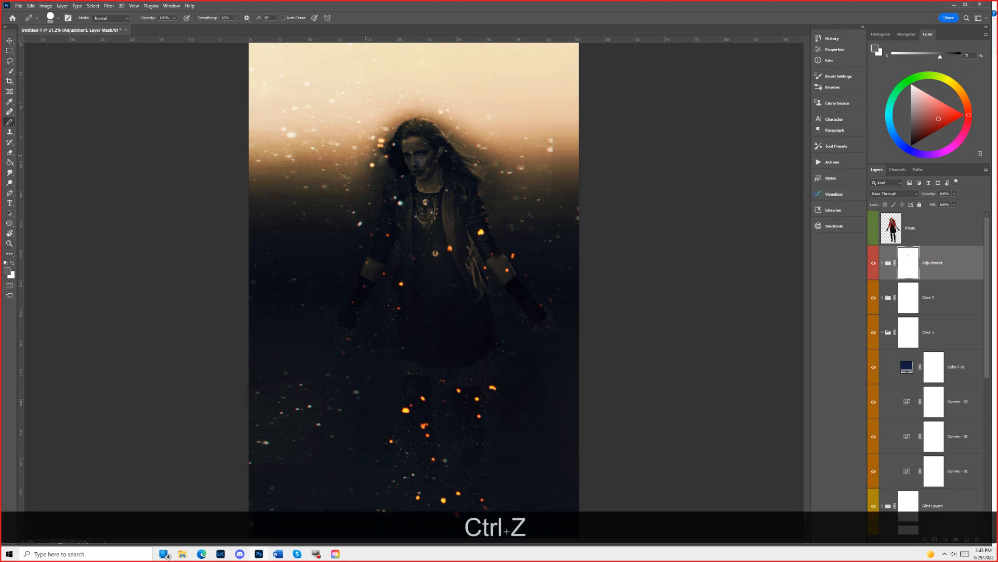
mouse_move(416, 146)
mouse_down()
mouse_move(447, 195)
mouse_move(411, 135)
mouse_move(453, 193)
mouse_move(388, 198)
mouse_move(468, 234)
mouse_move(479, 254)
mouse_move(458, 177)
mouse_move(370, 205)
mouse_move(463, 291)
mouse_move(385, 218)
mouse_move(347, 254)
mouse_up()
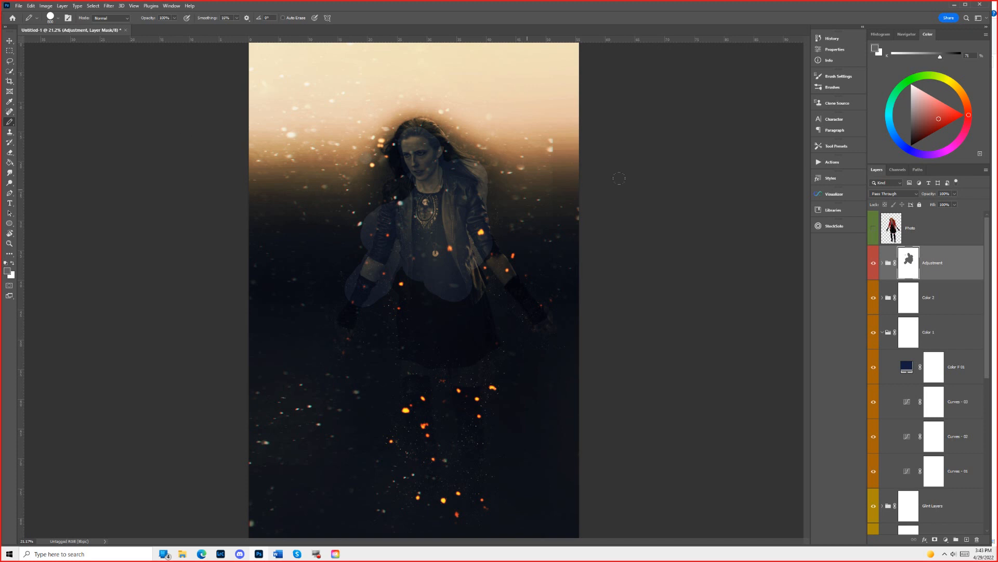
Show the original Photo layer above the effect groups and lower its opacity to blend the model's colors in.
click(874, 228)
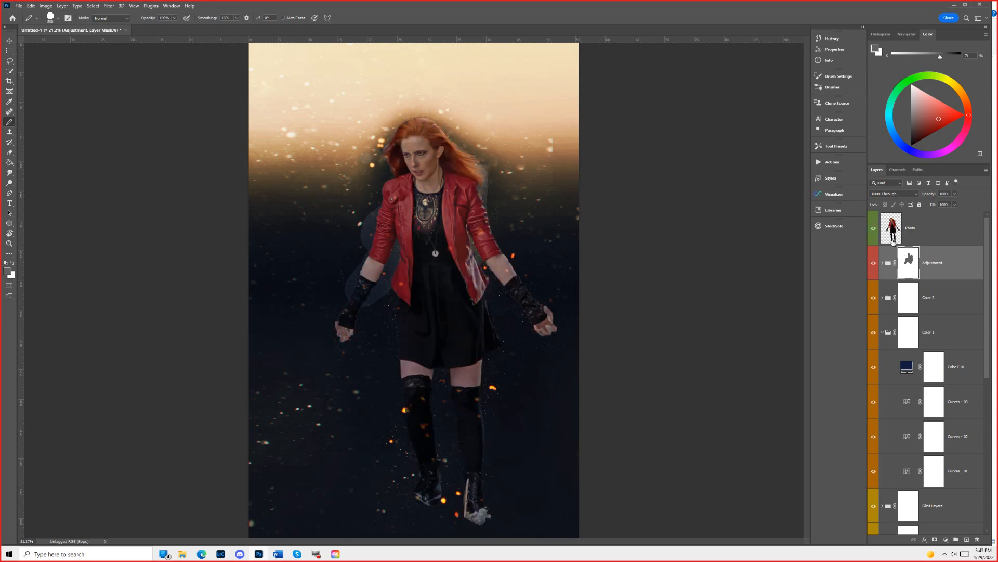
click(888, 234)
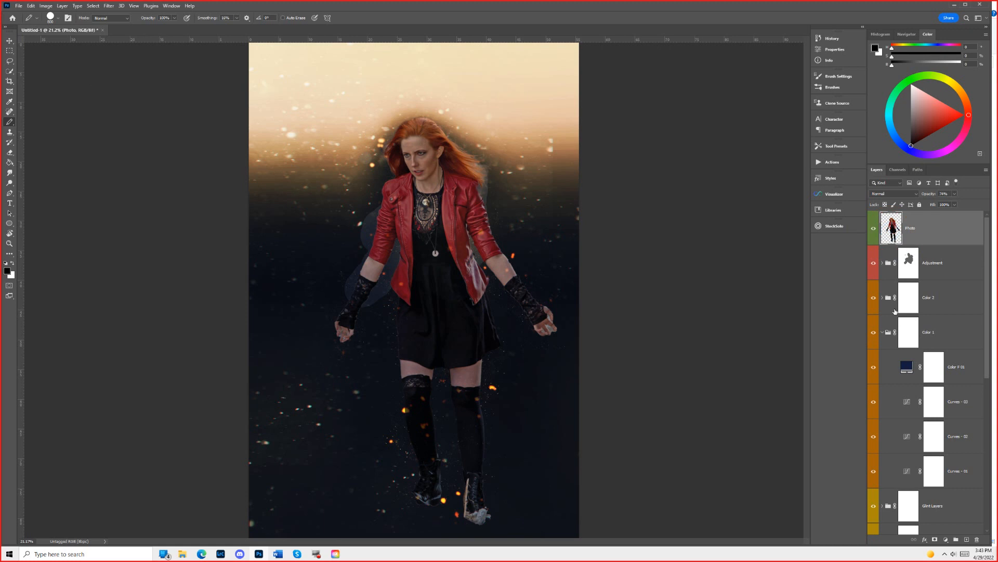
drag(932, 195, 917, 202)
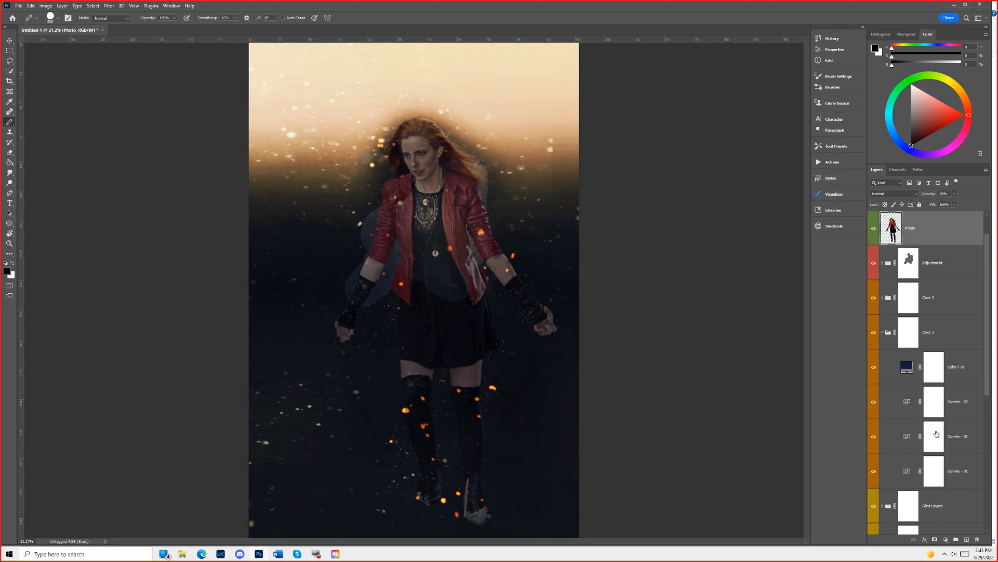
Compare the image with the layer masks of Bokeh Effect, Photo 01 and Photo 02 each disabled and enabled.
scroll(936, 430, down, 3)
click(908, 436)
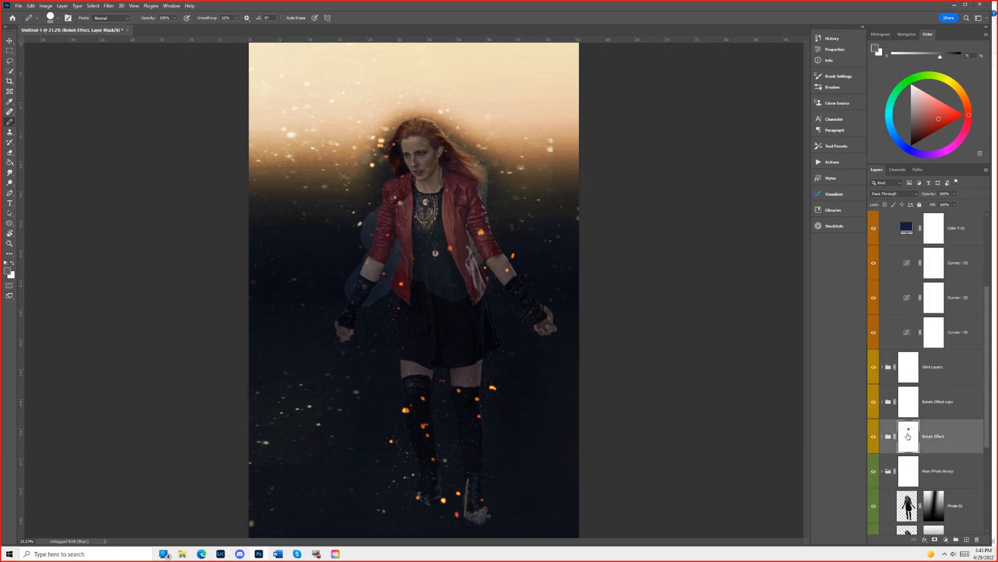
shift+click(908, 436)
shift+click(909, 437)
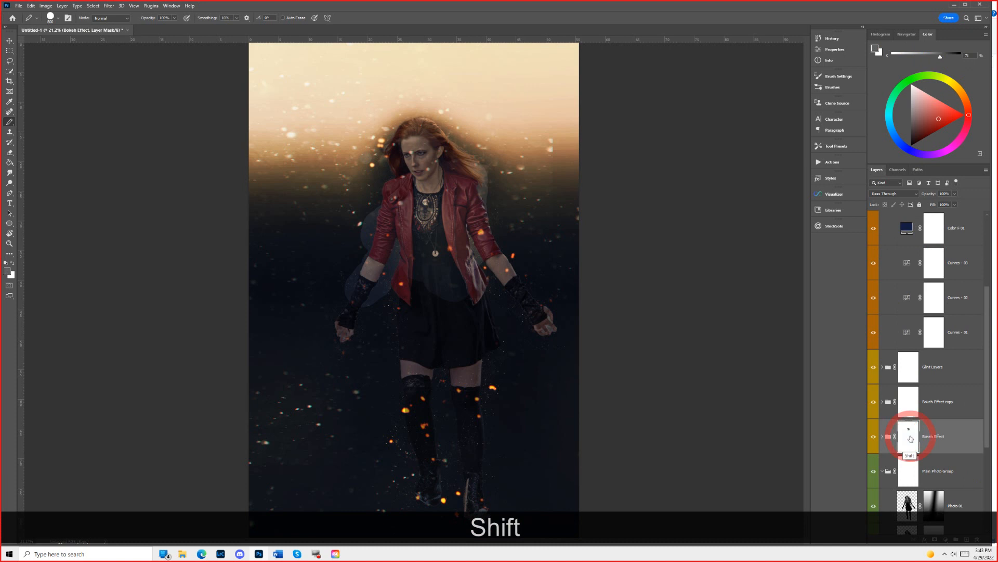
scroll(926, 455, down, 3)
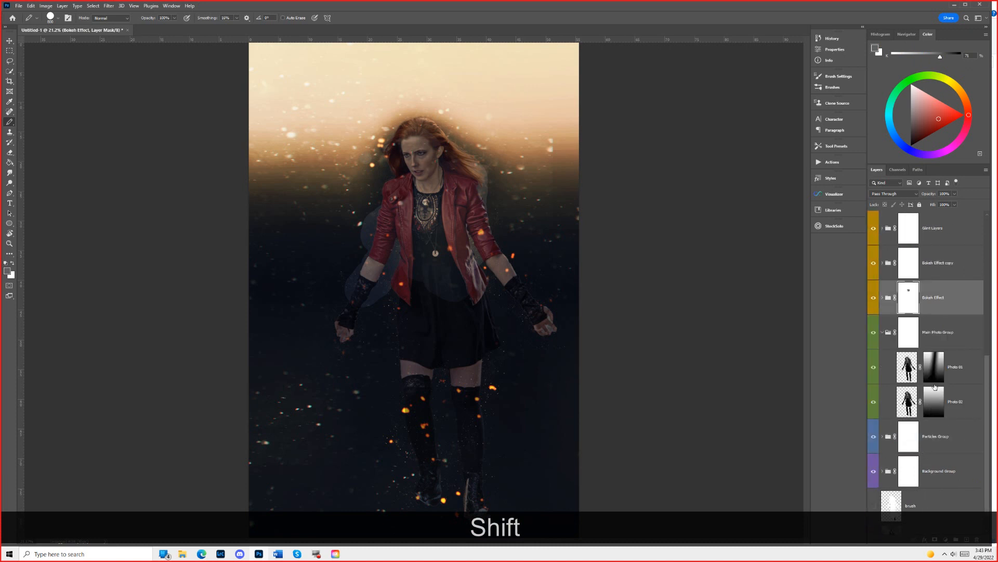
shift+click(932, 373)
shift+click(933, 373)
shift+click(933, 405)
shift+click(933, 405)
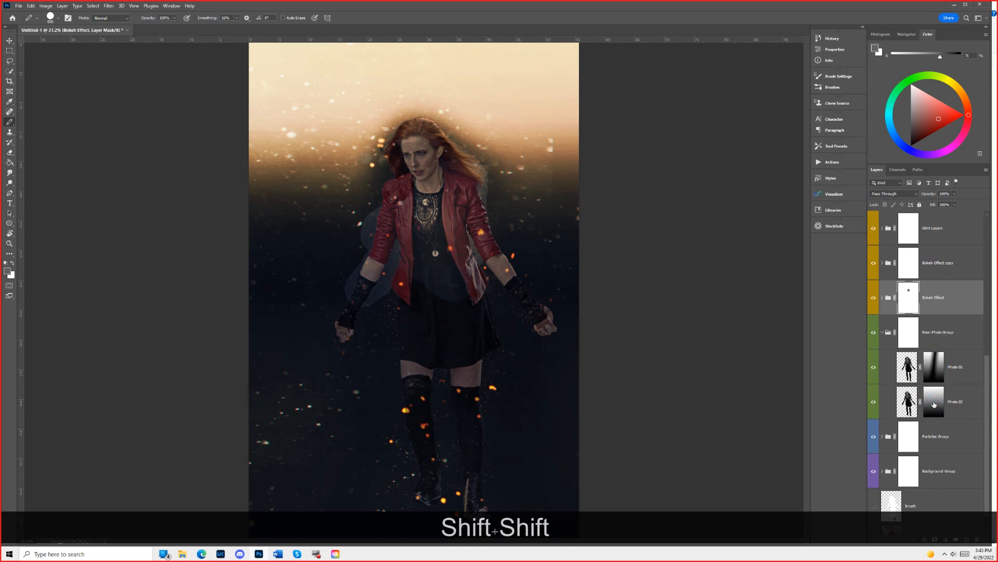
Revert the document history to the Layer Visibility state just before the Pencil strokes on the Adjustment mask.
click(821, 38)
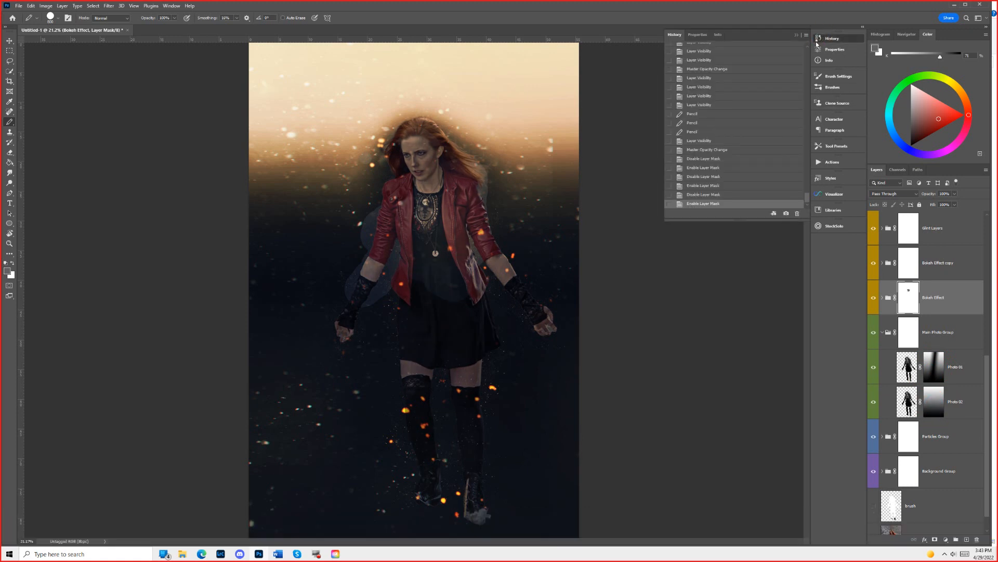
click(695, 106)
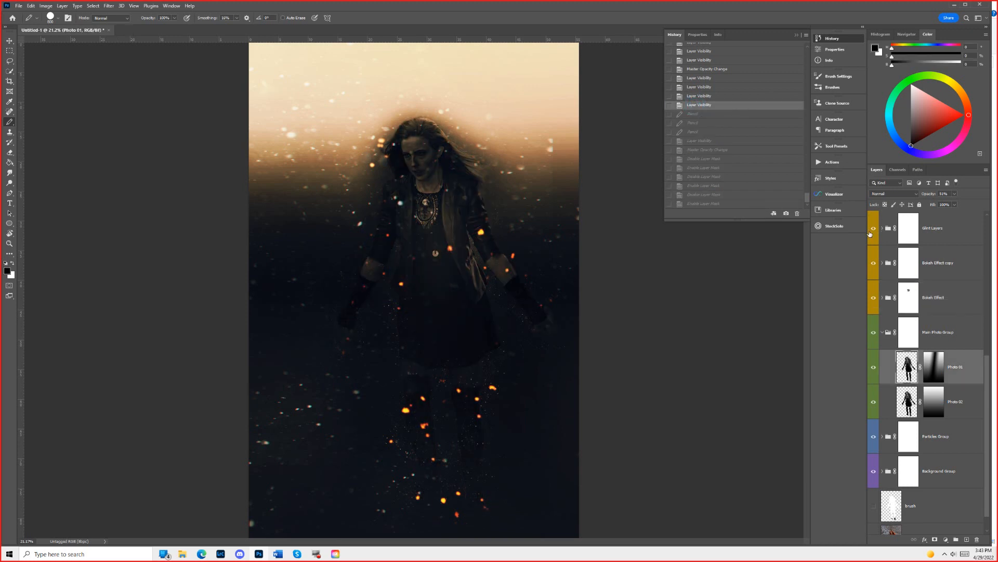
Show the Photo layer above the effect groups again and set its opacity to 100%.
scroll(873, 234, up, 5)
click(873, 230)
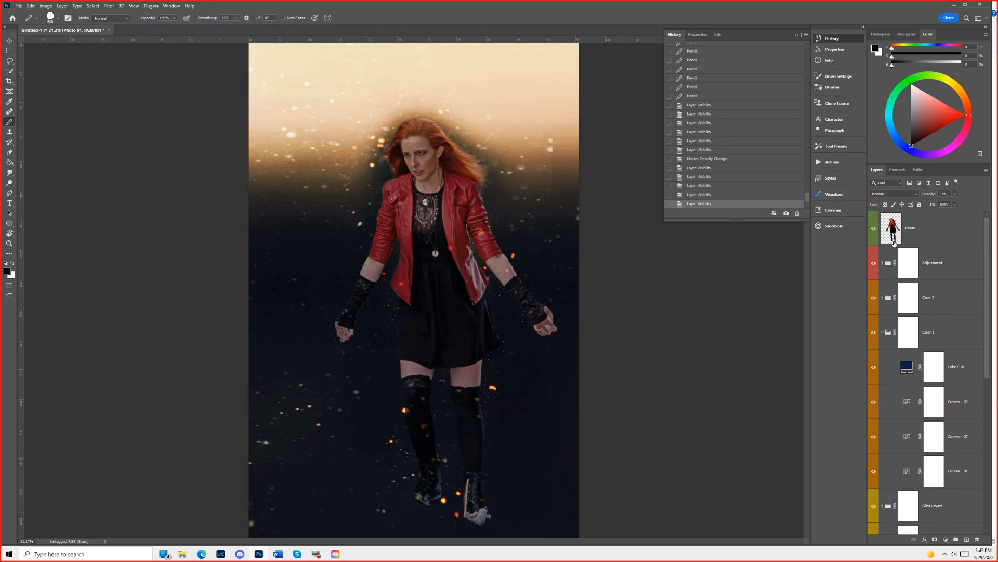
drag(930, 195, 910, 206)
click(927, 225)
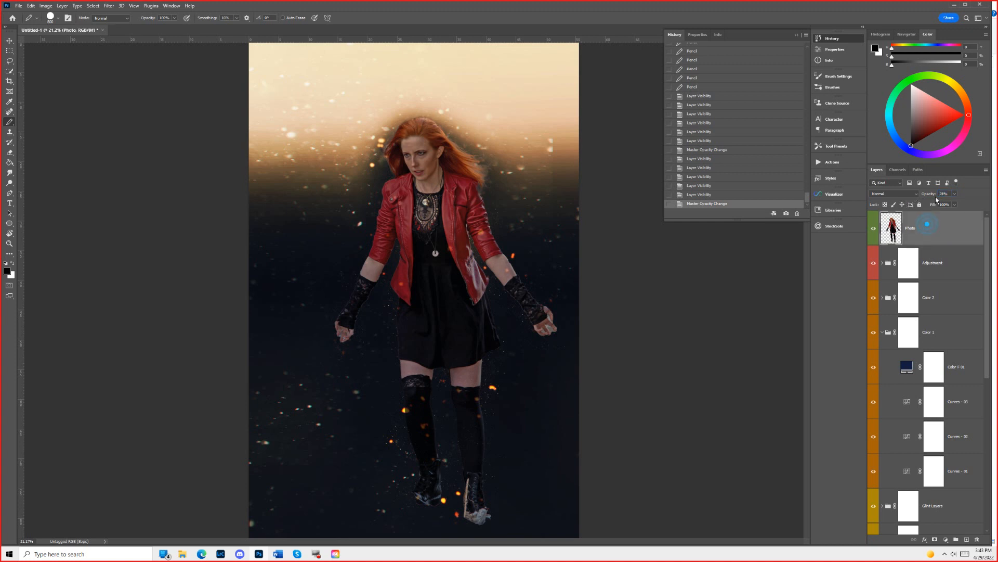
click(976, 189)
click(890, 224)
drag(930, 195, 890, 203)
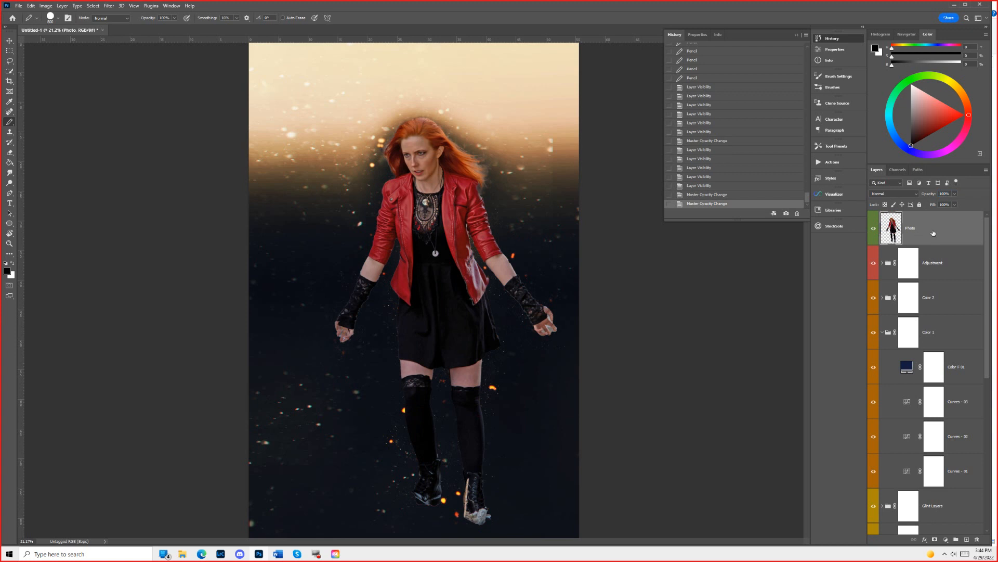
Add a layer mask to the Photo layer and paint gray over the model's jacket, arms, dress and legs, switching from Pencil to a soft round brush.
click(934, 539)
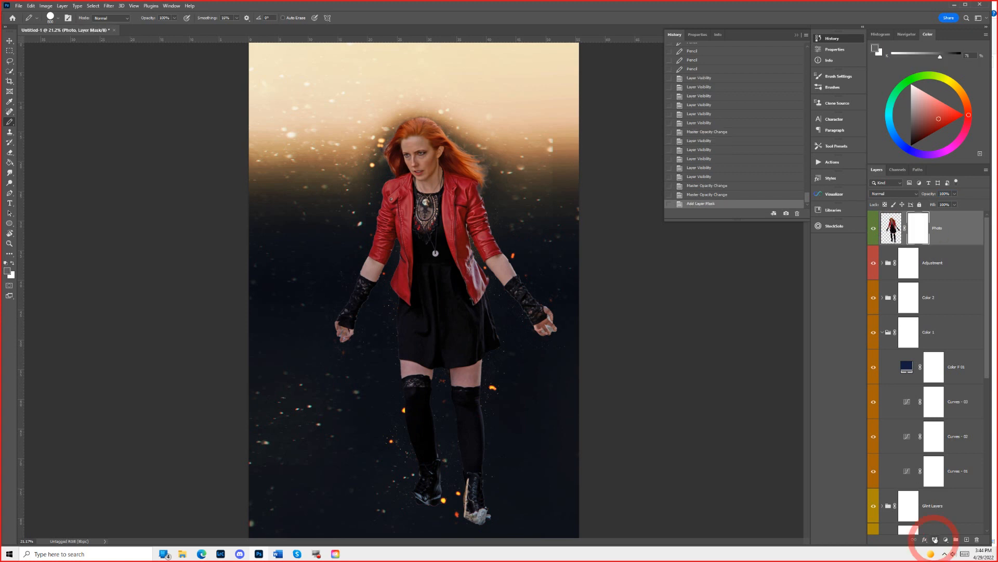
drag(531, 286, 333, 306)
right_click(10, 122)
click(38, 121)
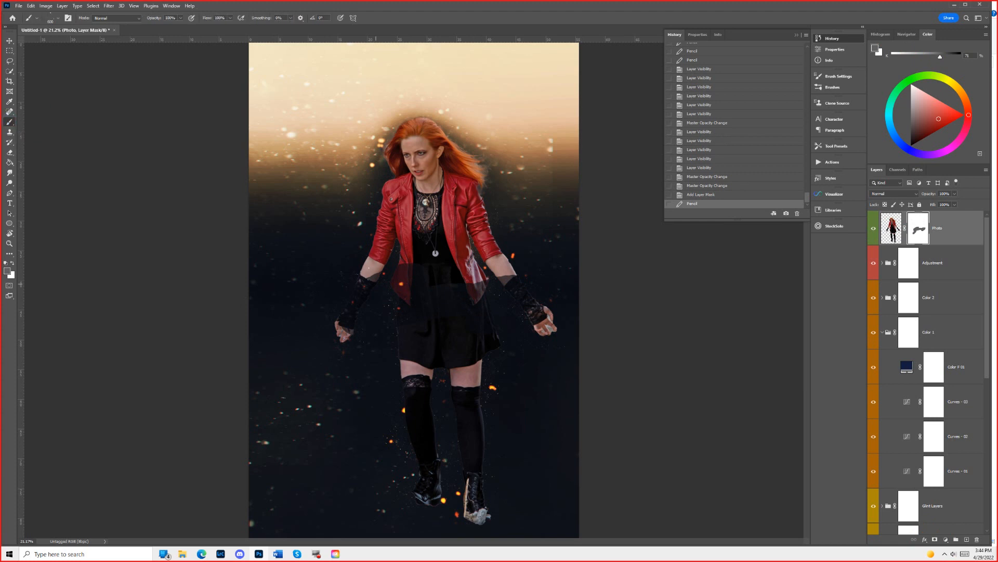
click(58, 19)
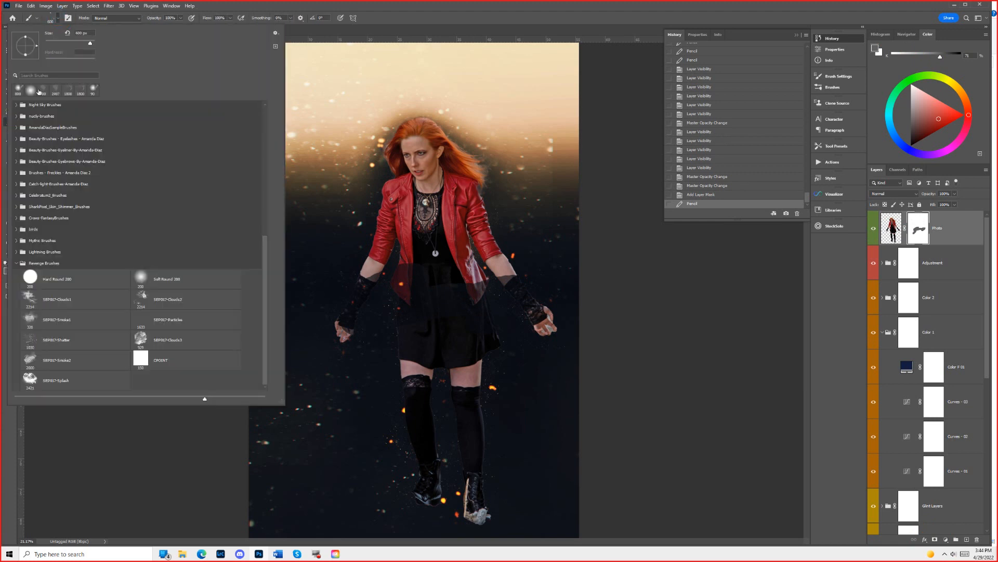
click(33, 91)
mouse_move(346, 281)
mouse_down()
mouse_move(359, 316)
mouse_move(492, 336)
mouse_move(463, 374)
mouse_move(476, 505)
mouse_move(545, 321)
mouse_move(322, 248)
mouse_up()
drag(414, 336, 494, 460)
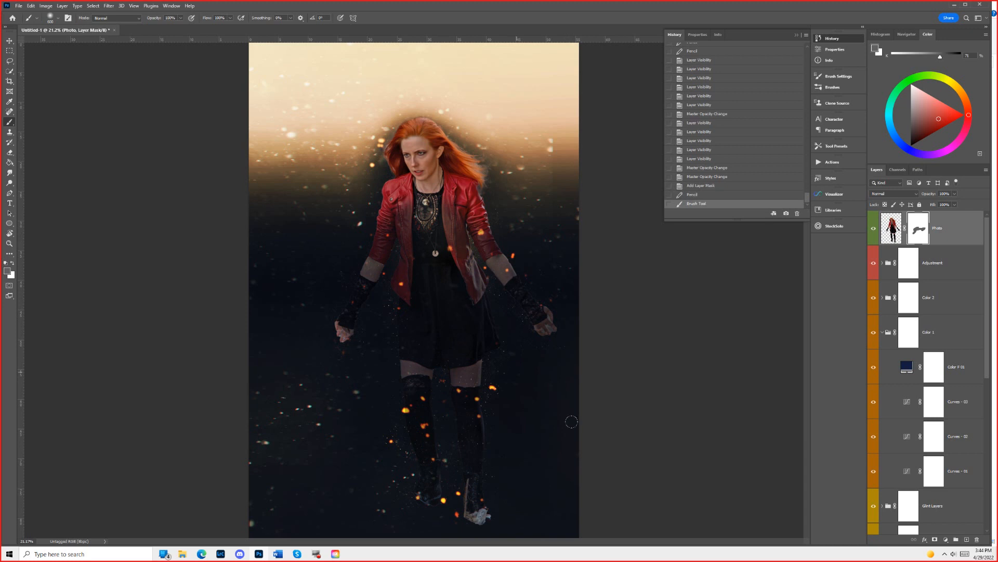
Reduce the density of the Photo layer's mask to about 66%.
click(921, 236)
scroll(767, 98, up, 3)
click(827, 49)
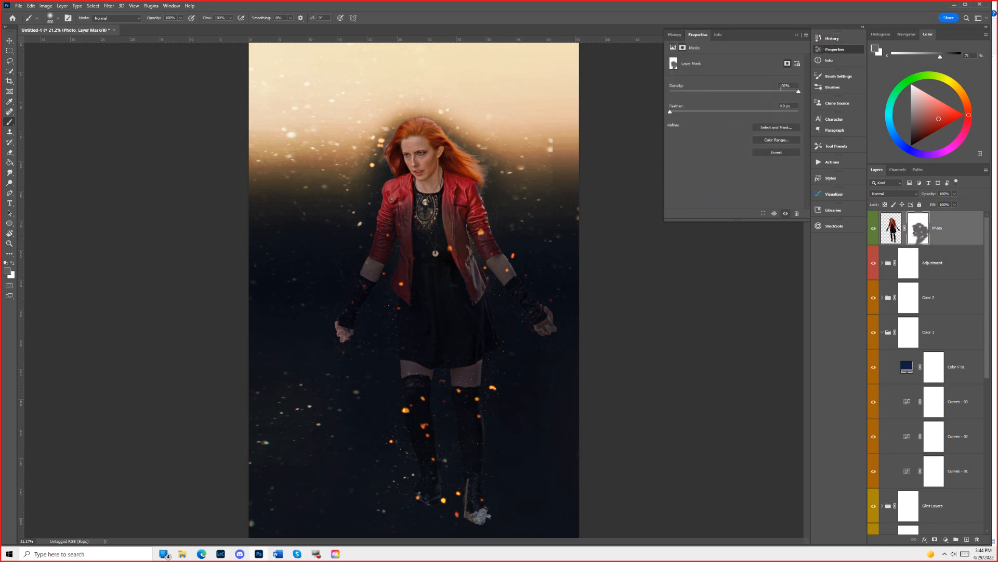
drag(800, 92, 755, 95)
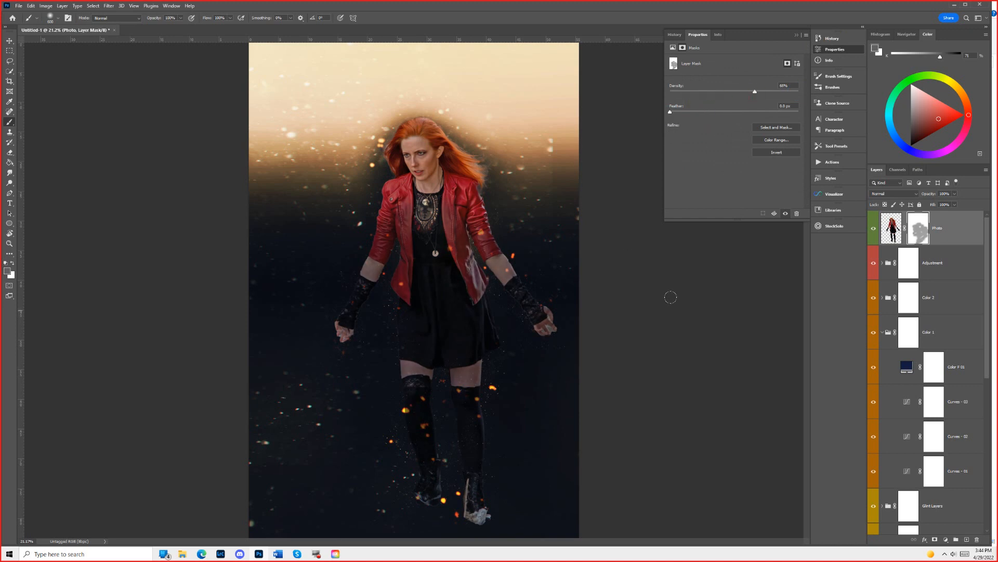
Compare the composite with the untouched photo by repeatedly isolating the Background layer and restoring all layers.
scroll(884, 312, down, 4)
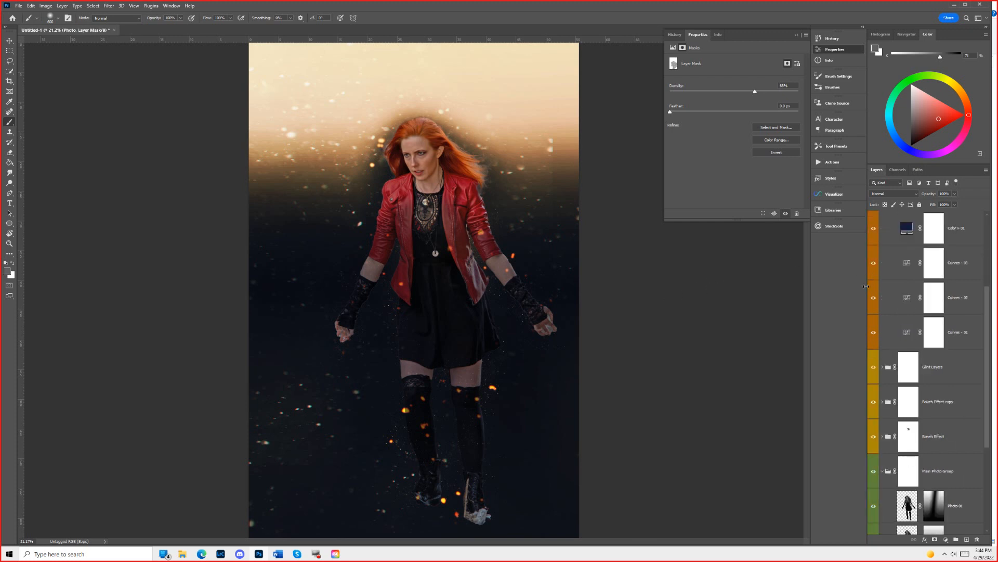
scroll(884, 489, down, 5)
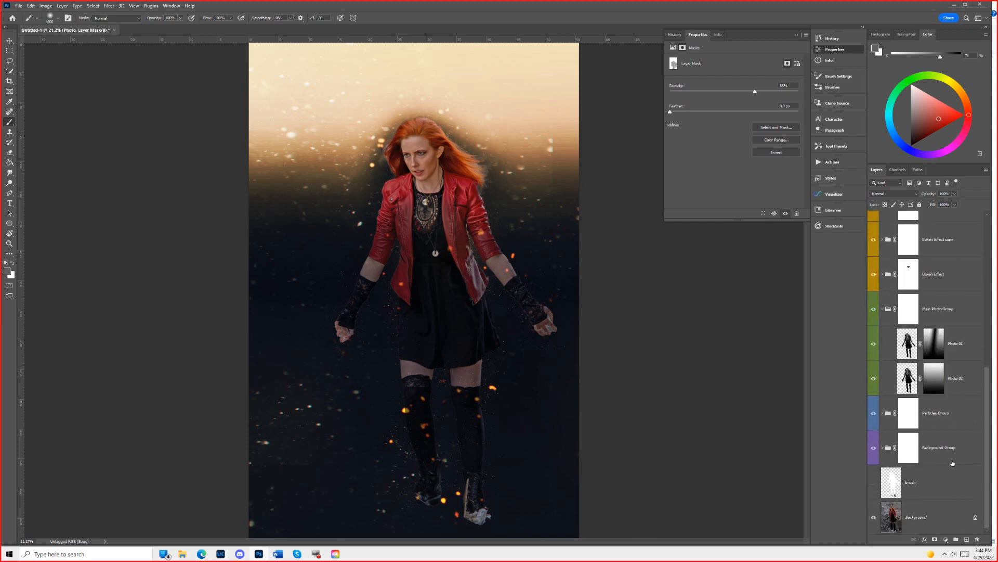
alt+click(873, 518)
alt+click(874, 517)
alt+click(875, 517)
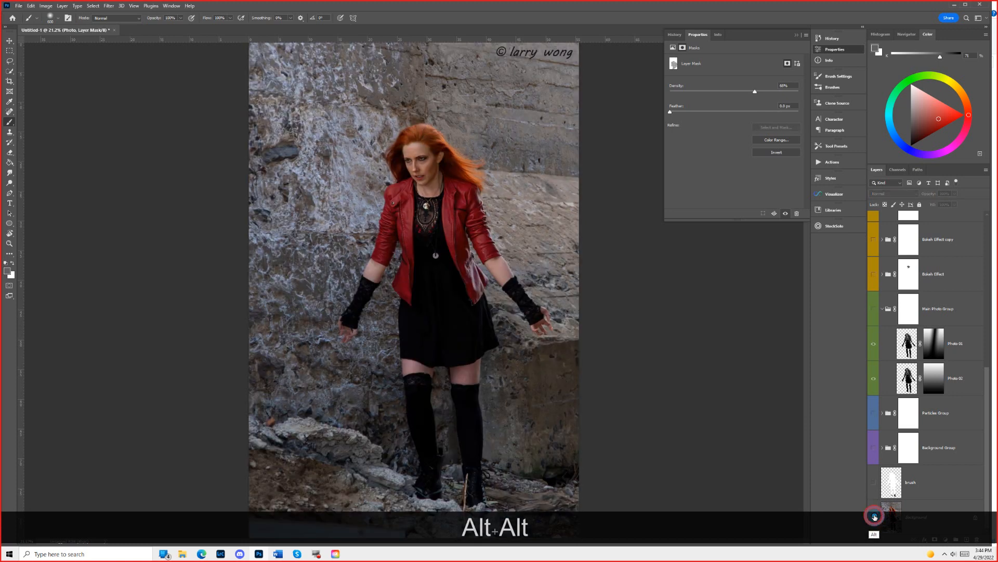
alt+click(876, 518)
alt+click(875, 518)
alt+click(874, 517)
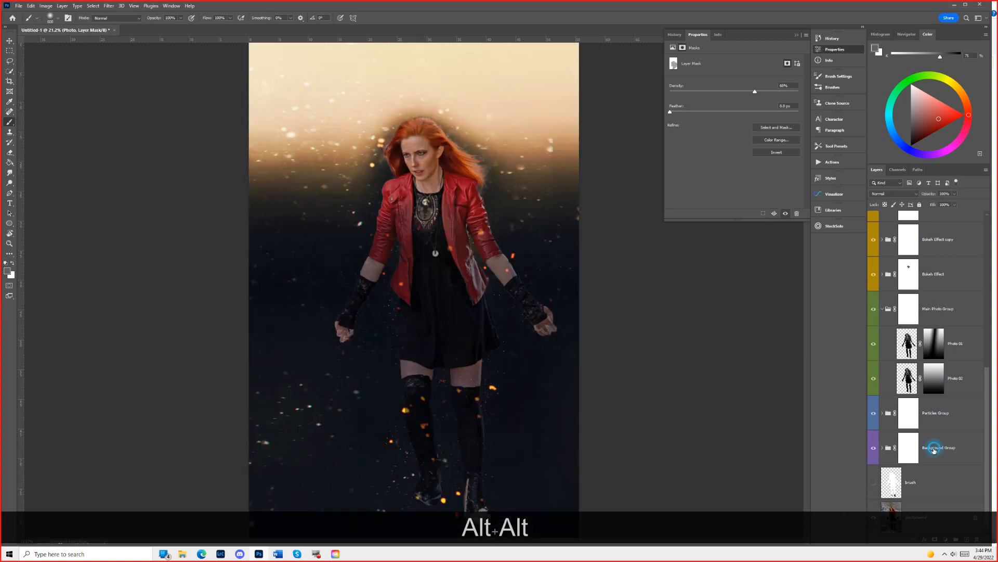
Compare the image without the Background Group, and lower that group's opacity to about 66% to blend in the original wall.
click(933, 447)
alt+click(873, 448)
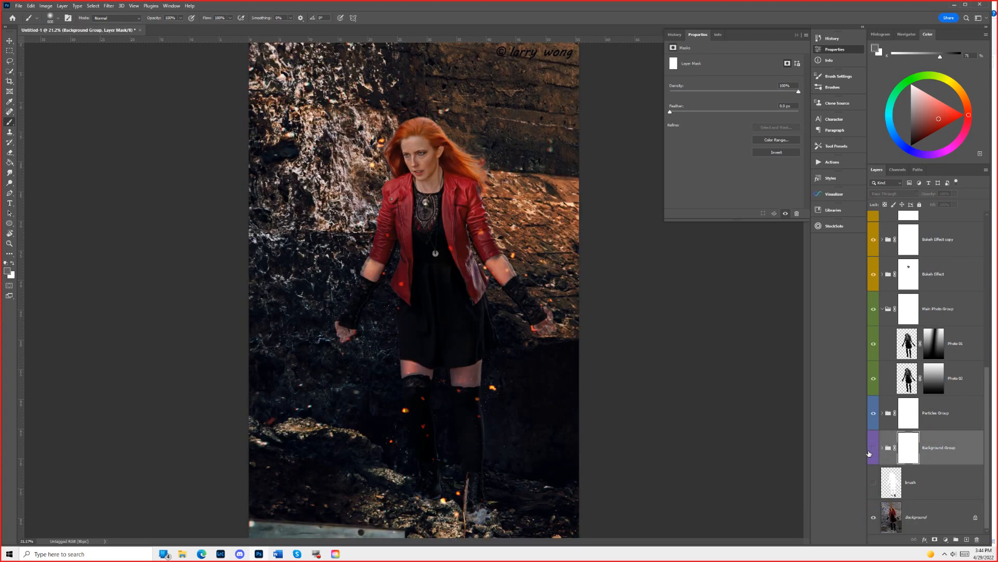
alt+click(873, 448)
click(909, 448)
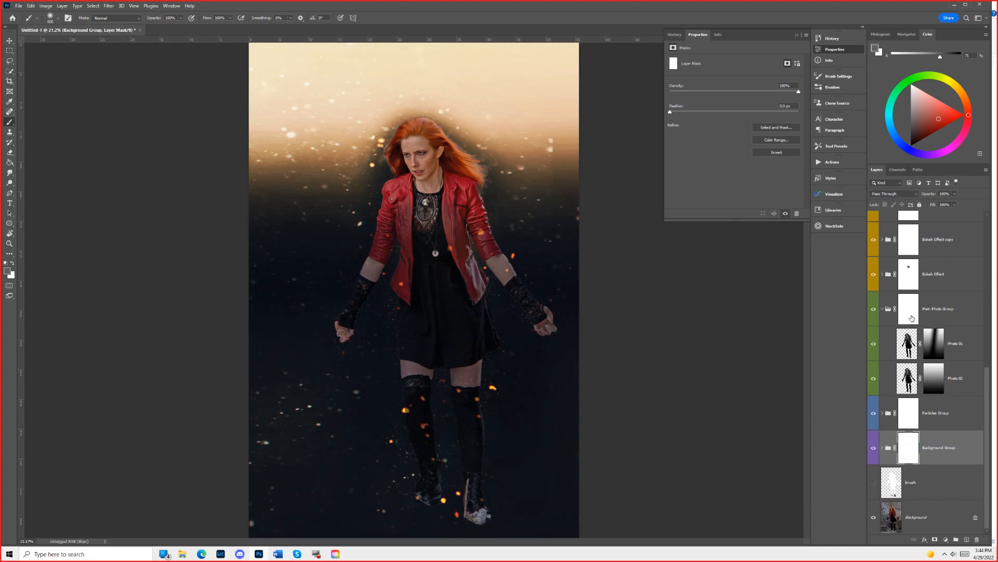
click(922, 190)
drag(935, 194, 920, 199)
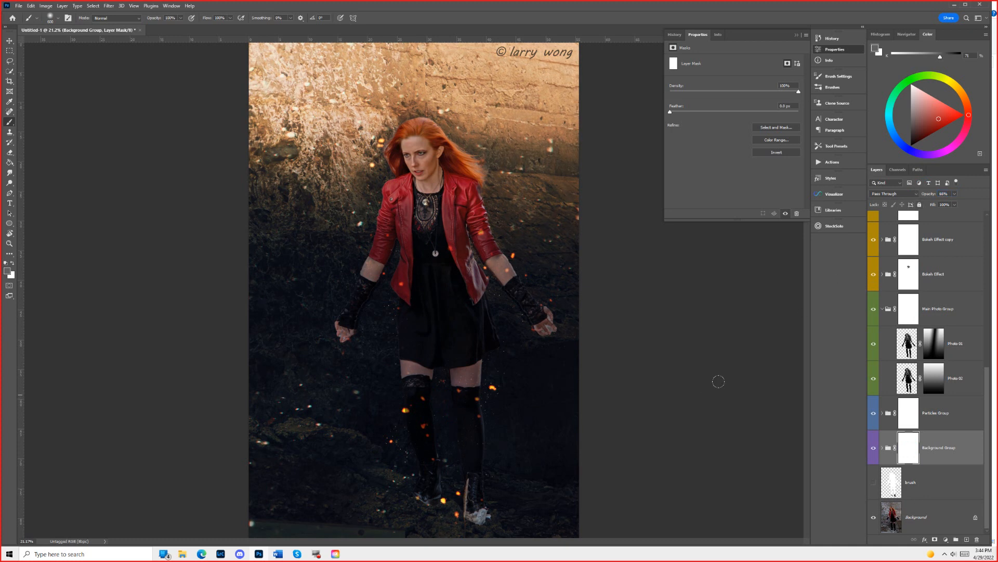
Look through the MagicDust action and StockSolo plugin pages in the browser, and preview the Revenge Photoshop Action image in File Explorer.
key(alt+Tab)
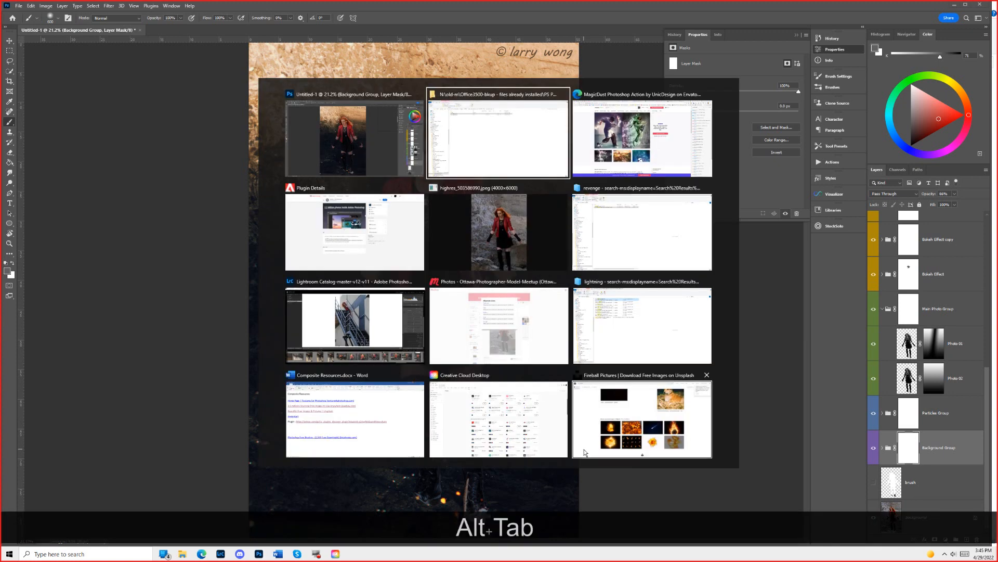
key(alt+Tab)
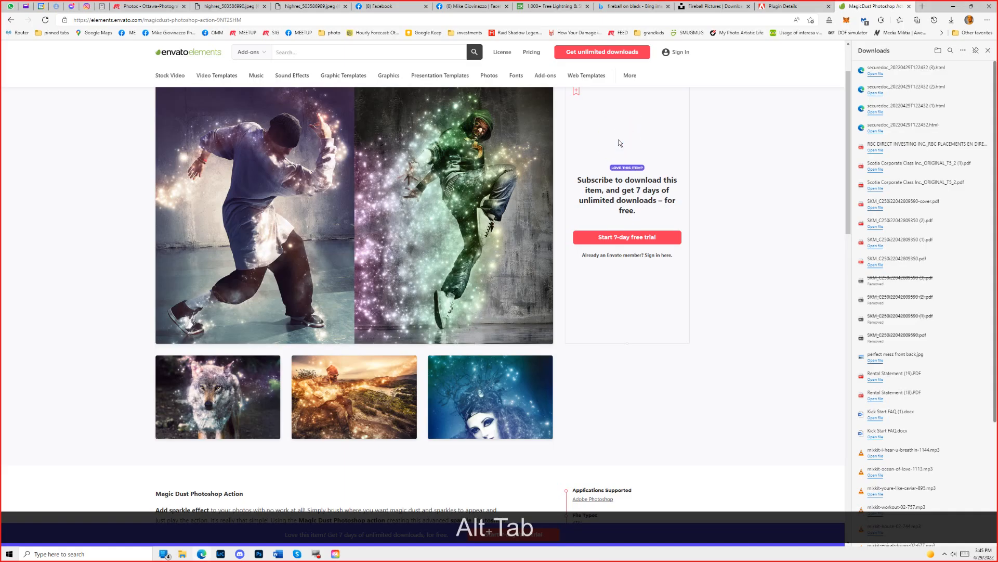
key(alt+Tab)
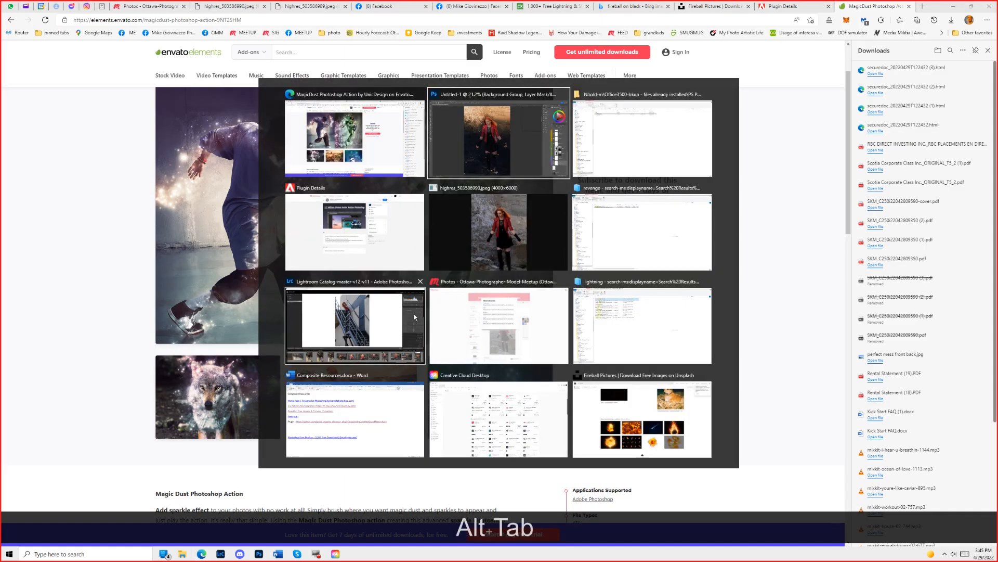
click(356, 230)
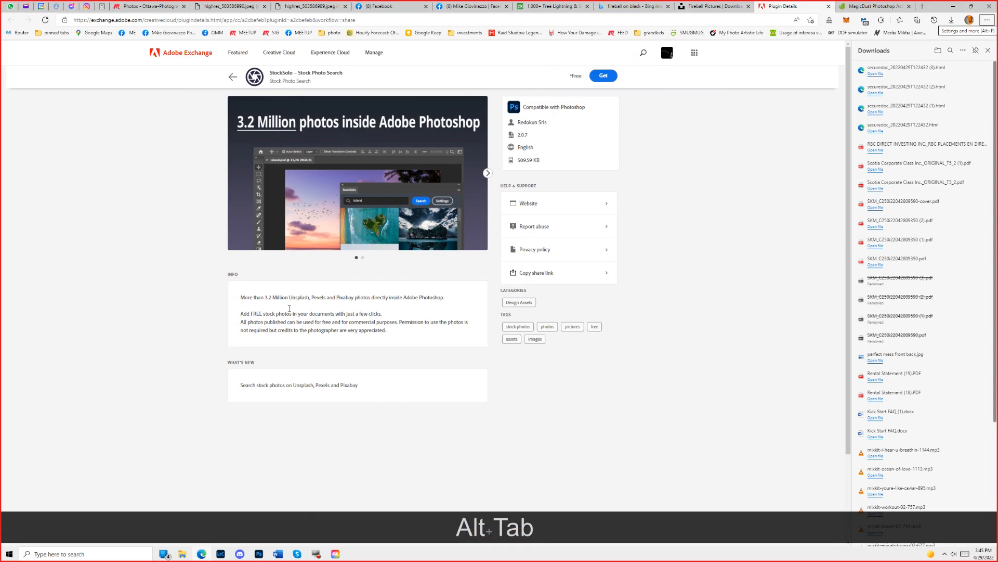
click(183, 551)
click(182, 502)
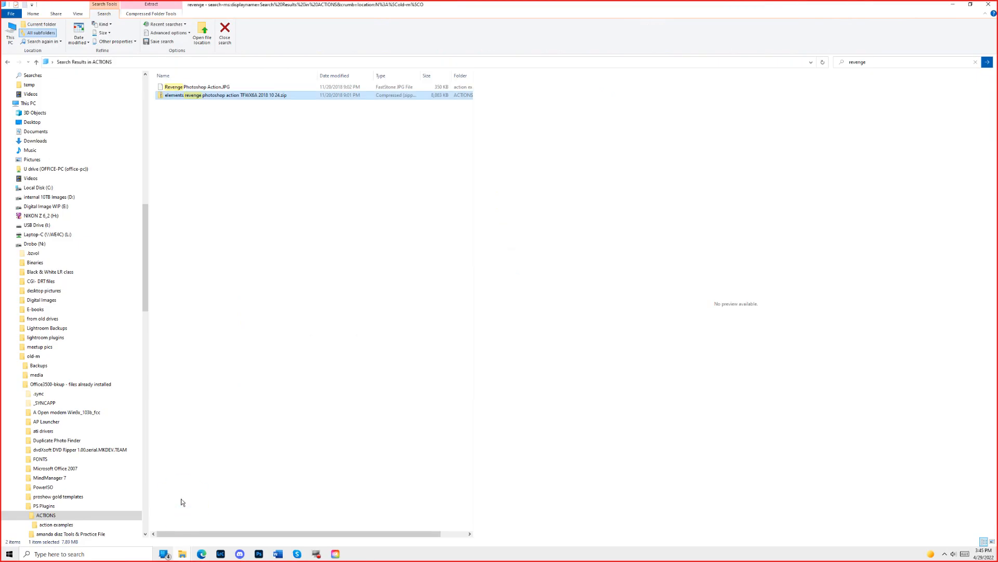
click(197, 87)
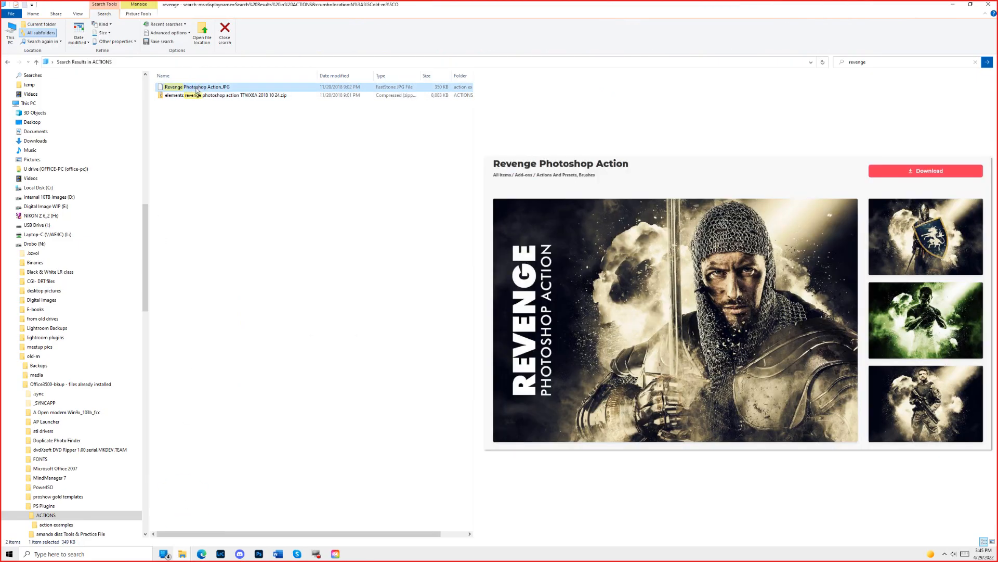
Return to Photoshop and set the opacity of the Photo 01 layer to 100%.
mouse_move(258, 553)
key(alt+Tab)
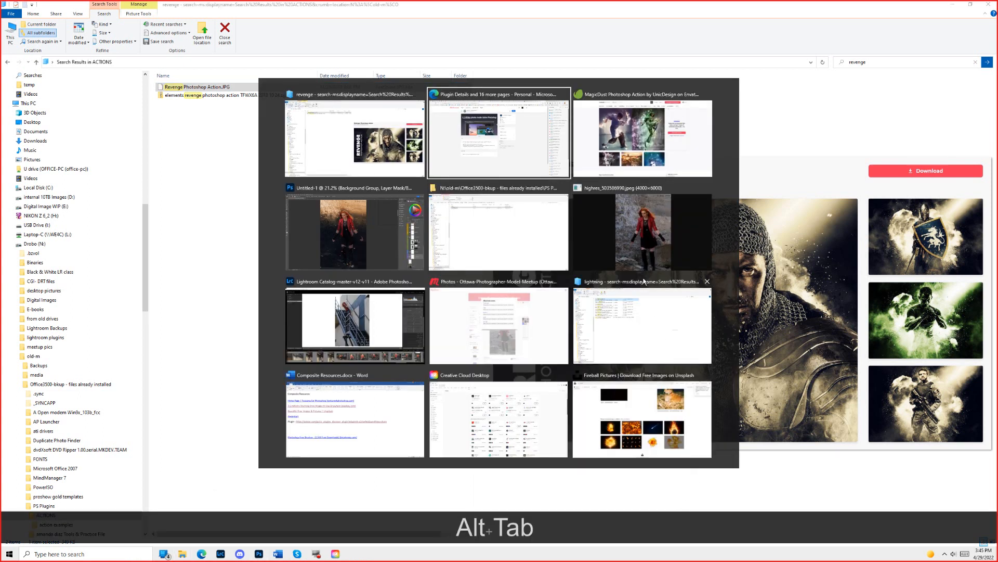
click(345, 246)
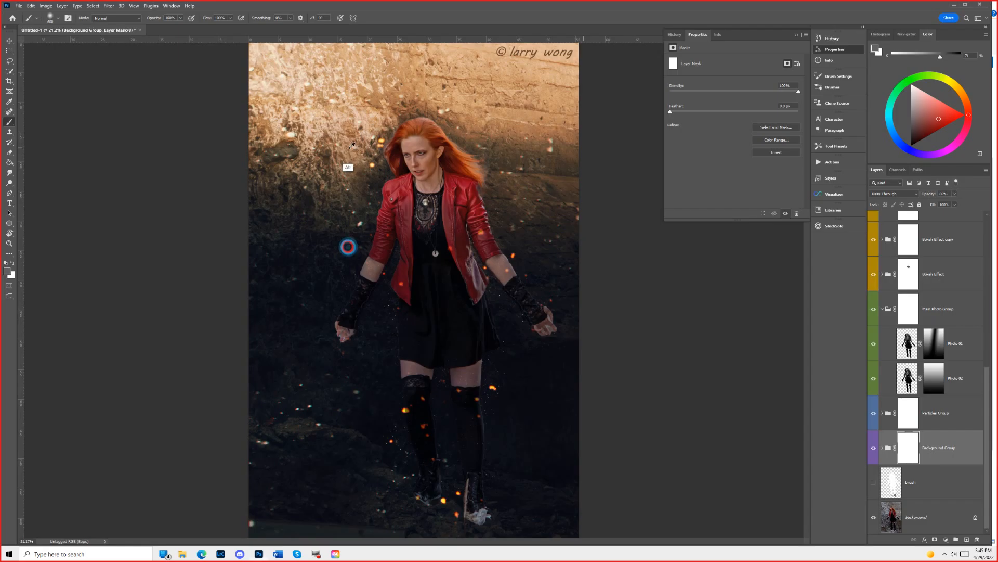
click(935, 342)
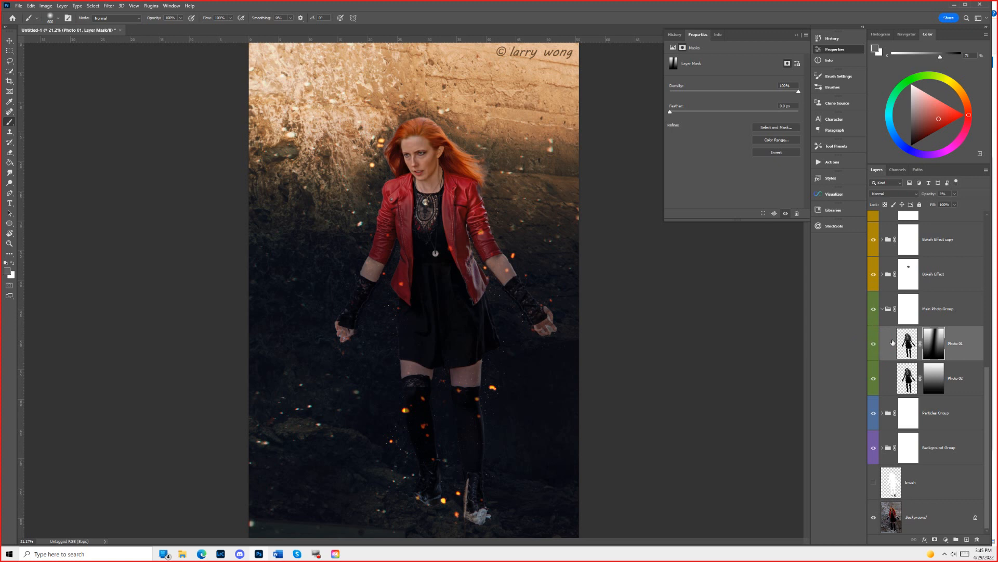
click(909, 341)
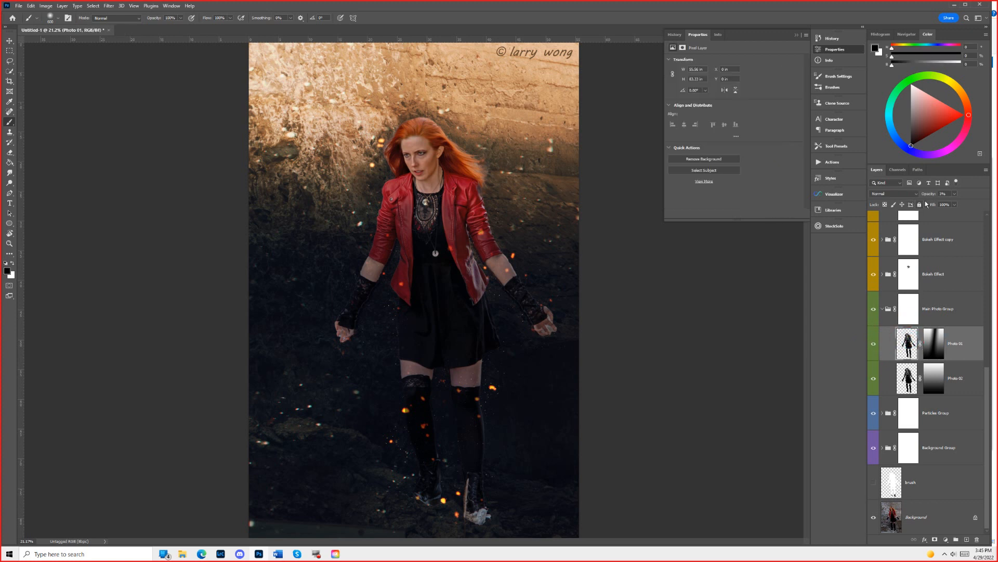
drag(929, 194, 971, 241)
Examine what Photo 01 contributes by viewing the layer alone and comparing the image with it hidden and shown.
alt+click(873, 344)
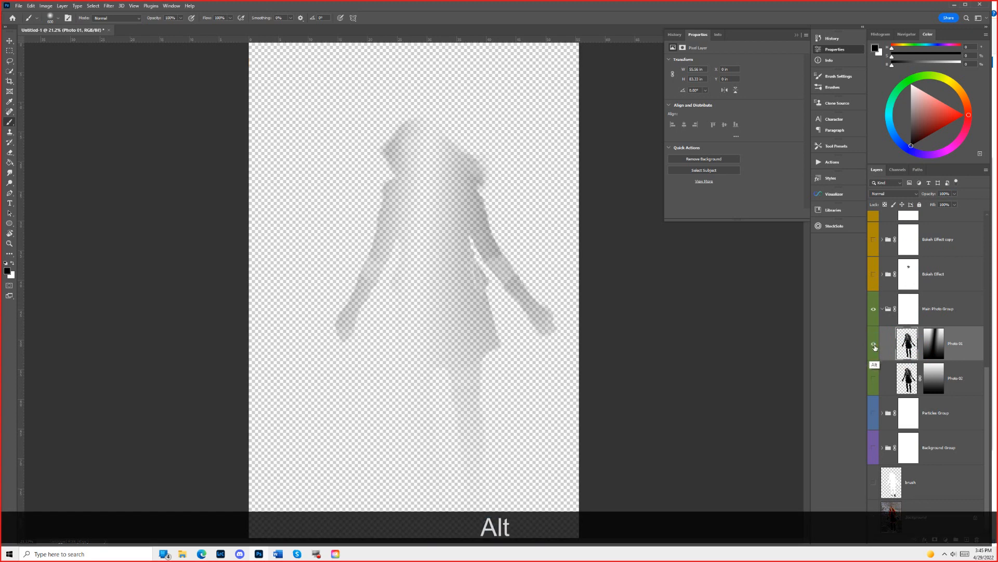
alt+click(874, 345)
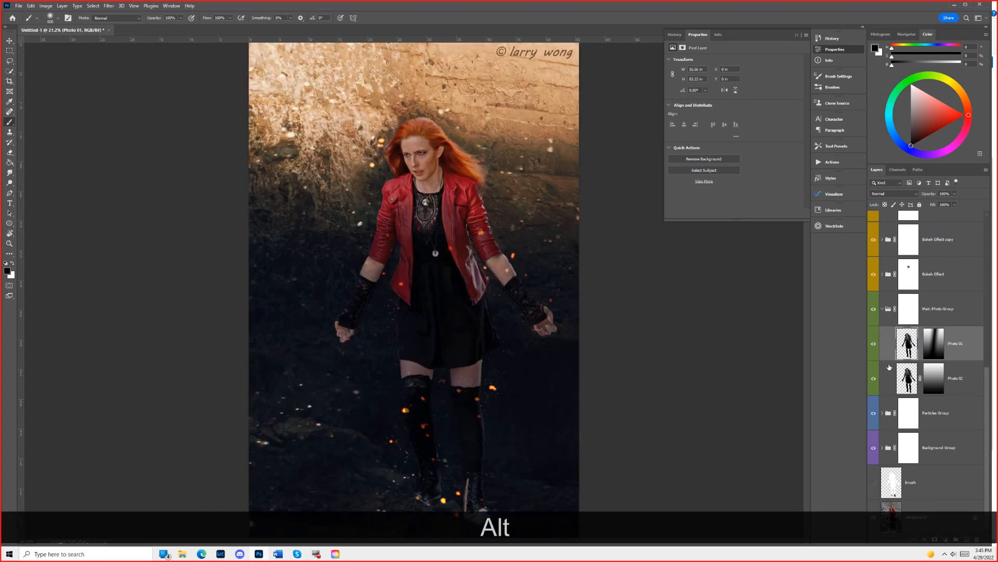
click(934, 346)
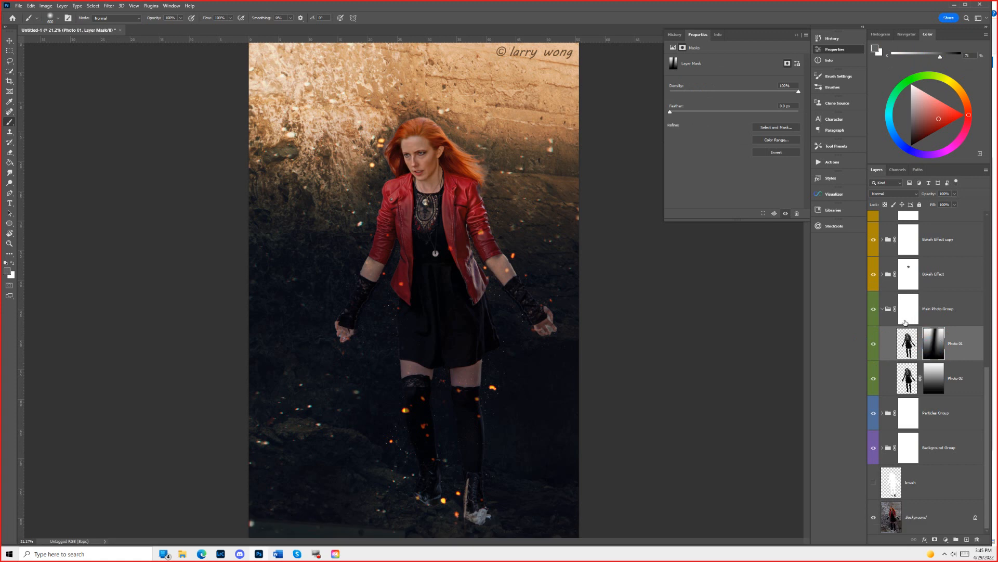
click(907, 340)
click(875, 345)
click(874, 345)
click(903, 350)
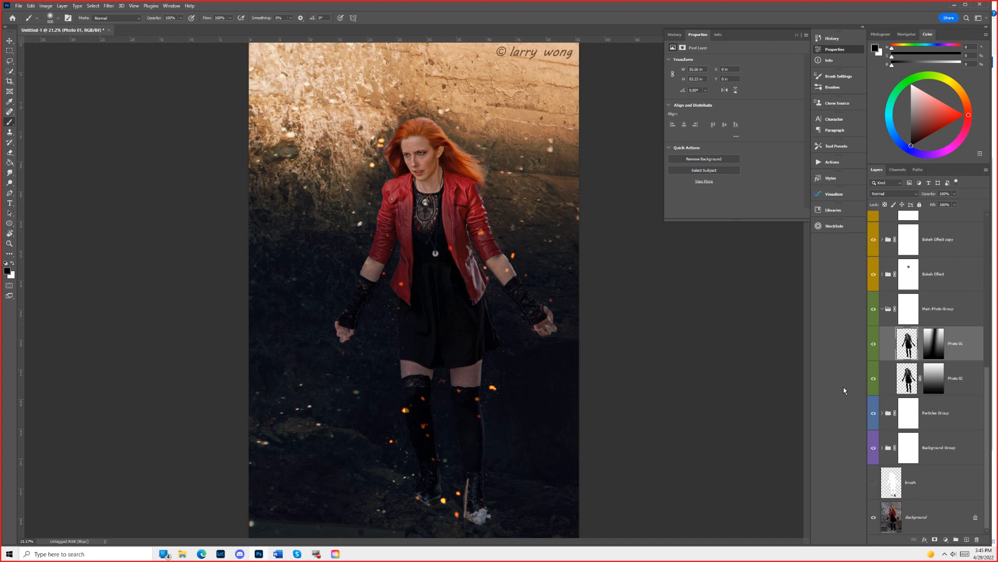
click(876, 345)
Duplicate the masked Photo 01 layer three times, and select the original Background layer at the base of the stack.
click(933, 344)
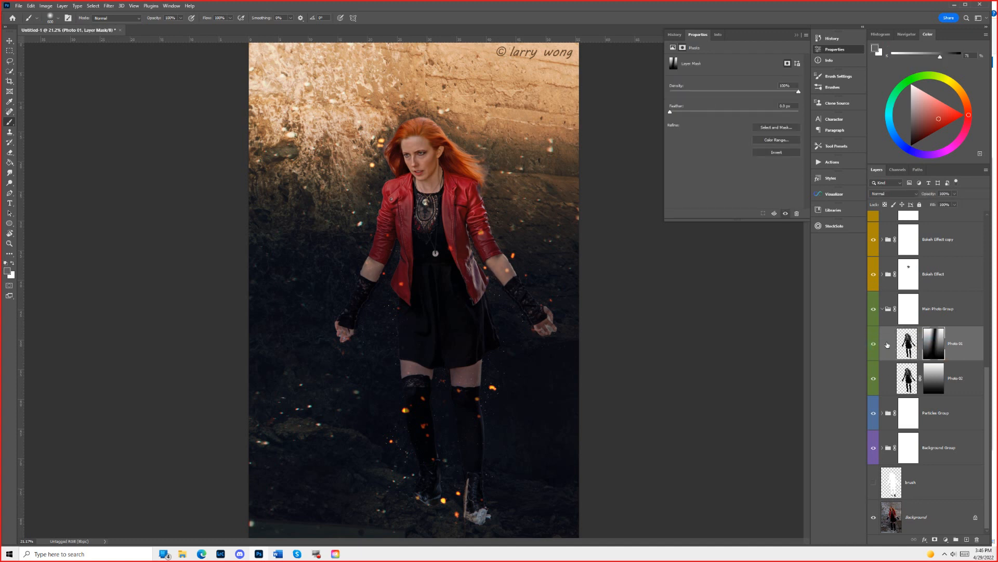
key(ctrl+j)
key(ctrl+j)
key(ctrl+j)
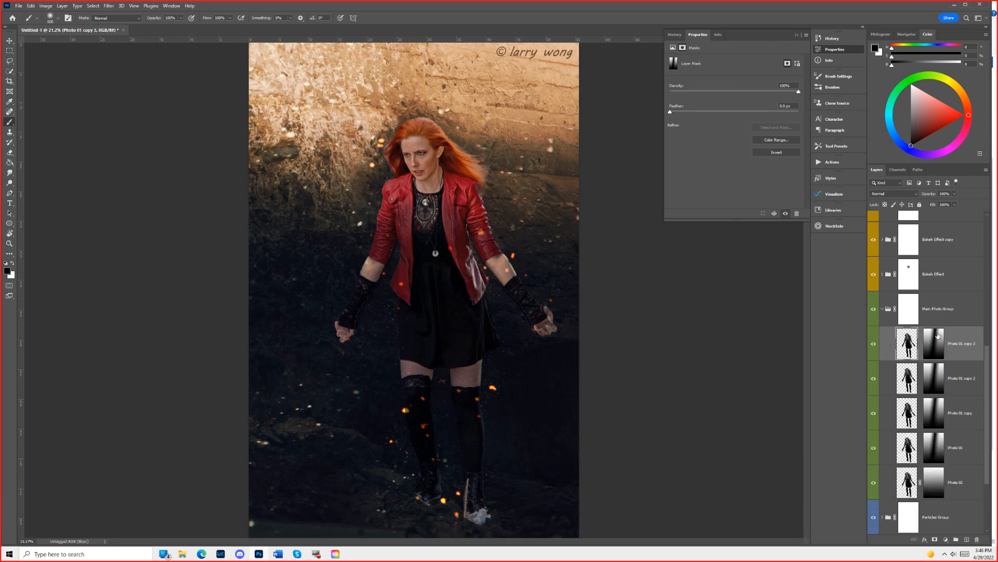
click(939, 345)
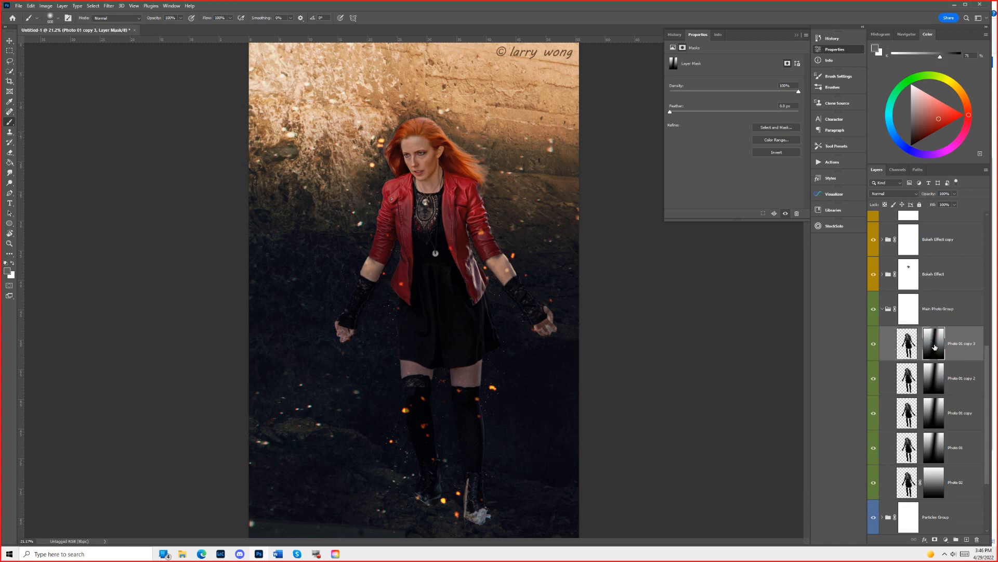
scroll(935, 346, down, 3)
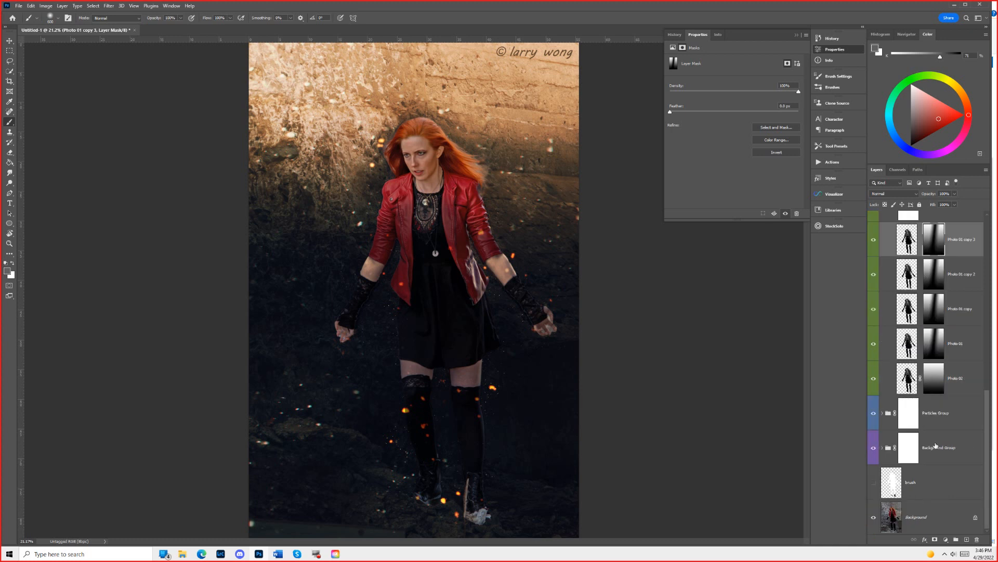
click(886, 514)
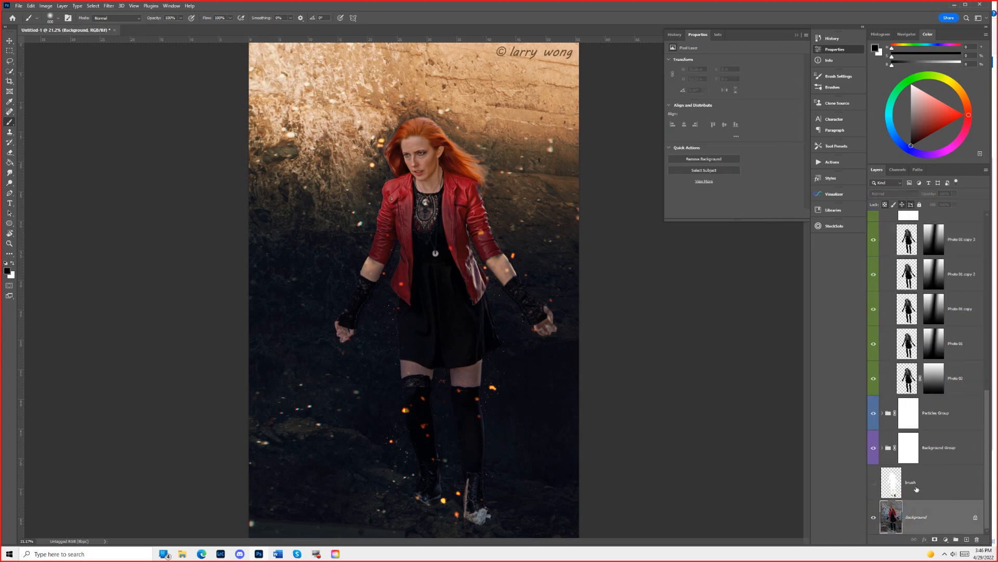
Raise the opacity of the Background Group to 82% so less of the original backdrop shows behind the model.
click(896, 484)
click(907, 448)
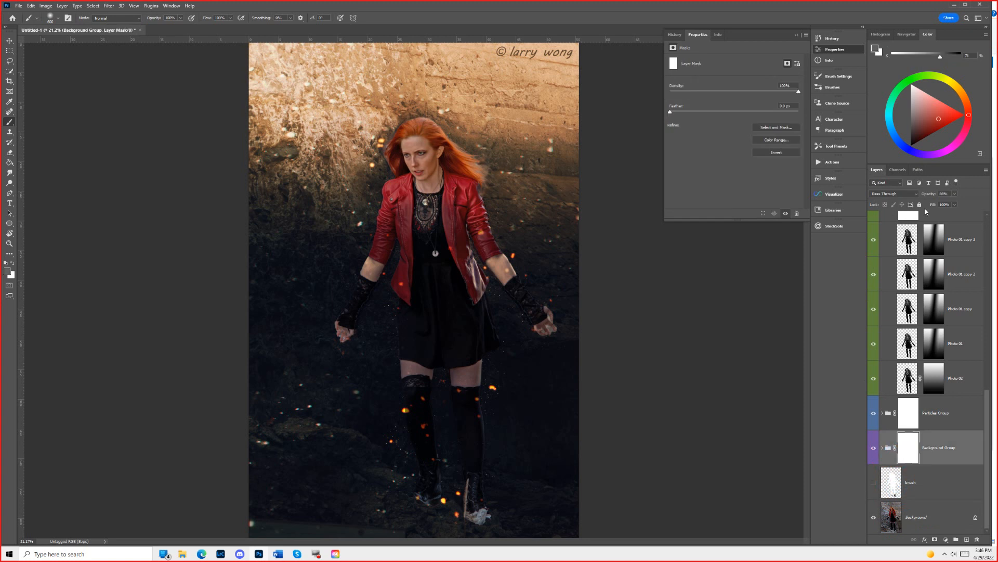
mouse_move(930, 194)
mouse_down()
mouse_move(906, 198)
mouse_move(942, 195)
mouse_move(933, 195)
mouse_up()
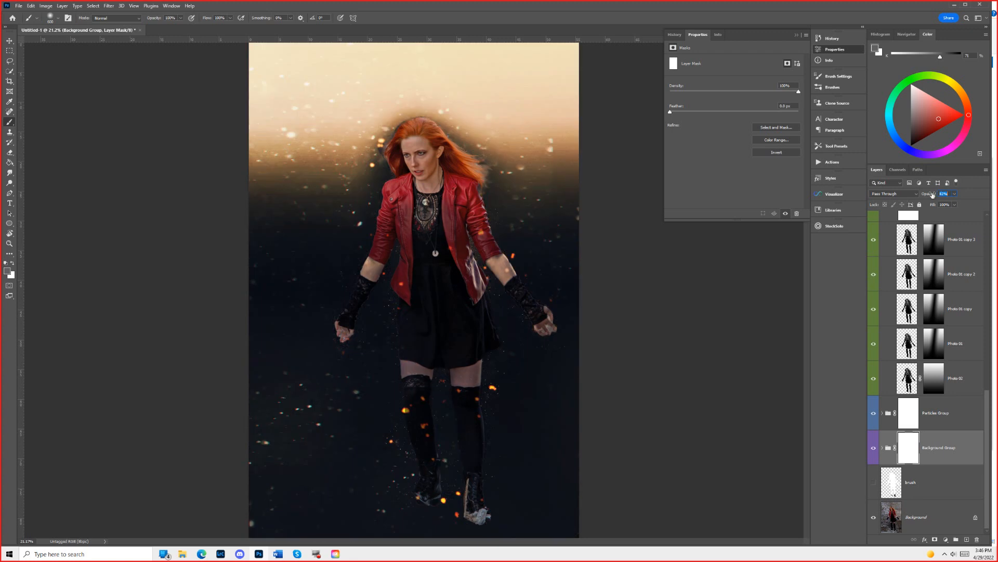
scroll(897, 272, up, 3)
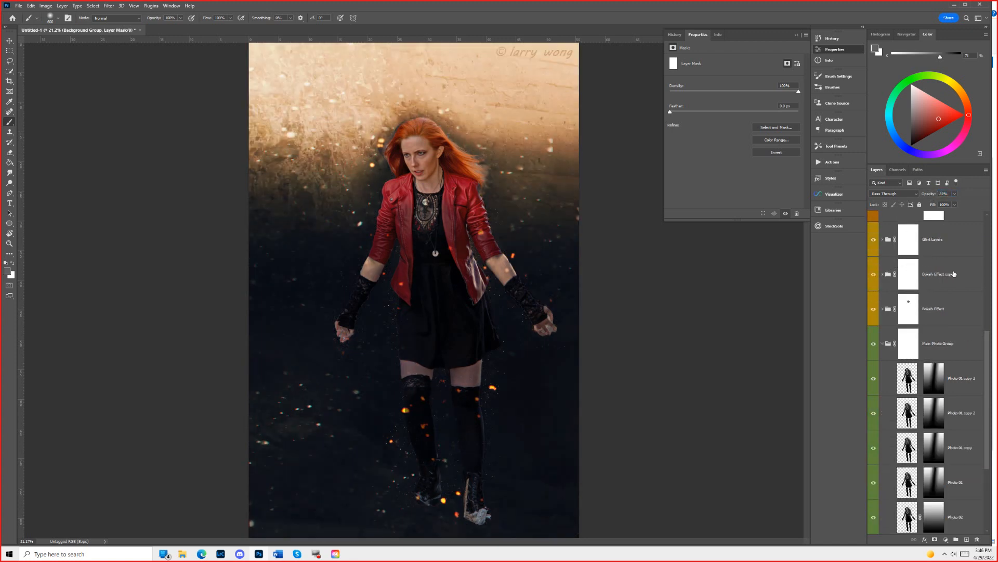
scroll(951, 273, up, 8)
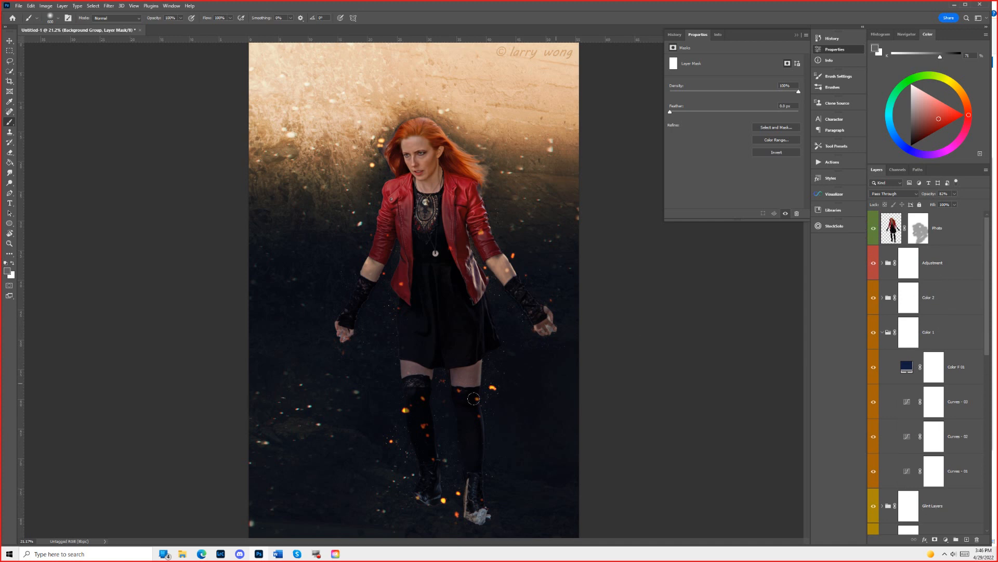
Switch to File Explorer, go to the action examples folder inside ACTIONS, and open the Vulcanum - Fire & Ashes Photoshop Action image full screen.
key(alt+Tab)
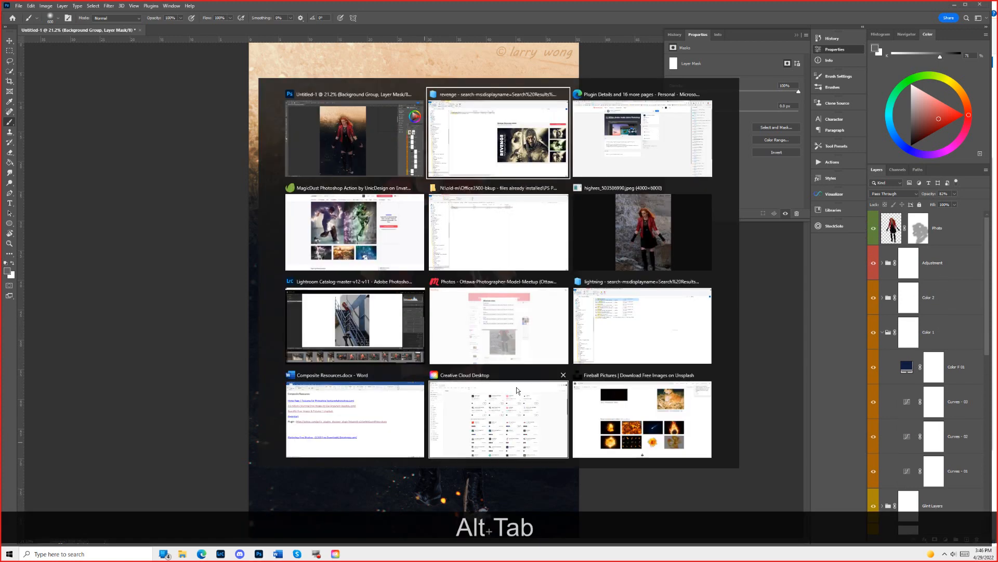
click(495, 155)
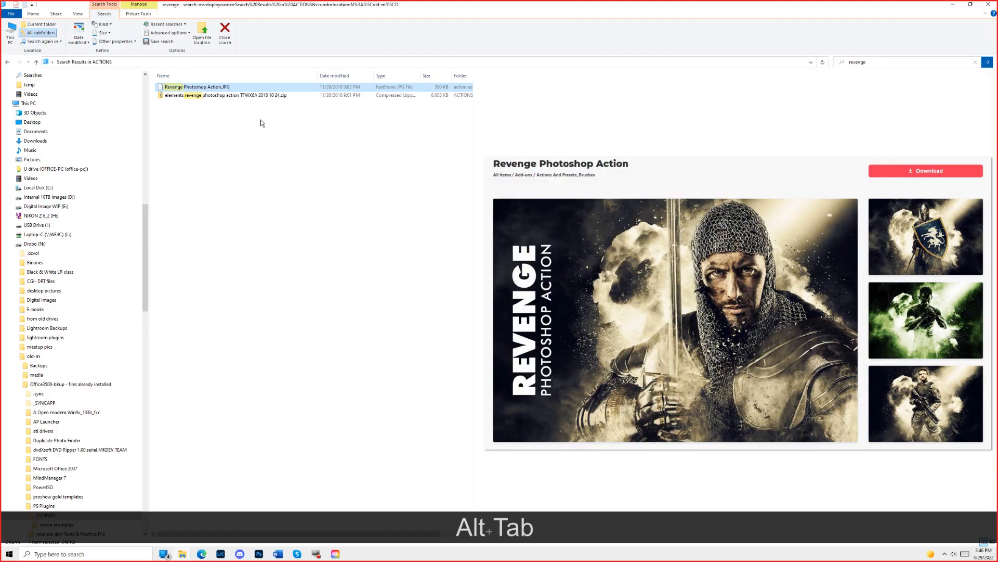
click(7, 63)
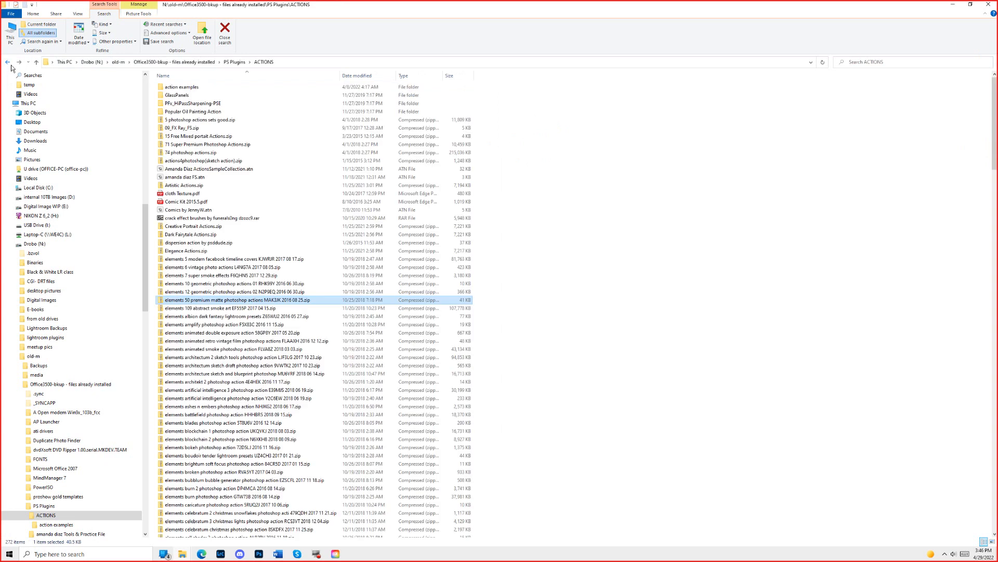
double_click(202, 86)
scroll(582, 381, down, 5)
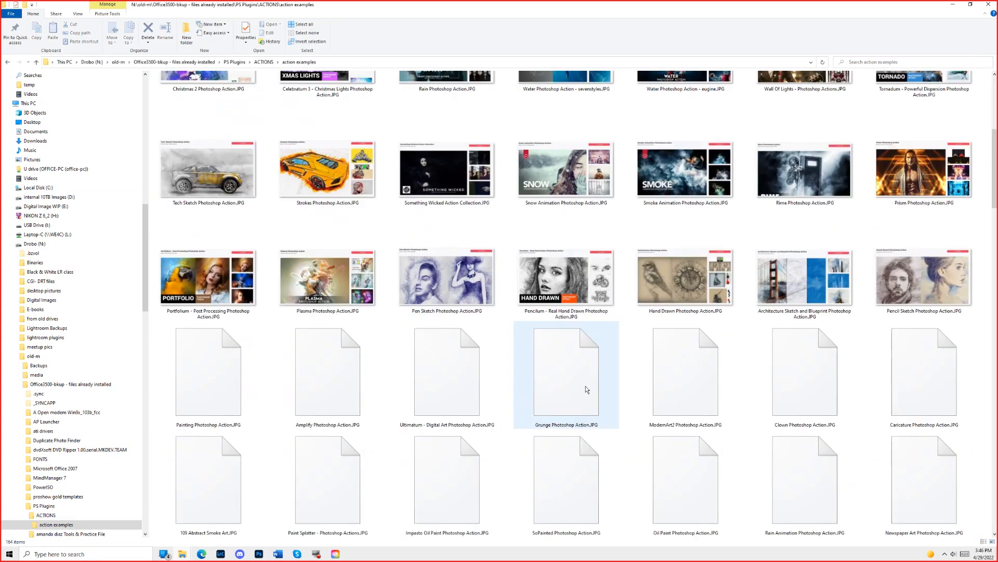
scroll(582, 381, down, 5)
click(563, 291)
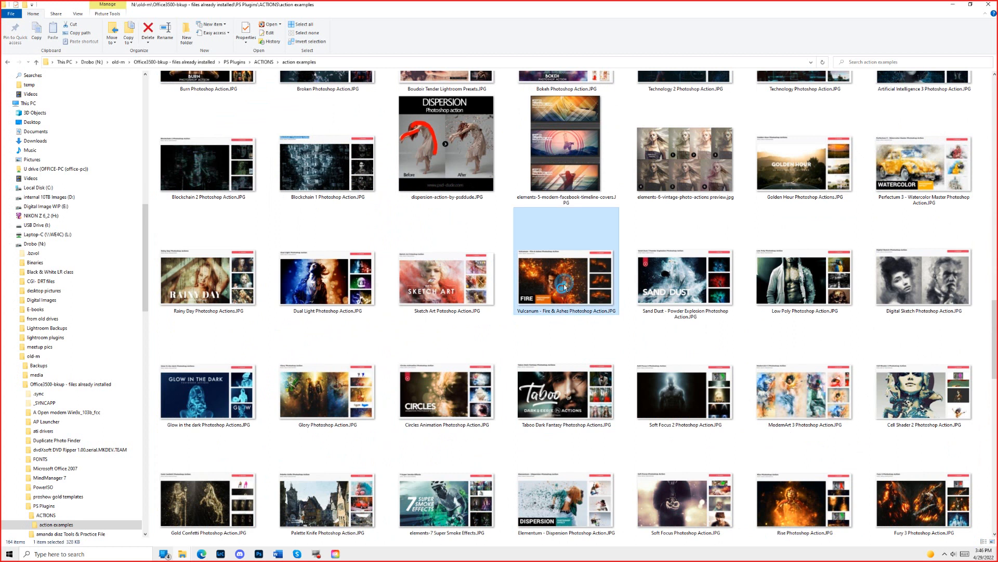
double_click(564, 288)
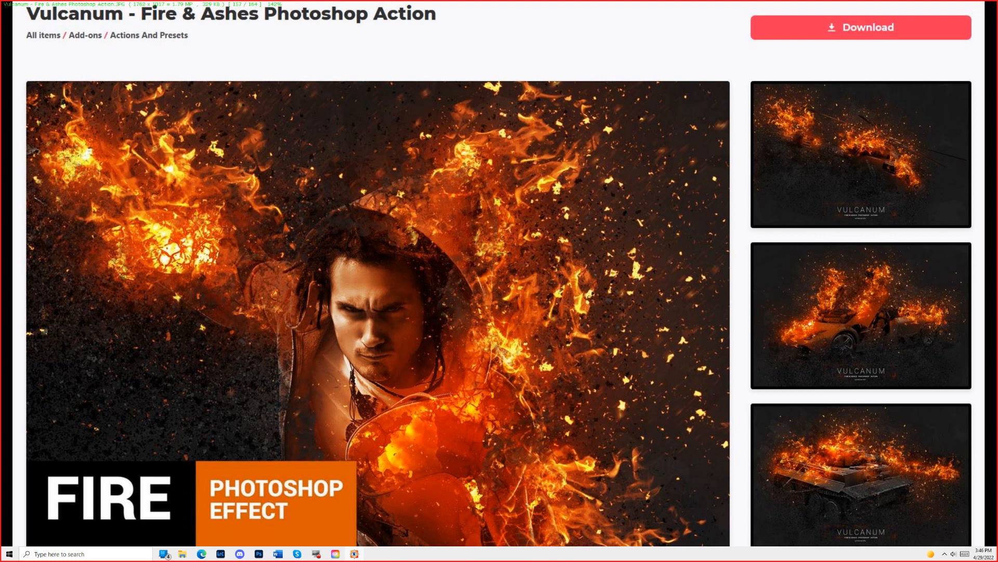
View the following action previews one by one, from Wall Of Lights through the Water and Watercolor actions to Winter Photoshop Actions.
key(Right)
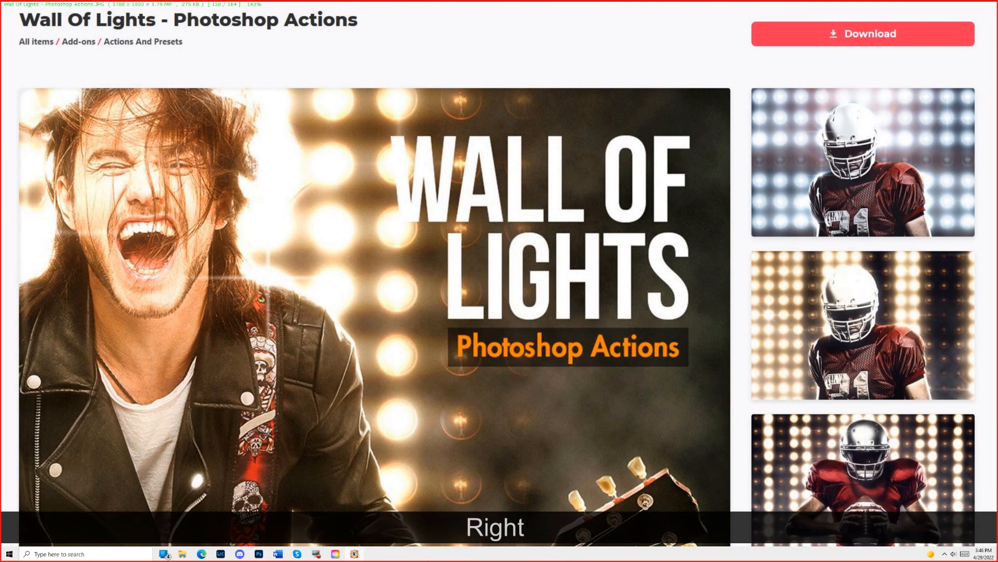
key(Right)
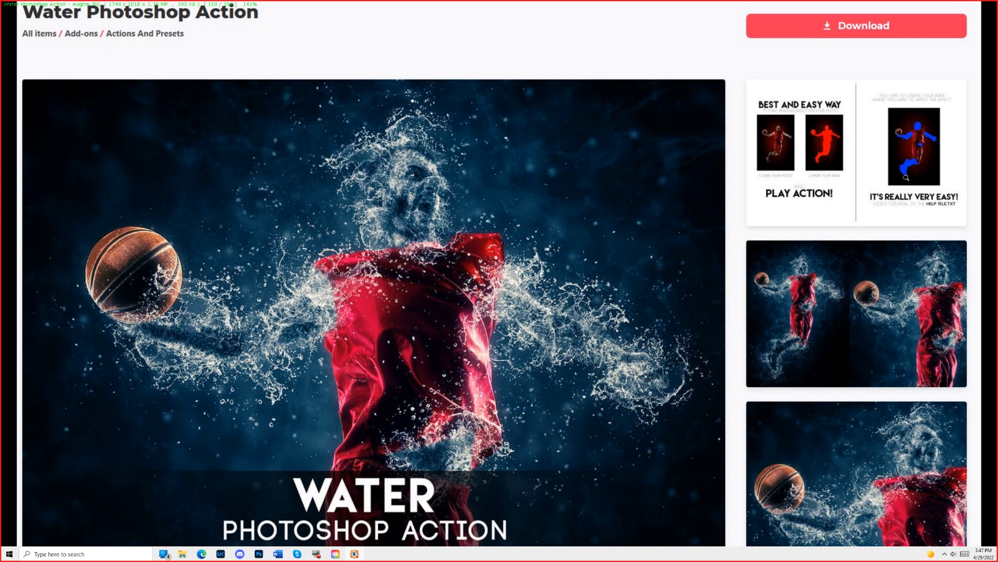
key(Right)
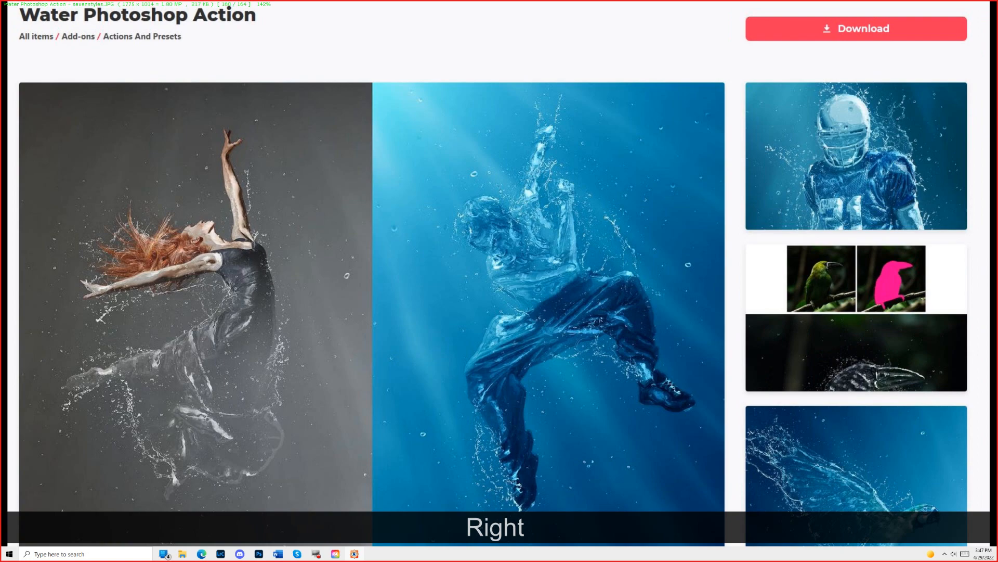
key(Right)
key(Right)
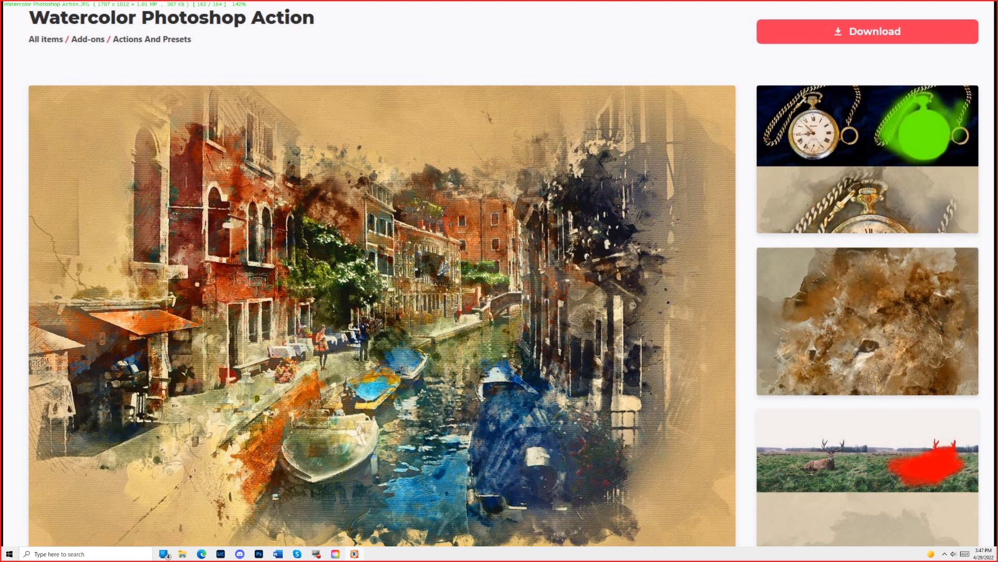
key(Right)
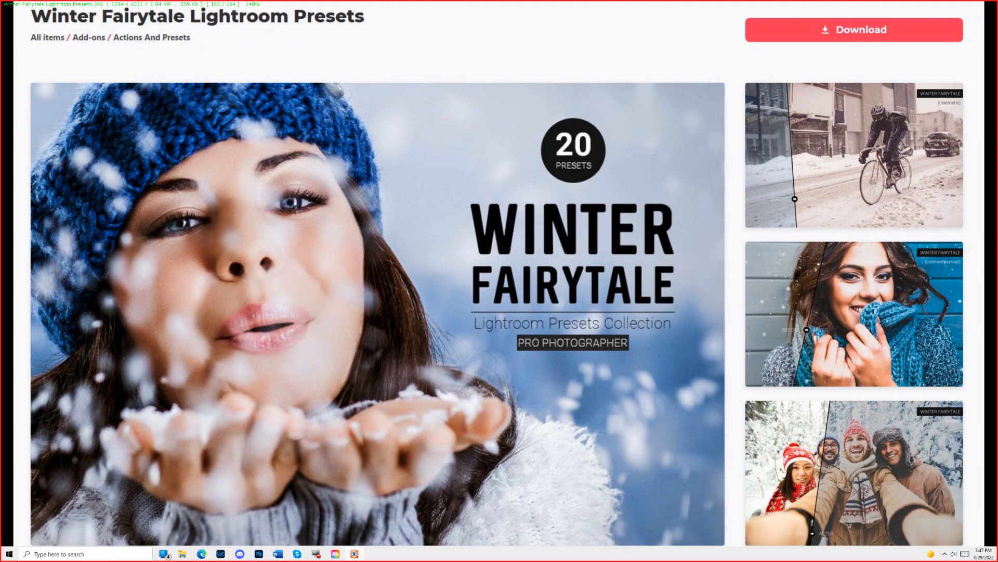
key(Right)
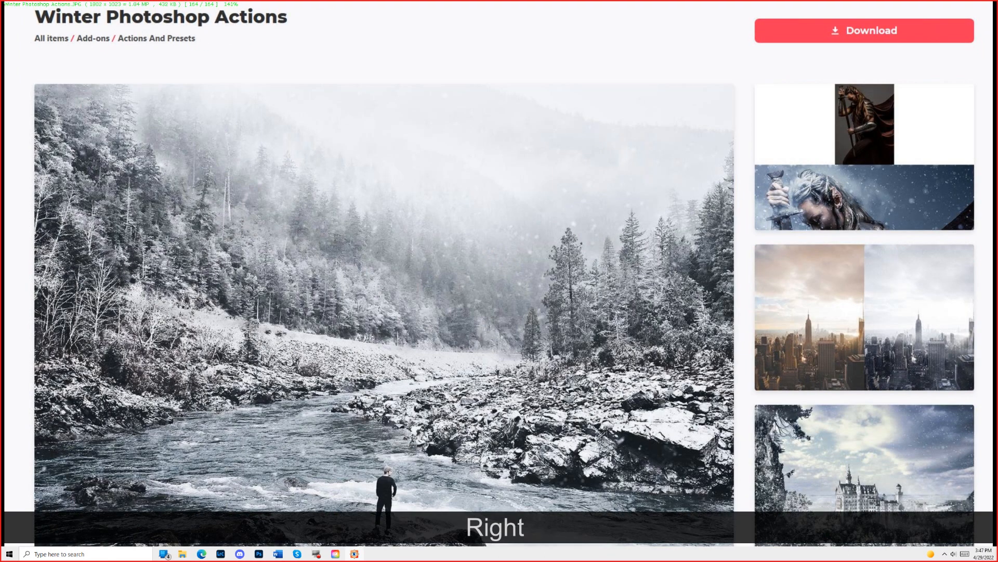
key(Right)
key(Right)
Look back through the earlier action previews, including Suspicion, Storm, Sparkle, SandDust, Rise, Revenge and Prism, as far as Posterum - Grunge Painting.
key(Left)
key(Left)
key(Left)
key(Left)
key(Left)
key(Left)
key(Left)
key(Left)
key(Left)
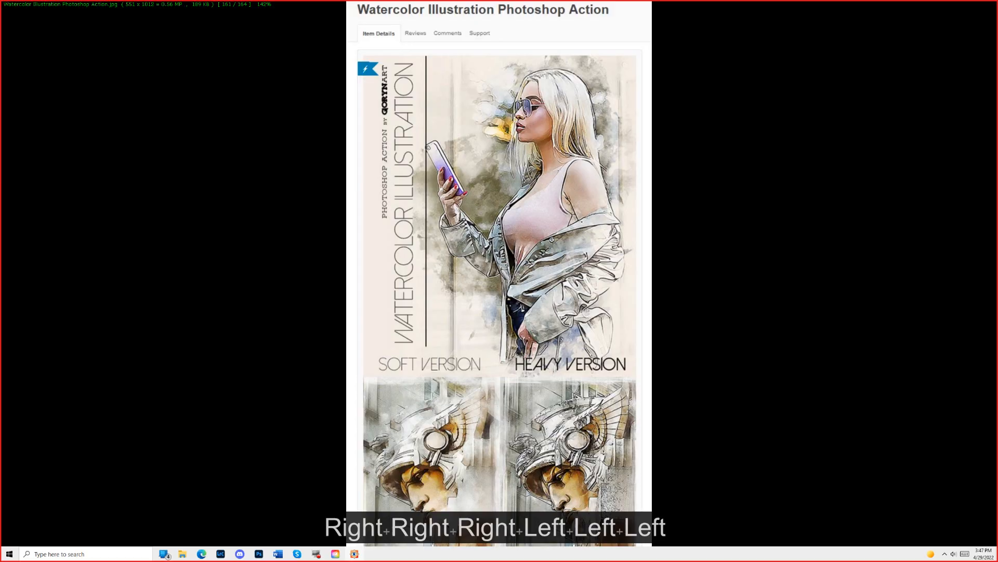
key(Left)
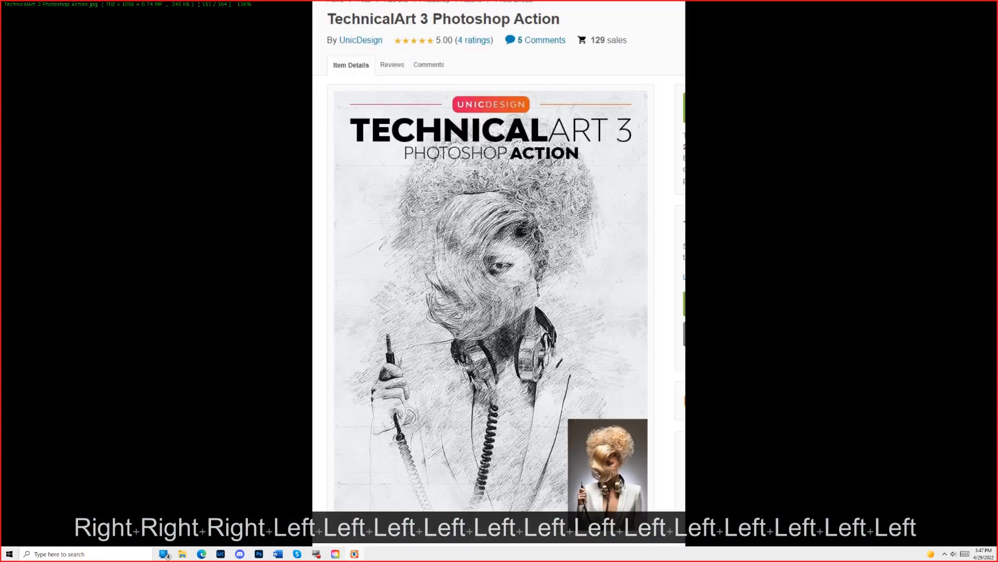
key(Left)
key(Left)
key(Left)
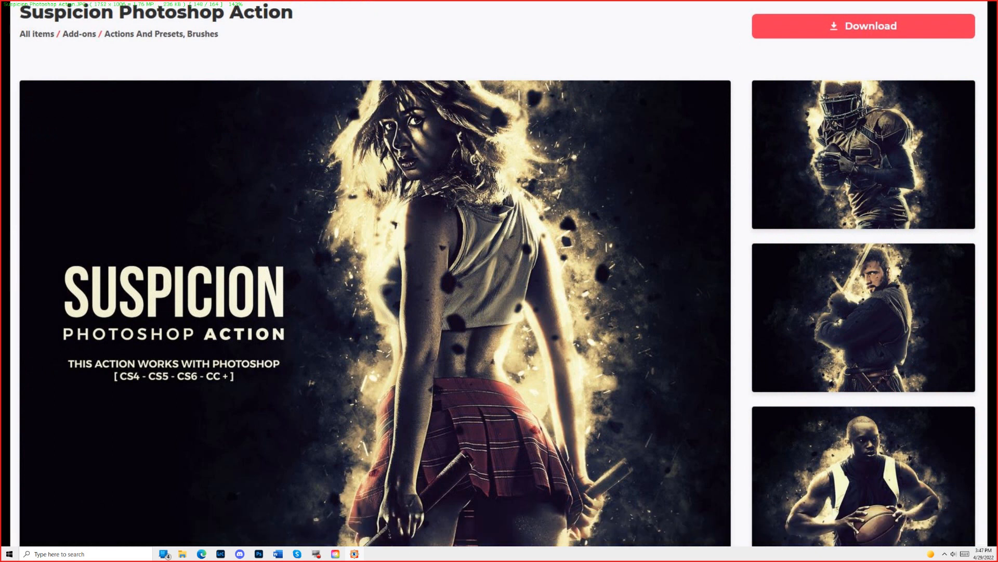
key(Left)
key(Left)
key(Left)
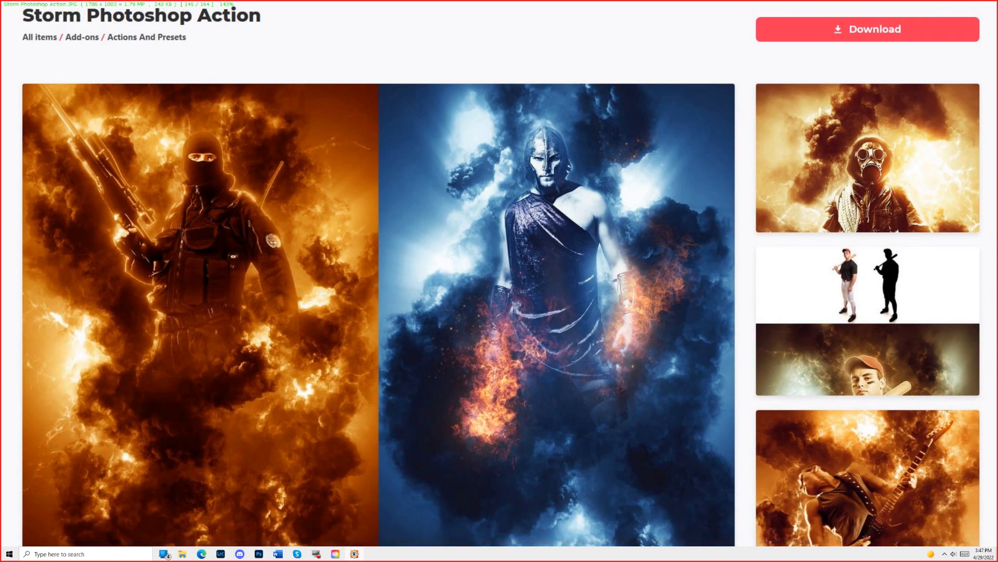
key(Left)
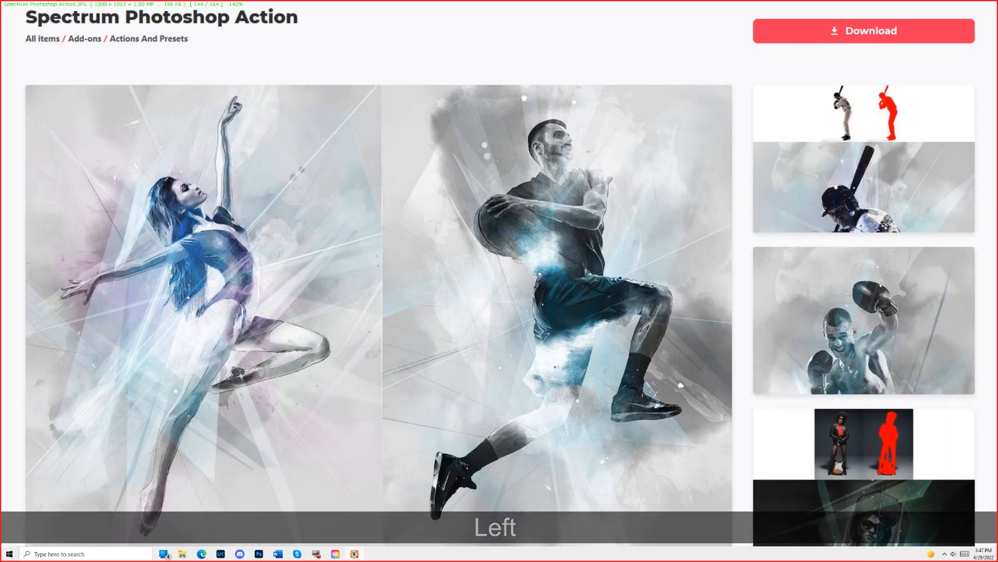
key(Left)
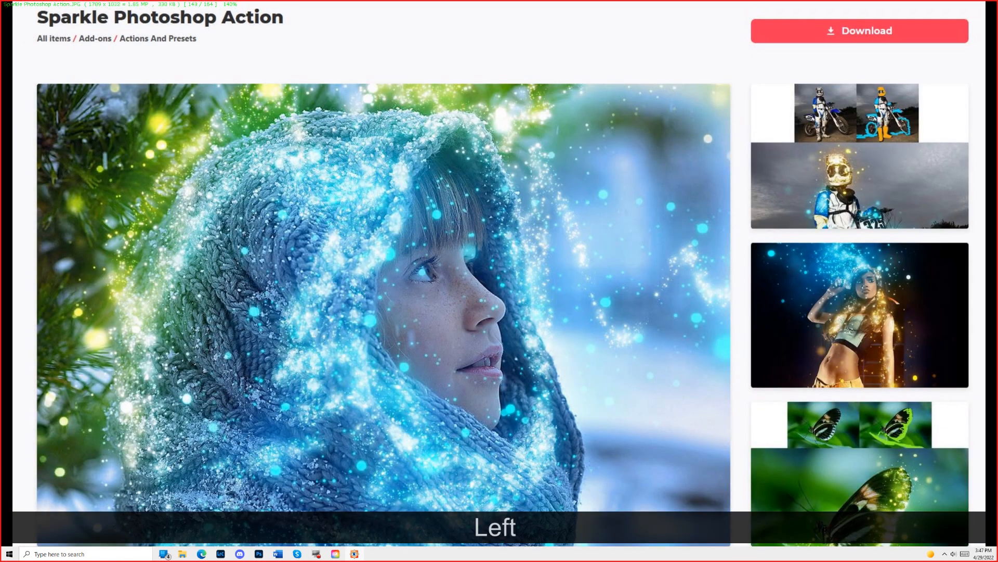
key(Left)
key(Left)
key(Left)
key(Left)
key(Left)
key(Left)
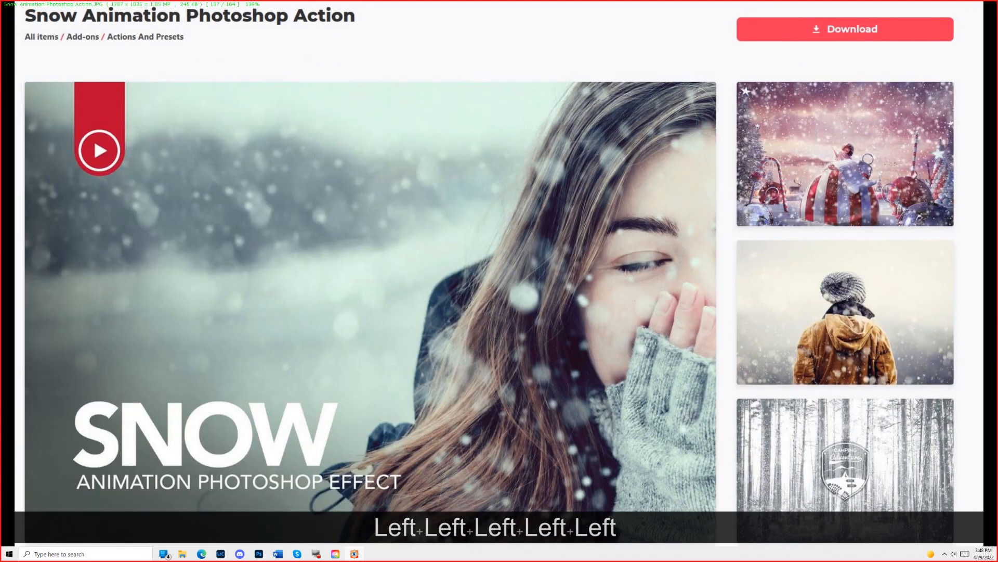
key(Left)
key(Left)
key(Left)
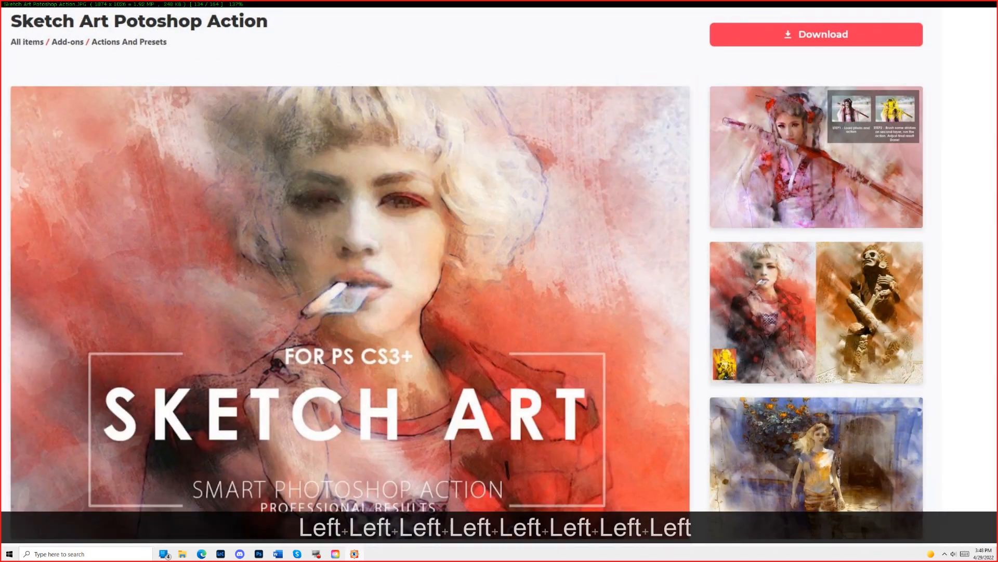
key(Left)
key(Left)
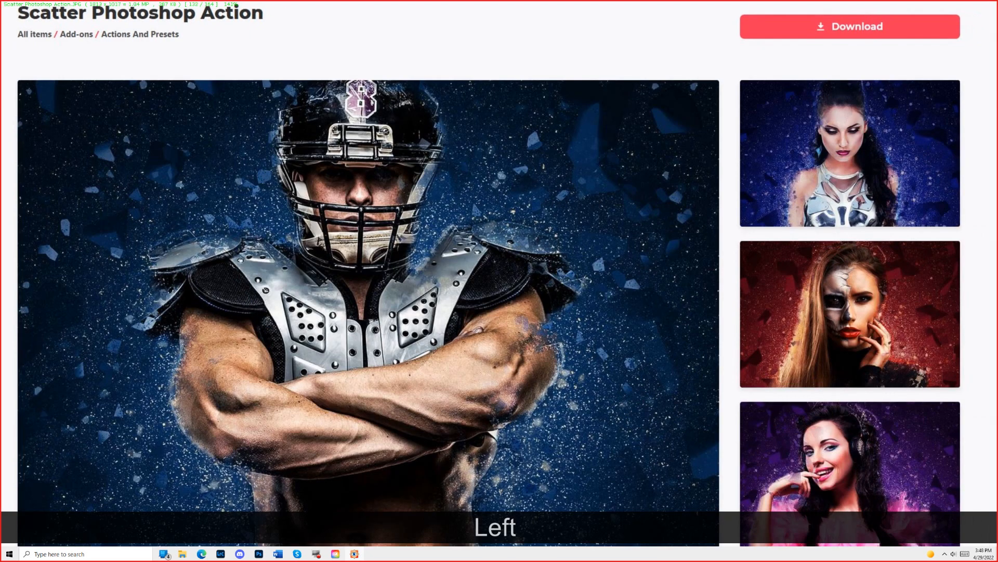
key(Left)
key(Left)
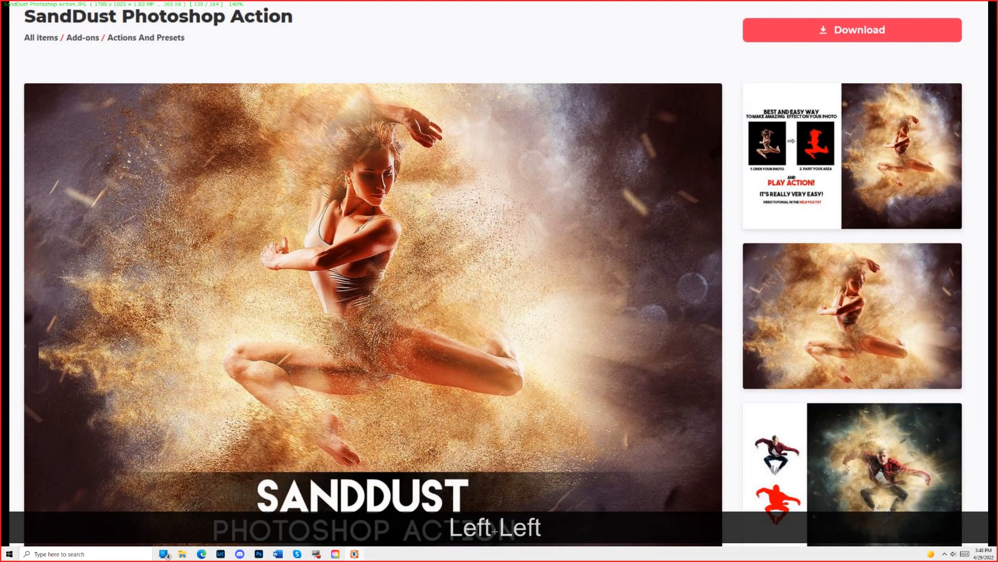
key(Left)
key(Left)
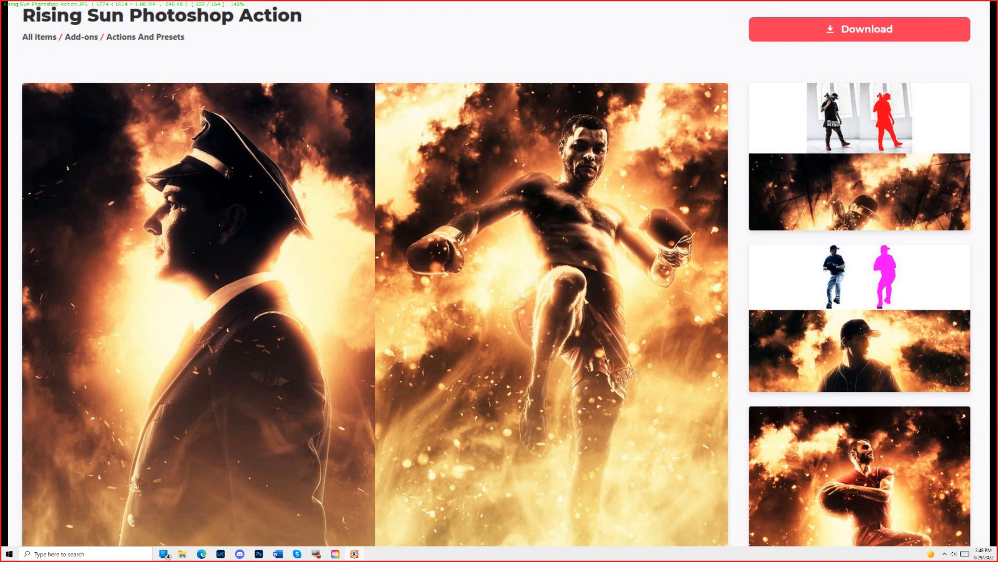
key(Left)
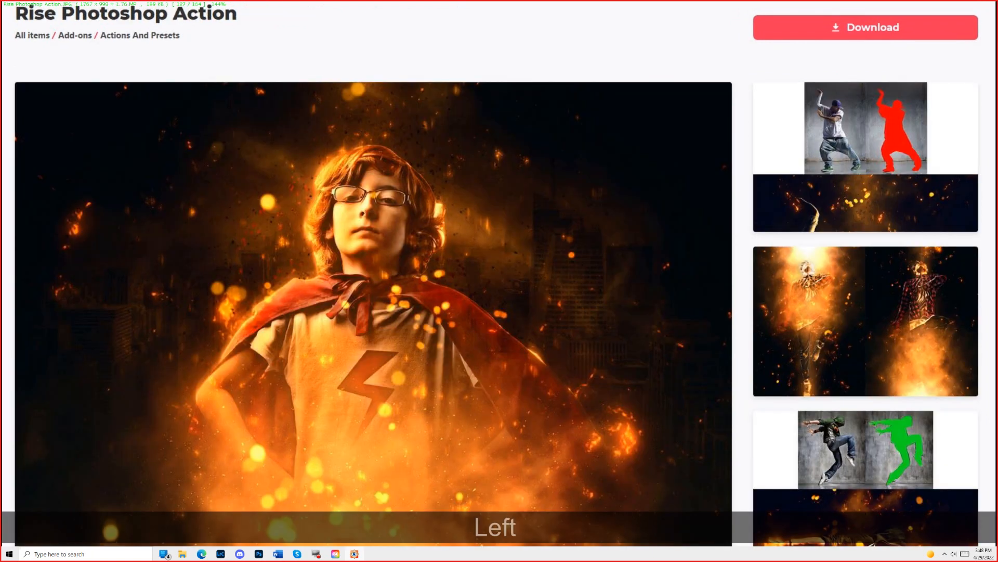
key(Left)
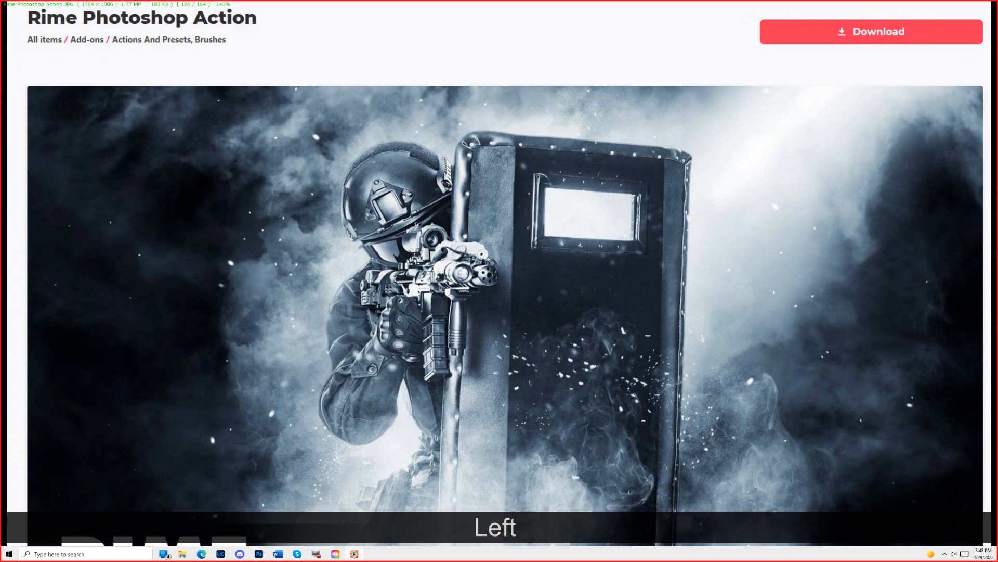
key(Left)
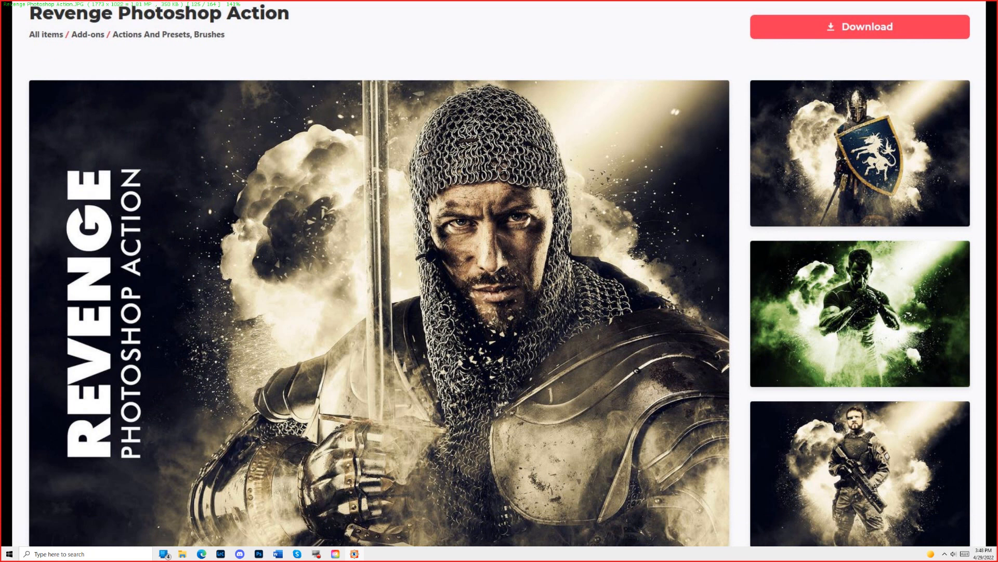
key(Left)
key(Left)
key(Left)
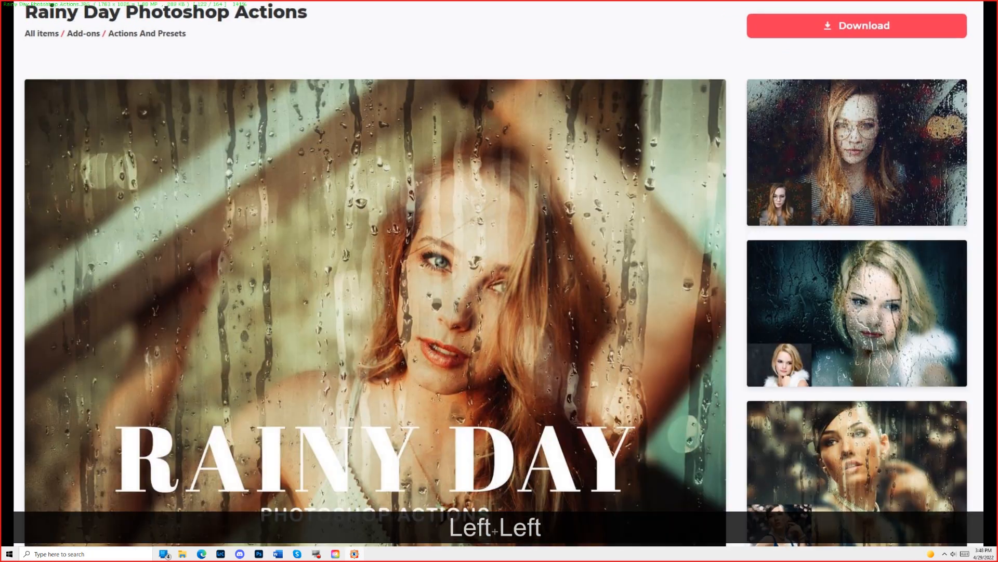
key(Left)
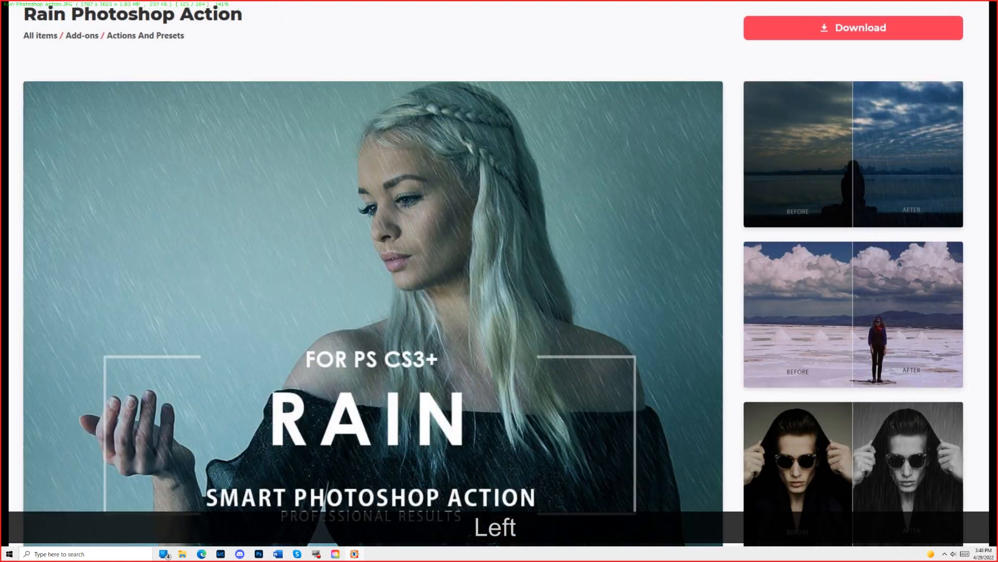
key(Left)
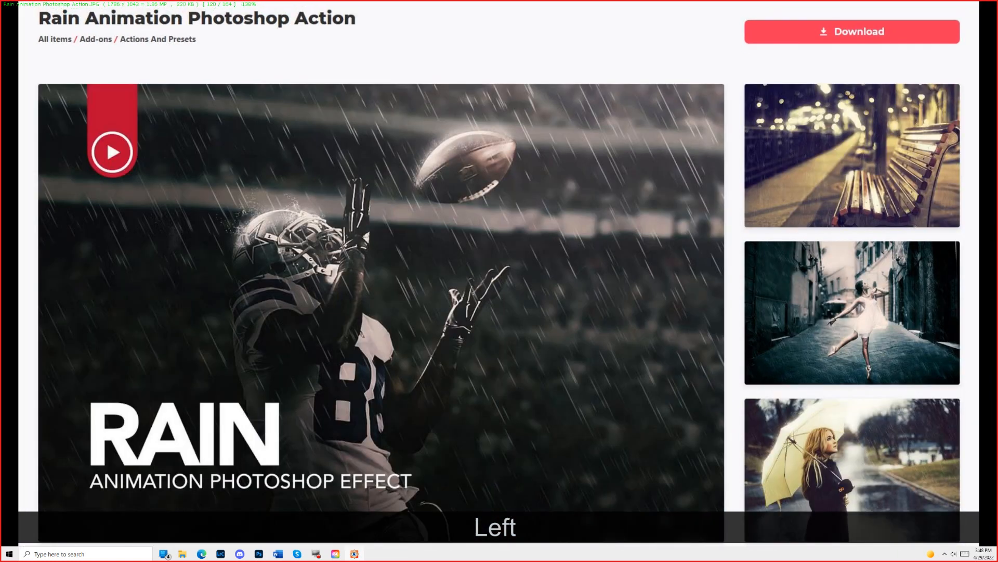
key(Left)
key(Left)
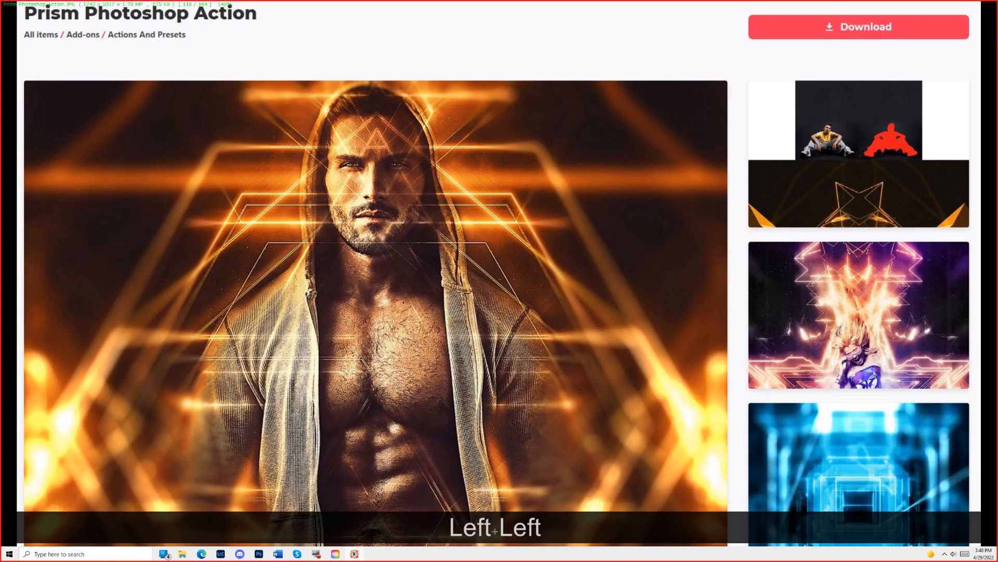
key(Left)
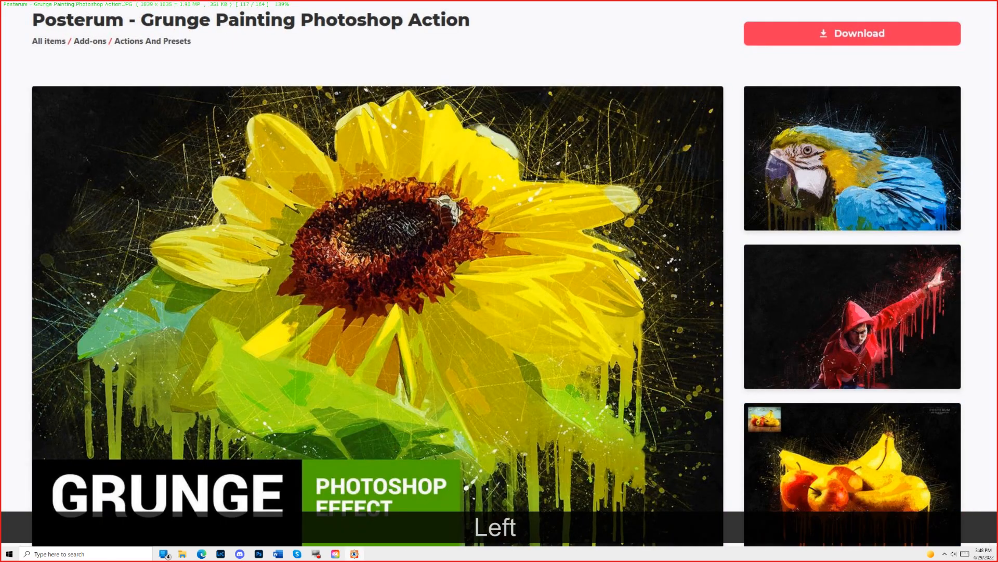
Look back through the earlier action previews, from Plasma through Perfectum - Vintage Watercolor, Pen Sketch and Oil Paint to Mythic.
key(Left)
key(Left)
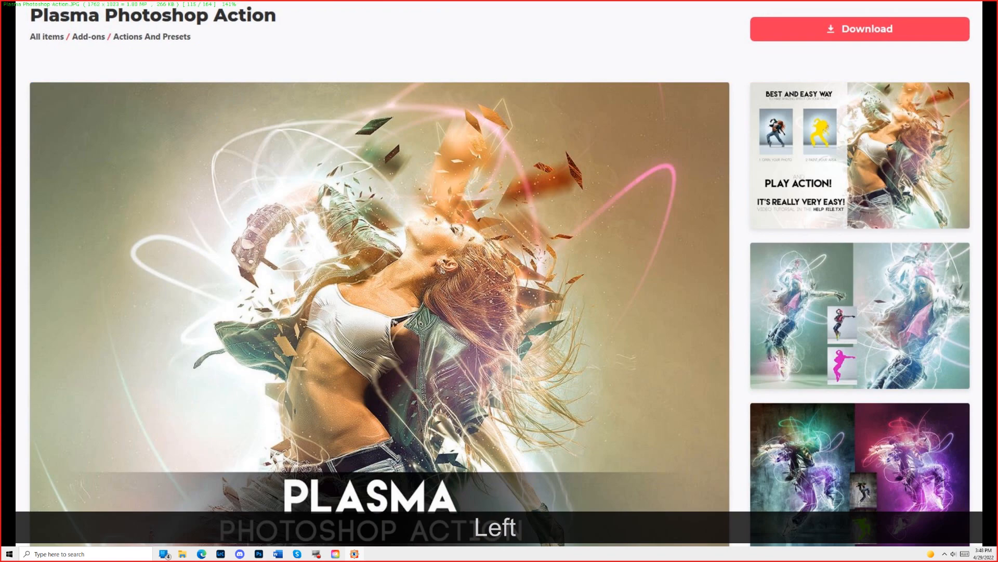
key(Left)
key(Left)
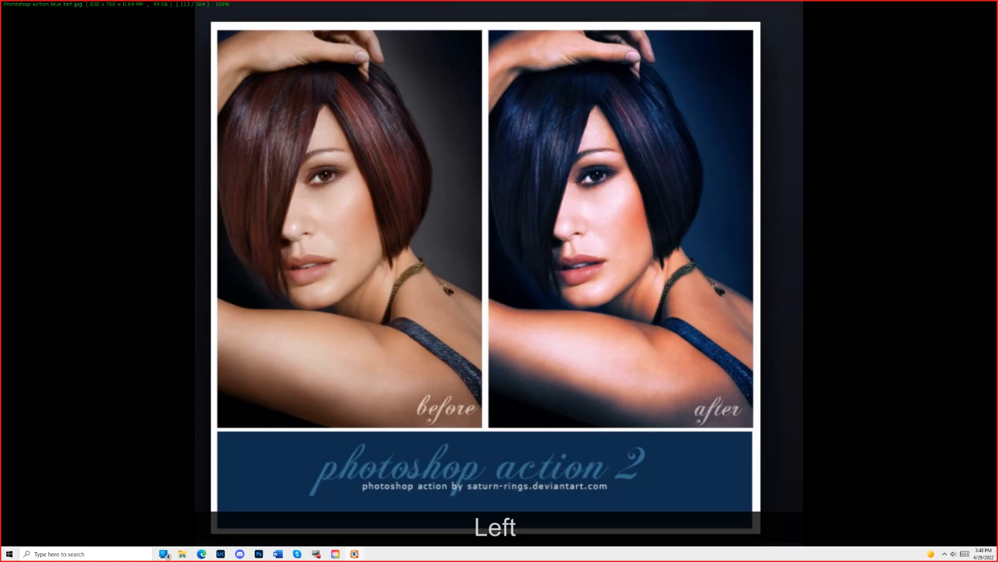
key(Left)
key(Left)
key(Left)
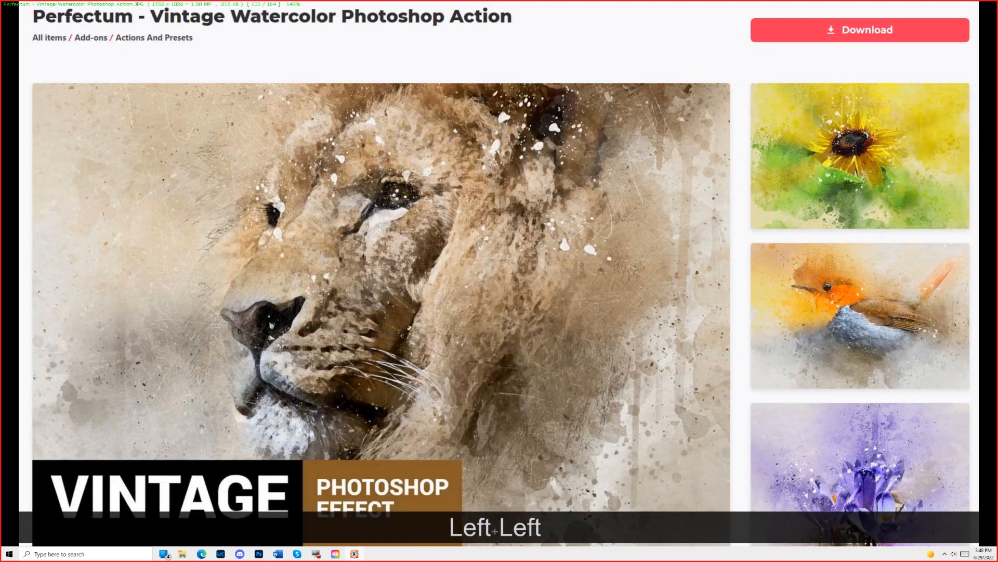
key(Left)
key(Left)
key(Left)
key(Left)
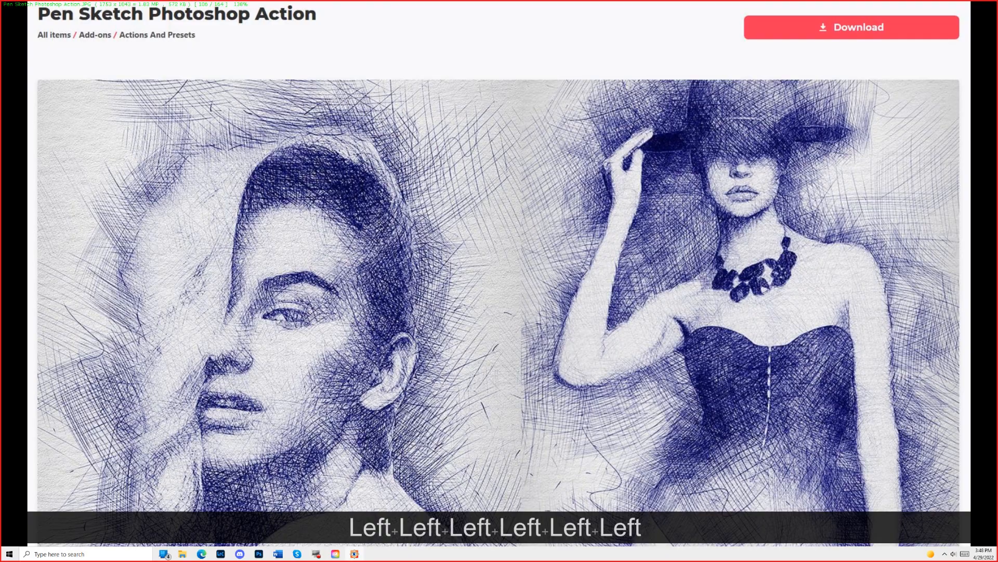
key(Left)
key(Left)
key(Left)
key(Left)
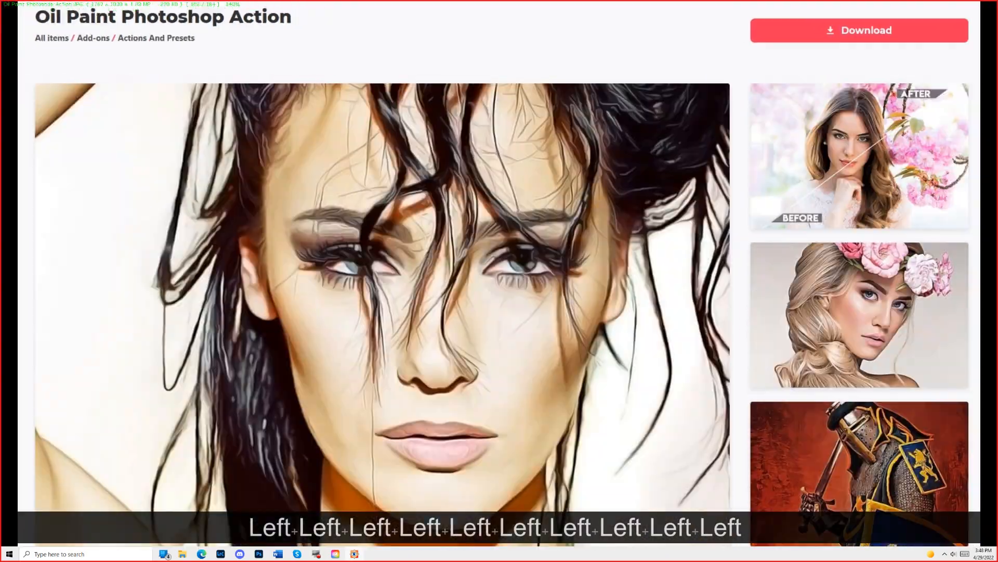
key(Left)
key(Left)
key(Left)
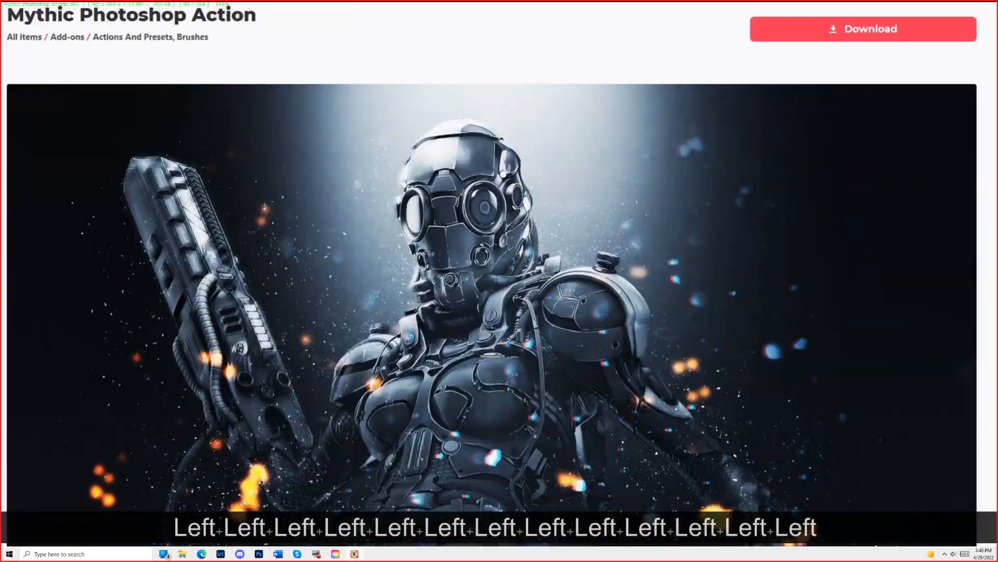
Revisit the Newspaper Art preview and go back through Motion Graphic, Moleculum, Low Poly and Liquidum to Legendary.
key(Right)
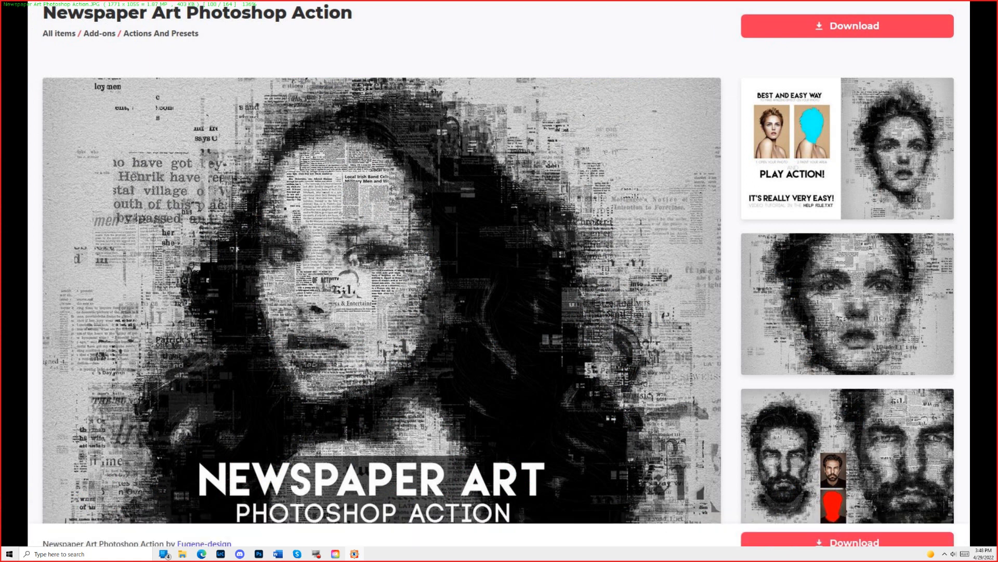
key(Left)
key(Left)
key(Left)
key(Left)
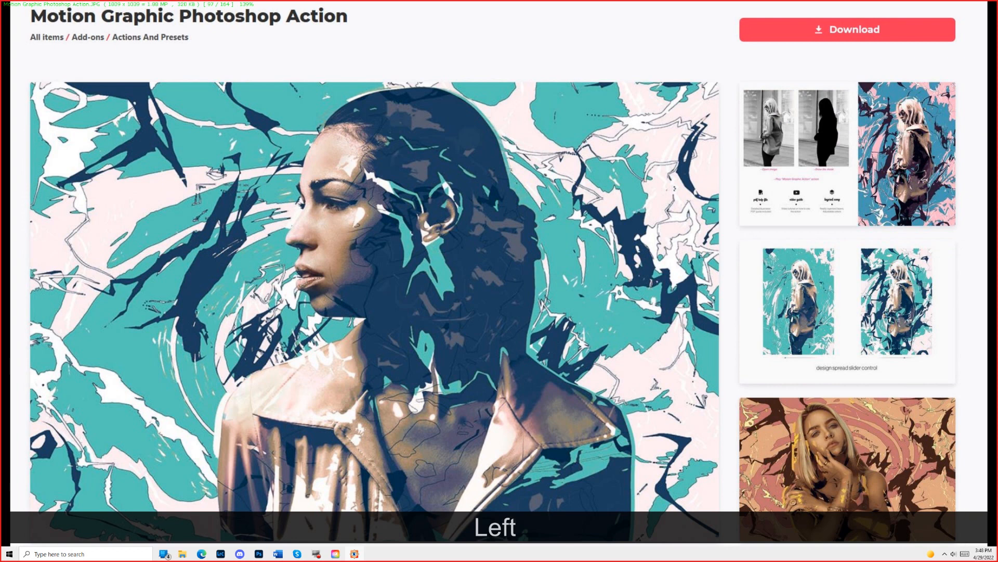
key(Left)
key(Left)
key(Left)
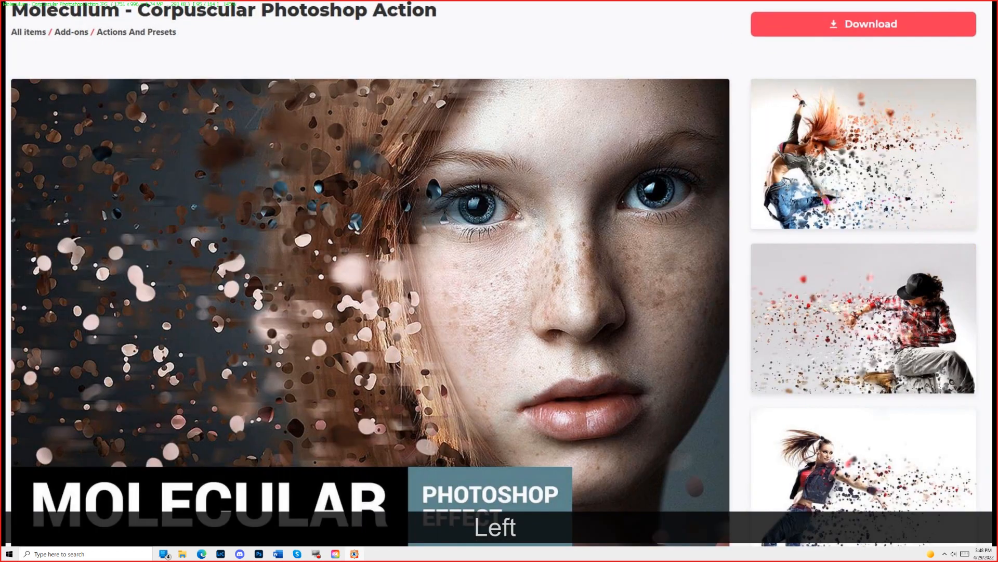
key(Left)
key(Left)
key(Left)
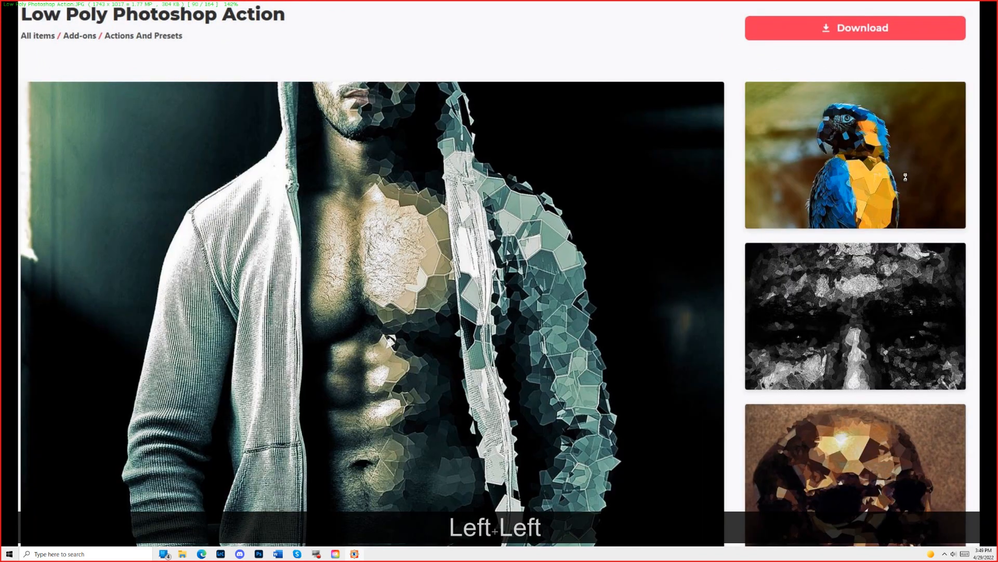
key(Left)
key(Left)
key(Left)
key(Left)
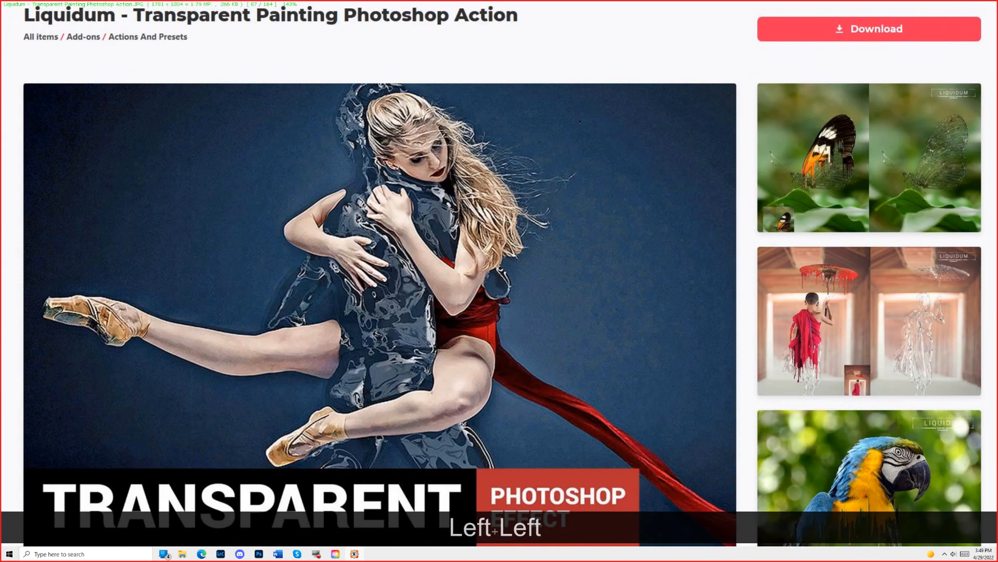
key(Left)
key(Left)
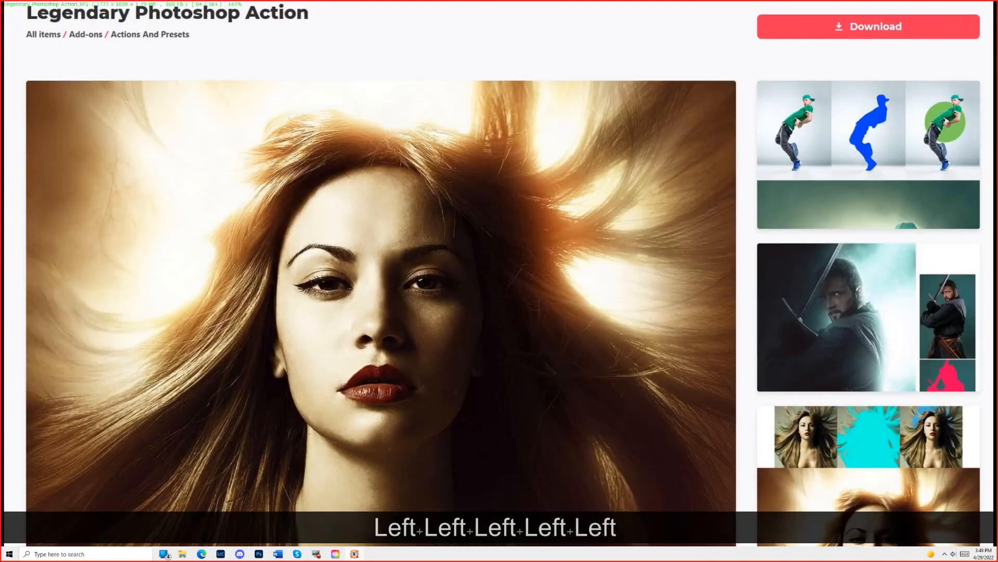
View the preceding previews from Impasto Oil Paint through hard light action, Golden Hour and Glory to Geometric Haze 2 and Fury 3.
key(Left)
key(Left)
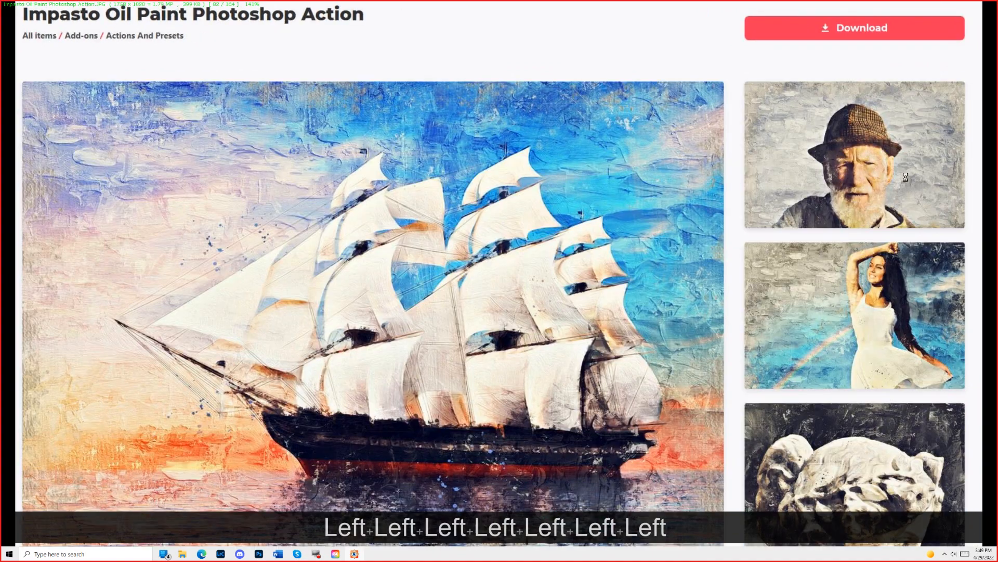
key(Left)
key(Left)
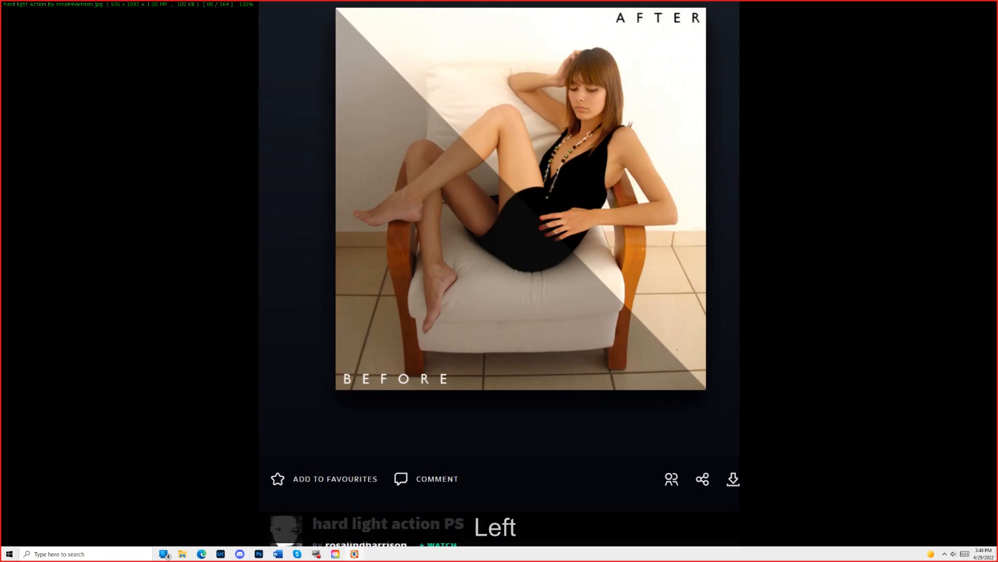
key(Left)
key(Left)
key(Left)
key(Left)
key(Left)
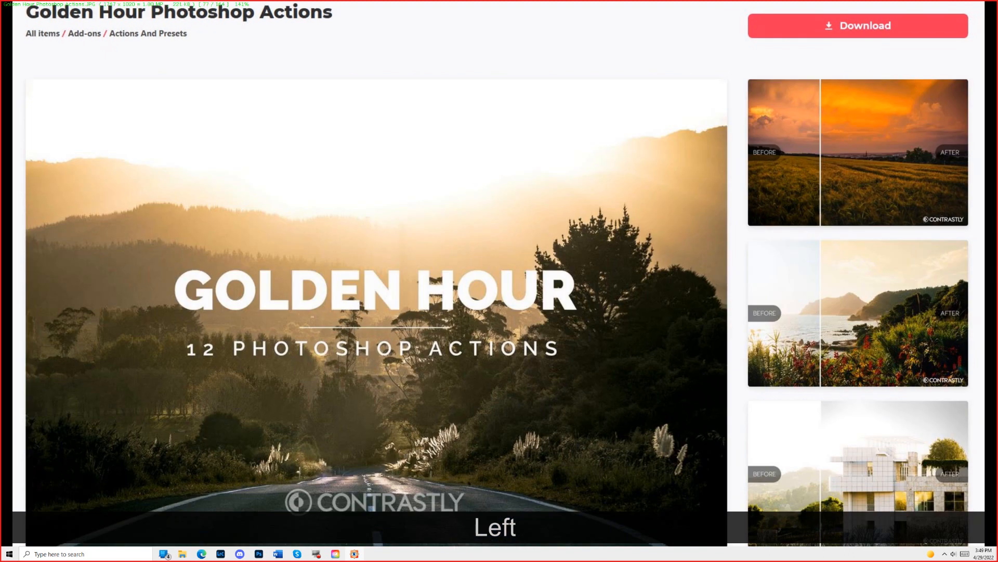
key(Left)
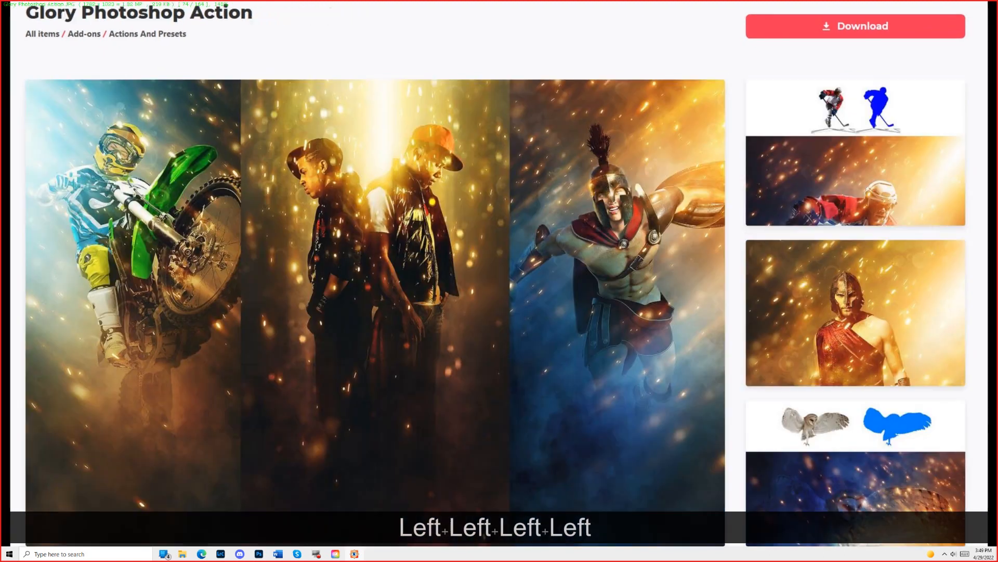
key(Left)
key(Left)
key(Left)
key(Left)
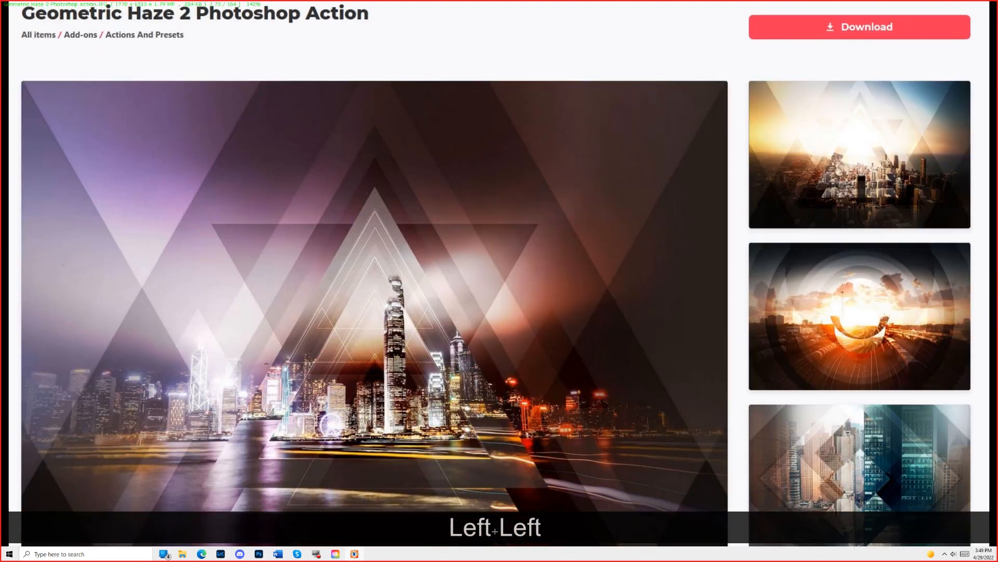
Examine the fire and energy style previews back from Fury 3, including Fracture, Flames, Firestorm, Fire, Fire Animation version 2 and Feathers, to Fearless.
key(Right)
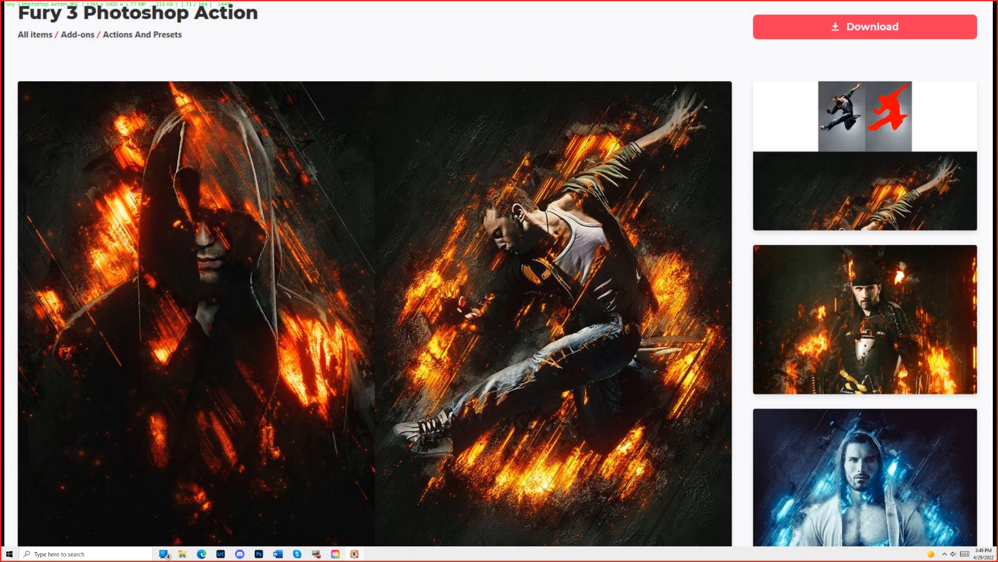
key(Left)
key(Left)
key(Left)
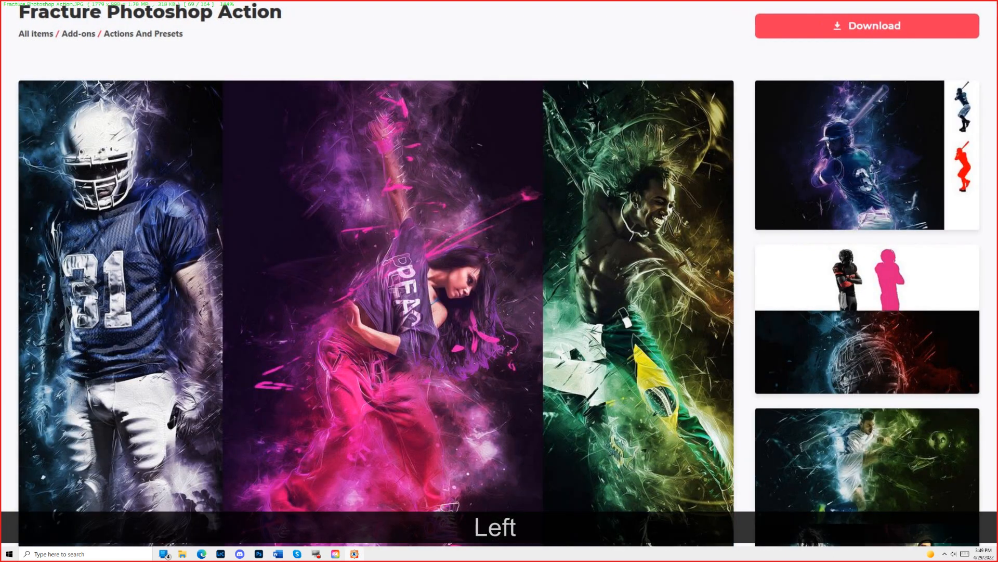
key(Left)
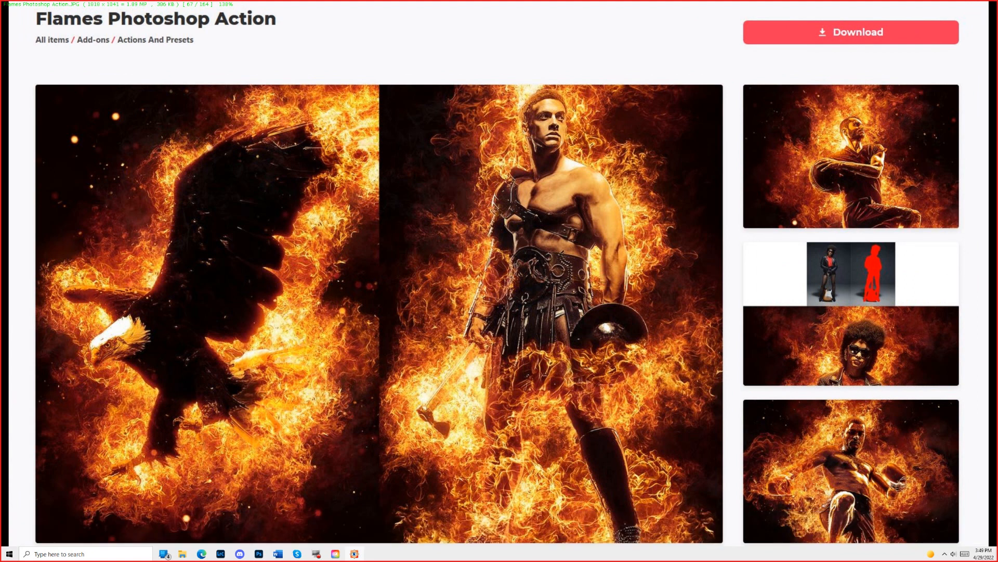
key(Left)
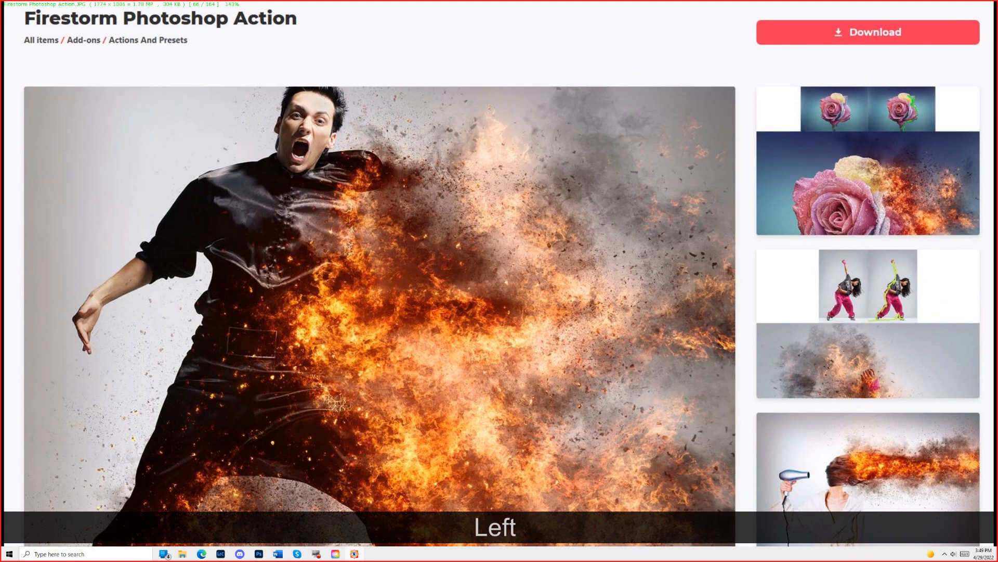
key(Left)
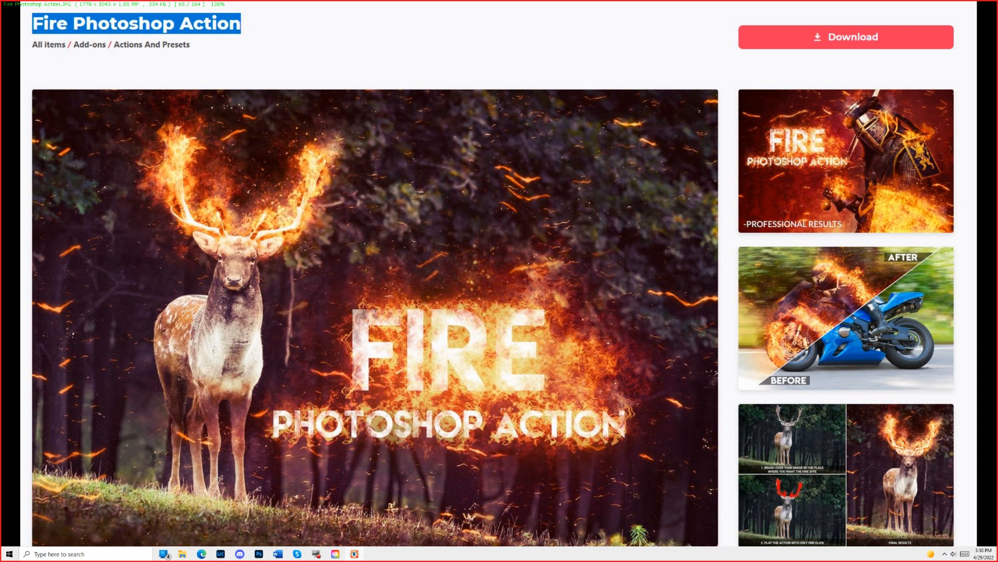
key(Left)
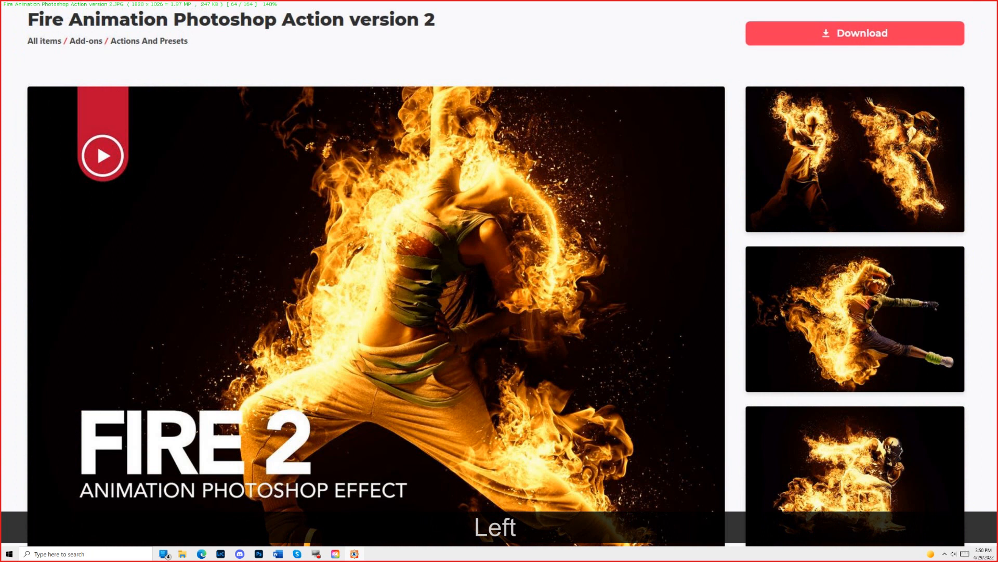
key(Left)
key(Left)
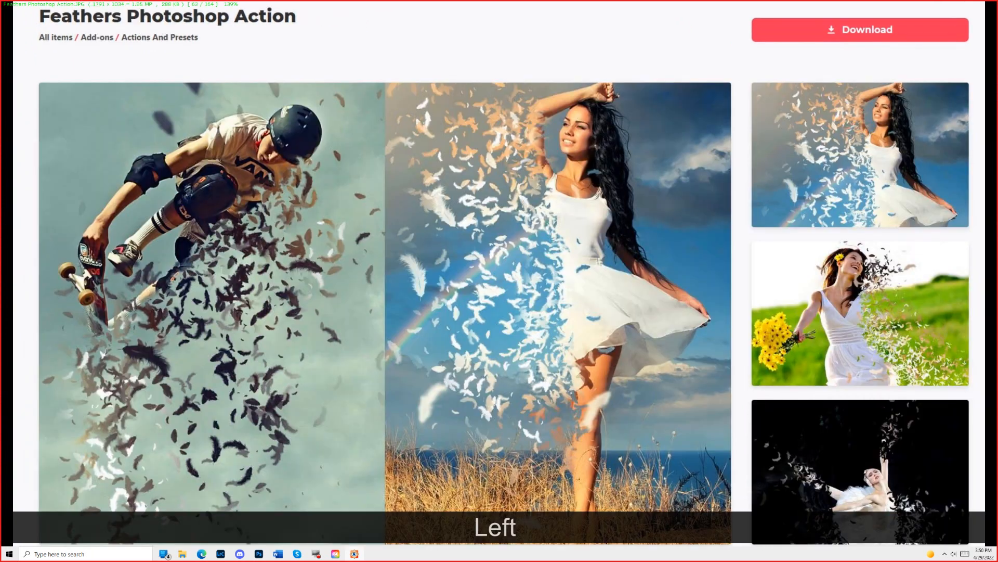
key(Left)
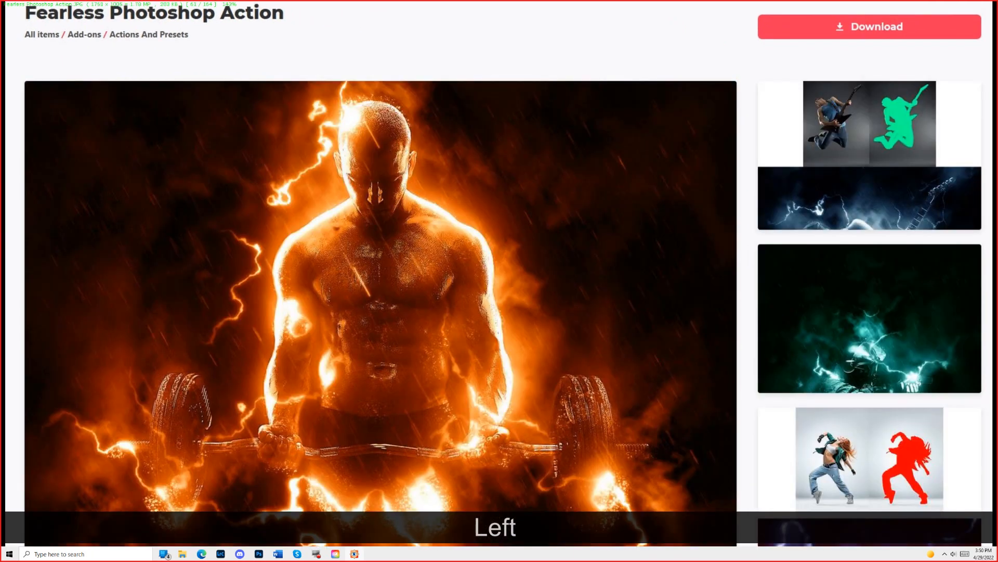
Browse back from the Fearless preview through Energy, the vintage photo effects and the modern Facebook timeline covers to Dual Light.
key(Left)
key(Left)
key(Left)
key(Left)
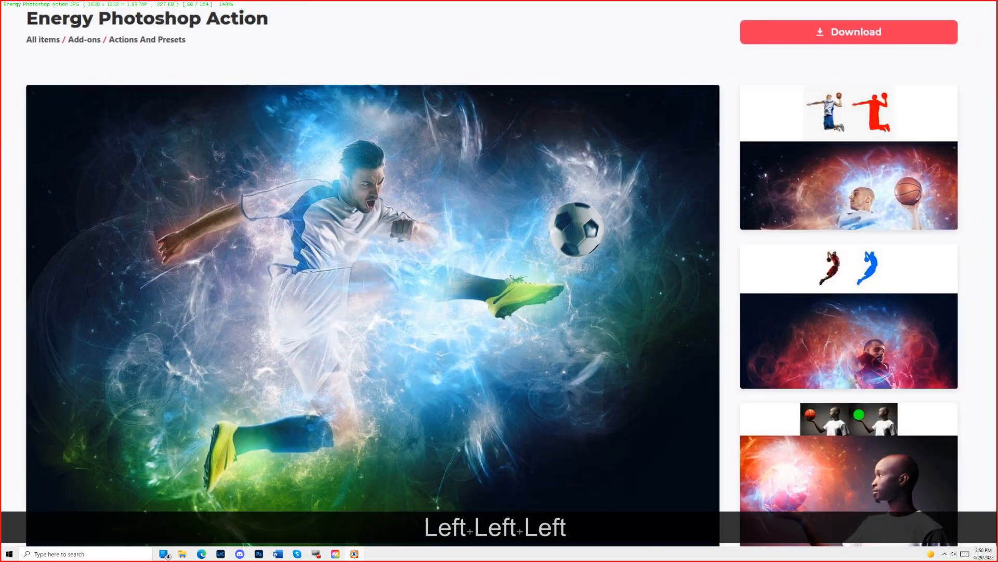
key(Left)
key(Left)
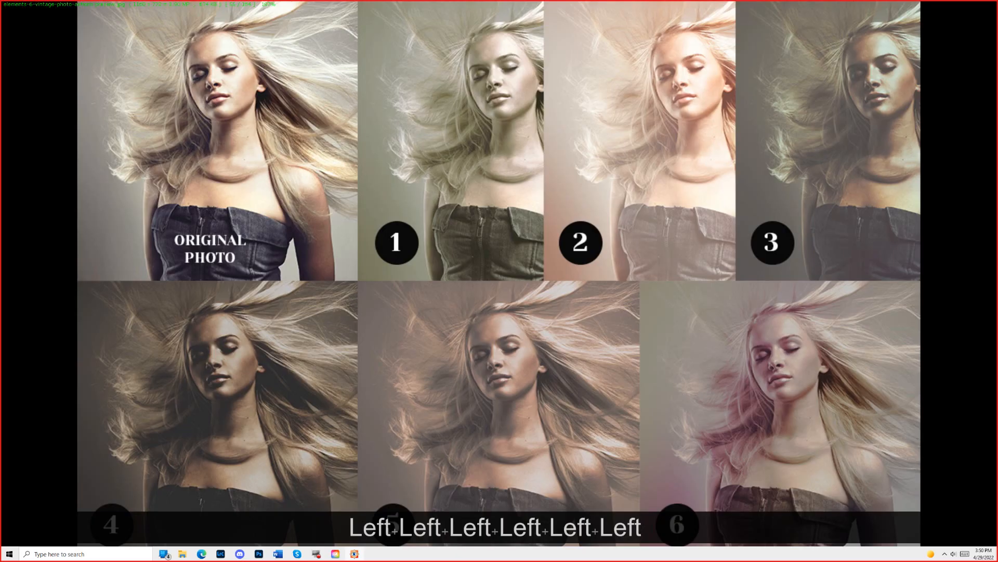
key(Left)
key(Left)
key(Left)
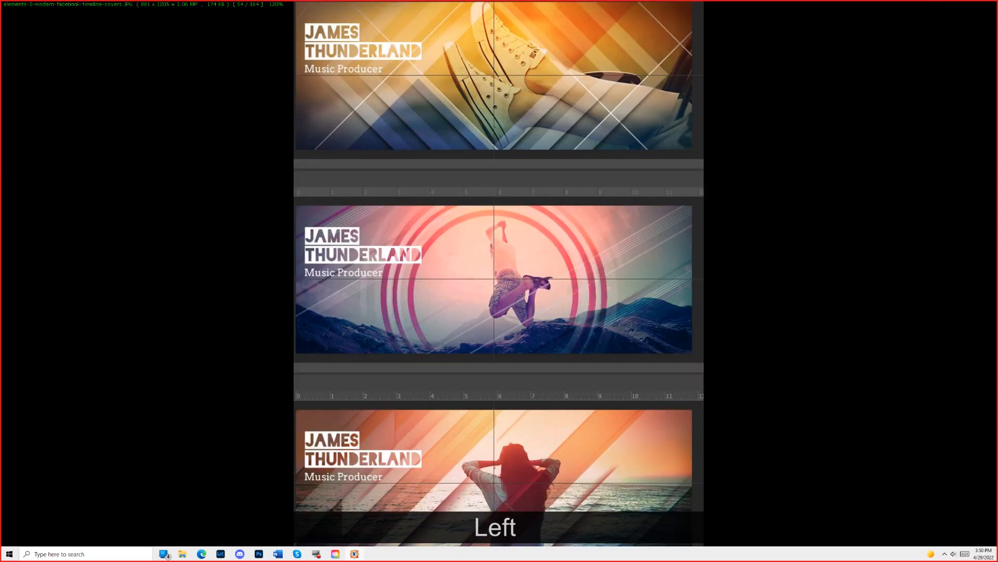
key(Left)
key(Left)
key(Left)
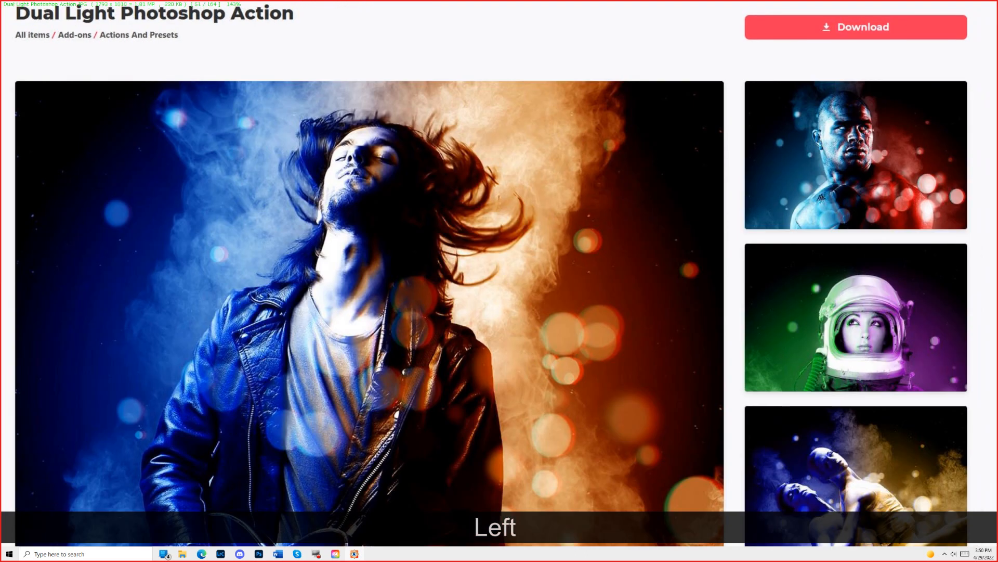
View the preceding previews one by one, from Double Exposure through Divide, both Dispersion actions and Dimension to Digital Sketch.
key(Left)
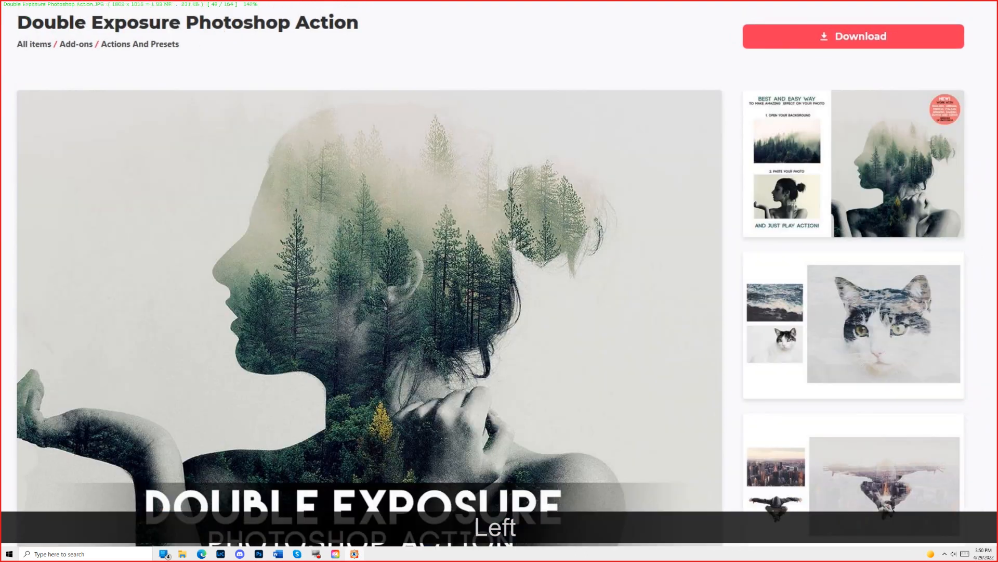
key(Left)
key(Left)
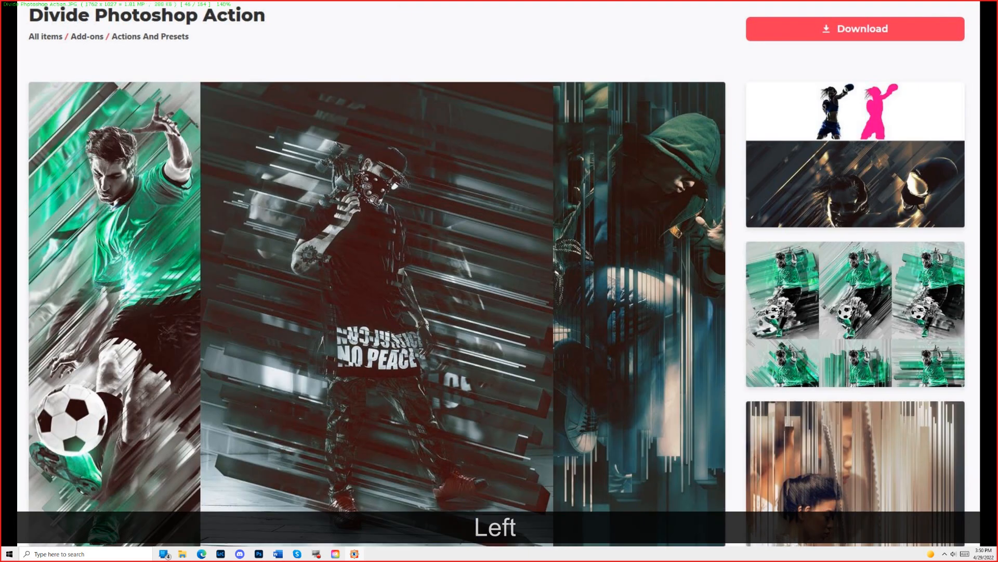
key(Left)
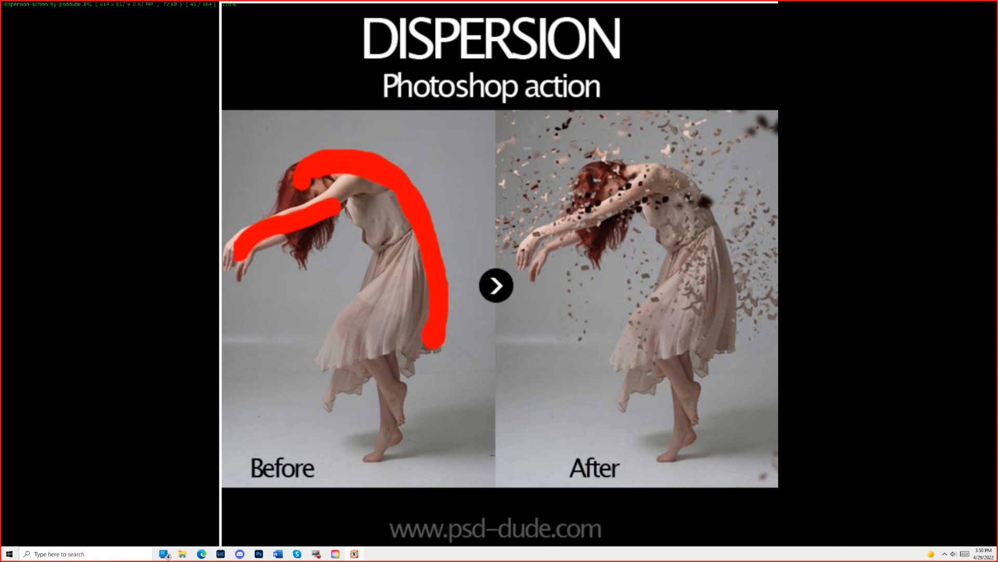
key(Left)
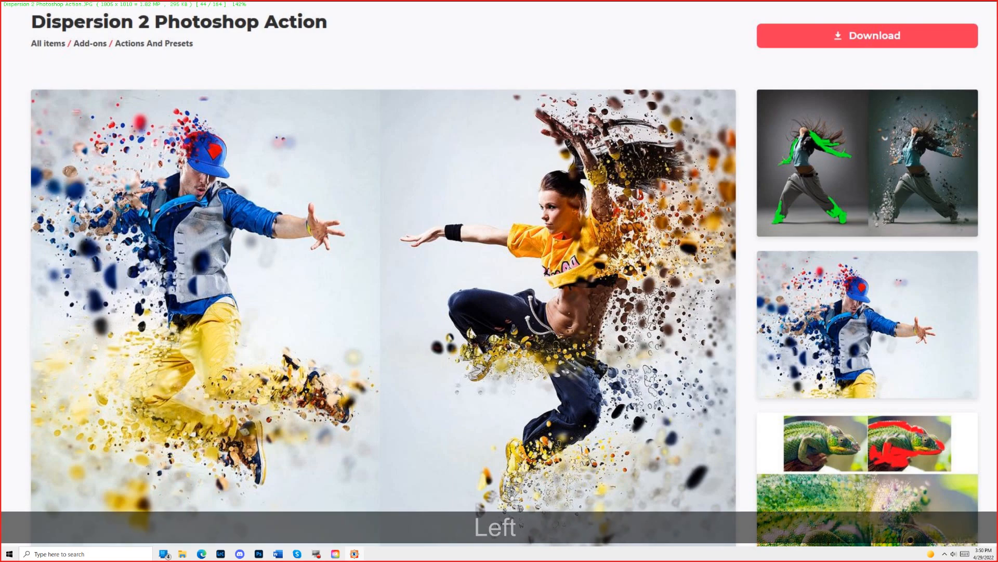
key(Left)
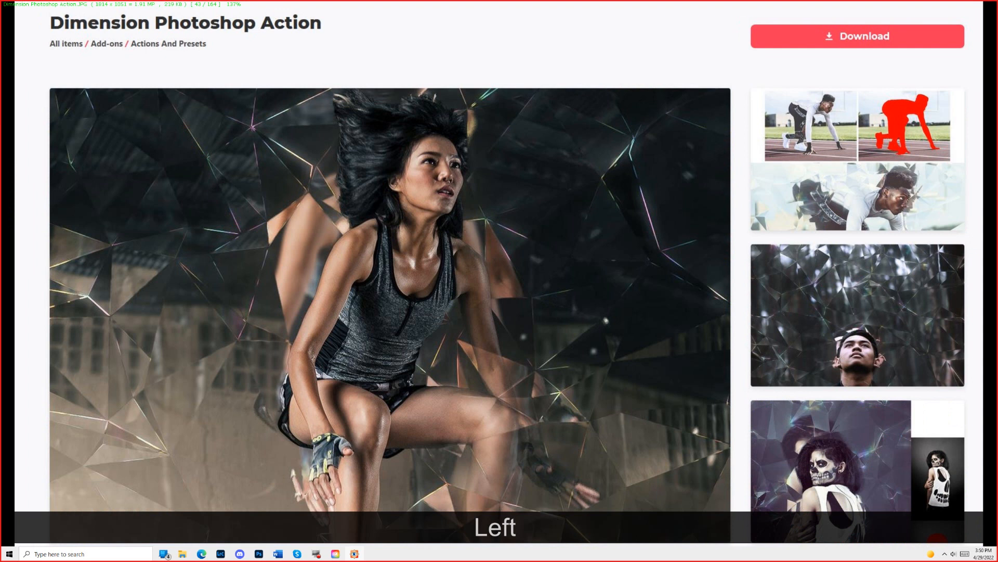
key(Left)
key(Left)
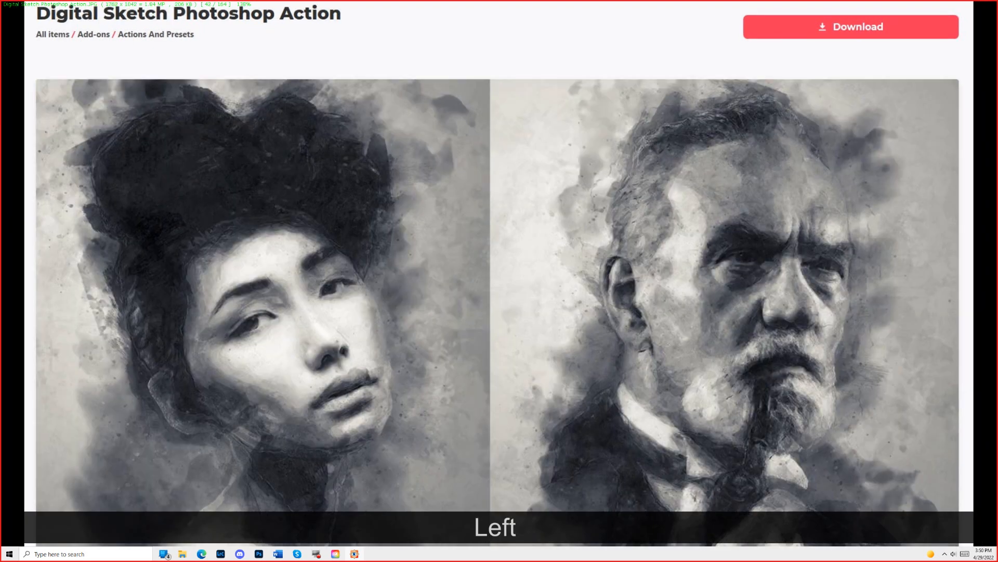
View the previews back from Digital Sketch to Da Vinci Sketch, then close the image viewer and minimize the action examples folder.
key(Left)
key(Left)
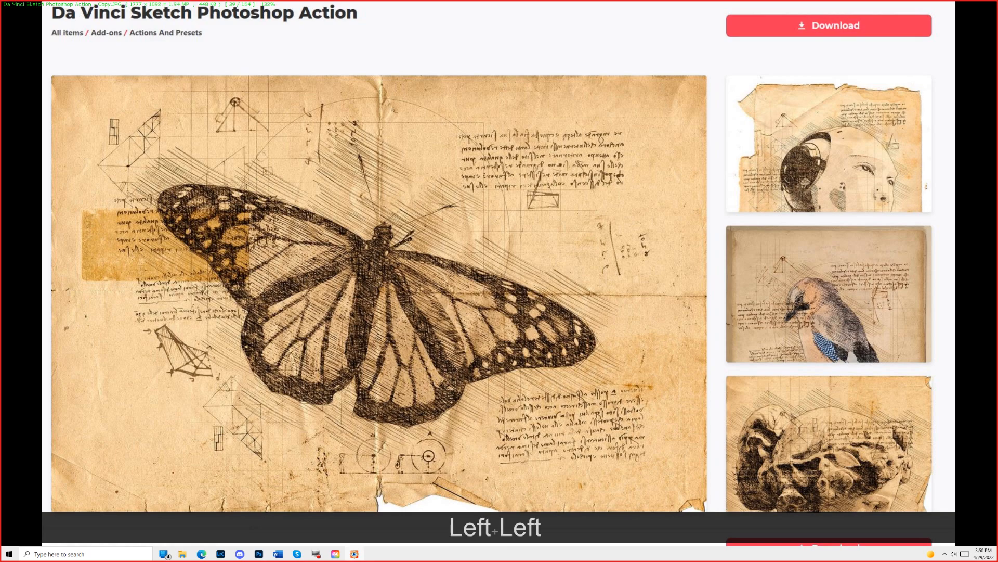
key(Escape)
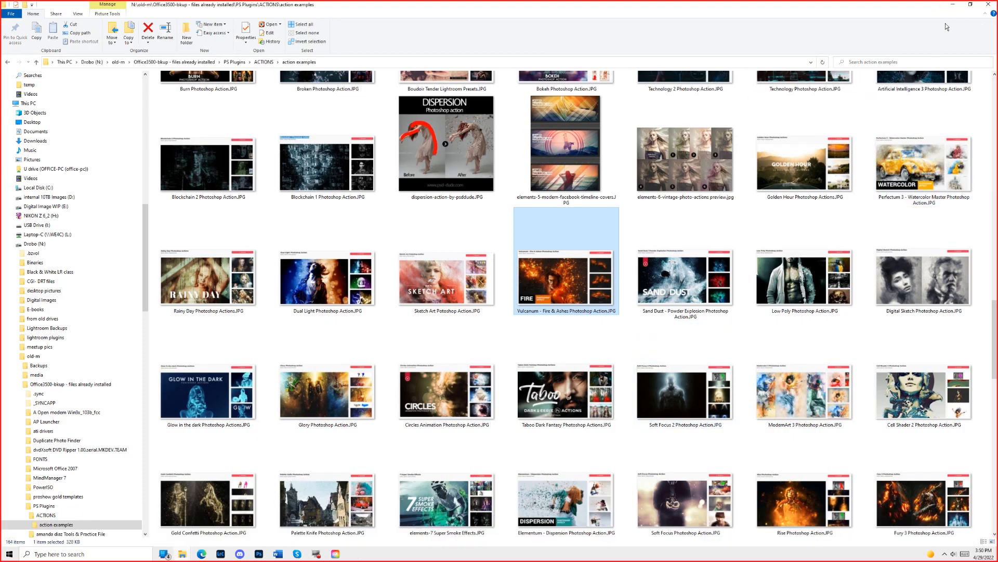
click(956, 10)
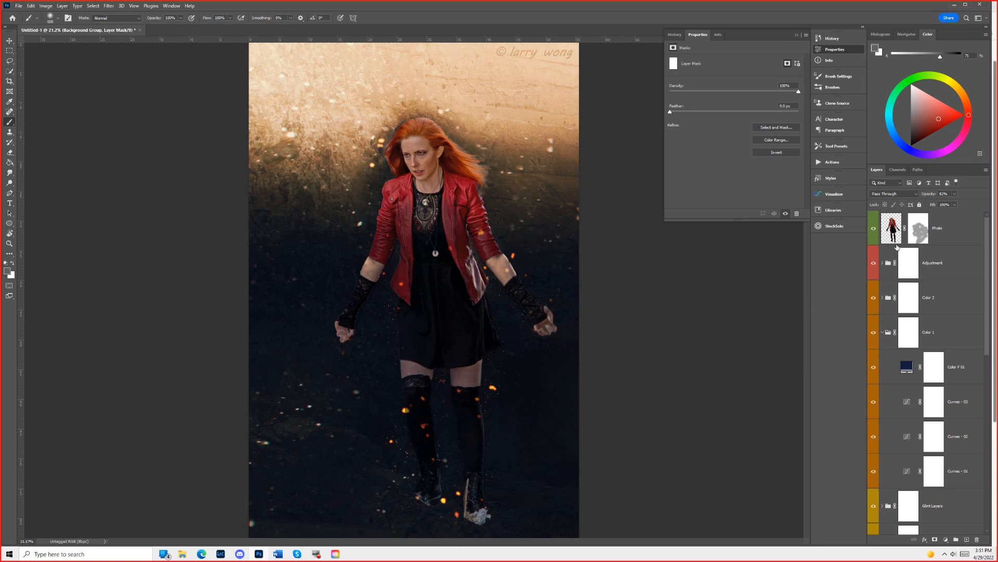
Close the Untitled-1 document without saving its changes and minimize the Photoshop window.
click(19, 6)
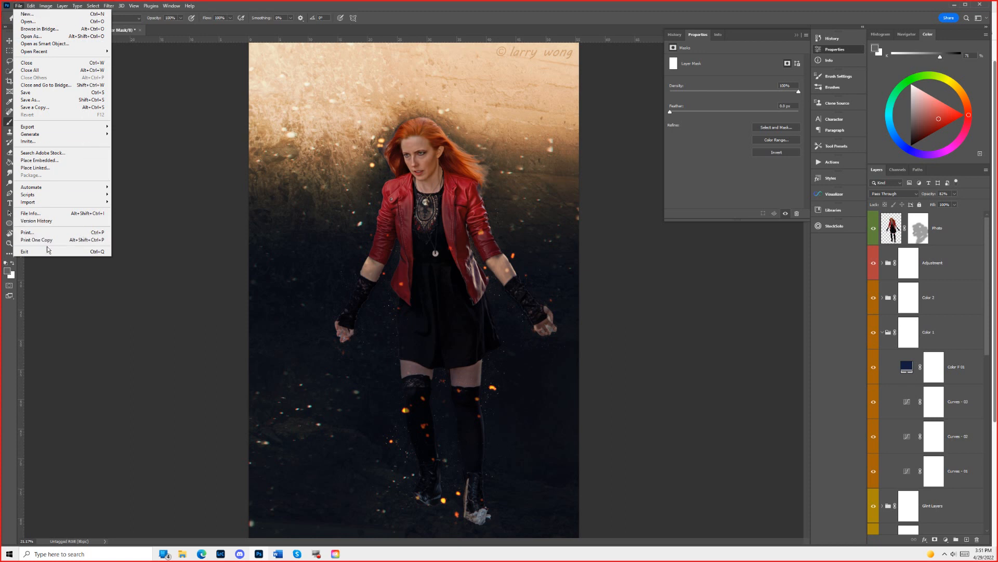
click(151, 188)
click(139, 32)
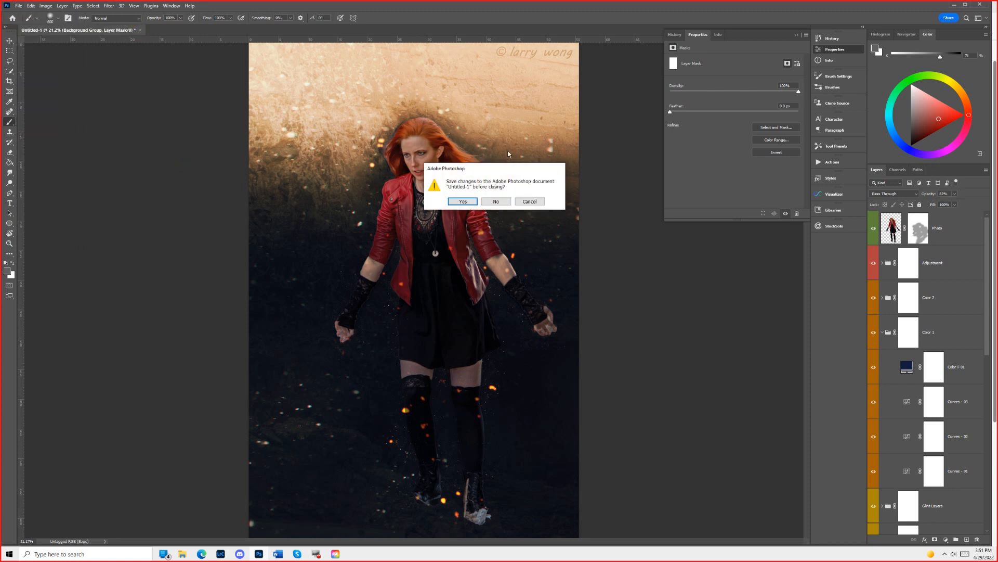
click(500, 202)
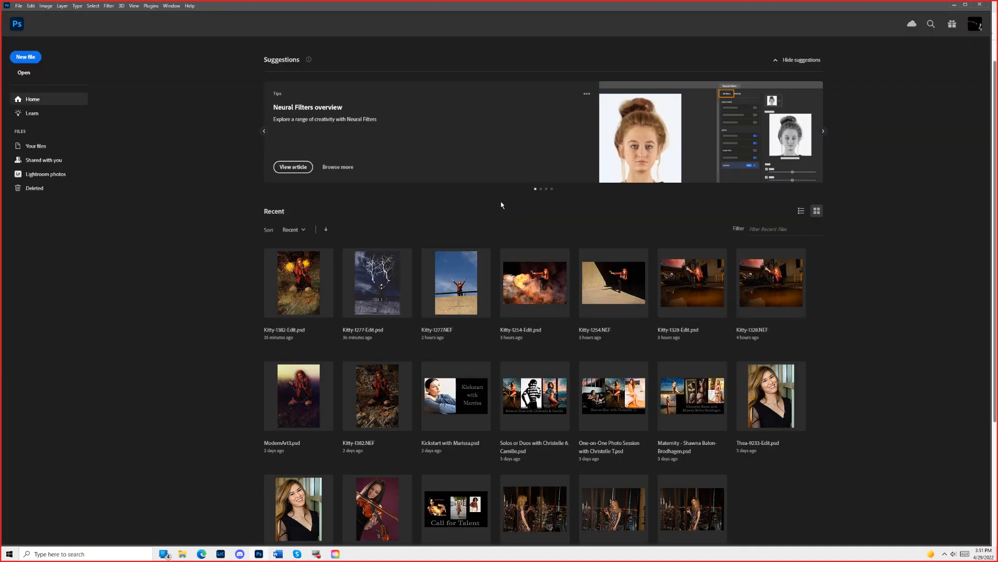
click(956, 7)
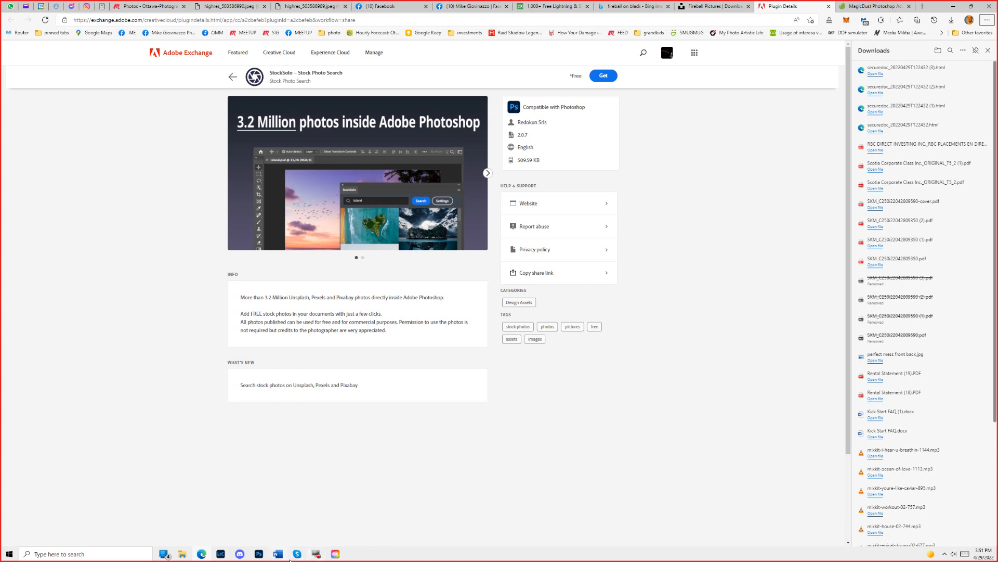
mouse_move(297, 554)
click(329, 519)
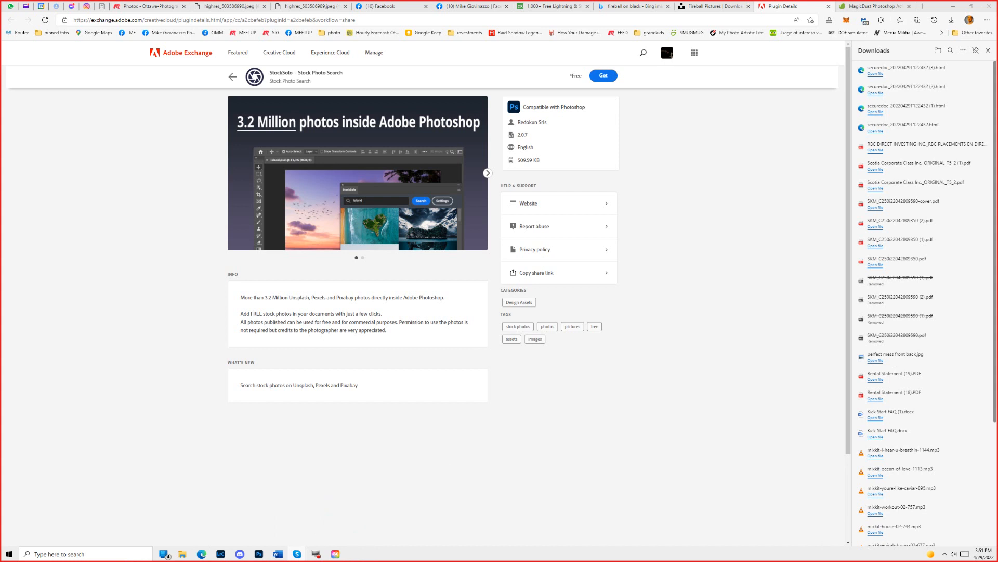